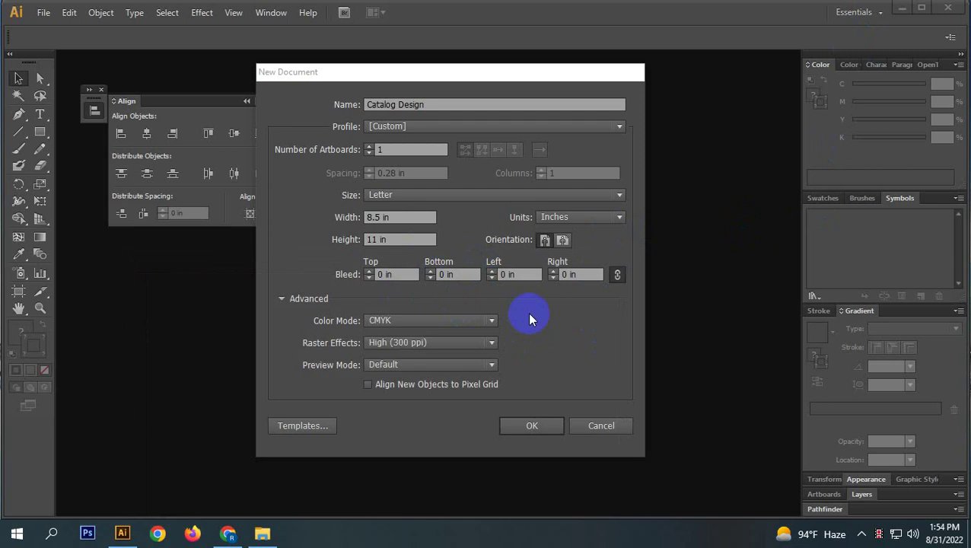
# - Create the Catalog Design document at Letter size, 8.5 × 11 in, with units in inches and CMYK colour
pyautogui.click(403, 222)
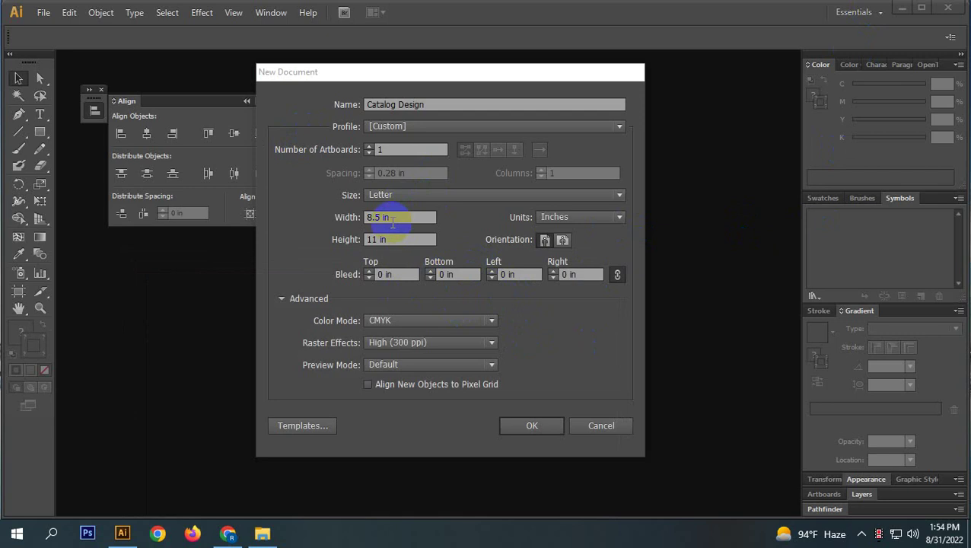
pyautogui.click(605, 219)
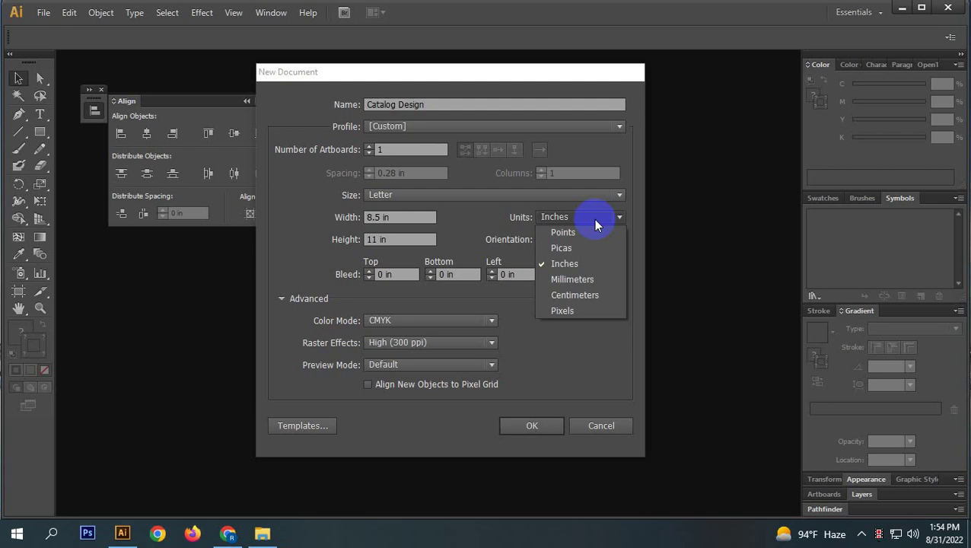
pyautogui.click(579, 263)
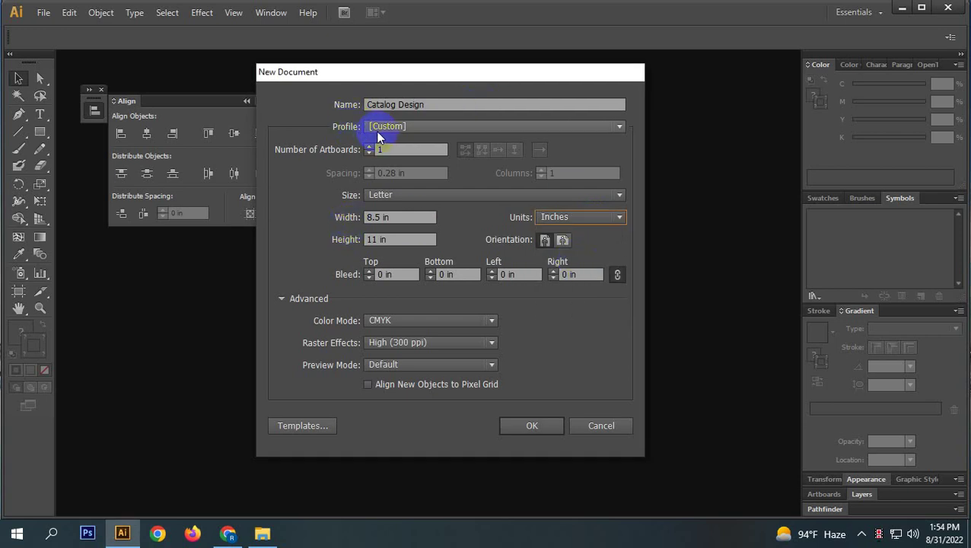
pyautogui.click(540, 423)
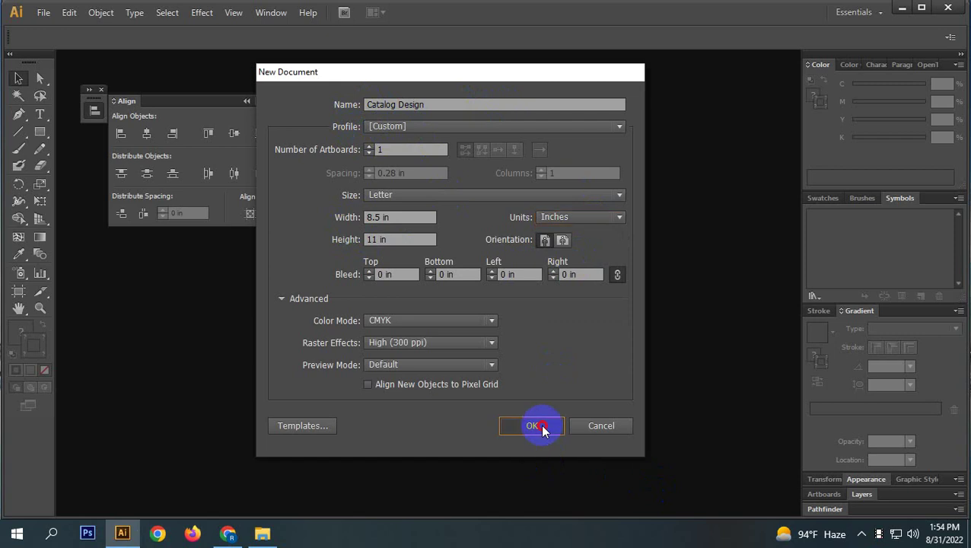
pyautogui.press('super')
pyautogui.press('super')
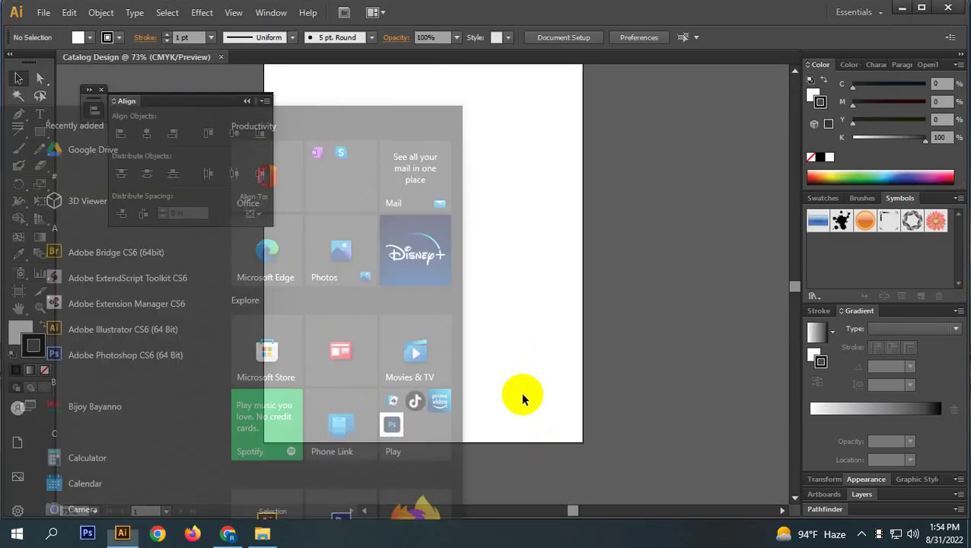
pyautogui.hotkey('ctrl', '-')
pyautogui.hotkey('ctrl', '-')
pyautogui.moveTo(649, 408); pyautogui.dragTo(641, 405)
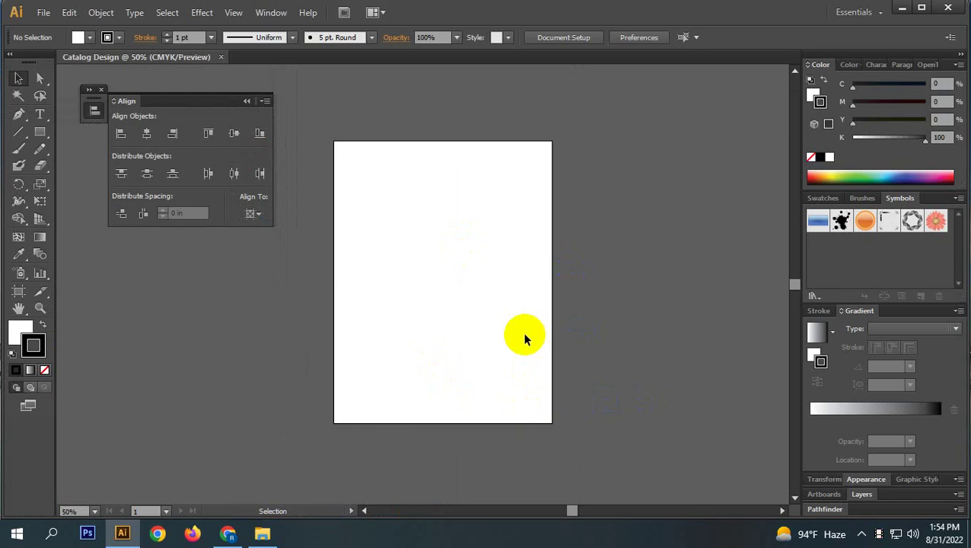
pyautogui.press('ctrl')
pyautogui.hotkey('ctrl', 's')
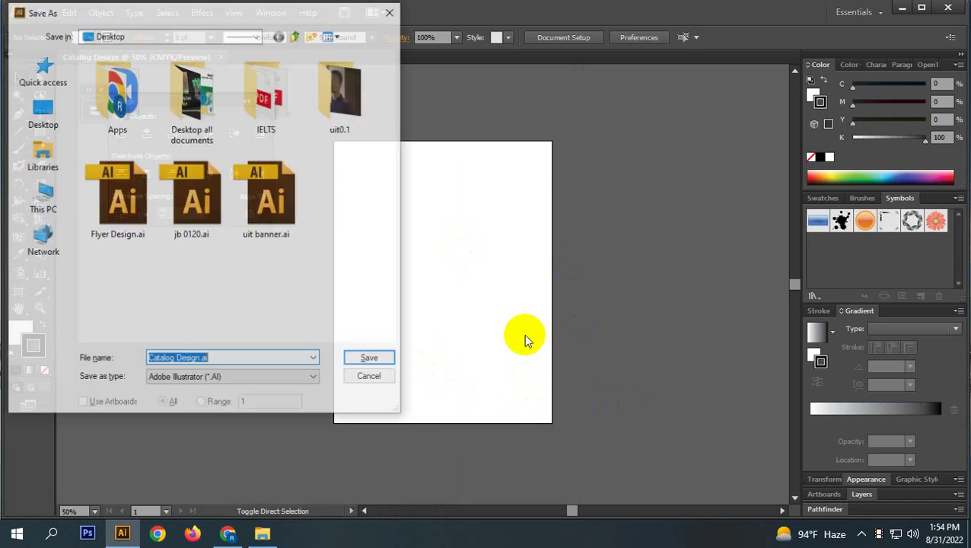
pyautogui.click(372, 378)
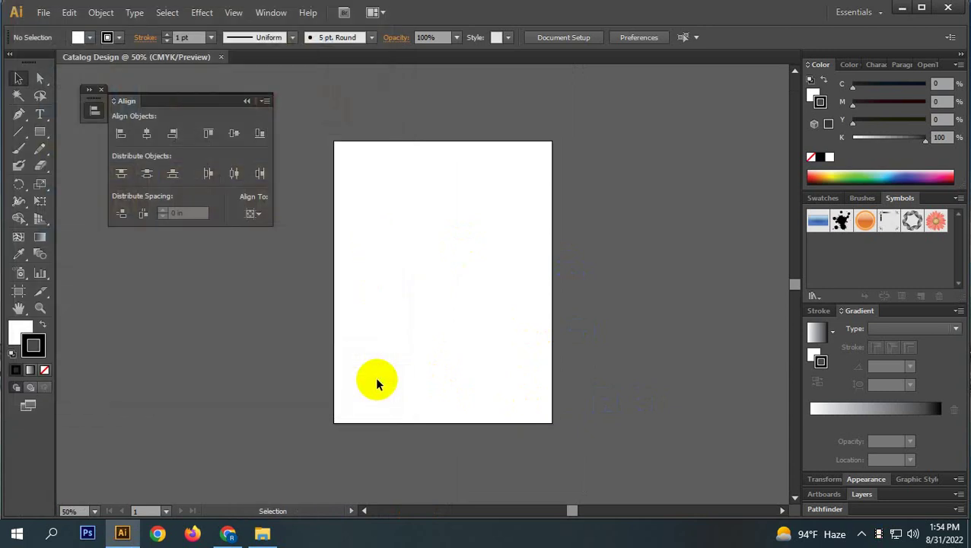
# - Save the document to the Desktop as Catalog Design.ai in Illustrator CS6 format
pyautogui.click(43, 13)
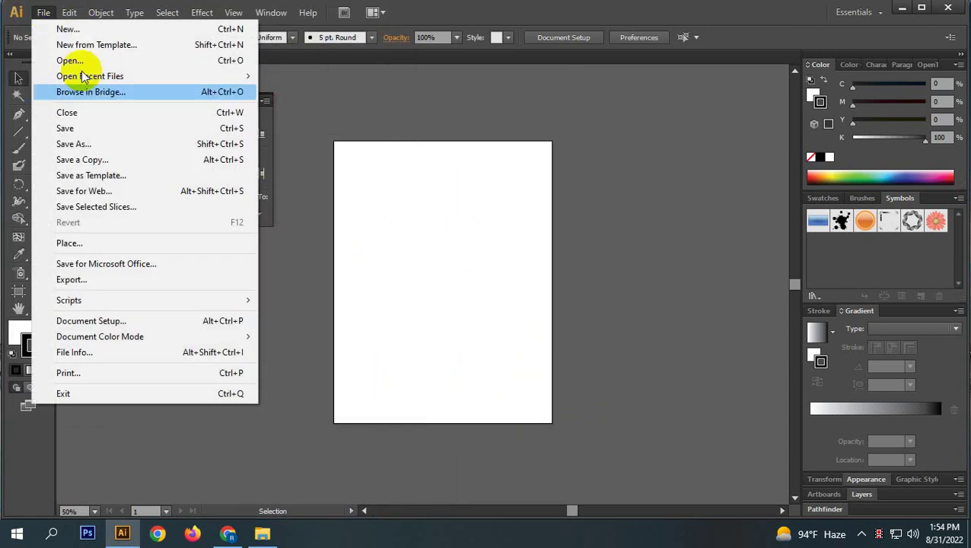
pyautogui.click(91, 144)
pyautogui.click(30, 118)
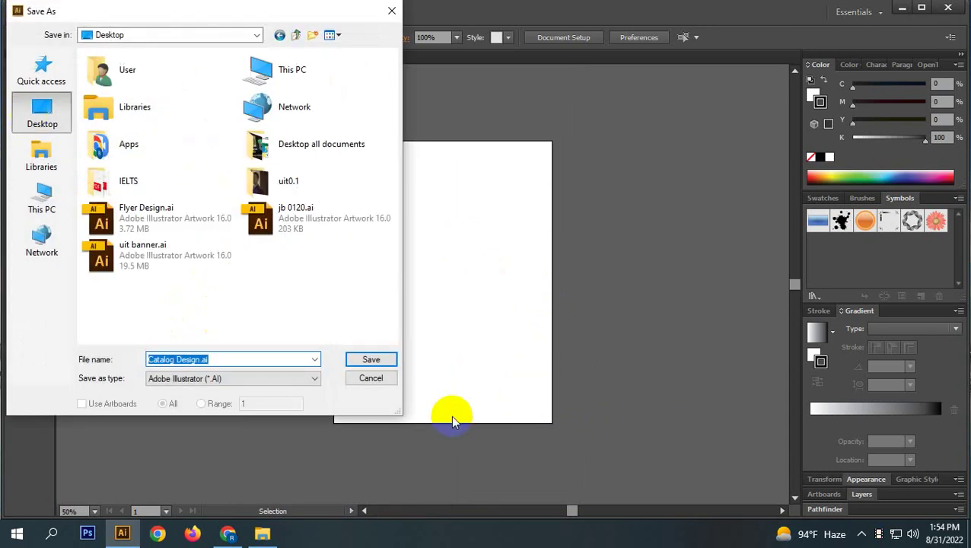
pyautogui.click(368, 360)
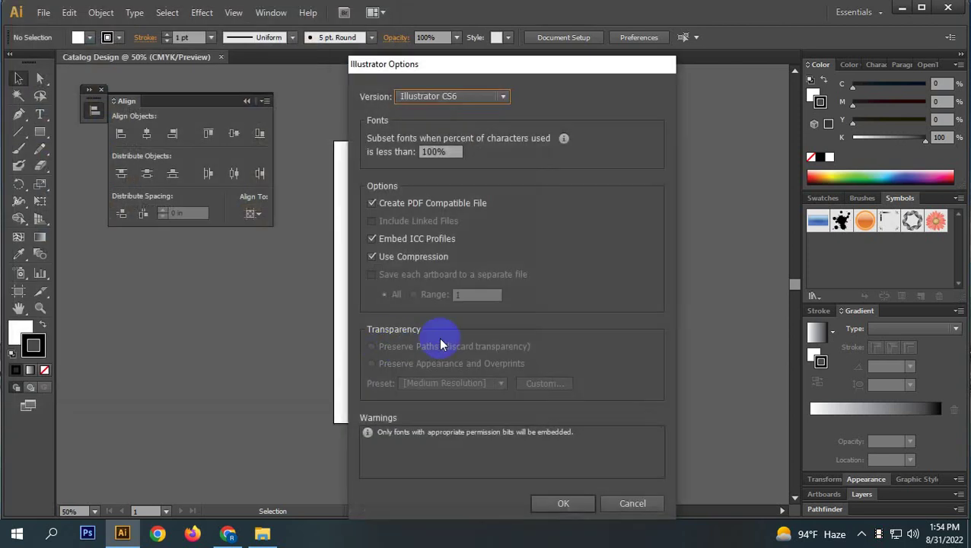
pyautogui.click(561, 503)
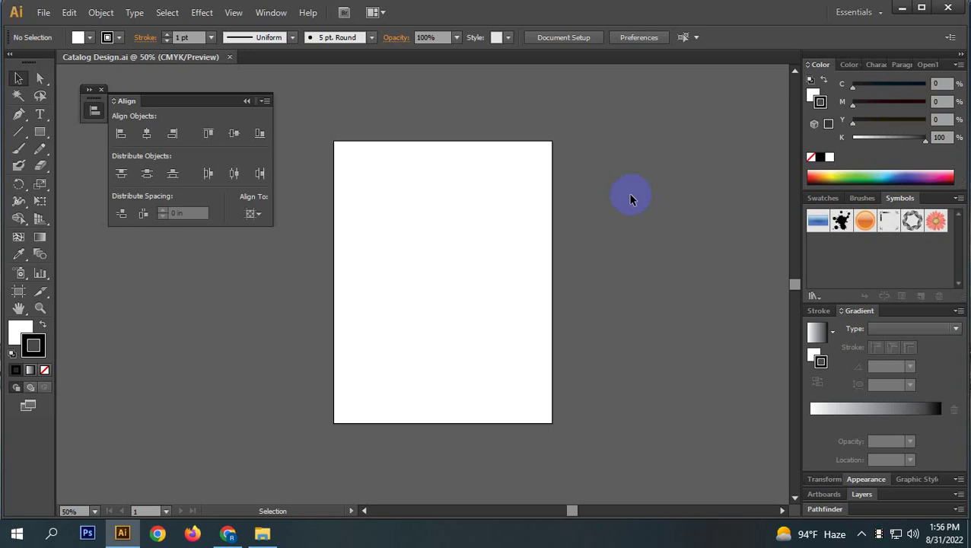
pyautogui.click(445, 177)
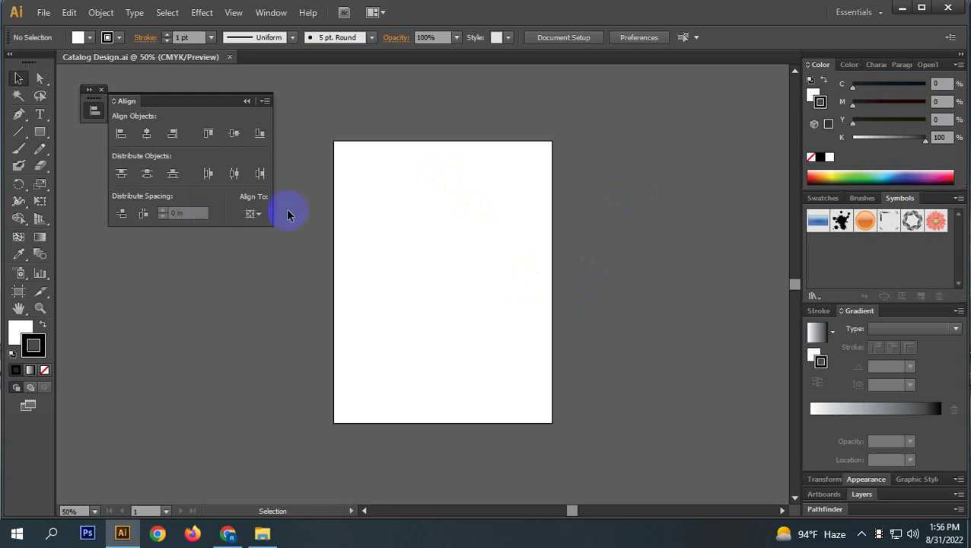
pyautogui.click(548, 275)
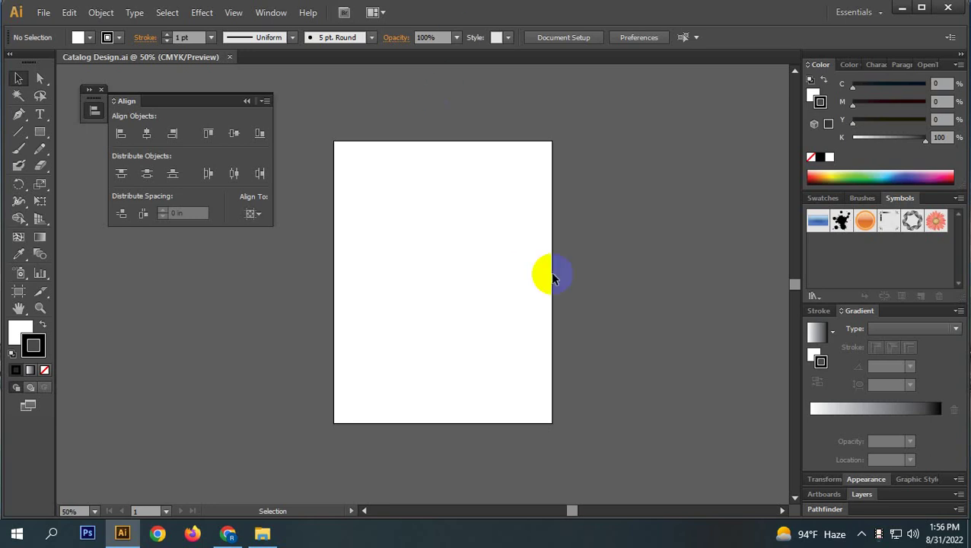
pyautogui.click(585, 281)
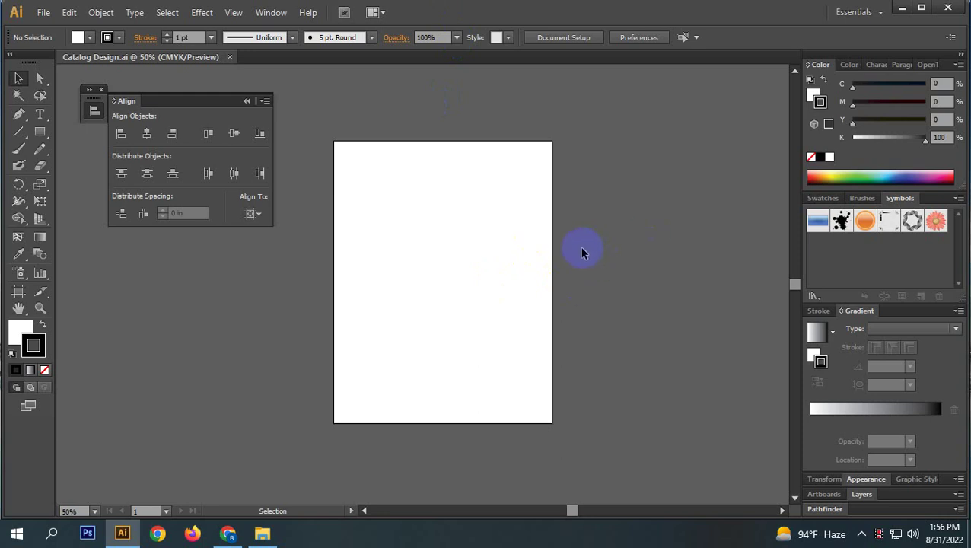
pyautogui.click(565, 235)
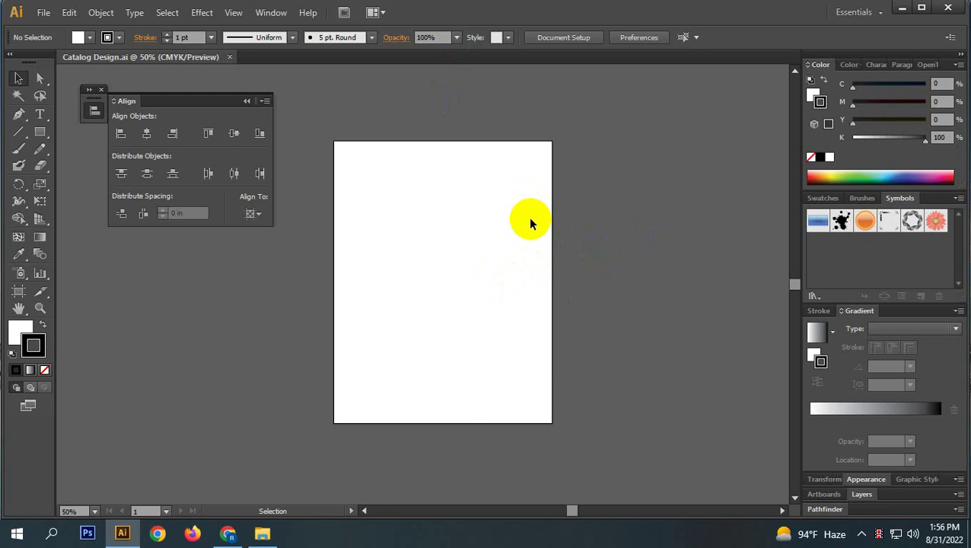
pyautogui.moveTo(530, 223)
pyautogui.mouseDown()
pyautogui.moveTo(412, 123)
pyautogui.moveTo(746, 268)
pyautogui.moveTo(507, 249)
pyautogui.mouseUp()
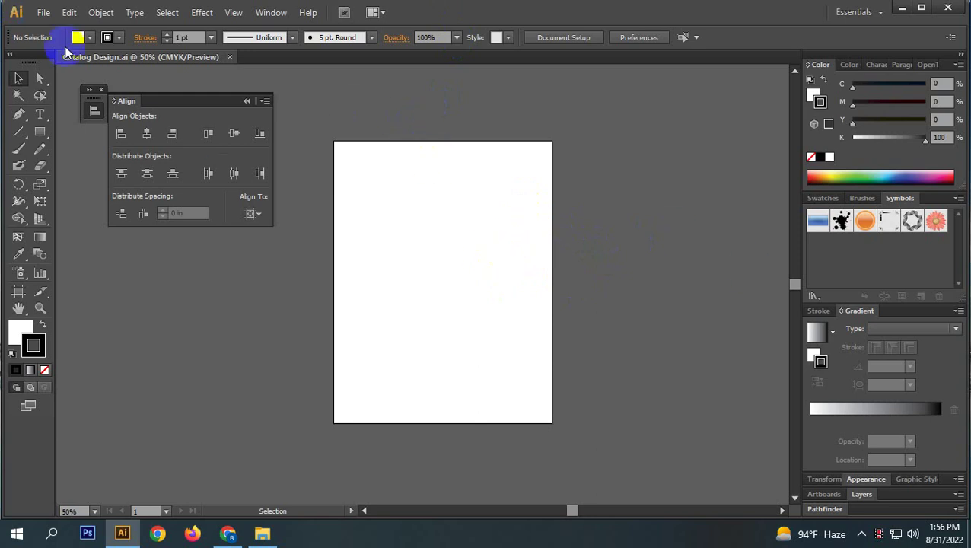
# - Create a rectangle 8.5 in wide and 11 in high on the artboard
pyautogui.click(42, 134)
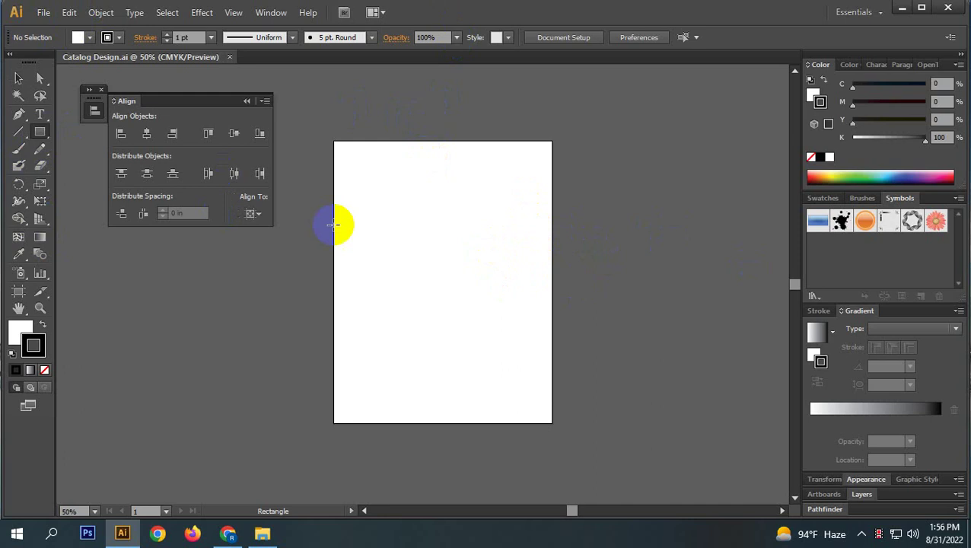
pyautogui.click(330, 223)
pyautogui.click(489, 244)
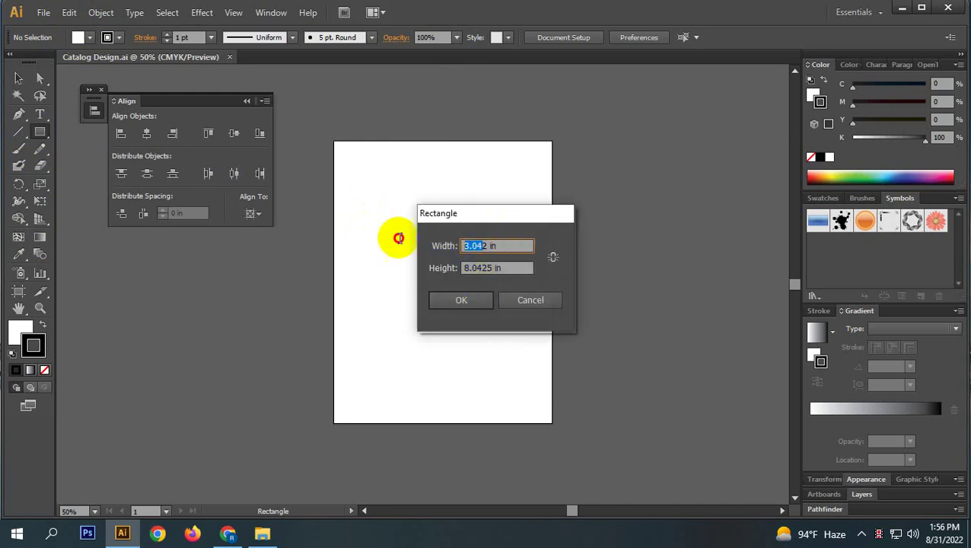
pyautogui.click(487, 244)
pyautogui.write('8.5')
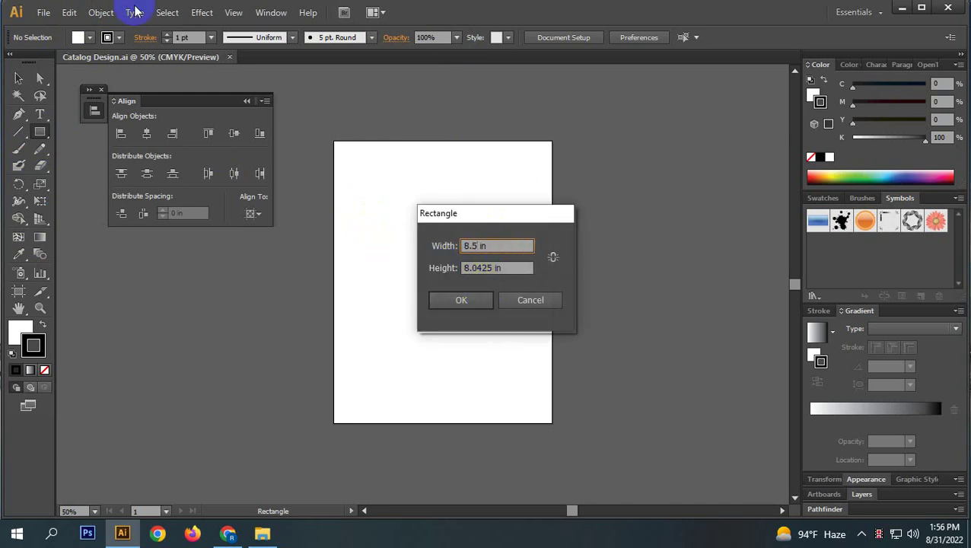
pyautogui.moveTo(462, 274); pyautogui.dragTo(443, 268)
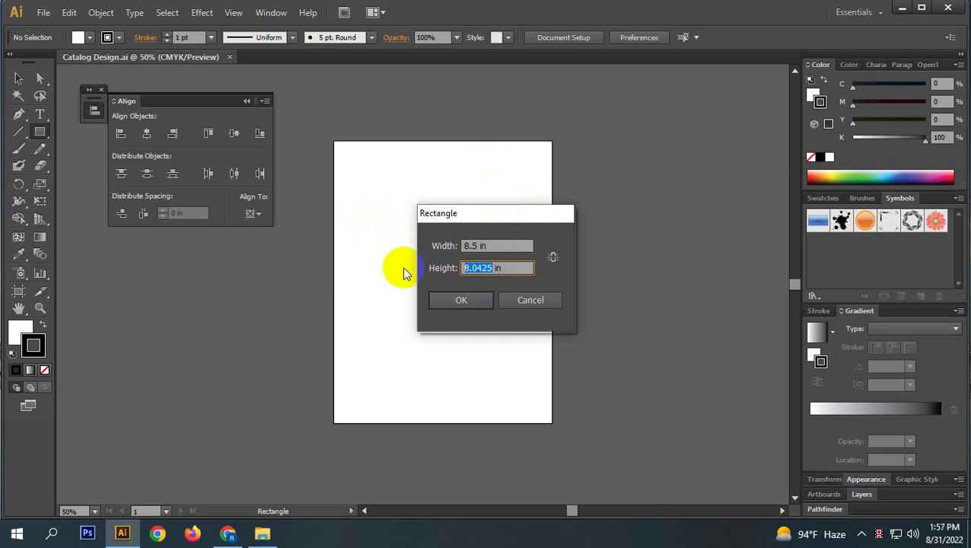
pyautogui.write('11')
pyautogui.click(477, 295)
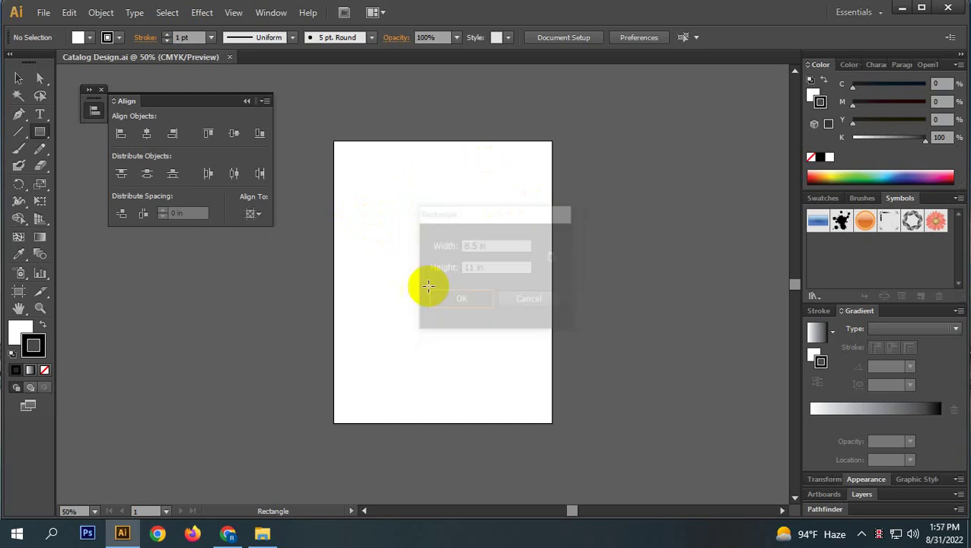
# - Align the rectangle to the artboard horizontally and vertically so that it covers the page exactly
pyautogui.click(18, 78)
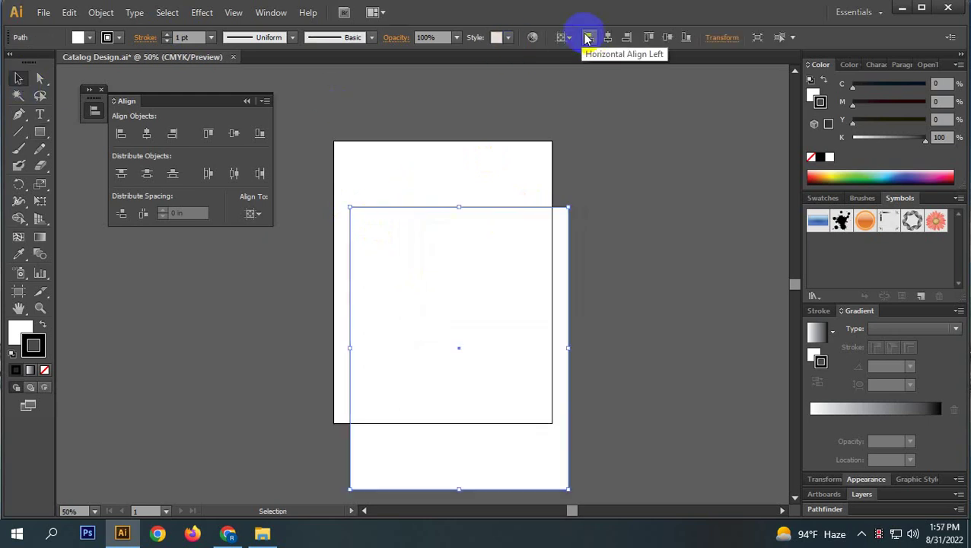
pyautogui.click(618, 42)
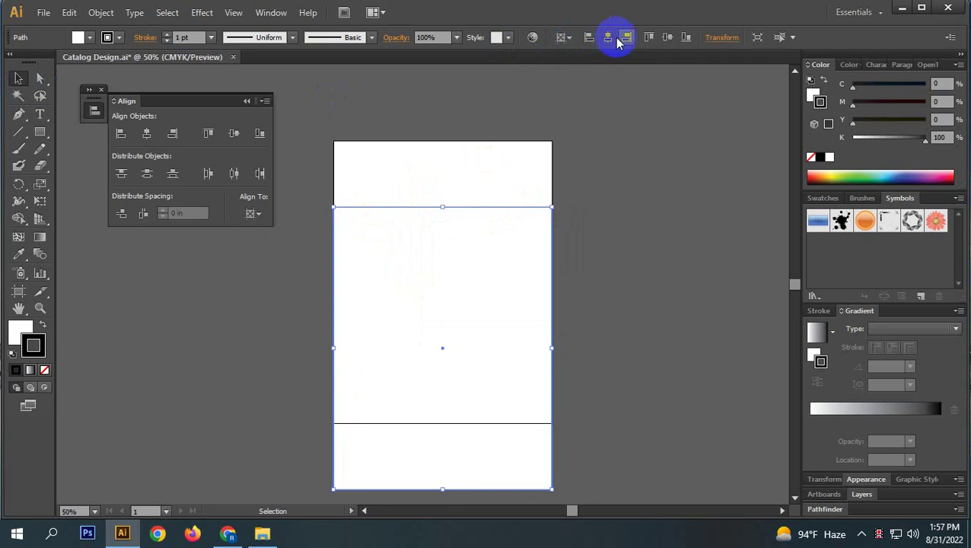
pyautogui.click(664, 39)
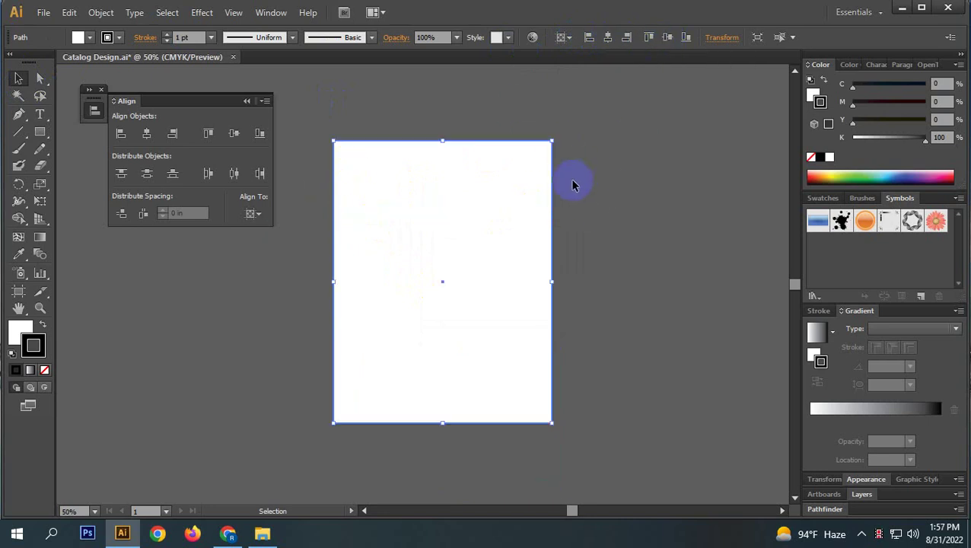
pyautogui.click(253, 214)
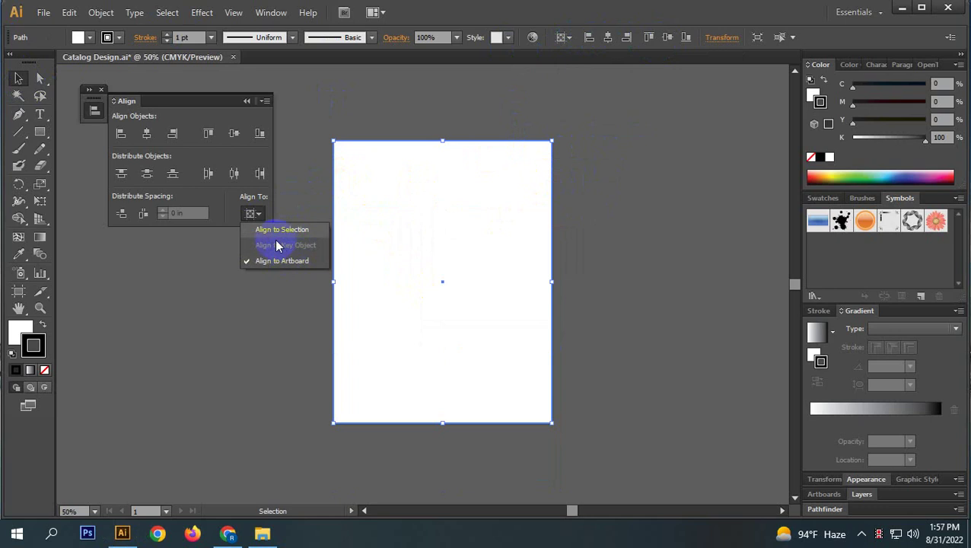
pyautogui.click(251, 213)
# - Select the page-sized rectangle and set its fill to none, keeping the black stroke
pyautogui.click(667, 275)
pyautogui.moveTo(601, 147); pyautogui.dragTo(468, 255)
pyautogui.click(17, 332)
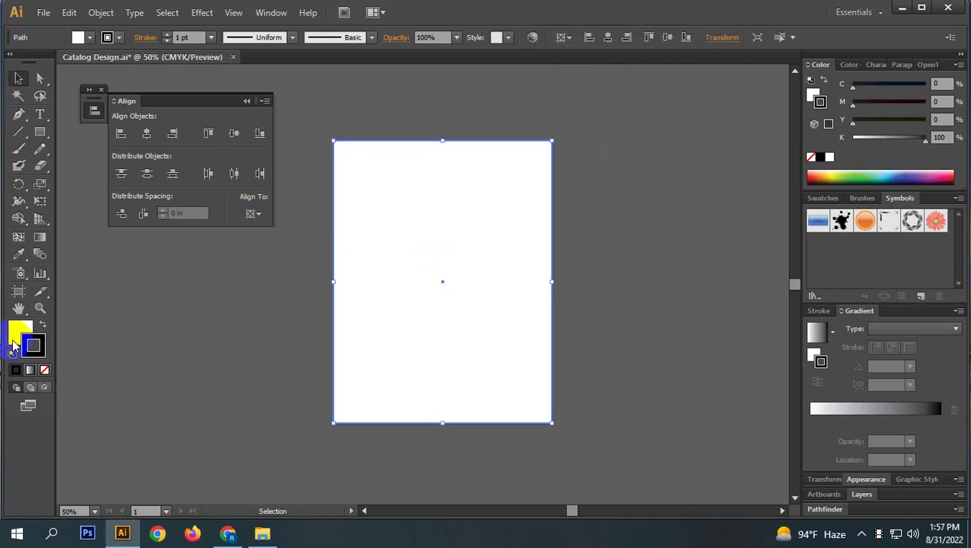
pyautogui.click(43, 370)
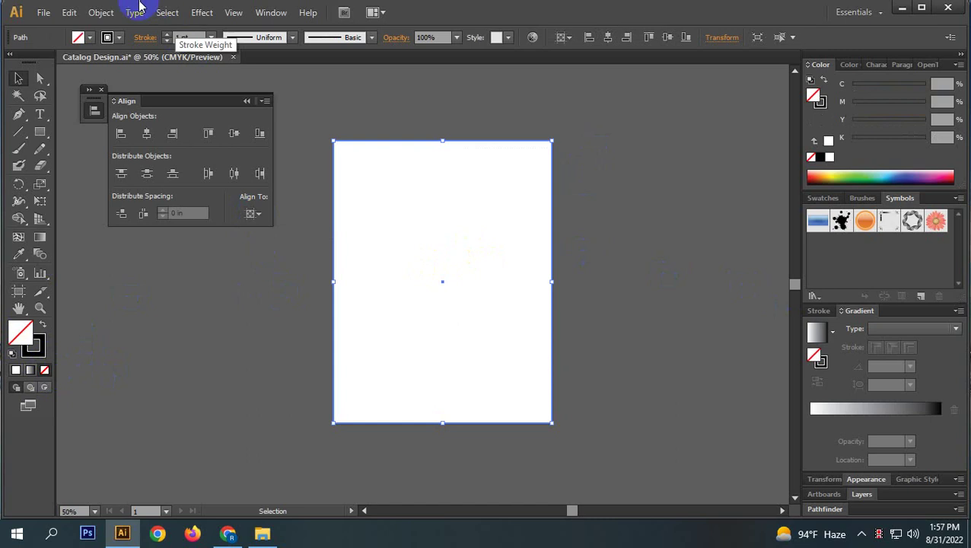
# - Offset the rectangle's path outward by 0.125 in with miter joins to make a bleed outline
pyautogui.click(101, 13)
pyautogui.moveTo(180, 300)
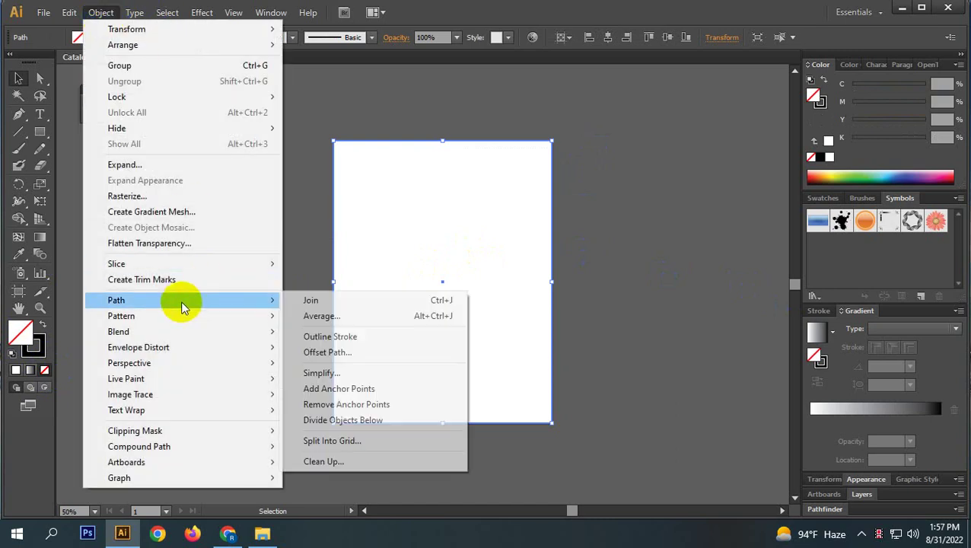
pyautogui.click(365, 353)
pyautogui.click(733, 173)
pyautogui.tripleClick(787, 95)
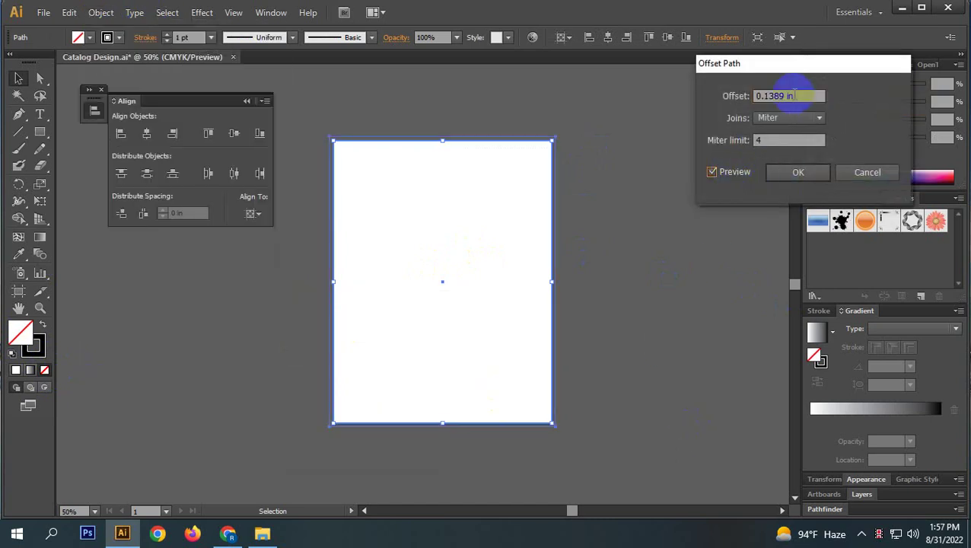
pyautogui.write('0.125')
pyautogui.tripleClick(772, 96)
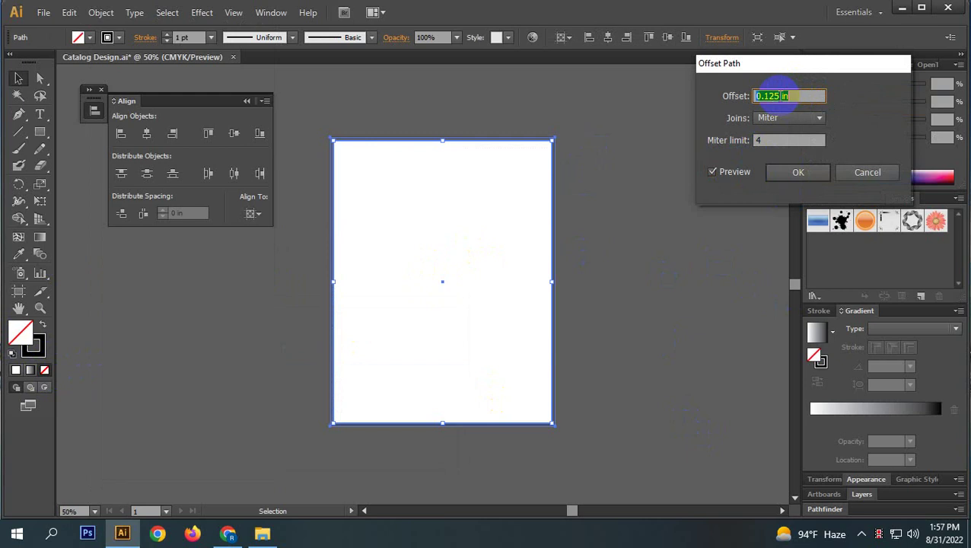
pyautogui.click(797, 173)
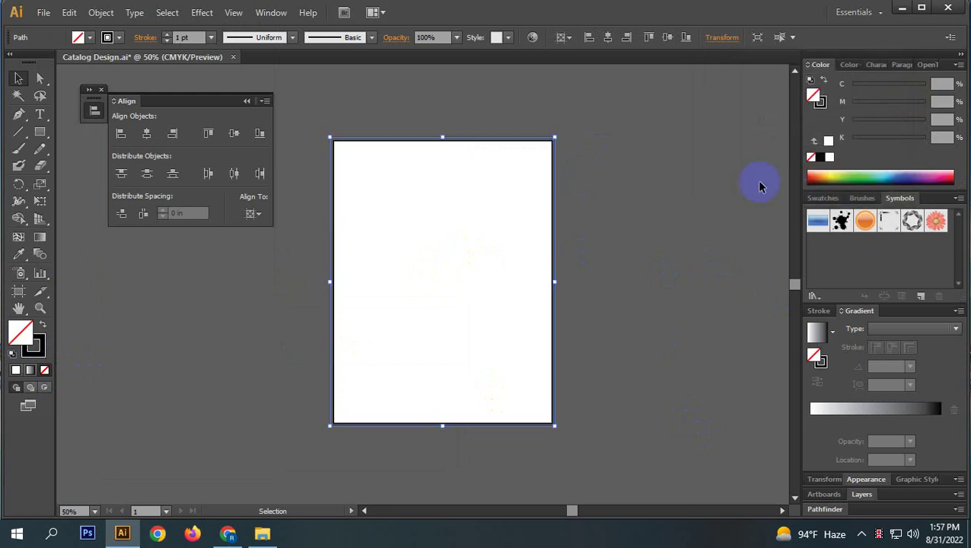
# - Offset the page-sized rectangle's path inward by -0.375 in with miter joins to make an inner margin outline
pyautogui.click(459, 157)
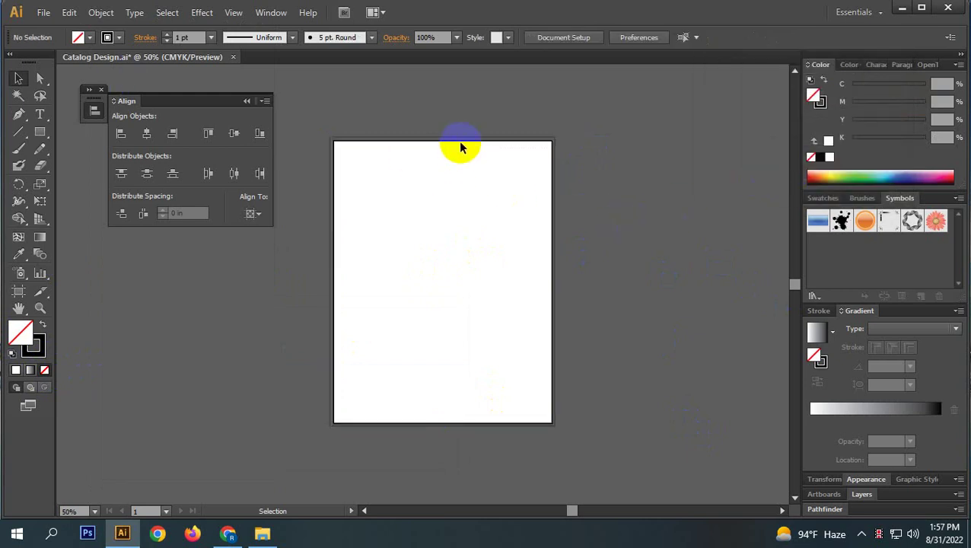
pyautogui.click(444, 141)
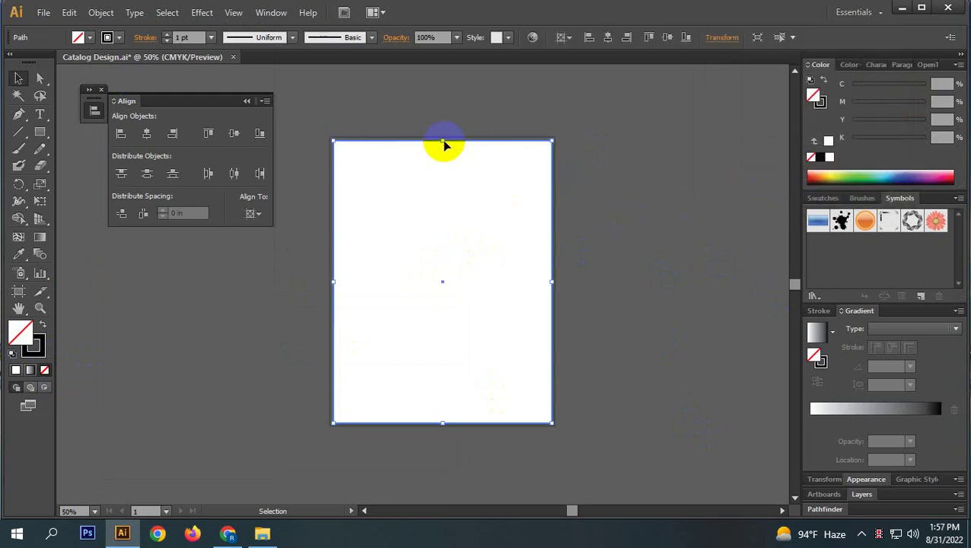
pyautogui.click(101, 12)
pyautogui.moveTo(150, 271)
pyautogui.moveTo(108, 301)
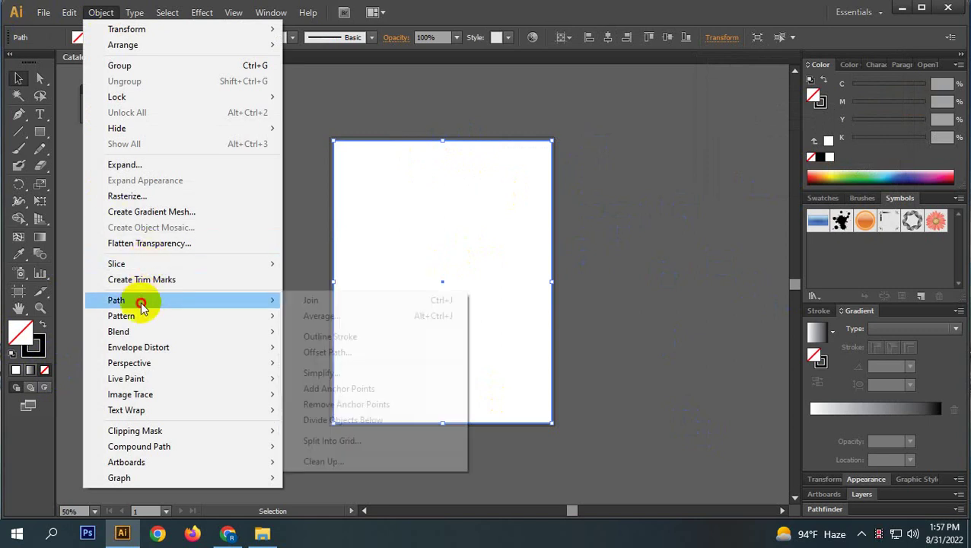
pyautogui.click(364, 352)
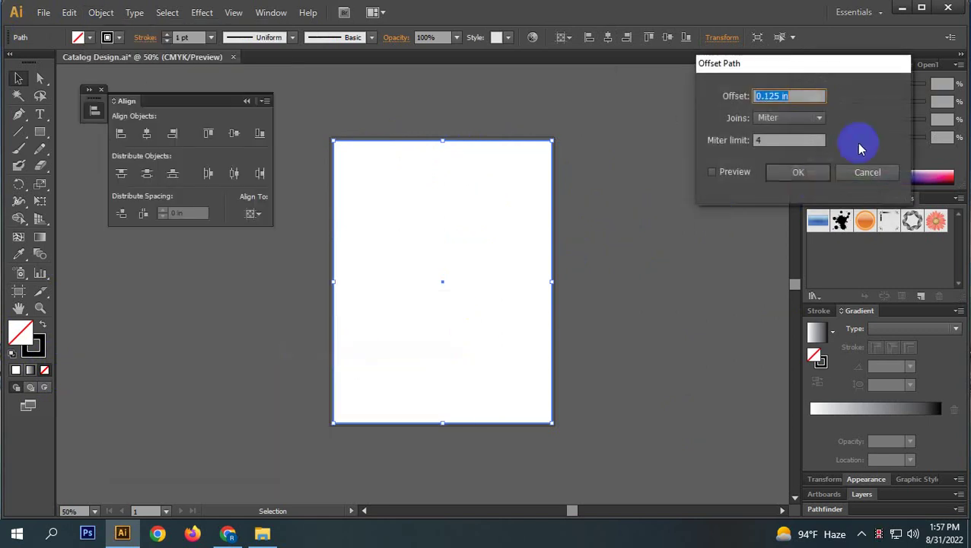
pyautogui.click(715, 172)
pyautogui.tripleClick(776, 97)
pyautogui.write('-0.375')
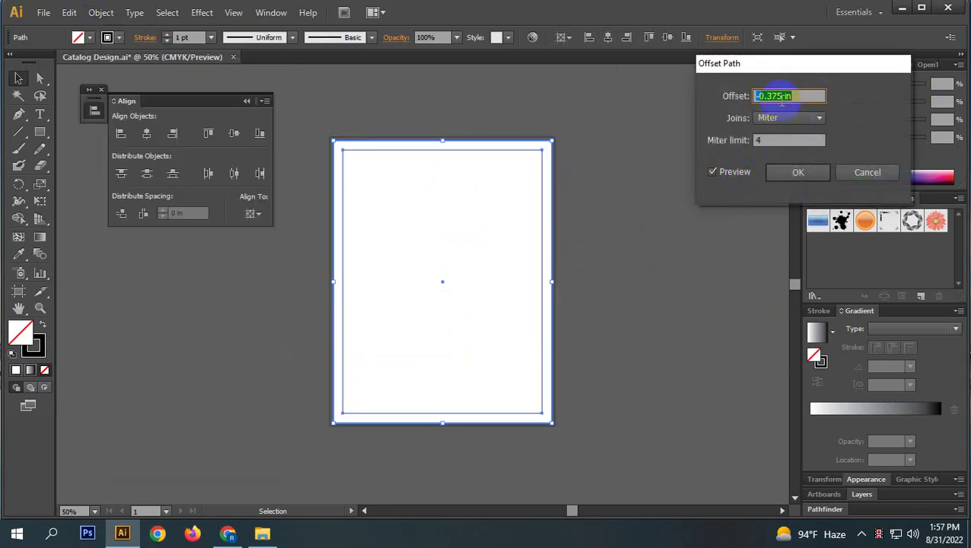
pyautogui.click(799, 170)
pyautogui.click(685, 249)
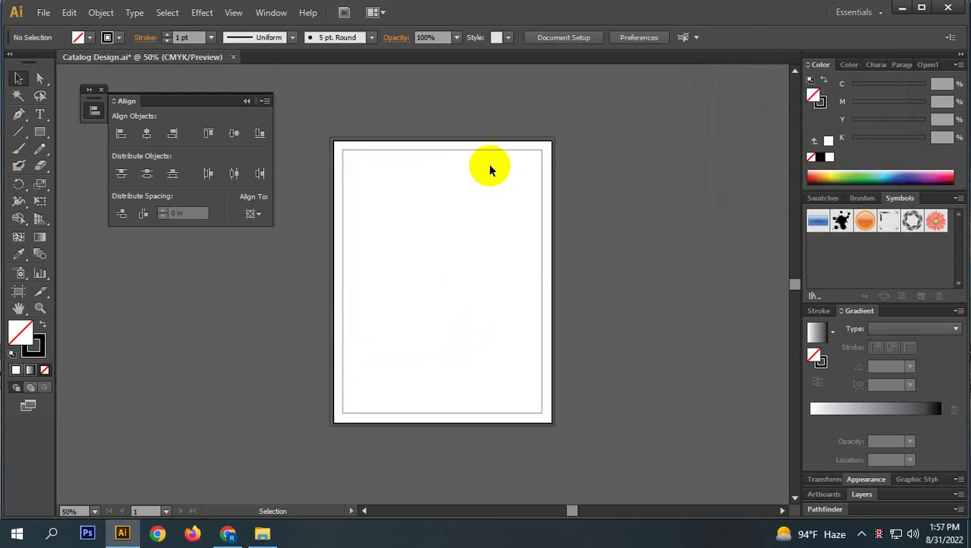
# - Select the page, bleed and margin outlines together and convert them into guides
pyautogui.keyDown('alt'); pyautogui.scroll(1, 490, 170); pyautogui.keyUp('alt')
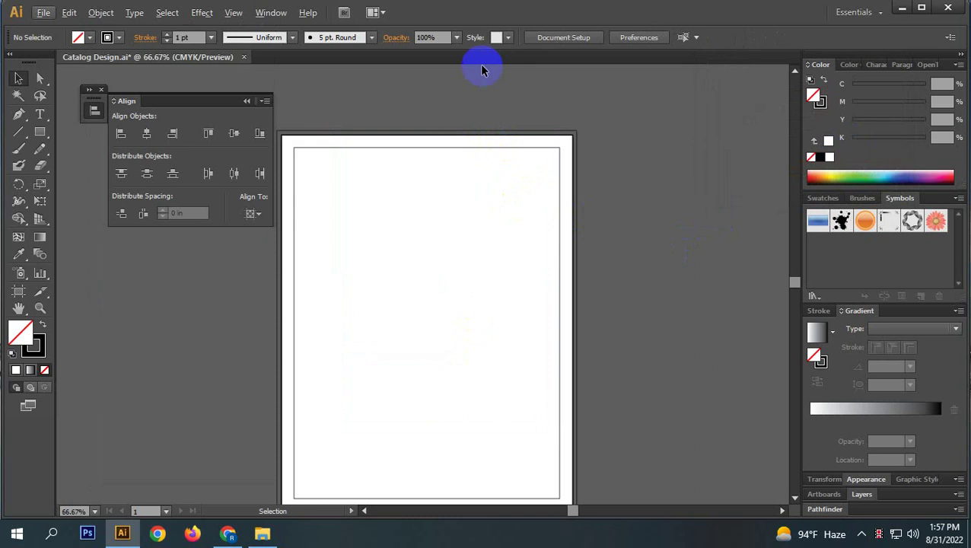
pyautogui.click(458, 254)
pyautogui.rightClick(517, 156)
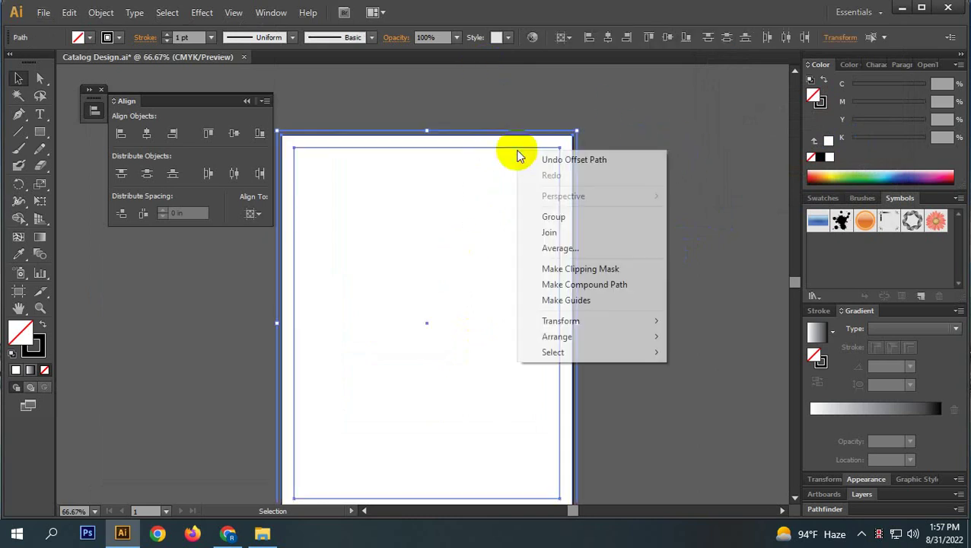
pyautogui.click(580, 301)
pyautogui.keyDown('alt'); pyautogui.scroll(-2, 644, 341); pyautogui.keyUp('alt')
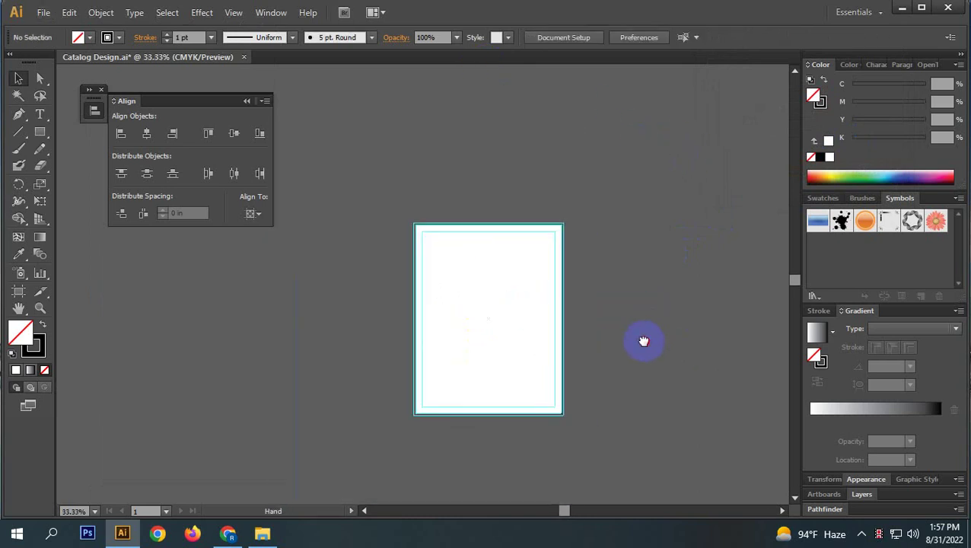
pyautogui.moveTo(644, 341); pyautogui.dragTo(501, 310)
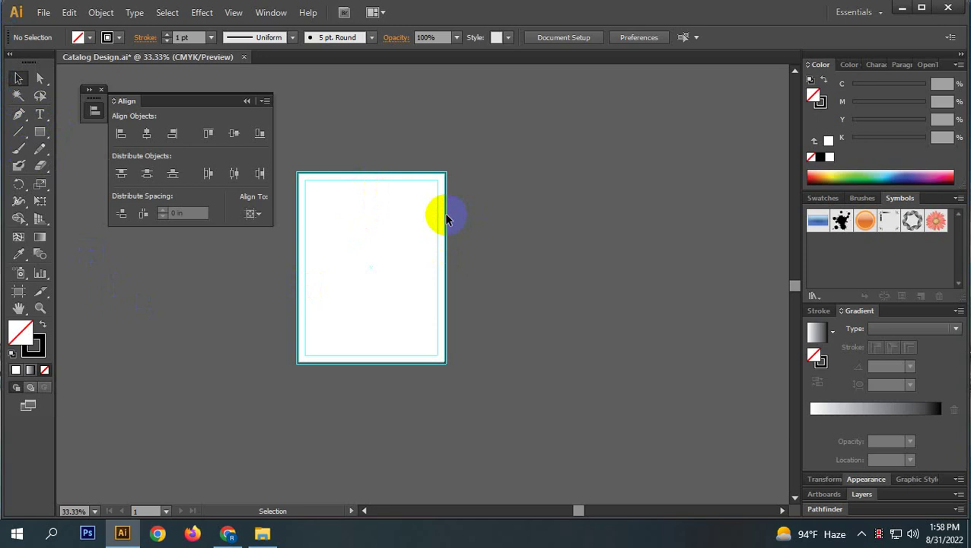
# - Try to duplicate the artboard with its artwork to the right of the original, and undo the copy
pyautogui.click(19, 290)
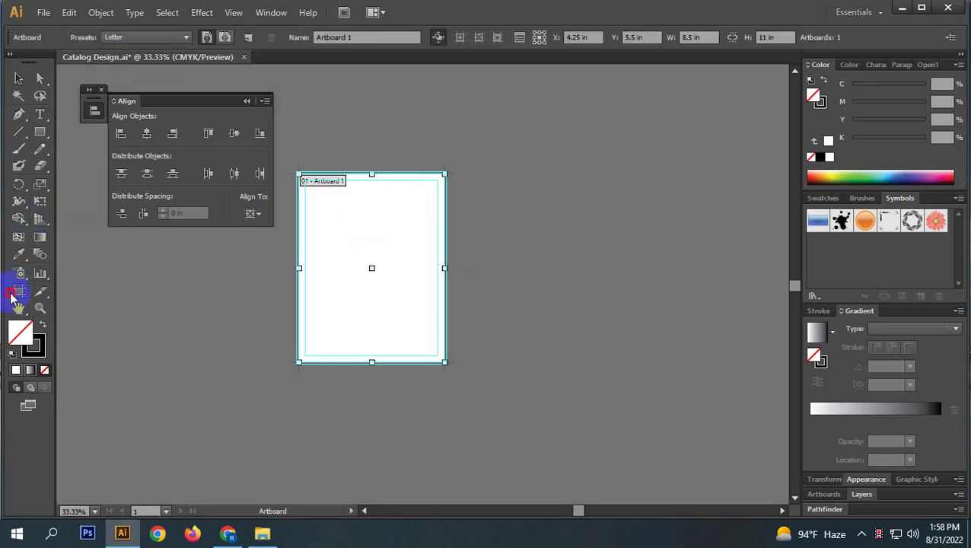
pyautogui.moveTo(384, 314); pyautogui.dragTo(556, 333)
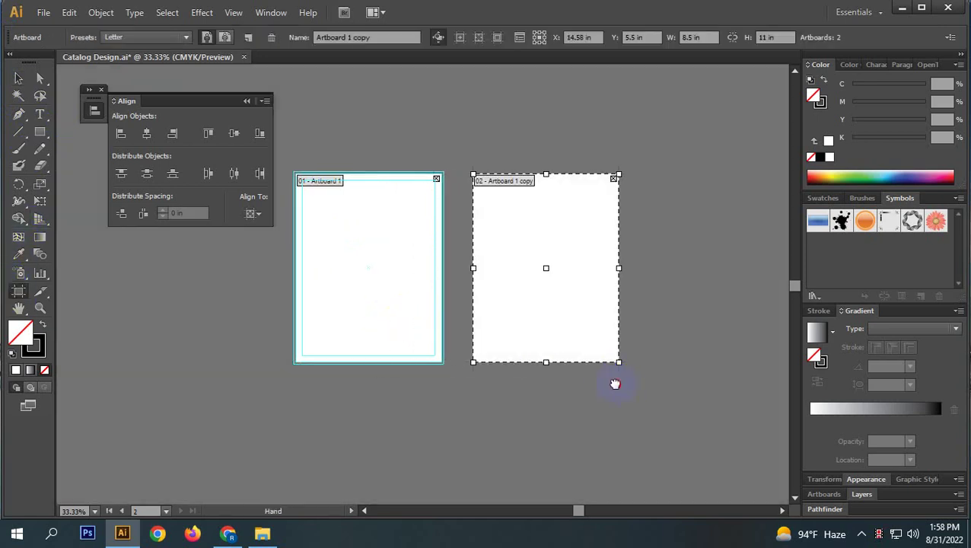
pyautogui.hscroll(3, 614, 383)
pyautogui.hotkey('ctrl', 'z')
pyautogui.click(19, 79)
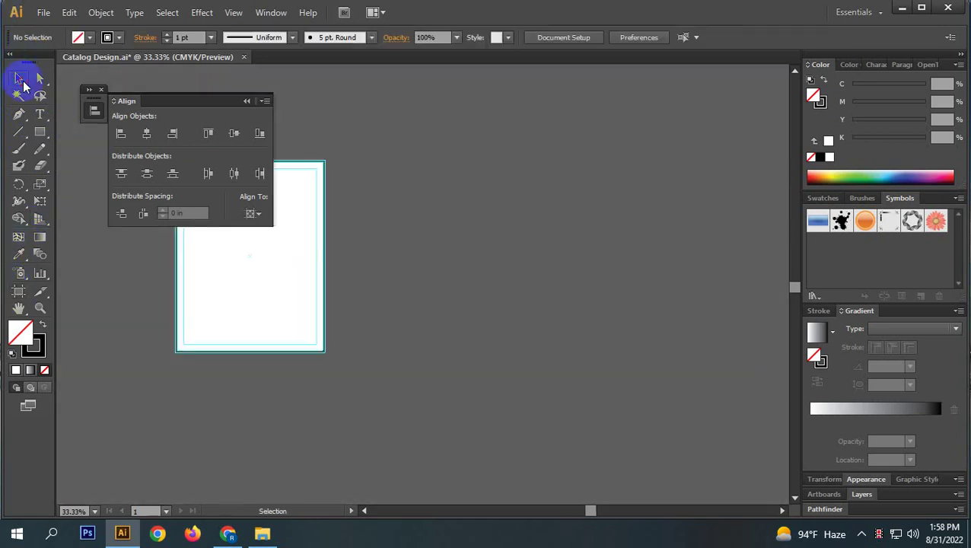
# - Unlock the guides and duplicate the artboard with its guides three times to the right, making a row of four pages
pyautogui.rightClick(412, 159)
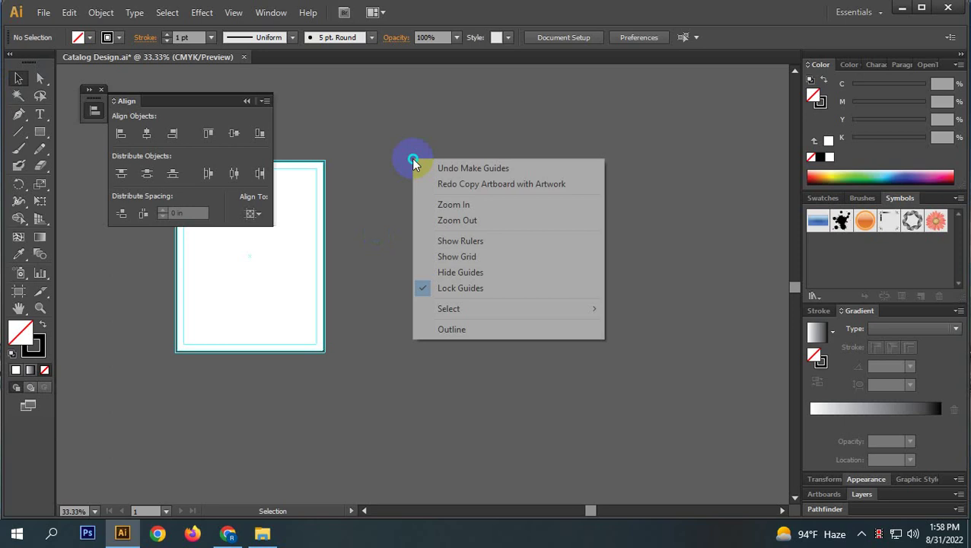
pyautogui.click(461, 287)
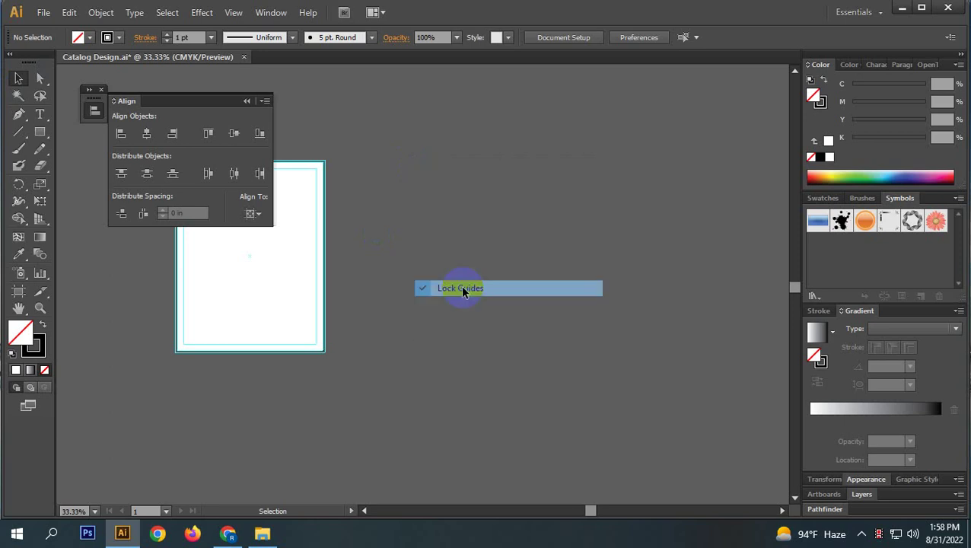
pyautogui.click(19, 292)
pyautogui.moveTo(274, 293); pyautogui.dragTo(578, 299)
pyautogui.scroll(-3, 579, 299)
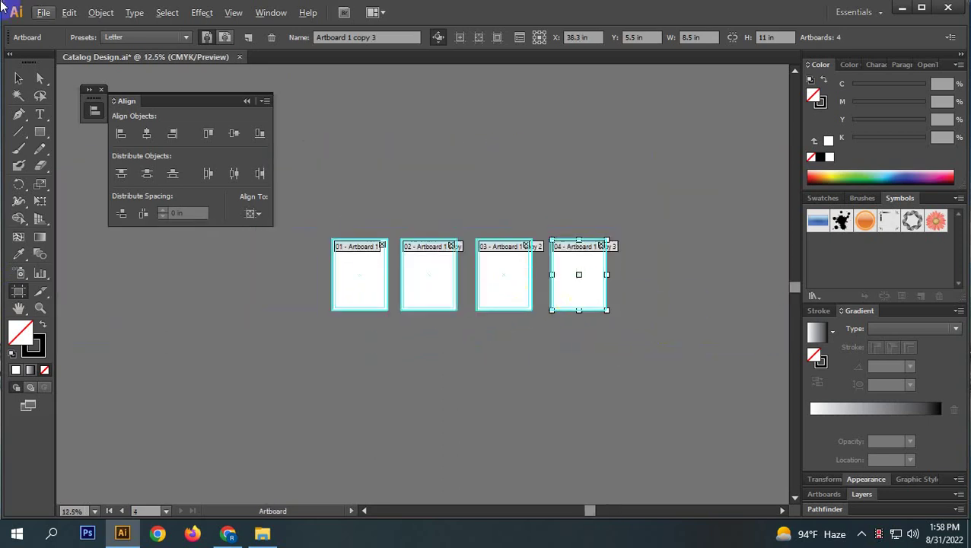
pyautogui.click(16, 78)
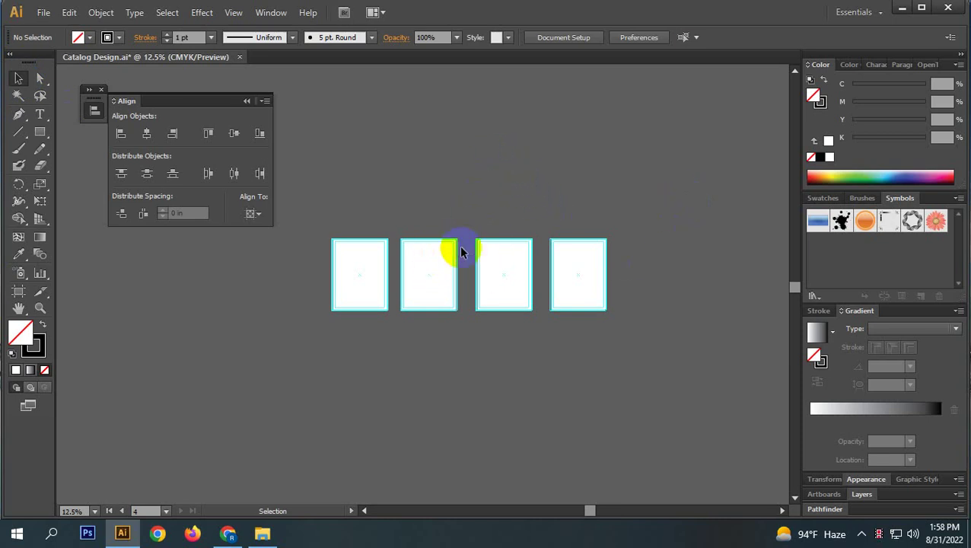
# - Examine the row of four artboards and the bleed and margin guides on each page
pyautogui.scroll(1, 460, 253)
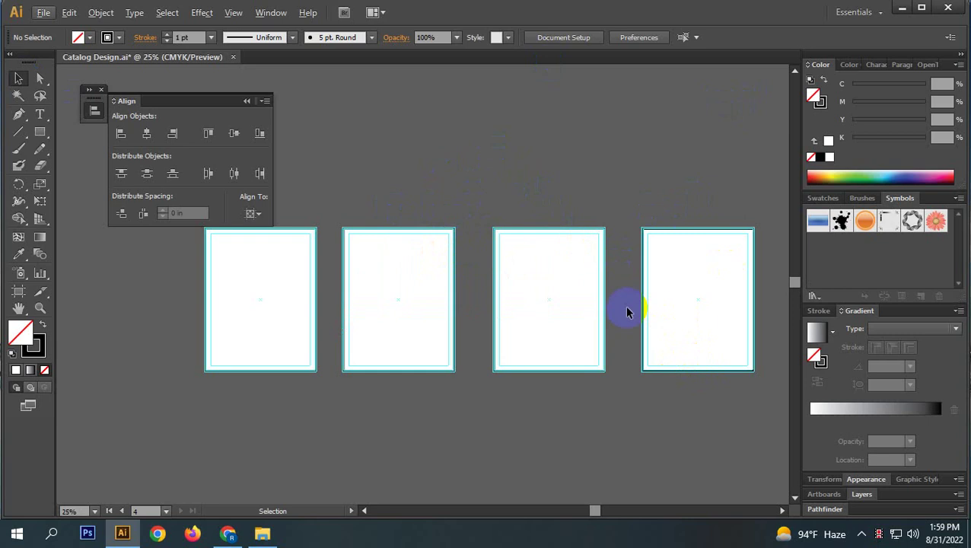
pyautogui.scroll(-1, 533, 258)
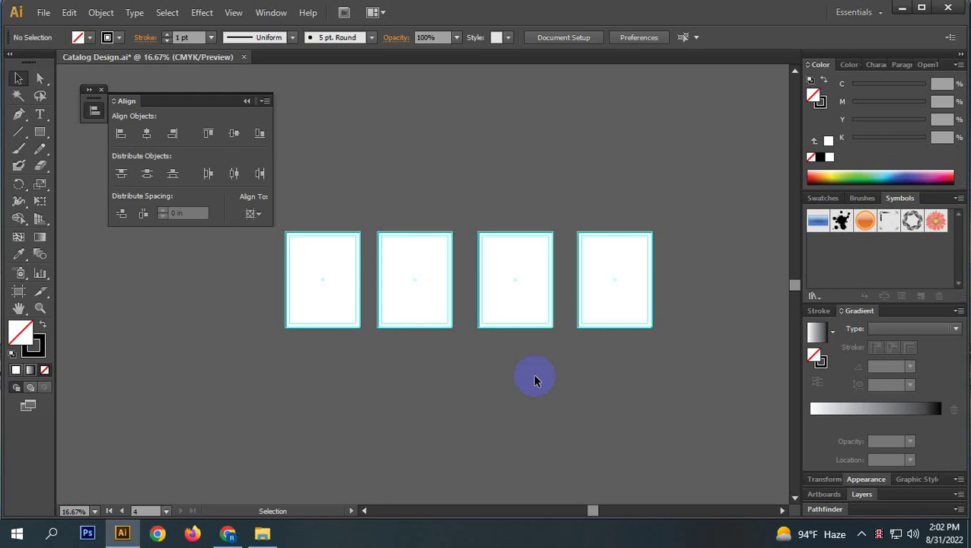
pyautogui.scroll(2, 539, 305)
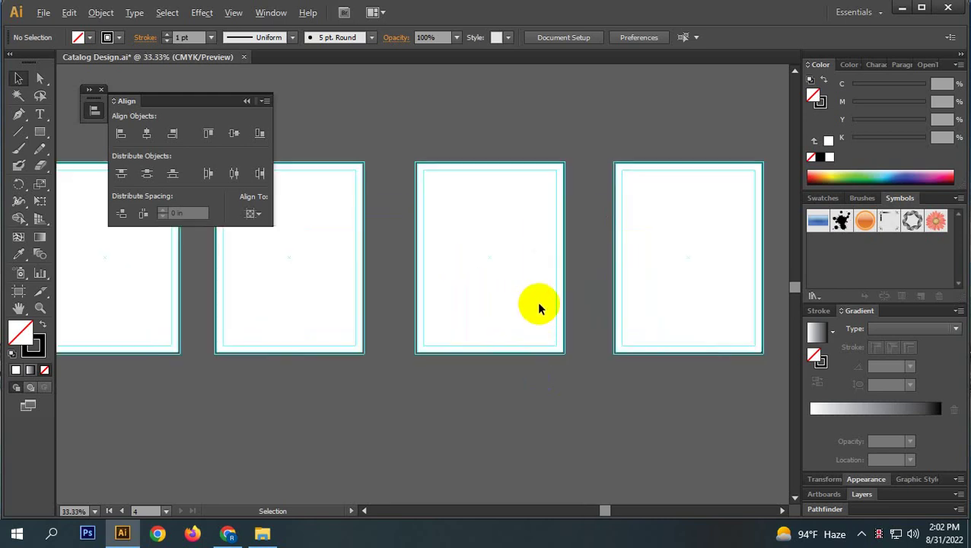
pyautogui.scroll(-2, 538, 304)
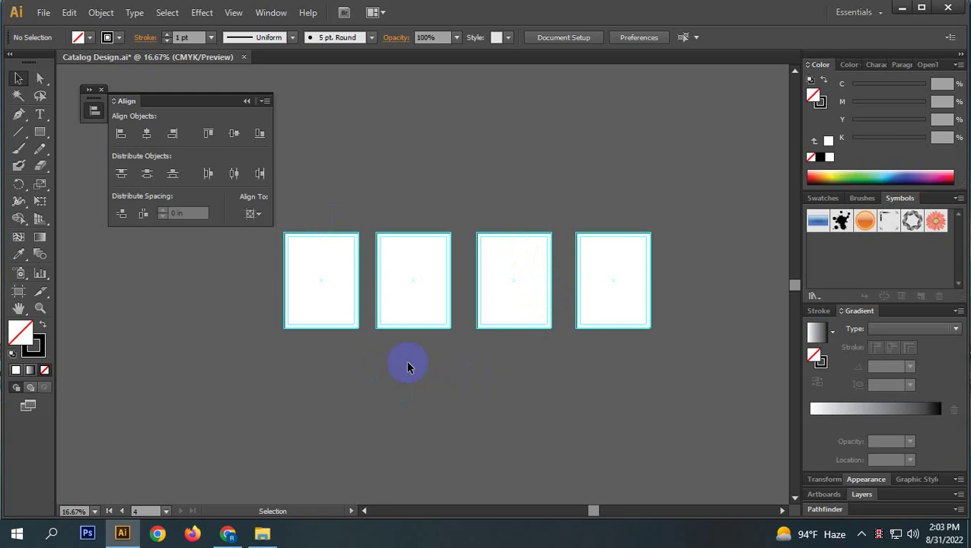
pyautogui.scroll(-1, 457, 421)
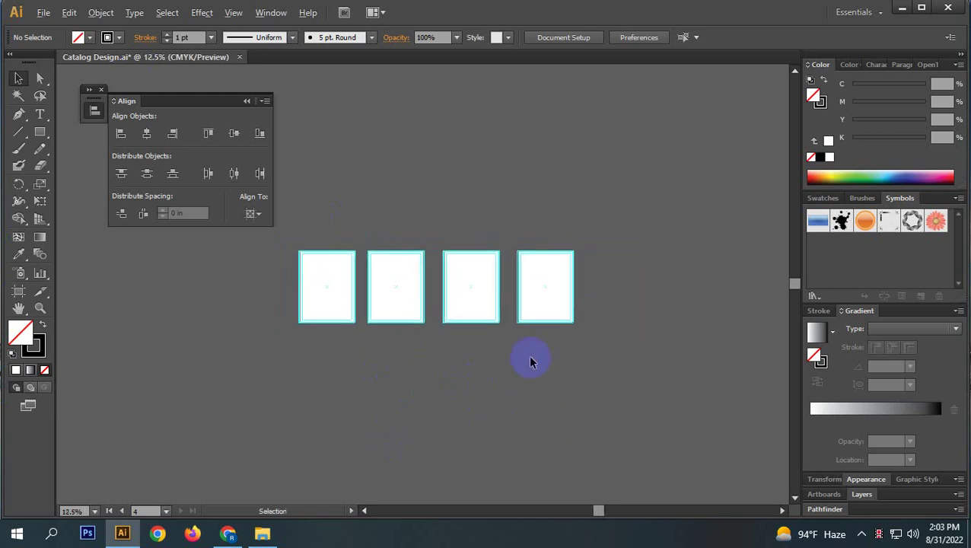
pyautogui.scroll(1, 491, 329)
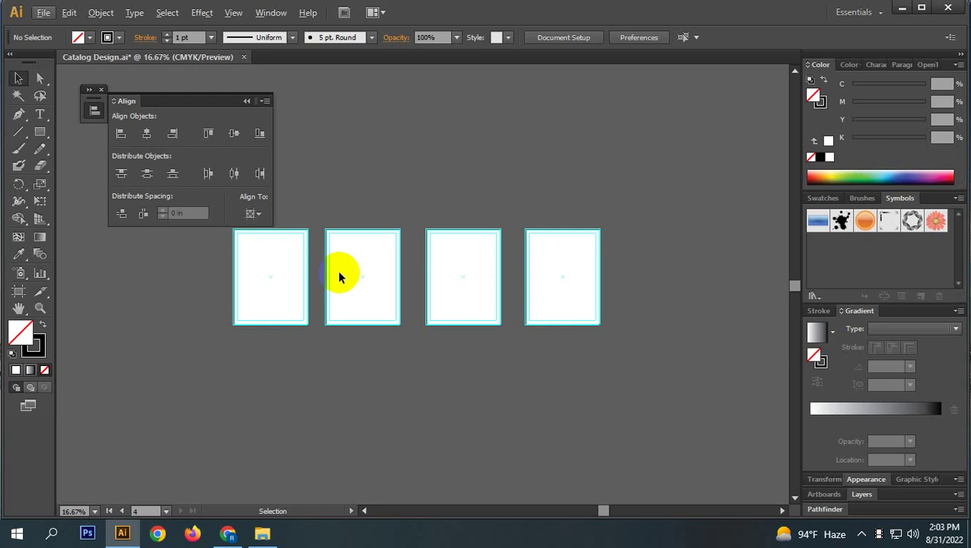
pyautogui.click(378, 380)
pyautogui.click(431, 336)
pyautogui.moveTo(431, 337); pyautogui.dragTo(496, 330)
pyautogui.hotkey('ctrl', '=')
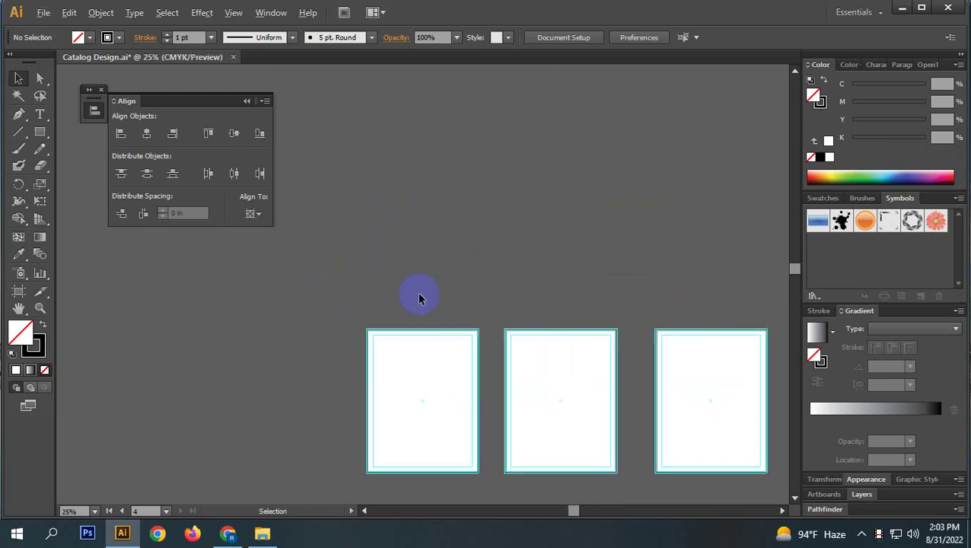
pyautogui.hotkey('ctrl', '=')
pyautogui.moveTo(529, 401); pyautogui.dragTo(587, 240)
pyautogui.moveTo(562, 315); pyautogui.dragTo(288, 319)
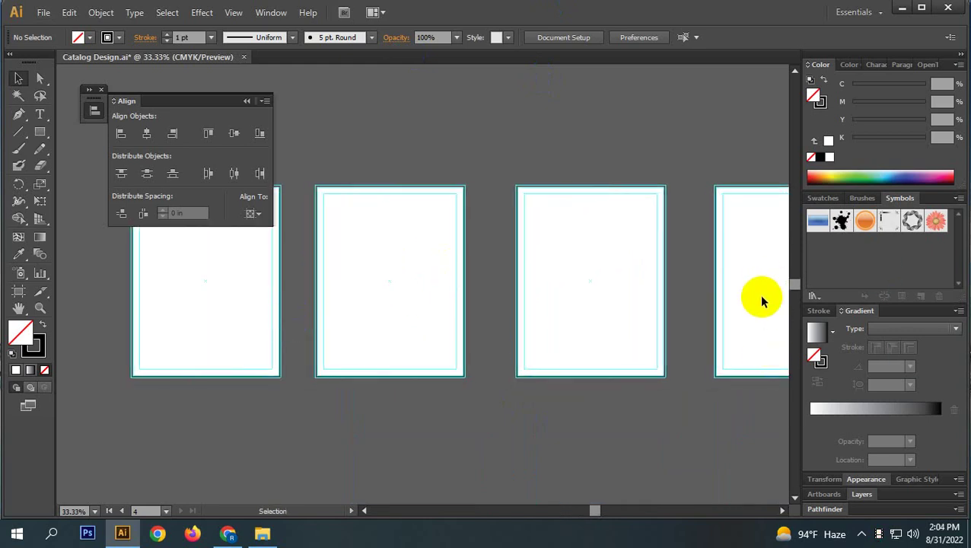
pyautogui.press('space')
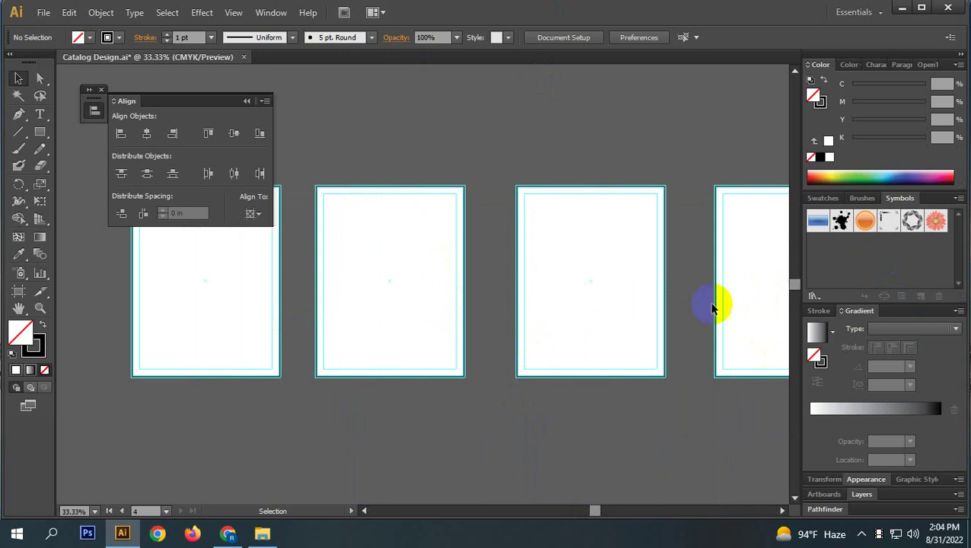
pyautogui.moveTo(619, 318); pyautogui.dragTo(733, 309)
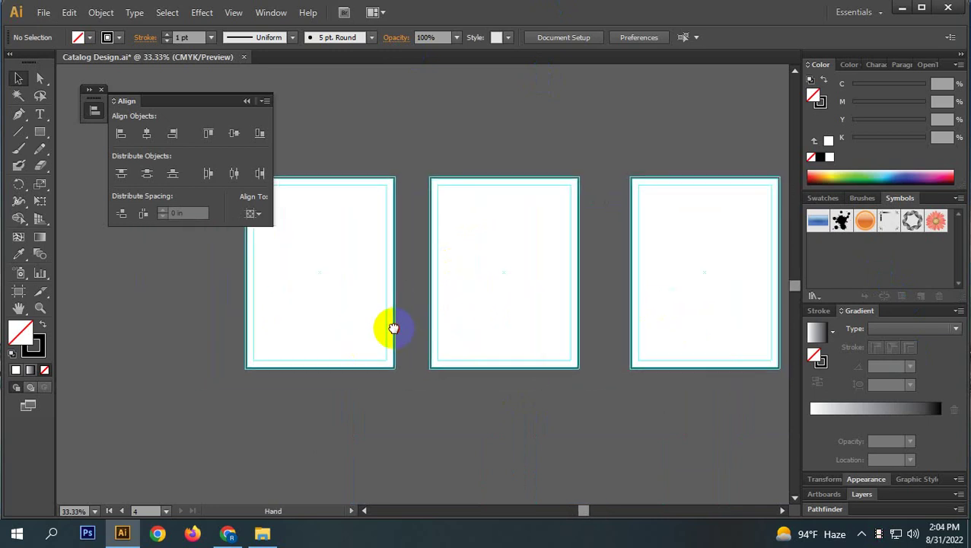
pyautogui.hscroll(3, 601, 354)
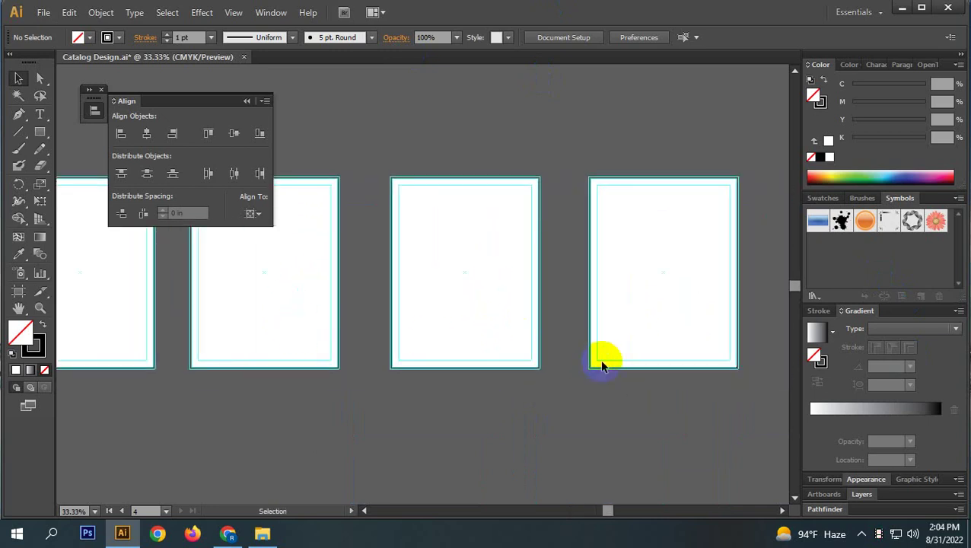
pyautogui.hscroll(-2, 646, 347)
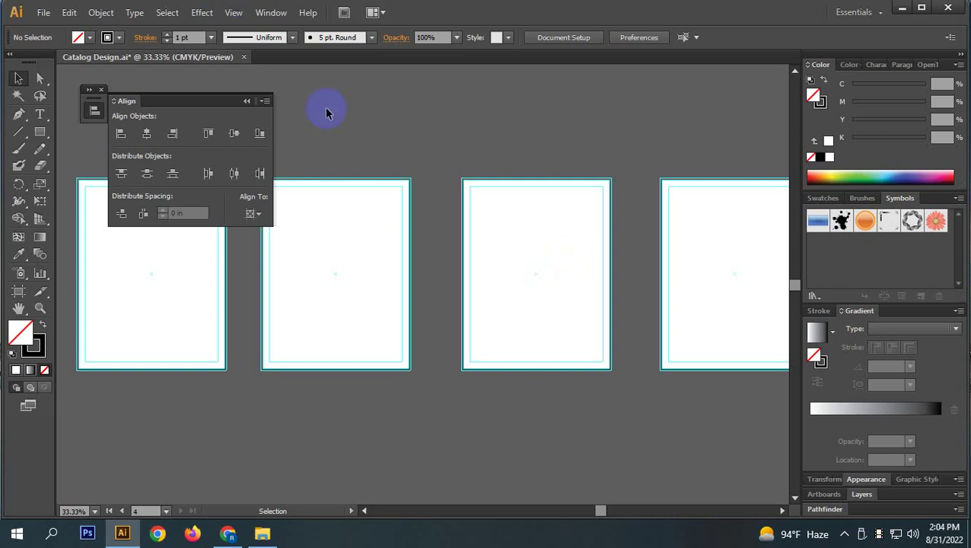
# - Switch to File Explorer and open the contents of USB DISK (E:)
pyautogui.moveTo(261, 535)
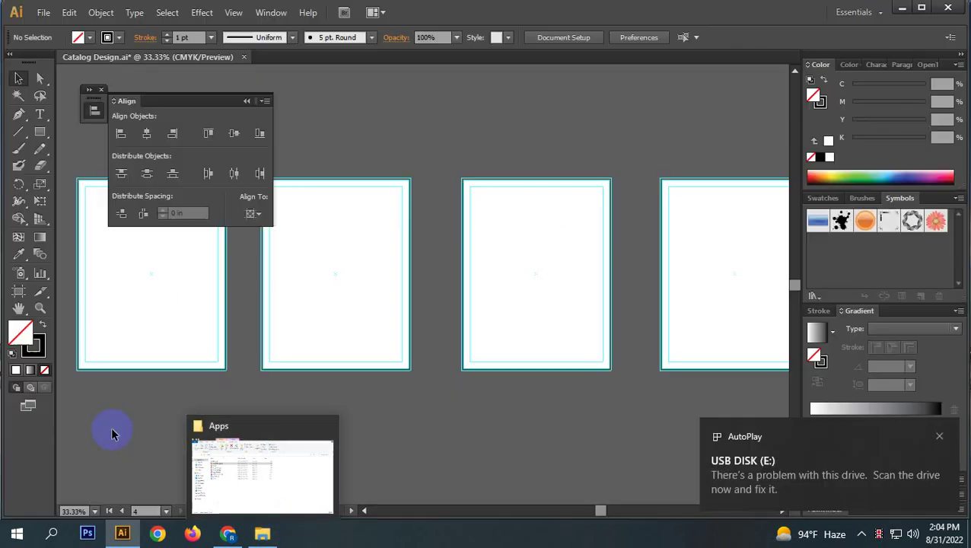
pyautogui.click(263, 533)
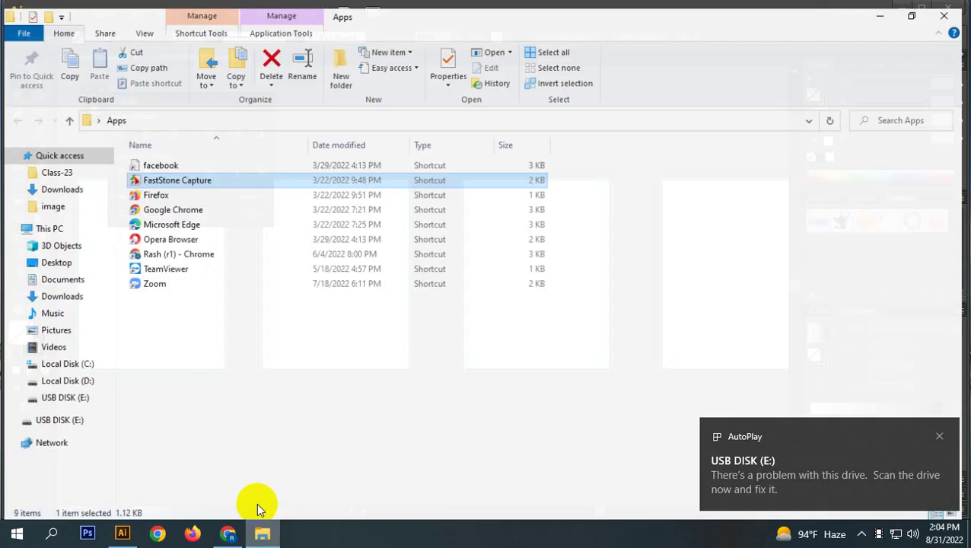
pyautogui.click(61, 418)
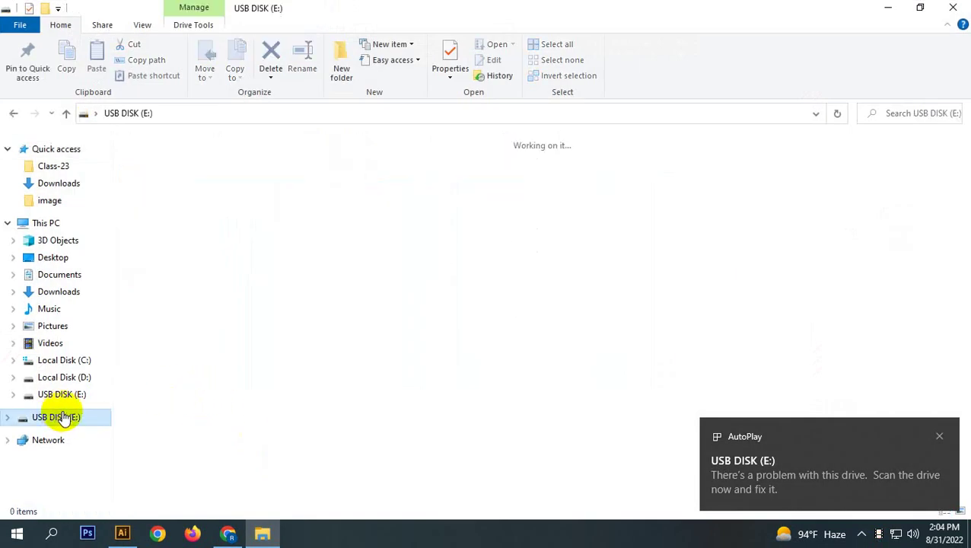
pyautogui.click(294, 220)
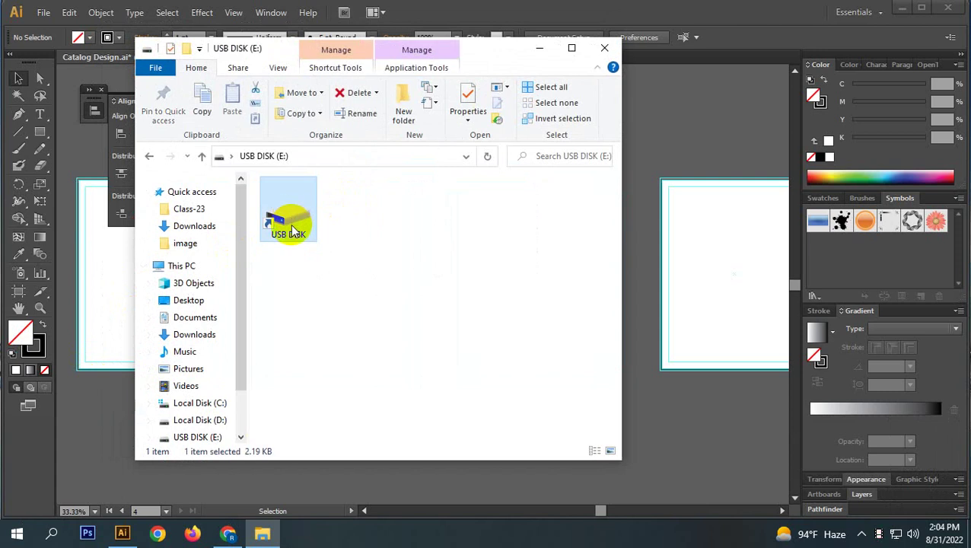
pyautogui.doubleClick(294, 228)
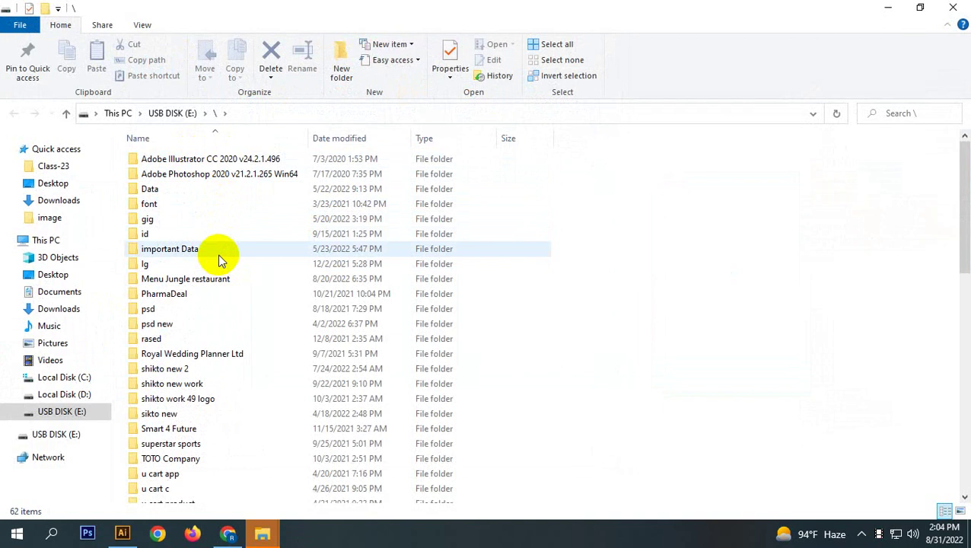
# - Look through the folders and files on the USB disk for material to use in the catalog
pyautogui.scroll(-5, 218, 260)
pyautogui.scroll(-8, 218, 262)
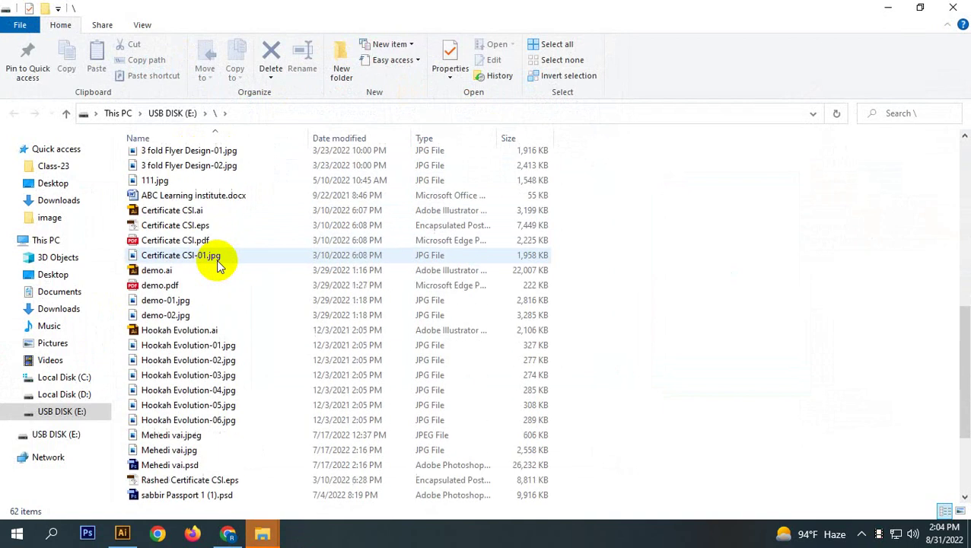
pyautogui.scroll(10, 218, 274)
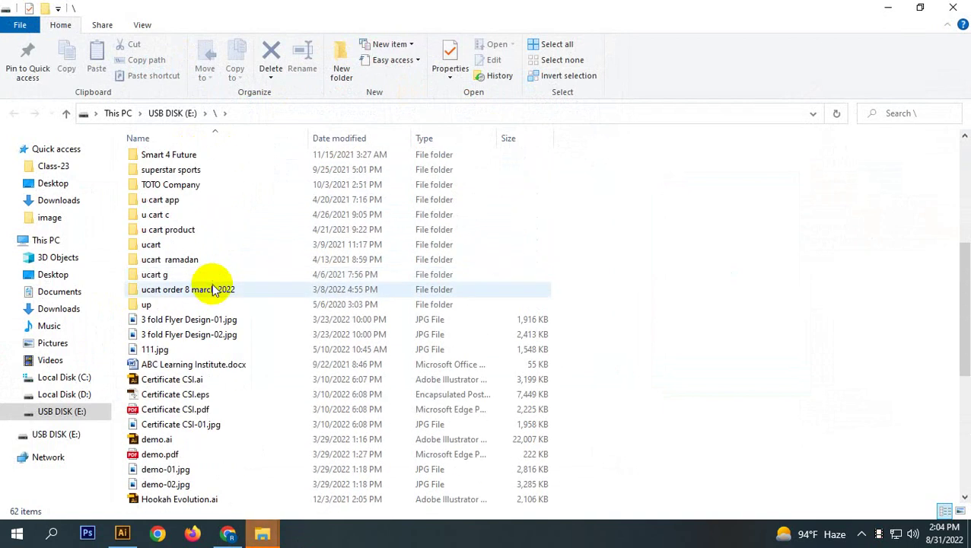
pyautogui.scroll(3, 213, 290)
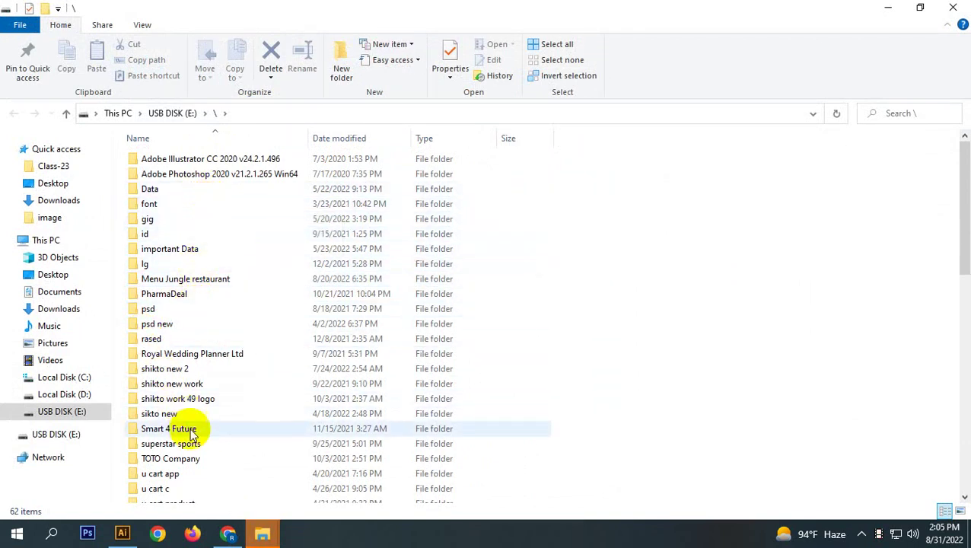
pyautogui.scroll(-1, 171, 480)
pyautogui.scroll(-3, 171, 479)
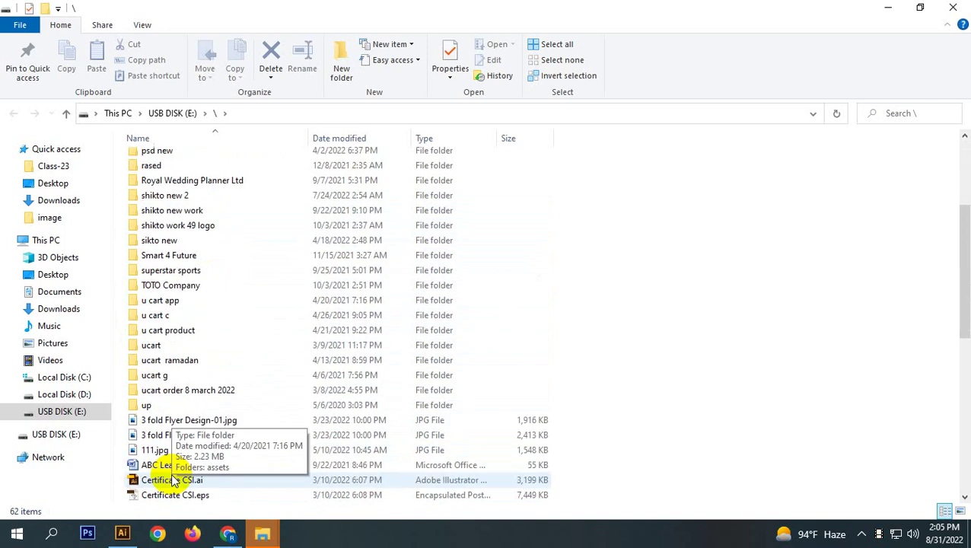
pyautogui.scroll(2, 174, 479)
pyautogui.scroll(2, 174, 479)
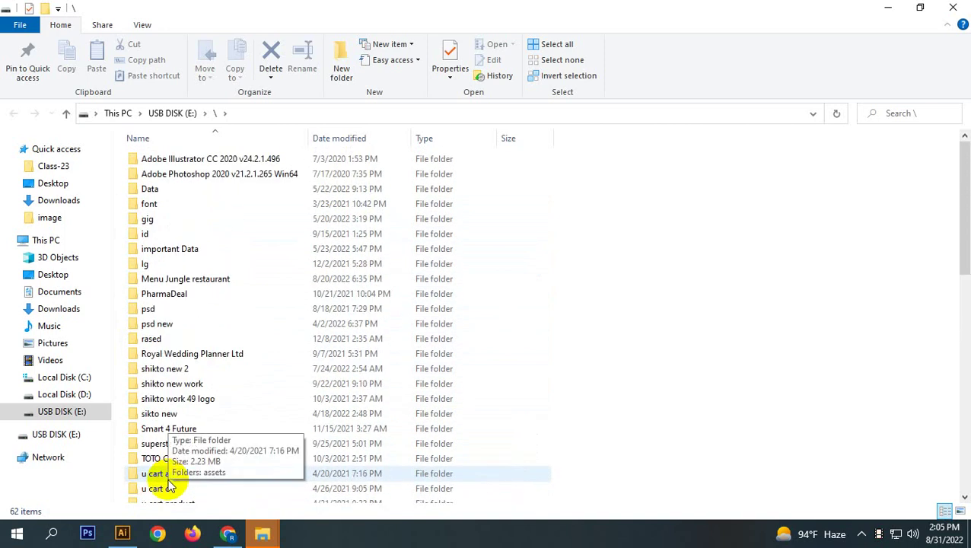
# - Switch to Chrome and look at the Catalog Design image results for a reference layout
pyautogui.hotkey('alt', 'Tab')
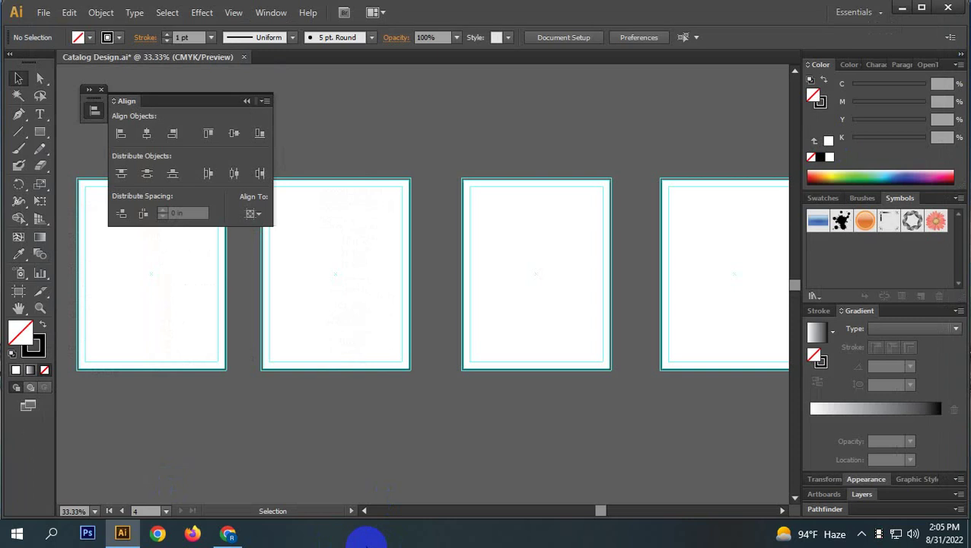
pyautogui.click(228, 533)
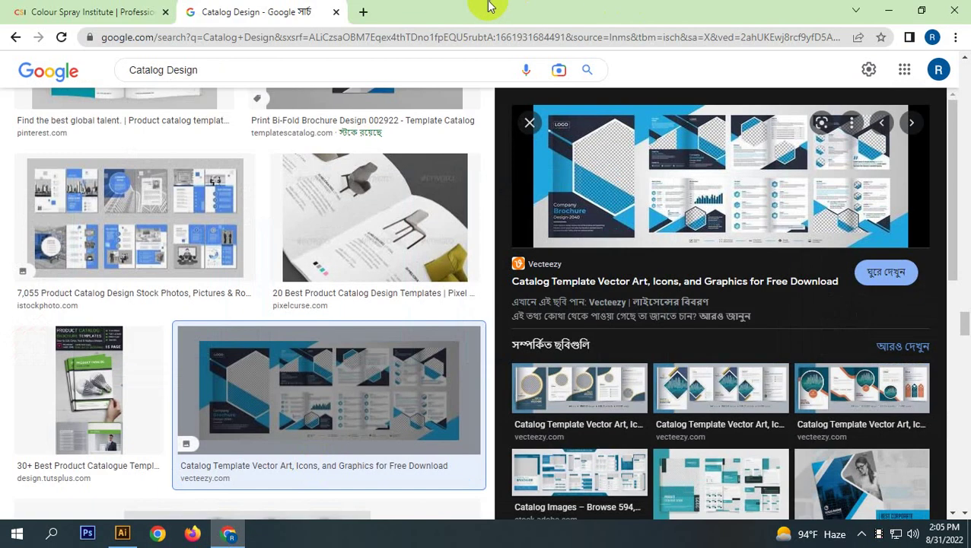
pyautogui.click(876, 534)
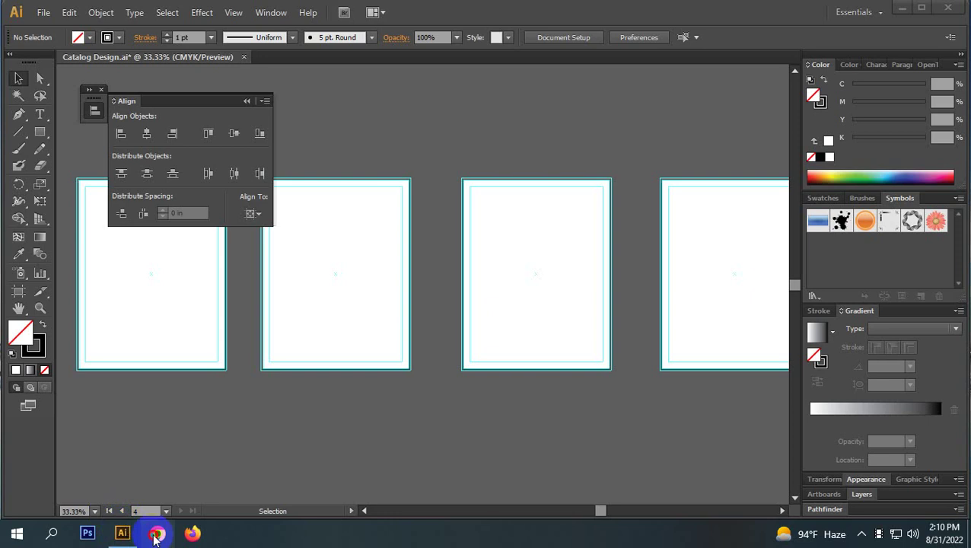
# - Start Chrome with the r1 profile and load the graphic design course page at csibd.org/course/graphic-design/
pyautogui.click(157, 534)
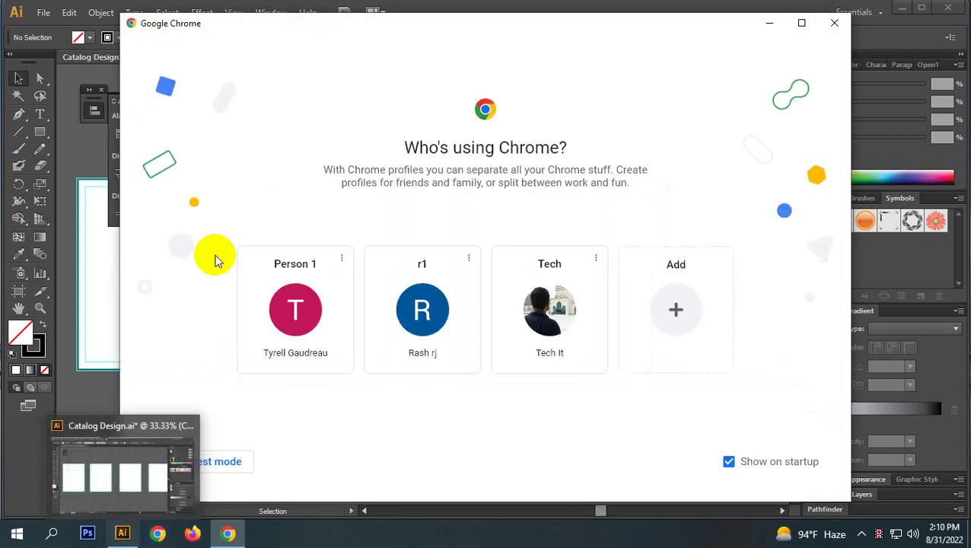
pyautogui.click(422, 308)
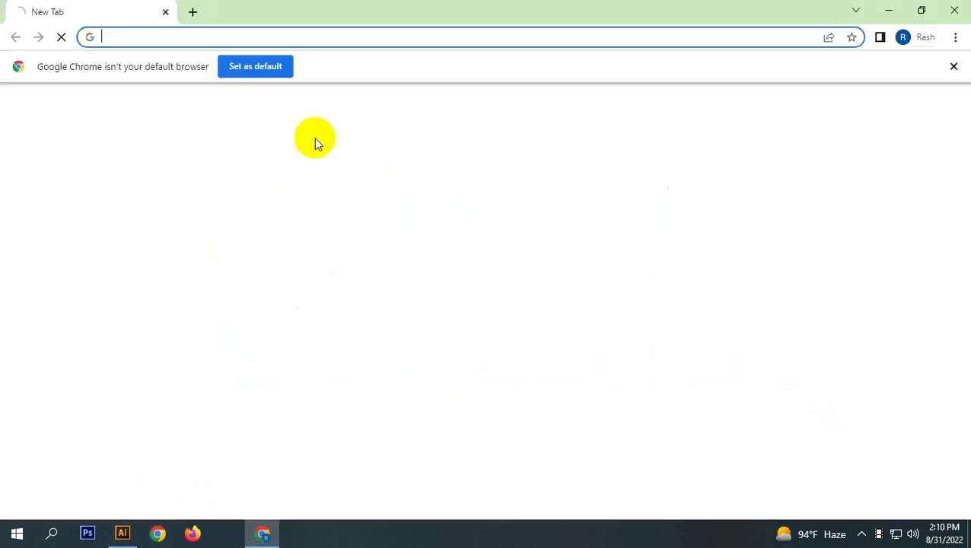
pyautogui.click(215, 37)
pyautogui.click(378, 371)
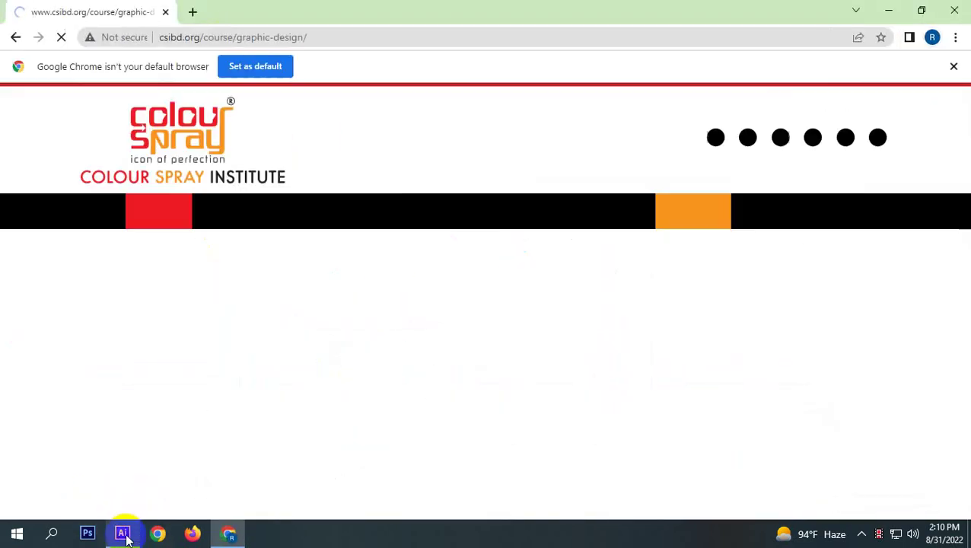
# - Switch back to Illustrator and draw a full-bleed-height rectangle along the first page's left bleed edge, covering about 30% of the page width
pyautogui.click(124, 536)
pyautogui.hscroll(-5, 494, 388)
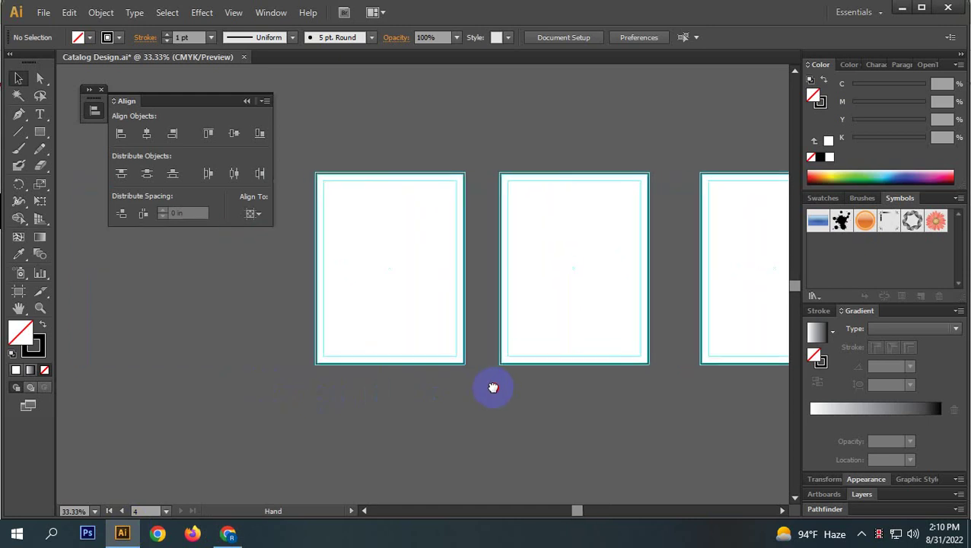
pyautogui.scroll(2, 447, 332)
pyautogui.moveTo(446, 332); pyautogui.dragTo(555, 370)
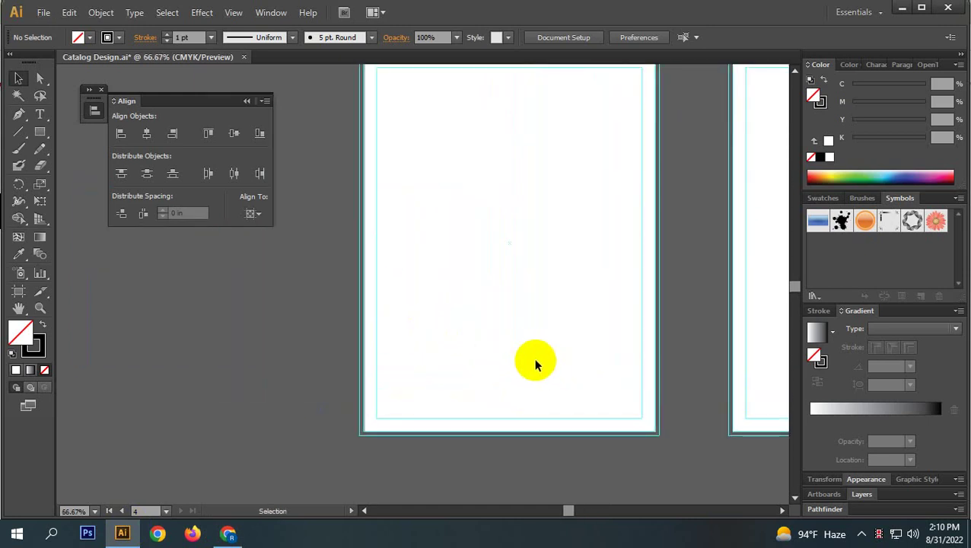
pyautogui.click(38, 133)
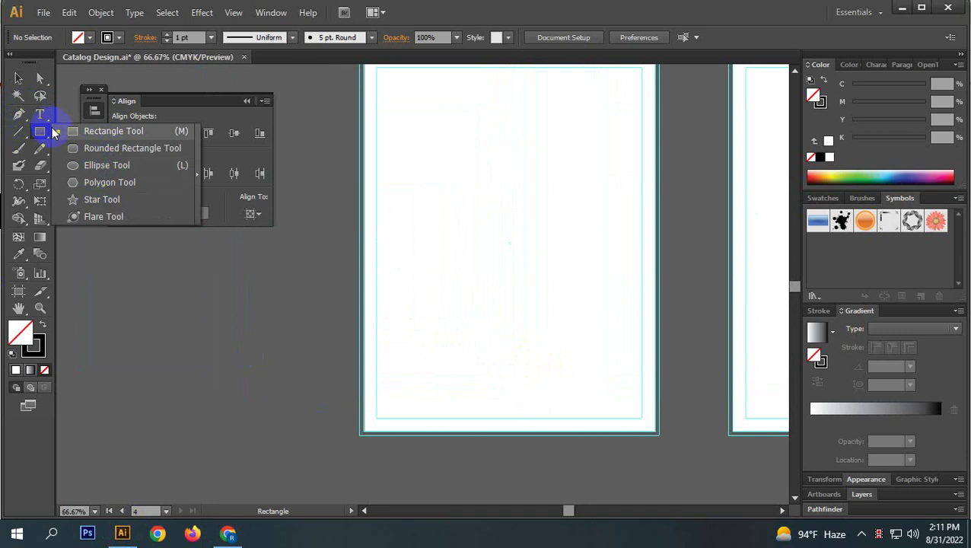
pyautogui.click(75, 132)
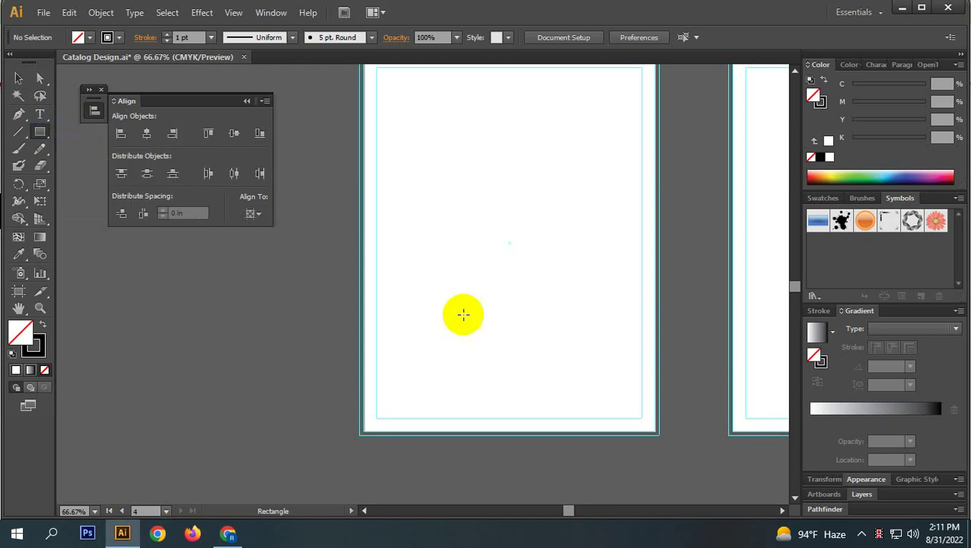
pyautogui.keyDown('alt'); pyautogui.scroll(-2, 524, 355); pyautogui.keyUp('alt')
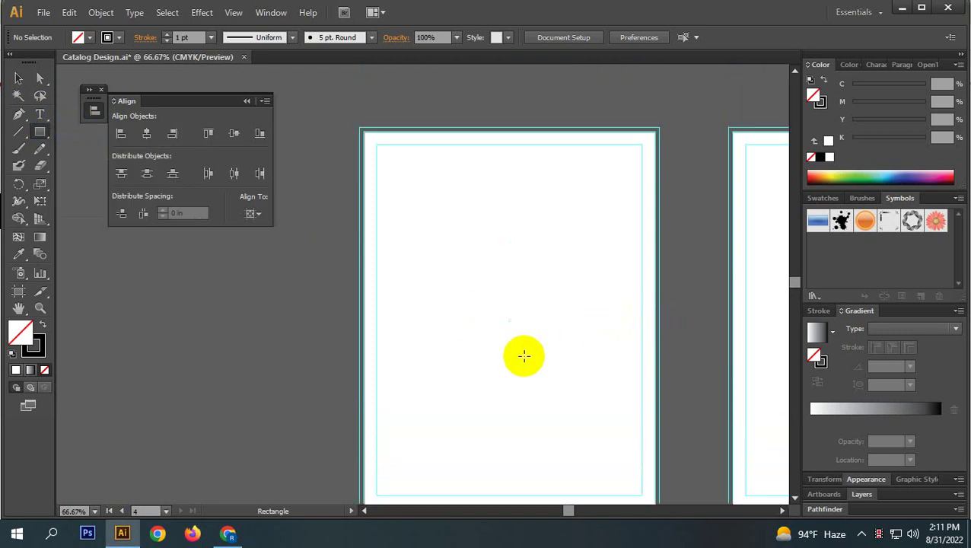
pyautogui.keyDown('alt'); pyautogui.scroll(1, 522, 355); pyautogui.keyUp('alt')
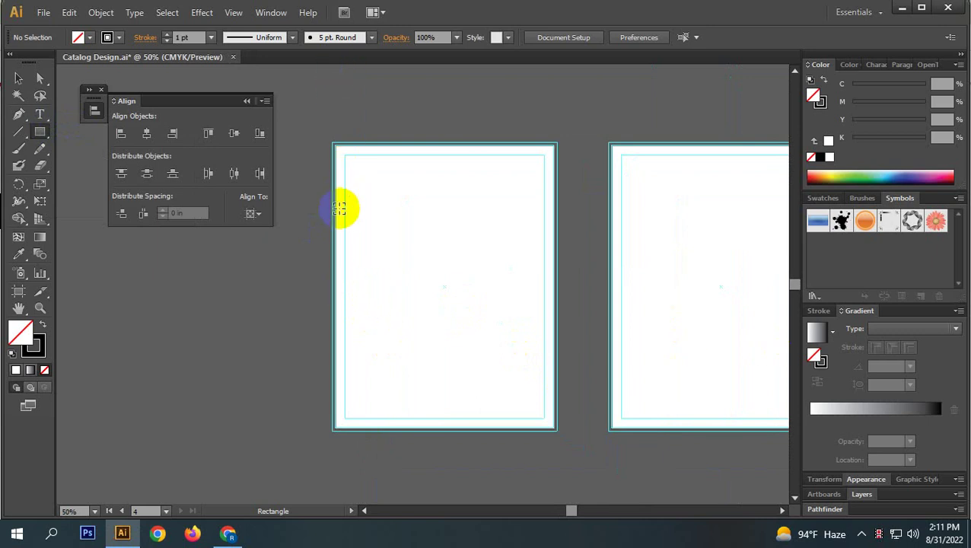
pyautogui.keyDown('alt'); pyautogui.scroll(1, 340, 211); pyautogui.keyUp('alt')
pyautogui.moveTo(481, 232); pyautogui.dragTo(460, 202)
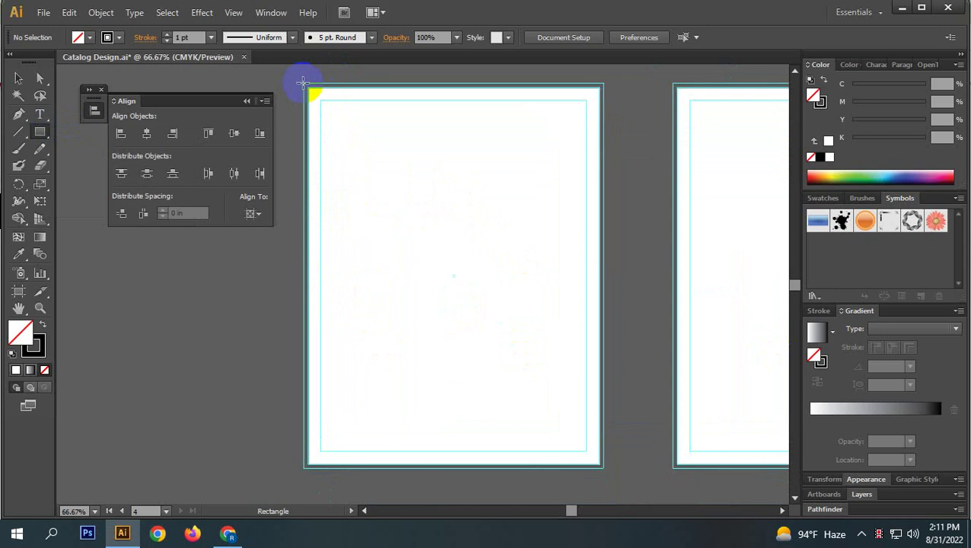
pyautogui.moveTo(311, 94); pyautogui.dragTo(391, 462)
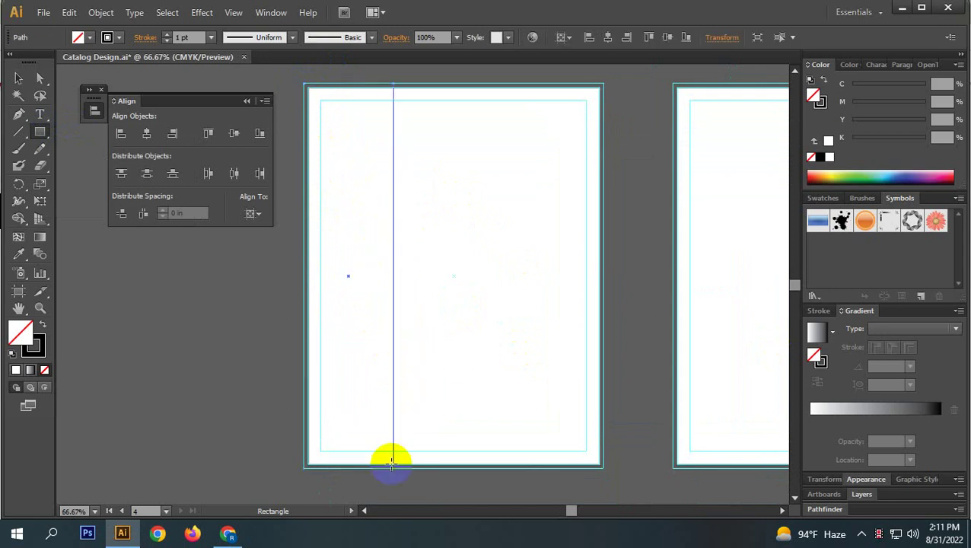
# - Select the vertical strip rectangle on the first page with the Selection tool
pyautogui.click(19, 78)
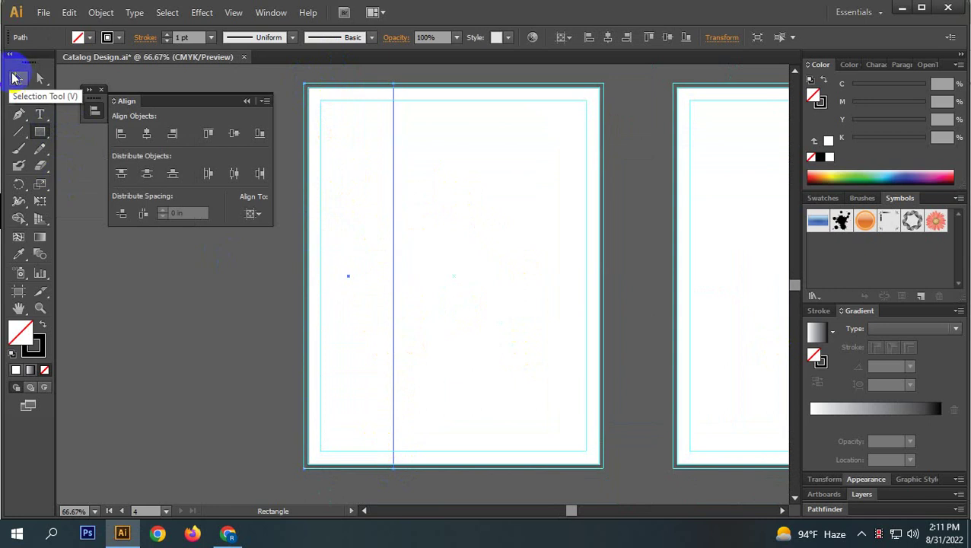
pyautogui.click(629, 277)
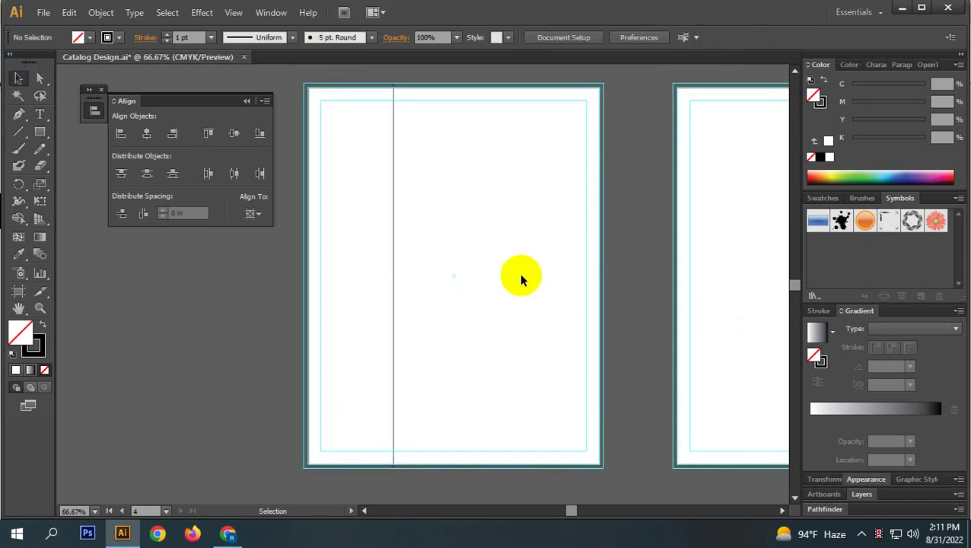
pyautogui.click(395, 274)
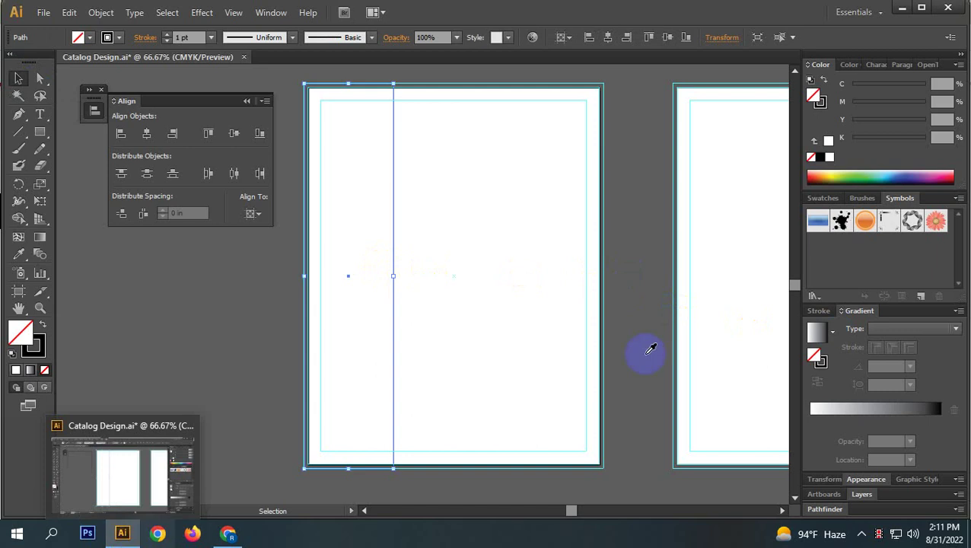
# - Minimize the open windows and open the New folder inside the instructor's named folder on Local Disk (D:)
pyautogui.click(902, 7)
pyautogui.click(887, 8)
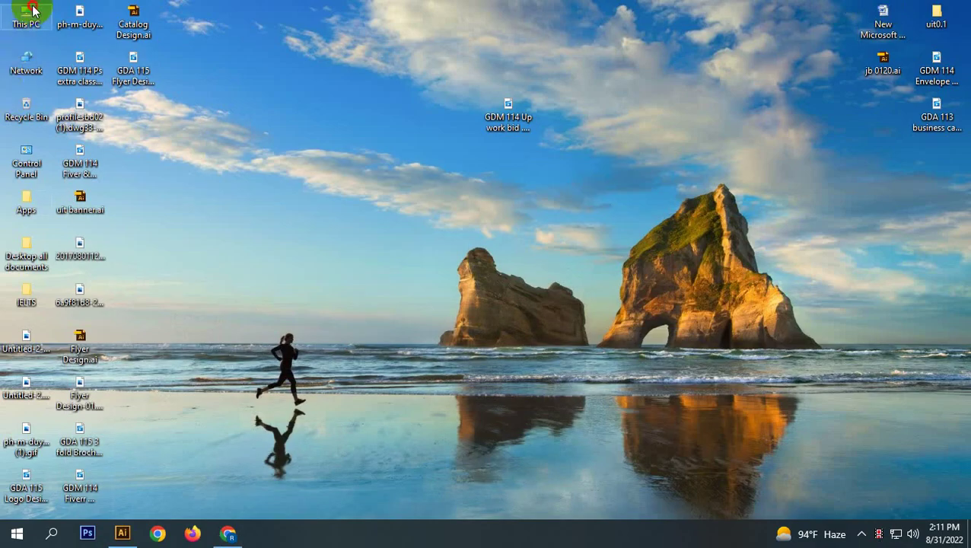
pyautogui.doubleClick(29, 11)
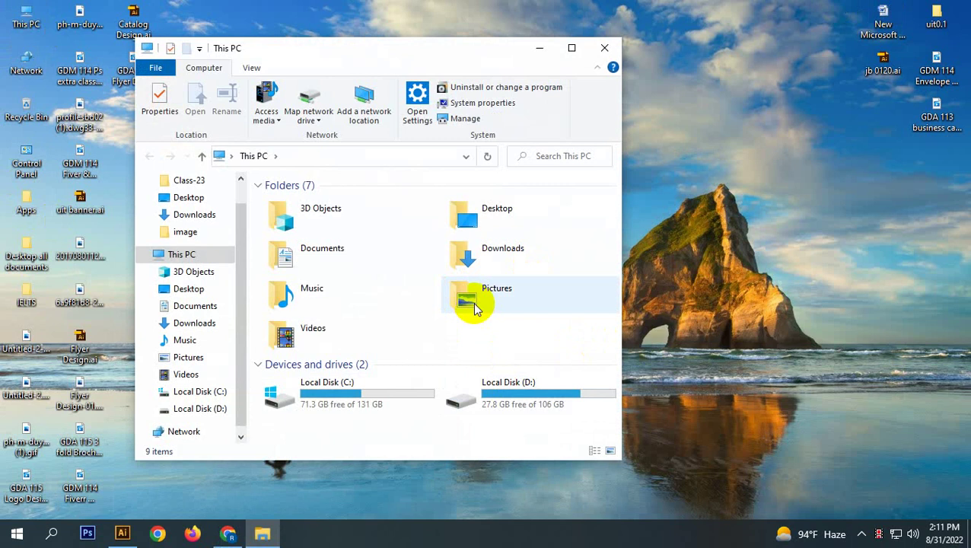
pyautogui.doubleClick(508, 398)
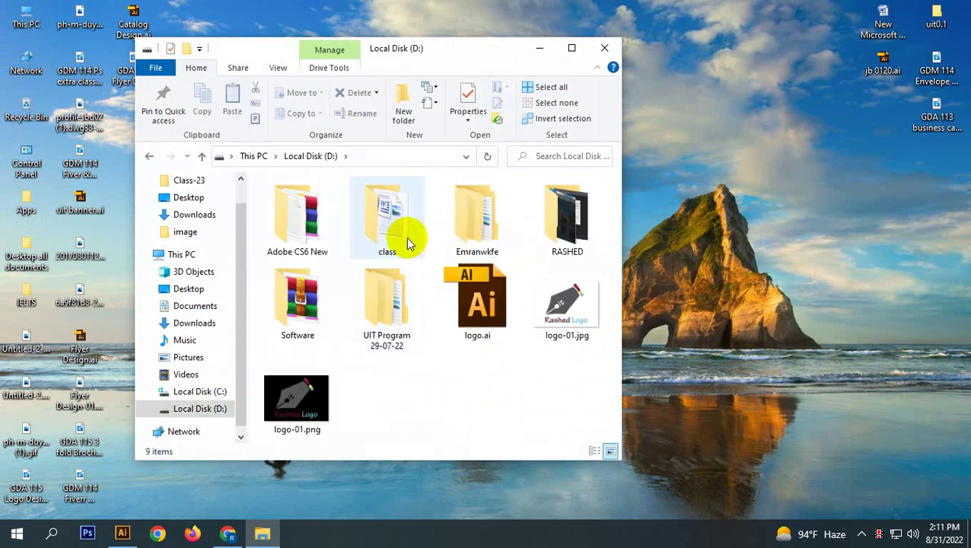
pyautogui.doubleClick(572, 249)
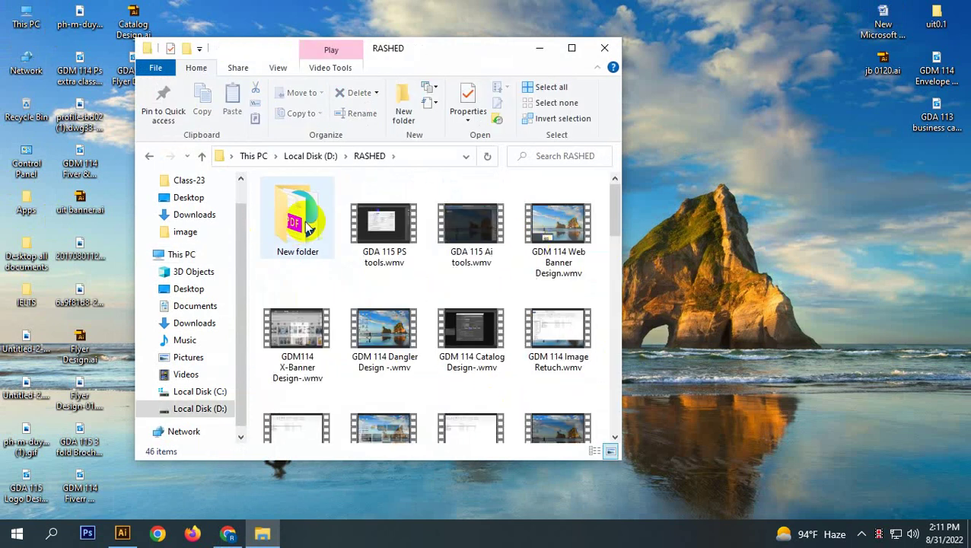
pyautogui.doubleClick(308, 229)
# - Find logo.ai in the folder, open it in Illustrator and select the giraffe MINIMAL LOGO artwork on the white artboard
pyautogui.scroll(-5, 487, 327)
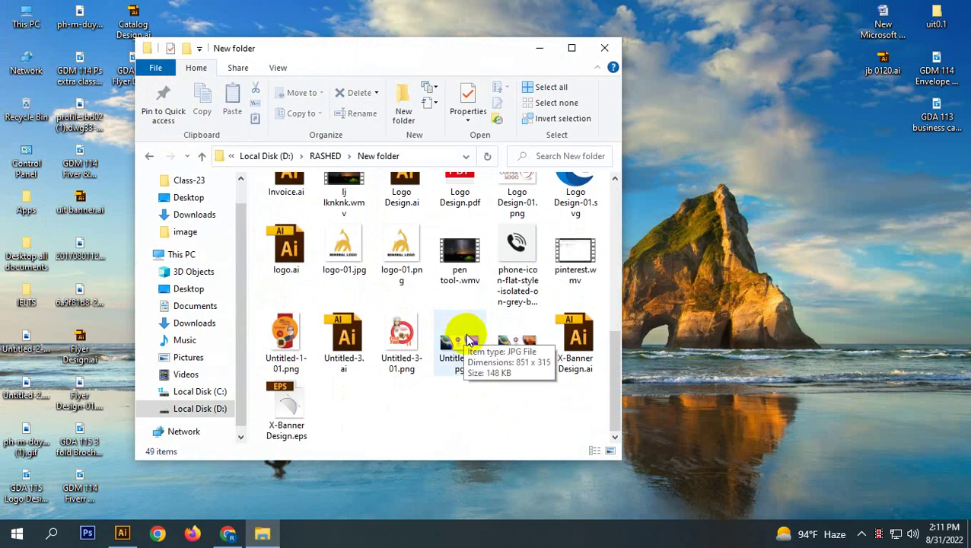
pyautogui.scroll(2, 465, 338)
pyautogui.click(520, 304)
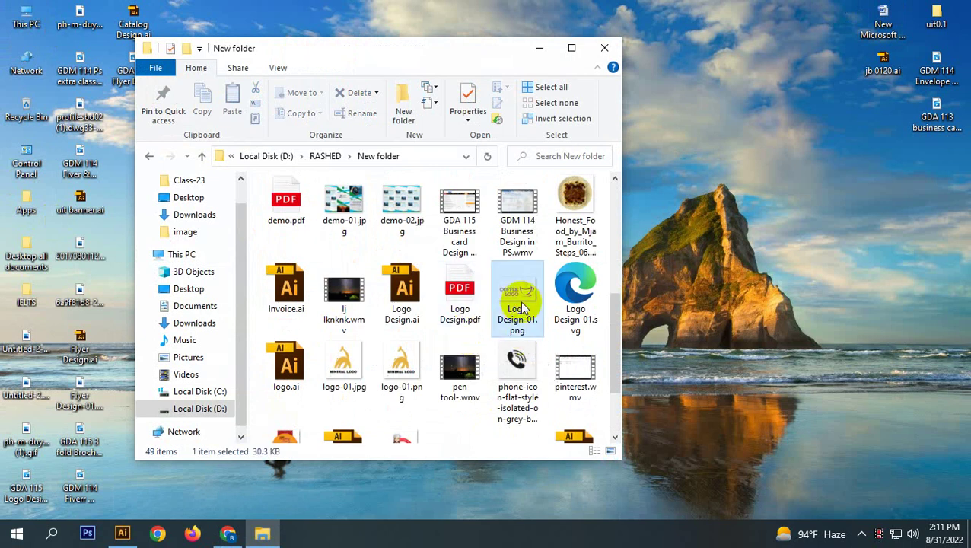
pyautogui.scroll(-3, 503, 315)
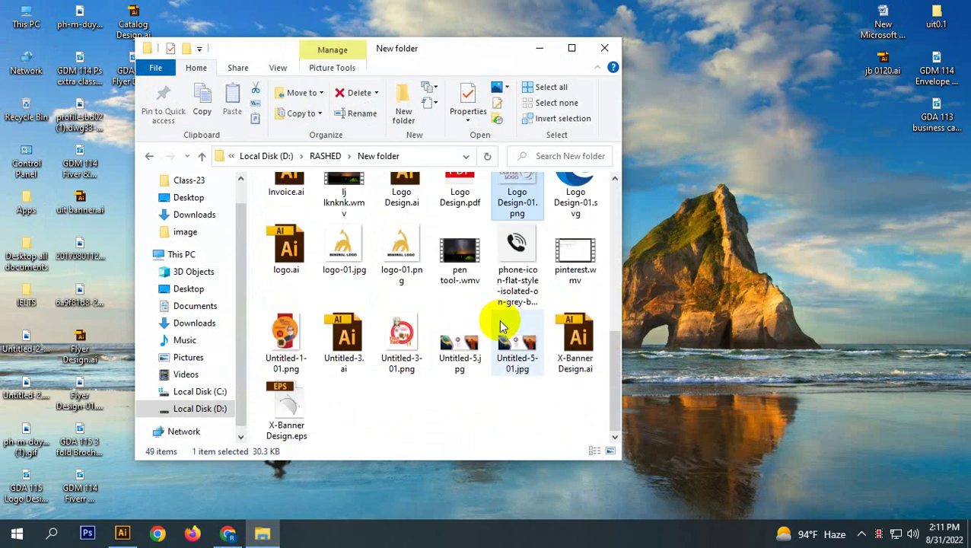
pyautogui.moveTo(293, 247); pyautogui.dragTo(499, 54)
pyautogui.click(565, 285)
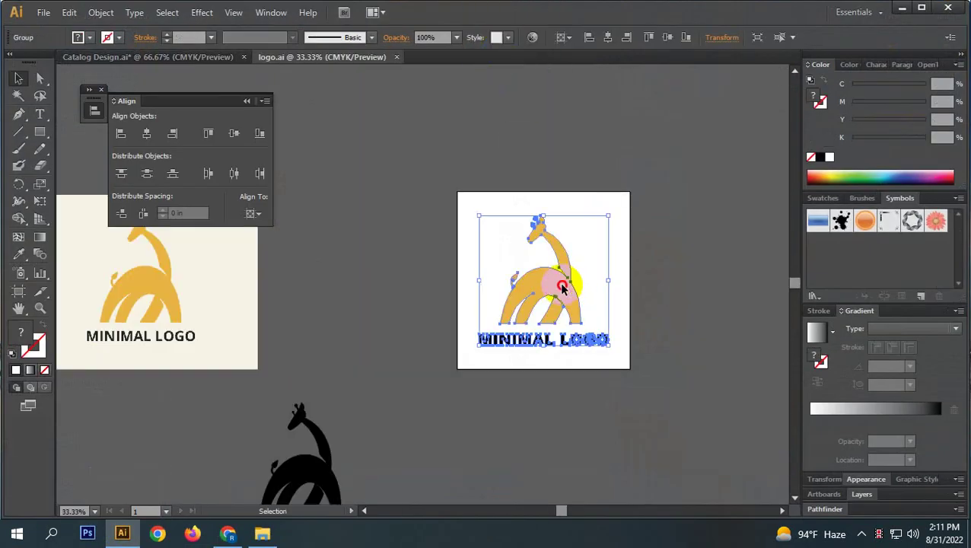
# - Bring the giraffe logo into the Catalog Design document and recolor the giraffe to C=100, M=0, Y=0, K=0
pyautogui.moveTo(561, 287); pyautogui.dragTo(255, 273)
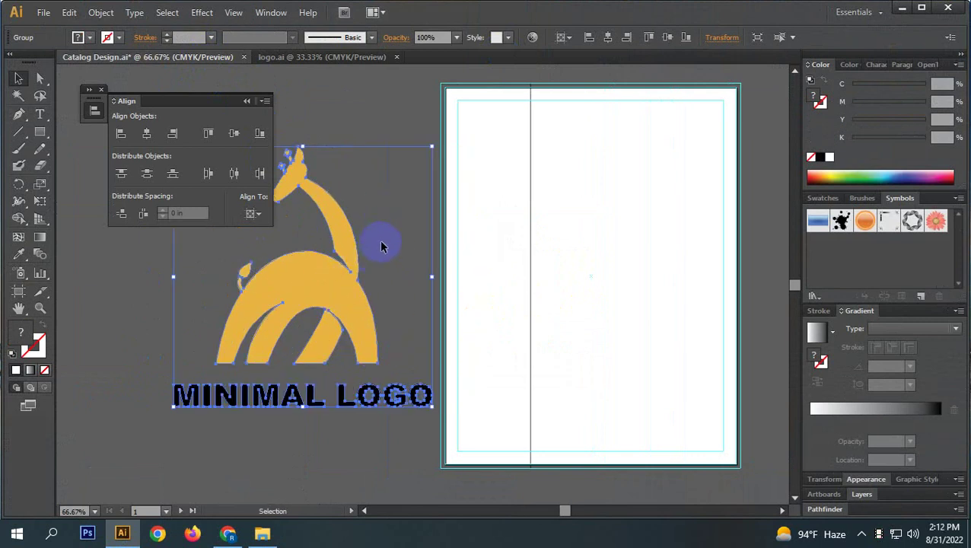
pyautogui.click(341, 283)
pyautogui.doubleClick(314, 278)
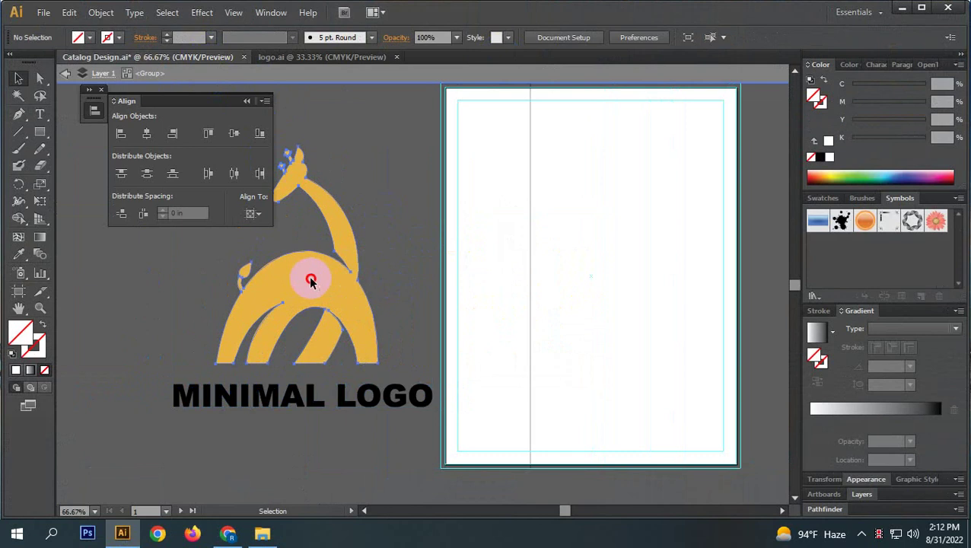
pyautogui.click(309, 278)
pyautogui.moveTo(906, 102); pyautogui.dragTo(850, 101)
pyautogui.click(922, 85)
pyautogui.moveTo(916, 120); pyautogui.dragTo(765, 123)
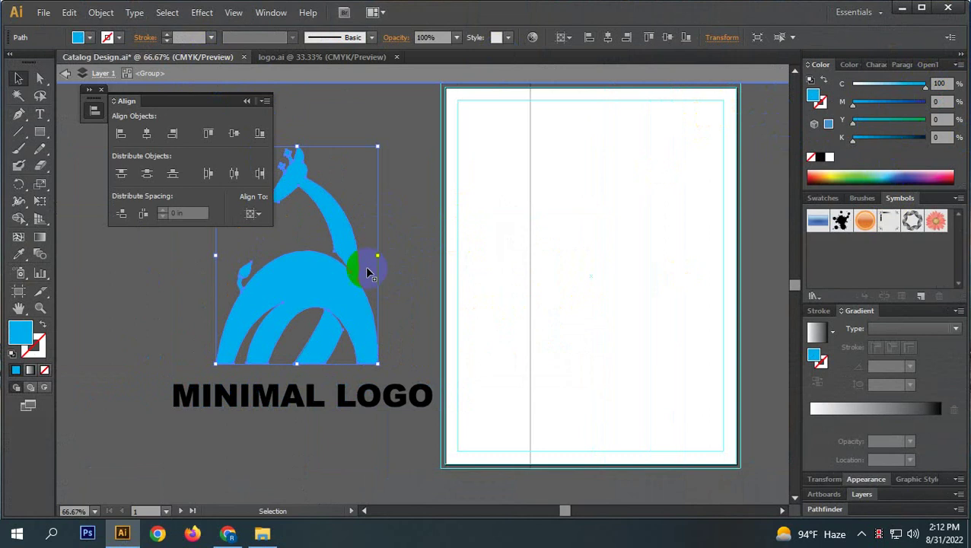
# - Recolor the MINIMAL LOGO lettering inside the group to C=100, M=69, Y=0, K=0 and leave isolation mode
pyautogui.click(315, 395)
pyautogui.moveTo(893, 138); pyautogui.dragTo(853, 138)
pyautogui.moveTo(902, 84); pyautogui.dragTo(963, 86)
pyautogui.moveTo(875, 102); pyautogui.dragTo(897, 104)
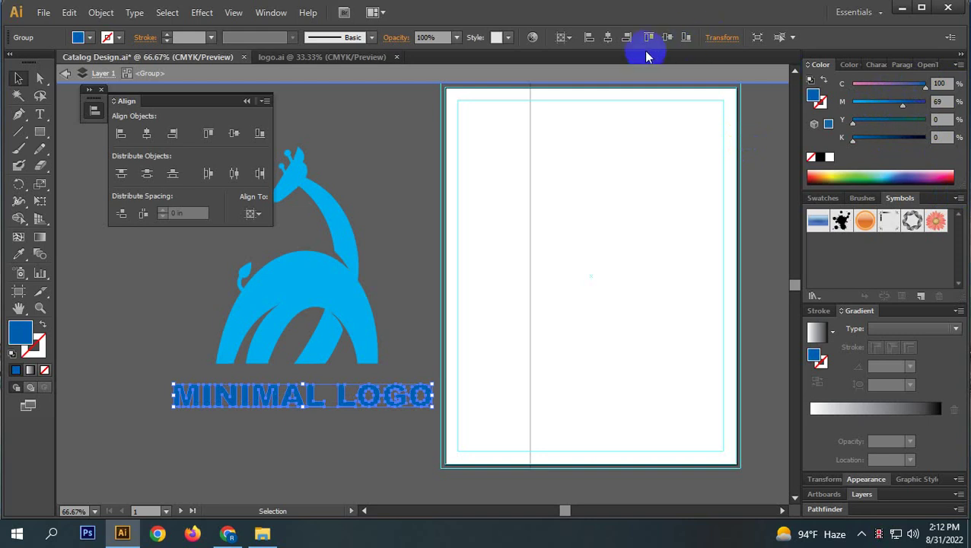
pyautogui.click(594, 75)
# - Move the whole logo onto the first page and scale it down proportionally to a bit under half its size
pyautogui.click(316, 180)
pyautogui.moveTo(340, 289); pyautogui.dragTo(660, 221)
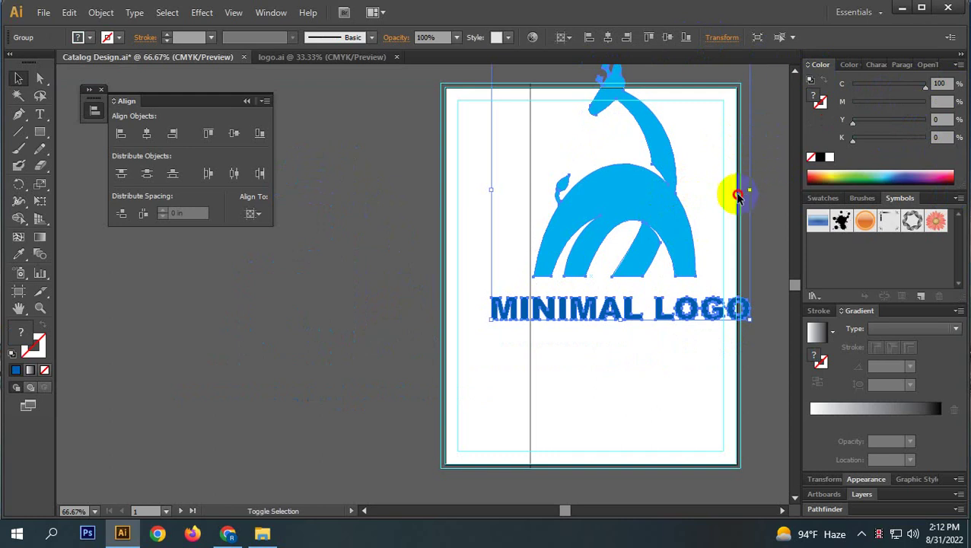
pyautogui.click(736, 196)
pyautogui.click(655, 191)
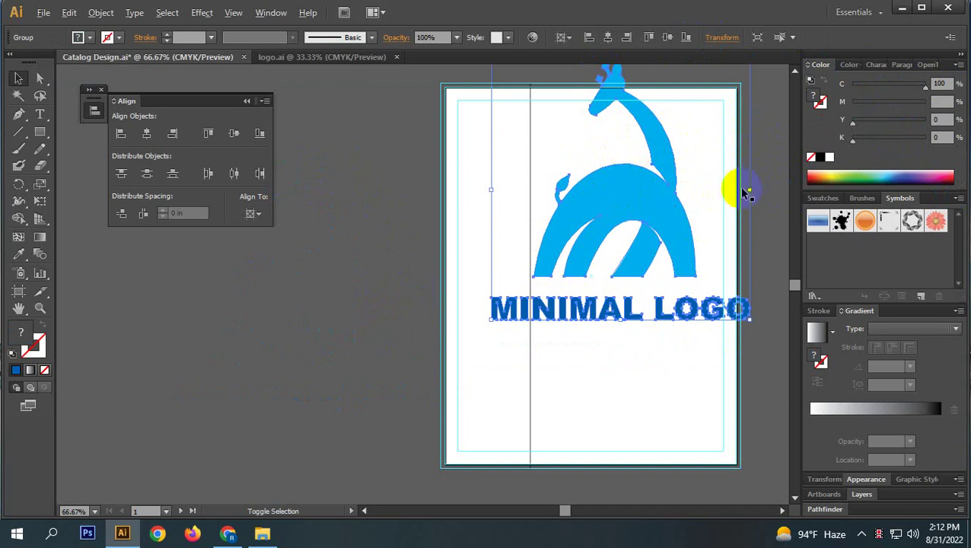
pyautogui.moveTo(750, 191); pyautogui.dragTo(675, 191)
pyautogui.hscroll(2, 764, 242)
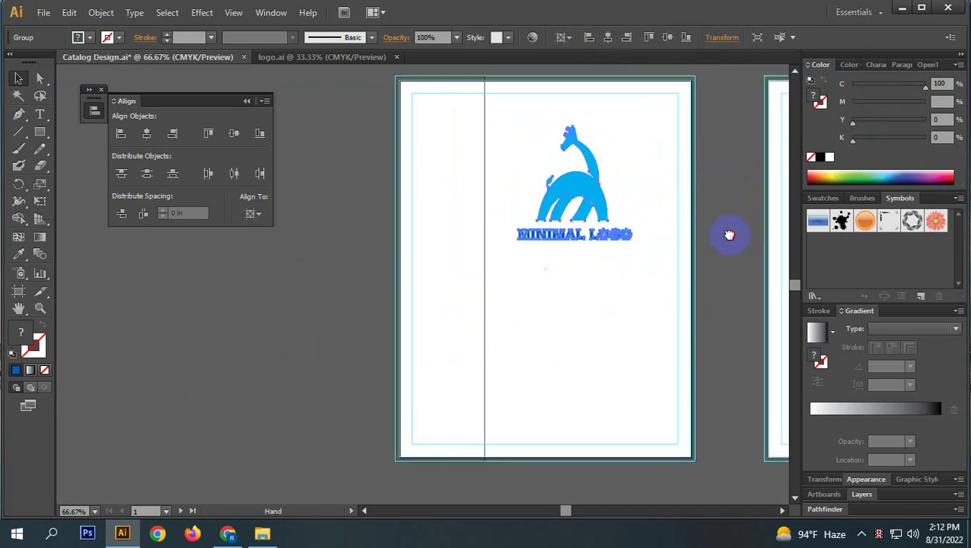
# - Move the logo to the upper right of the first page and shrink it to about half its size around its center
pyautogui.moveTo(511, 191); pyautogui.dragTo(590, 186)
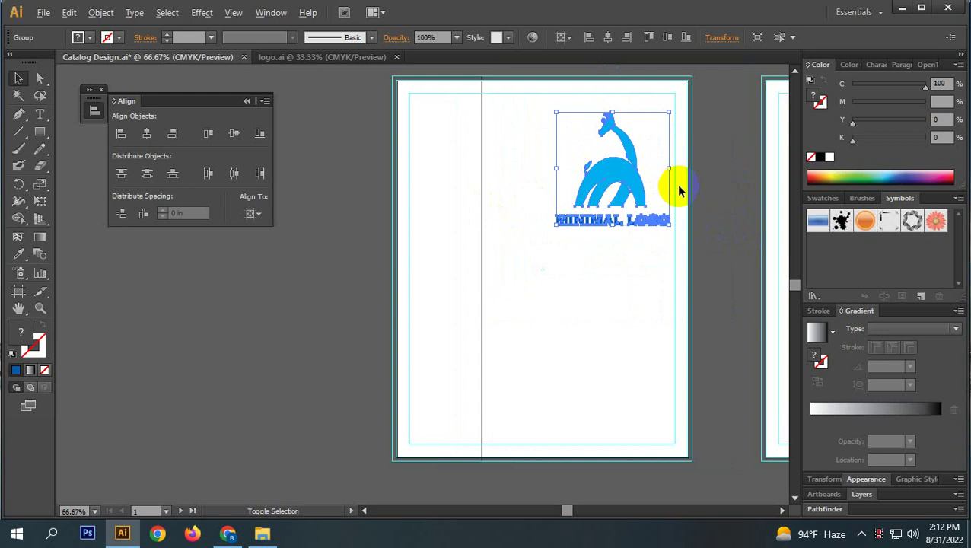
pyautogui.keyDown('shift'); pyautogui.click(654, 167); pyautogui.keyUp('shift')
pyautogui.keyDown('shift'); pyautogui.click(639, 171); pyautogui.keyUp('shift')
pyautogui.hotkey('ctrl', 'z')
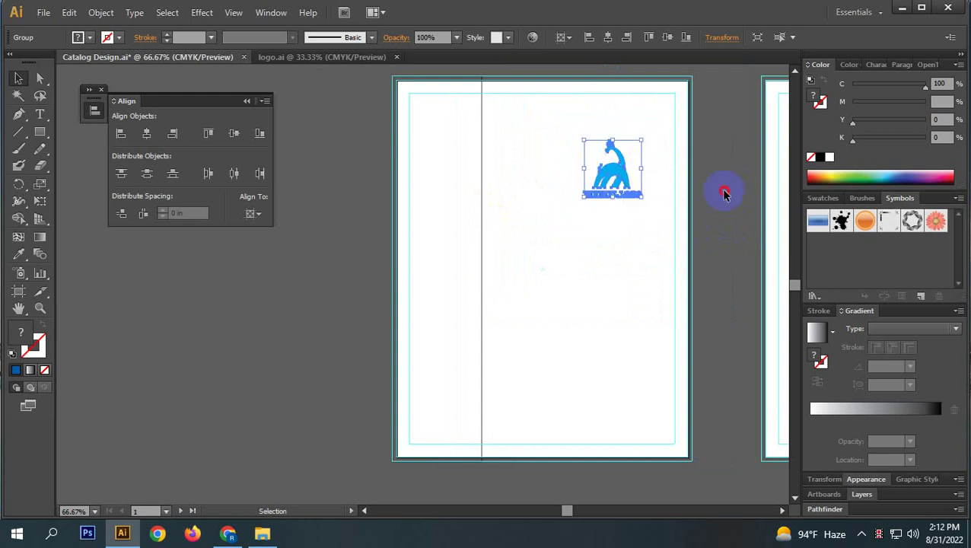
pyautogui.click(743, 189)
# - Fill the vertical strip on the first page with the giraffe's cyan using the Eyedropper, then deselect it
pyautogui.moveTo(526, 180); pyautogui.dragTo(496, 195)
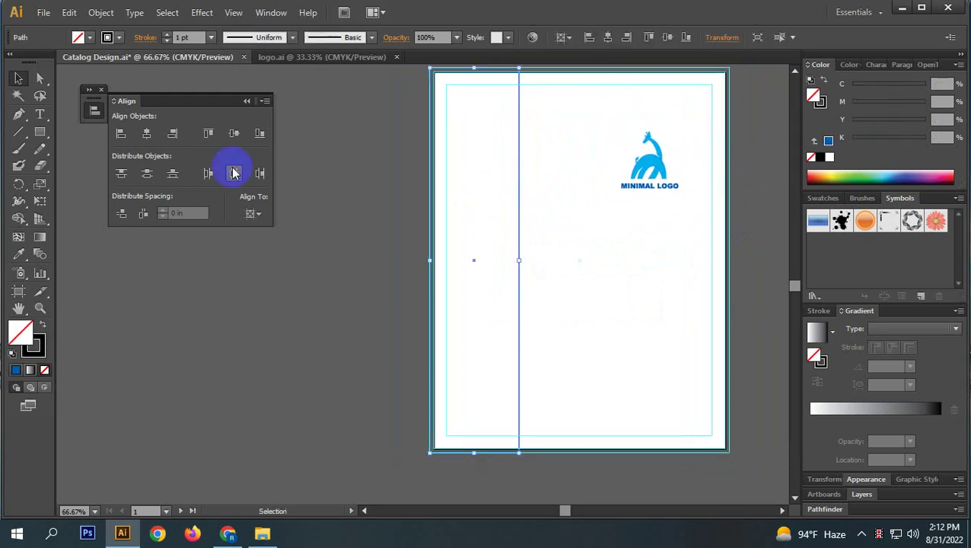
pyautogui.click(18, 254)
pyautogui.click(644, 167)
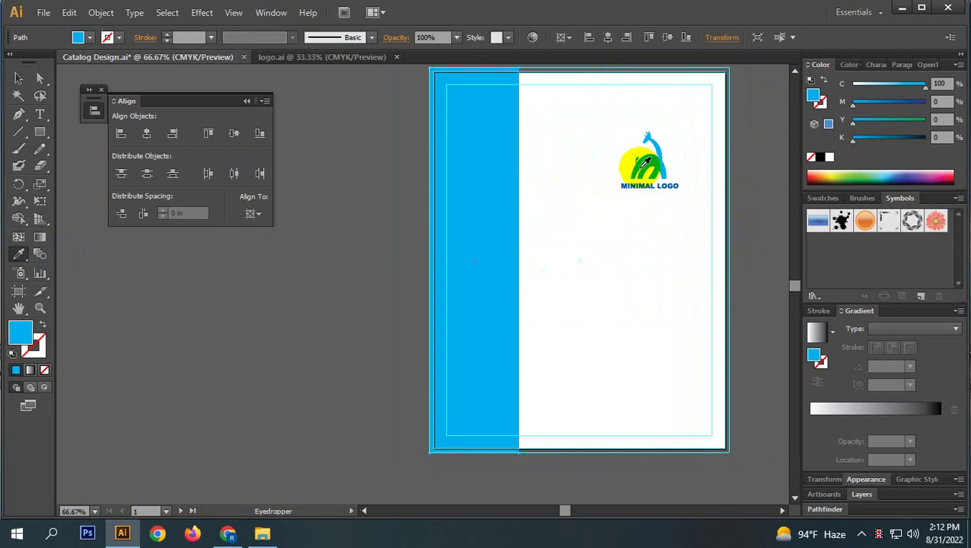
pyautogui.click(18, 78)
pyautogui.click(304, 313)
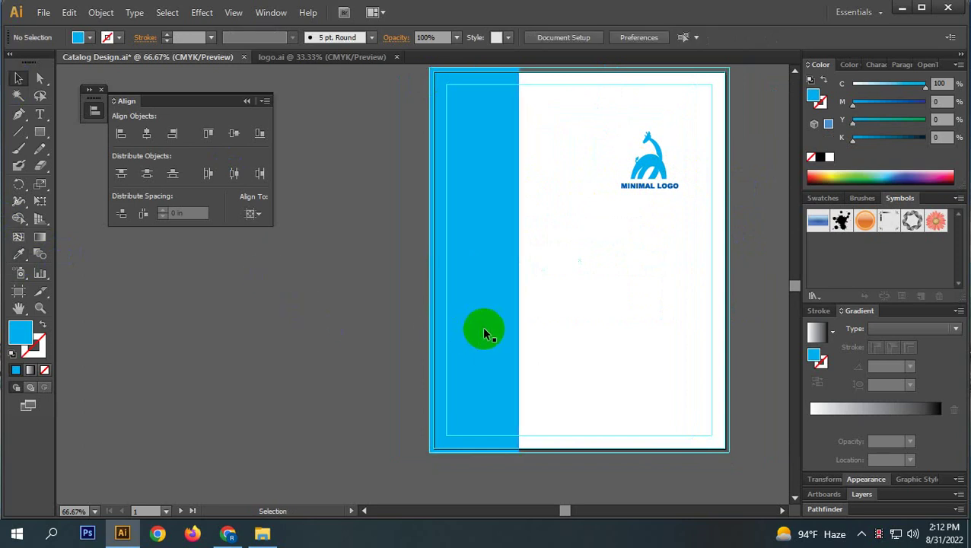
# - Widen the cyan strip toward the page center to a little over a third of the page width
pyautogui.click(484, 328)
pyautogui.moveTo(524, 261); pyautogui.dragTo(538, 258)
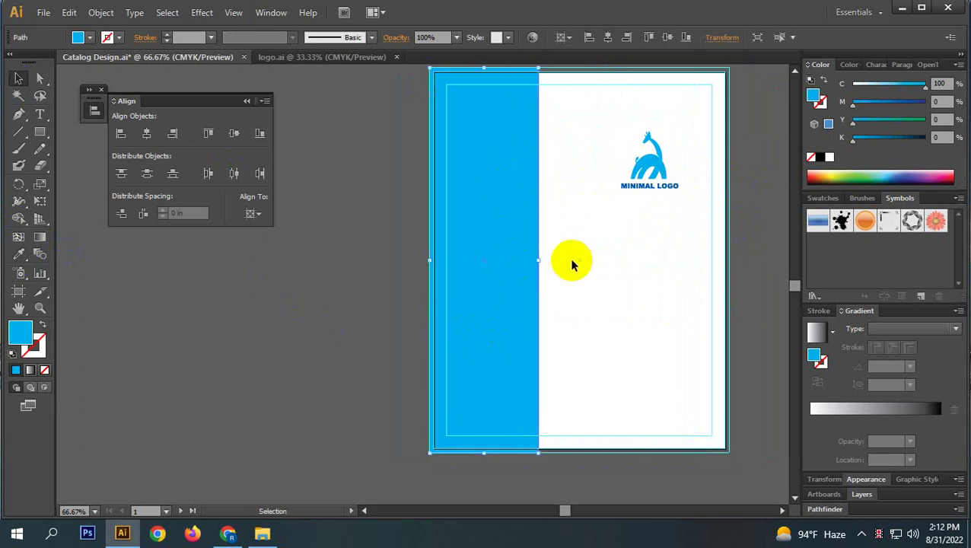
pyautogui.click(302, 339)
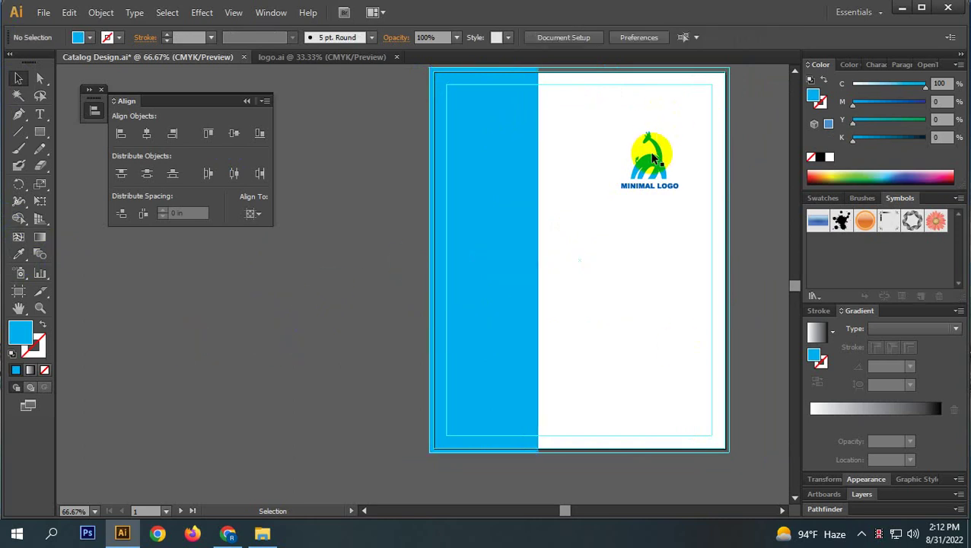
# - Move the logo off the page, place a copy near the top of the cyan strip and fill the copy with white
pyautogui.moveTo(650, 151); pyautogui.dragTo(317, 200)
pyautogui.click(496, 139)
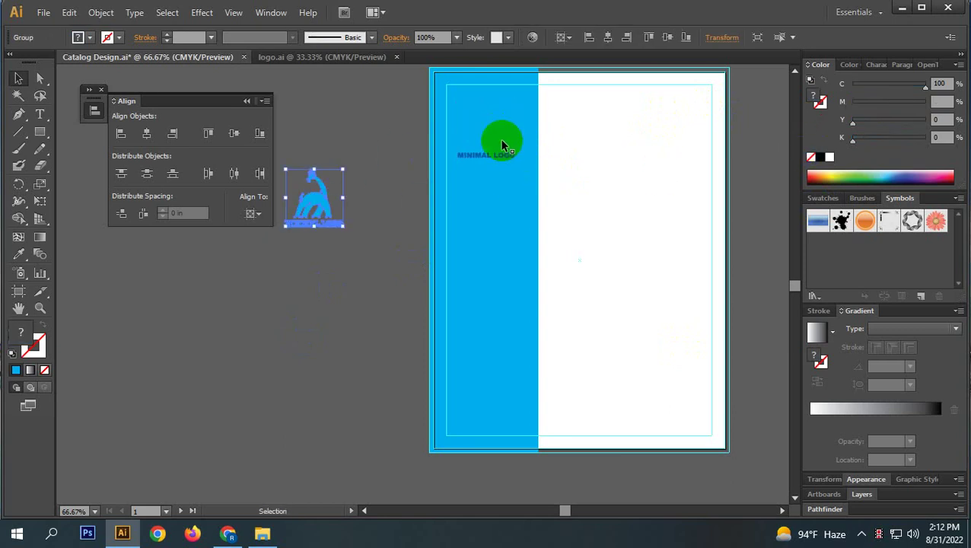
pyautogui.click(830, 156)
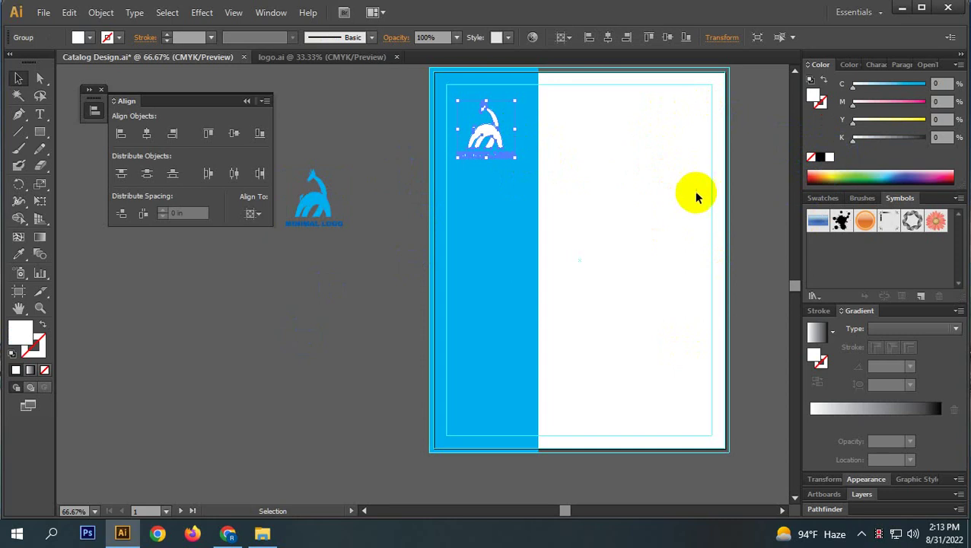
pyautogui.click(631, 202)
pyautogui.moveTo(479, 120); pyautogui.dragTo(343, 234)
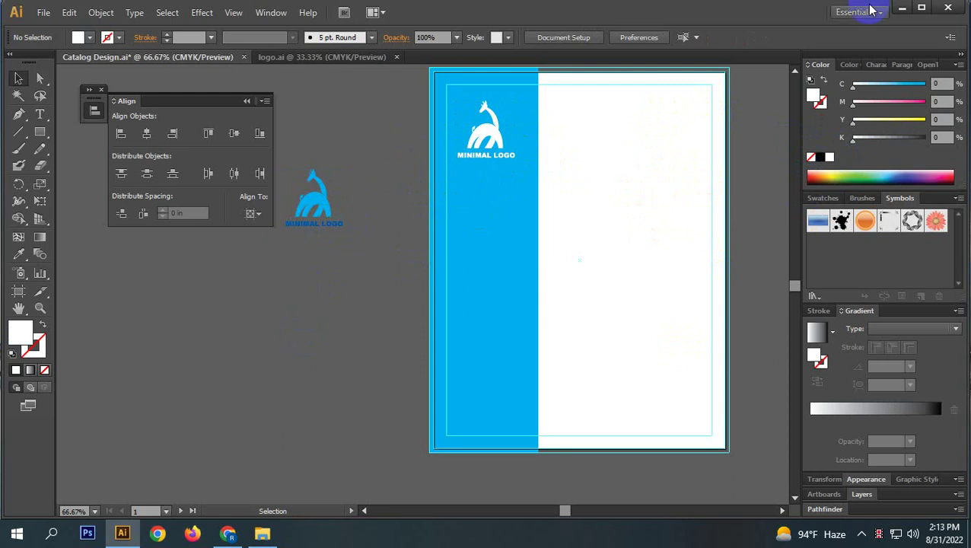
pyautogui.moveTo(631, 290); pyautogui.dragTo(516, 134)
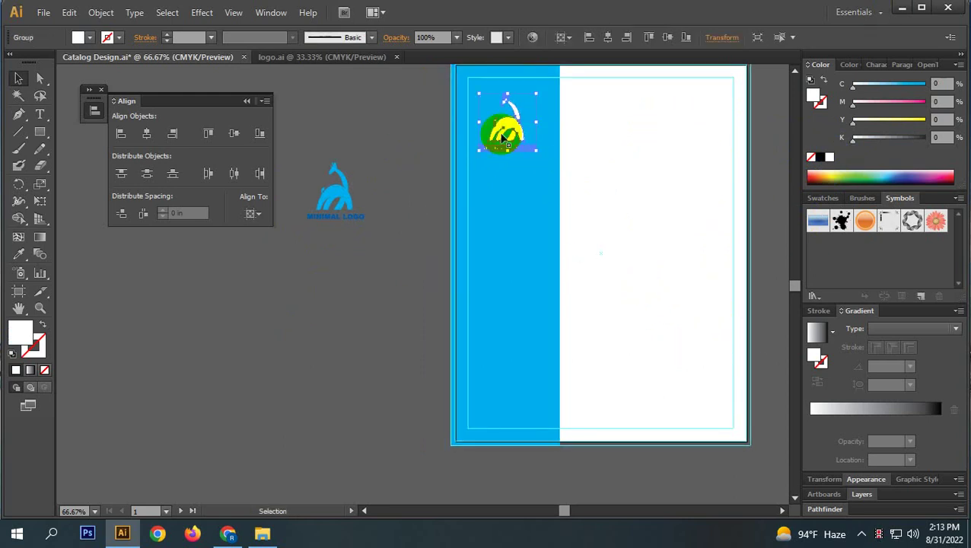
pyautogui.click(591, 306)
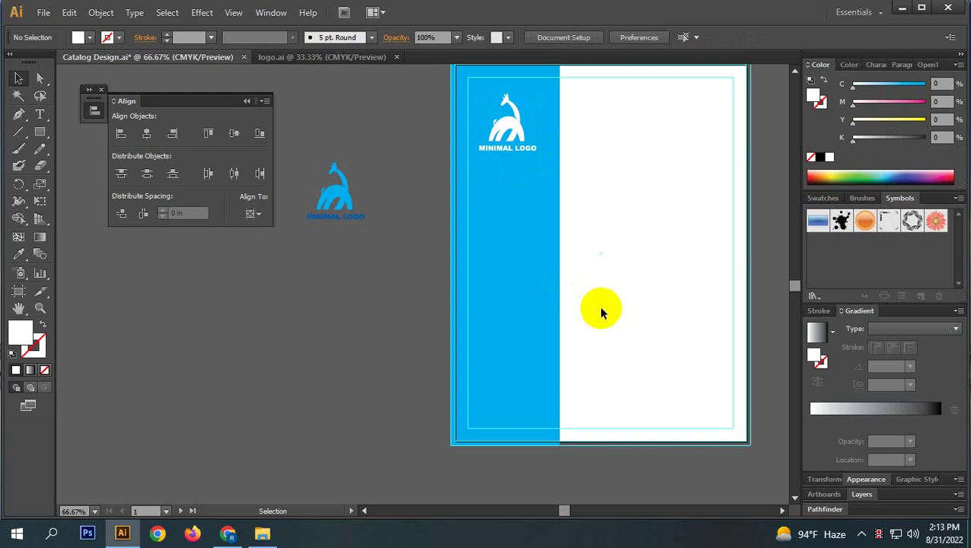
pyautogui.scroll(-1, 624, 307)
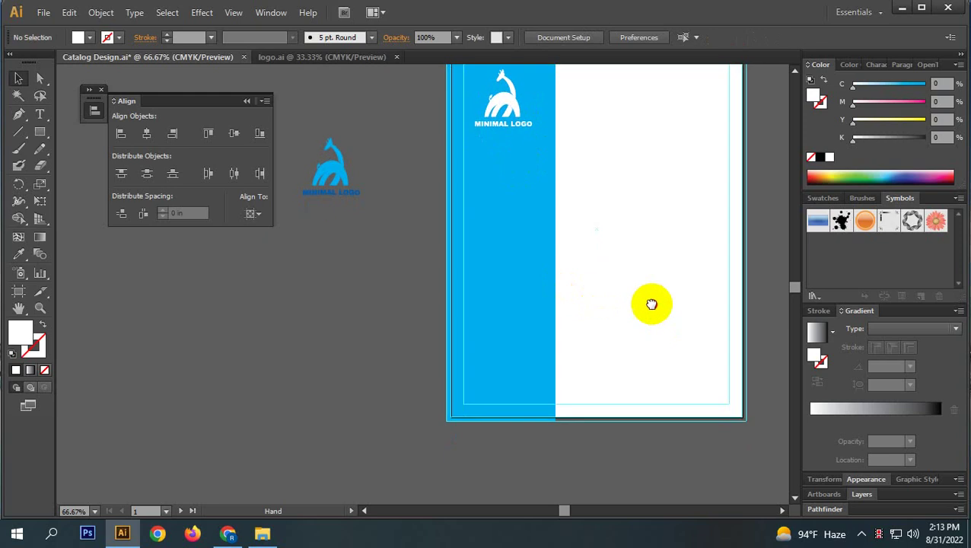
# - Move the white logo off the first page's left side and place the blue logo at the page's top-right margin corner
pyautogui.click(319, 191)
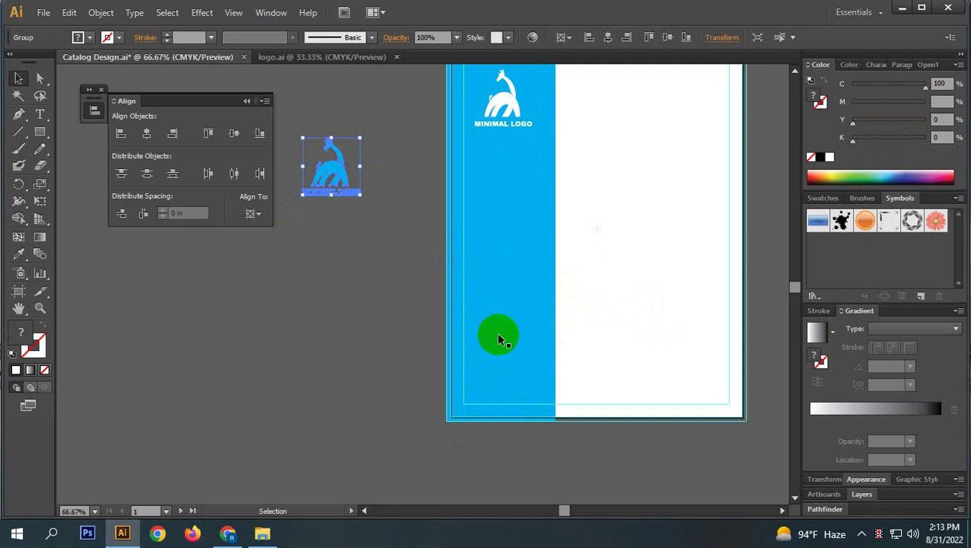
pyautogui.moveTo(633, 169); pyautogui.dragTo(551, 229)
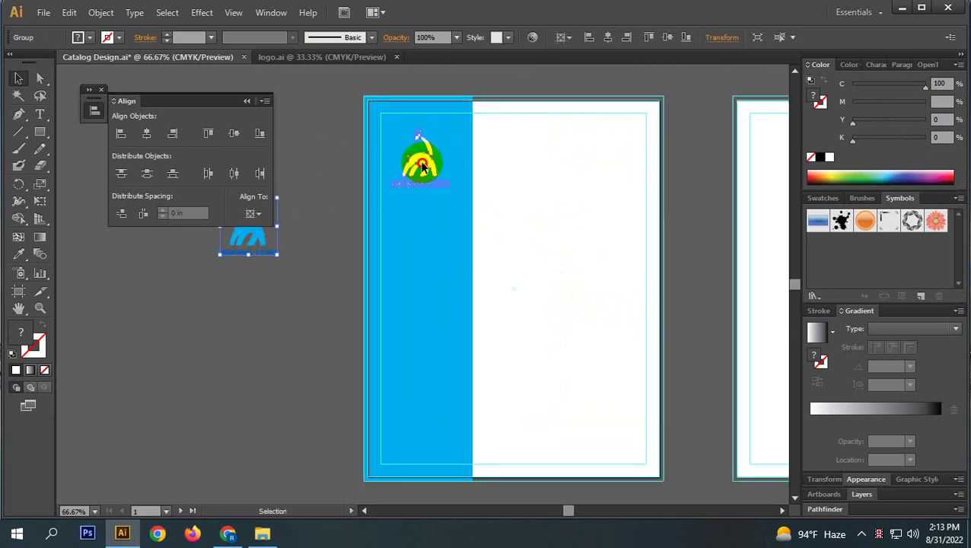
pyautogui.moveTo(422, 167); pyautogui.dragTo(618, 160)
pyautogui.moveTo(389, 124); pyautogui.dragTo(409, 90)
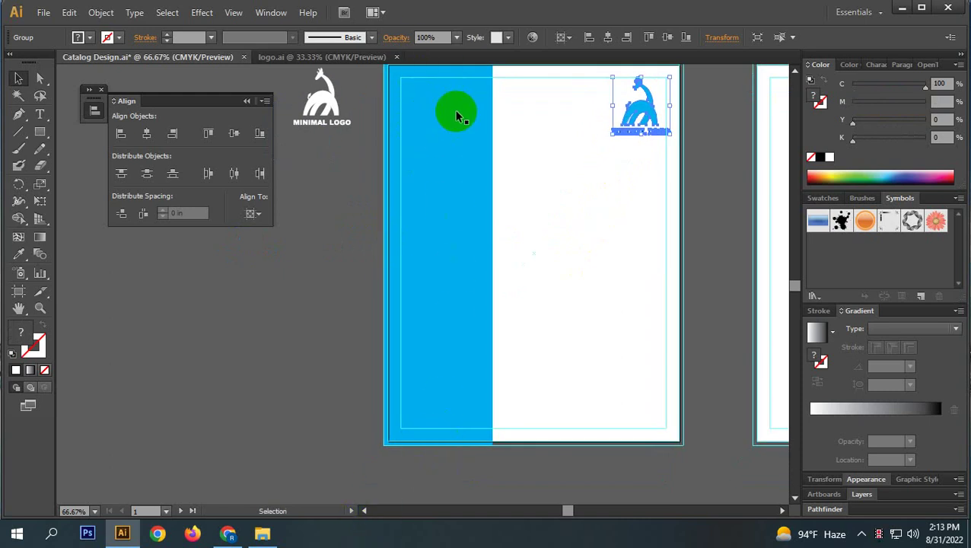
# - Add the text "Catalog Design", enlarge it to 61.53 pt and move it onto the first page's white area
pyautogui.click(40, 114)
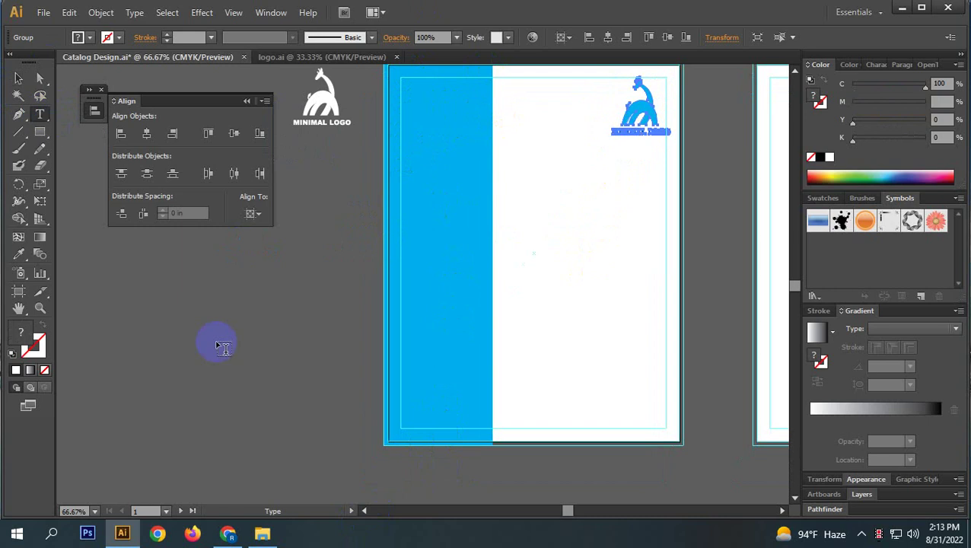
pyautogui.click(221, 356)
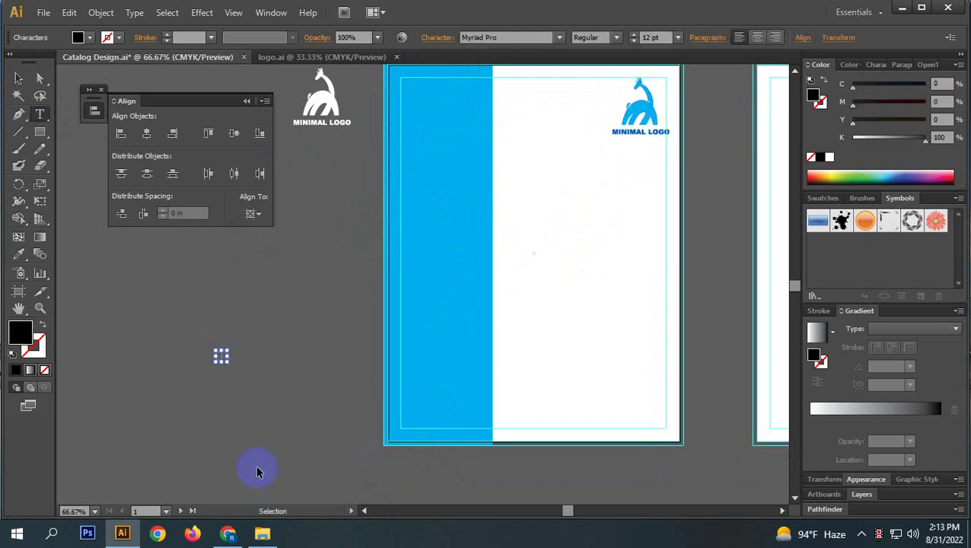
pyautogui.write('Catalog Design')
pyautogui.click(19, 80)
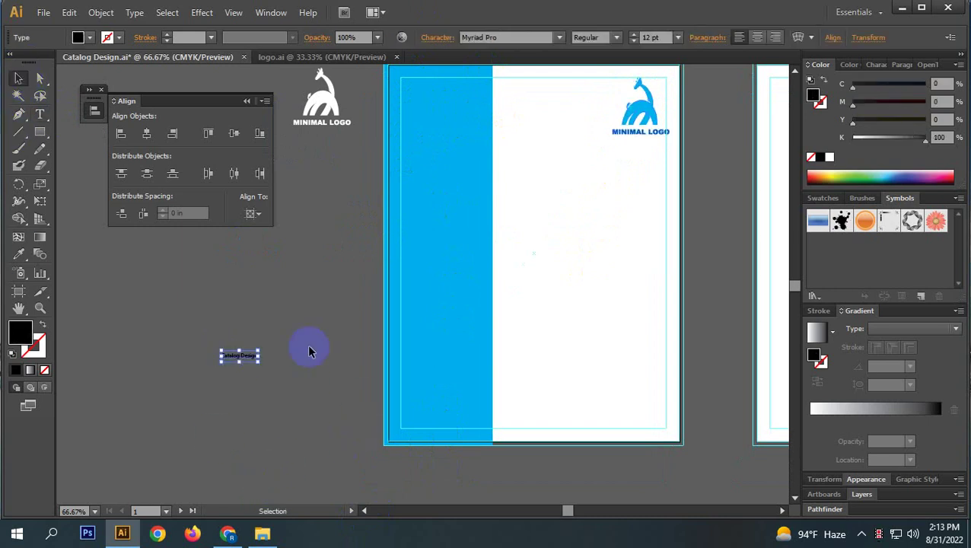
pyautogui.moveTo(259, 356); pyautogui.dragTo(387, 422)
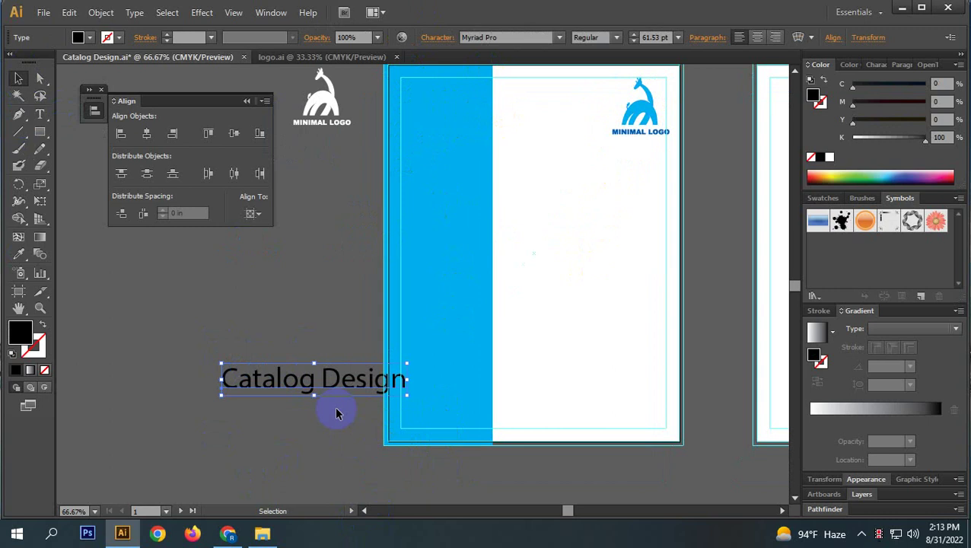
pyautogui.moveTo(334, 381); pyautogui.dragTo(620, 263)
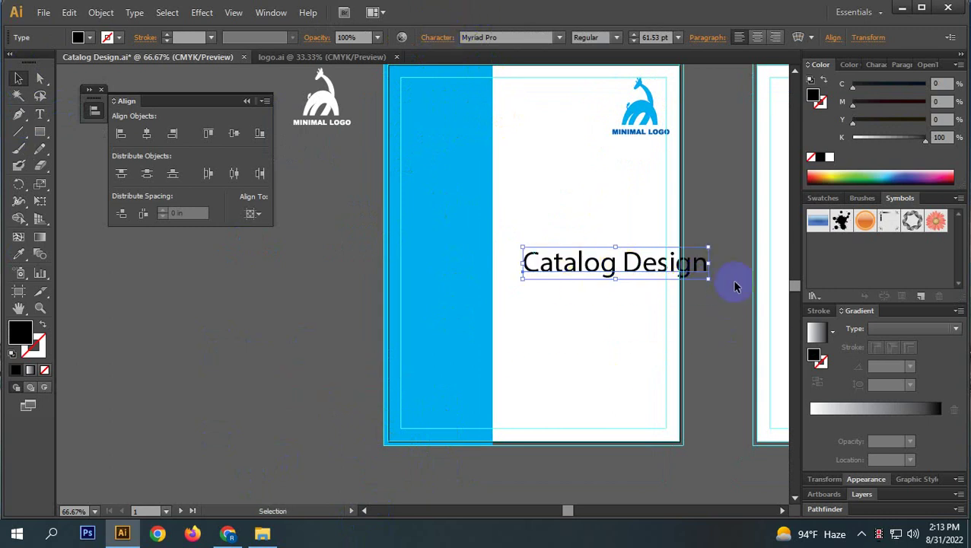
# - Apply All Caps to the Catalog Design title
pyautogui.click(531, 276)
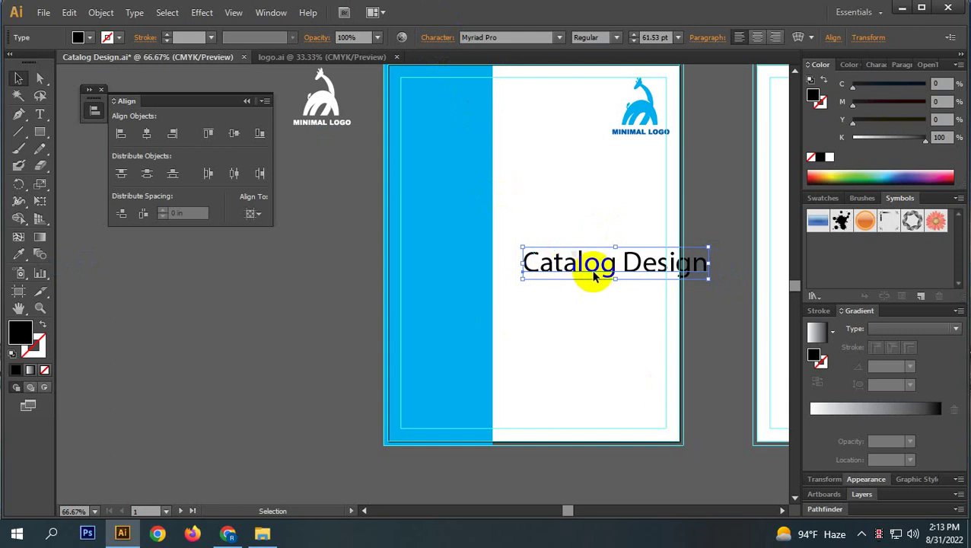
pyautogui.click(443, 38)
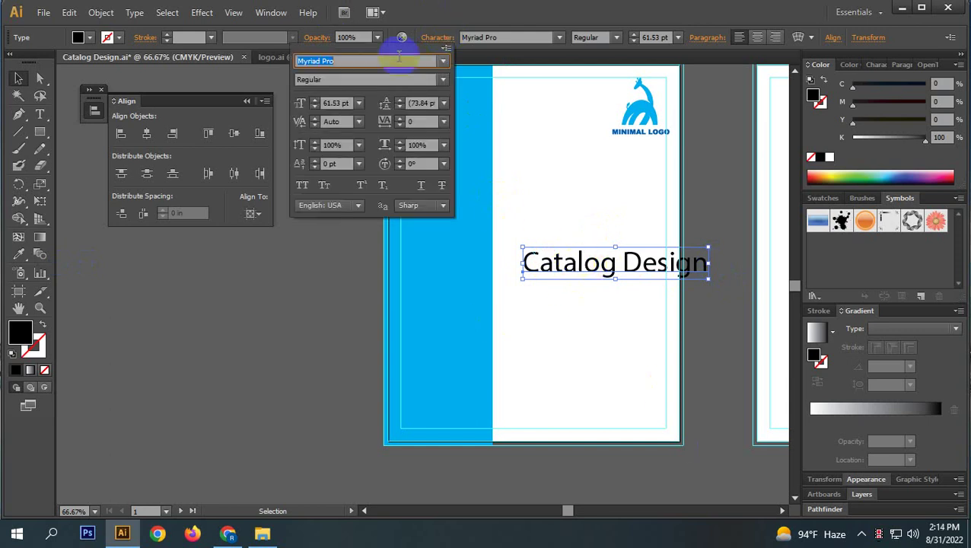
pyautogui.click(302, 185)
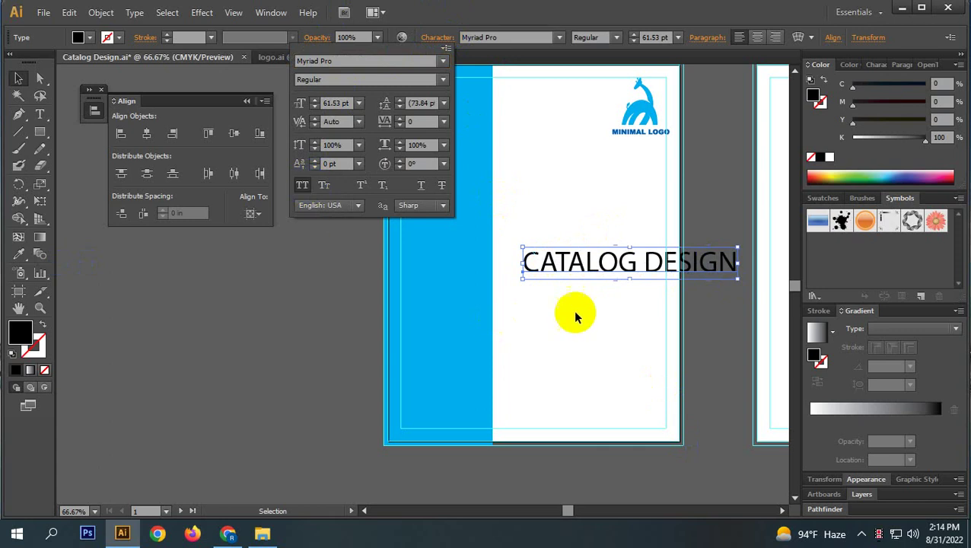
pyautogui.click(577, 340)
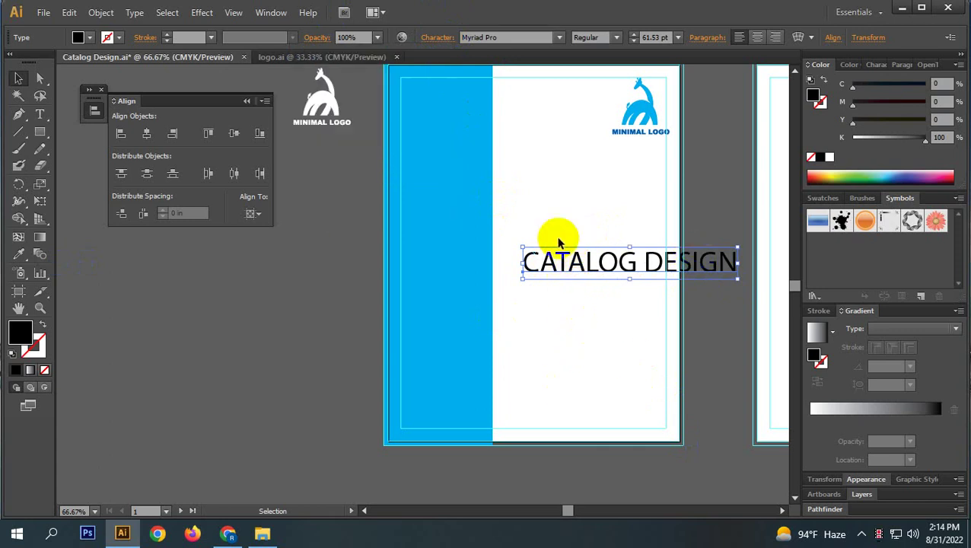
# - Set the title's font to Nirmala UI Bold and move it left across the cyan strip so it fits within the margin guides
pyautogui.click(512, 36)
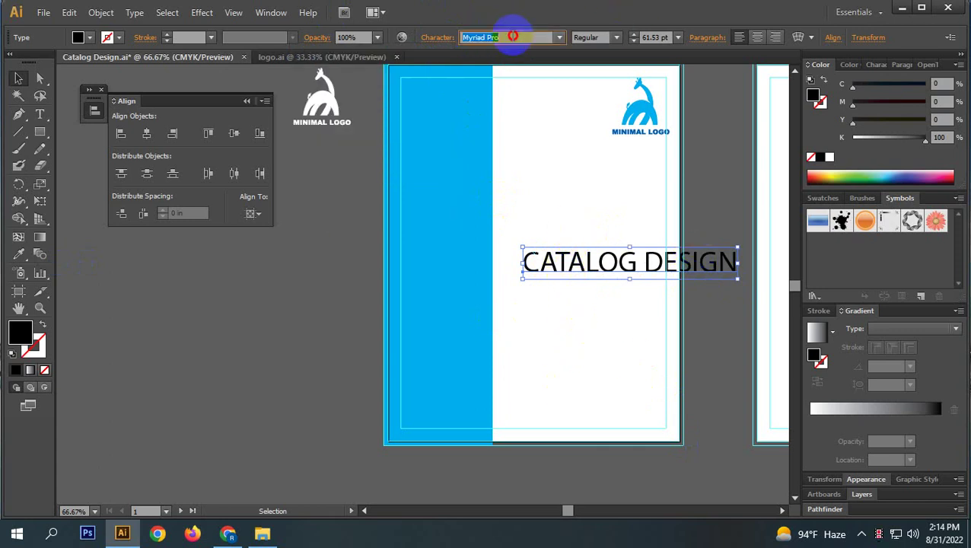
pyautogui.write('Niagara S')
pyautogui.press('Down')
pyautogui.press('Down')
pyautogui.press('Down')
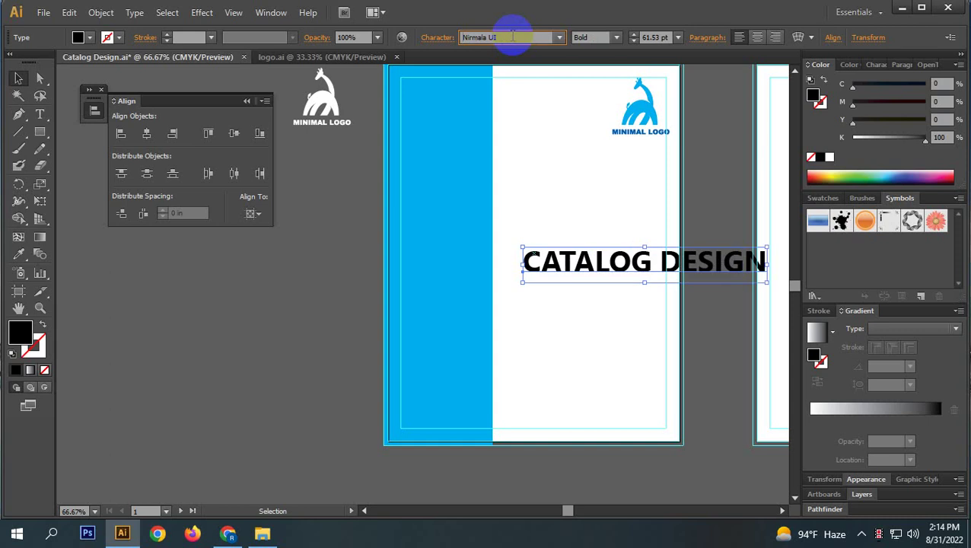
pyautogui.click(570, 367)
pyautogui.moveTo(567, 263); pyautogui.dragTo(465, 297)
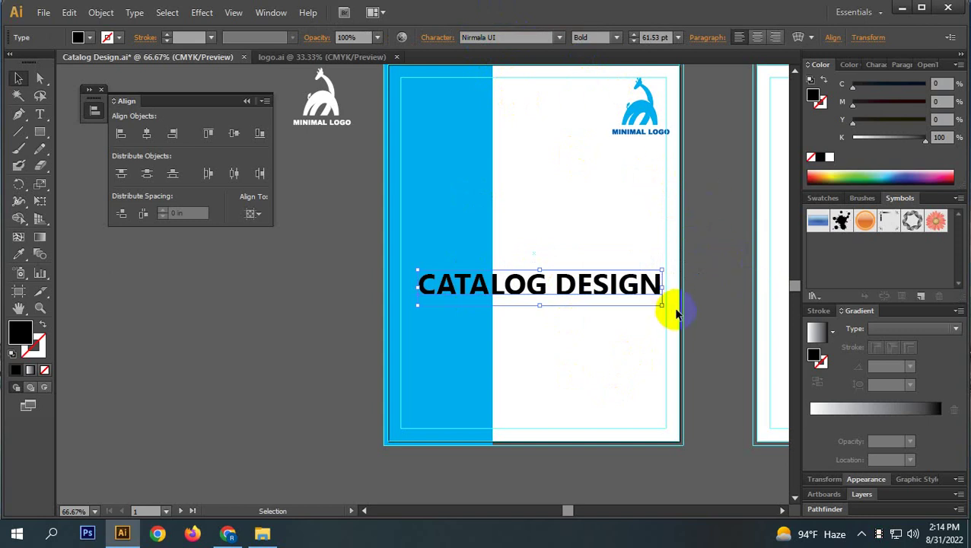
# - Rotate the CATALOG DESIGN title 90° so it reads upward and move it onto the cyan strip
pyautogui.moveTo(669, 311); pyautogui.dragTo(577, 163)
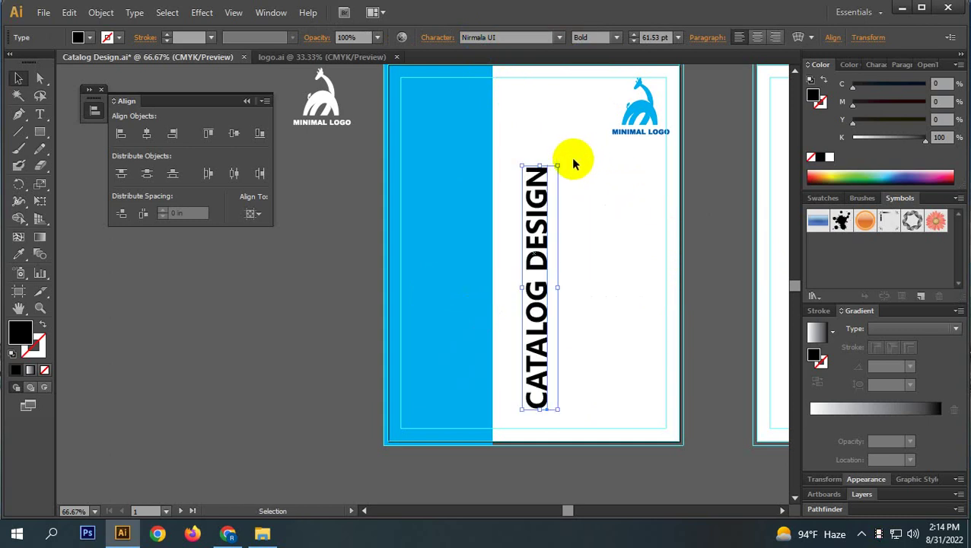
pyautogui.click(667, 278)
pyautogui.moveTo(540, 332); pyautogui.dragTo(432, 274)
pyautogui.keyDown('shift'); pyautogui.click(451, 352); pyautogui.keyUp('shift')
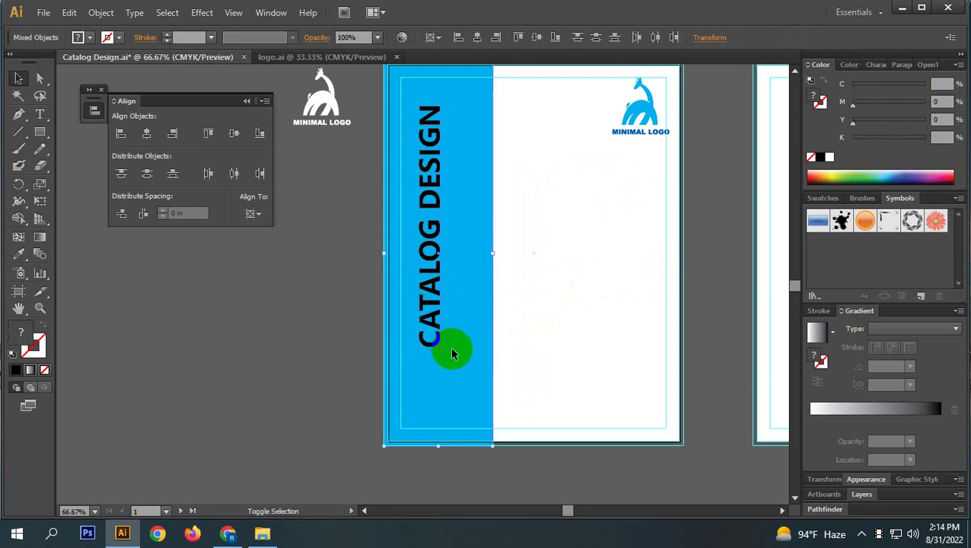
pyautogui.click(550, 363)
pyautogui.click(431, 342)
pyautogui.keyDown('shift'); pyautogui.click(453, 354); pyautogui.keyUp('shift')
pyautogui.click(575, 383)
pyautogui.click(430, 344)
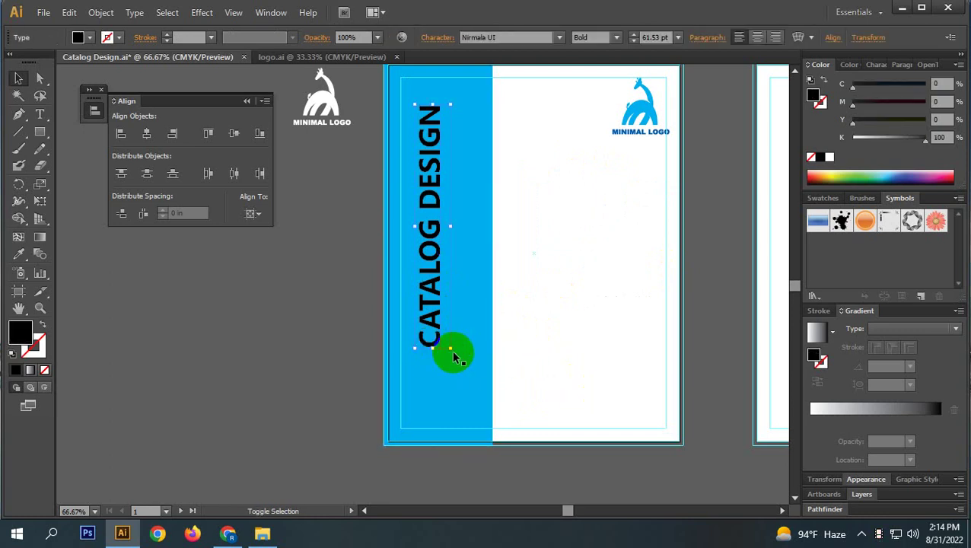
# - Enlarge the vertical title to 89.23 pt so it spans the height between the page's bottom and top margin guides
pyautogui.moveTo(453, 358); pyautogui.dragTo(473, 427)
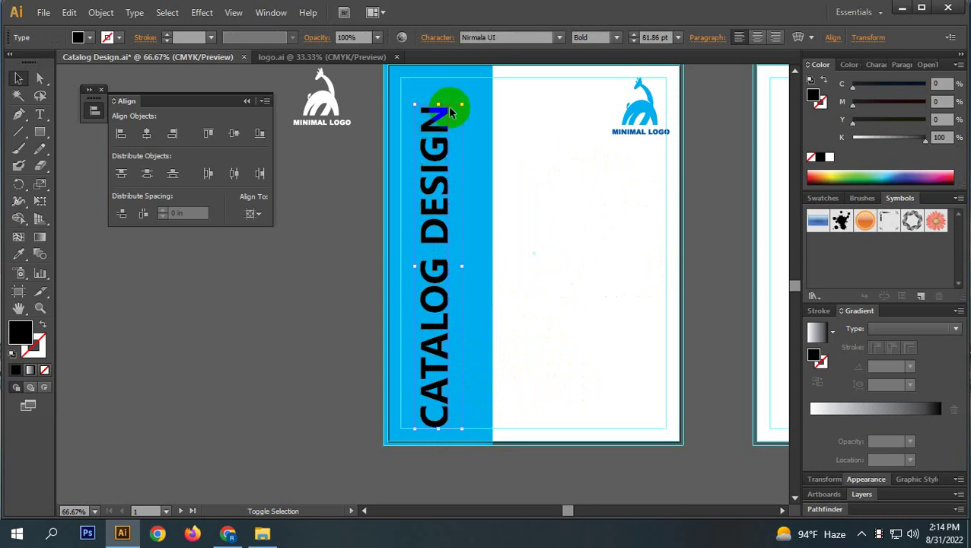
pyautogui.moveTo(462, 103); pyautogui.dragTo(463, 221)
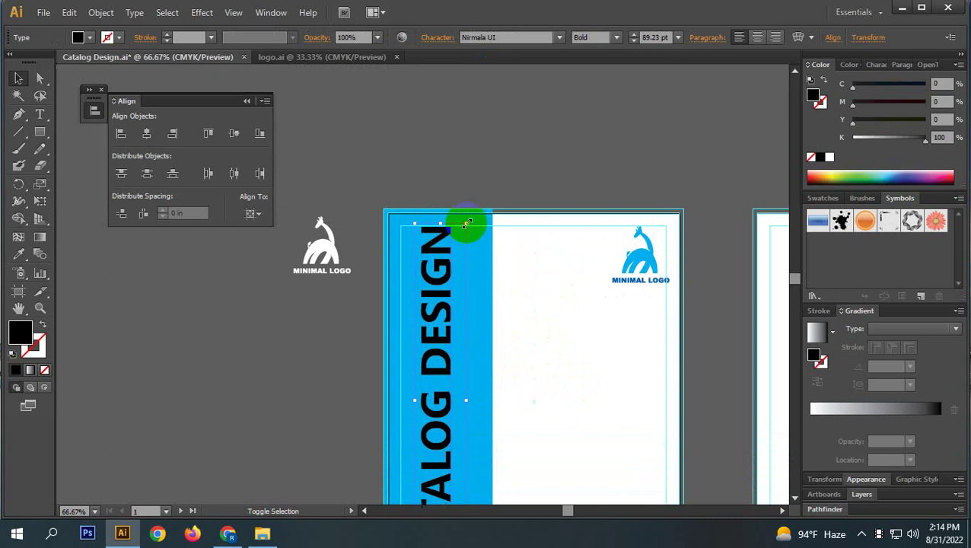
pyautogui.click(530, 340)
pyautogui.moveTo(575, 396); pyautogui.dragTo(559, 245)
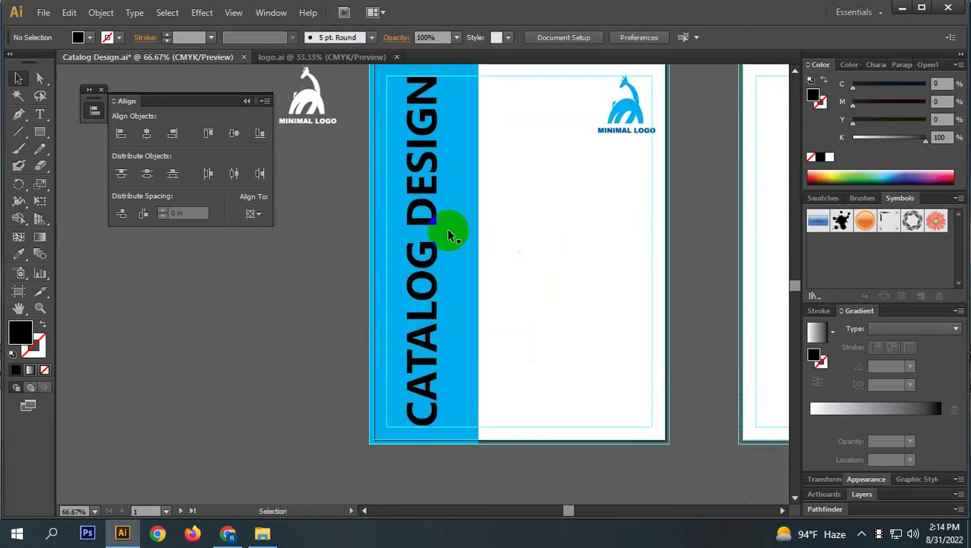
# - Nudge the vertical title slightly down on the cyan strip
pyautogui.click(430, 222)
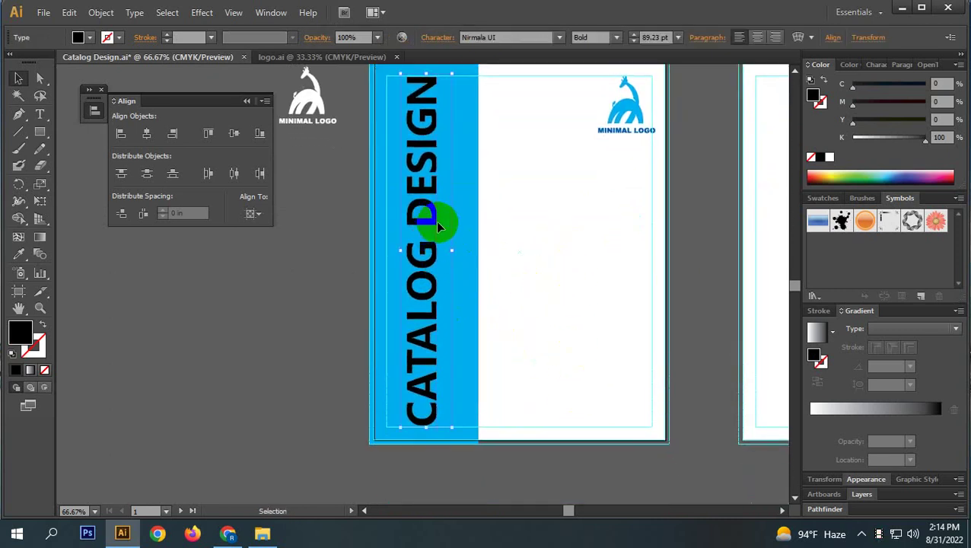
pyautogui.press('a')
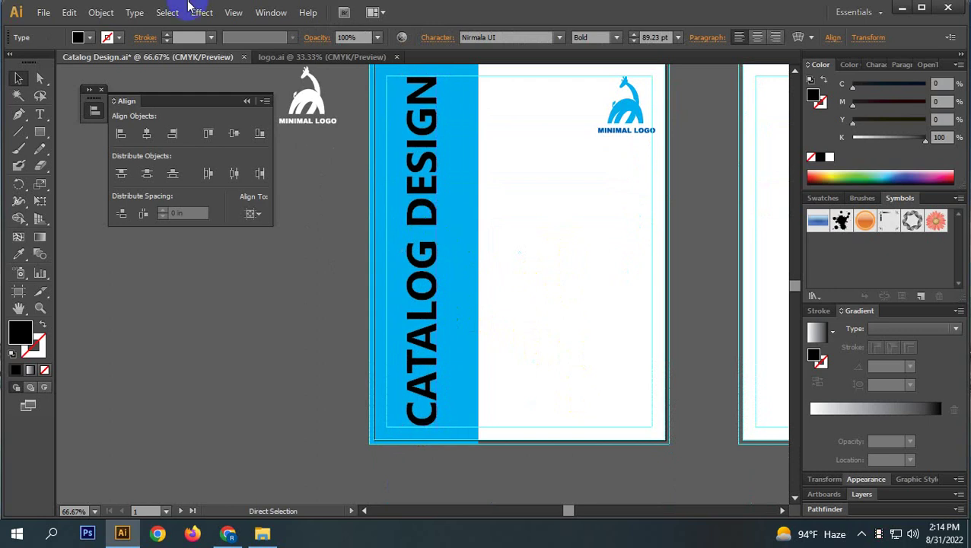
pyautogui.press('v')
pyautogui.click(411, 254)
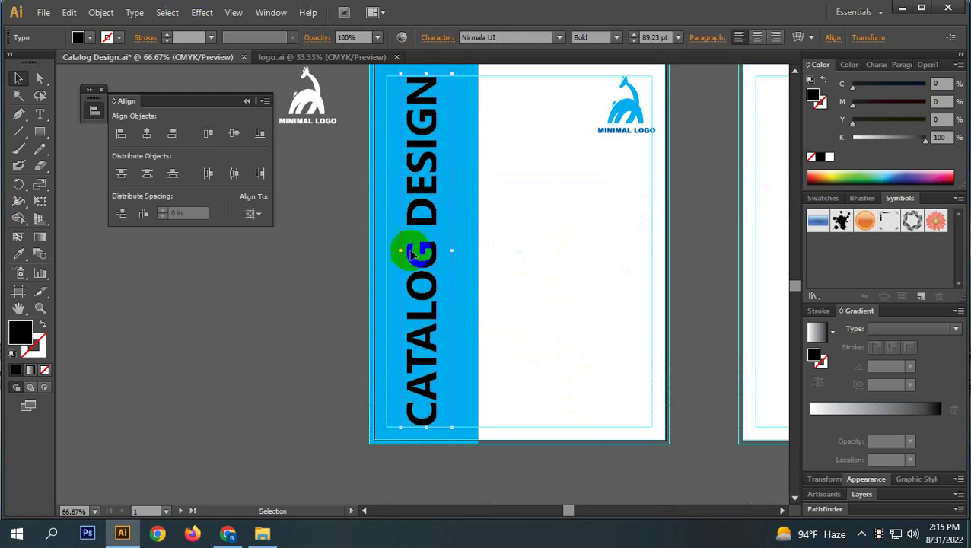
pyautogui.moveTo(412, 253); pyautogui.dragTo(412, 254)
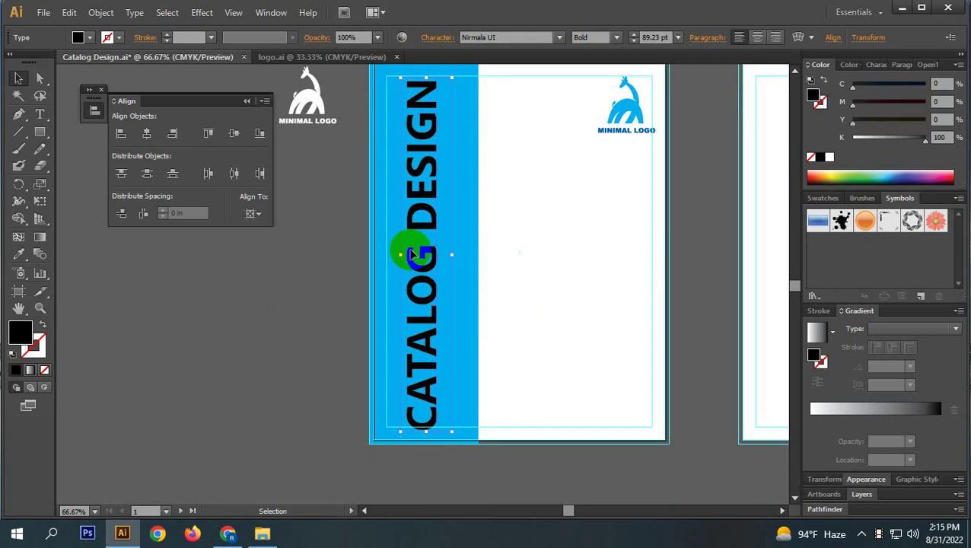
# - Set the keyboard increment in the general preferences to 0.001 in
pyautogui.press('ctrl')
pyautogui.hotkey('ctrl', 'k')
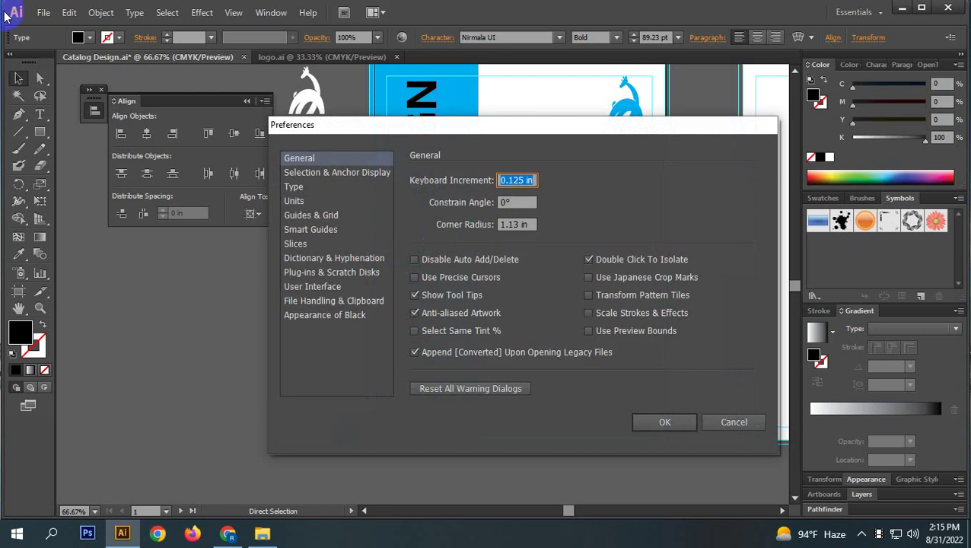
pyautogui.click(516, 180)
pyautogui.moveTo(523, 185); pyautogui.dragTo(507, 184)
pyautogui.write('001')
pyautogui.press('Return')
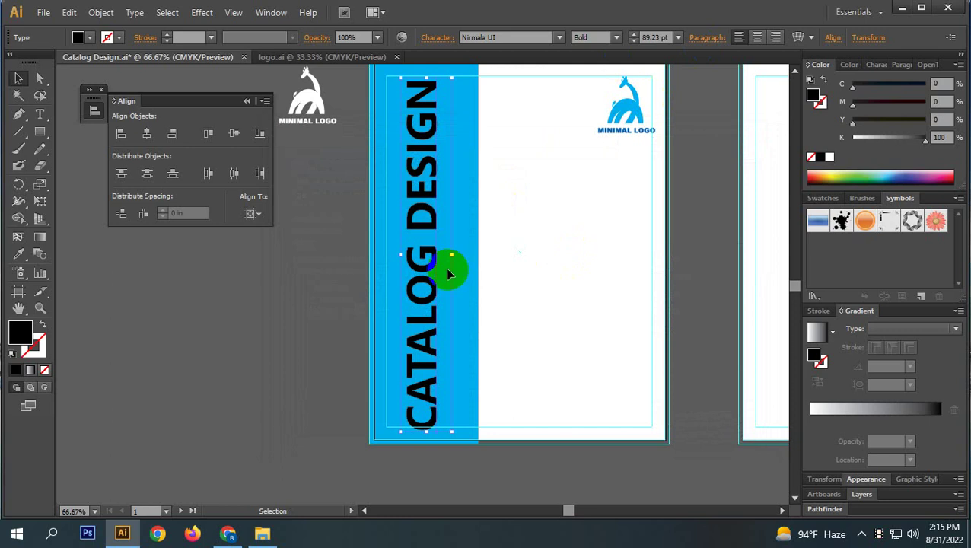
# - Nudge the vertical title up in fine increments until its upper end sits close to the top margin guide
pyautogui.click(502, 268)
pyautogui.click(423, 264)
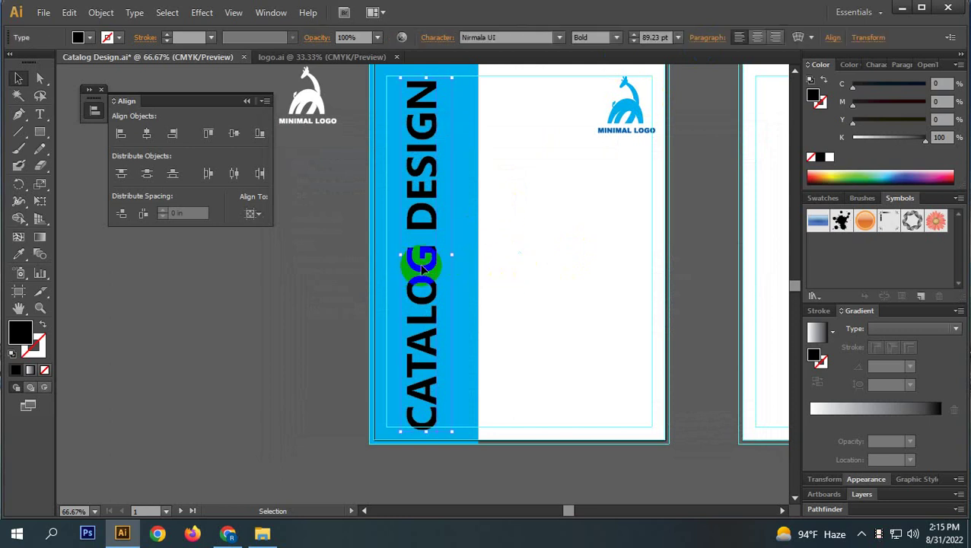
pyautogui.scroll(2, 442, 112)
pyautogui.scroll(1, 567, 277)
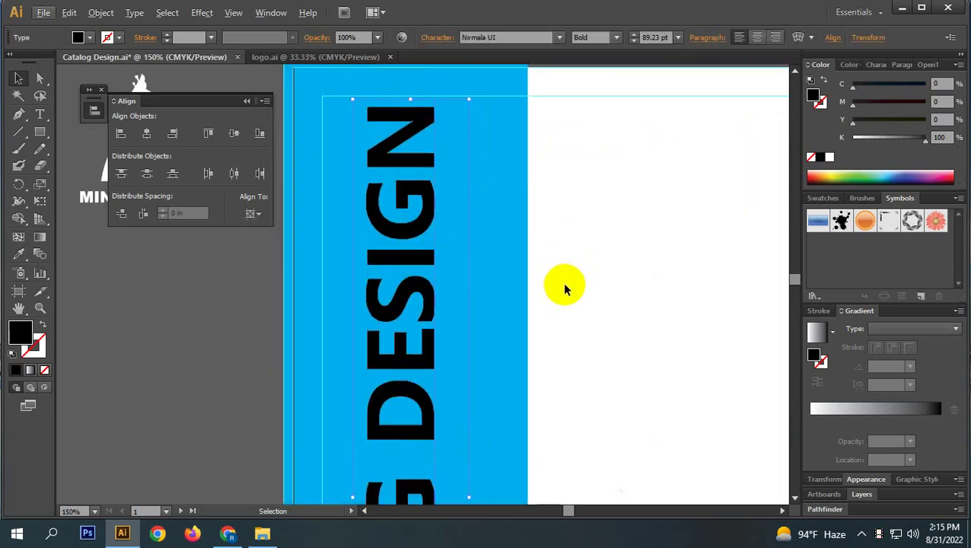
pyautogui.press('Up')
pyautogui.press('Up')
pyautogui.press('Up')
pyautogui.press('Up')
pyautogui.press('Up')
pyautogui.press('Up')
pyautogui.press('Up')
pyautogui.press('Up')
pyautogui.press('Up')
pyautogui.press('Up')
pyautogui.press('Up')
pyautogui.press('Up')
pyautogui.press('Up')
pyautogui.press('Up')
pyautogui.press('Up')
pyautogui.press('Up')
pyautogui.press('Up')
pyautogui.press('Up')
pyautogui.press('Up')
pyautogui.press('Up')
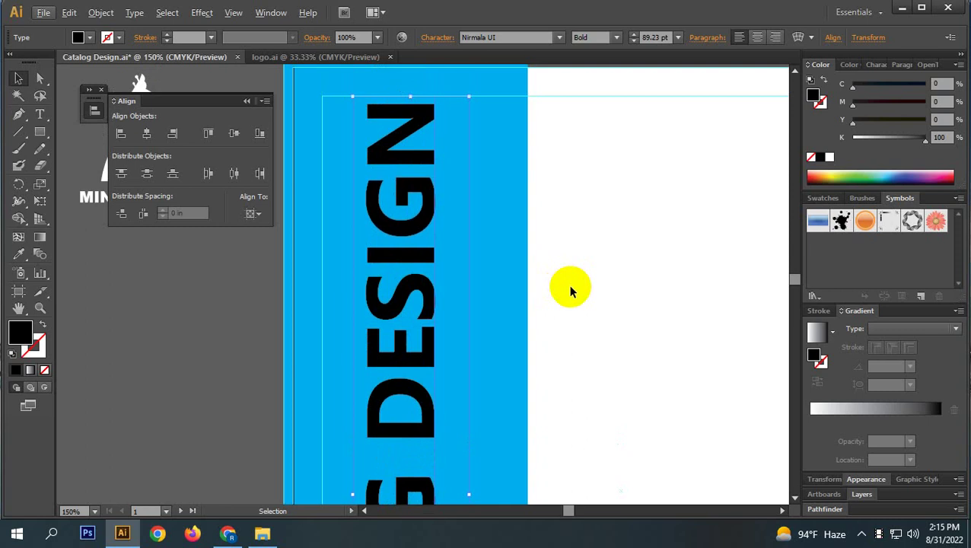
pyautogui.press('Up')
pyautogui.press('Up')
pyautogui.press('Up')
pyautogui.press('Up')
pyautogui.press('Up')
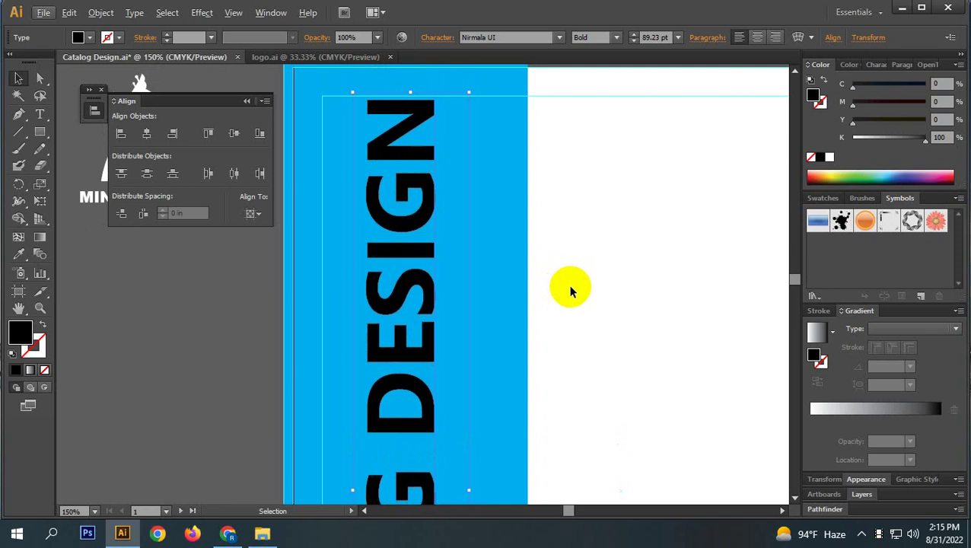
# - Scale the title slightly from its lower end at the bottom margin guide to 89.63 pt
pyautogui.hotkey('ctrl', '-')
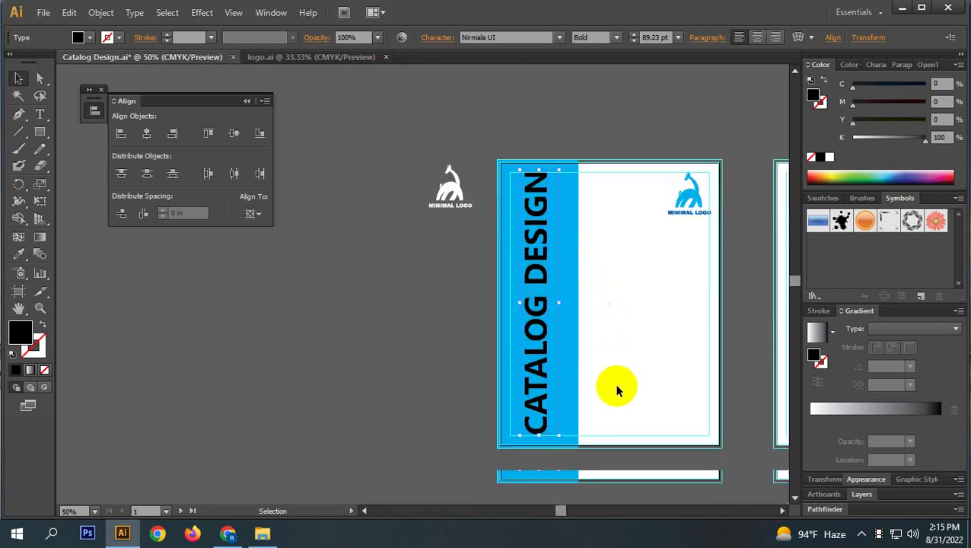
pyautogui.scroll(-3, 575, 278)
pyautogui.hotkey('ctrl', '+')
pyautogui.scroll(2, 424, 244)
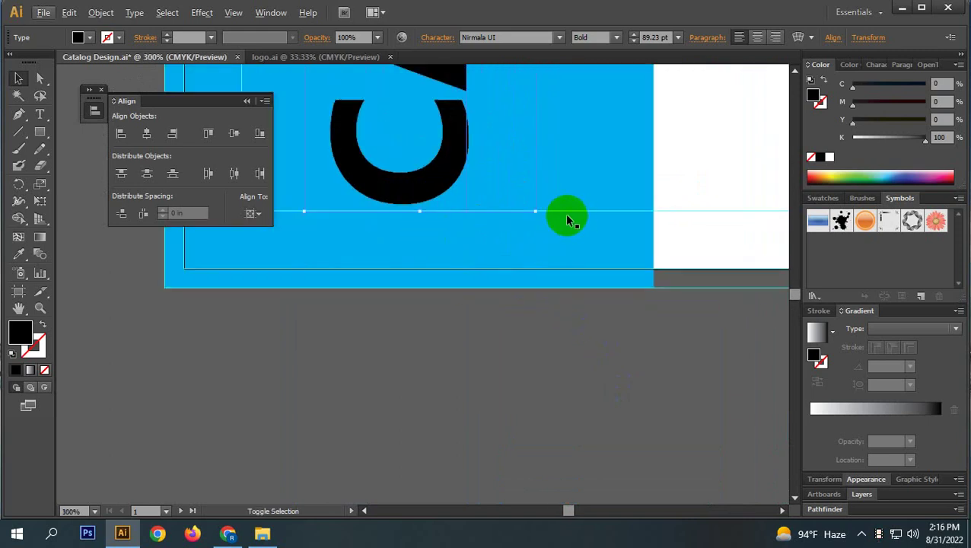
pyautogui.moveTo(536, 214); pyautogui.dragTo(539, 220)
pyautogui.scroll(-2, 540, 220)
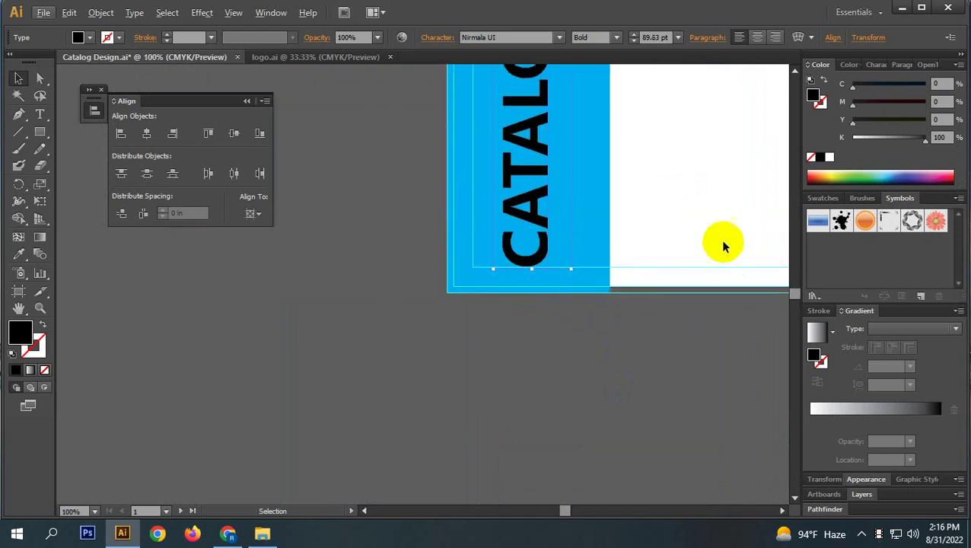
pyautogui.scroll(-1, 722, 243)
pyautogui.scroll(-2, 575, 388)
# - Pull the cyan strip's left edge in from the bleed guide to the page edge
pyautogui.moveTo(460, 270); pyautogui.dragTo(479, 289)
pyautogui.click(445, 156)
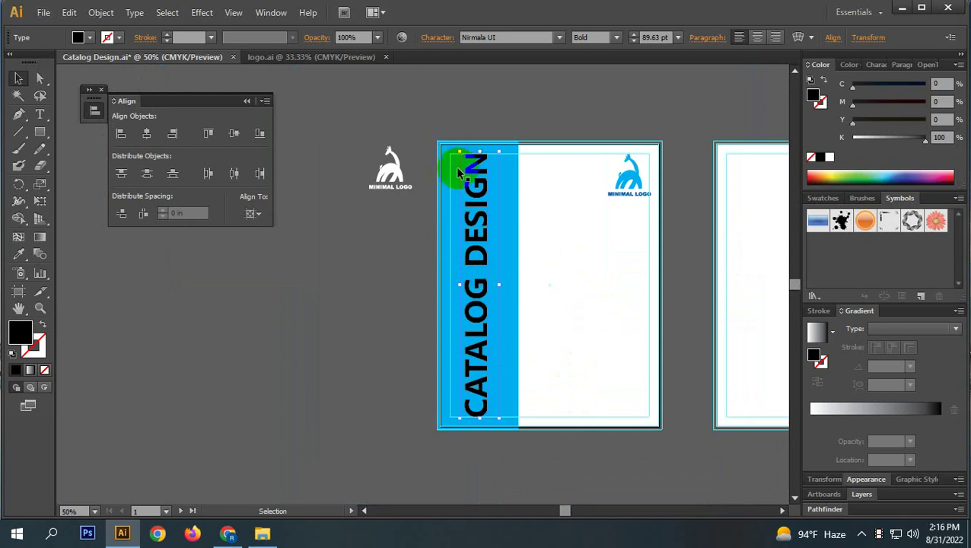
pyautogui.moveTo(440, 150); pyautogui.dragTo(450, 170)
pyautogui.scroll(1, 455, 232)
pyautogui.scroll(1, 434, 306)
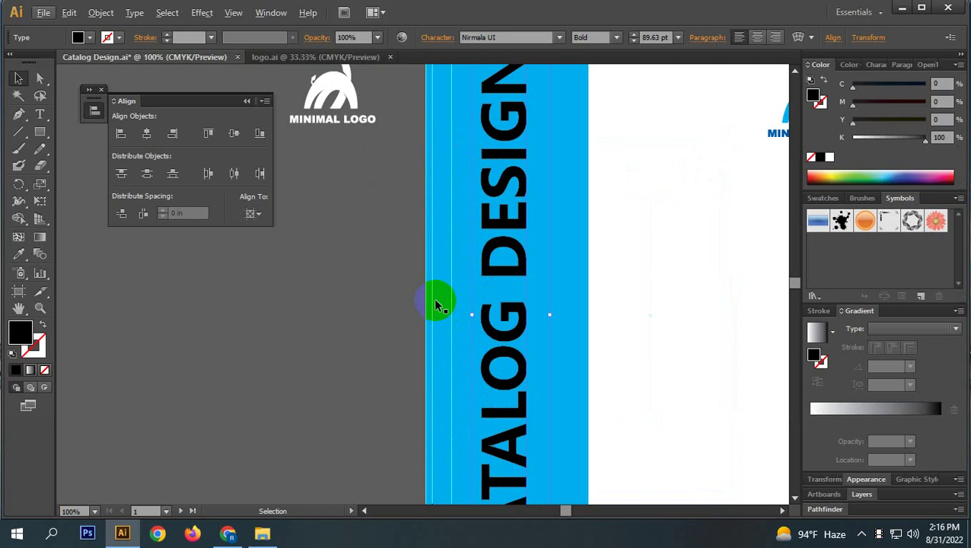
pyautogui.click(582, 297)
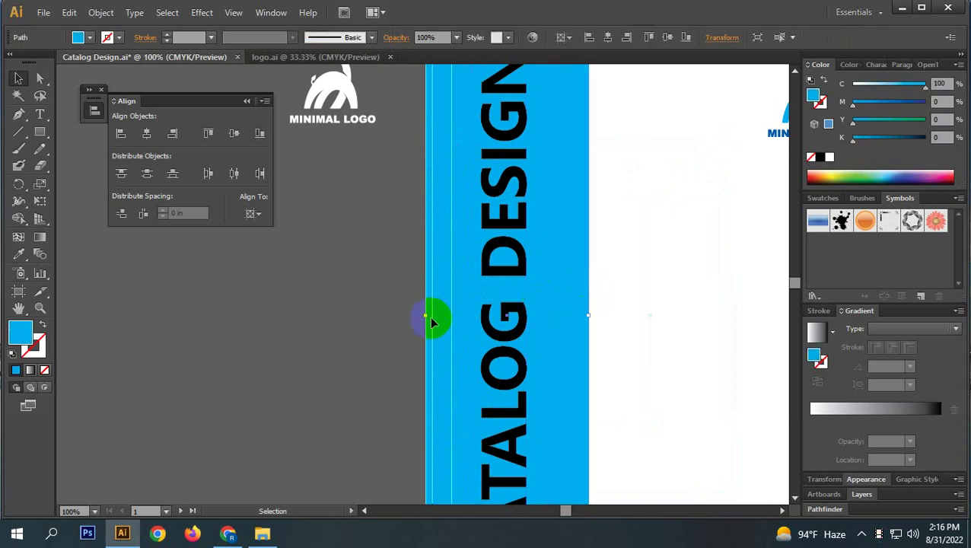
pyautogui.moveTo(430, 317); pyautogui.dragTo(432, 318)
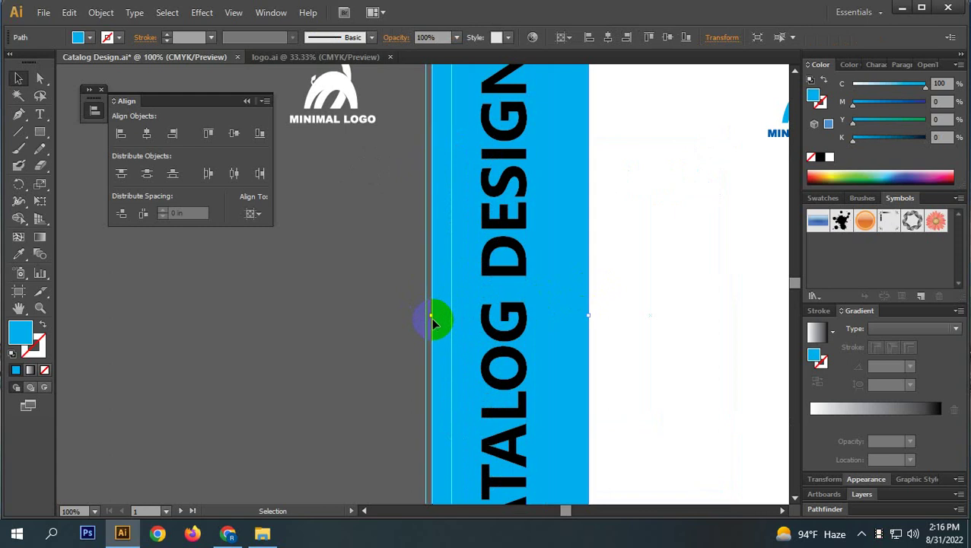
# - Center the title on the cyan strip, using the strip as the key object for the alignment
pyautogui.keyDown('shift'); pyautogui.click(559, 323); pyautogui.keyUp('shift')
pyautogui.keyDown('shift'); pyautogui.click(525, 335); pyautogui.keyUp('shift')
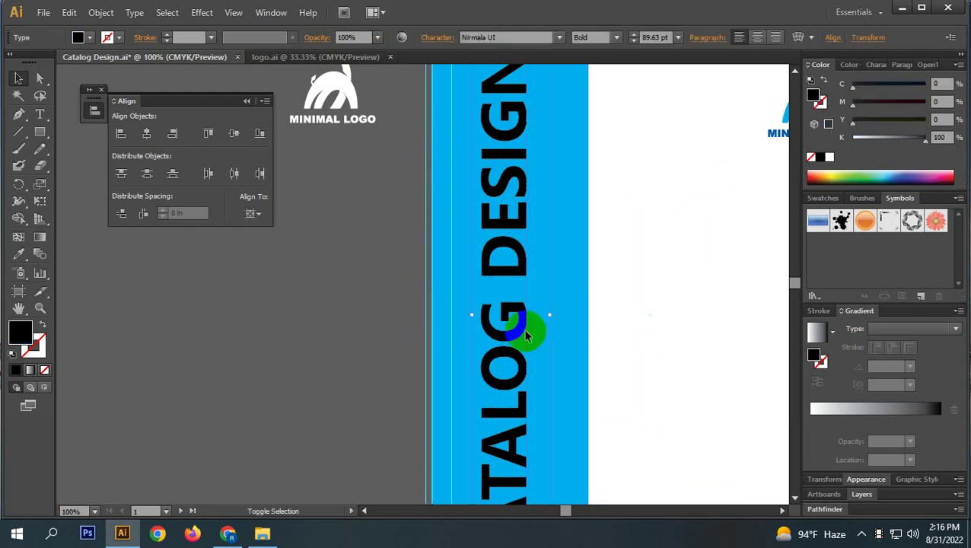
pyautogui.keyDown('shift'); pyautogui.click(579, 325); pyautogui.keyUp('shift')
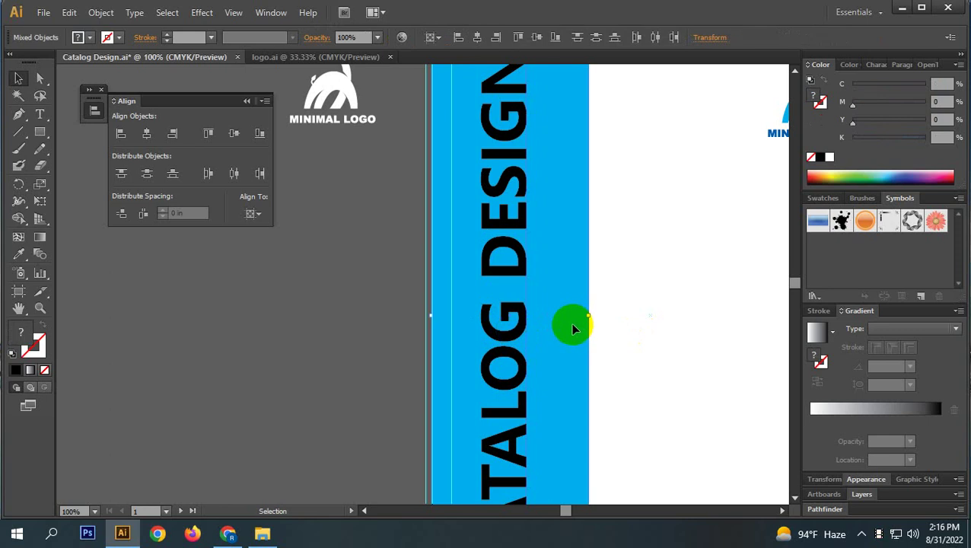
pyautogui.click(573, 325)
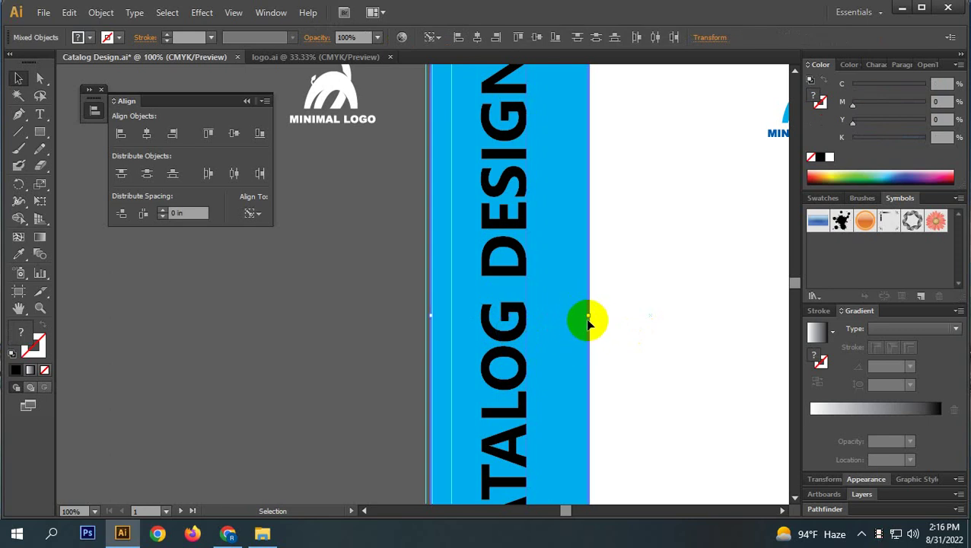
pyautogui.click(536, 42)
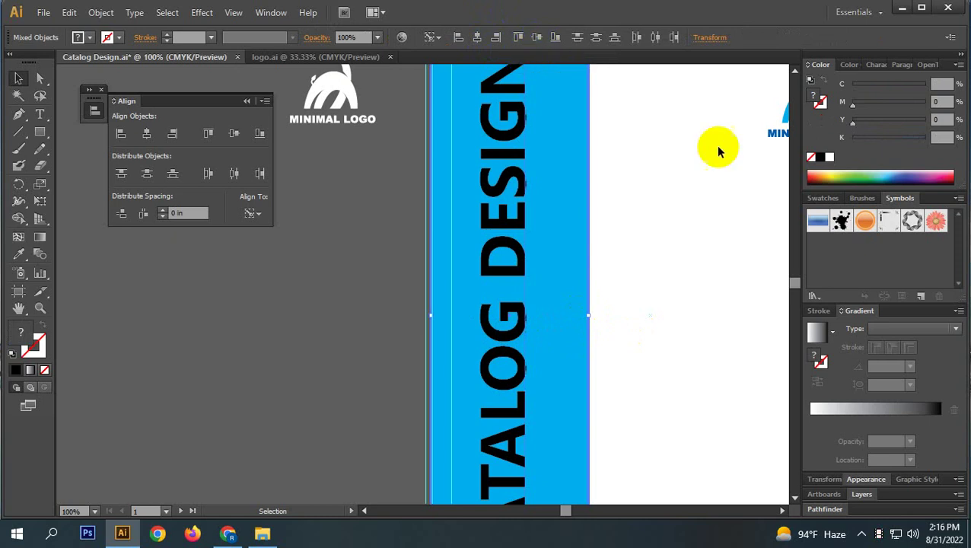
pyautogui.click(709, 275)
pyautogui.scroll(-2, 567, 265)
# - Convert the vertical CATALOG DESIGN title to outlines
pyautogui.click(540, 260)
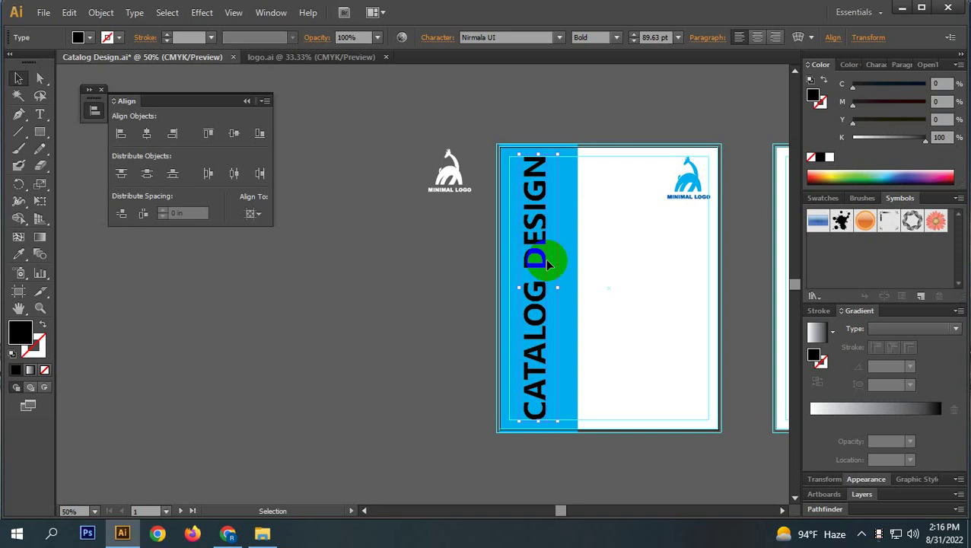
pyautogui.hotkey('ctrl', '+')
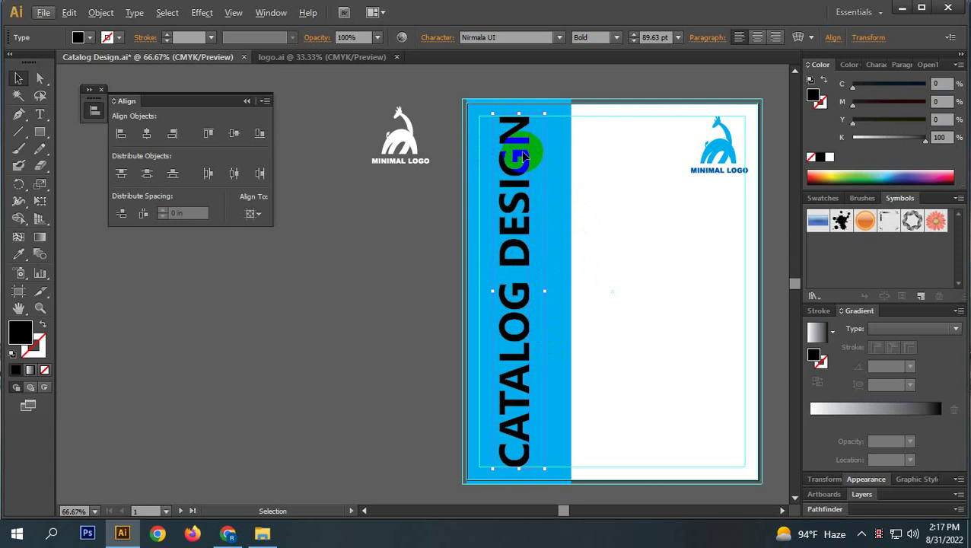
pyautogui.rightClick(525, 151)
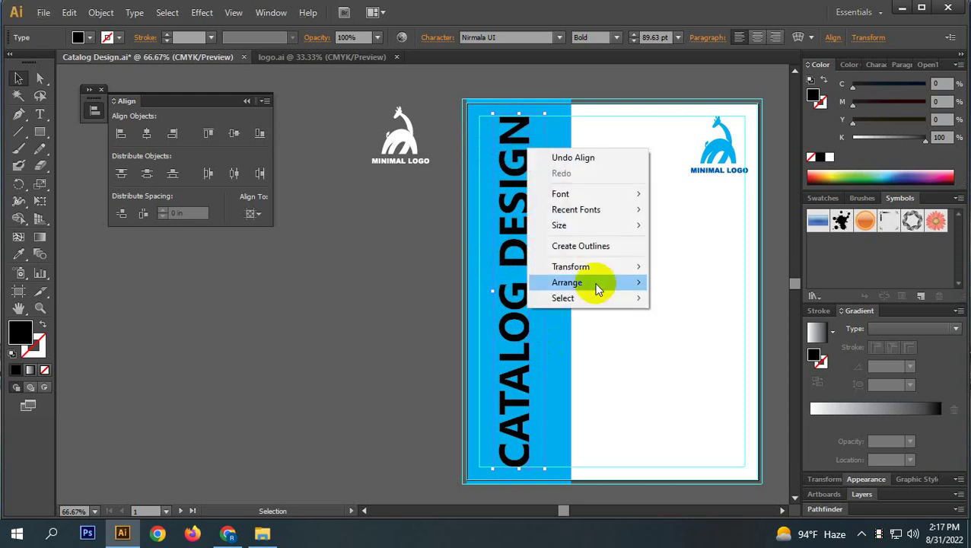
pyautogui.click(588, 245)
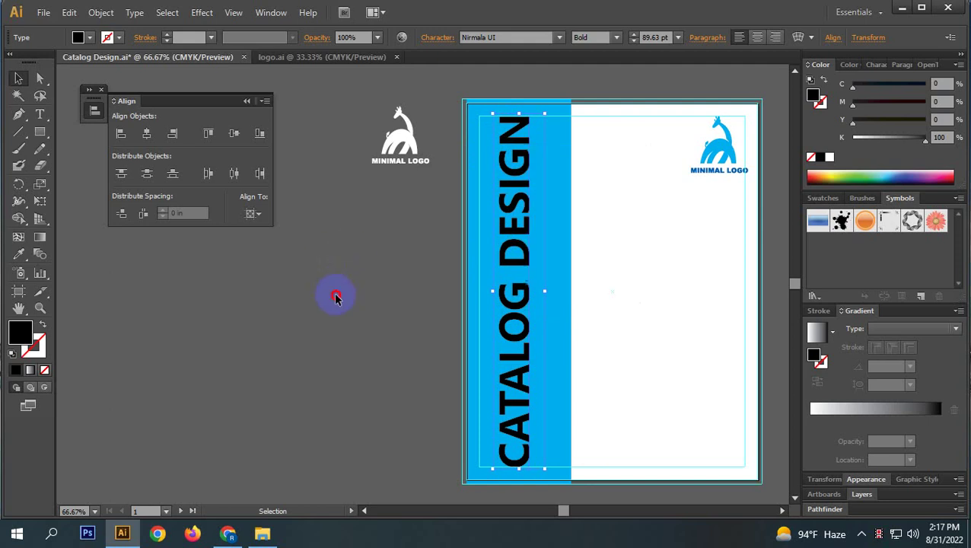
pyautogui.click(336, 297)
pyautogui.click(522, 254)
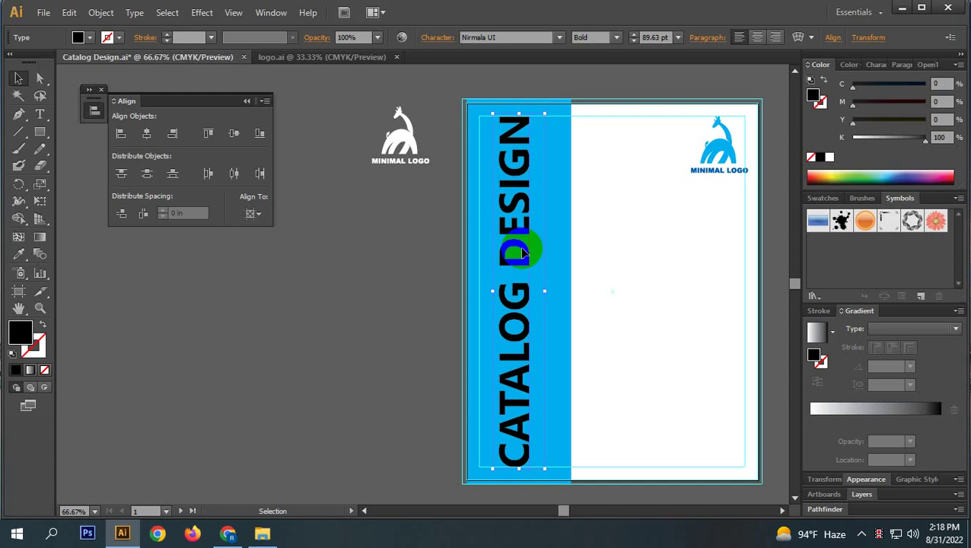
pyautogui.rightClick(514, 232)
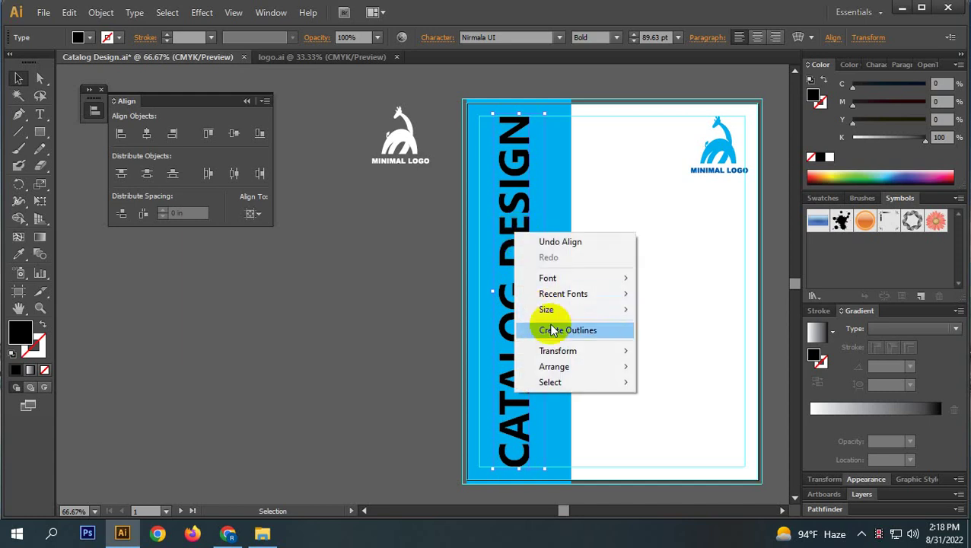
pyautogui.rightClick(524, 208)
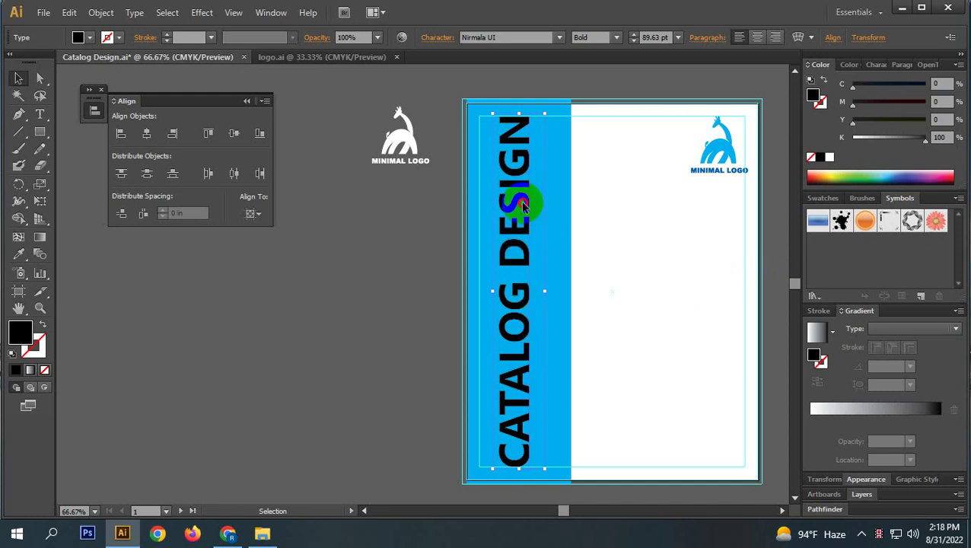
pyautogui.click(582, 302)
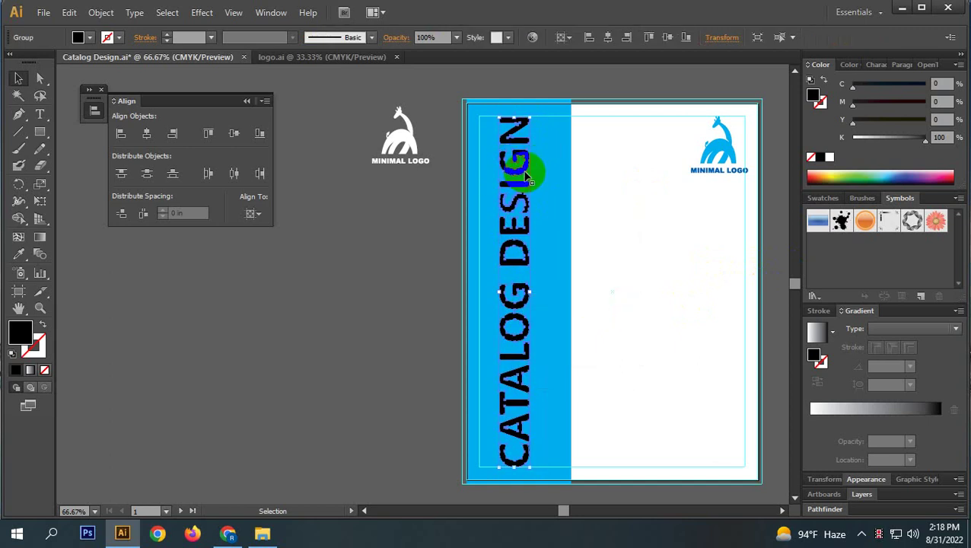
# - Center the outlined title horizontally on the cyan strip by aligning the two objects
pyautogui.click(609, 210)
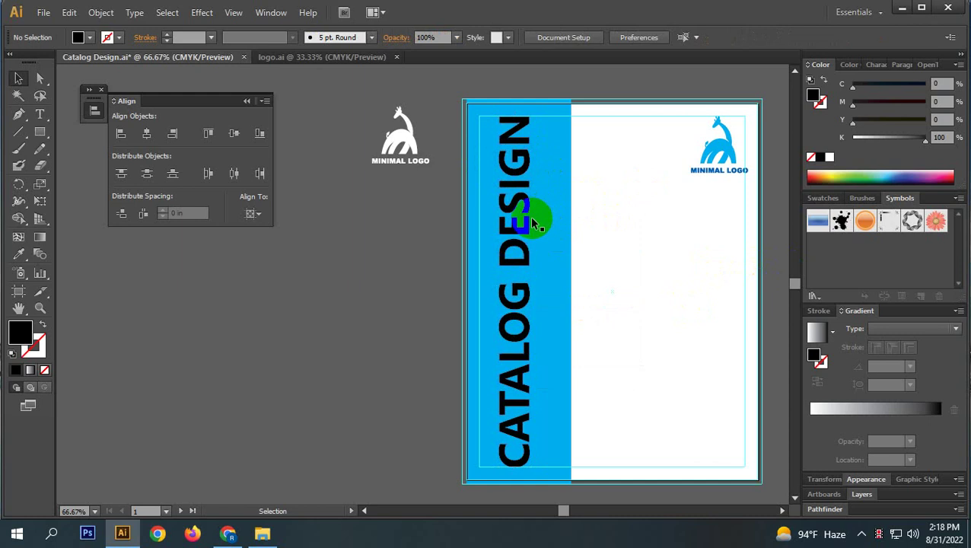
pyautogui.click(533, 221)
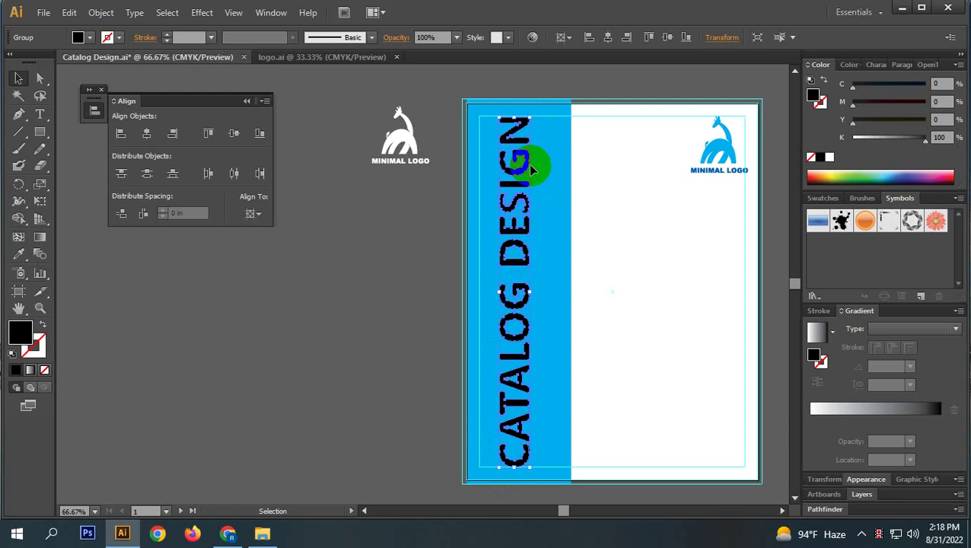
pyautogui.click(580, 275)
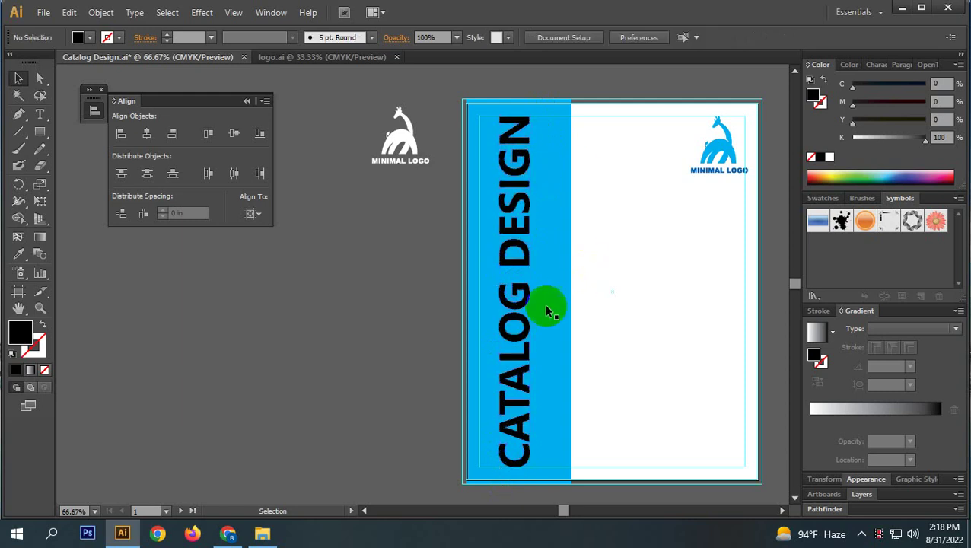
pyautogui.click(515, 295)
pyautogui.keyDown('shift'); pyautogui.click(560, 284); pyautogui.keyUp('shift')
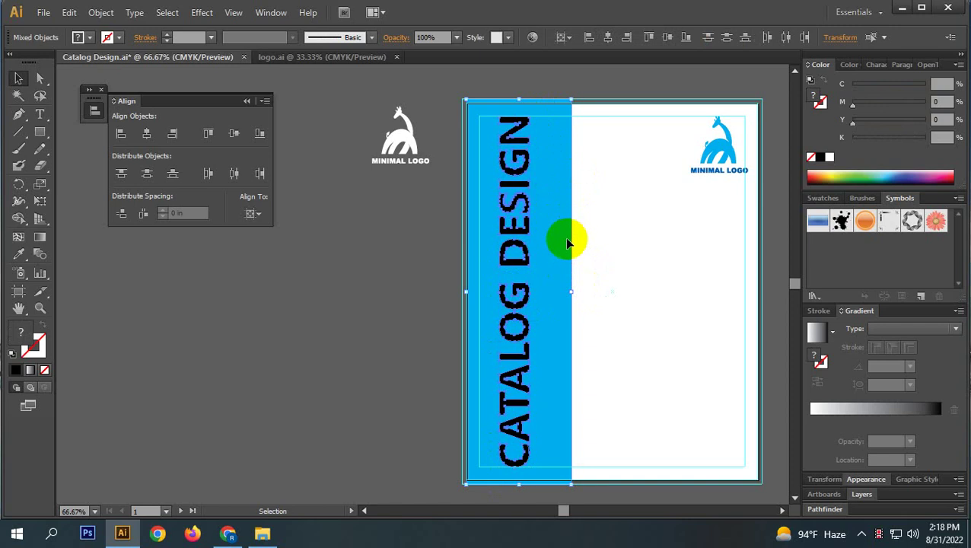
pyautogui.click(611, 38)
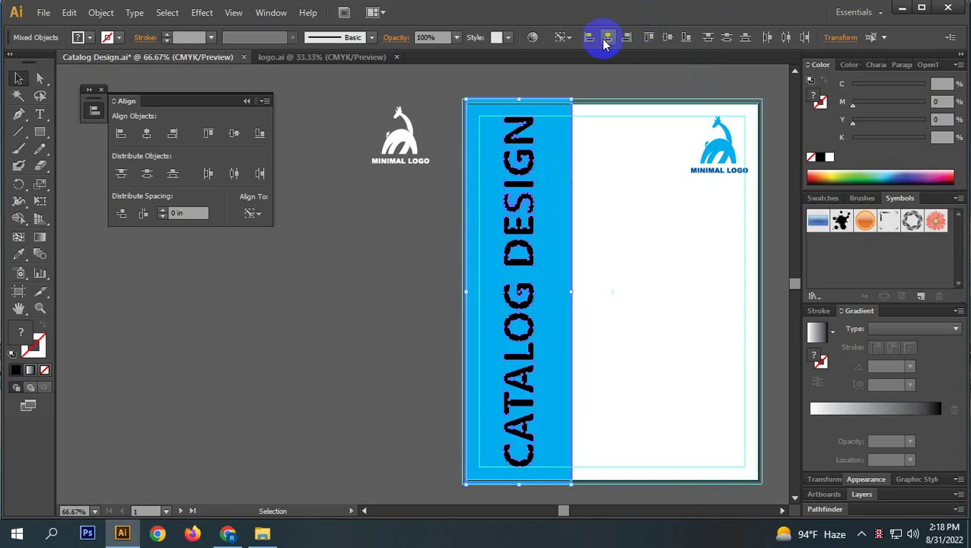
pyautogui.click(638, 236)
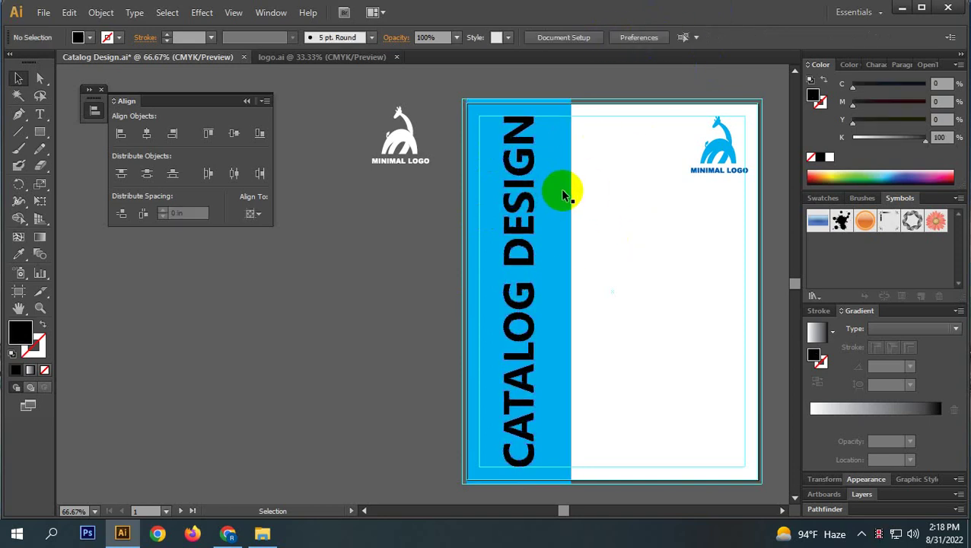
# - Extend the cyan strip's left edge back out to the bleed guide
pyautogui.click(477, 169)
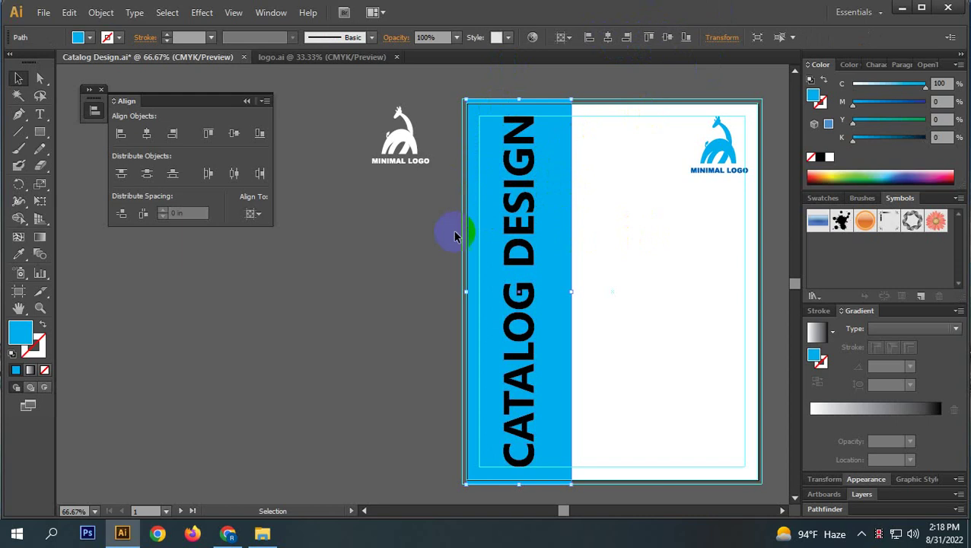
pyautogui.moveTo(465, 294); pyautogui.dragTo(460, 294)
pyautogui.click(355, 299)
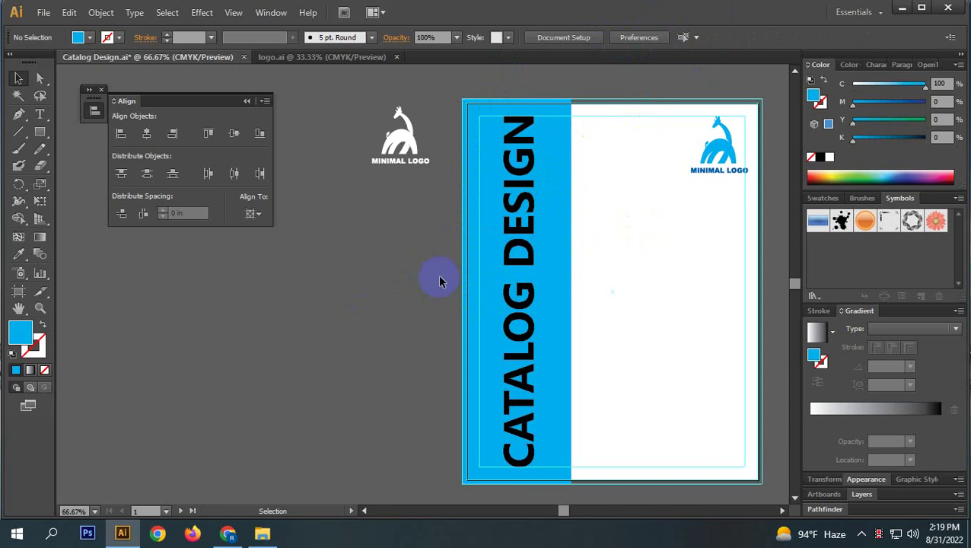
# - Fill the outlined CATALOG DESIGN title with white
pyautogui.press('space')
pyautogui.moveTo(654, 351); pyautogui.dragTo(501, 358)
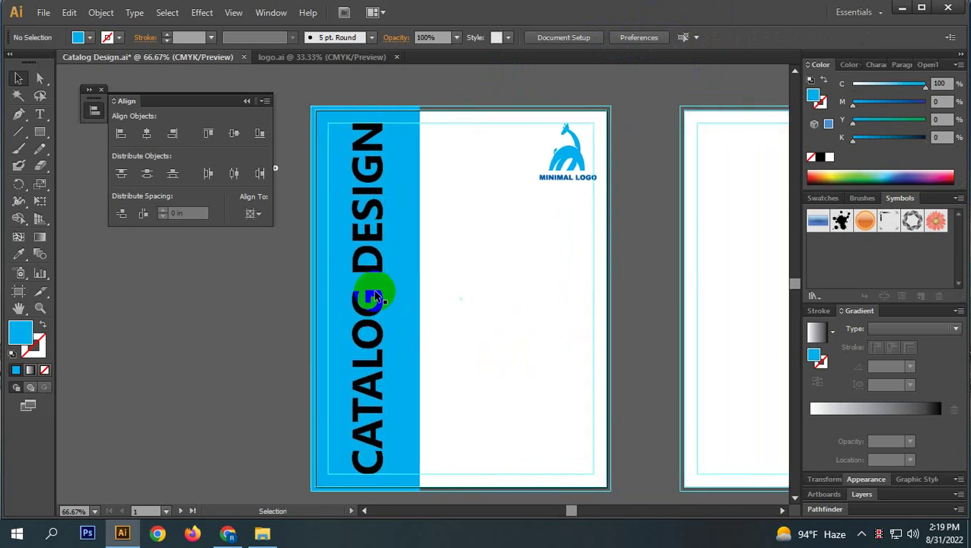
pyautogui.click(371, 316)
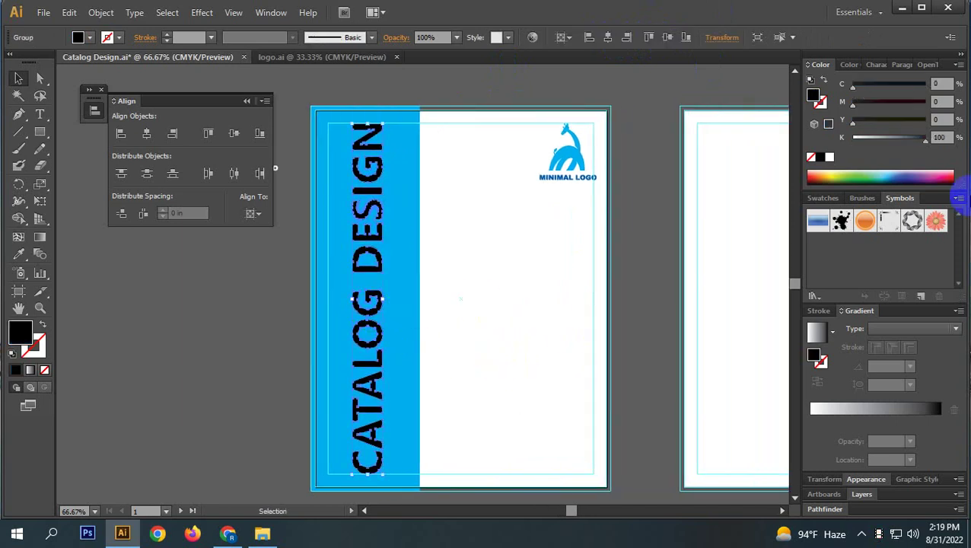
pyautogui.click(829, 157)
pyautogui.click(498, 350)
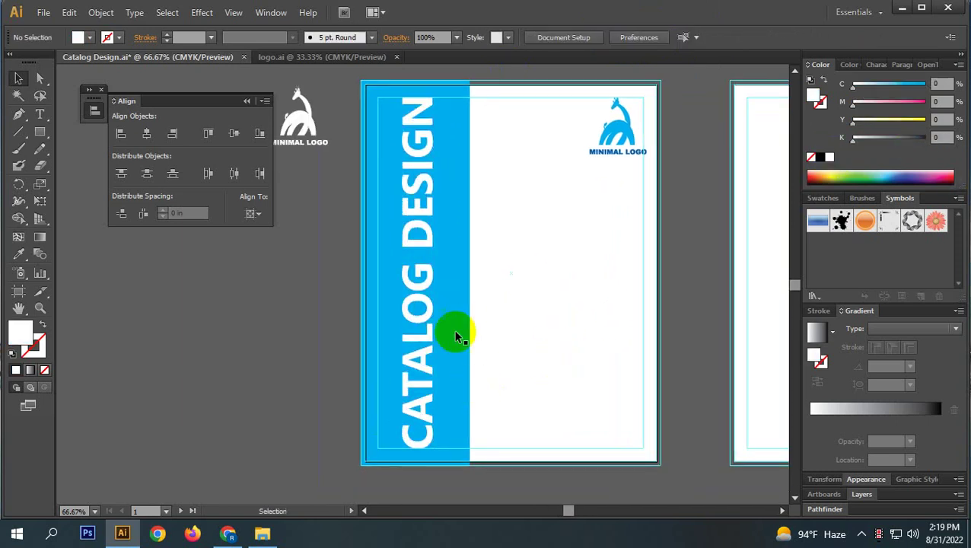
# - Scale the title down slightly and proportionally from its center, clear of the upper and lower margin guides
pyautogui.click(421, 161)
pyautogui.moveTo(438, 99)
pyautogui.mouseDown()
pyautogui.moveTo(430, 95)
pyautogui.moveTo(434, 116)
pyautogui.mouseUp()
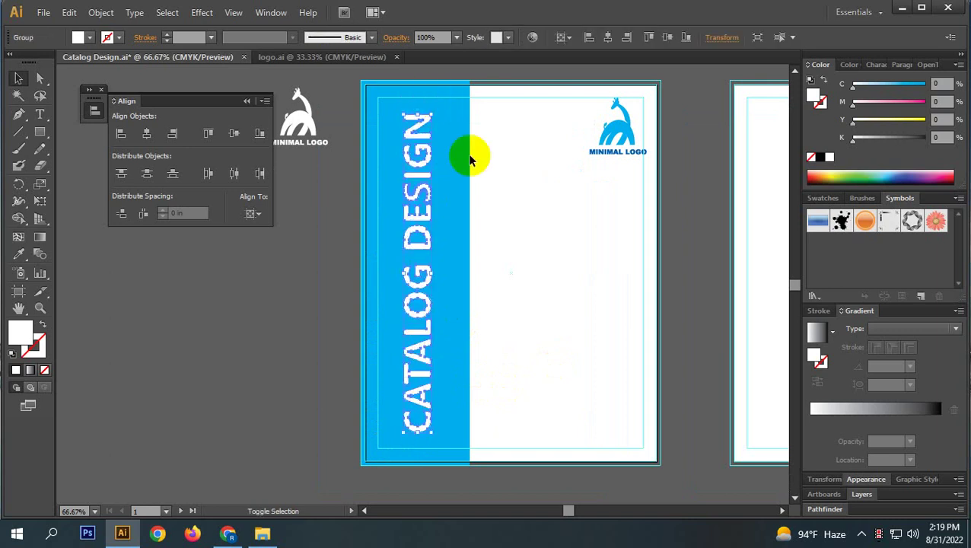
pyautogui.click(528, 255)
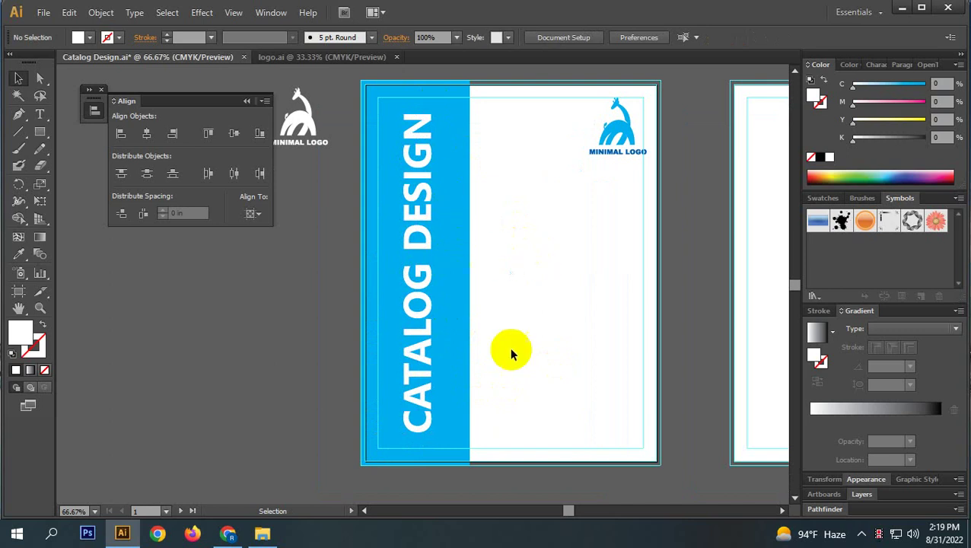
# - Move the colored logo off the cover into the gap between the first two pages
pyautogui.hscroll(3, 525, 357)
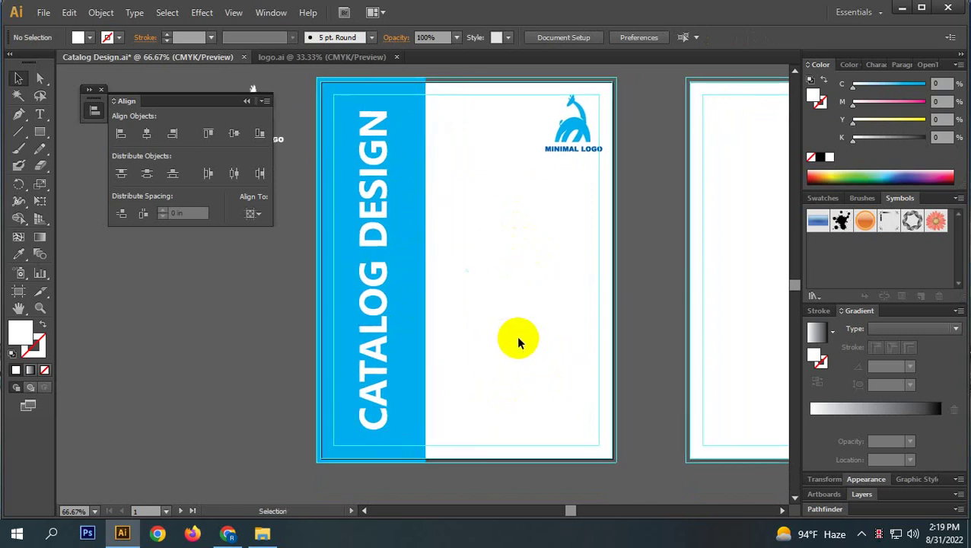
pyautogui.hscroll(4, 529, 335)
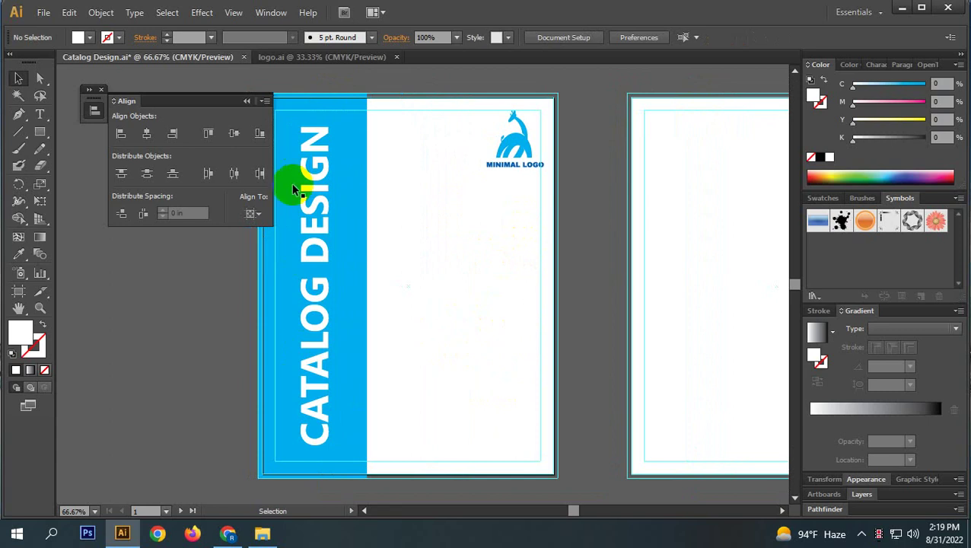
pyautogui.click(322, 394)
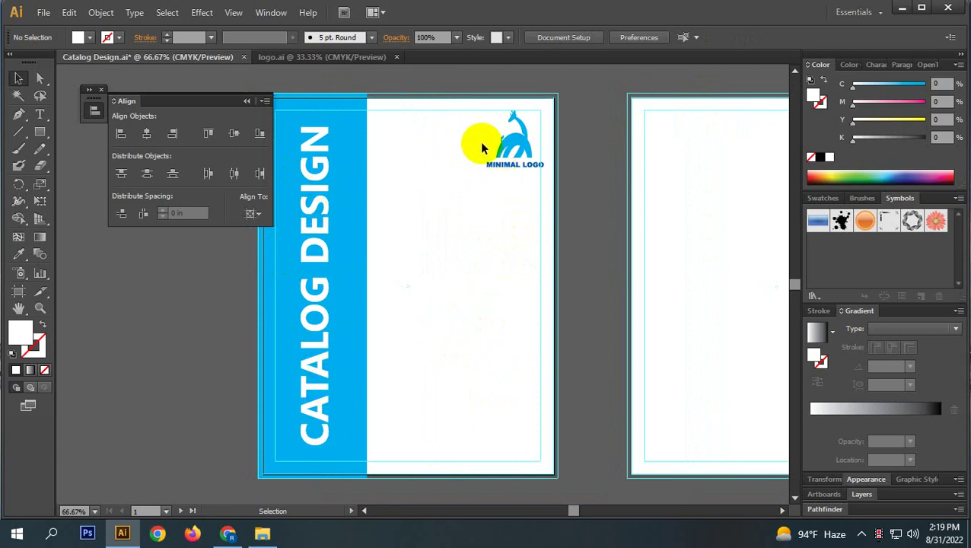
pyautogui.moveTo(520, 144); pyautogui.dragTo(600, 341)
# - Draw a rectangle across the cover's lower part out to the bleed guides and send it to the back
pyautogui.click(46, 135)
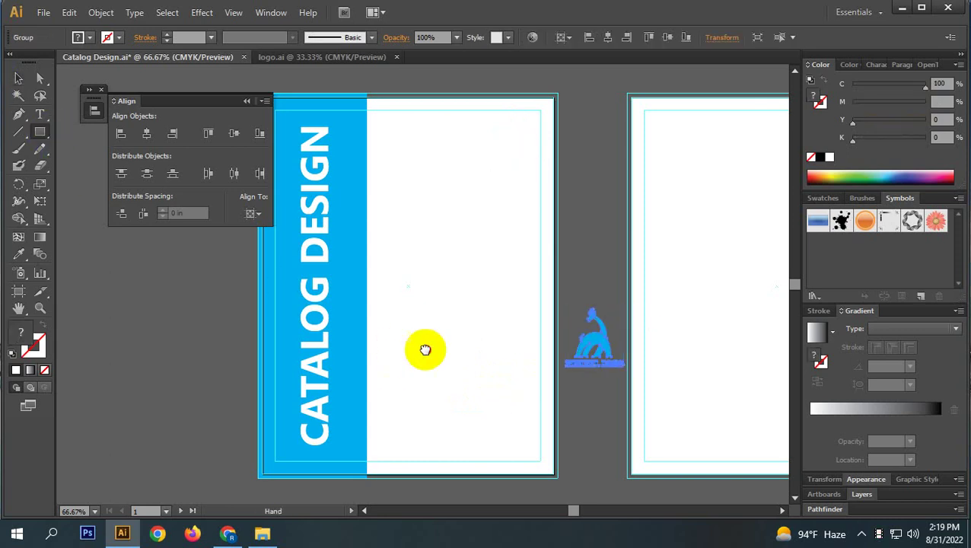
pyautogui.scroll(-2, 457, 327)
pyautogui.hscroll(-2, 532, 304)
pyautogui.moveTo(629, 278); pyautogui.dragTo(329, 427)
pyautogui.click(19, 79)
pyautogui.rightClick(564, 287)
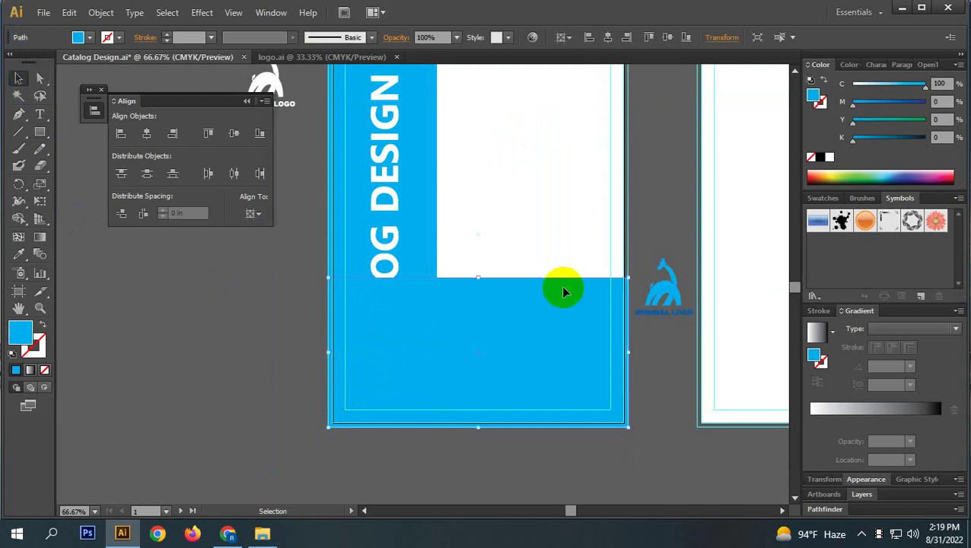
pyautogui.moveTo(622, 491)
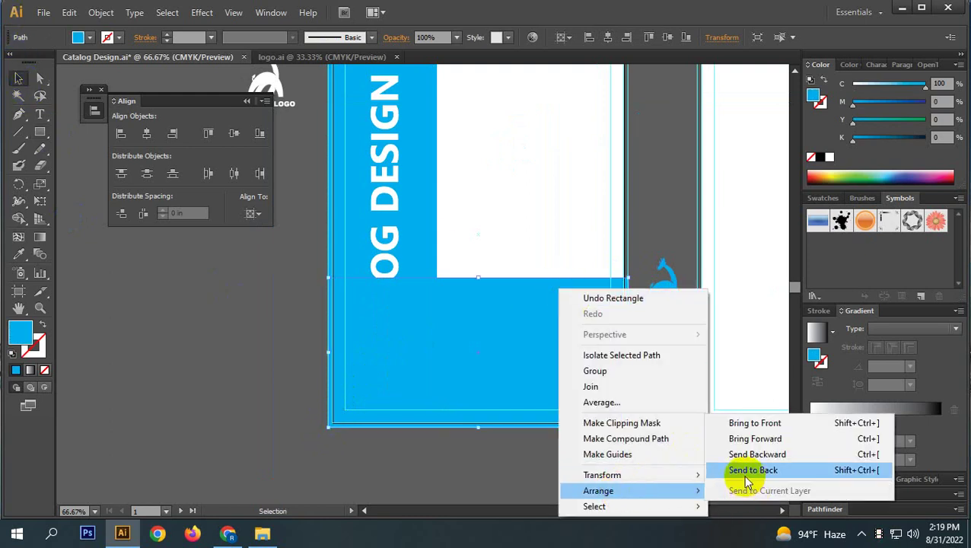
pyautogui.click(752, 469)
pyautogui.click(659, 479)
# - Fill the rectangle with the dark blue sampled from the logo's lettering (C 100, M 69, Y 0, K 0)
pyautogui.click(548, 347)
pyautogui.click(19, 254)
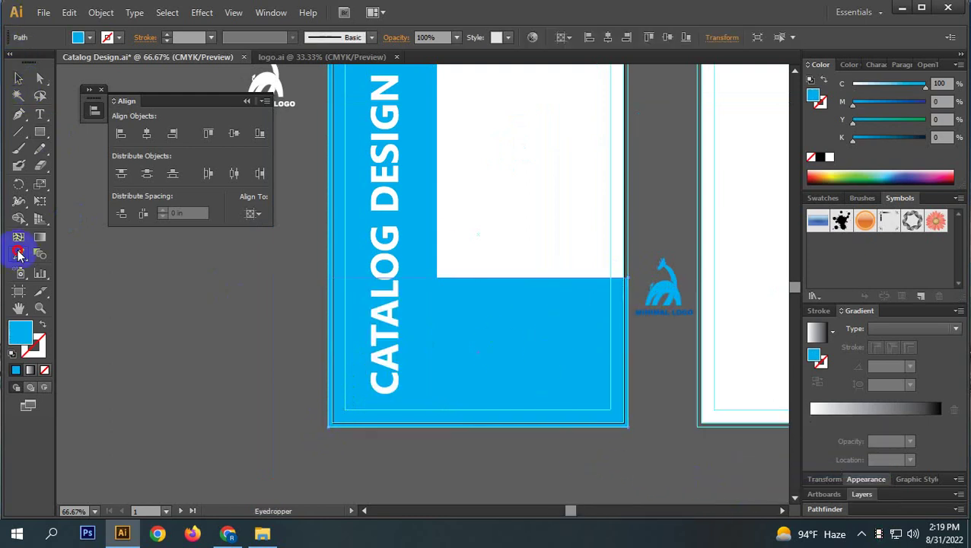
pyautogui.scroll(3, 451, 245)
pyautogui.click(688, 440)
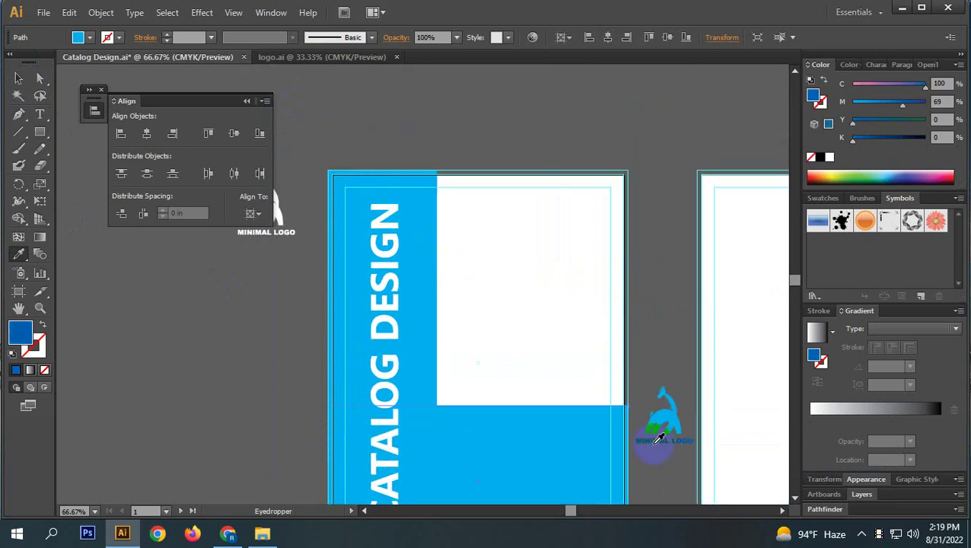
pyautogui.click(18, 77)
pyautogui.click(767, 339)
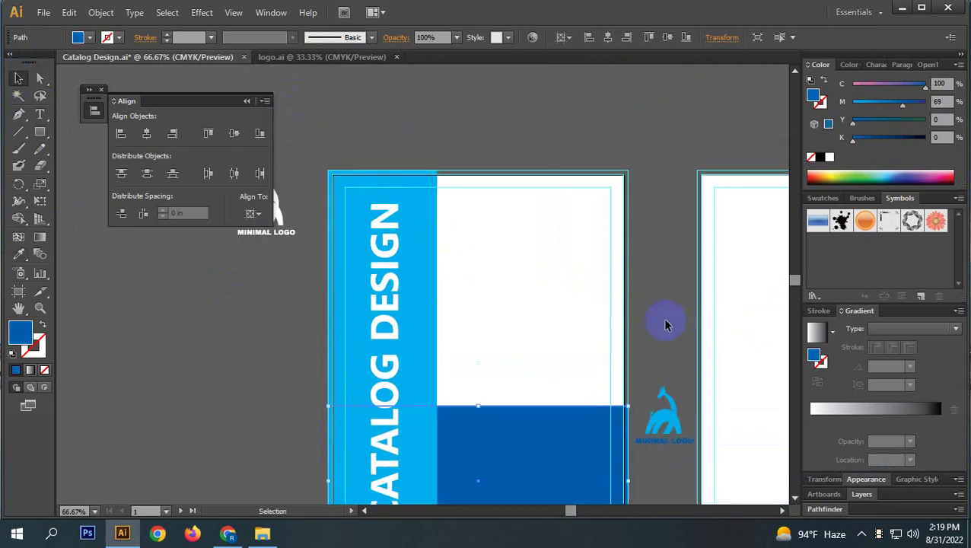
# - Reduce the dark blue rectangle to a horizontal band by raising its lower edge well above the page bottom and its upper edge slightly
pyautogui.scroll(-3, 665, 322)
pyautogui.hscroll(-2, 665, 323)
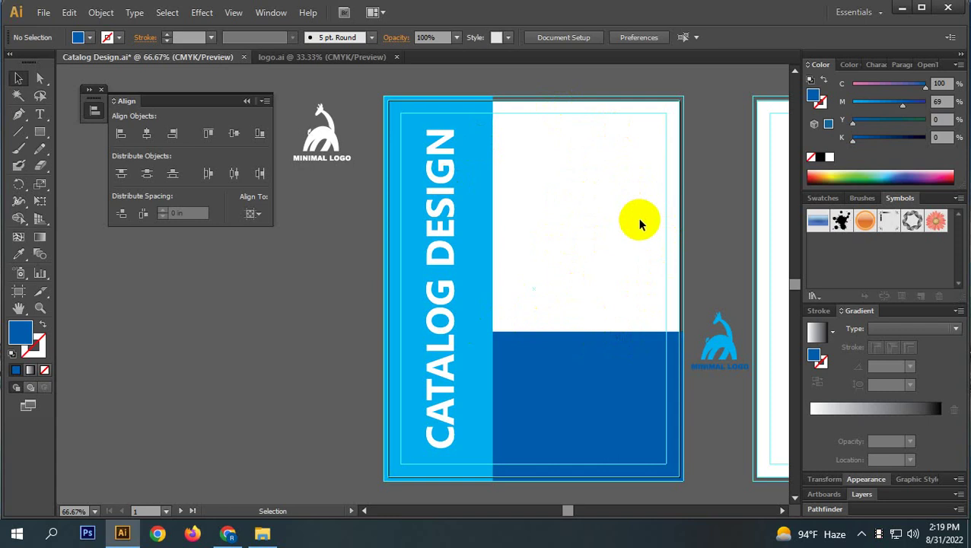
pyautogui.click(614, 398)
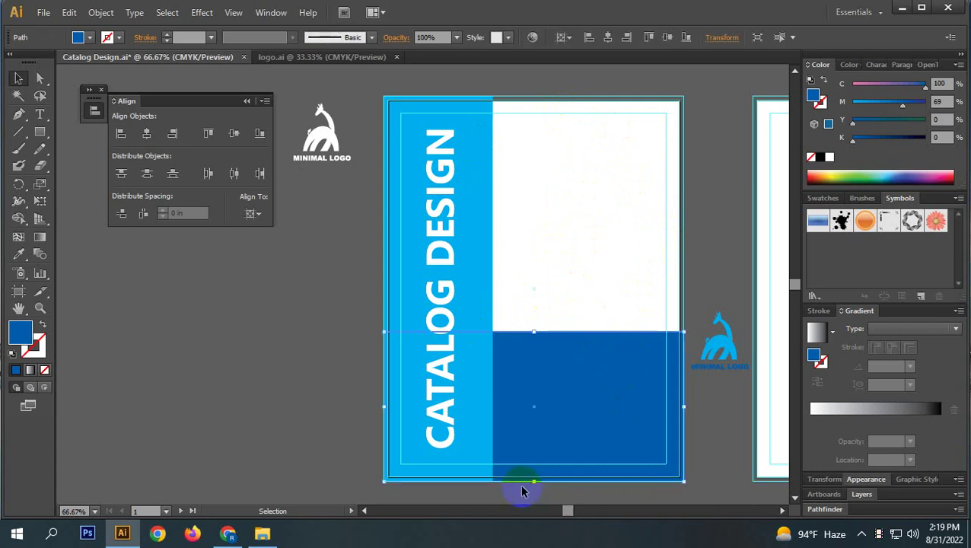
pyautogui.moveTo(535, 482); pyautogui.dragTo(535, 391)
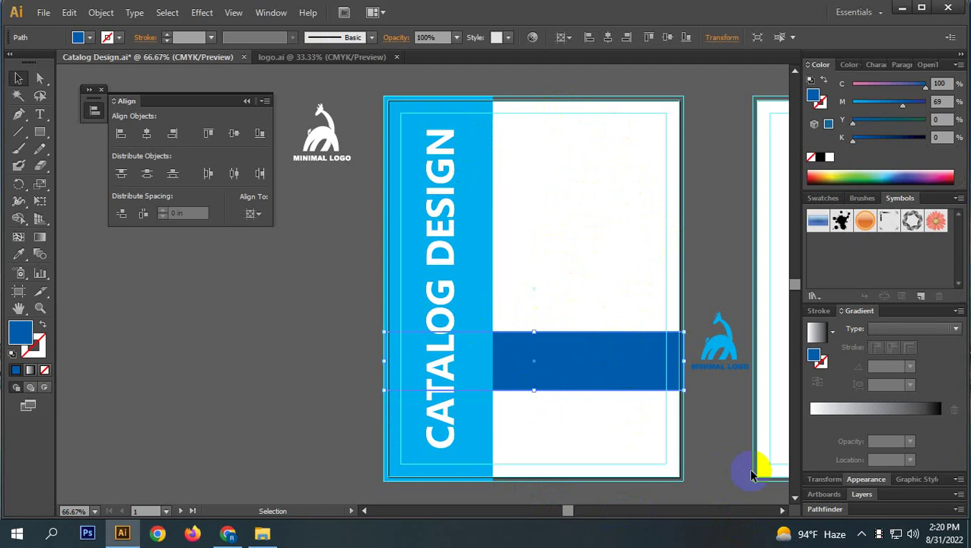
pyautogui.click(724, 477)
pyautogui.click(597, 359)
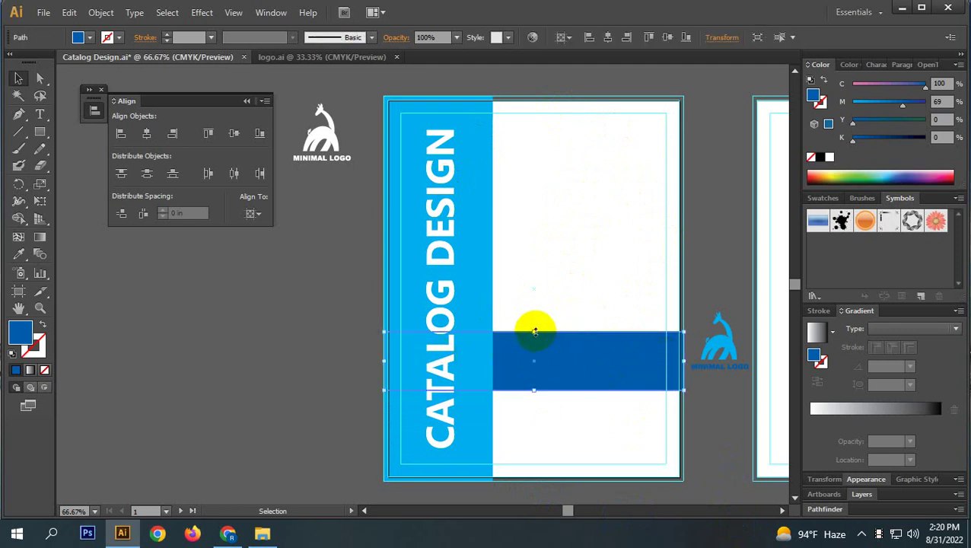
pyautogui.moveTo(535, 331); pyautogui.dragTo(535, 318)
pyautogui.click(709, 466)
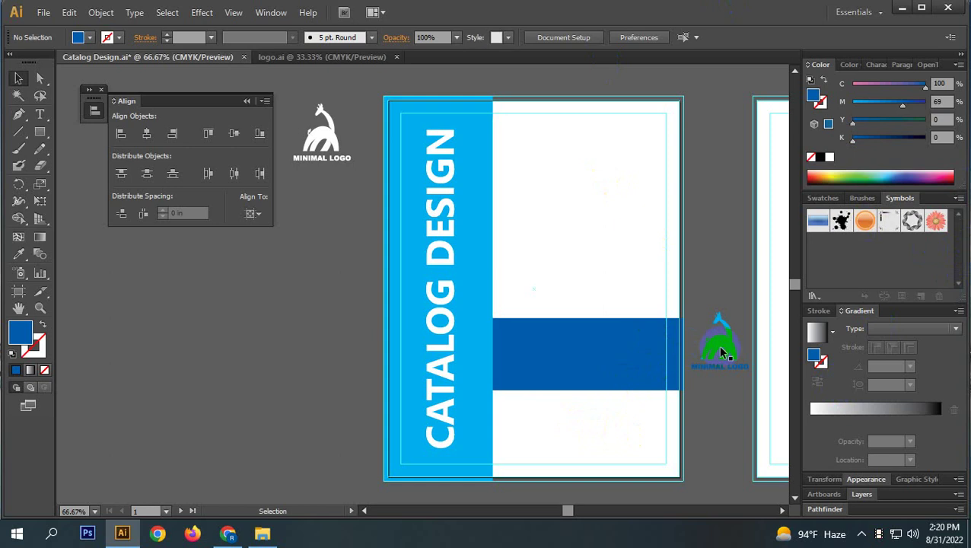
# - Try the colored logo in the cover's upper-right margin corner and park it on the pasteboard beside the cyan strip
pyautogui.moveTo(718, 344); pyautogui.dragTo(635, 149)
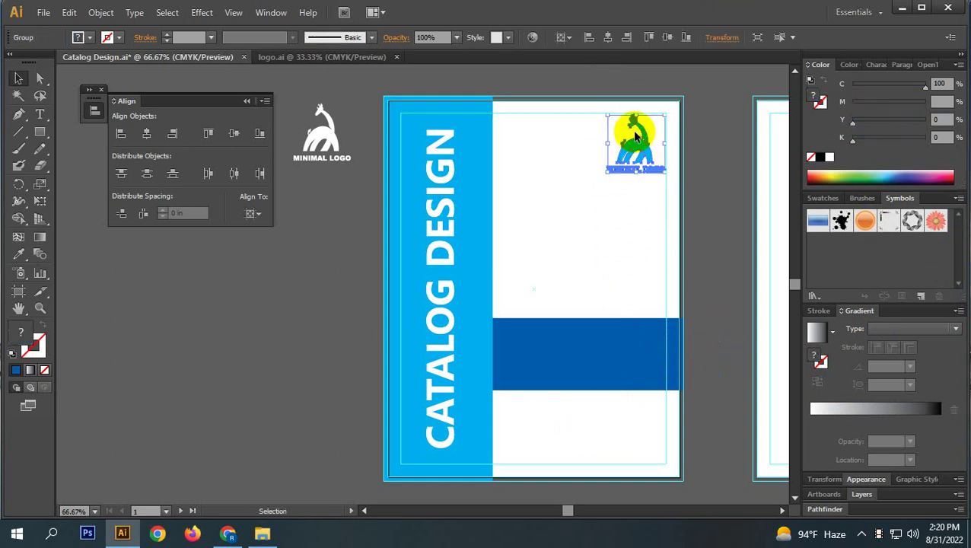
pyautogui.click(698, 282)
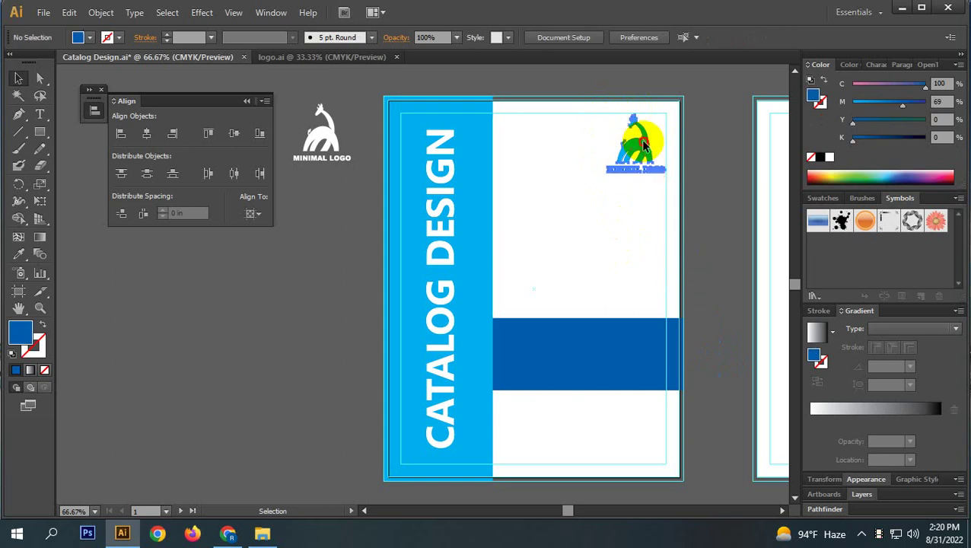
pyautogui.moveTo(634, 146); pyautogui.dragTo(278, 305)
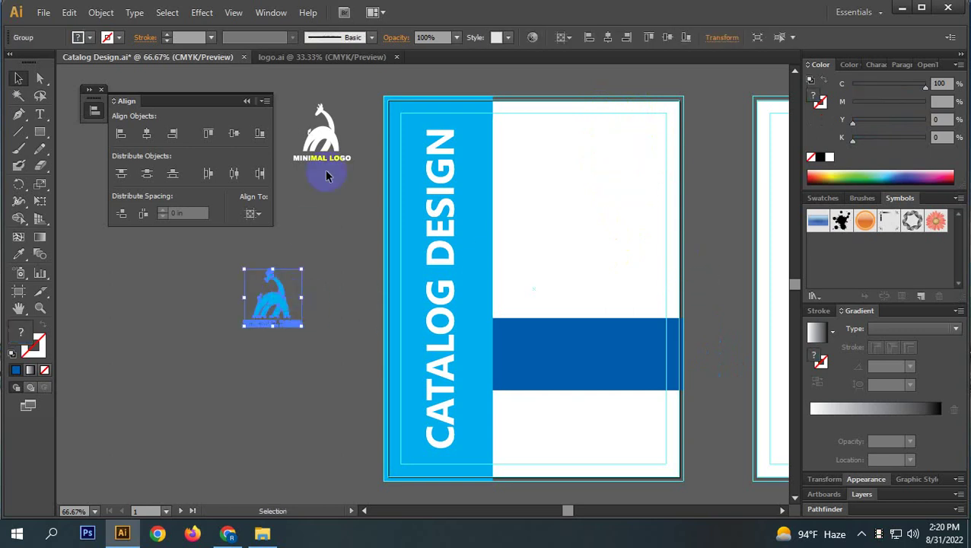
# - Ungroup the white logo and move its MINIMAL LOGO lettering away from the giraffe symbol
pyautogui.click(317, 162)
pyautogui.rightClick(326, 131)
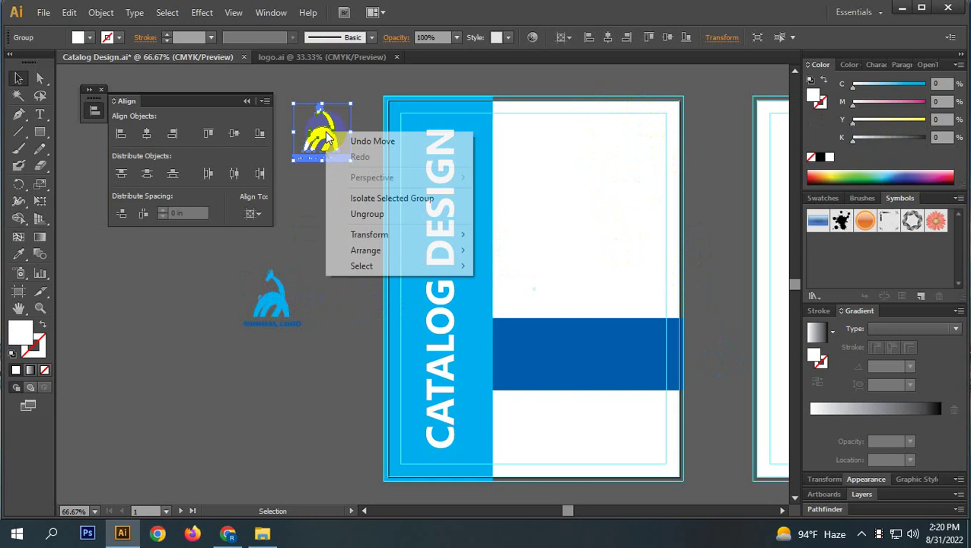
pyautogui.click(371, 229)
pyautogui.click(340, 215)
pyautogui.moveTo(347, 212); pyautogui.dragTo(412, 230)
# - Ungroup the white lettering and place the word LOGO on a second line below MINIMAL
pyautogui.rightClick(407, 231)
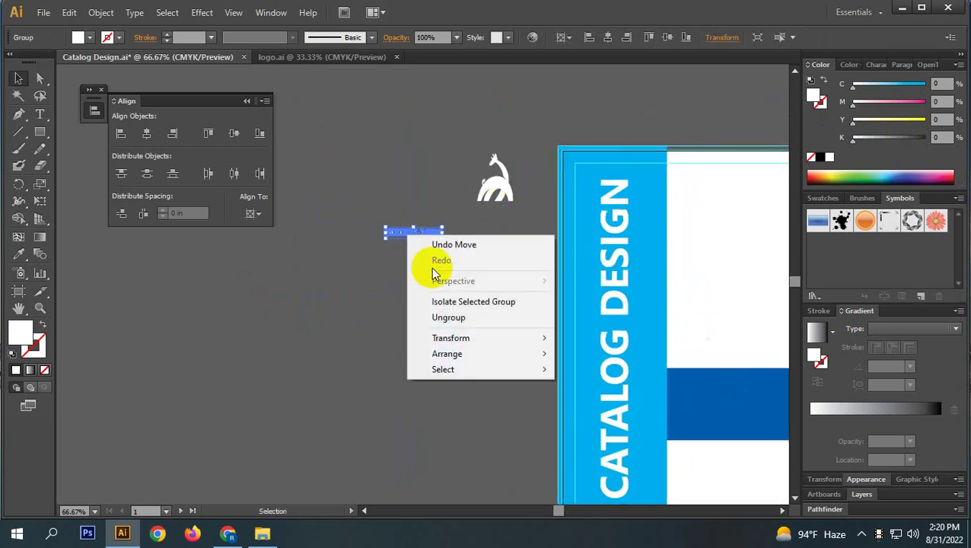
pyautogui.click(432, 319)
pyautogui.click(407, 221)
pyautogui.scroll(2, 407, 221)
pyautogui.moveTo(449, 254); pyautogui.dragTo(365, 277)
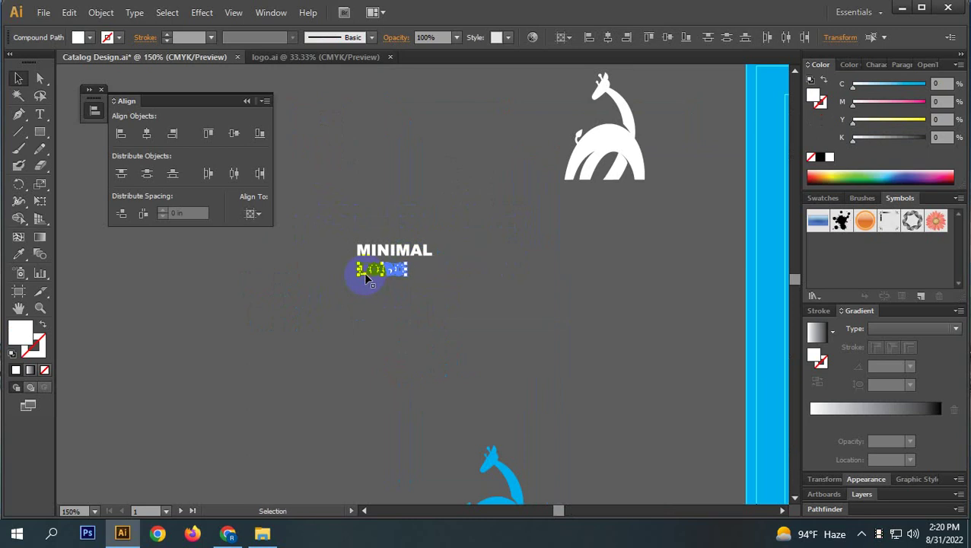
# - Left-align the word LOGO with MINIMAL above it and group the two-line lettering
pyautogui.scroll(3, 368, 266)
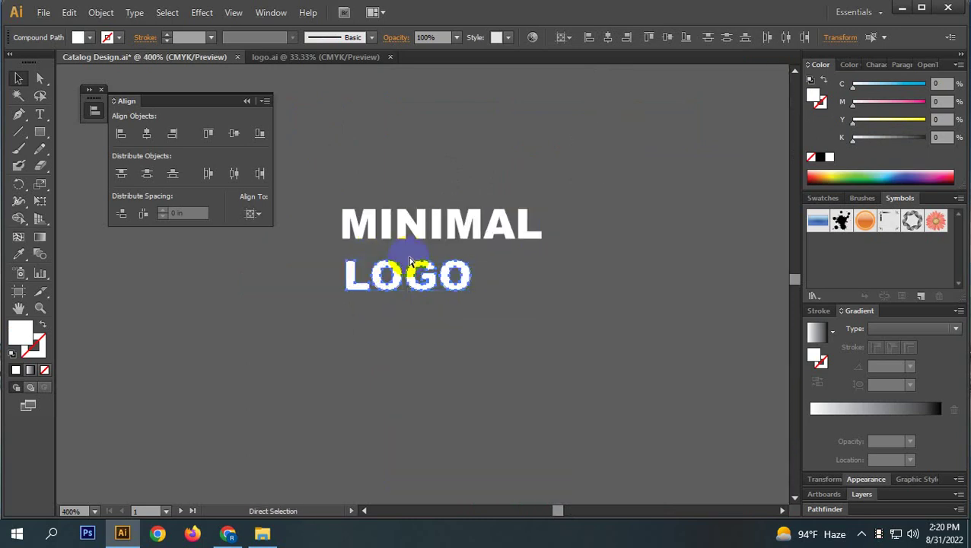
pyautogui.moveTo(568, 205); pyautogui.dragTo(319, 235)
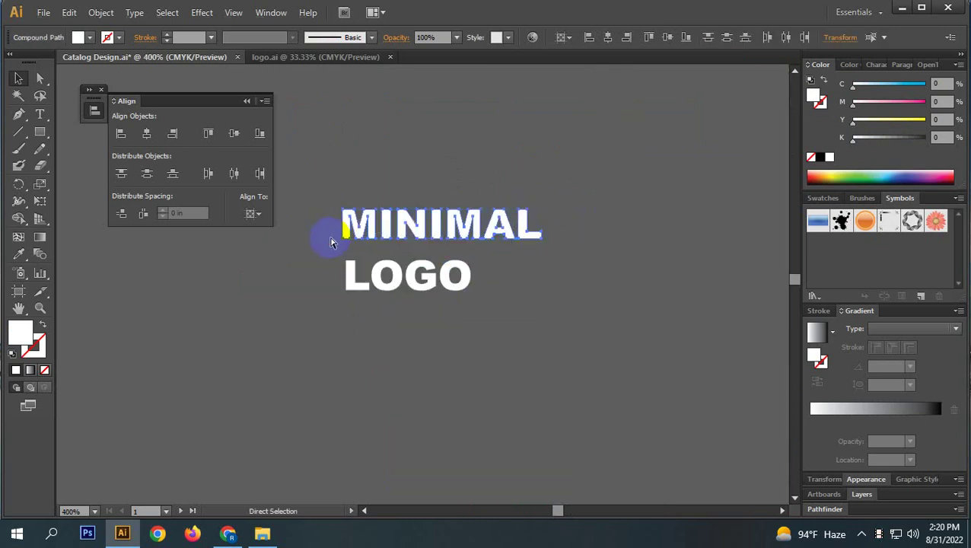
pyautogui.keyDown('shift'); pyautogui.click(379, 277); pyautogui.keyUp('shift')
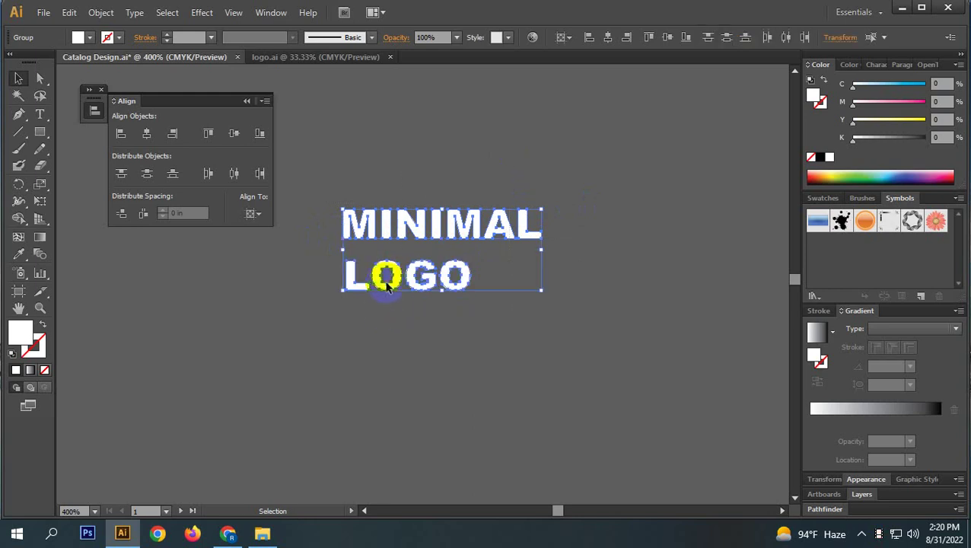
pyautogui.hotkey('ctrl', 'g')
pyautogui.click(589, 37)
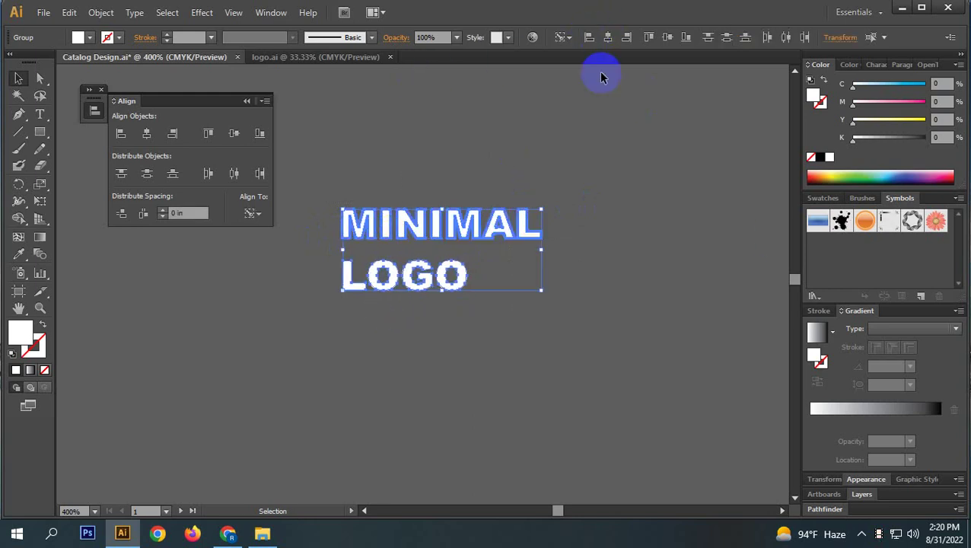
pyautogui.click(563, 272)
# - Move the white giraffe symbol beside the two-line lettering and scale it down to slightly taller than the text
pyautogui.scroll(-3, 563, 272)
pyautogui.moveTo(705, 162); pyautogui.dragTo(523, 225)
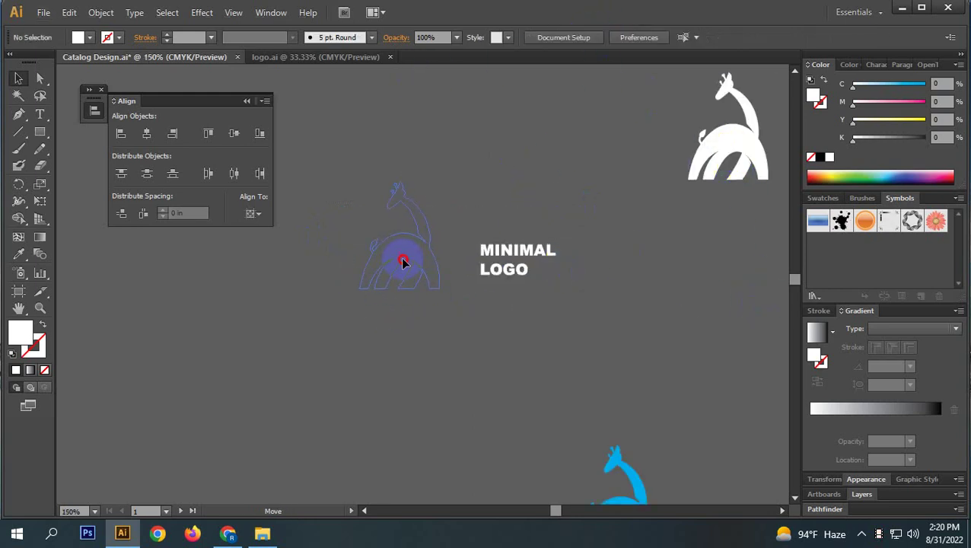
pyautogui.moveTo(403, 262); pyautogui.dragTo(423, 260)
pyautogui.moveTo(461, 179); pyautogui.dragTo(460, 261)
pyautogui.moveTo(590, 238); pyautogui.dragTo(407, 306)
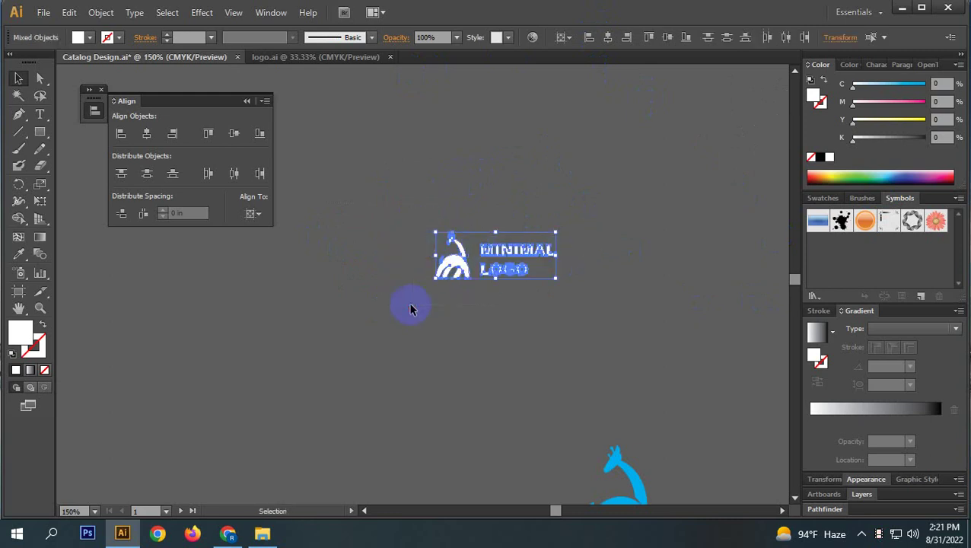
# - Align the bottom edge of the giraffe symbol to the lettering and group both into one horizontal logo
pyautogui.click(421, 310)
pyautogui.scroll(3, 468, 274)
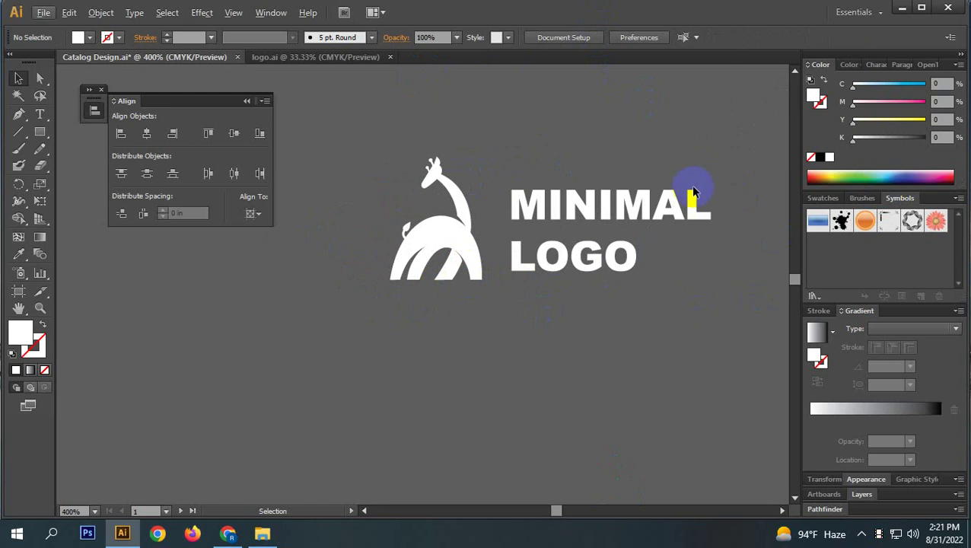
pyautogui.click(580, 312)
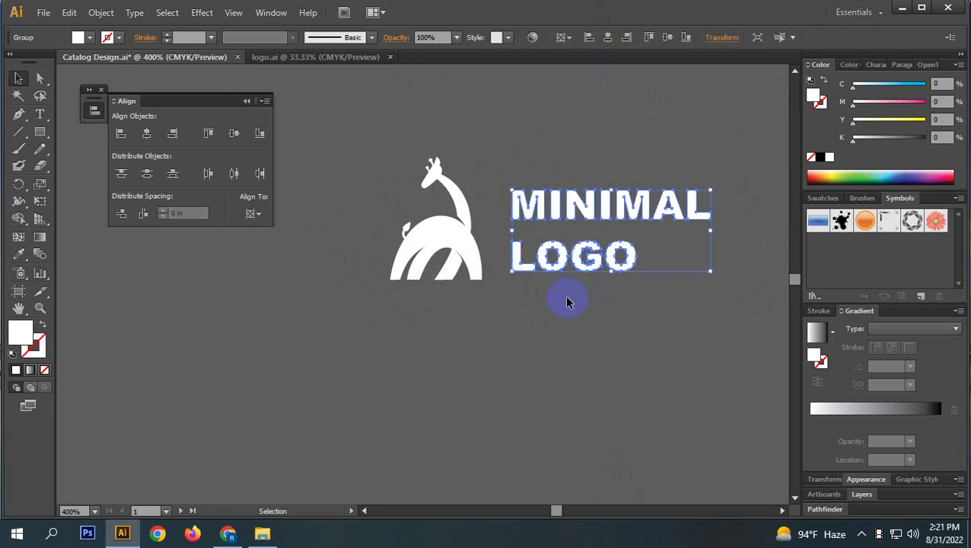
pyautogui.keyDown('shift'); pyautogui.click(466, 260); pyautogui.keyUp('shift')
pyautogui.click(552, 258)
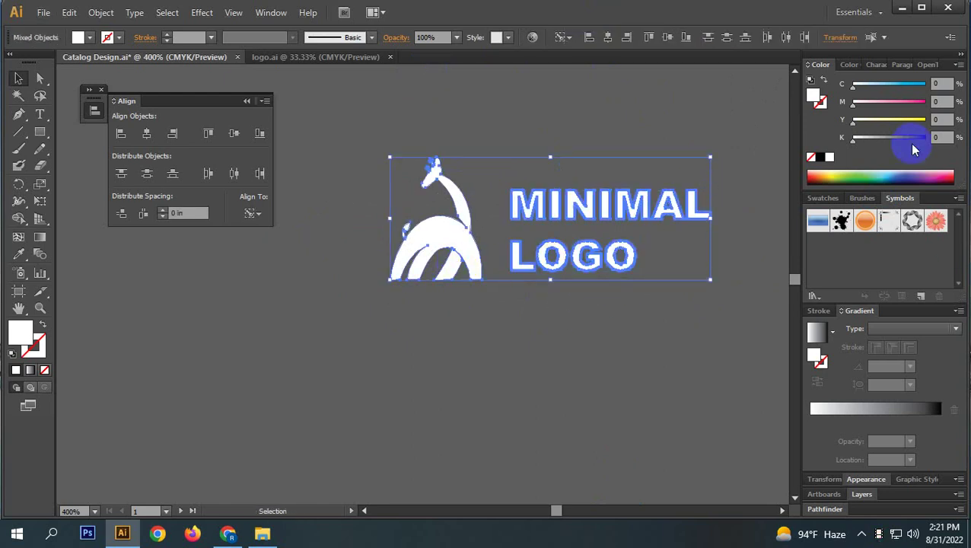
pyautogui.click(683, 43)
pyautogui.click(679, 445)
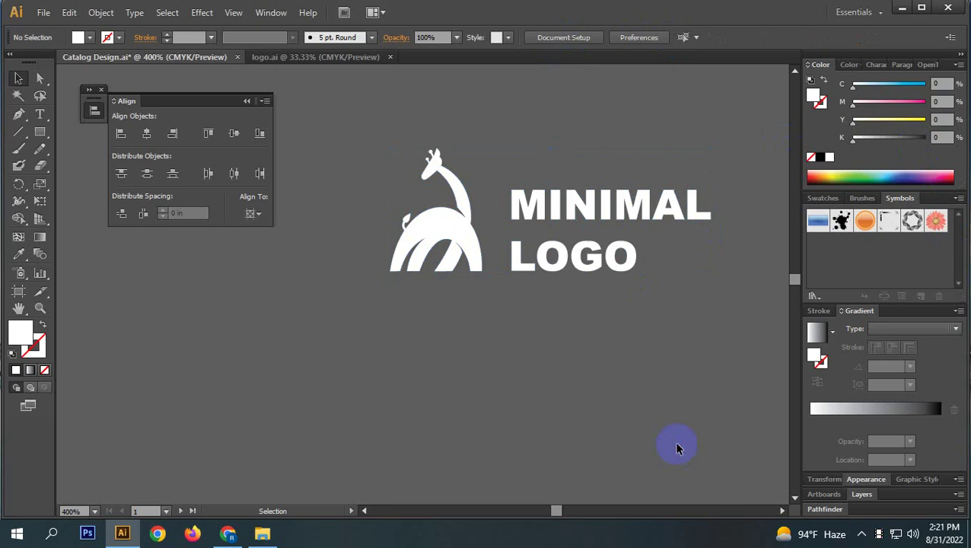
pyautogui.scroll(-1, 638, 194)
pyautogui.moveTo(688, 163); pyautogui.dragTo(376, 309)
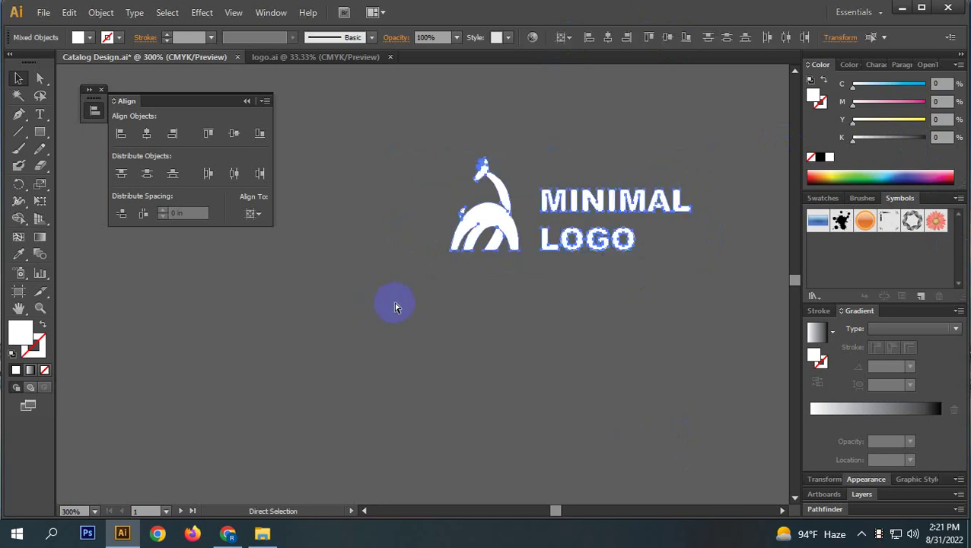
pyautogui.hotkey('ctrl', 'g')
pyautogui.press('v')
# - Place the horizontal white logo on the cover's dark blue band, enlarge it to fill most of the band, and center it
pyautogui.scroll(-4, 481, 336)
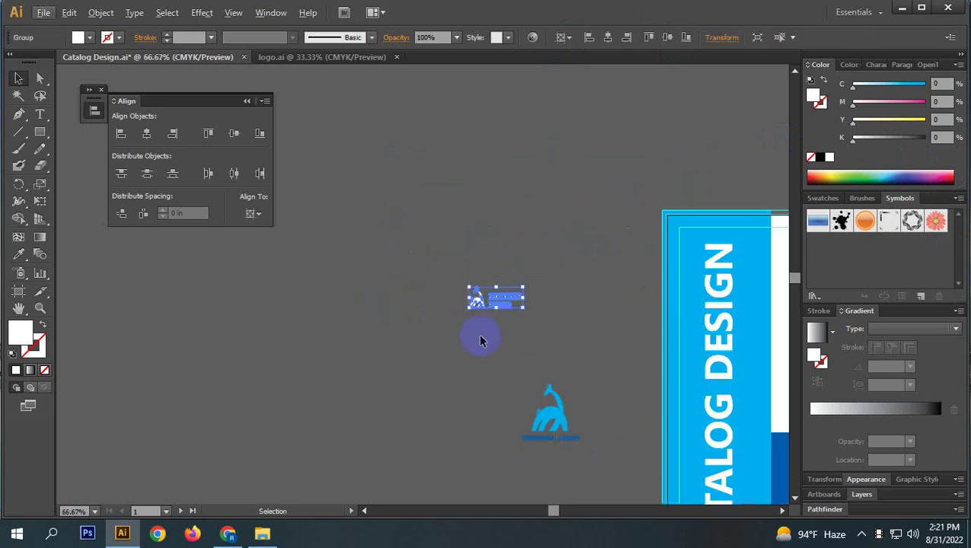
pyautogui.moveTo(563, 369); pyautogui.dragTo(263, 312)
pyautogui.moveTo(200, 239); pyautogui.dragTo(720, 384)
pyautogui.scroll(2, 542, 405)
pyautogui.scroll(-1, 651, 376)
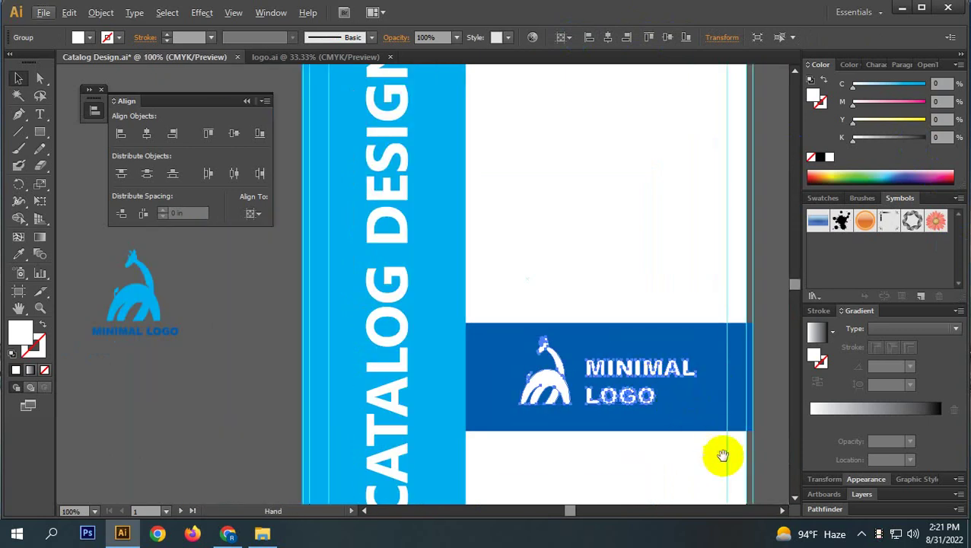
pyautogui.scroll(-2, 721, 455)
pyautogui.hscroll(2, 567, 443)
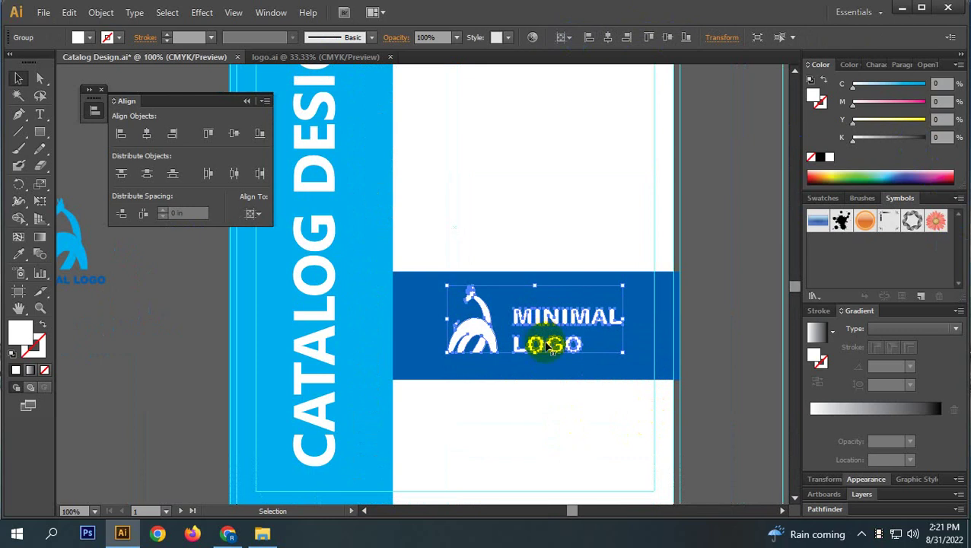
pyautogui.moveTo(545, 344); pyautogui.dragTo(547, 344)
pyautogui.click(557, 422)
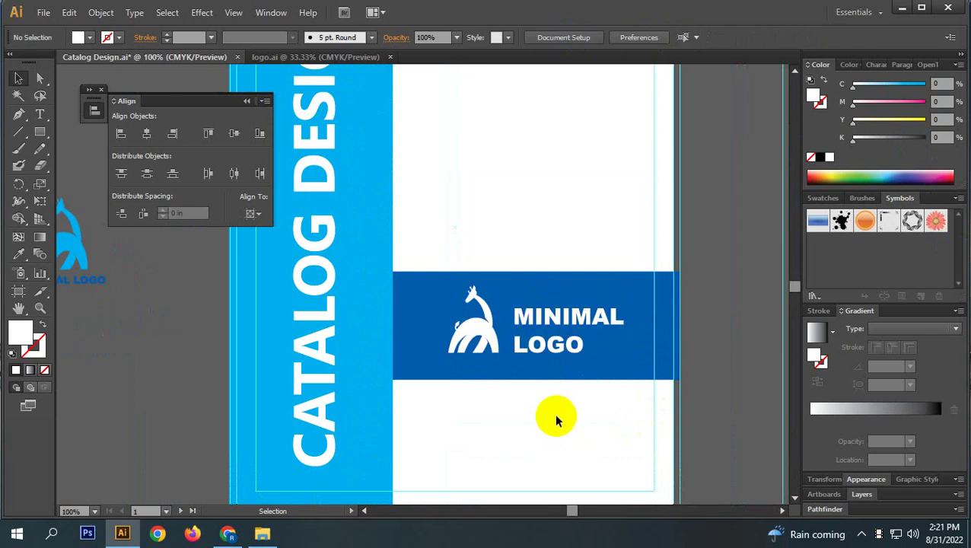
pyautogui.hotkey('ctrl', '-')
pyautogui.hotkey('ctrl', '-')
pyautogui.scroll(-2, 622, 411)
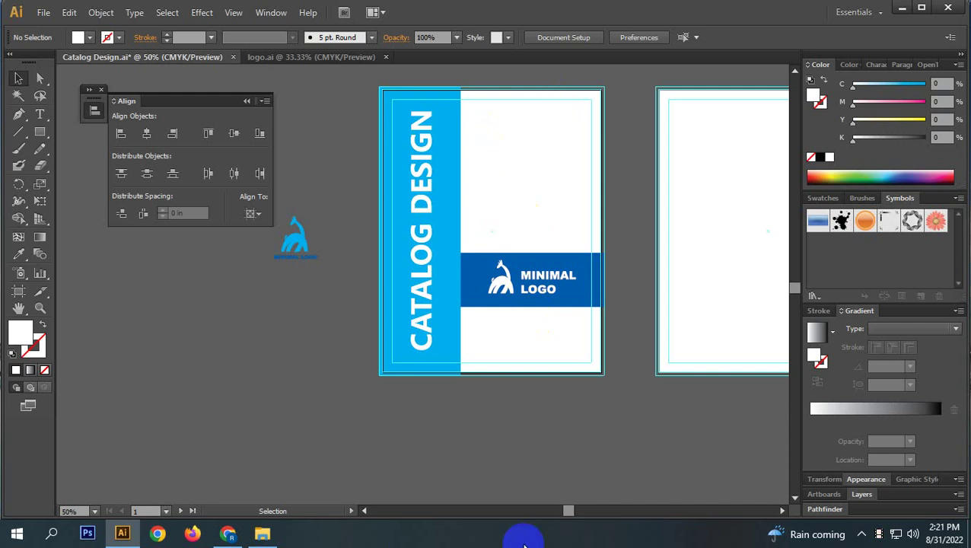
# - Switch to Chrome and search Google Images for "real estate" in a new tab
pyautogui.click(157, 532)
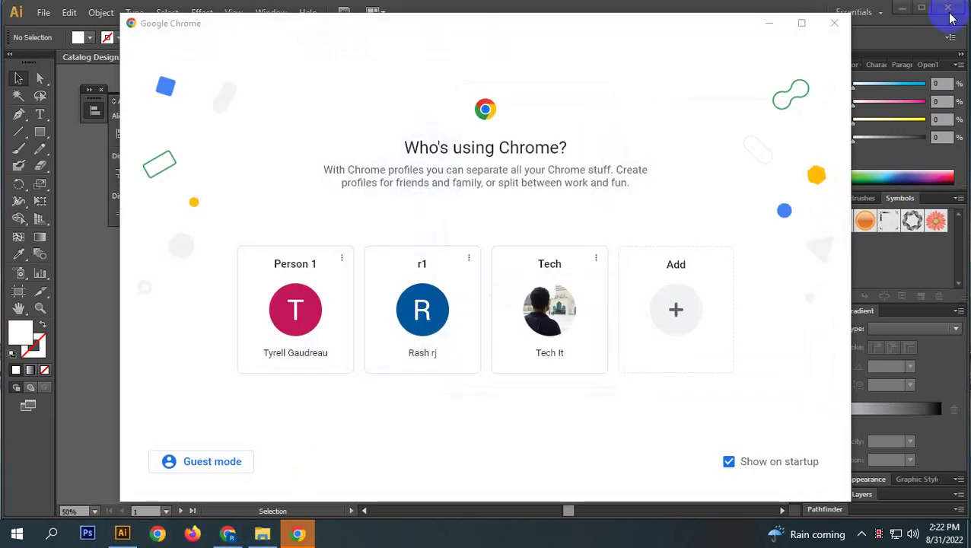
pyautogui.click(835, 22)
pyautogui.click(228, 533)
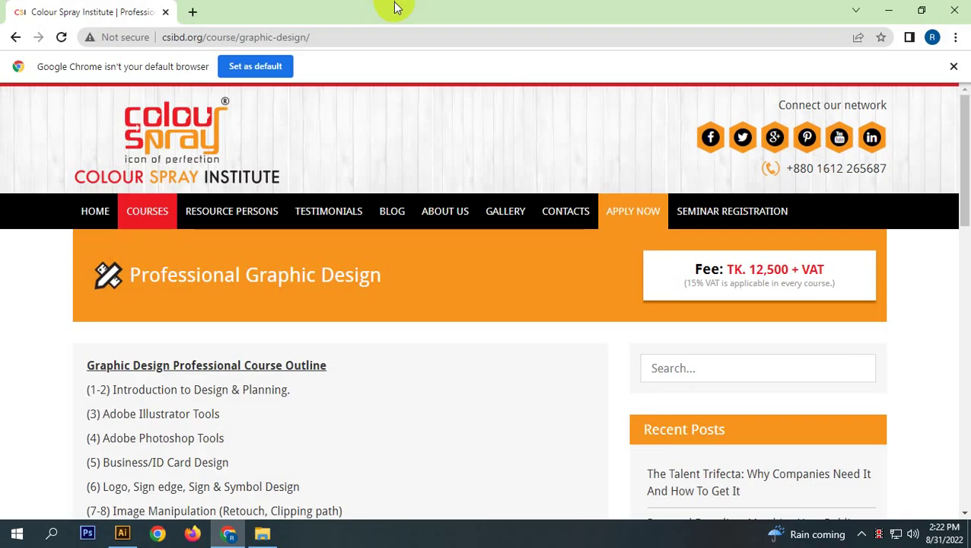
pyautogui.click(191, 12)
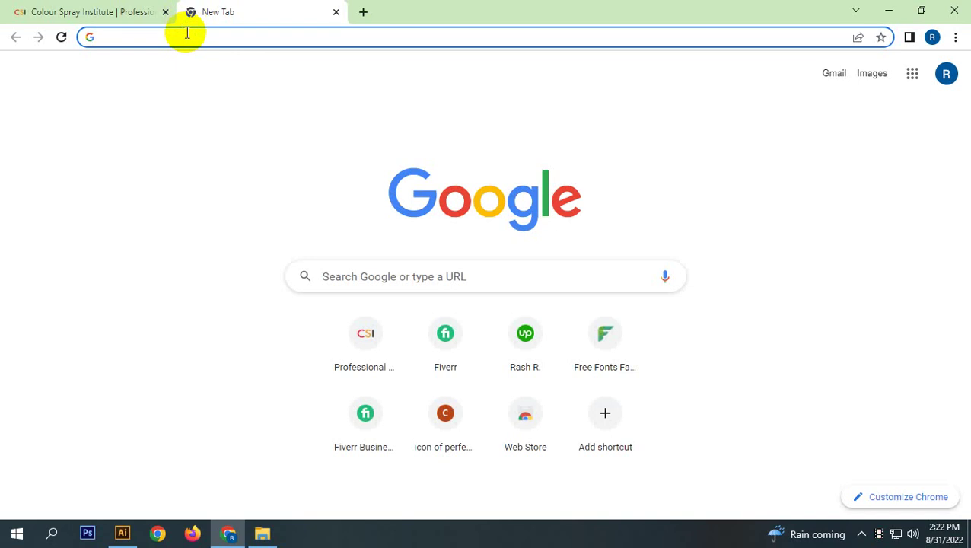
pyautogui.write('rea')
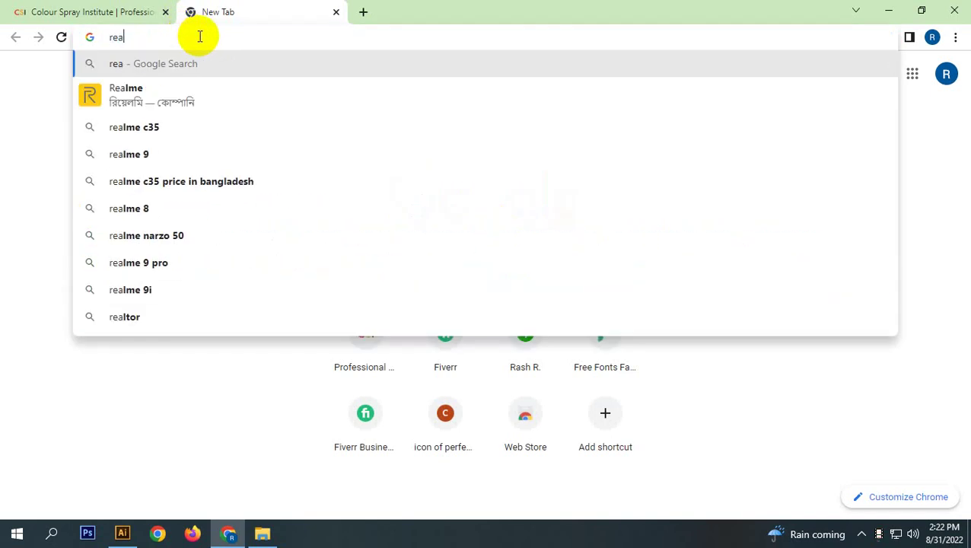
pyautogui.write('l')
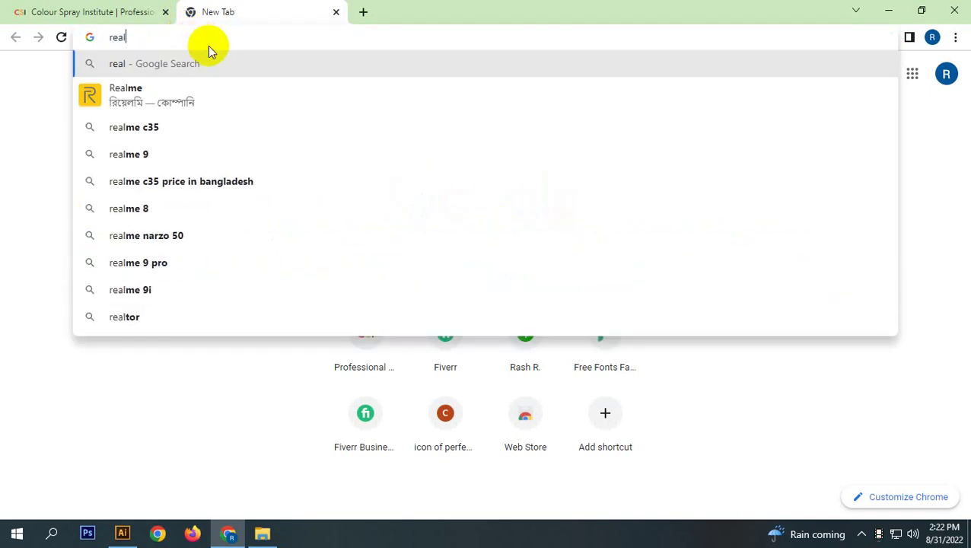
pyautogui.write('e')
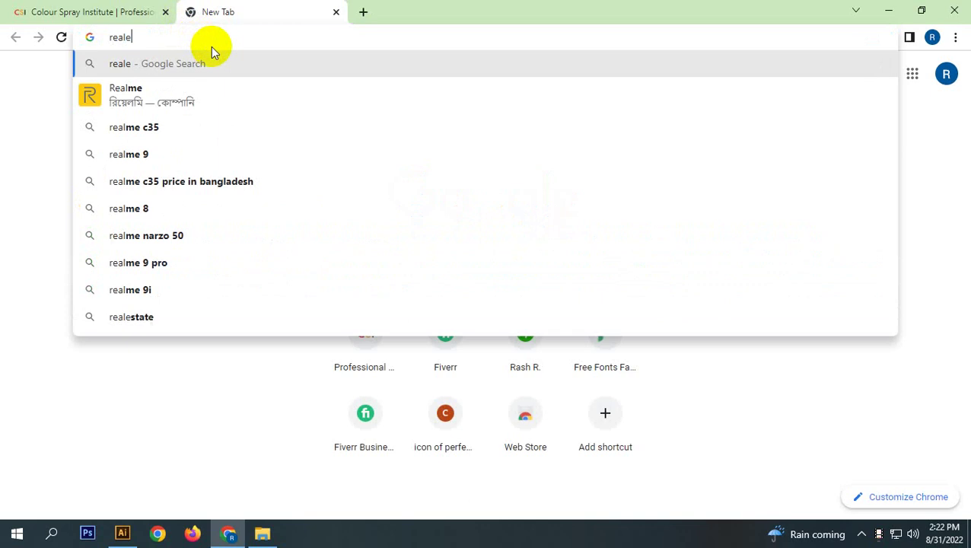
pyautogui.write('s')
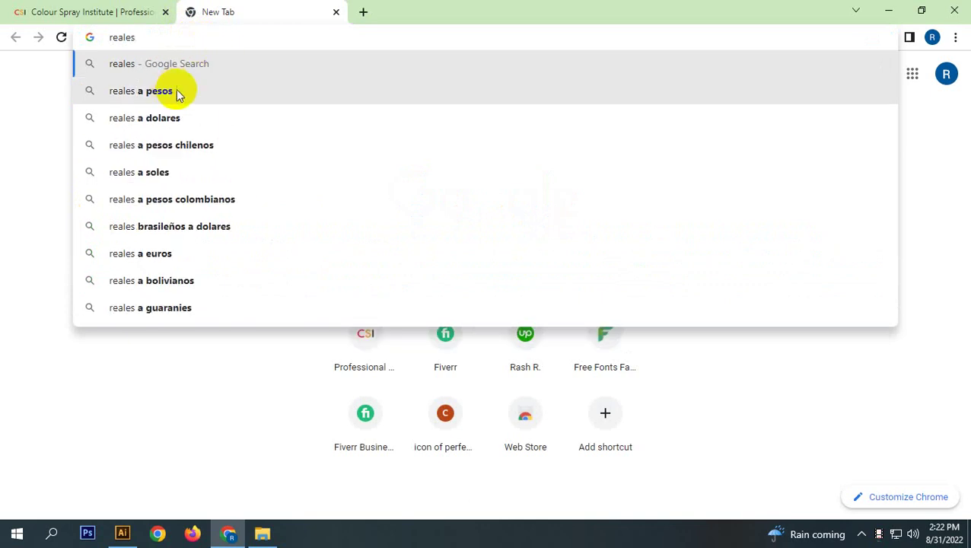
pyautogui.write('te')
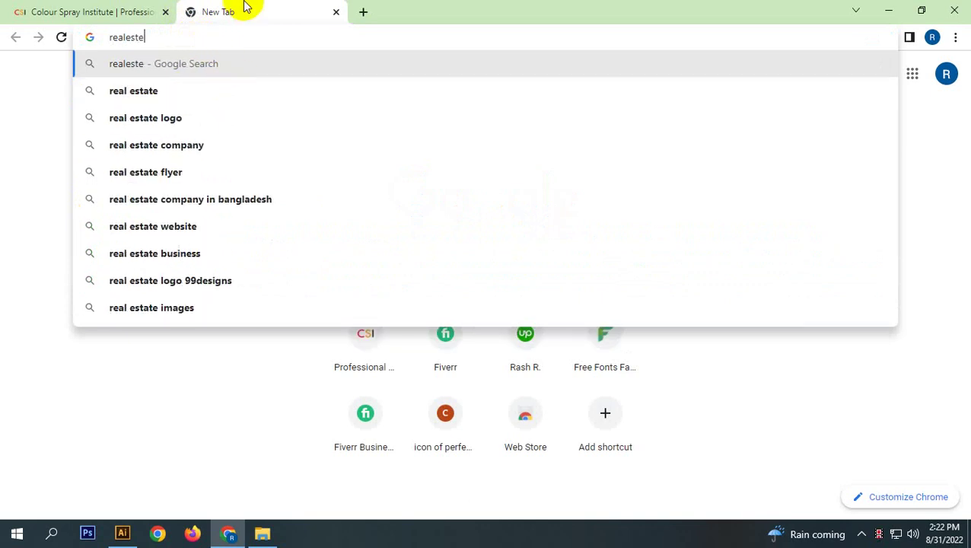
pyautogui.click(166, 92)
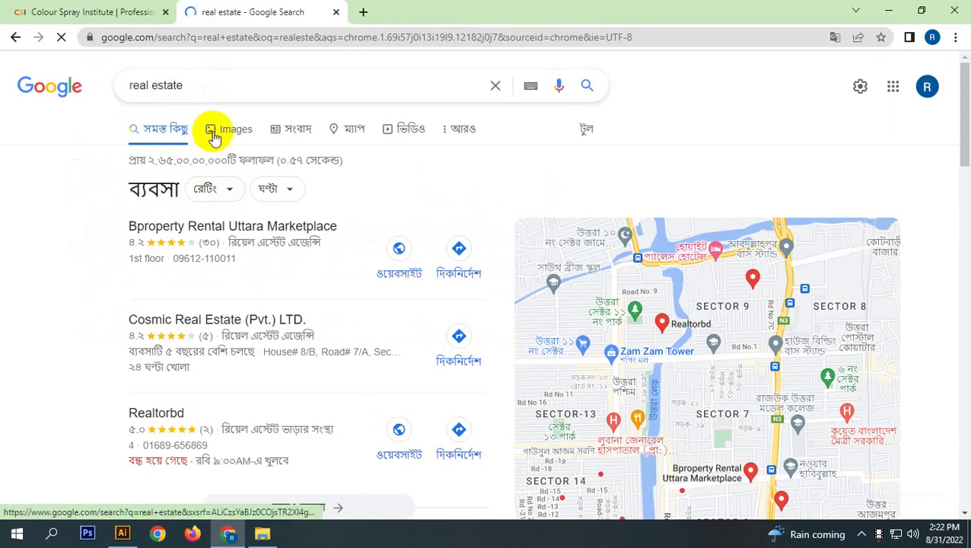
pyautogui.click(237, 131)
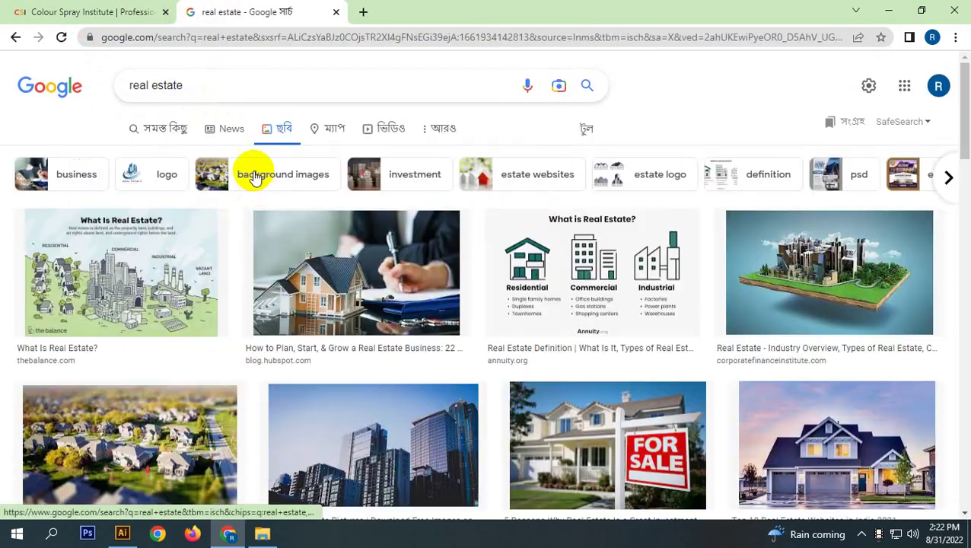
# - Save the photo of a suited man holding a house model to the Downloads folder as a JPEG image
pyautogui.scroll(-2, 392, 228)
pyautogui.scroll(-3, 392, 233)
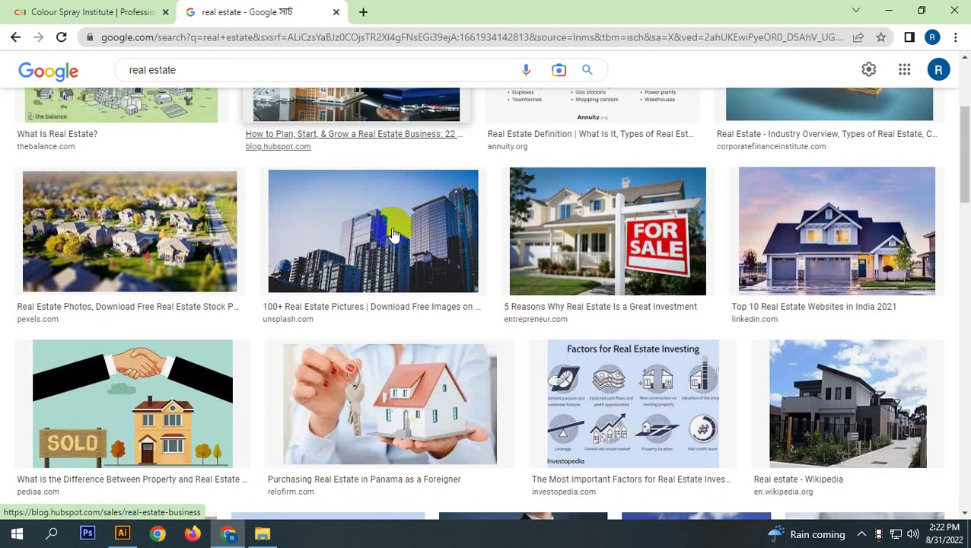
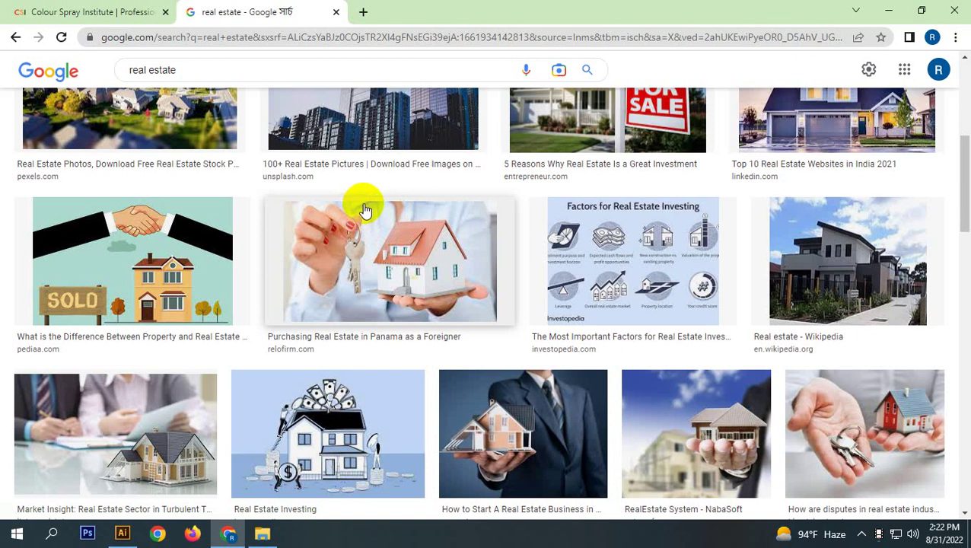
pyautogui.click(525, 407)
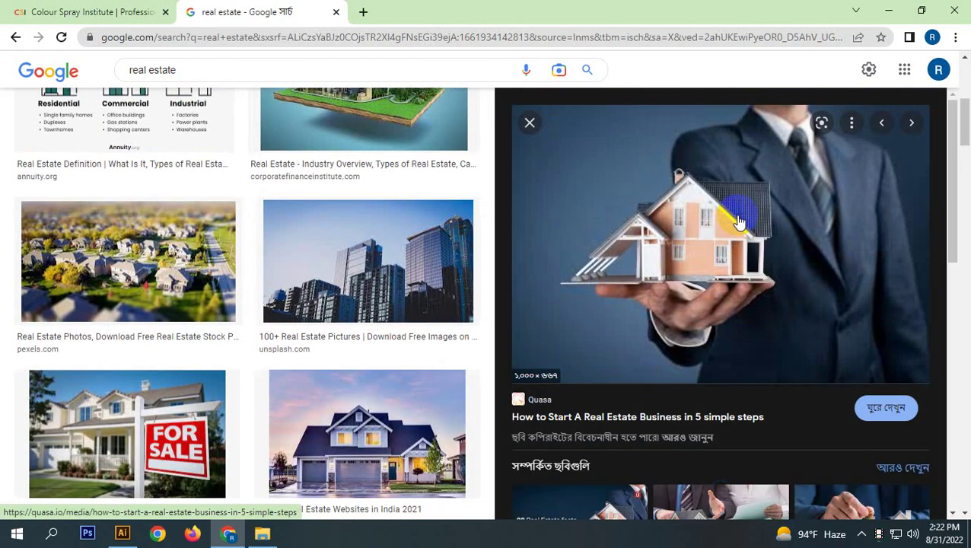
pyautogui.rightClick(738, 221)
pyautogui.click(777, 364)
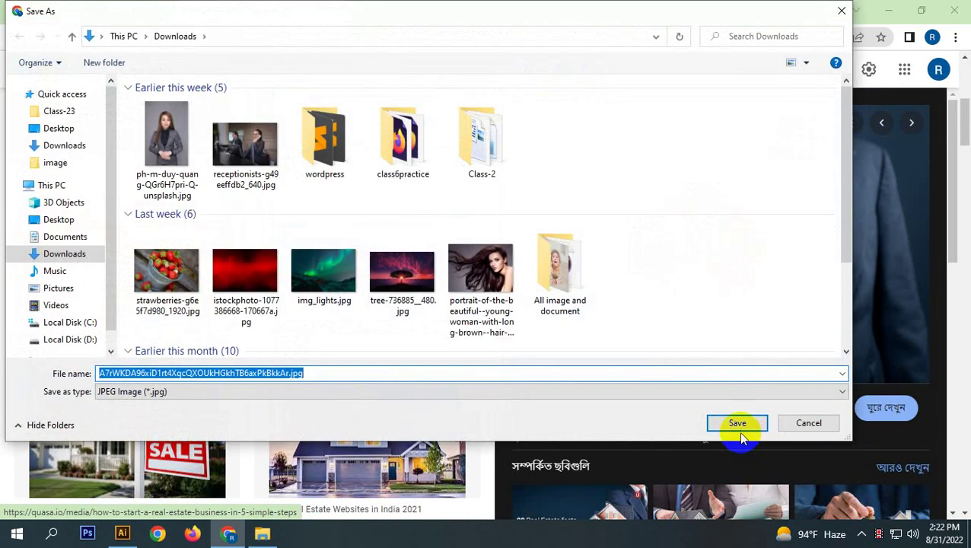
pyautogui.click(737, 426)
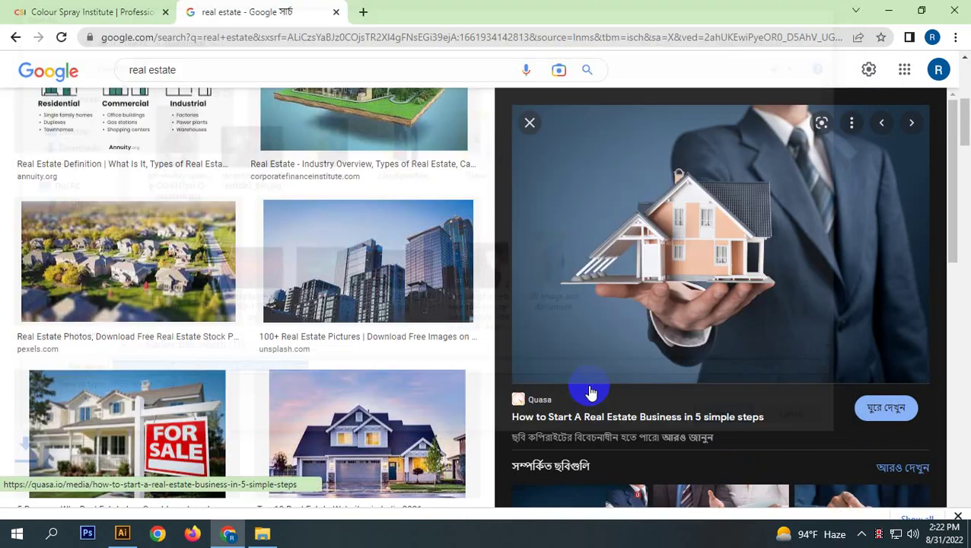
# - Find the photo of a handshake above a house model and save it to Downloads as Real-Estate-Industry-in-Hyderabad.webp
pyautogui.scroll(-10, 274, 364)
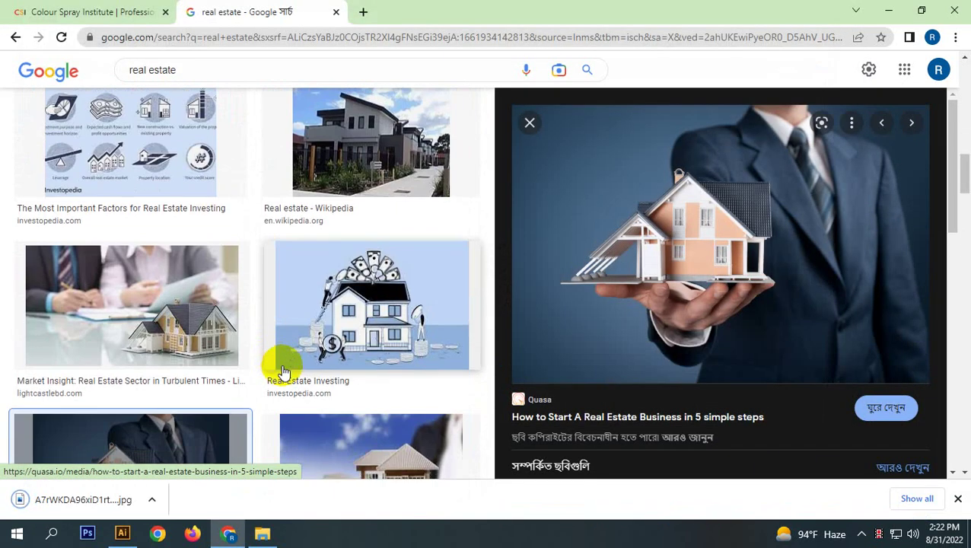
pyautogui.scroll(-4, 283, 371)
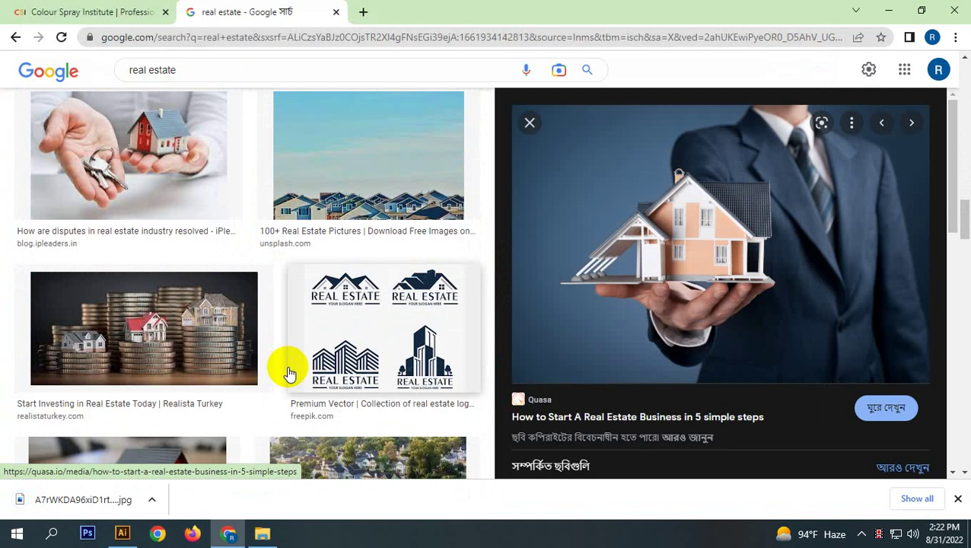
pyautogui.scroll(-10, 287, 373)
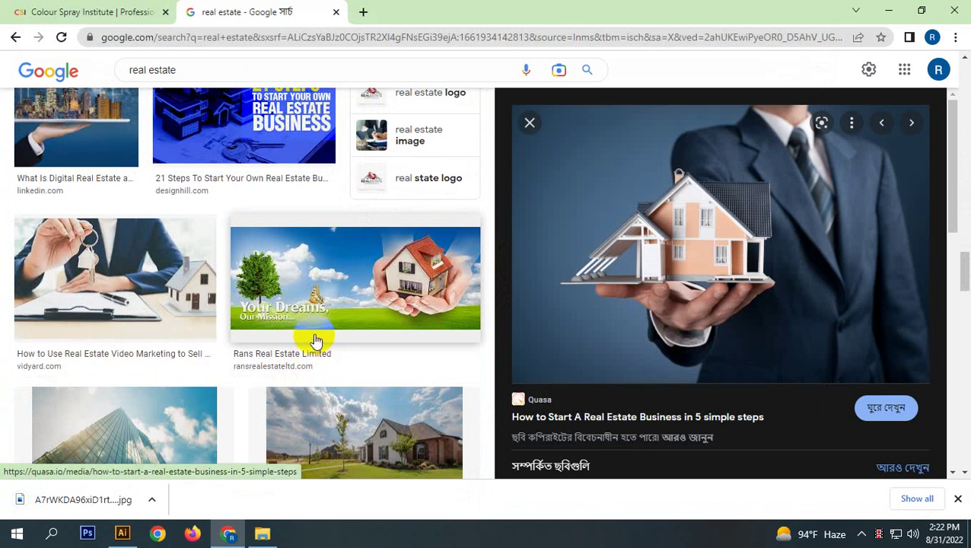
pyautogui.scroll(-1, 222, 253)
pyautogui.scroll(-3, 222, 254)
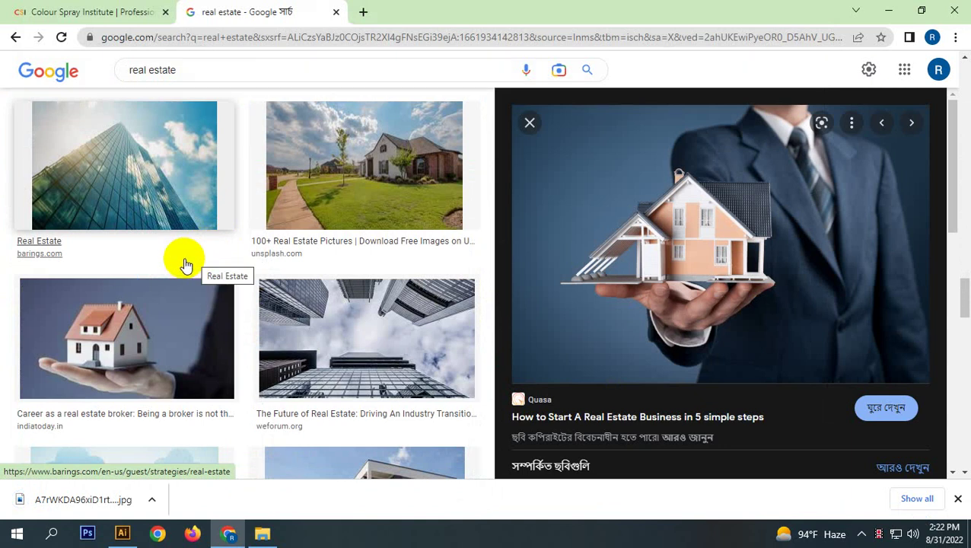
pyautogui.scroll(-2, 333, 272)
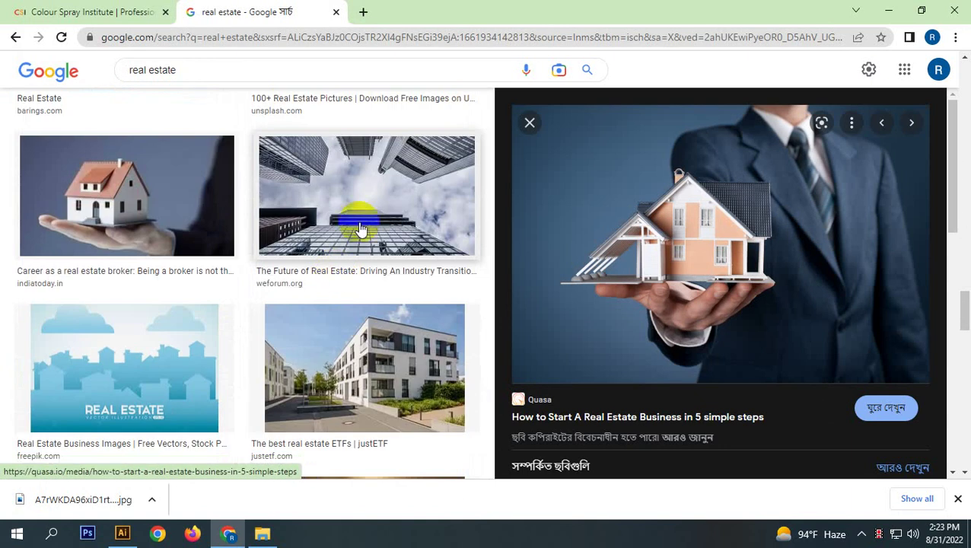
pyautogui.scroll(-5, 321, 221)
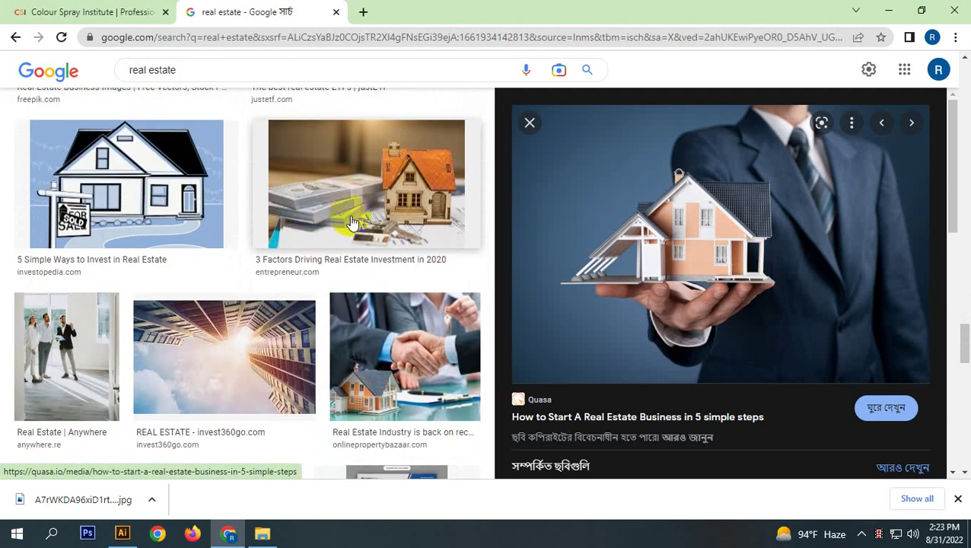
pyautogui.click(401, 398)
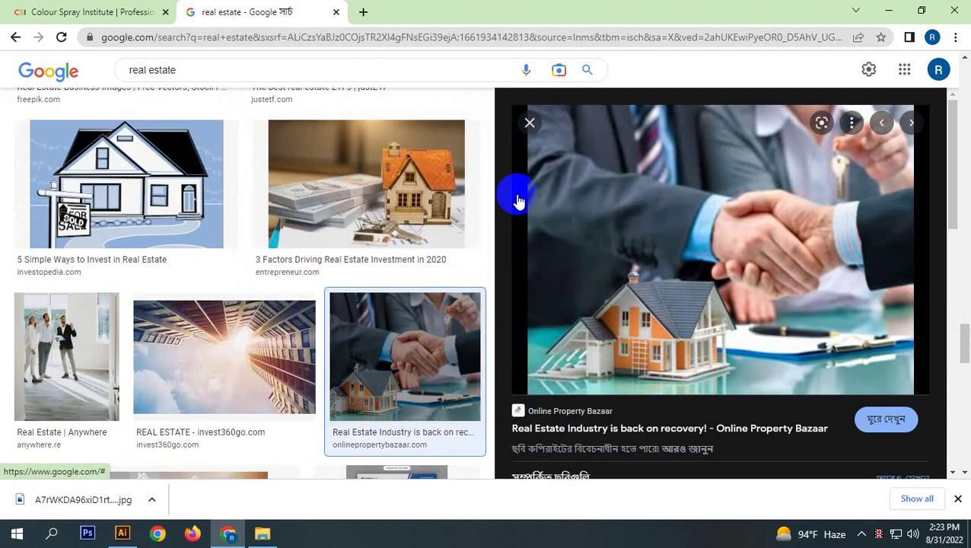
pyautogui.rightClick(802, 240)
pyautogui.click(872, 409)
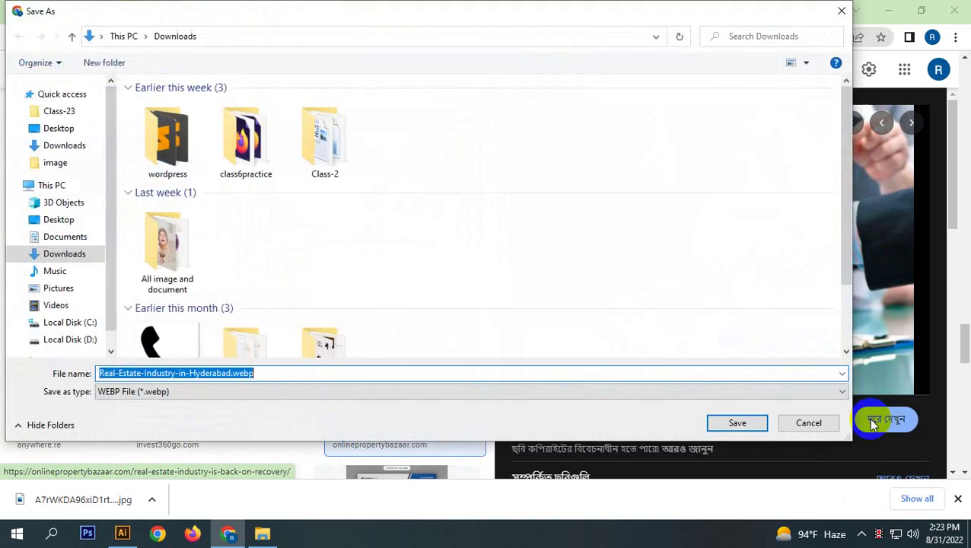
pyautogui.click(737, 423)
# - Save the photo of the orange-roofed house model beside stacks of money to the Downloads folder
pyautogui.rightClick(365, 203)
pyautogui.click(330, 197)
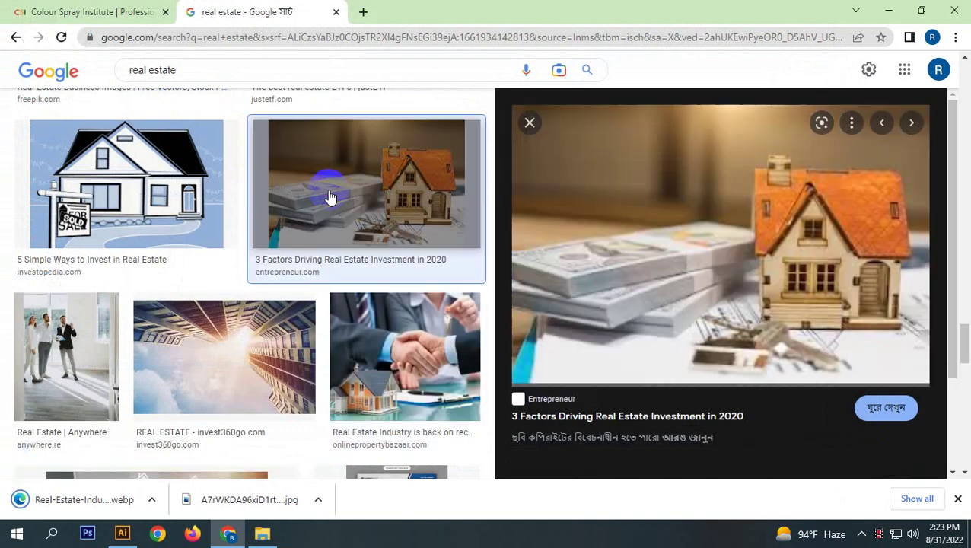
pyautogui.rightClick(698, 213)
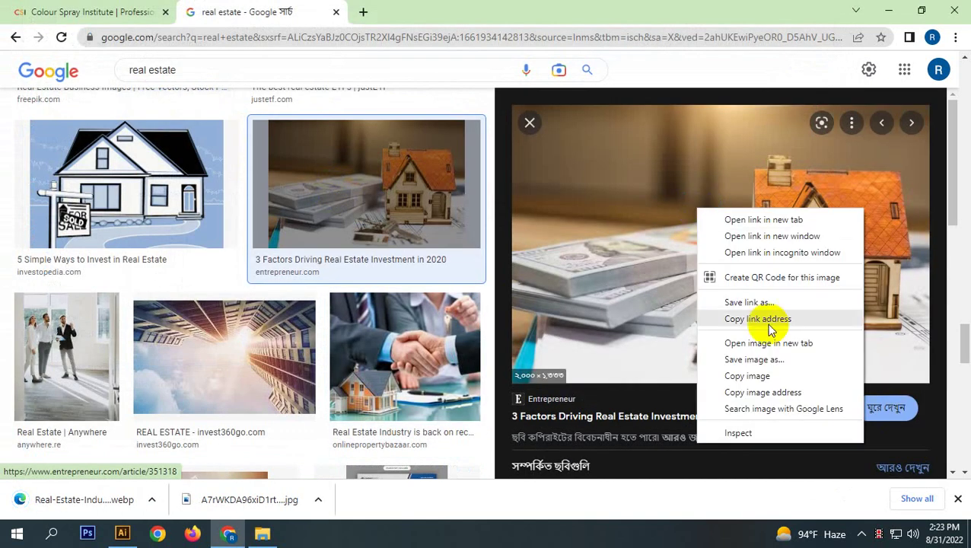
pyautogui.click(763, 359)
pyautogui.click(722, 424)
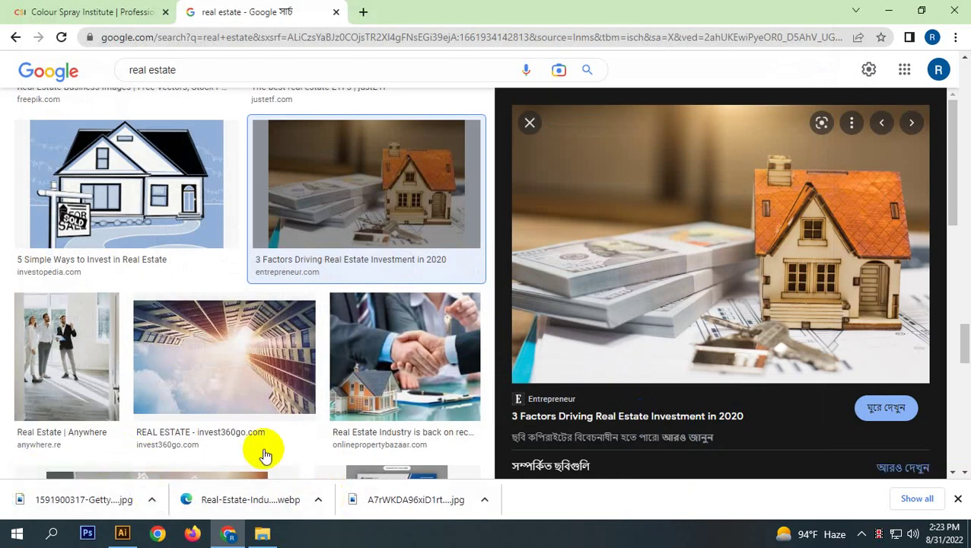
# - Return to the handshake photo's preview and copy the image to the clipboard
pyautogui.click(14, 38)
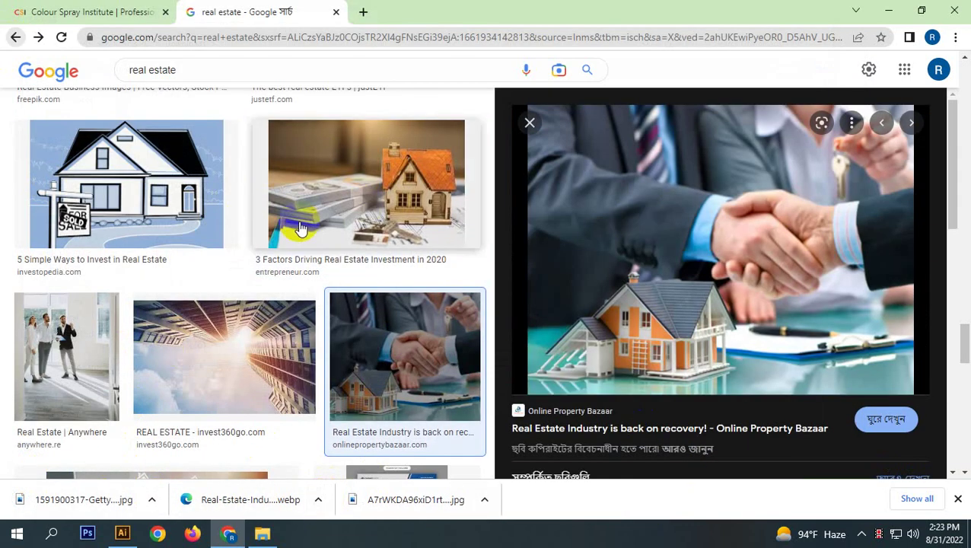
pyautogui.rightClick(644, 216)
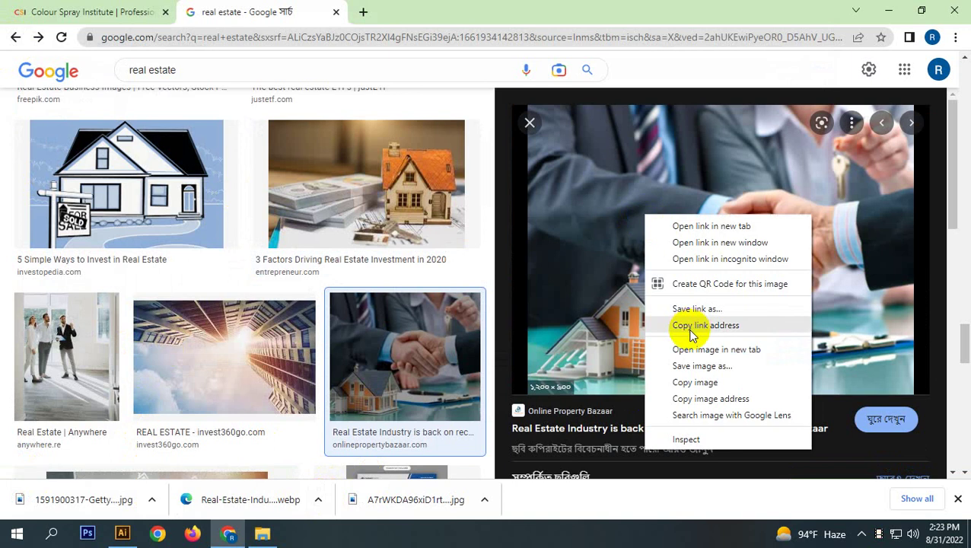
pyautogui.click(694, 383)
# - Show the downloads in their folder and place the orange-roofed house and suited-man JPEGs into the Illustrator catalog document
pyautogui.click(151, 500)
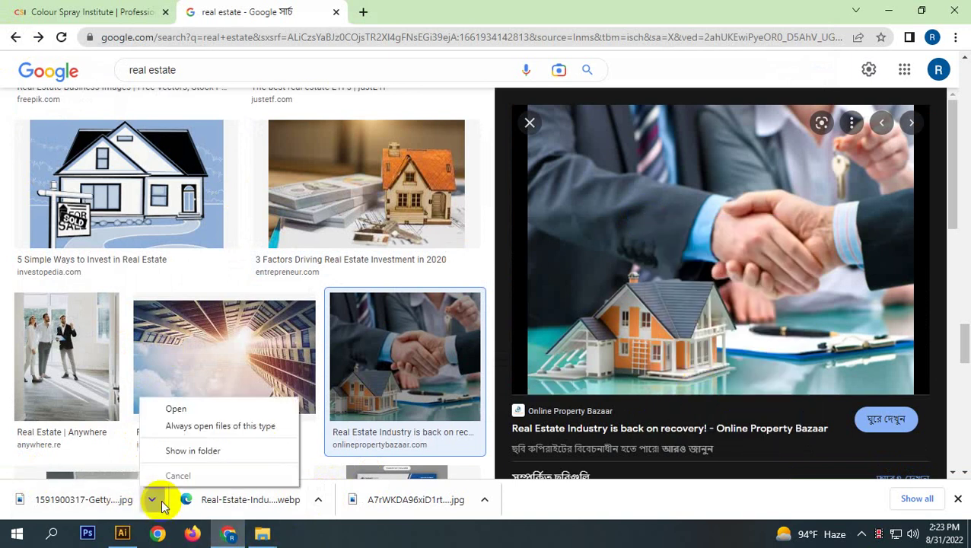
pyautogui.click(174, 451)
pyautogui.click(475, 267)
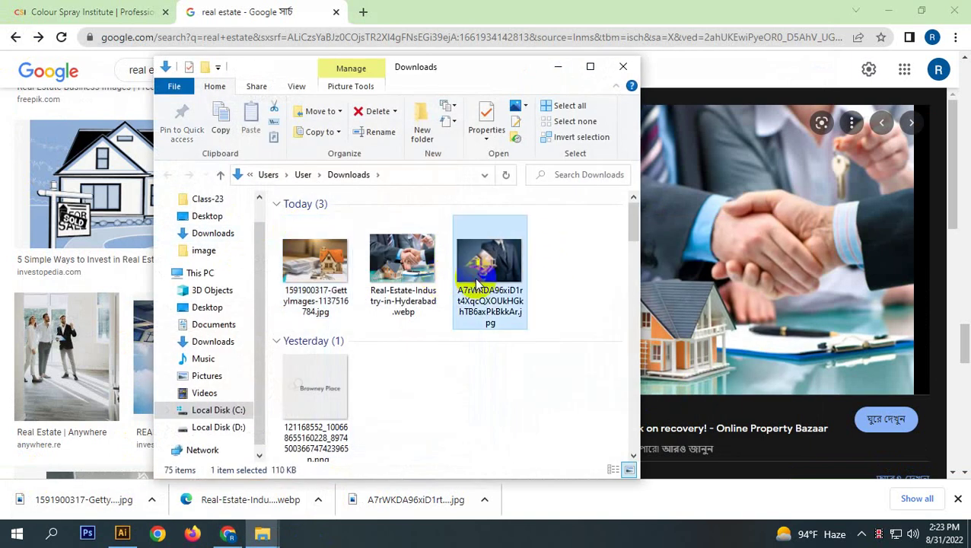
pyautogui.keyDown('ctrl'); pyautogui.click(327, 270); pyautogui.keyUp('ctrl')
pyautogui.moveTo(327, 270); pyautogui.dragTo(259, 376)
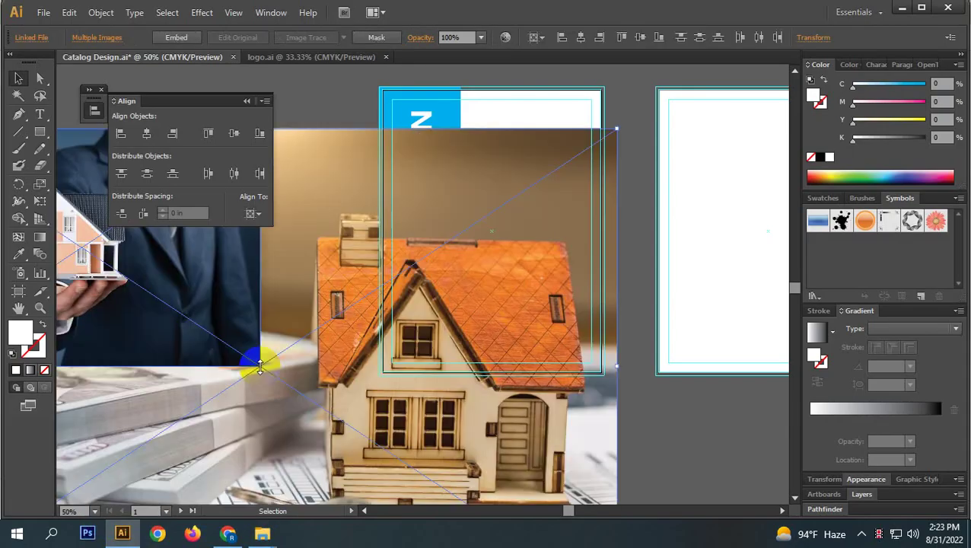
# - Move the two placed photos onto the empty canvas beside the cover artboard and embed them
pyautogui.scroll(-4, 331, 349)
pyautogui.moveTo(331, 344); pyautogui.dragTo(188, 368)
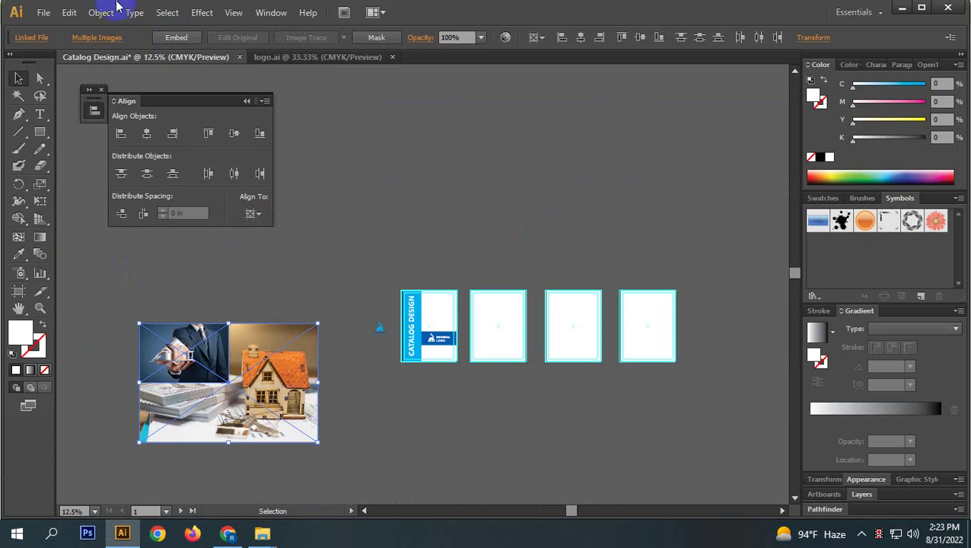
pyautogui.click(175, 37)
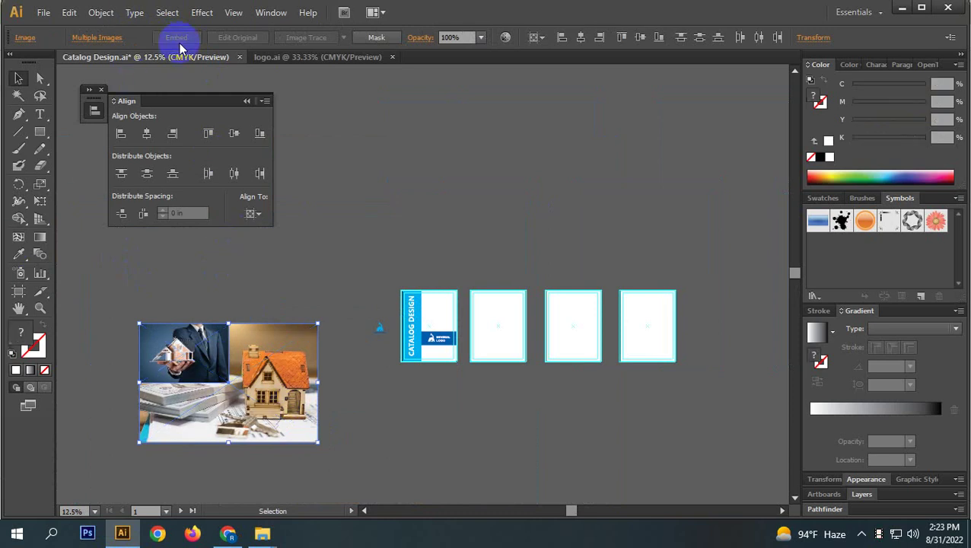
pyautogui.click(382, 396)
# - Paste the copied handshake photo into the document and move it below the artboards
pyautogui.moveTo(429, 447); pyautogui.dragTo(414, 368)
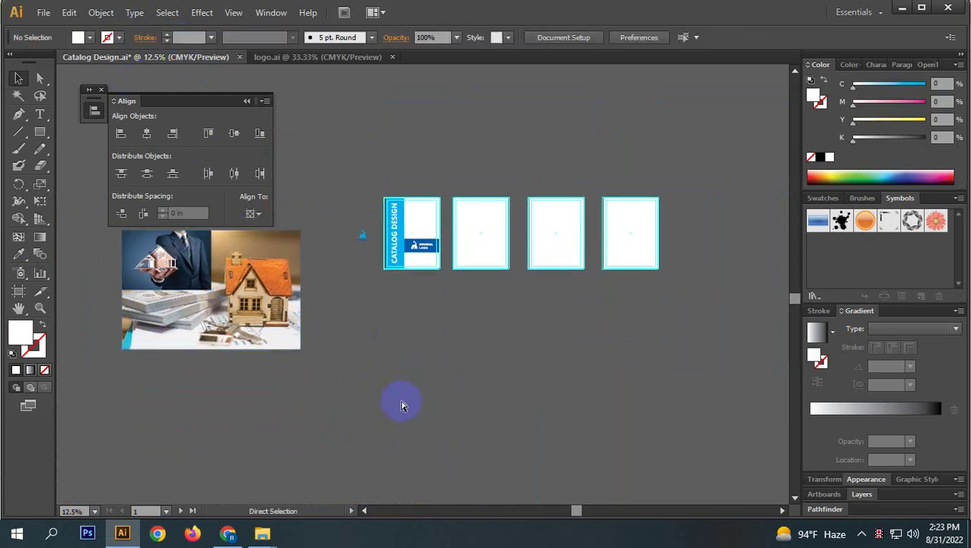
pyautogui.hotkey('ctrl', 'v')
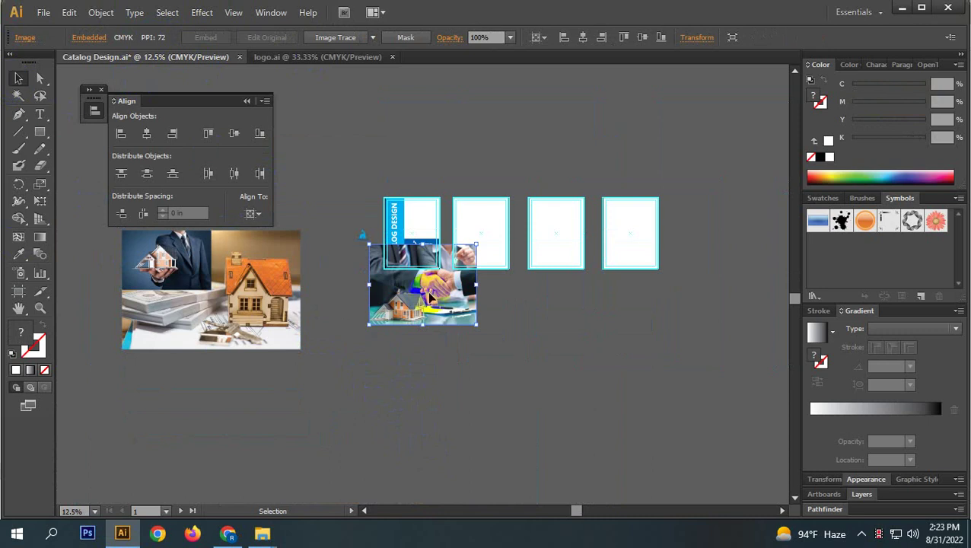
pyautogui.moveTo(430, 298); pyautogui.dragTo(387, 358)
pyautogui.click(481, 418)
# - Move the suited-man photo over the upper part of the cover artboard
pyautogui.scroll(2, 382, 310)
pyautogui.moveTo(304, 313); pyautogui.dragTo(433, 347)
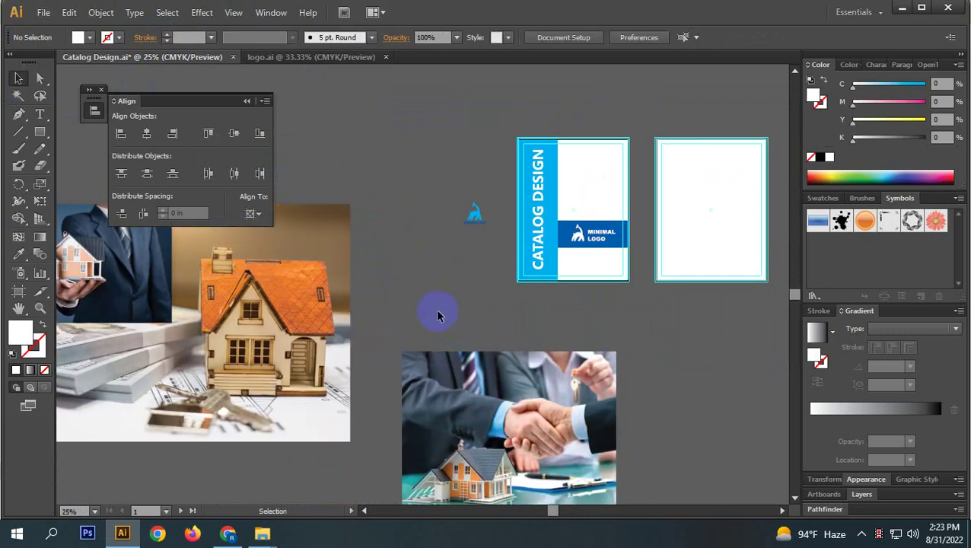
pyautogui.moveTo(111, 293); pyautogui.dragTo(607, 211)
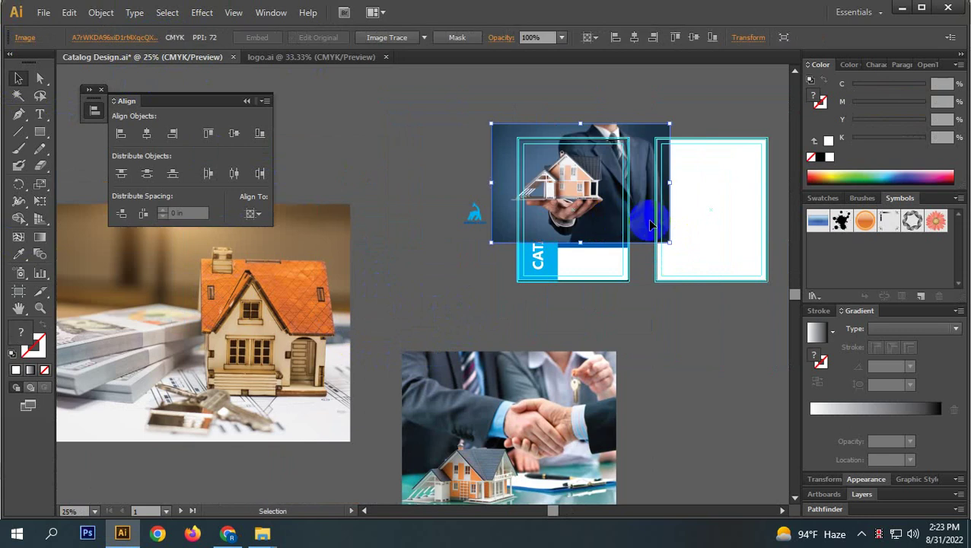
pyautogui.scroll(1, 651, 224)
pyautogui.moveTo(546, 190); pyautogui.dragTo(564, 198)
# - Send the suited-man photo to the back and shift it so the house model shows beside the cyan title strip
pyautogui.rightClick(529, 195)
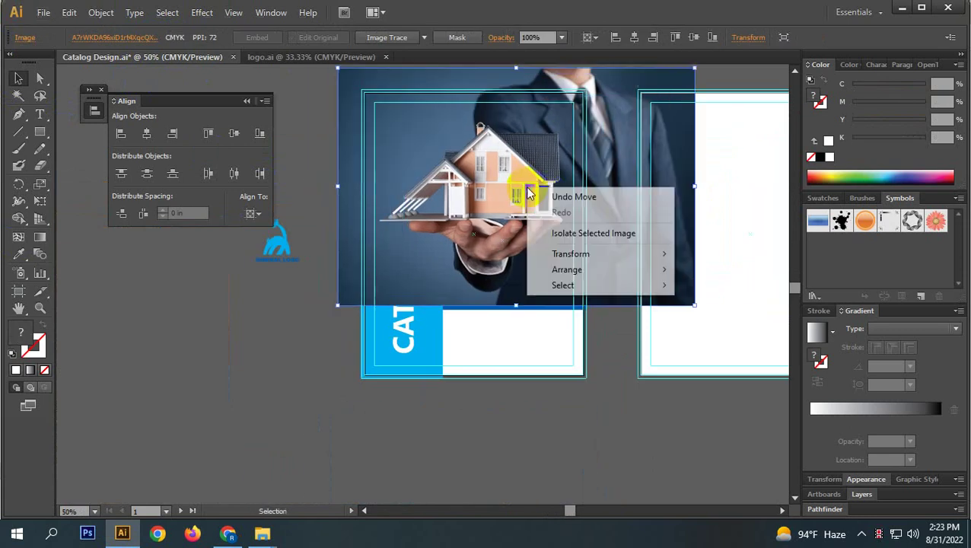
pyautogui.moveTo(579, 268)
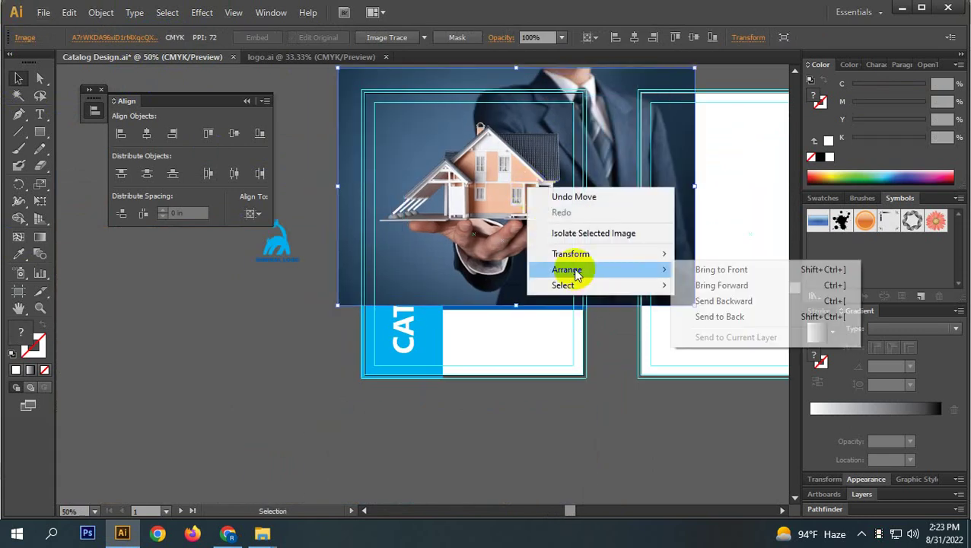
pyautogui.click(714, 317)
pyautogui.click(555, 439)
pyautogui.moveTo(528, 218); pyautogui.dragTo(541, 217)
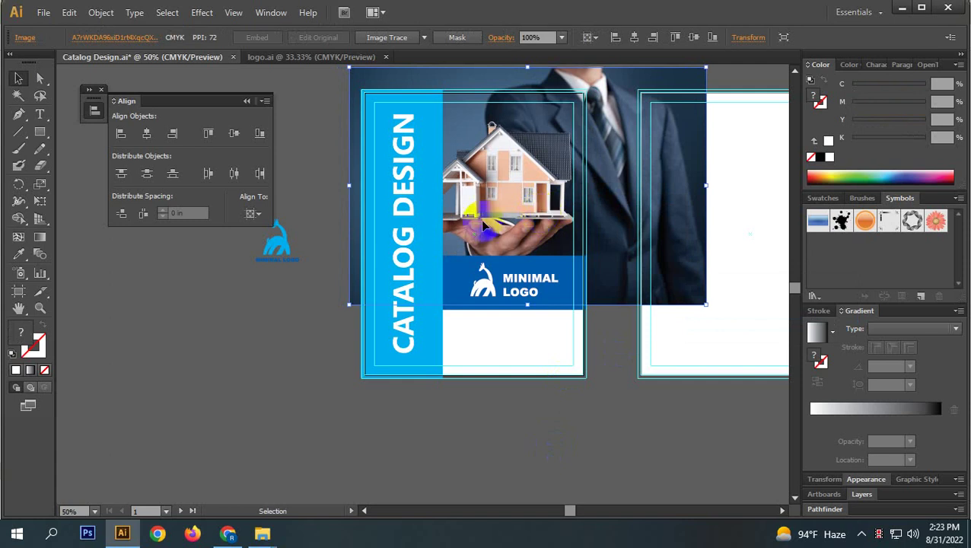
# - Draw a white rectangle under the blue logo band, from the cyan strip to about half the band's width and down to the bleed line
pyautogui.click(525, 431)
pyautogui.scroll(-1, 532, 412)
pyautogui.keyDown('alt'); pyautogui.scroll(-1, 531, 407); pyautogui.keyUp('alt')
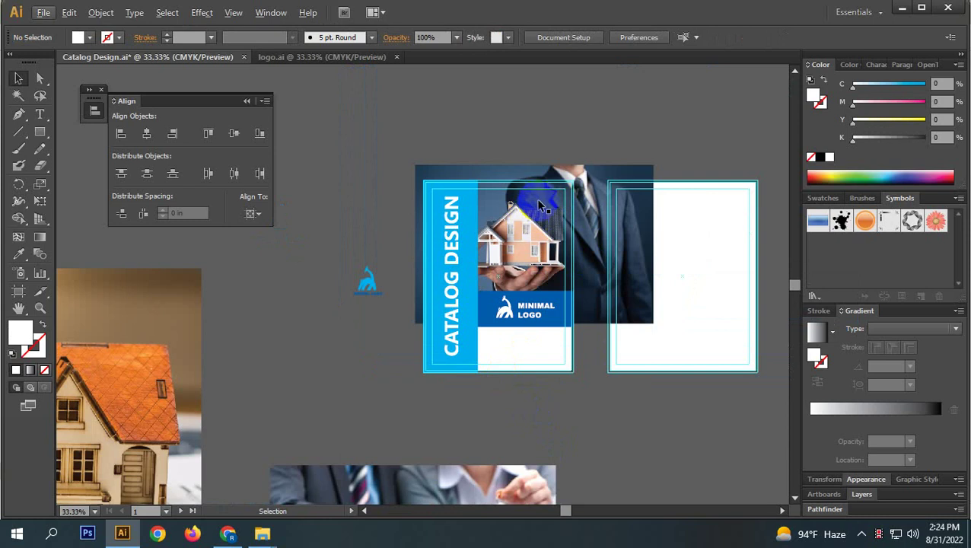
pyautogui.scroll(-1, 531, 364)
pyautogui.moveTo(531, 364); pyautogui.dragTo(586, 324)
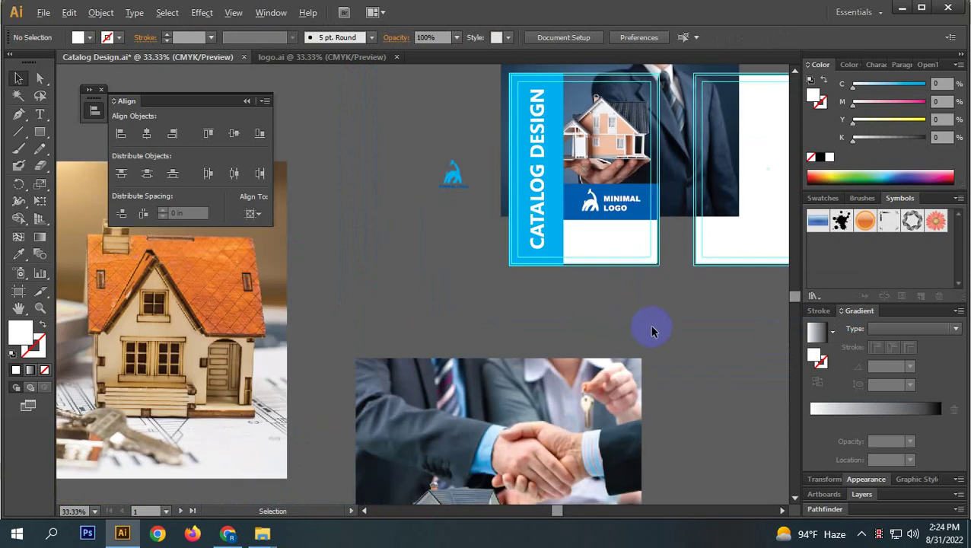
pyautogui.keyDown('alt'); pyautogui.scroll(2, 662, 246); pyautogui.keyUp('alt')
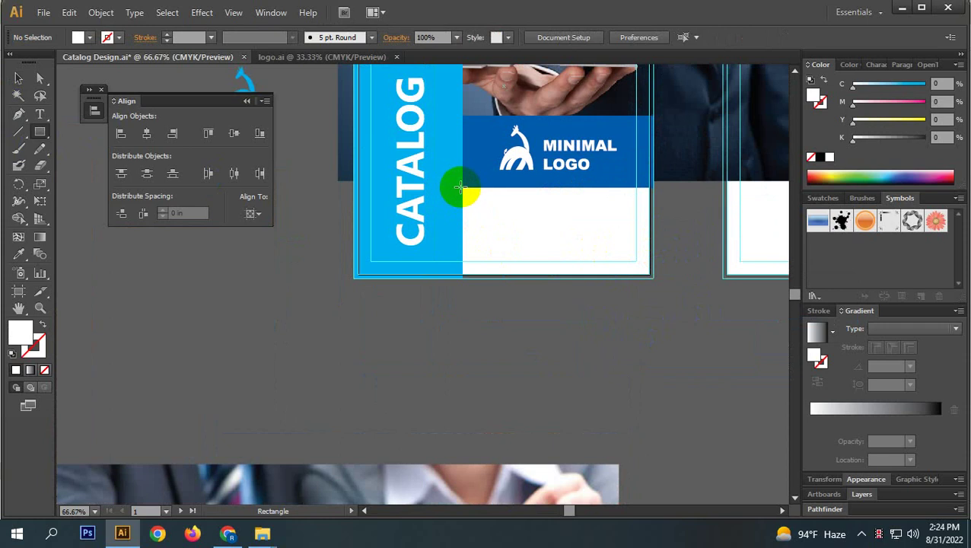
pyautogui.moveTo(463, 188); pyautogui.dragTo(567, 278)
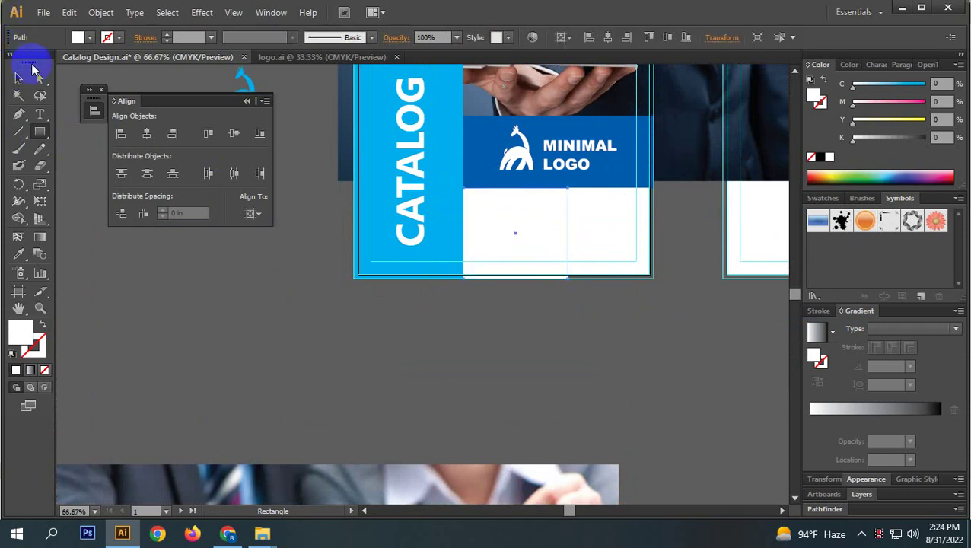
# - Slant the rectangle's outer side by moving its lower outer anchor inward along the bleed line to about X 5.02 in
pyautogui.click(40, 78)
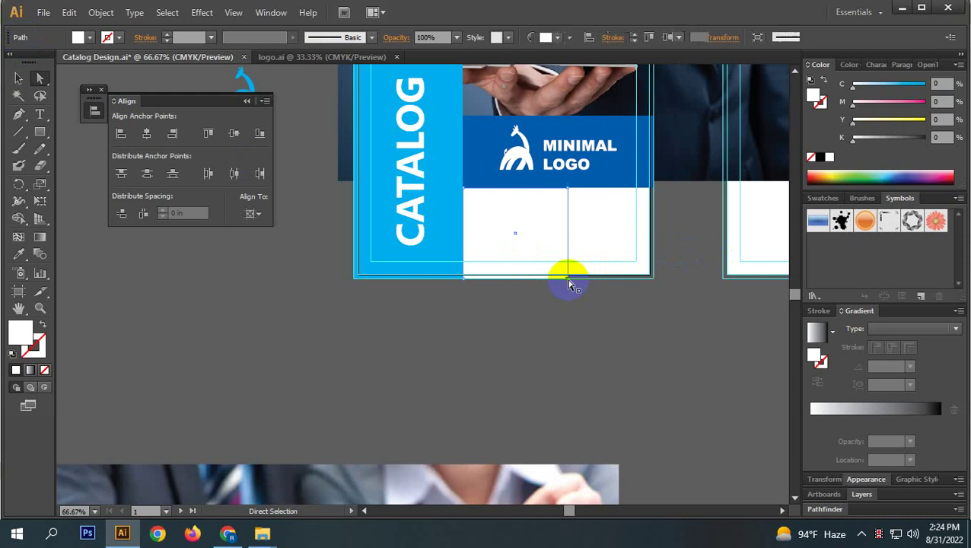
pyautogui.moveTo(568, 277); pyautogui.dragTo(531, 283)
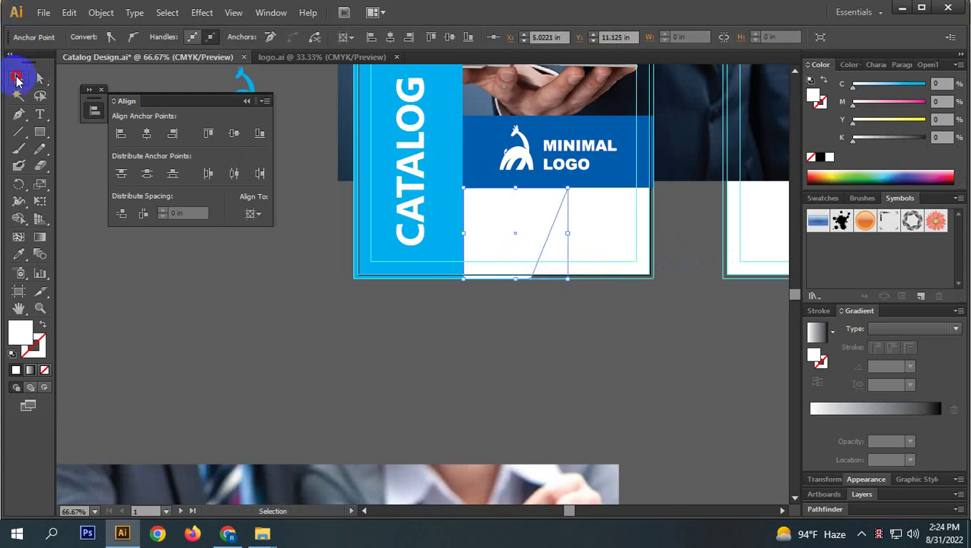
pyautogui.click(17, 79)
# - Fill the slanted shape below the logo band with black
pyautogui.scroll(1, 521, 223)
pyautogui.click(511, 223)
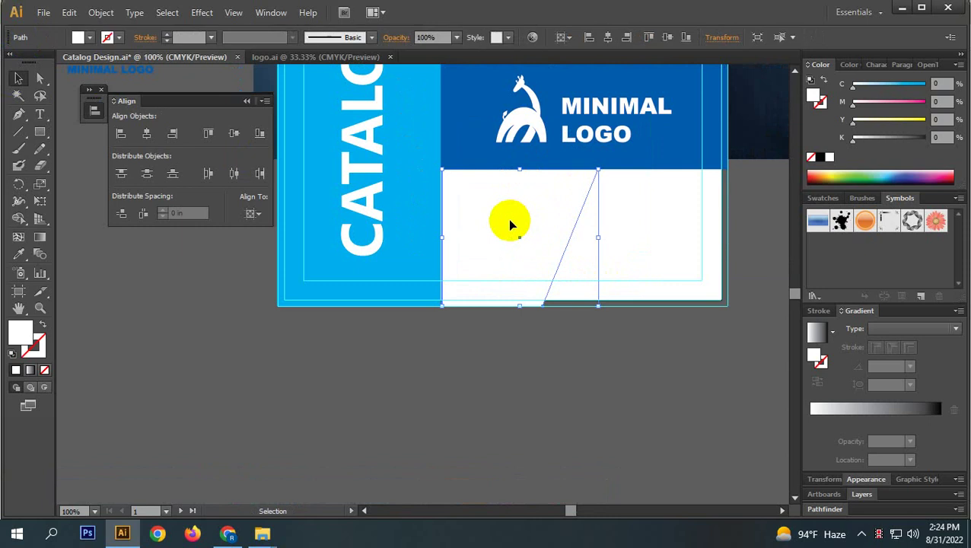
pyautogui.click(616, 341)
pyautogui.click(512, 249)
pyautogui.click(34, 336)
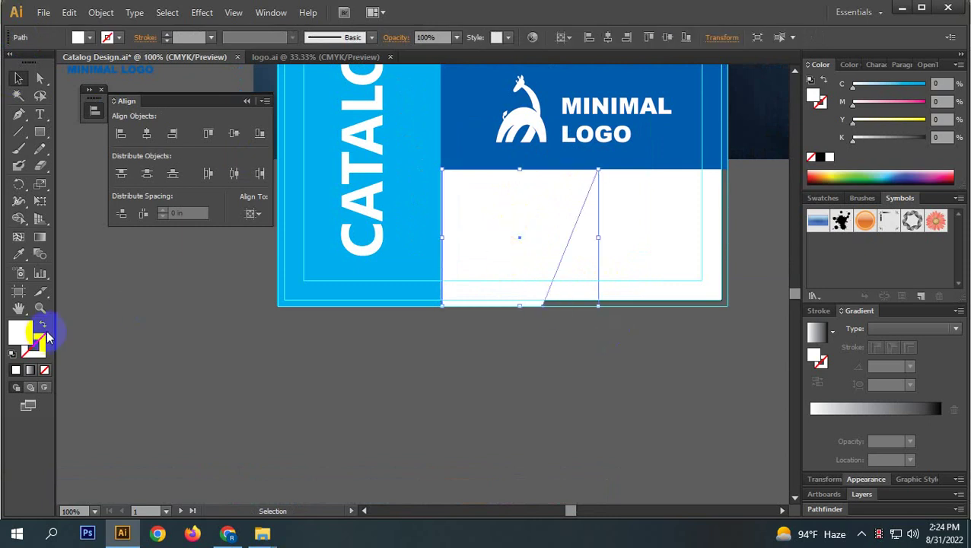
pyautogui.click(821, 156)
pyautogui.click(711, 256)
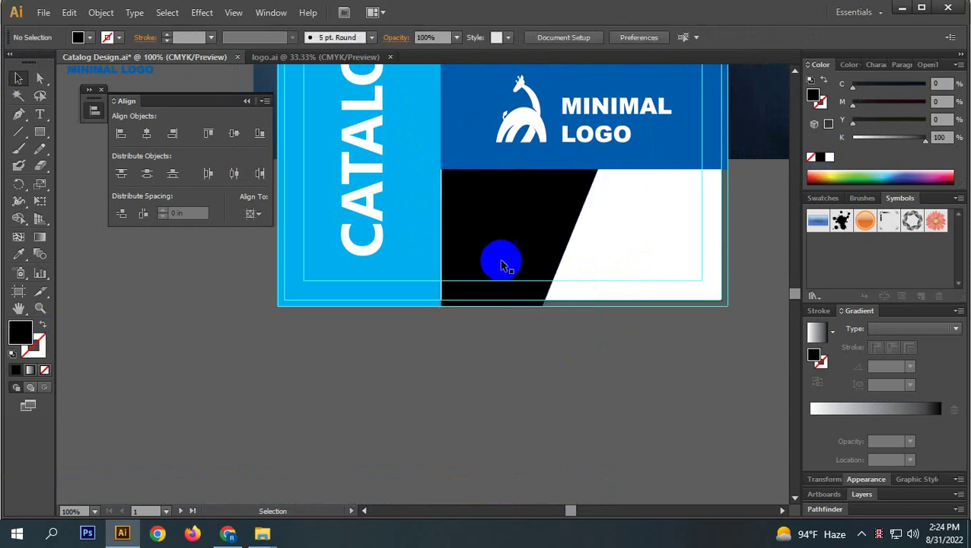
pyautogui.click(487, 230)
pyautogui.scroll(1, 488, 231)
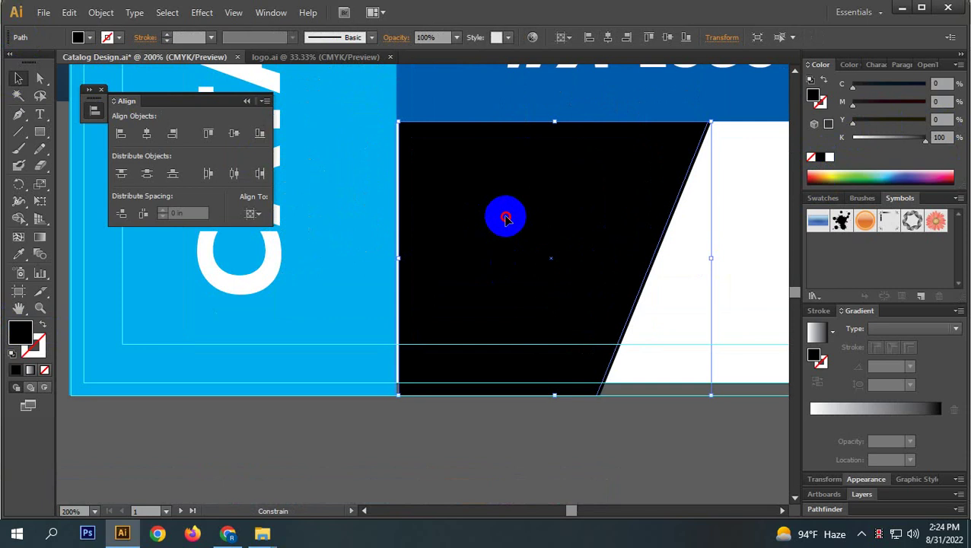
# - Reflect a copy of the black slanted shape across the vertical axis
pyautogui.rightClick(489, 191)
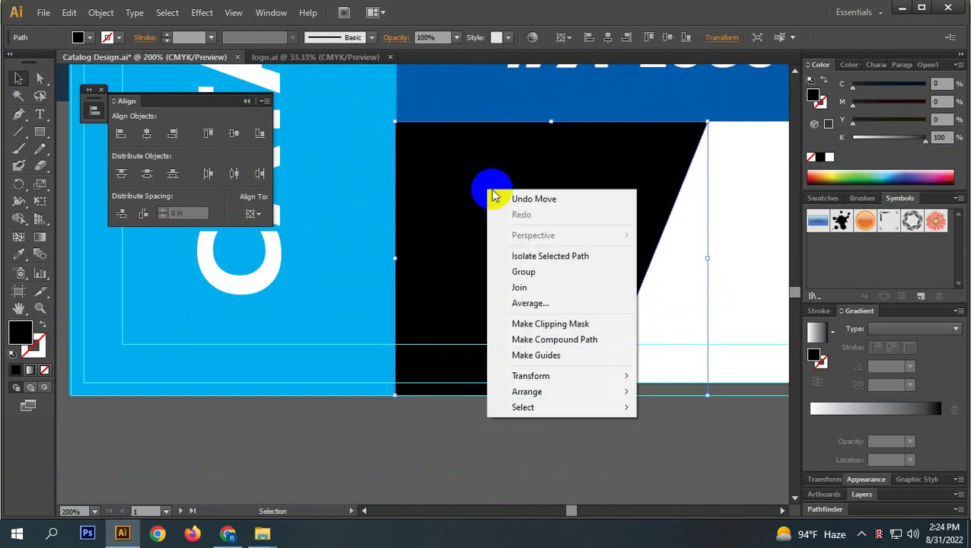
pyautogui.moveTo(576, 380)
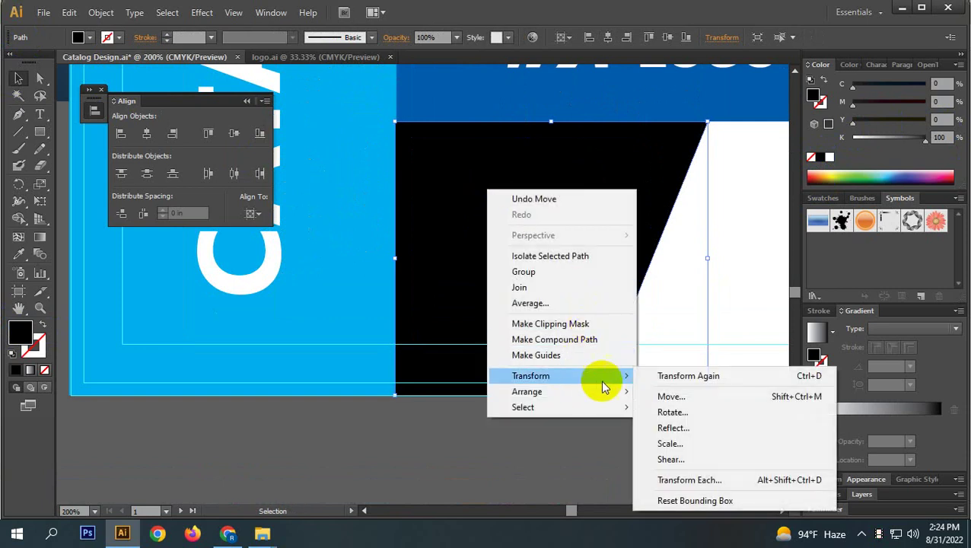
pyautogui.click(677, 430)
pyautogui.click(729, 186)
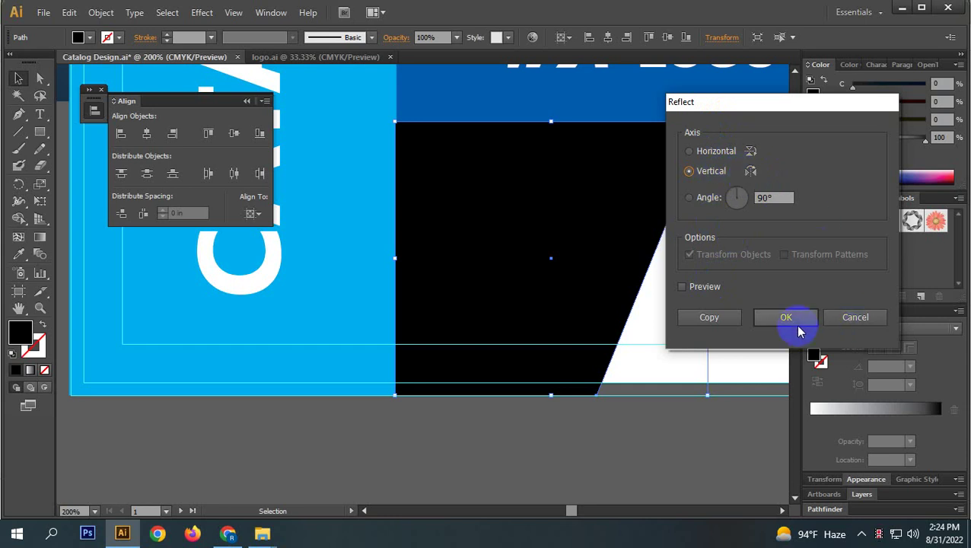
pyautogui.click(682, 287)
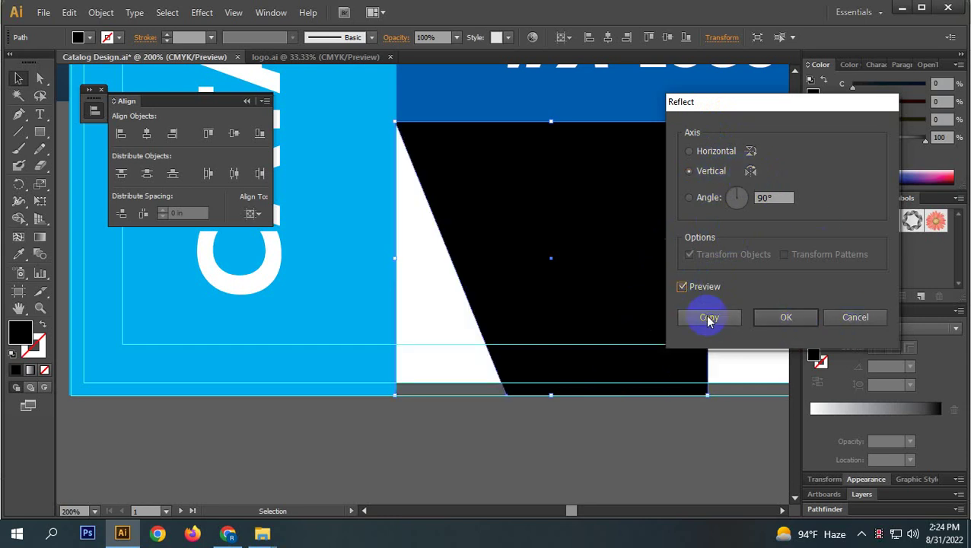
pyautogui.click(709, 317)
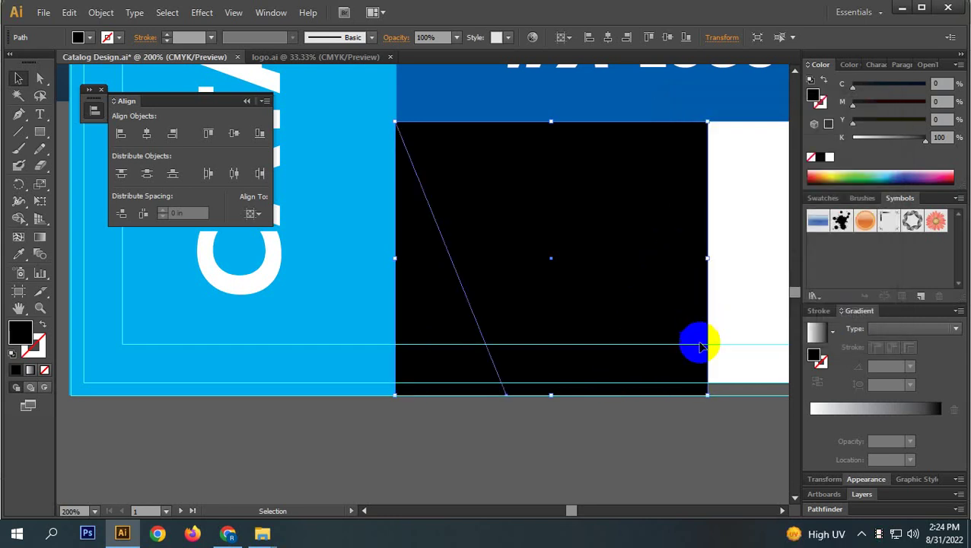
# - Move the mirrored black copy along the bottom of the cover toward the outer bleed edge, level with the original shape
pyautogui.click(609, 446)
pyautogui.hscroll(2, 611, 457)
pyautogui.moveTo(517, 278); pyautogui.dragTo(770, 270)
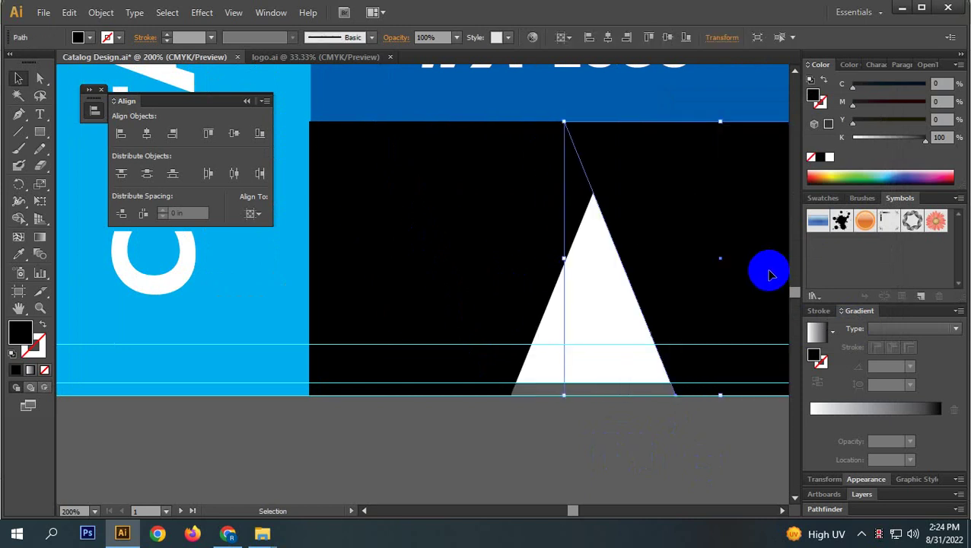
pyautogui.hscroll(6, 668, 329)
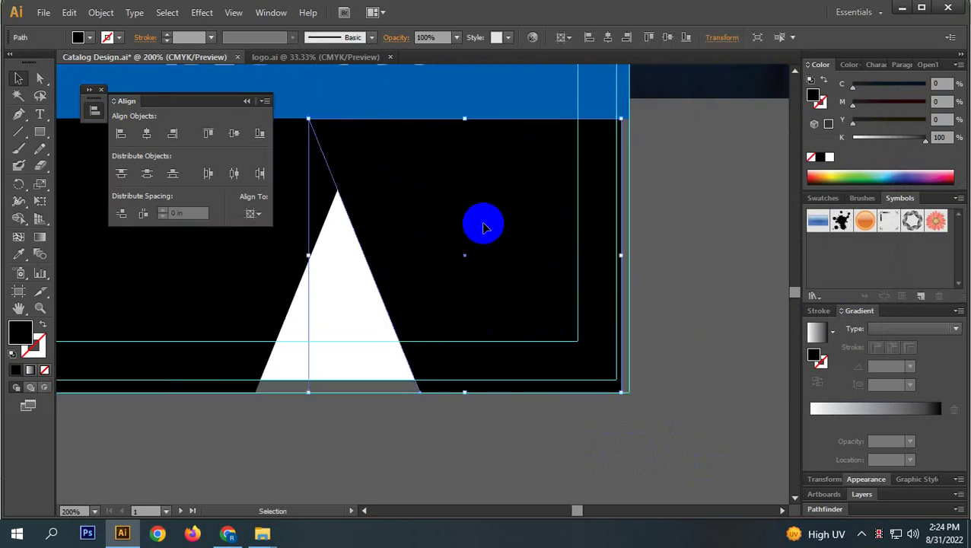
pyautogui.rightClick(485, 228)
pyautogui.click(401, 396)
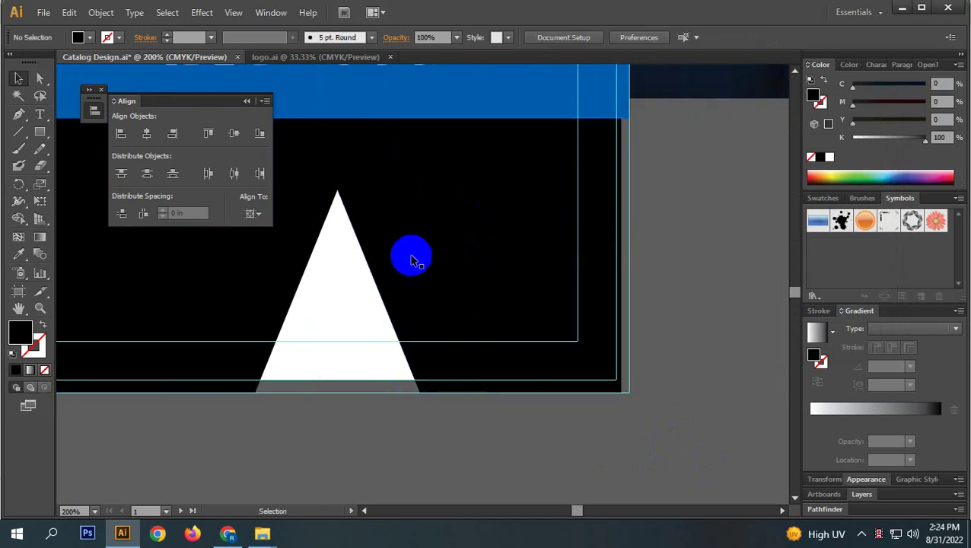
# - Reflect the outer black shape across the horizontal axis so its slant runs parallel to the first shape's
pyautogui.click(411, 240)
pyautogui.rightClick(451, 239)
pyautogui.moveTo(525, 423)
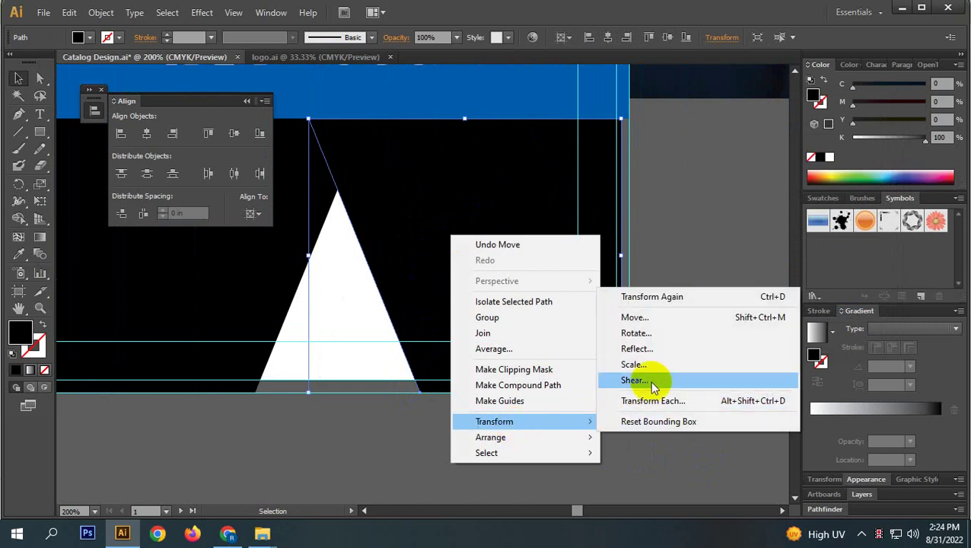
pyautogui.click(654, 350)
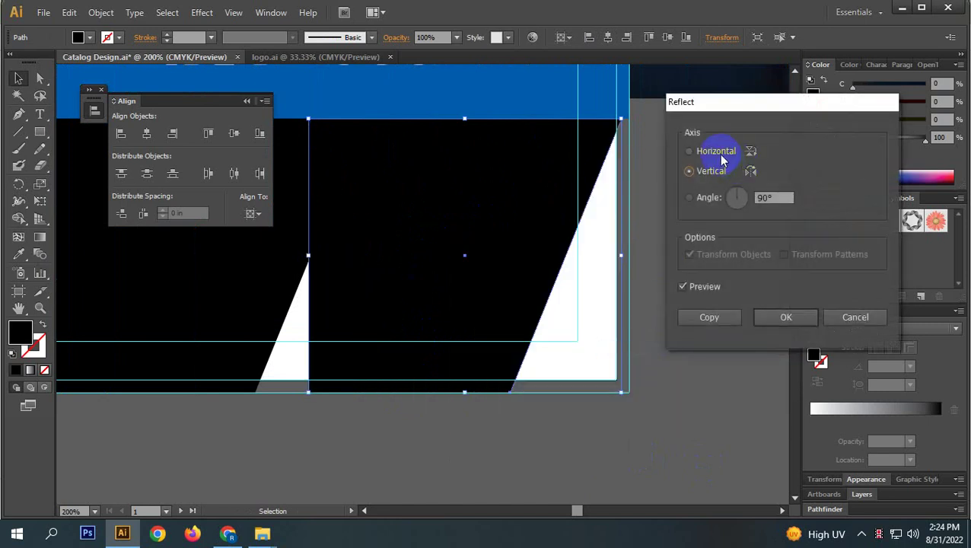
pyautogui.click(719, 151)
pyautogui.click(791, 319)
pyautogui.moveTo(628, 439); pyautogui.dragTo(684, 432)
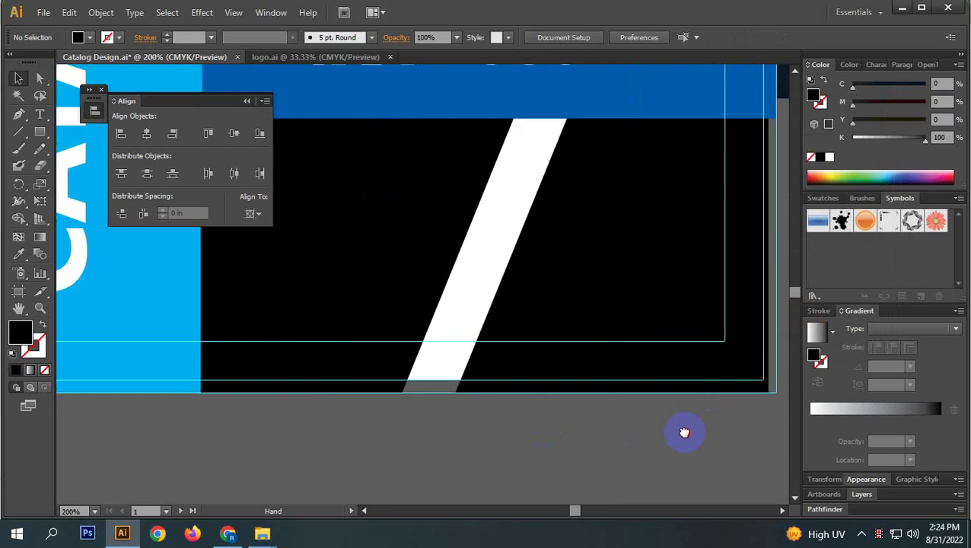
# - Shift the outer black shape inward to leave a narrow slanted gap, and stretch both shapes together out to the bleed edge
pyautogui.moveTo(633, 245); pyautogui.dragTo(603, 254)
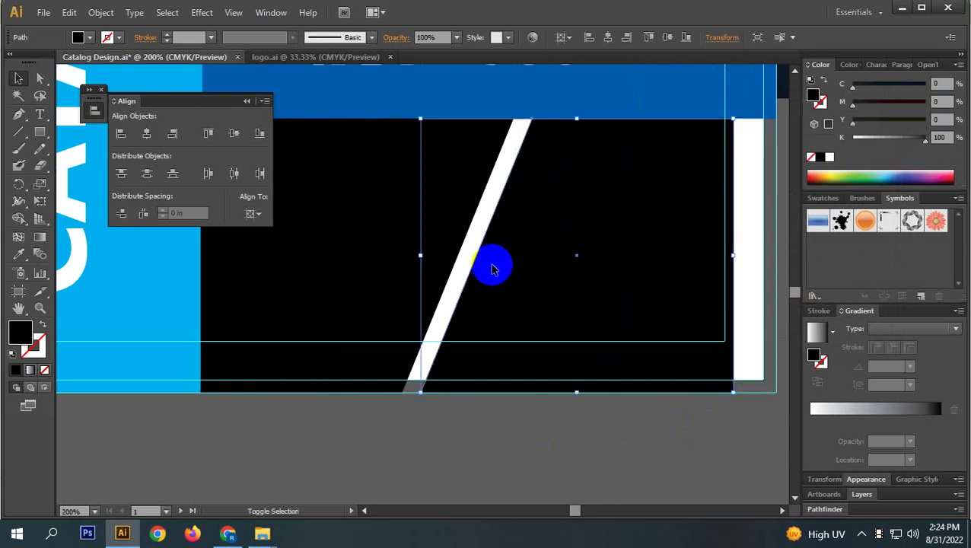
pyautogui.keyDown('shift'); pyautogui.click(368, 258); pyautogui.keyUp('shift')
pyautogui.moveTo(735, 255); pyautogui.dragTo(777, 257)
pyautogui.scroll(-1, 689, 258)
# - Send both black slanted shapes to the back of the stacking order and deselect them
pyautogui.rightClick(631, 267)
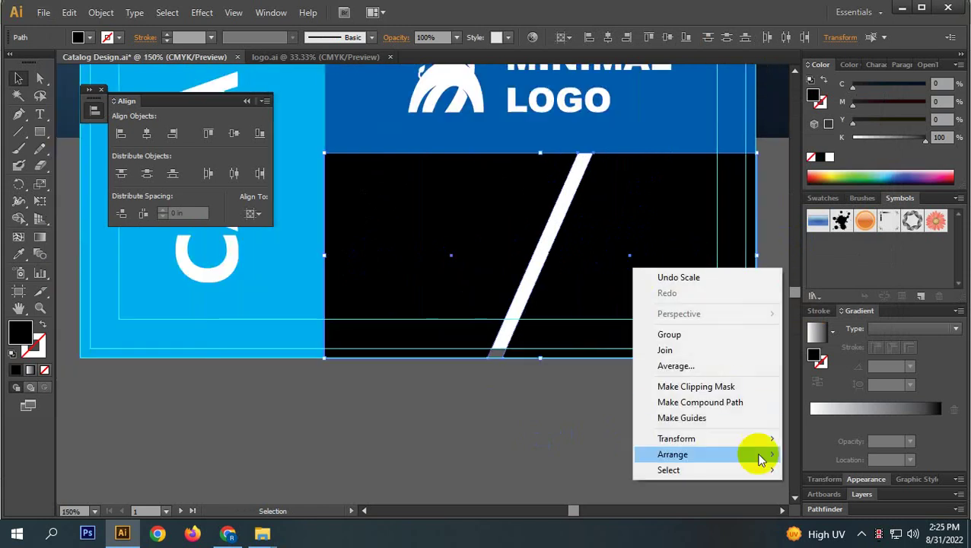
pyautogui.moveTo(761, 458)
pyautogui.click(791, 500)
pyautogui.click(611, 485)
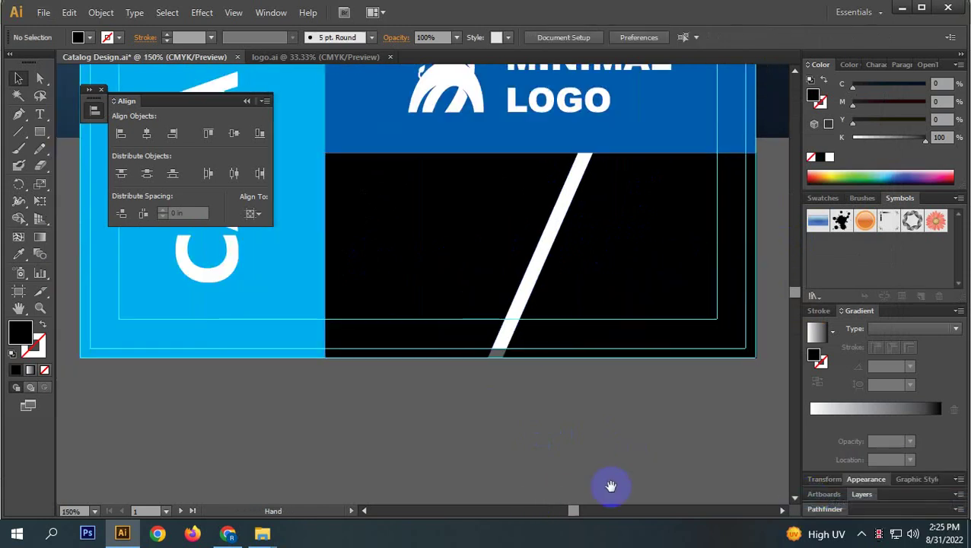
pyautogui.moveTo(612, 485); pyautogui.dragTo(616, 394)
pyautogui.scroll(-3, 620, 395)
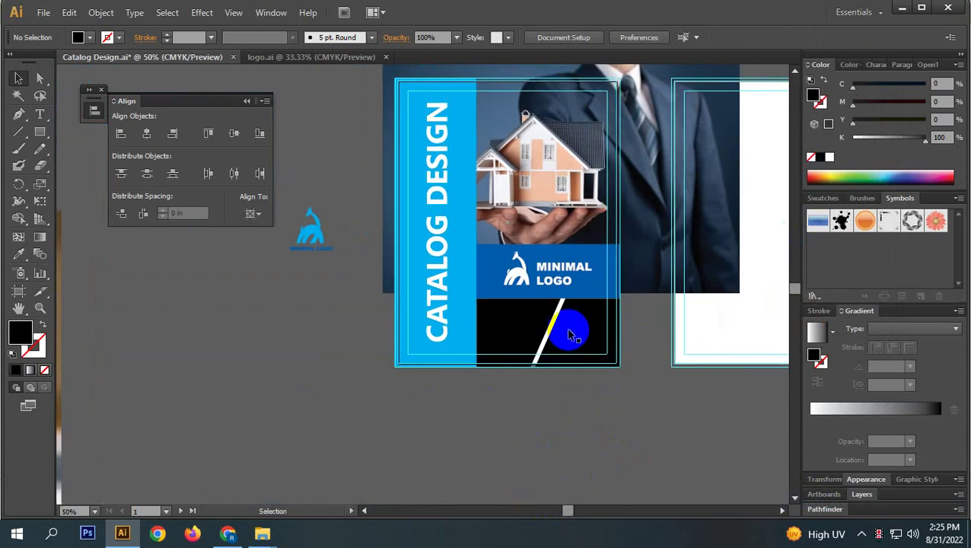
pyautogui.click(576, 157)
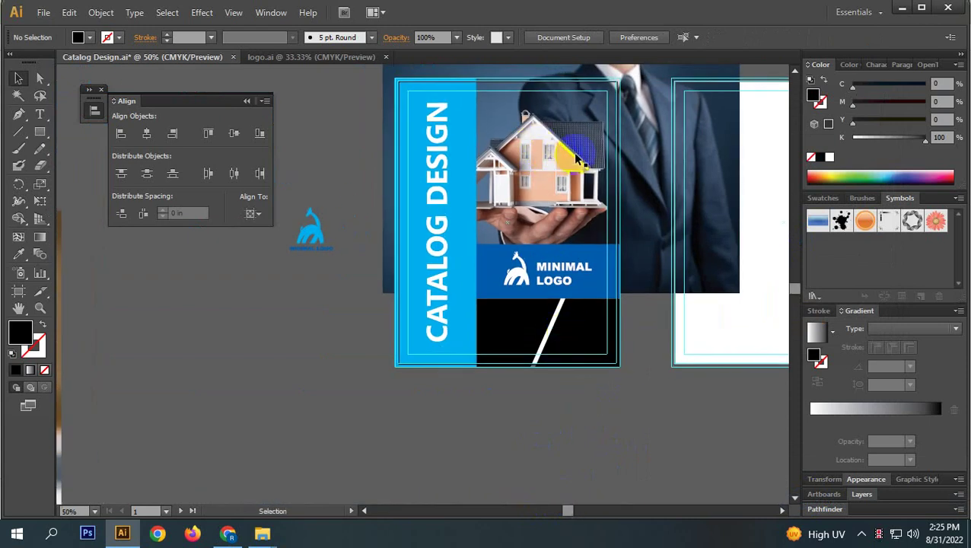
pyautogui.click(560, 329)
pyautogui.click(521, 325)
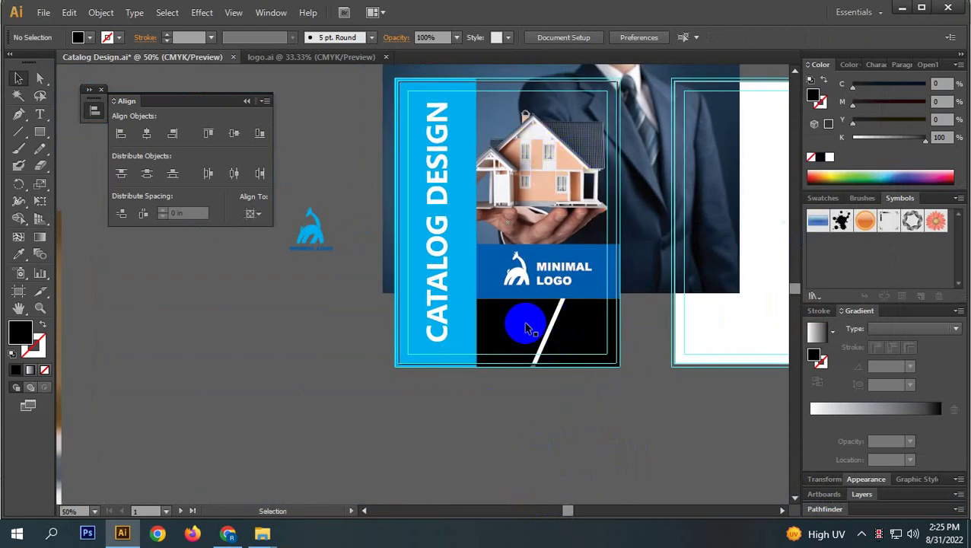
pyautogui.click(516, 342)
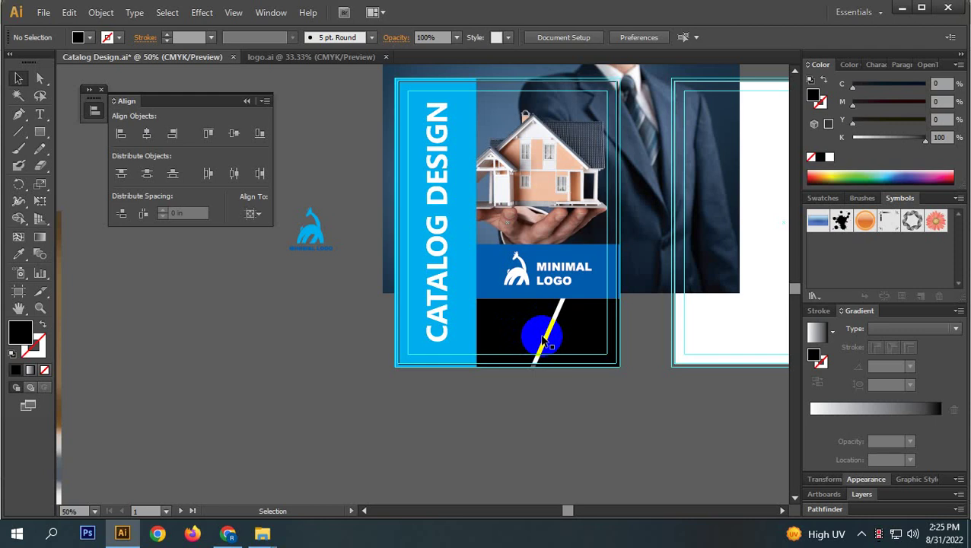
# - Move the handshake photo to just below the cover and the gap beside the second page
pyautogui.scroll(-3, 613, 321)
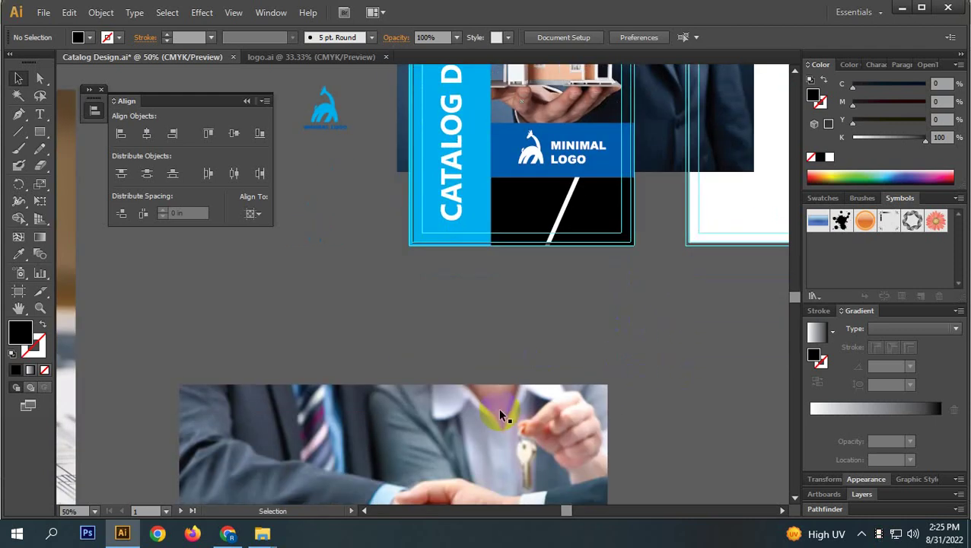
pyautogui.moveTo(509, 419); pyautogui.dragTo(555, 339)
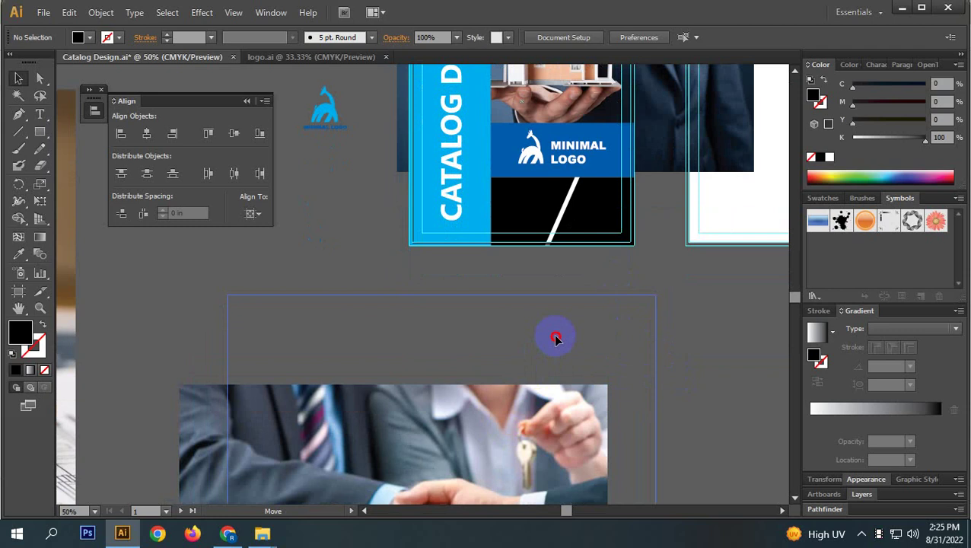
pyautogui.moveTo(555, 339); pyautogui.dragTo(555, 338)
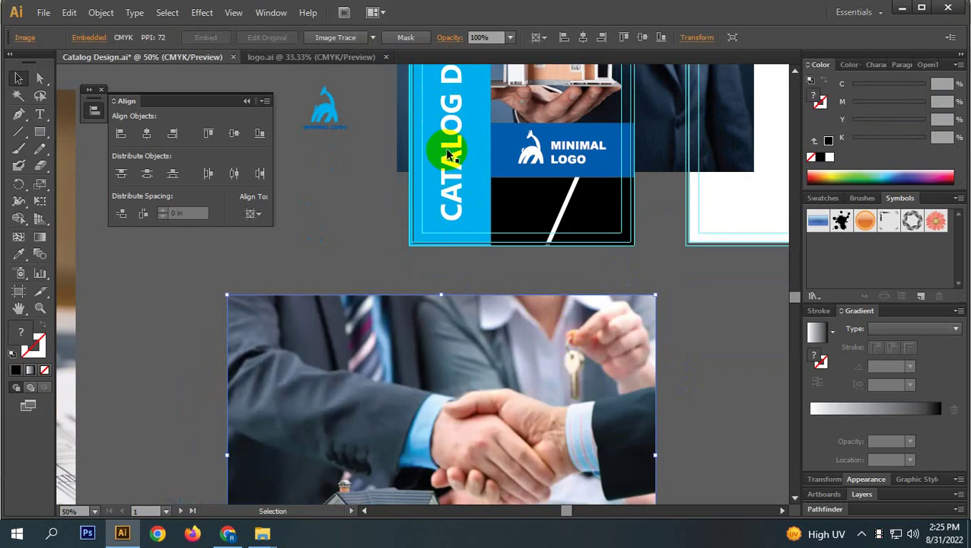
pyautogui.scroll(2, 518, 213)
pyautogui.hscroll(3, 517, 213)
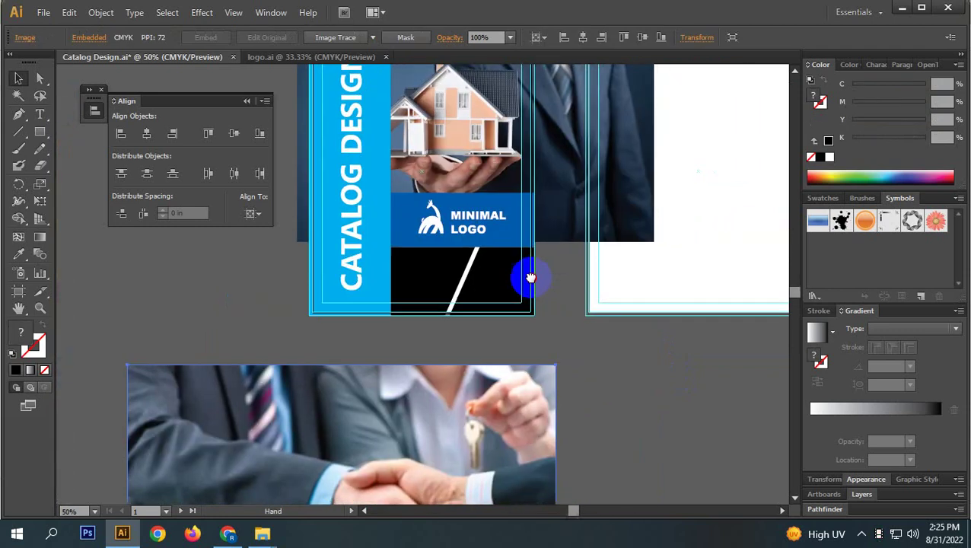
pyautogui.moveTo(441, 405); pyautogui.dragTo(638, 378)
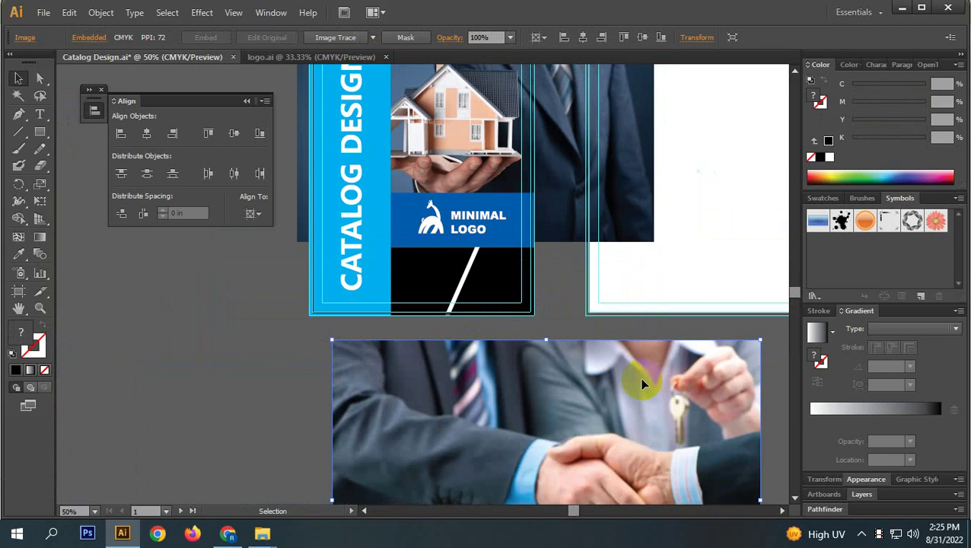
pyautogui.scroll(-3, 638, 378)
# - Move the photo of money and a model house over to the cover and send it to the back
pyautogui.moveTo(326, 397)
pyautogui.mouseDown()
pyautogui.moveTo(472, 382)
pyautogui.moveTo(446, 371)
pyautogui.moveTo(327, 378)
pyautogui.mouseUp()
pyautogui.scroll(4, 605, 283)
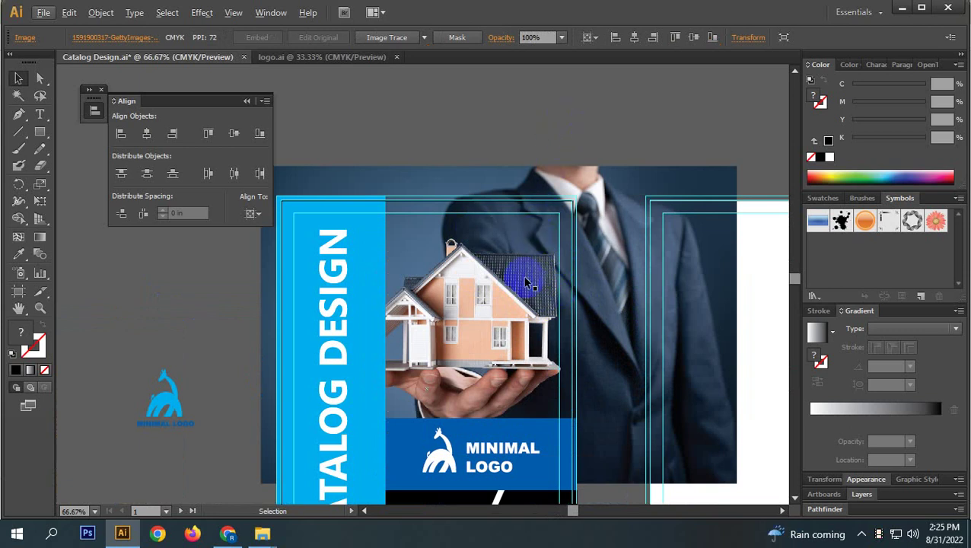
pyautogui.scroll(-3, 525, 271)
pyautogui.moveTo(216, 356); pyautogui.dragTo(490, 312)
pyautogui.rightClick(467, 222)
pyautogui.moveTo(526, 303)
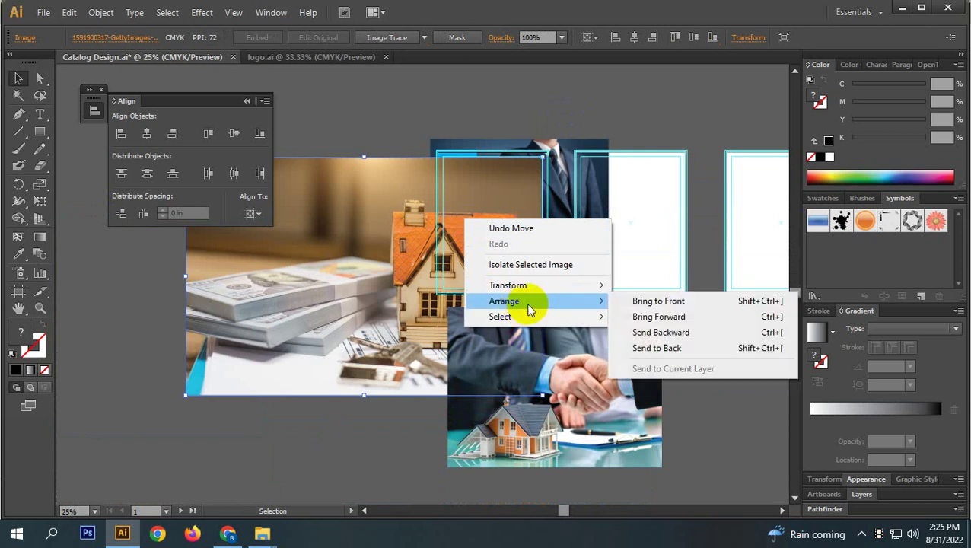
pyautogui.click(672, 347)
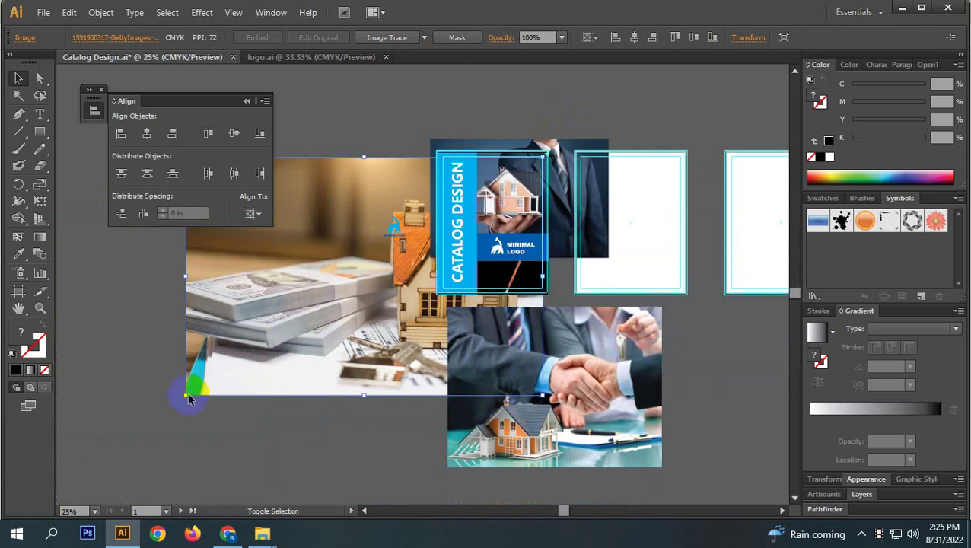
# - Scale the money photo down to about half its size and lower it so it lies behind the black slanted shapes
pyautogui.moveTo(185, 396); pyautogui.dragTo(354, 281)
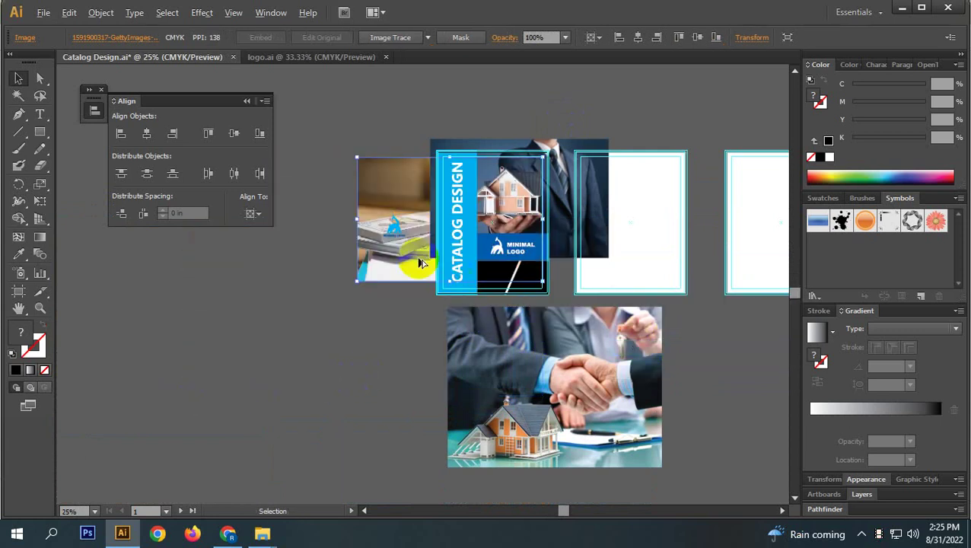
pyautogui.scroll(2, 403, 244)
pyautogui.moveTo(387, 229); pyautogui.dragTo(403, 249)
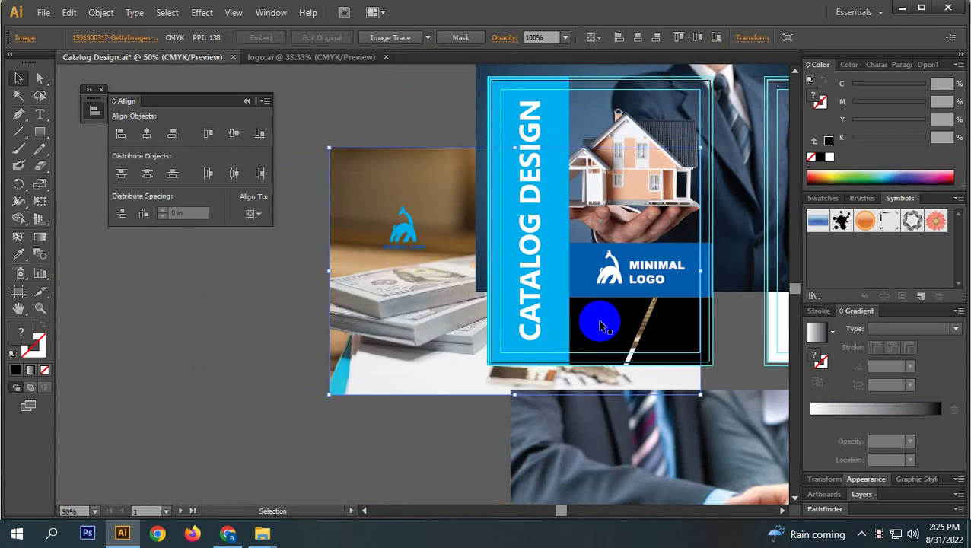
pyautogui.keyDown('shift'); pyautogui.click(612, 326); pyautogui.keyUp('shift')
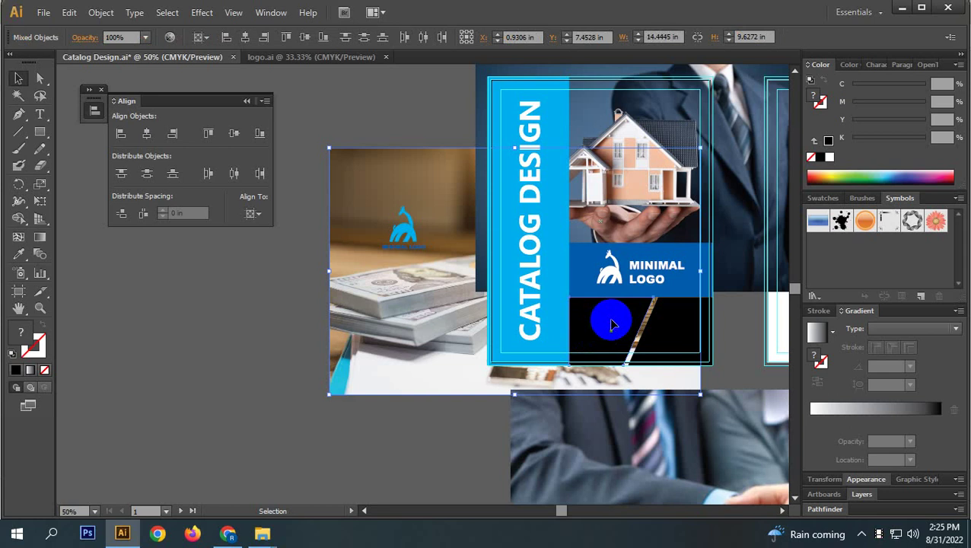
pyautogui.click(385, 455)
# - Select the black slanted shape beside the cyan strip and set the keyboard increment to 0.01 in in the preferences
pyautogui.click(602, 318)
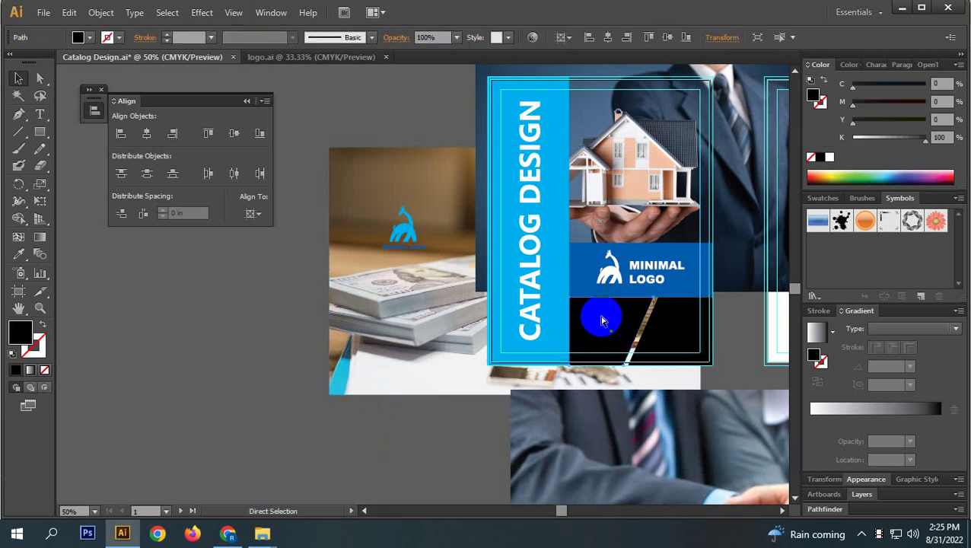
pyautogui.moveTo(602, 320); pyautogui.dragTo(598, 321)
pyautogui.moveTo(599, 320); pyautogui.dragTo(596, 316)
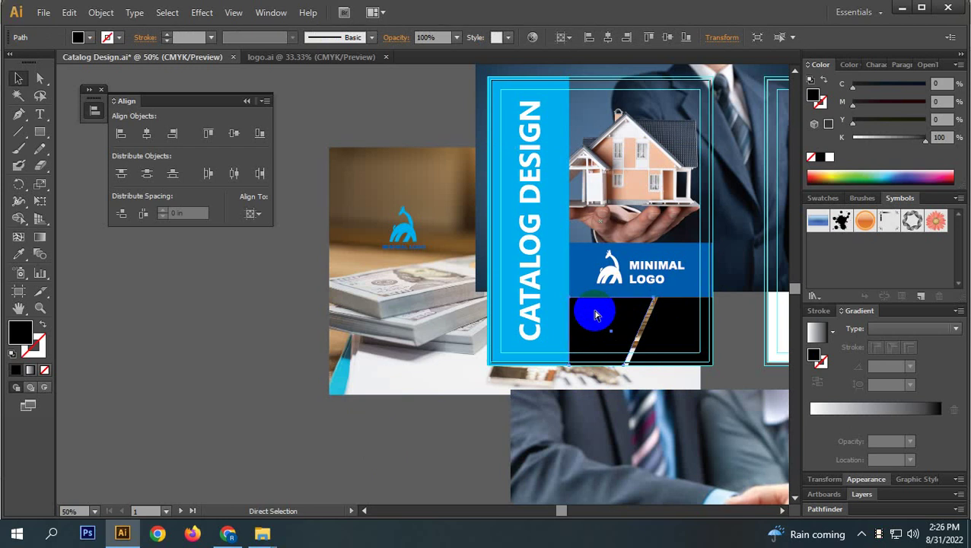
pyautogui.hotkey('ctrl', 'k')
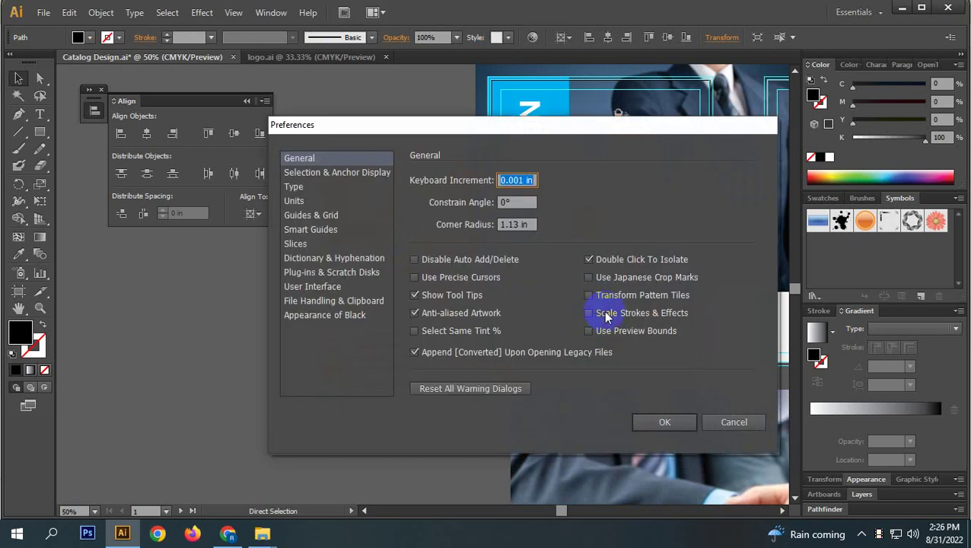
pyautogui.click(514, 181)
pyautogui.press('BackSpace')
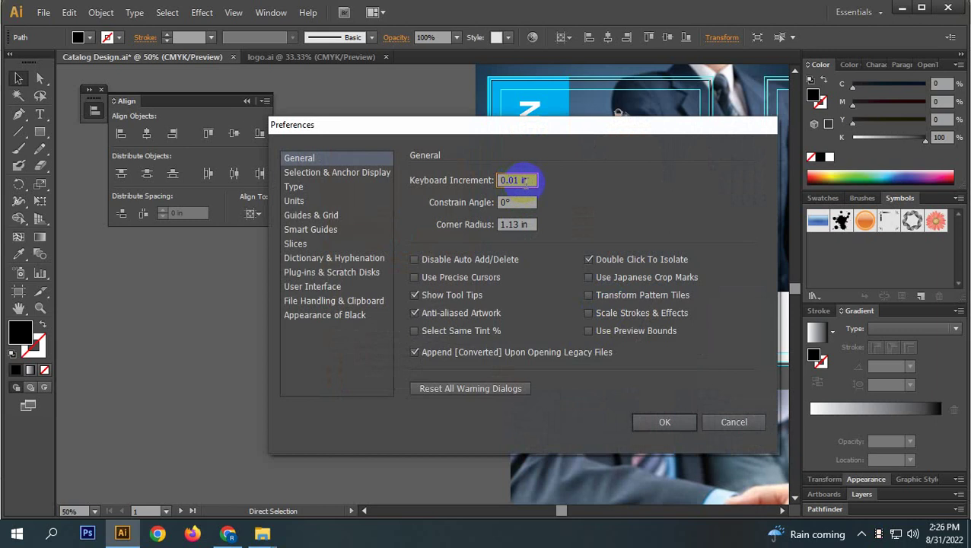
pyautogui.press('Return')
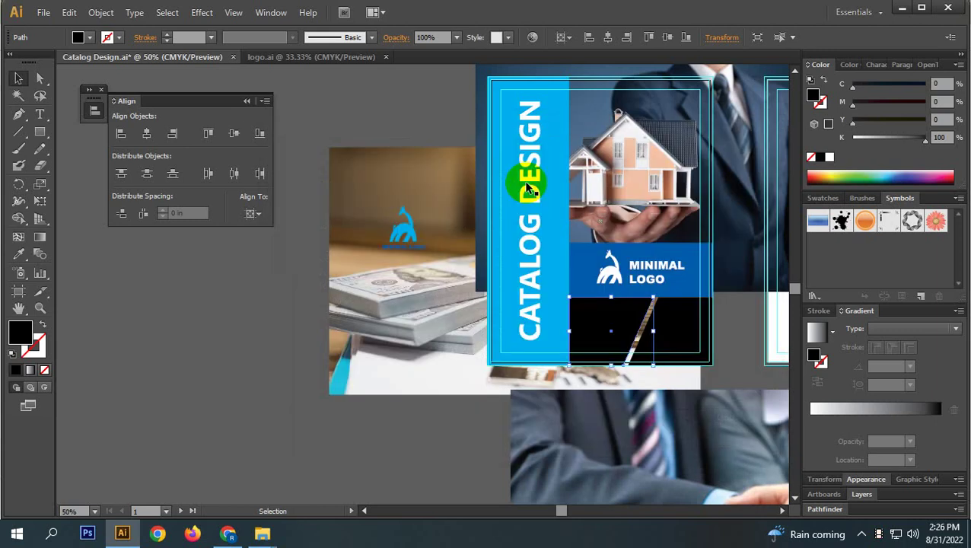
# - Nudge the selected black slanted shape slightly toward the cyan strip to widen the diagonal gap
pyautogui.press('Left')
pyautogui.press('Left')
pyautogui.press('Left')
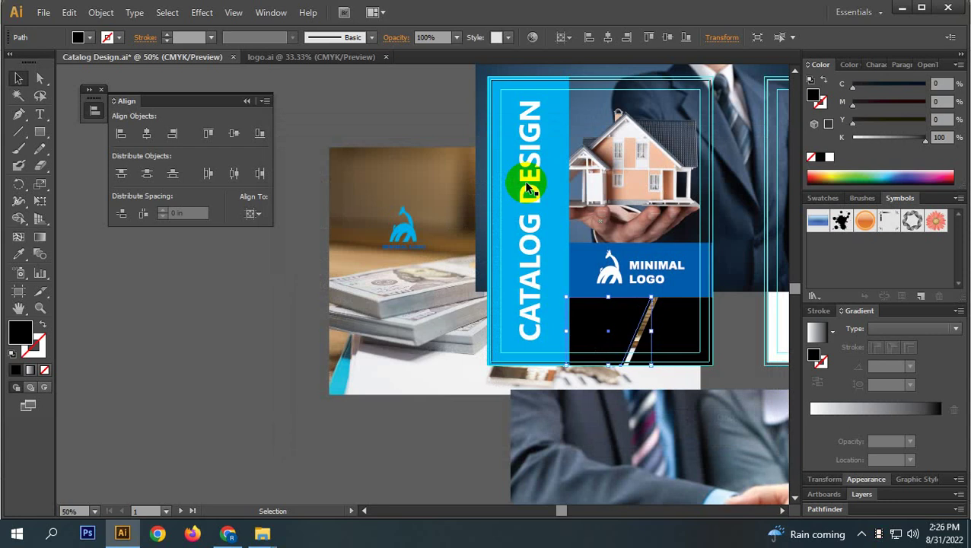
# - Select the black slanted shape farther from the cyan strip and nudge it slightly away to widen the diagonal gap
pyautogui.press('a')
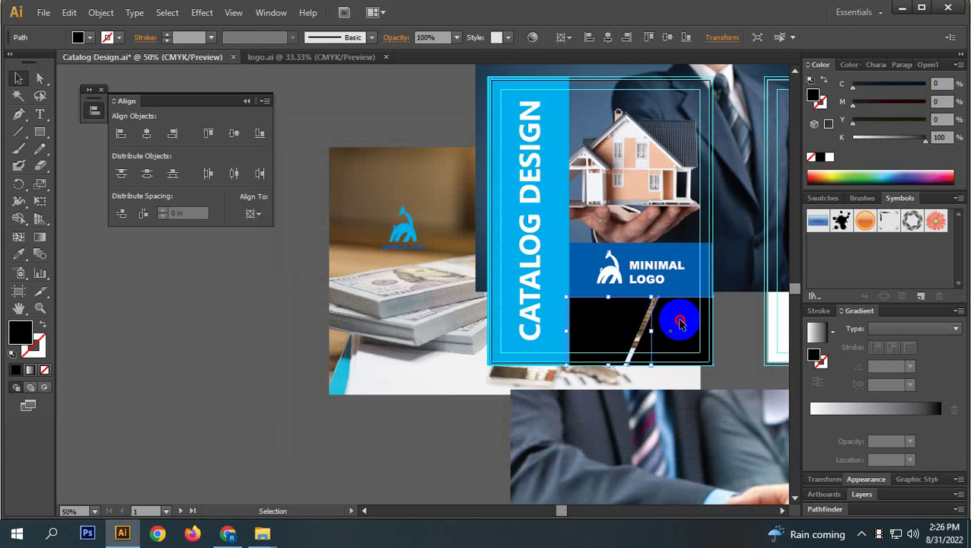
pyautogui.click(679, 323)
pyautogui.moveTo(679, 323); pyautogui.dragTo(678, 317)
pyautogui.press('v')
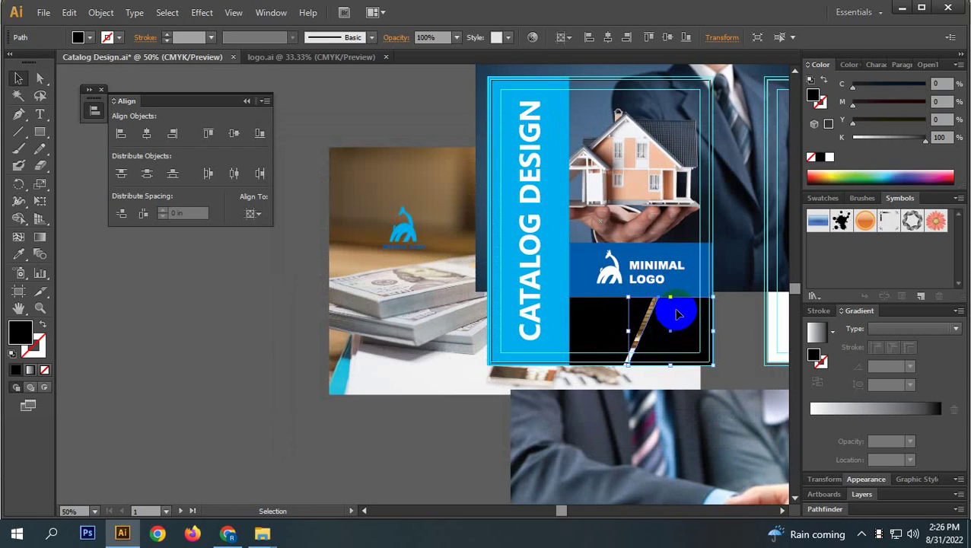
pyautogui.press('Right')
pyautogui.press('Right')
pyautogui.press('Right')
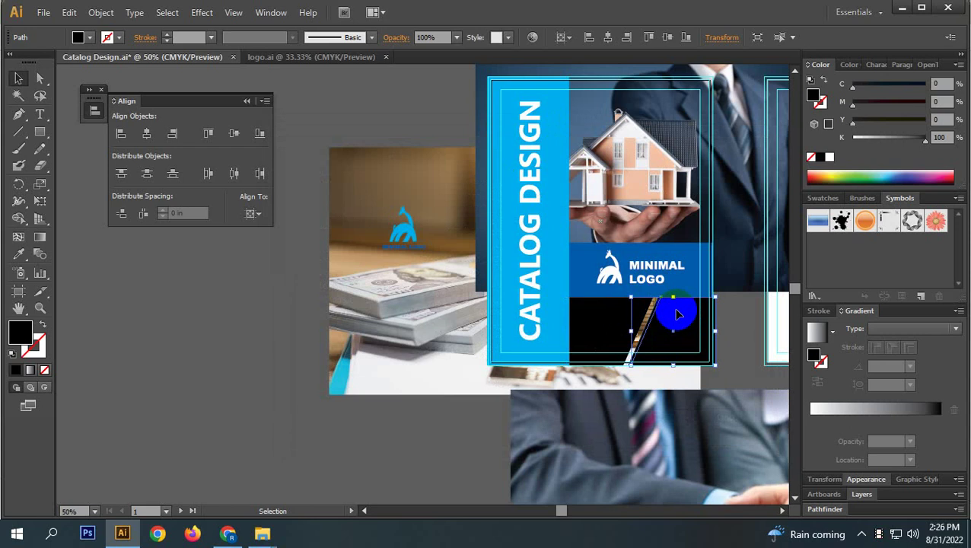
# - Make a clipping mask from the money photo and the black slanted shape beside the cyan strip
pyautogui.click(513, 422)
pyautogui.hotkey('ctrl', 'z')
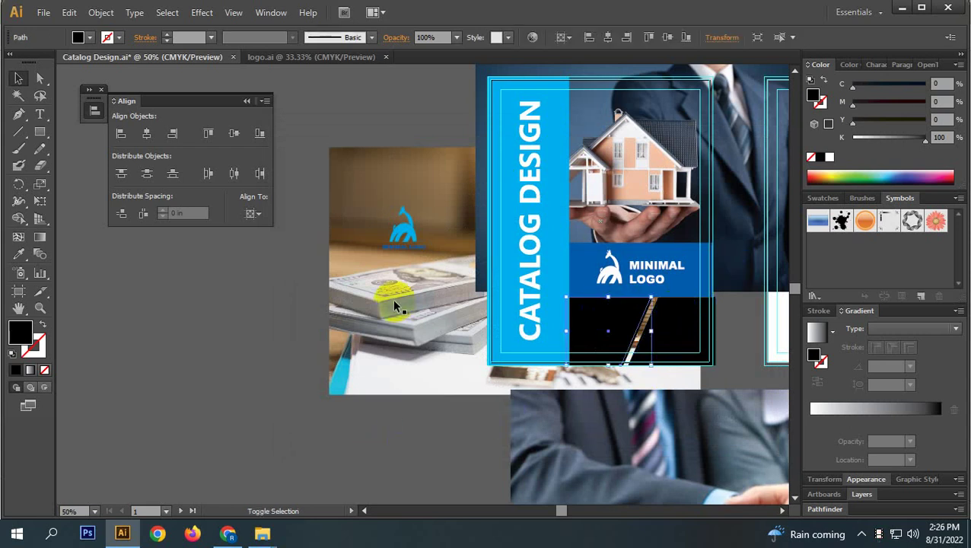
pyautogui.rightClick(386, 206)
pyautogui.click(373, 442)
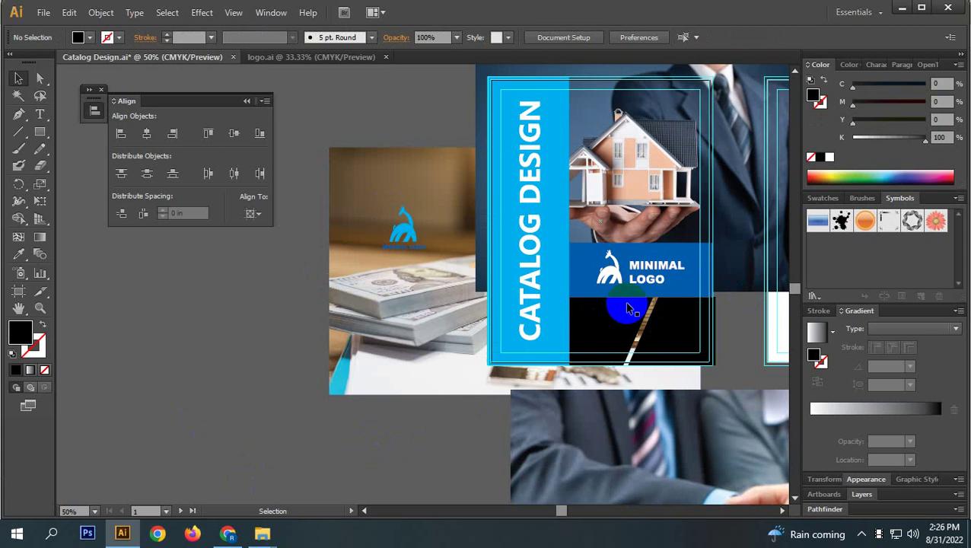
pyautogui.click(628, 309)
pyautogui.keyDown('shift'); pyautogui.click(347, 256); pyautogui.keyUp('shift')
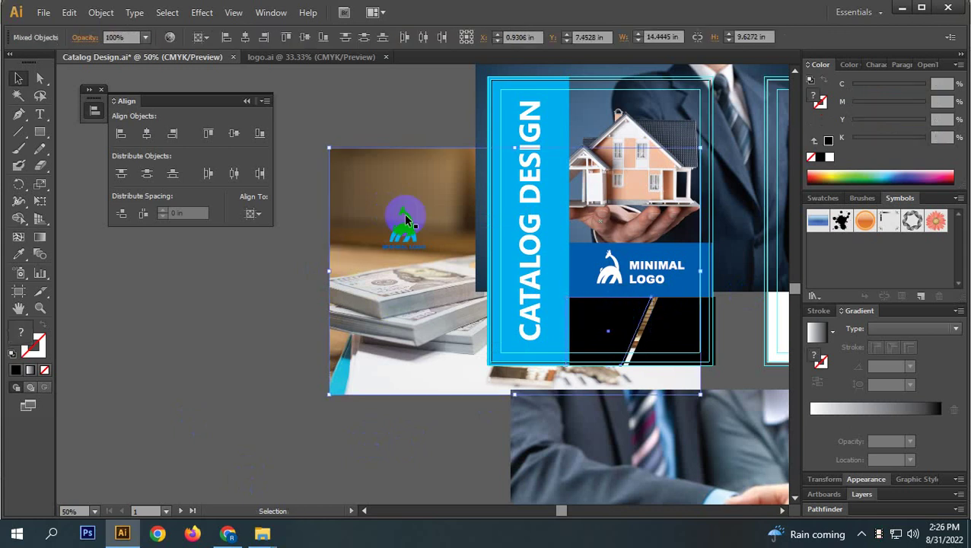
pyautogui.rightClick(362, 212)
pyautogui.click(433, 294)
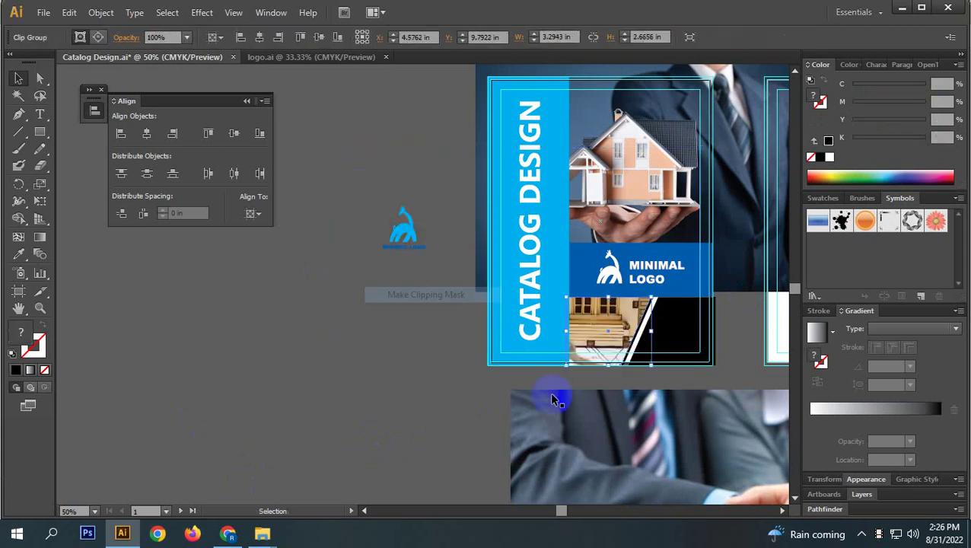
# - Move the handshake photo up over the remaining black slanted shape on the cover and send it to the back
pyautogui.moveTo(679, 408); pyautogui.dragTo(556, 318)
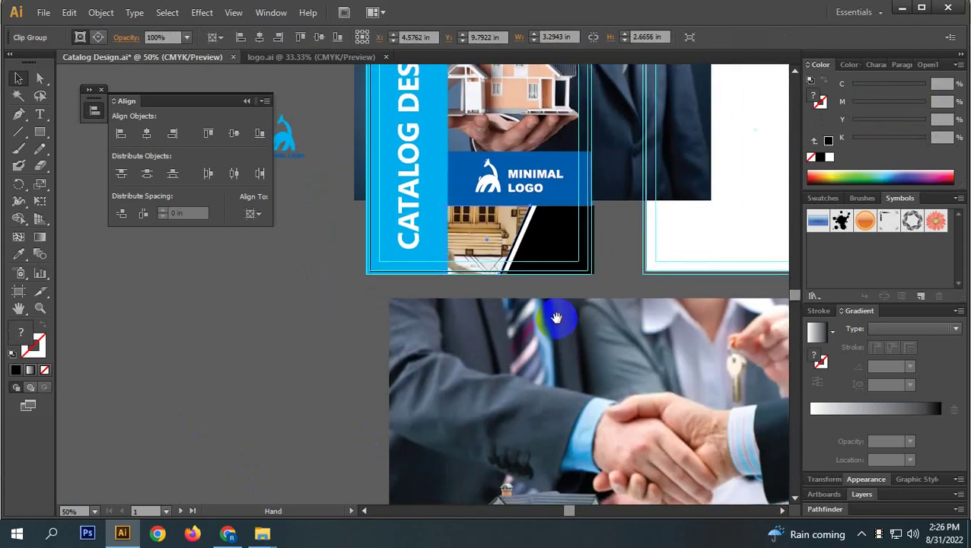
pyautogui.click(542, 240)
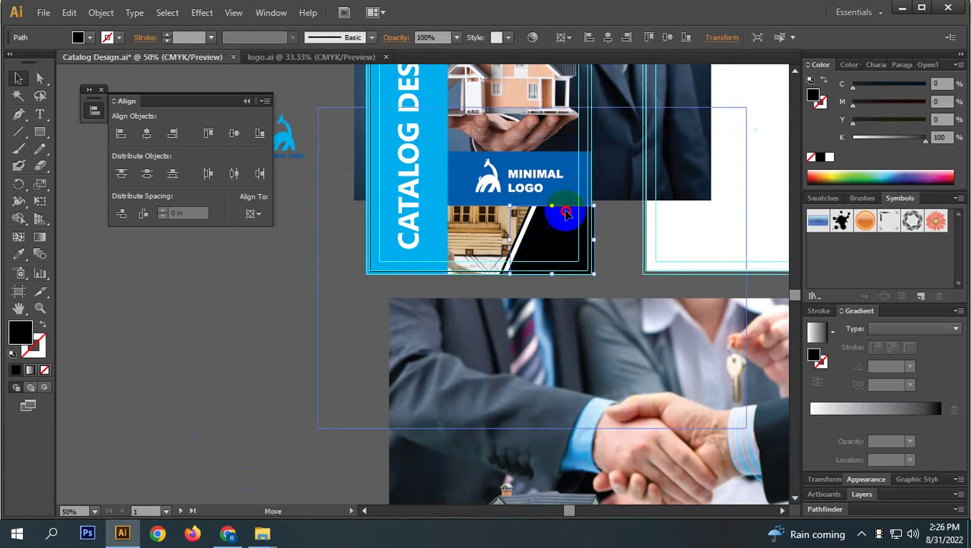
pyautogui.moveTo(565, 214); pyautogui.dragTo(590, 383)
pyautogui.rightClick(590, 312)
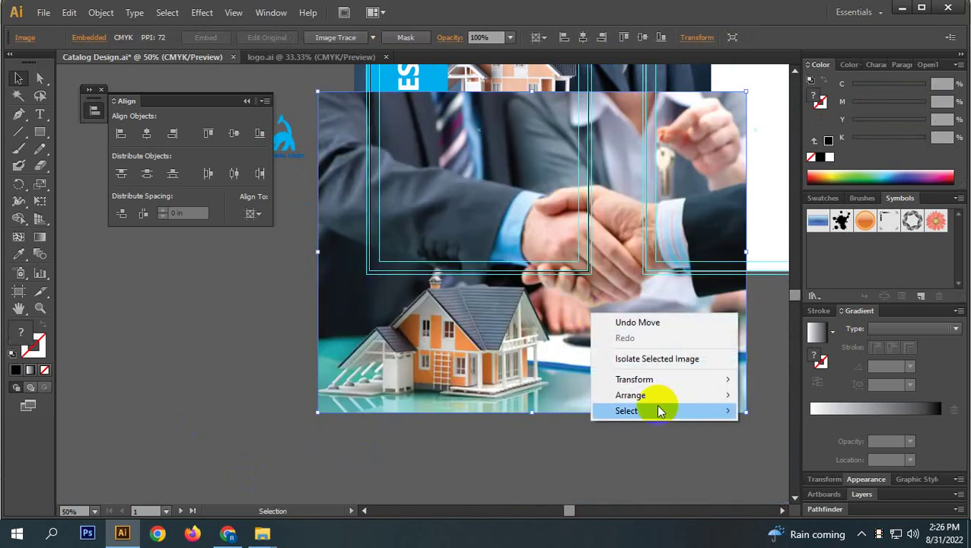
pyautogui.moveTo(643, 393)
pyautogui.click(828, 441)
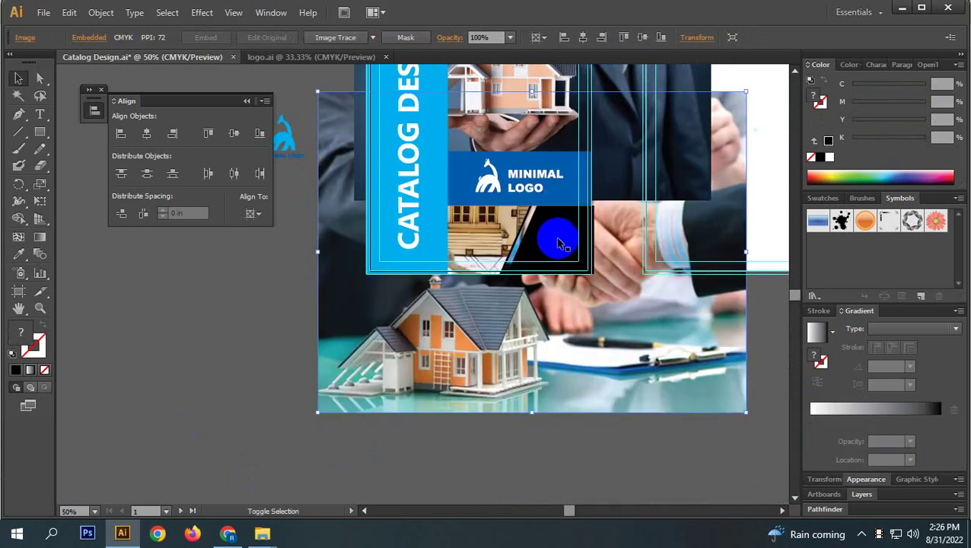
# - Clip the handshake photo into the remaining black slanted shape with a clipping mask
pyautogui.keyDown('shift'); pyautogui.click(553, 249); pyautogui.keyUp('shift')
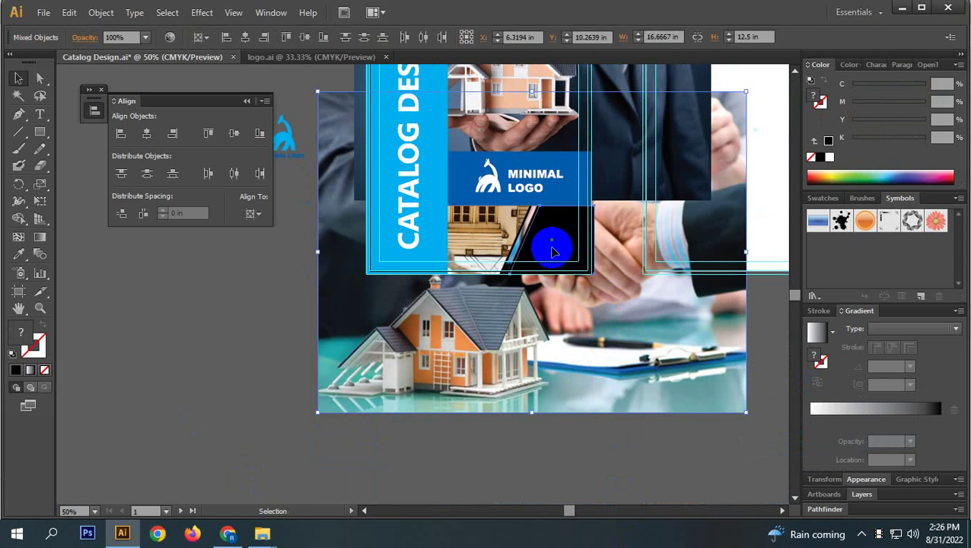
pyautogui.rightClick(555, 226)
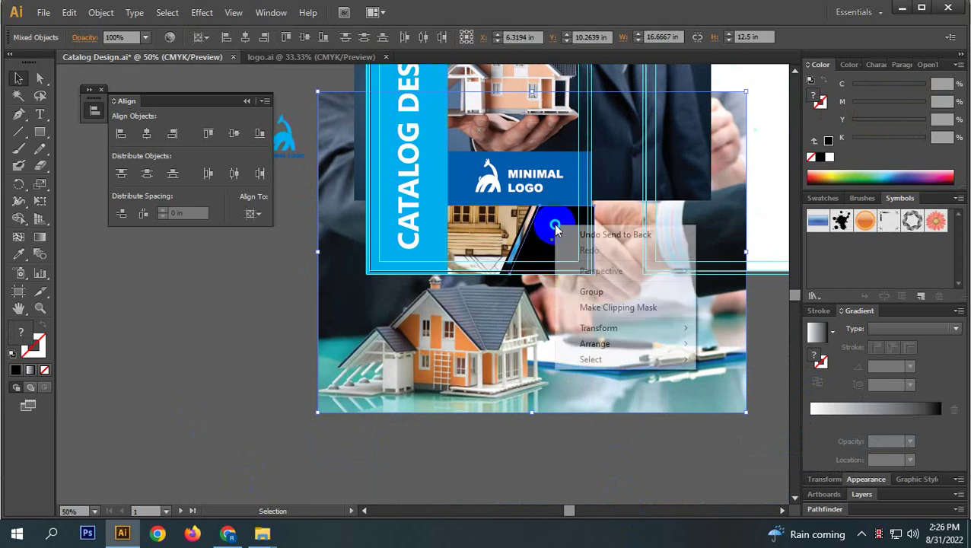
pyautogui.click(596, 308)
pyautogui.click(605, 423)
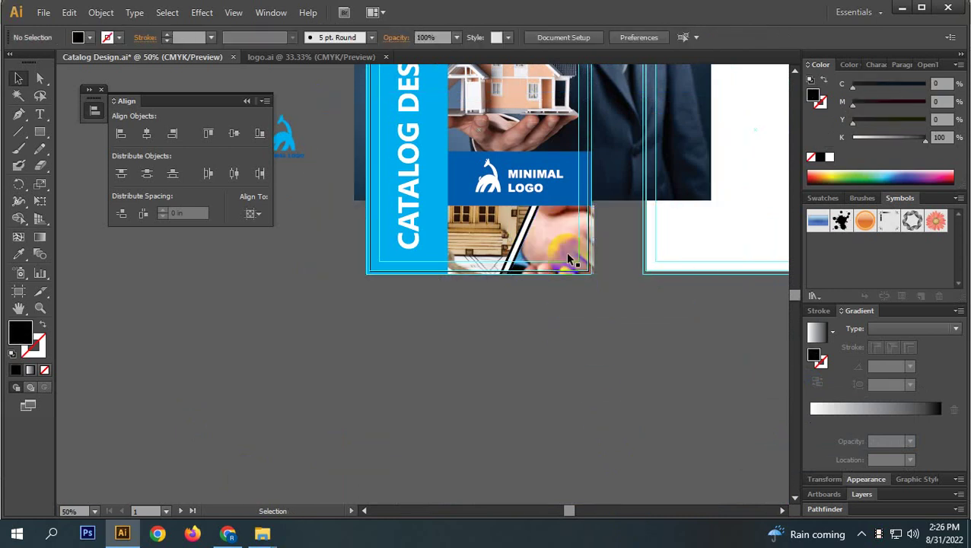
pyautogui.doubleClick(497, 221)
pyautogui.click(467, 227)
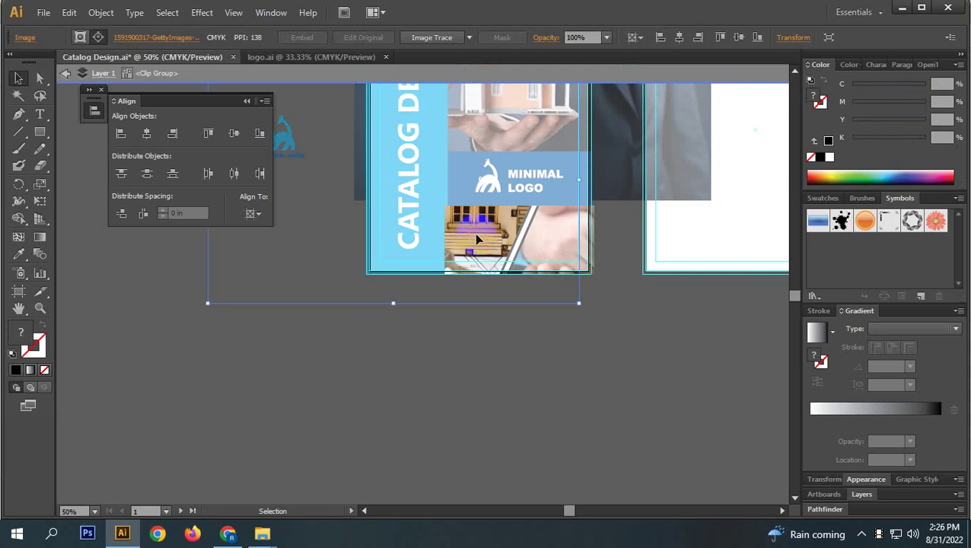
pyautogui.scroll(3, 474, 233)
pyautogui.doubleClick(555, 128)
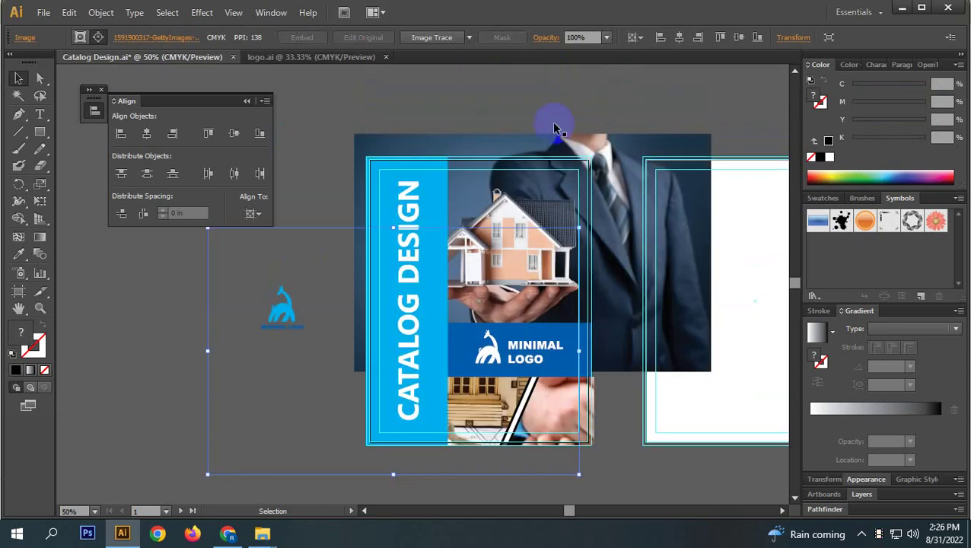
pyautogui.click(628, 425)
# - Isolate the money photo's clip group, scale the photo to about a third of its size and shift it toward the cyan strip
pyautogui.doubleClick(480, 405)
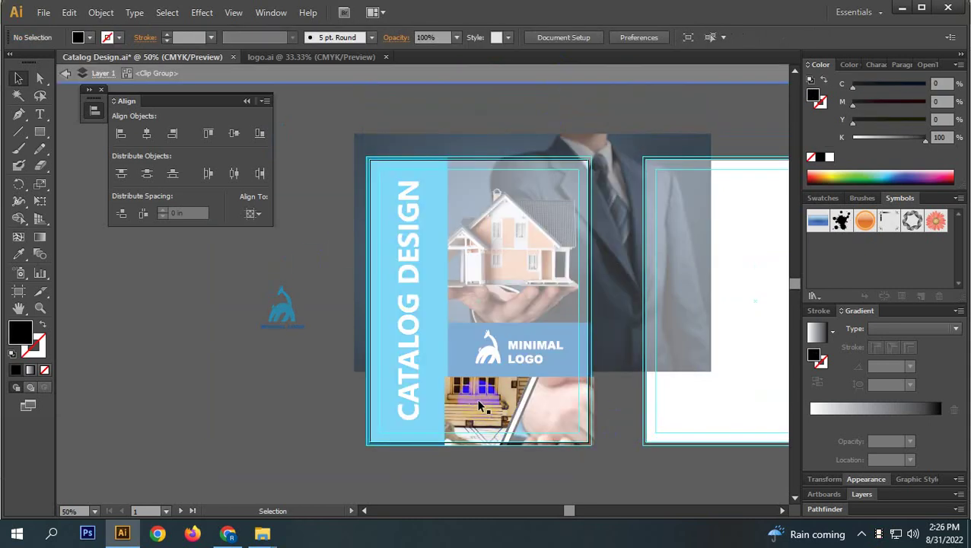
pyautogui.scroll(-2, 579, 397)
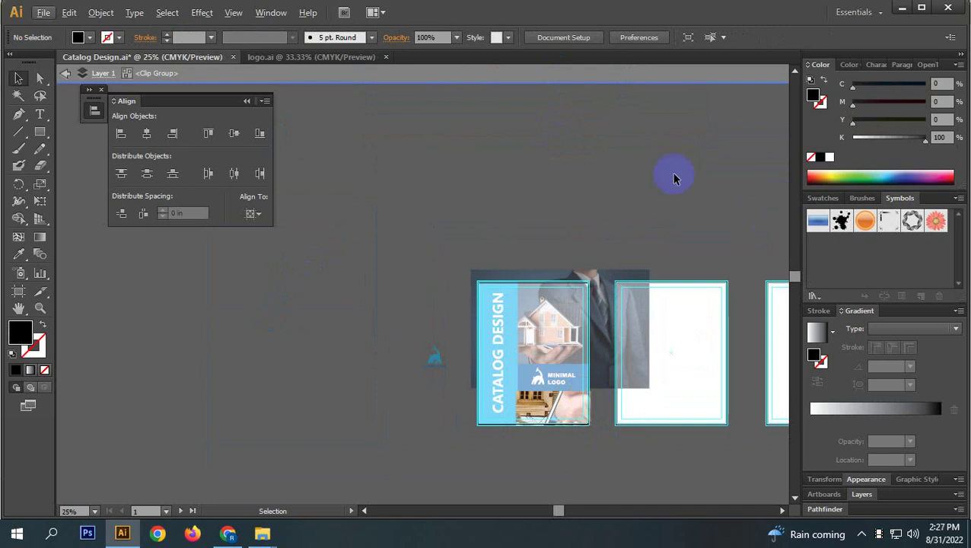
pyautogui.click(549, 407)
pyautogui.click(397, 315)
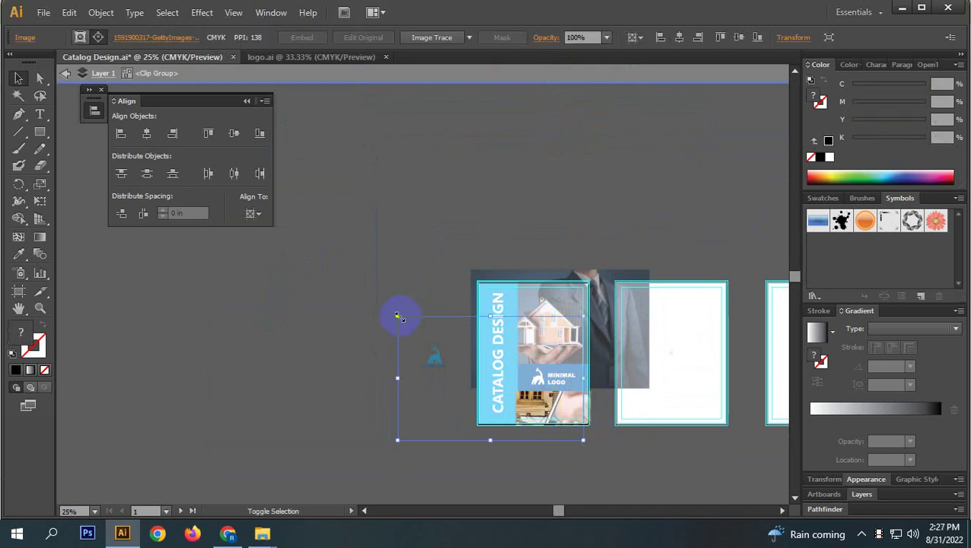
pyautogui.moveTo(397, 315); pyautogui.dragTo(449, 384)
pyautogui.scroll(2, 595, 465)
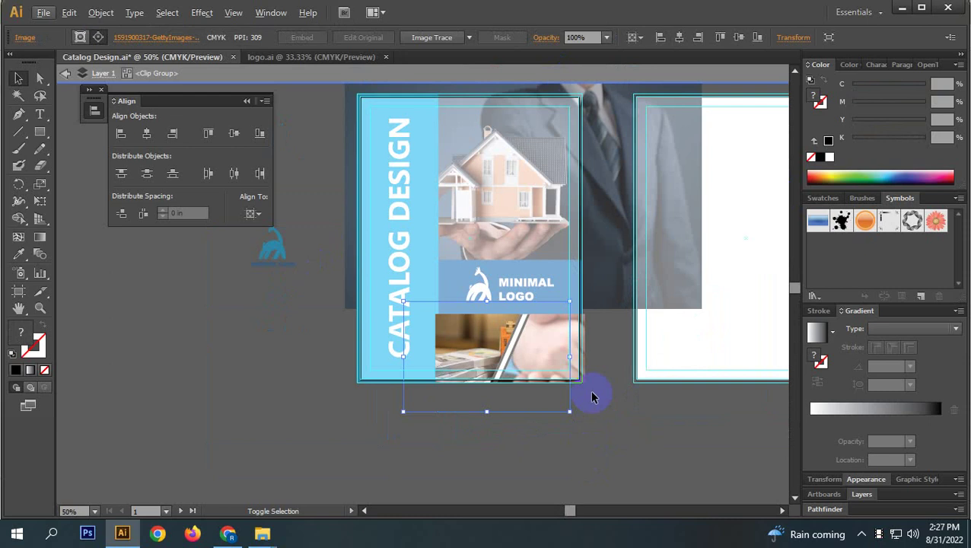
pyautogui.moveTo(567, 411); pyautogui.dragTo(499, 386)
pyautogui.scroll(3, 499, 385)
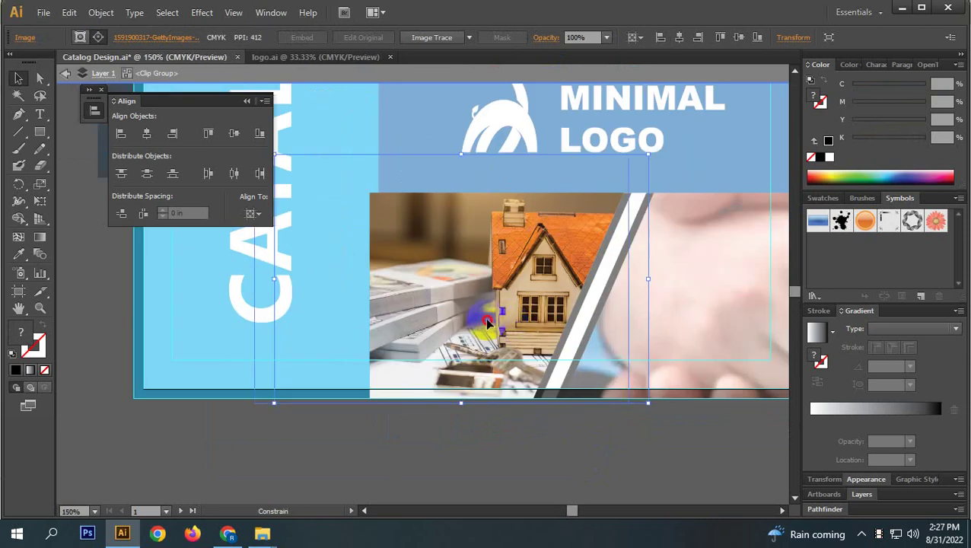
pyautogui.moveTo(487, 323); pyautogui.dragTo(466, 324)
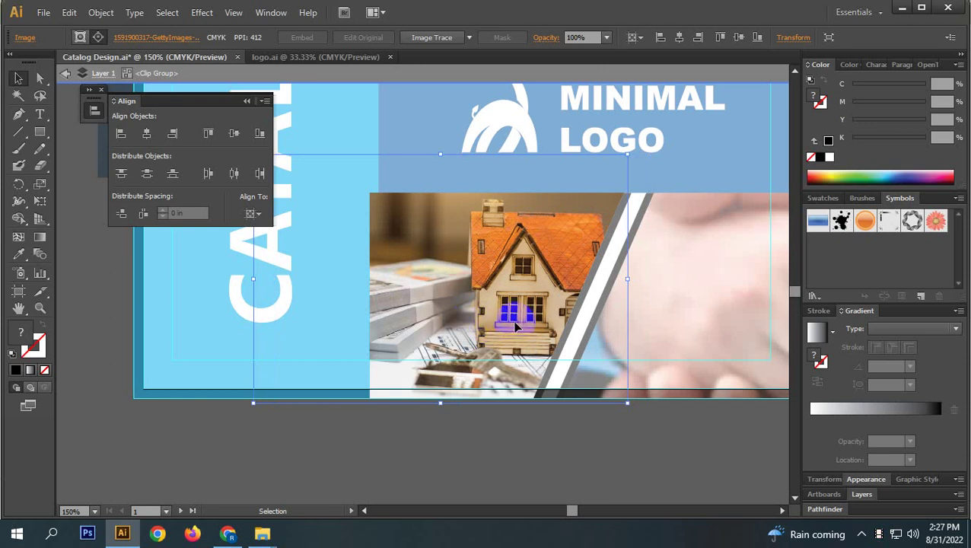
# - Reflect the money photo across the vertical axis within its clip group
pyautogui.click(570, 272)
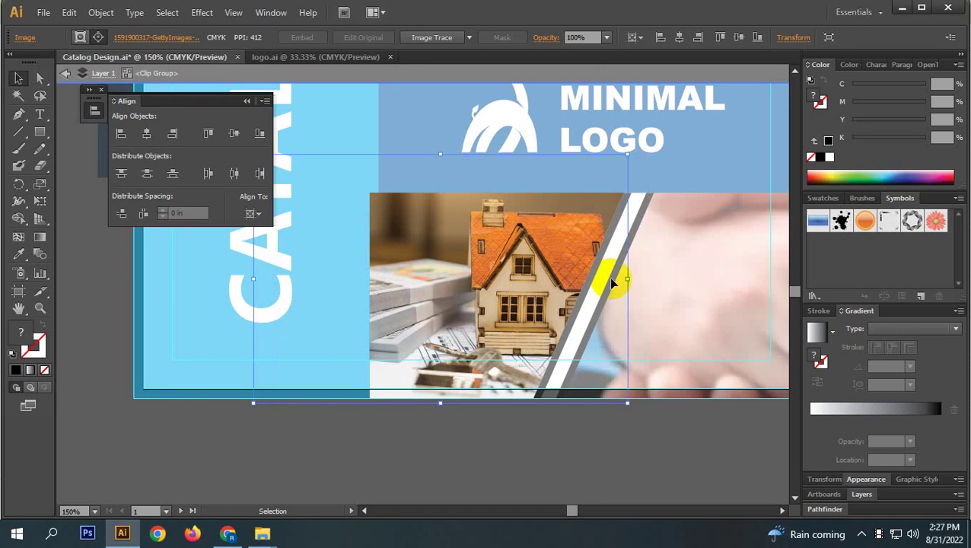
pyautogui.rightClick(509, 237)
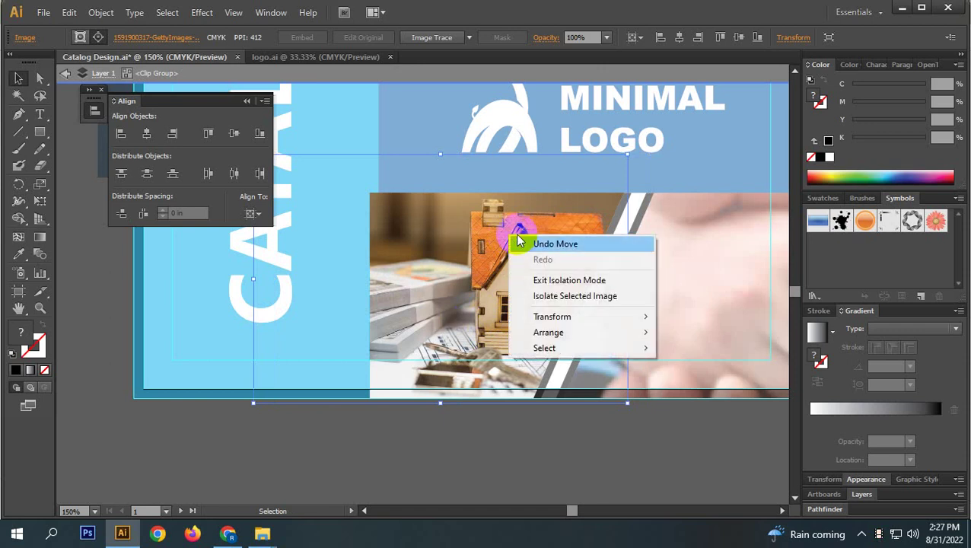
pyautogui.moveTo(547, 319)
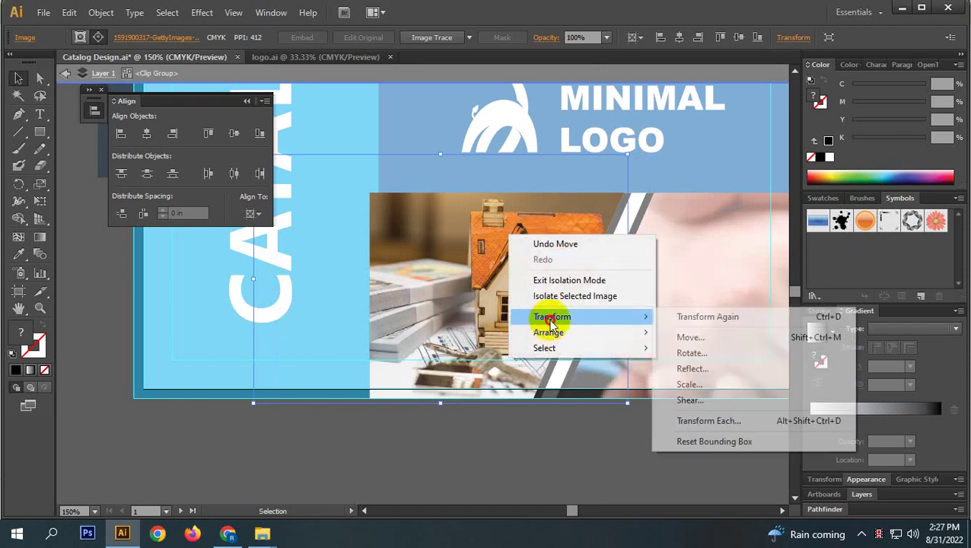
pyautogui.click(694, 371)
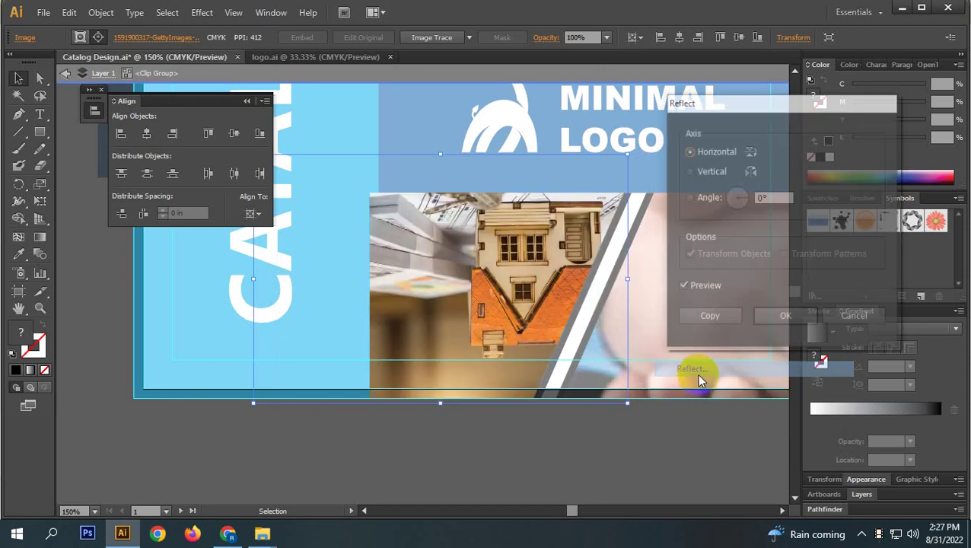
pyautogui.click(701, 172)
pyautogui.click(786, 319)
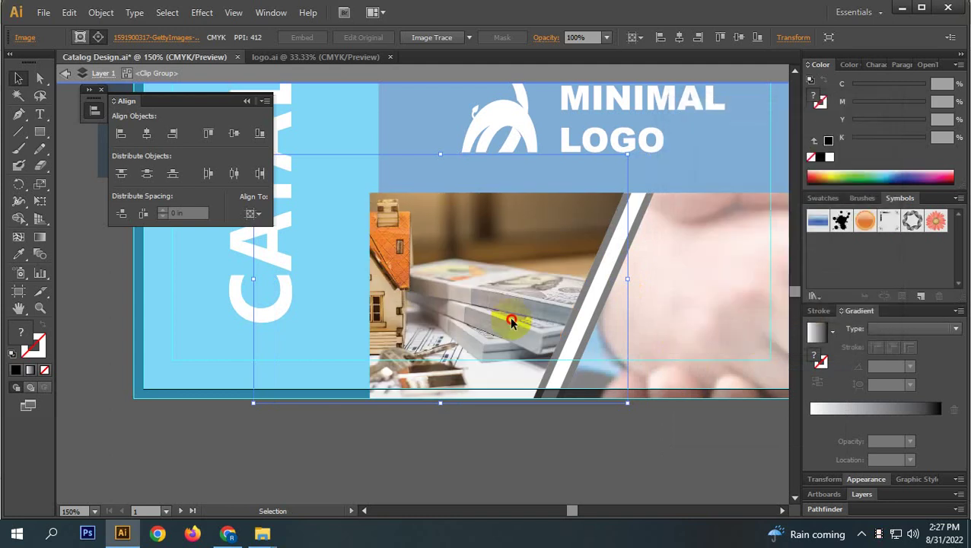
# - Nudge the mirrored photo away from the cyan strip until the whole model house fits in the slanted frame, and exit isolation mode
pyautogui.hotkey('shift', 'Right')
pyautogui.hotkey('shift', 'Right')
pyautogui.hotkey('shift', 'Right')
pyautogui.hotkey('shift', 'Right')
pyautogui.hotkey('shift', 'Right')
pyautogui.hotkey('shift', 'Right')
pyautogui.hotkey('shift', 'Right')
pyautogui.hotkey('shift', 'Right')
pyautogui.hotkey('shift', 'Right')
pyautogui.hotkey('shift', 'Right')
pyautogui.hotkey('shift', 'Right')
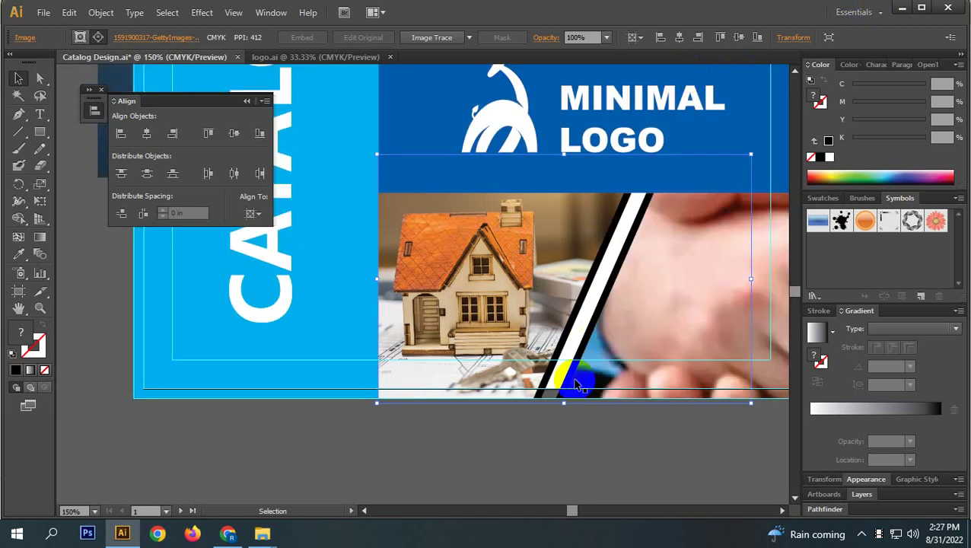
pyautogui.click(529, 446)
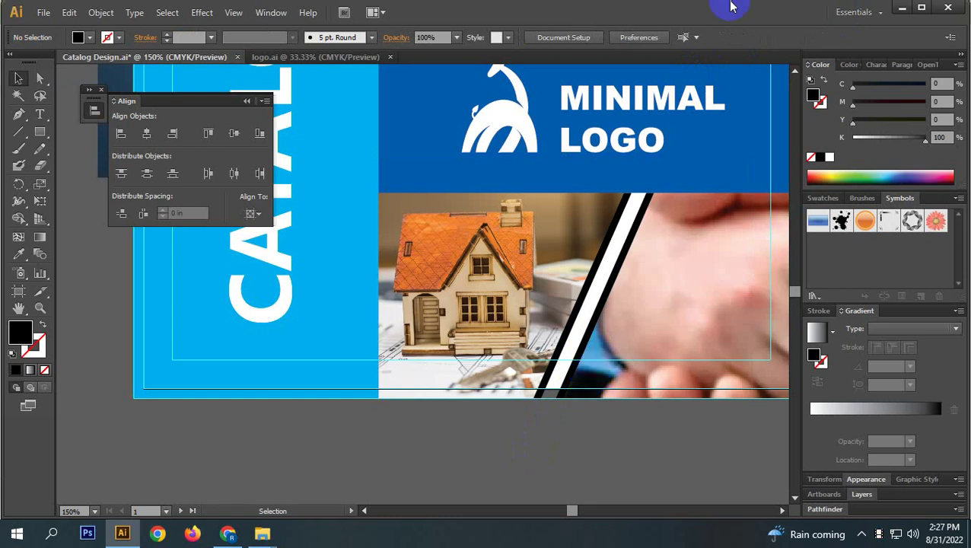
# - Isolate the handshake photo's clip group and scale the photo to about a third of its size around its center
pyautogui.hscroll(5, 434, 210)
pyautogui.doubleClick(448, 261)
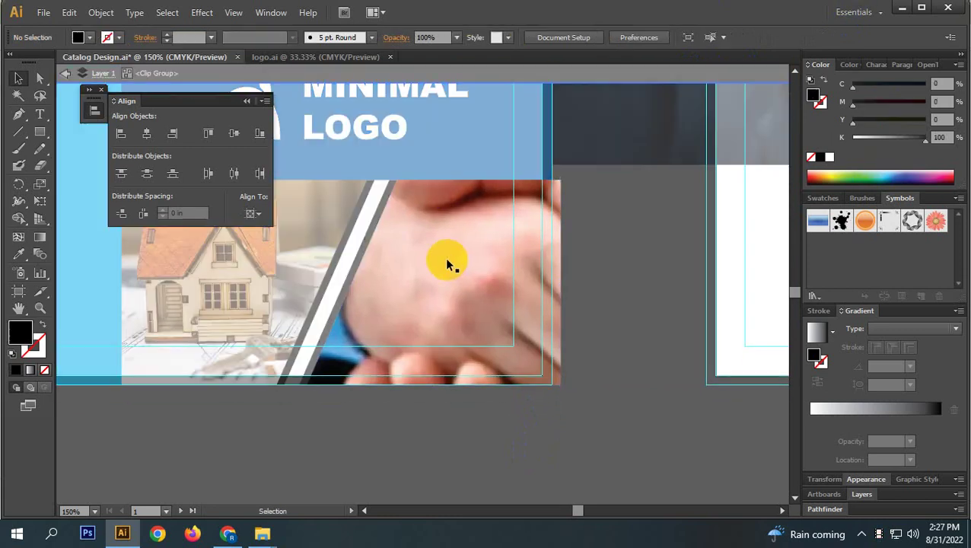
pyautogui.click(446, 258)
pyautogui.hotkey('ctrl', '-')
pyautogui.hotkey('ctrl', '-')
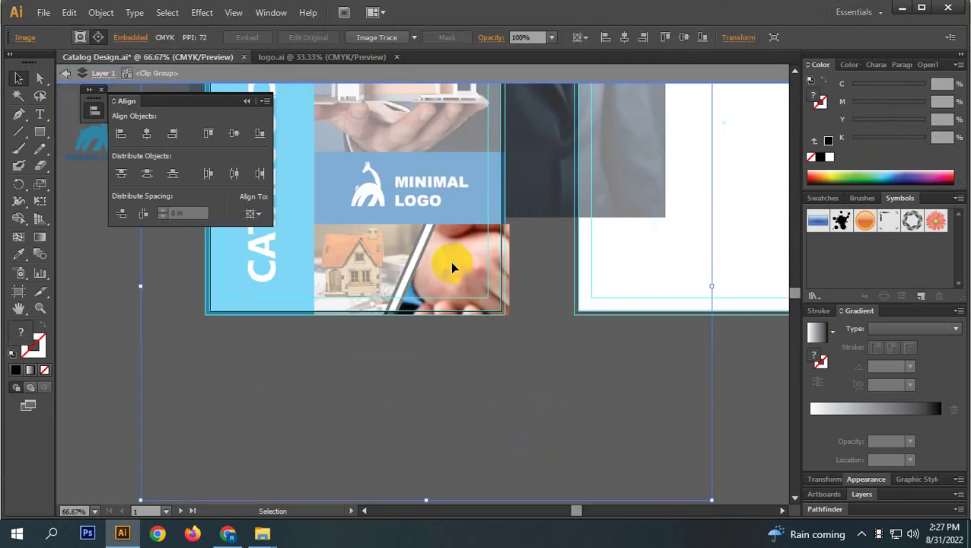
pyautogui.scroll(-2, 538, 271)
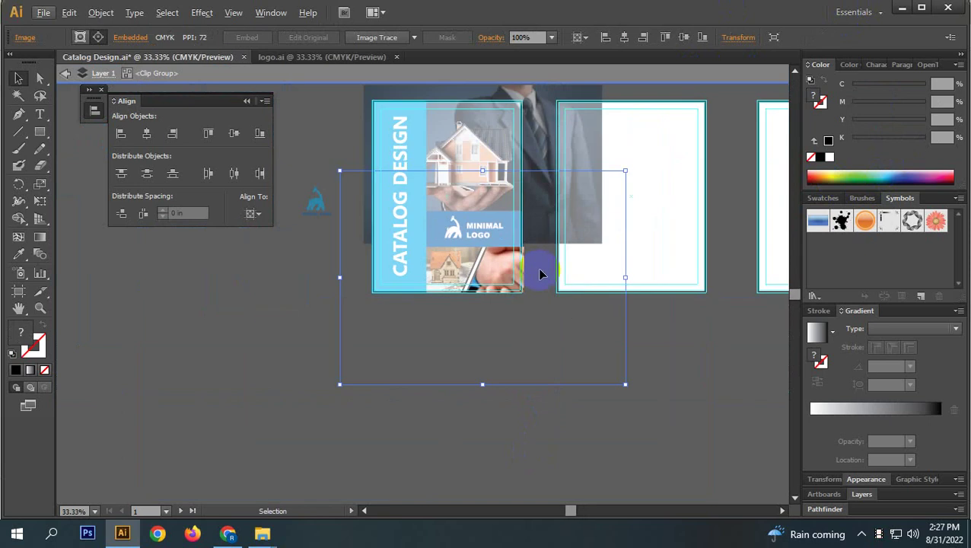
pyautogui.moveTo(625, 171); pyautogui.dragTo(531, 242)
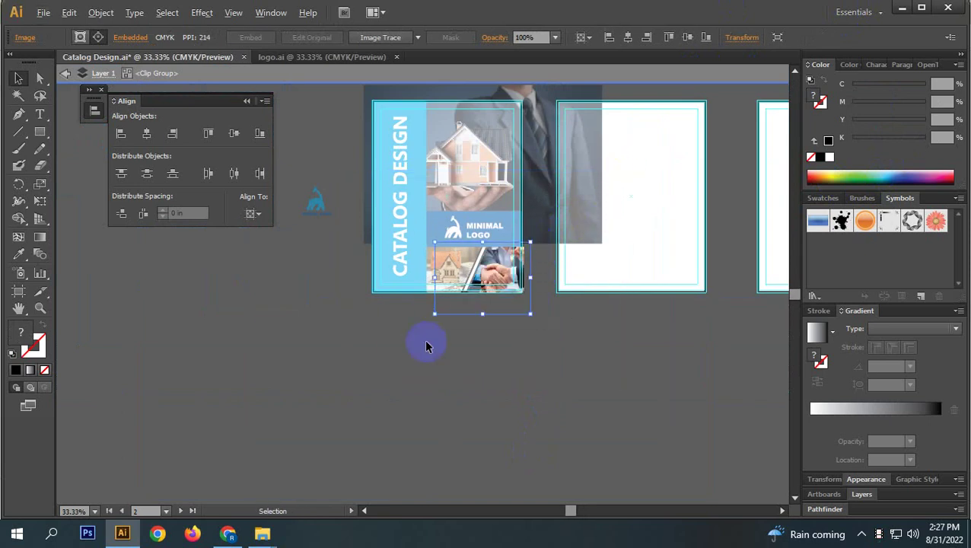
# - Shrink the handshake photo further and fit it to its slanted frame so the hands, keys and model house show
pyautogui.scroll(4, 425, 346)
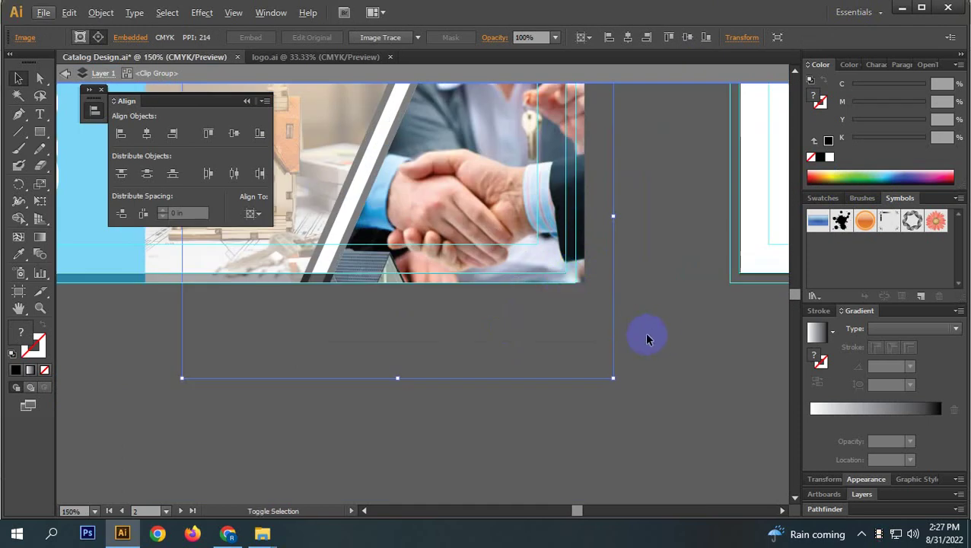
pyautogui.moveTo(609, 377); pyautogui.dragTo(586, 357)
pyautogui.moveTo(182, 358); pyautogui.dragTo(278, 326)
pyautogui.press('space')
pyautogui.moveTo(444, 305); pyautogui.dragTo(420, 375)
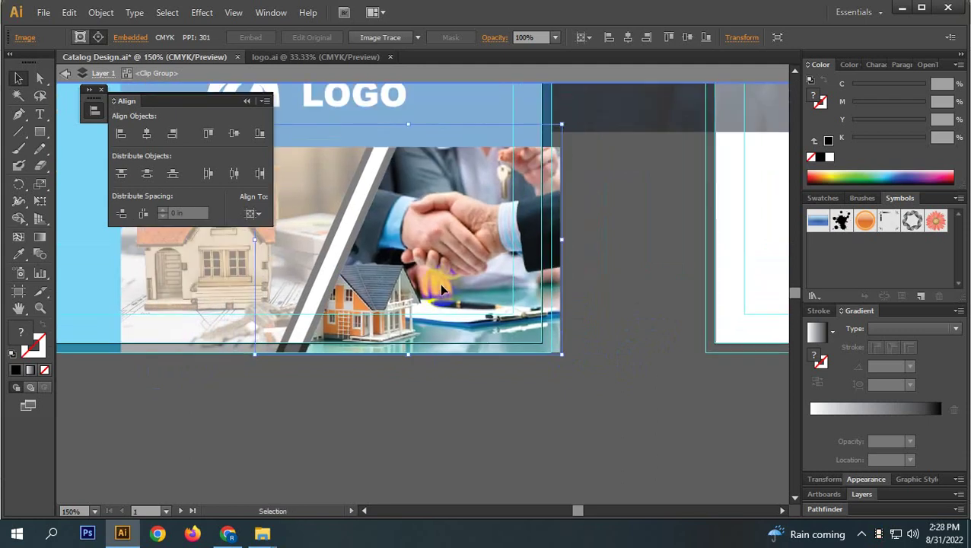
# - Nudge the handshake photo away from the slanted white stripe and slightly upward so the whole model house shows
pyautogui.press('space')
pyautogui.moveTo(468, 270); pyautogui.dragTo(527, 288)
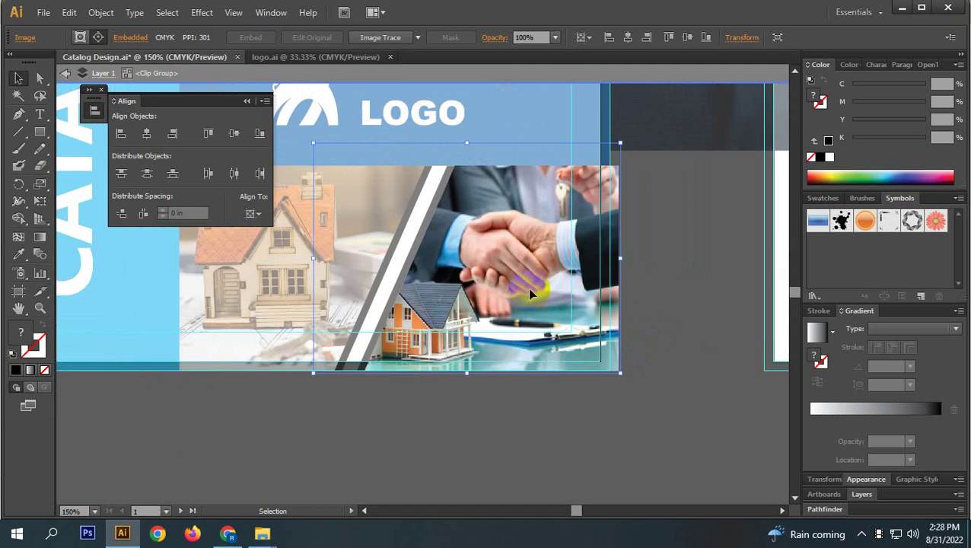
pyautogui.hotkey('shift', 'Right')
pyautogui.hotkey('shift', 'Right')
pyautogui.hotkey('shift', 'Right')
pyautogui.hotkey('shift', 'Right')
pyautogui.hotkey('shift', 'Right')
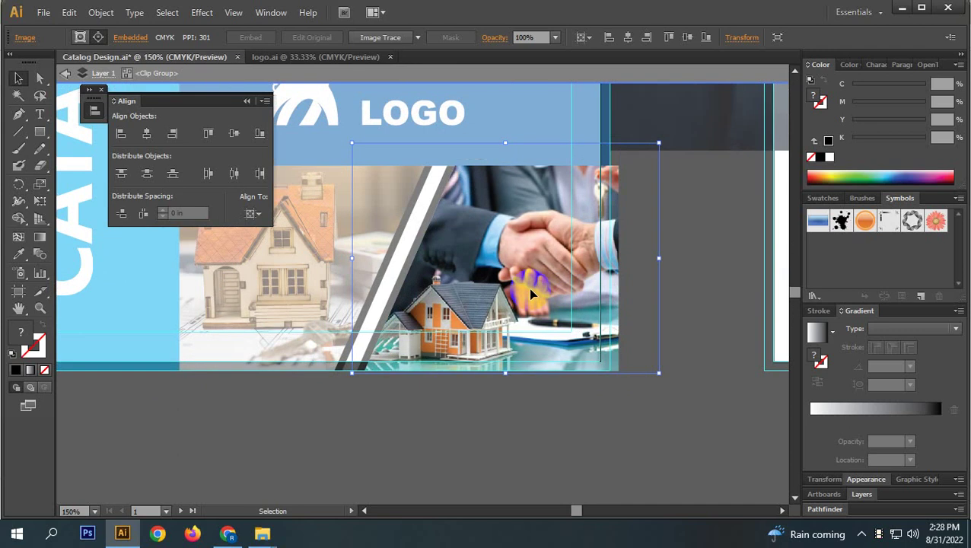
pyautogui.hotkey('shift', 'Up')
pyautogui.hotkey('shift', 'Up')
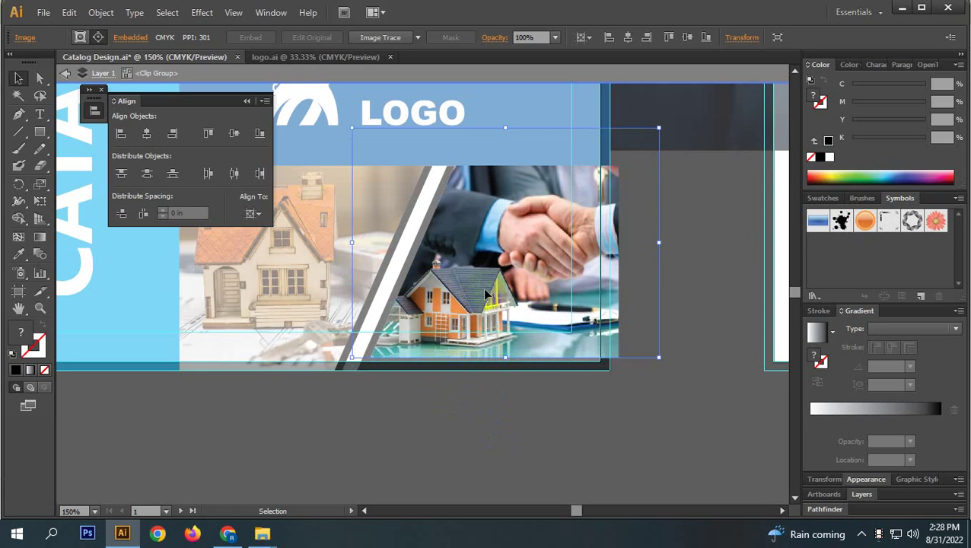
# - Paste a copy of the handshake photo in front within its clip group and reflect the copy across the horizontal axis
pyautogui.press('a')
pyautogui.click(486, 294)
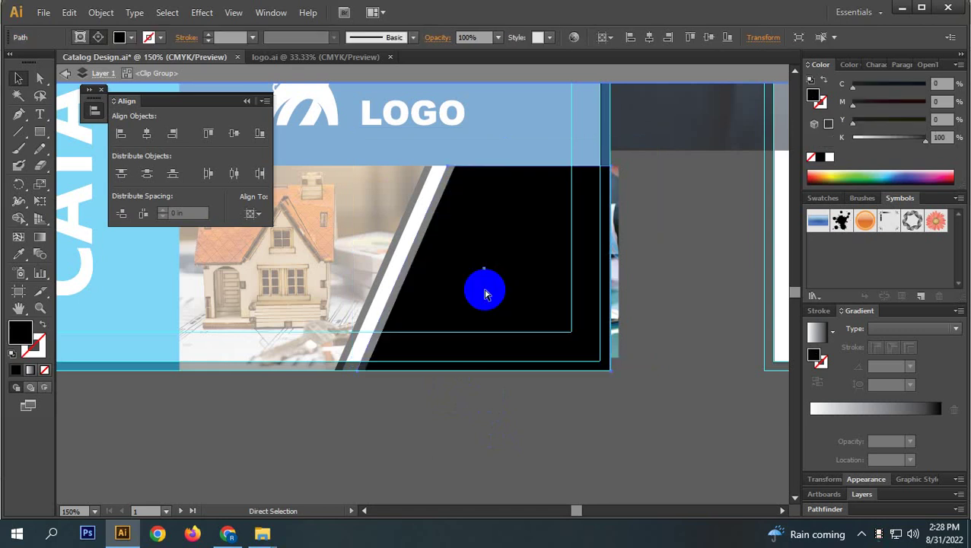
pyautogui.click(486, 294)
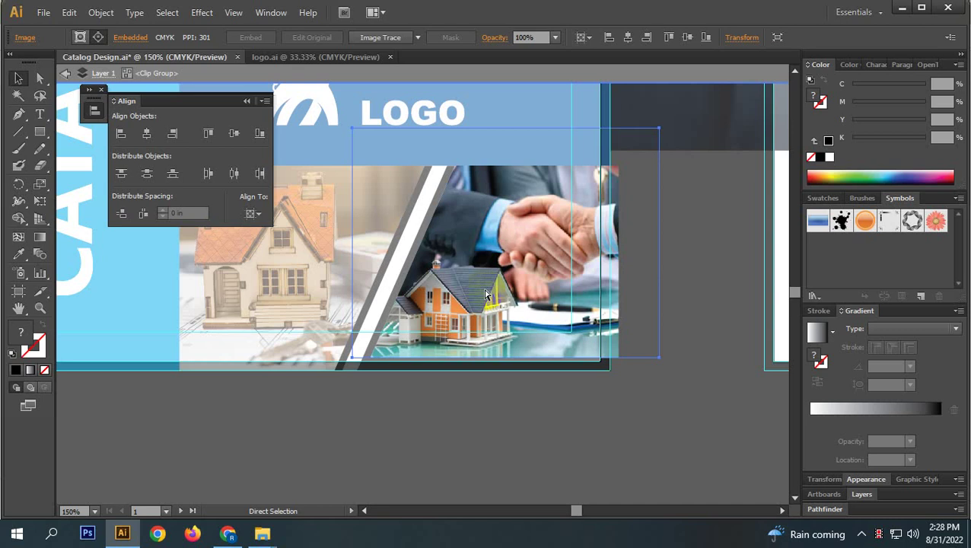
pyautogui.press('v')
pyautogui.rightClick(508, 216)
pyautogui.moveTo(590, 299)
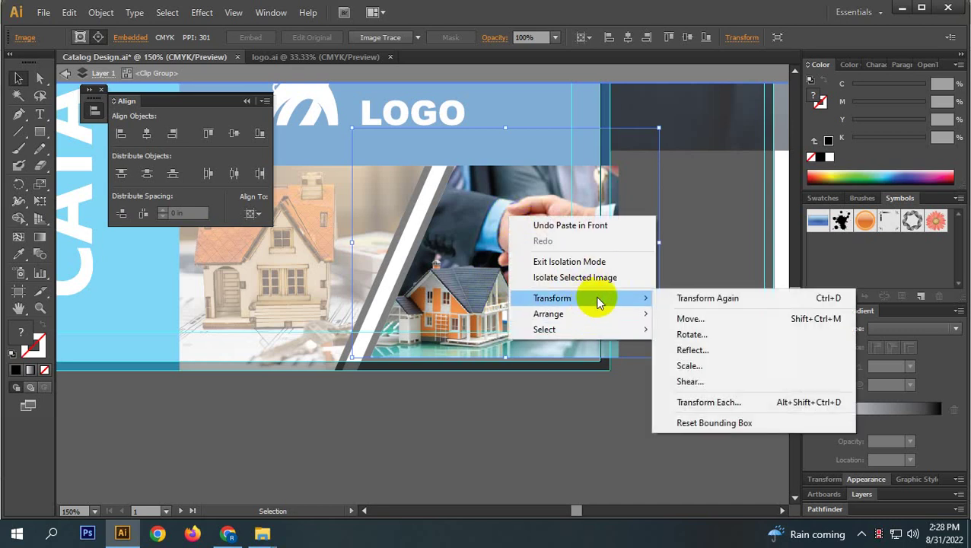
pyautogui.click(707, 353)
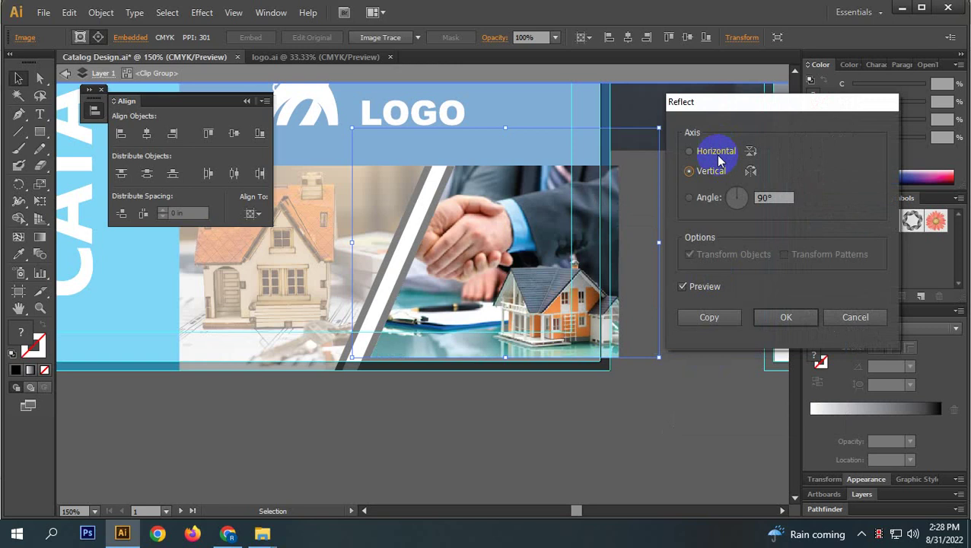
pyautogui.click(716, 150)
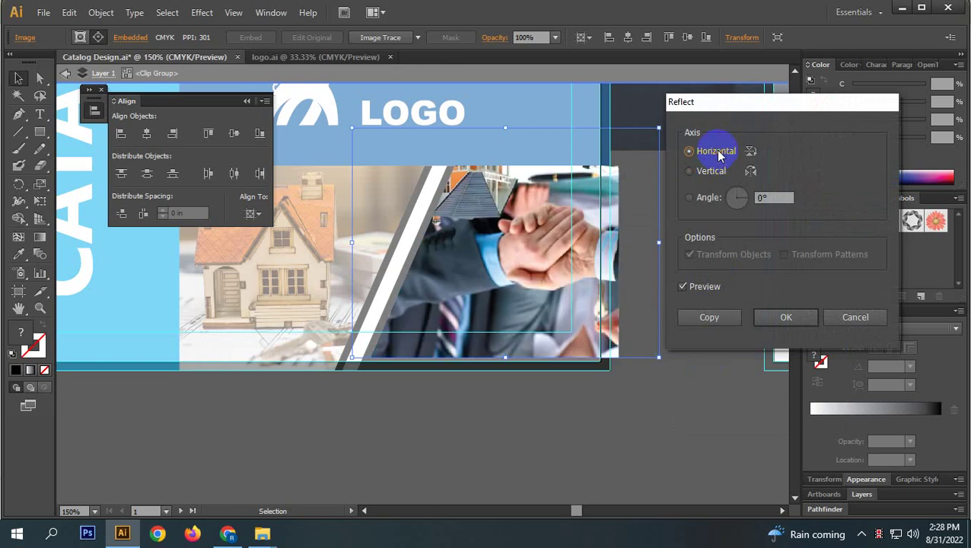
pyautogui.click(794, 326)
# - Move the flipped copy below the handshake photo, butting their edges together to fill the gap at the frame's base
pyautogui.moveTo(481, 225); pyautogui.dragTo(462, 440)
pyautogui.scroll(-3, 544, 412)
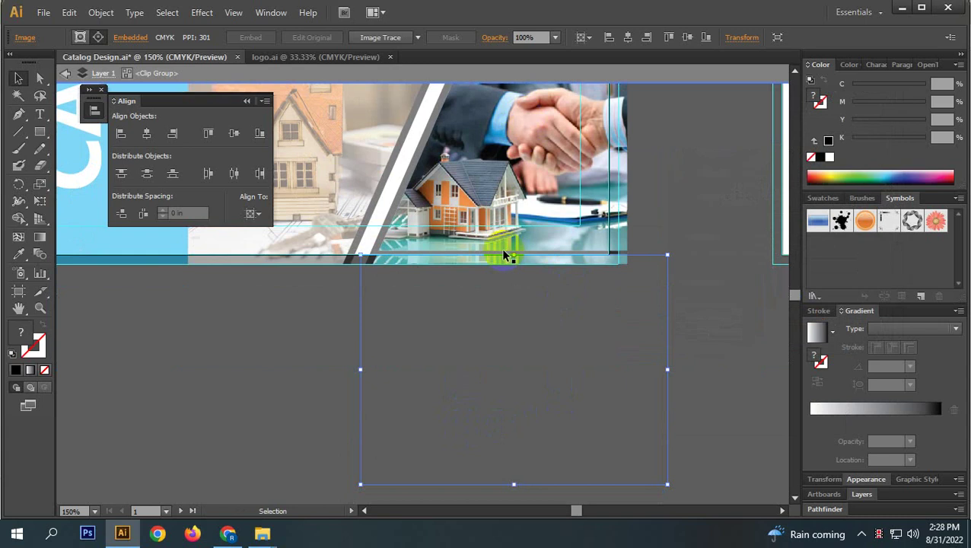
pyautogui.scroll(1, 476, 257)
pyautogui.moveTo(475, 257); pyautogui.dragTo(427, 282)
pyautogui.scroll(1, 458, 201)
pyautogui.scroll(2, 417, 293)
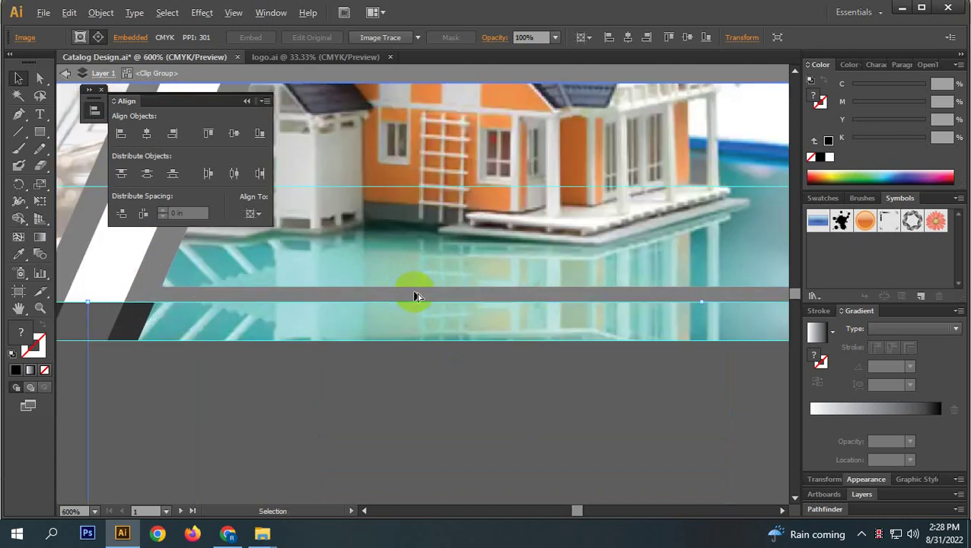
pyautogui.moveTo(418, 323); pyautogui.dragTo(418, 302)
pyautogui.scroll(-4, 418, 302)
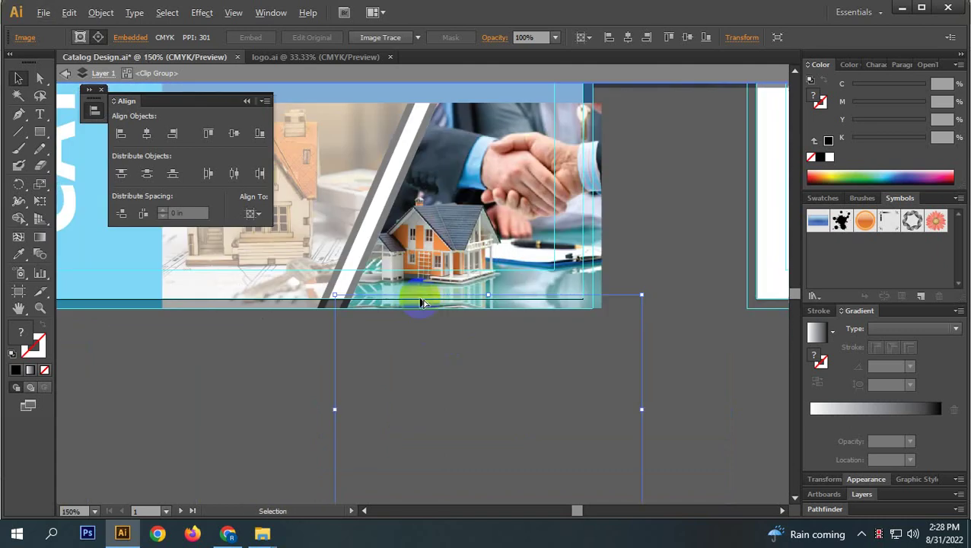
pyautogui.scroll(-3, 444, 301)
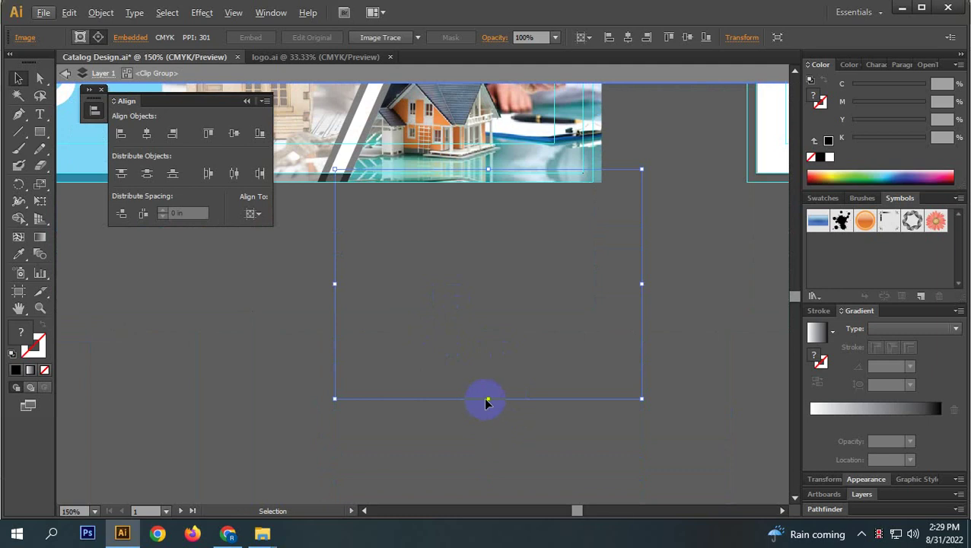
# - Stretch the flipped copy downward to about twice its height and exit isolation mode
pyautogui.moveTo(487, 399); pyautogui.dragTo(468, 508)
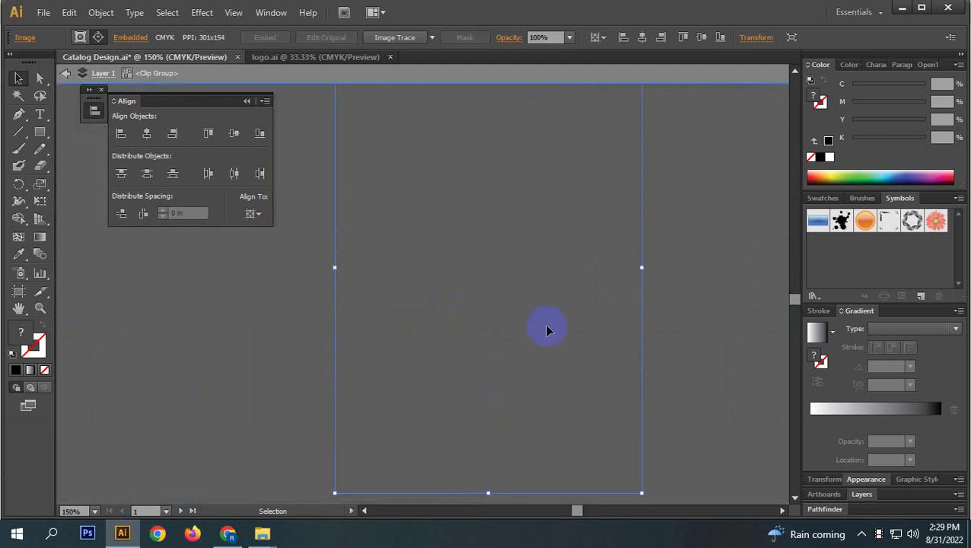
pyautogui.click(679, 296)
pyautogui.scroll(3, 455, 141)
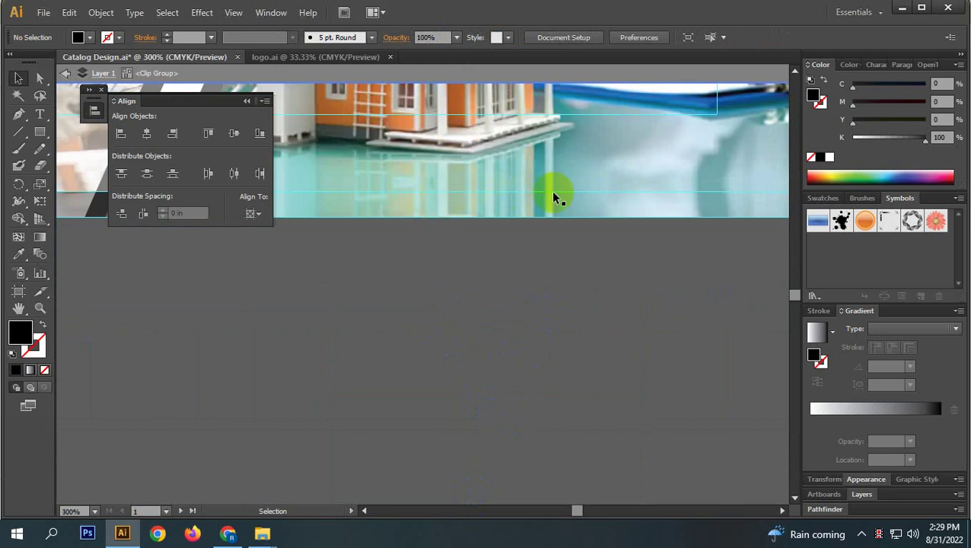
pyautogui.scroll(-2, 552, 192)
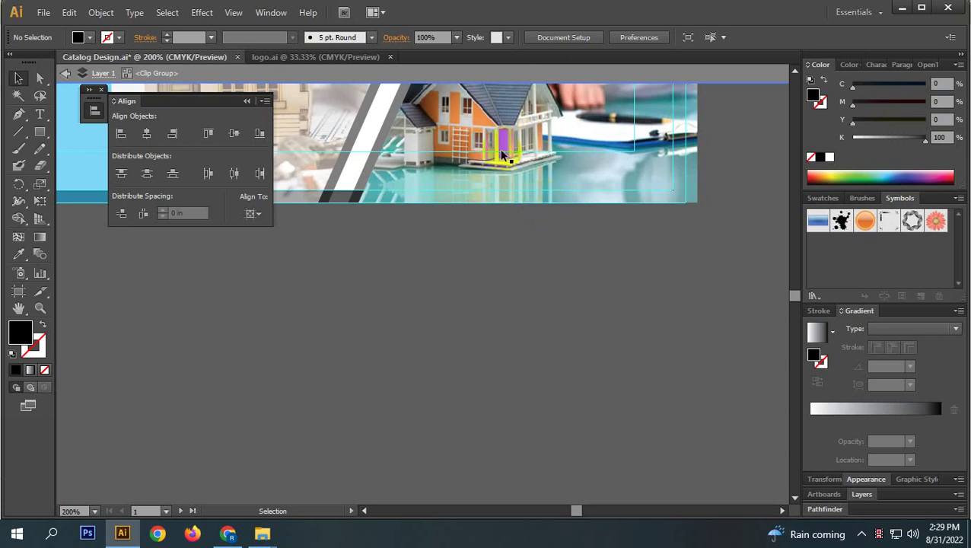
pyautogui.scroll(2, 499, 168)
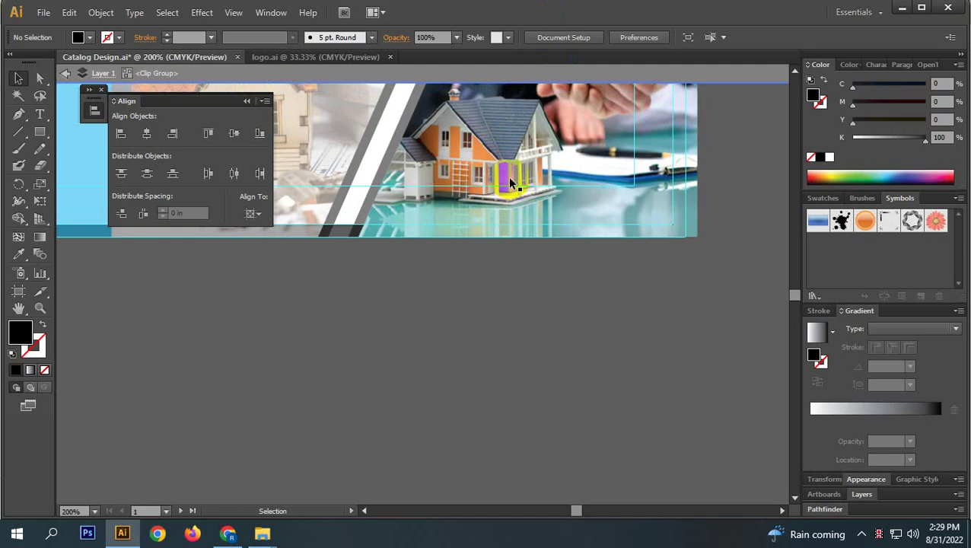
pyautogui.click(551, 73)
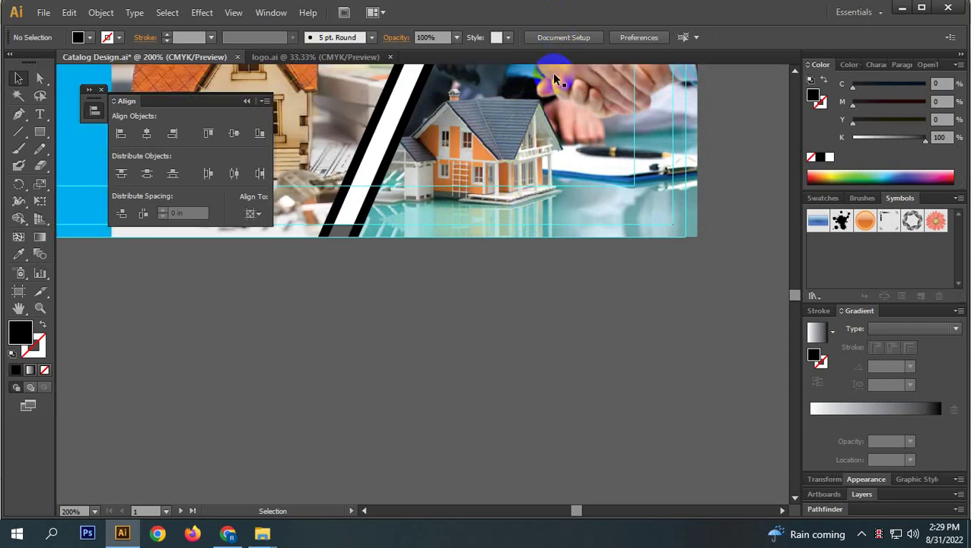
# - Recolor the black edges along both sides of the slanted white stripe with the logo band's blue
pyautogui.moveTo(531, 210); pyautogui.dragTo(655, 277)
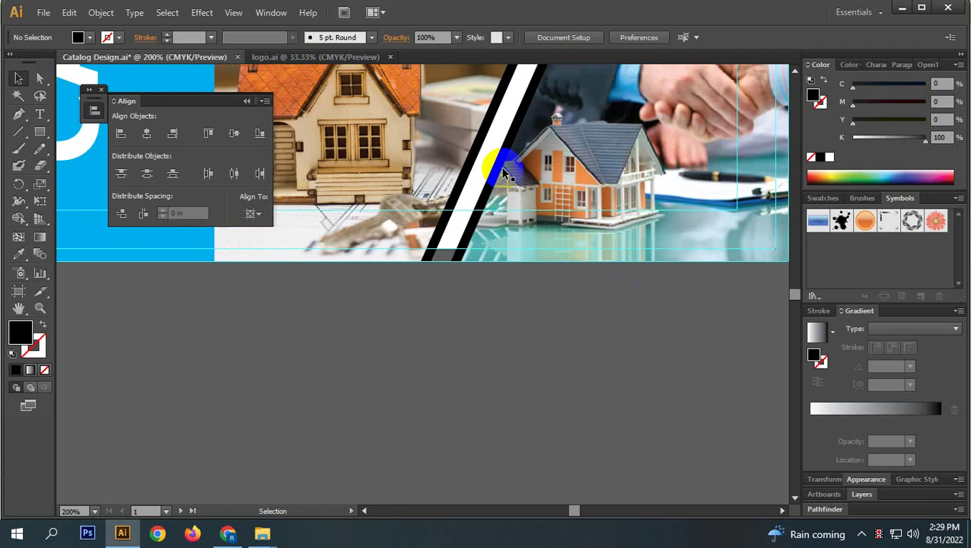
pyautogui.click(475, 174)
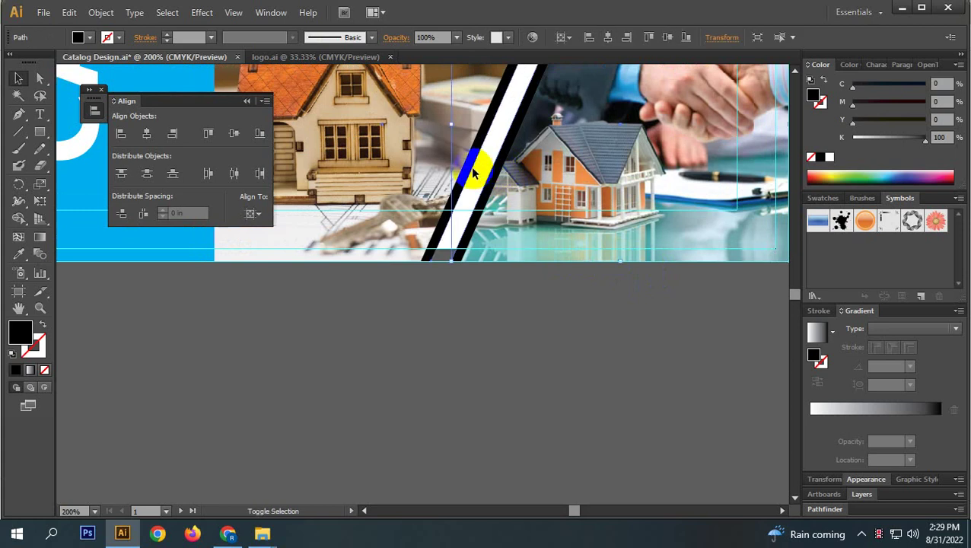
pyautogui.scroll(-2, 479, 170)
pyautogui.scroll(1, 486, 166)
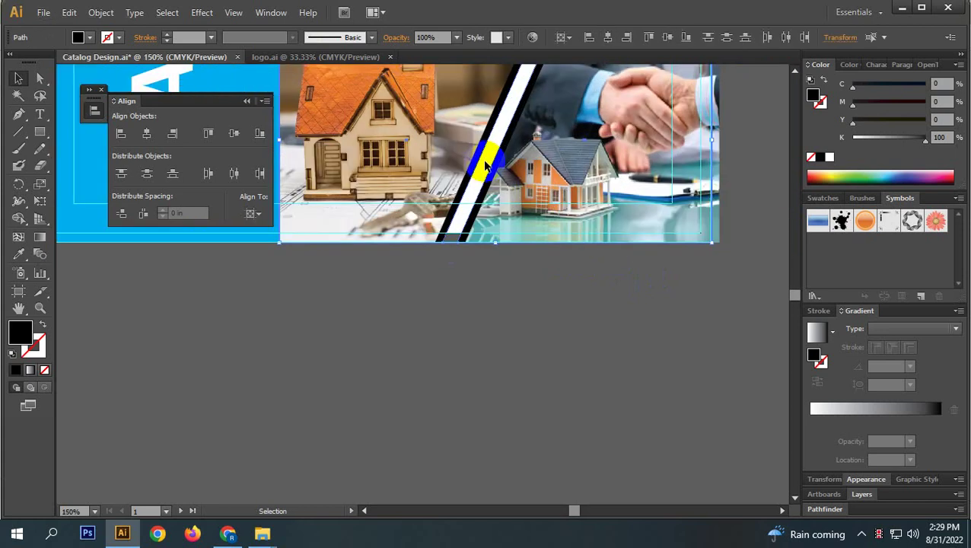
pyautogui.scroll(2, 486, 166)
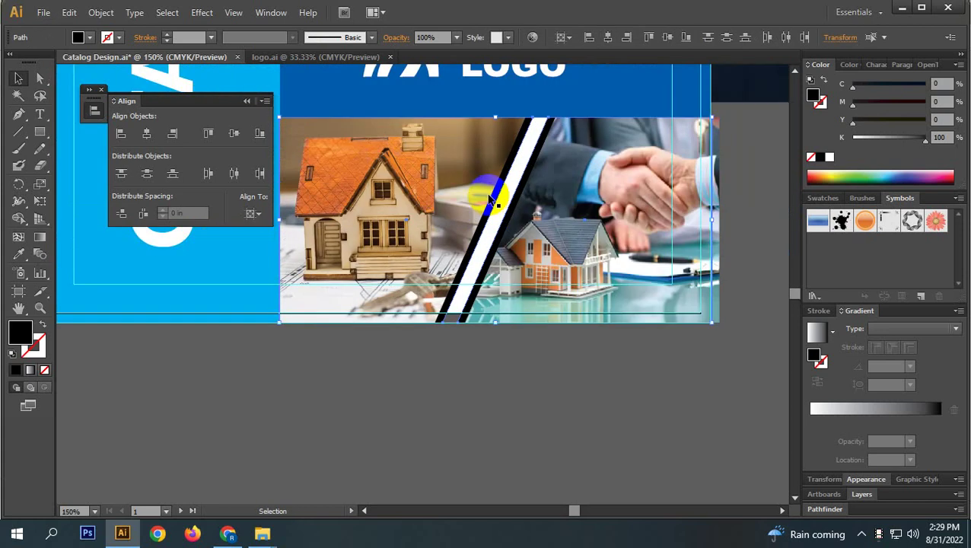
pyautogui.click(18, 253)
pyautogui.click(576, 95)
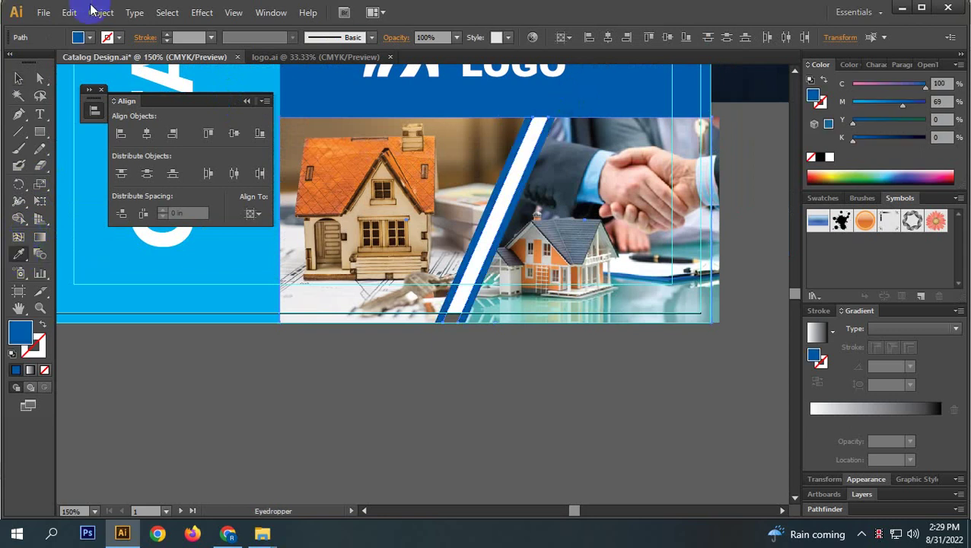
pyautogui.click(19, 78)
pyautogui.click(572, 453)
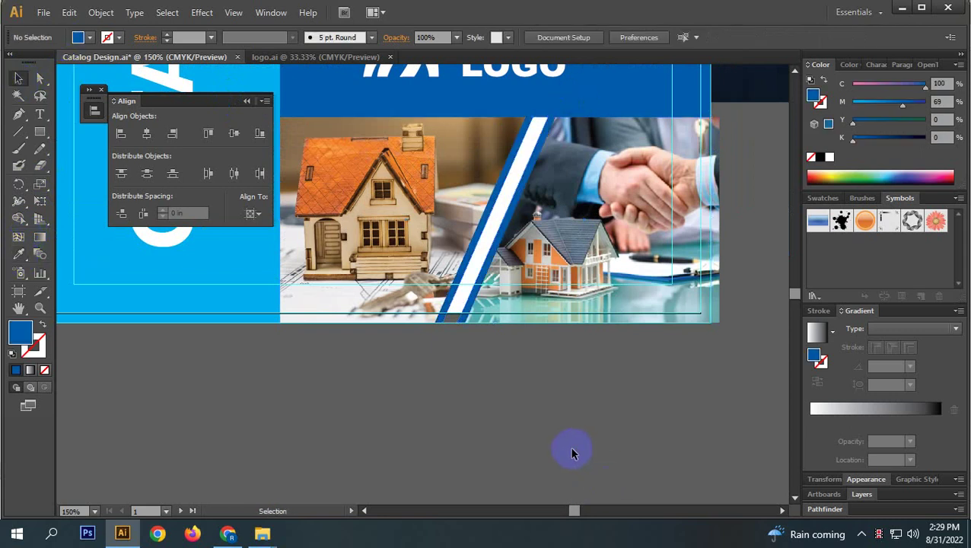
pyautogui.scroll(-2, 572, 453)
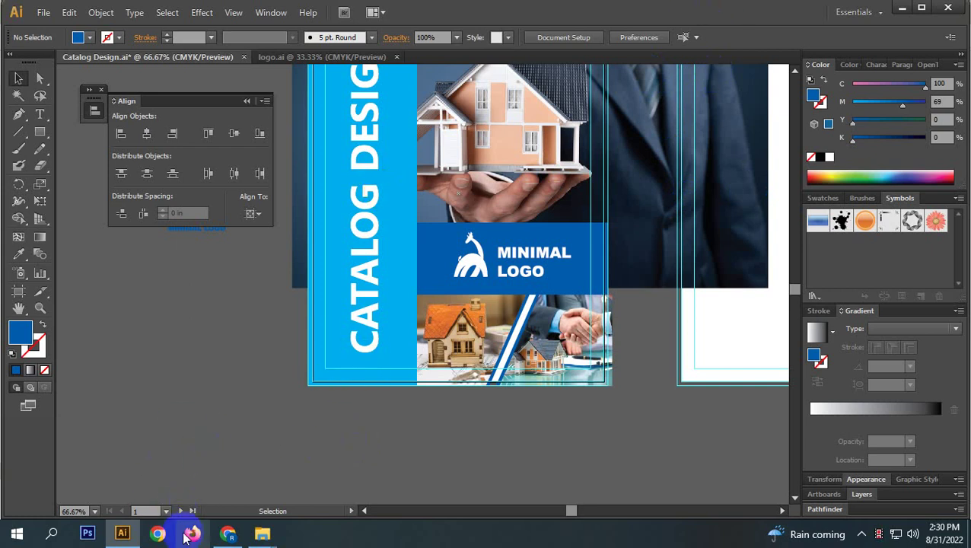
pyautogui.click(230, 532)
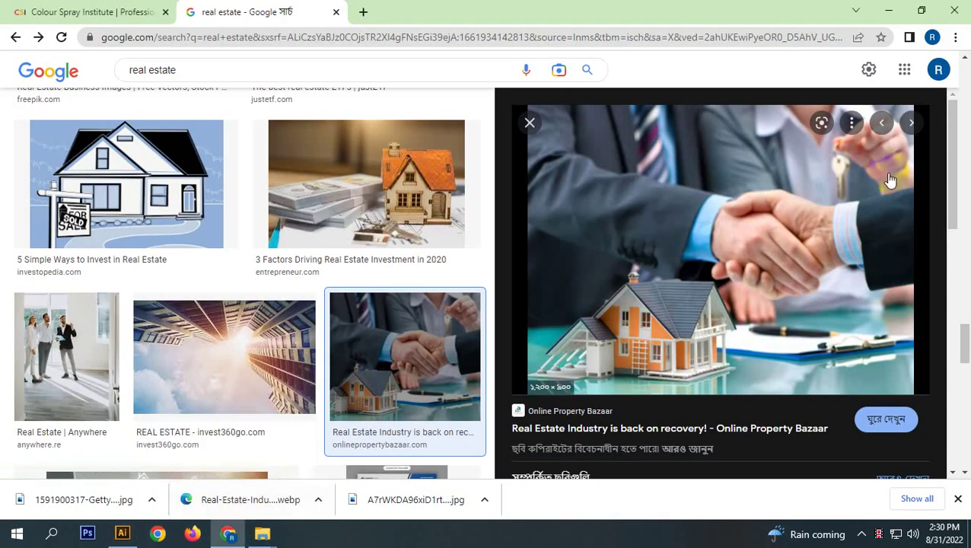
pyautogui.click(891, 11)
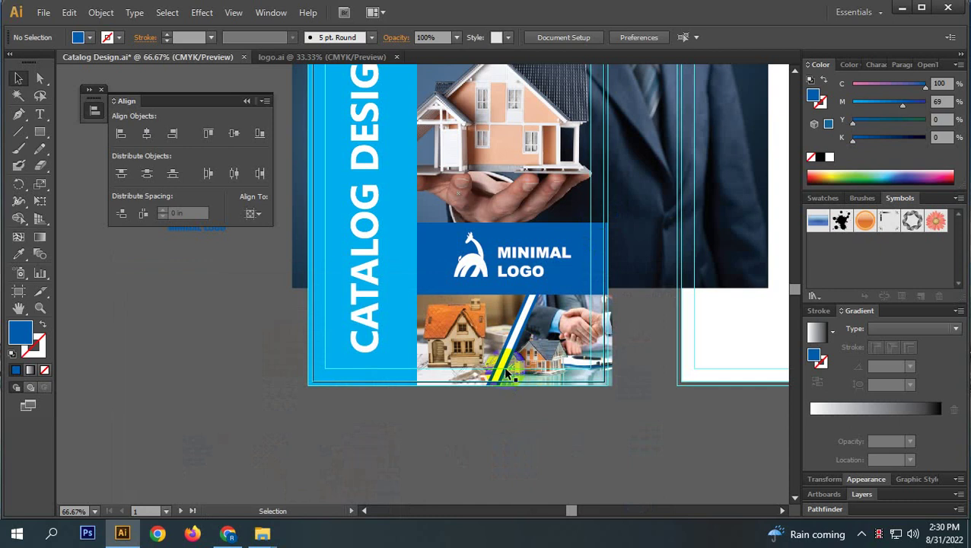
# - Place the photo of the man holding a model house behind the cyan title strip and stretch it taller than the cover
pyautogui.keyDown('alt'); pyautogui.scroll(-2, 507, 373); pyautogui.keyUp('alt')
pyautogui.hotkey('ctrl', 'v')
pyautogui.moveTo(217, 357); pyautogui.dragTo(501, 285)
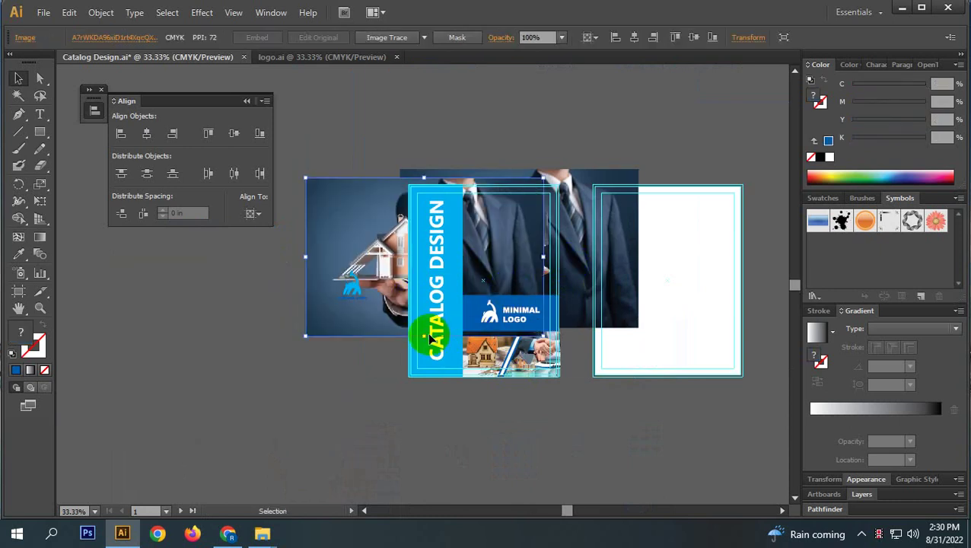
pyautogui.moveTo(424, 336); pyautogui.dragTo(424, 431)
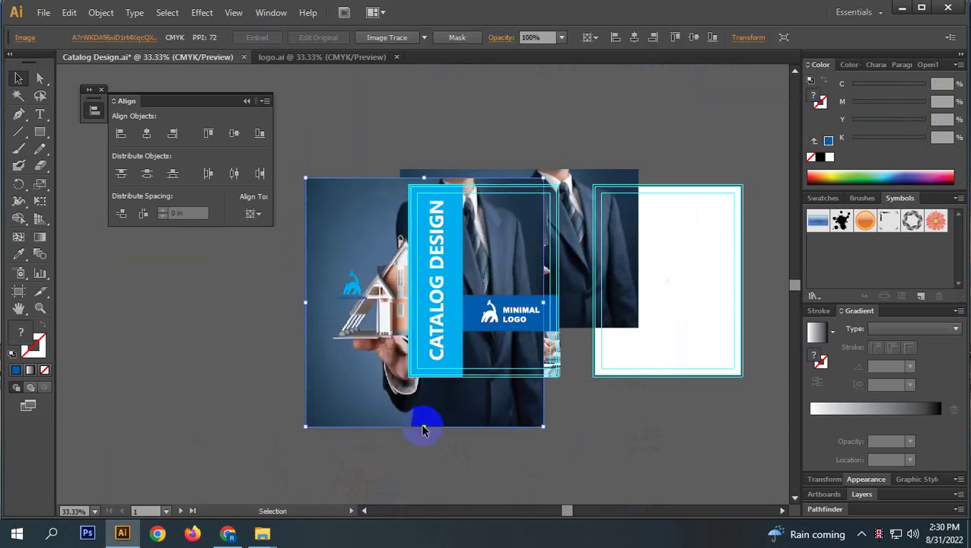
pyautogui.moveTo(386, 344); pyautogui.dragTo(369, 323)
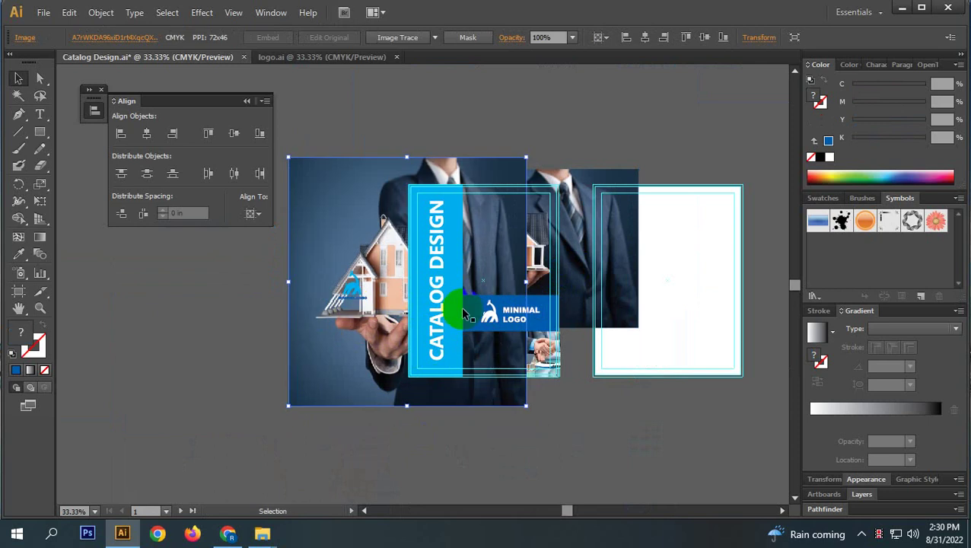
# - Try to clip the placed house photo with the CATALOG DESIGN lettering as a clipping mask
pyautogui.keyDown('shift'); pyautogui.click(438, 316); pyautogui.keyUp('shift')
pyautogui.rightClick(437, 315)
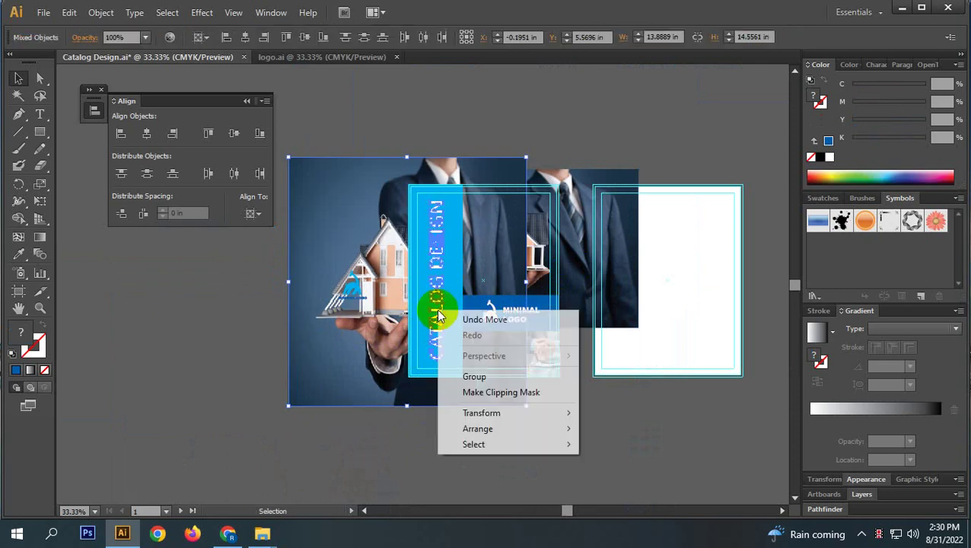
pyautogui.click(487, 392)
pyautogui.click(454, 432)
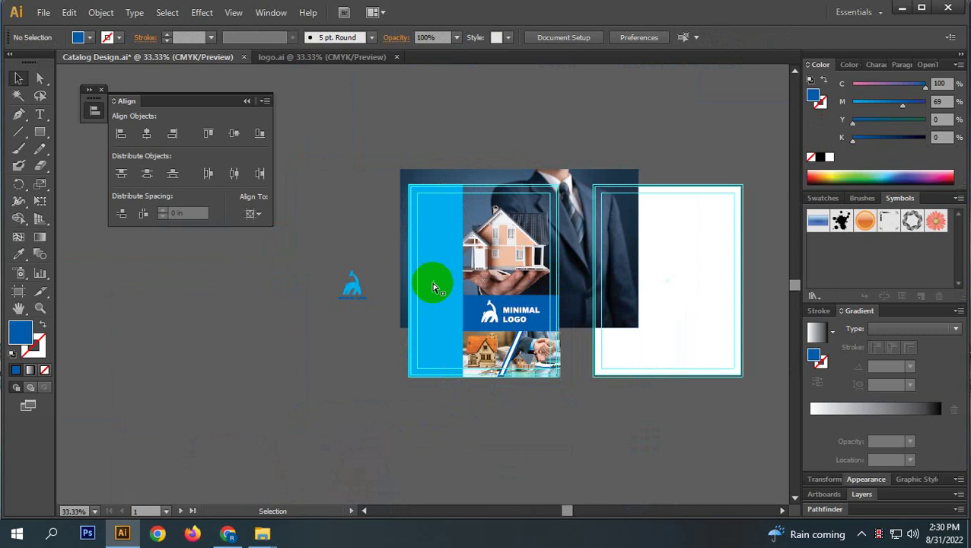
pyautogui.press('v')
pyautogui.hotkey('ctrl', 'z')
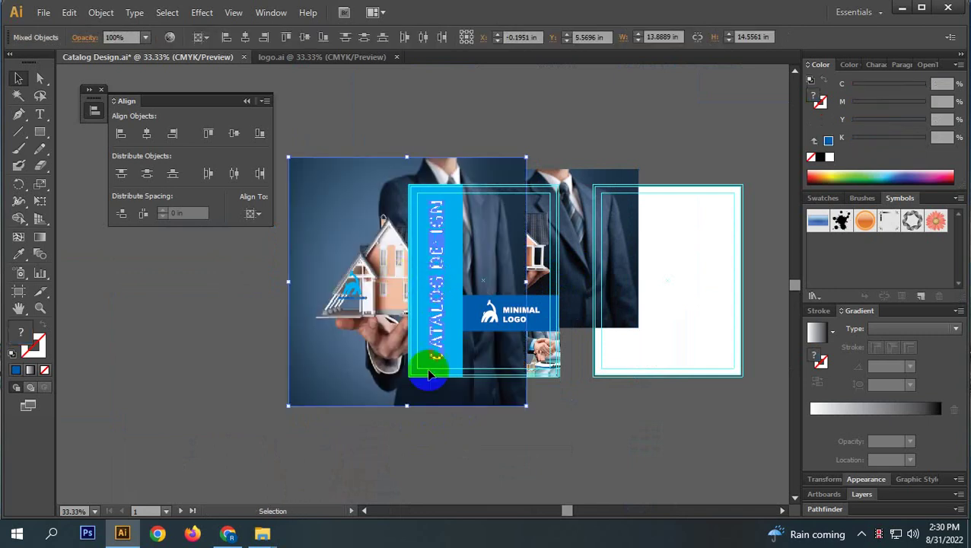
# - Move the stretched photo of the man holding a model house off the cover onto the empty pasteboard beside it
pyautogui.click(472, 442)
pyautogui.scroll(2, 420, 324)
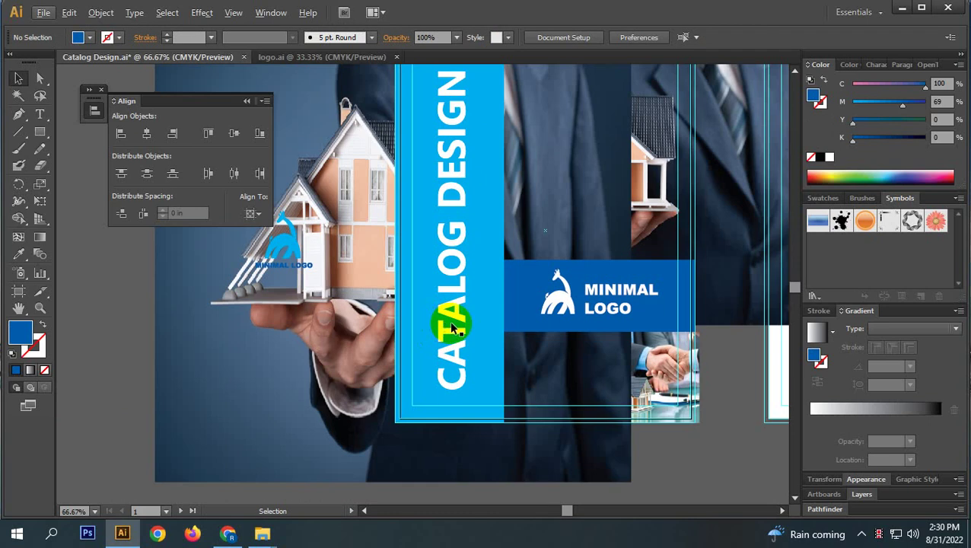
pyautogui.click(453, 329)
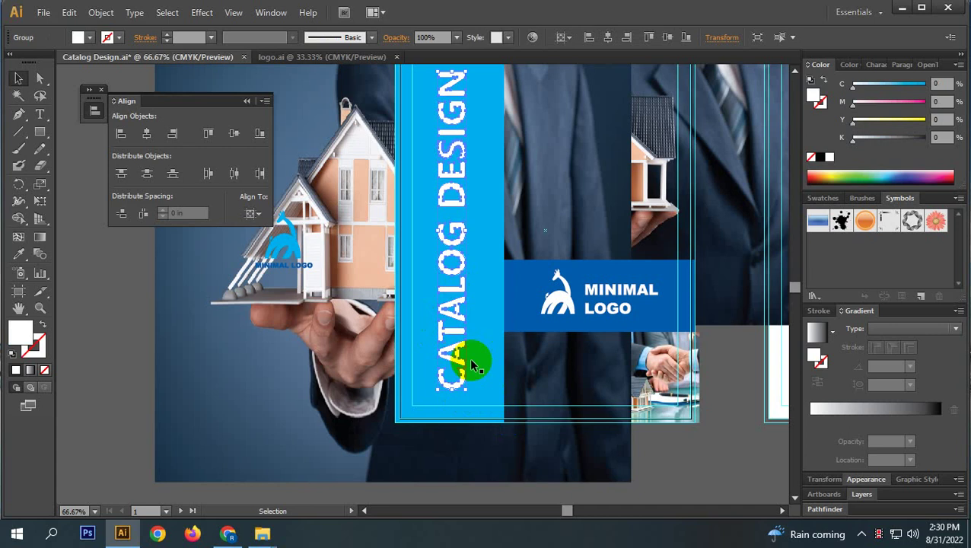
pyautogui.scroll(-2, 460, 360)
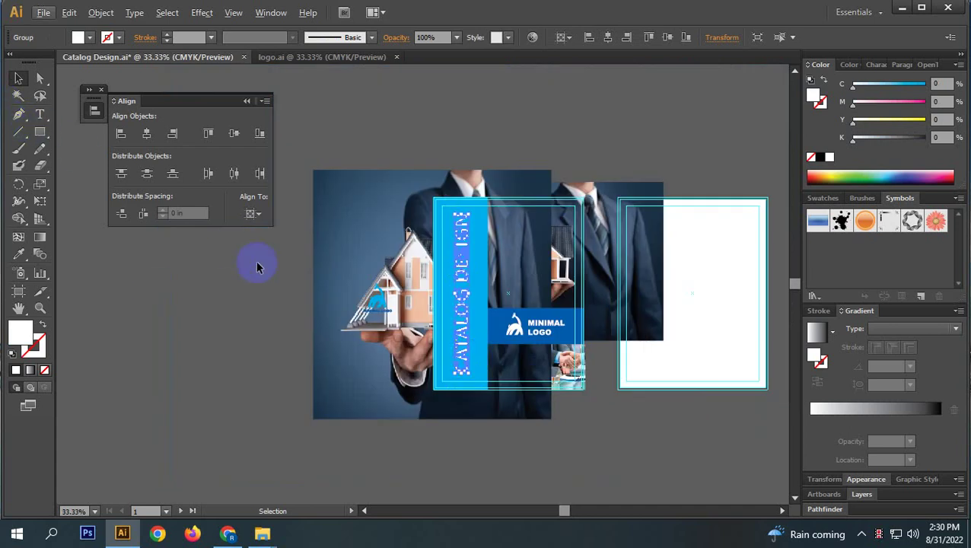
pyautogui.scroll(-2, 343, 278)
pyautogui.click(144, 333)
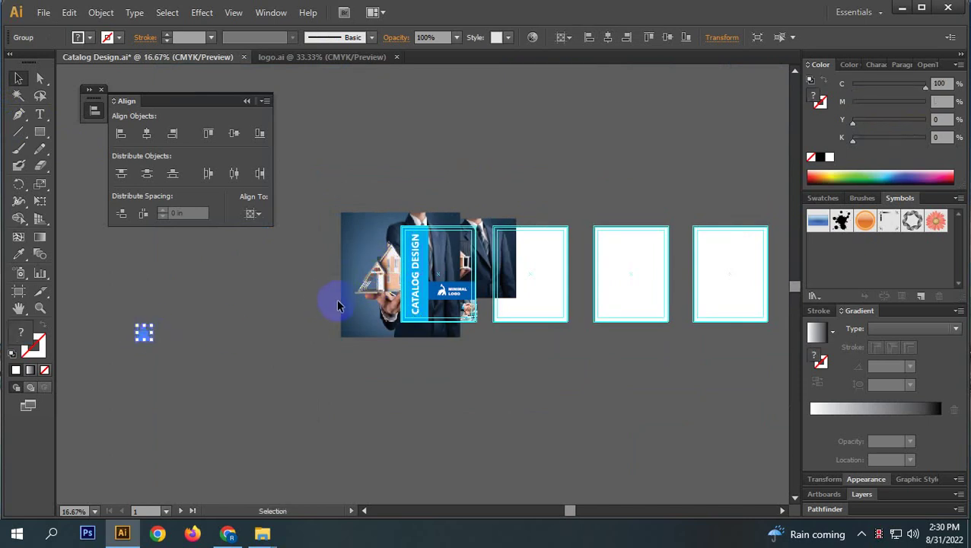
pyautogui.moveTo(258, 390); pyautogui.dragTo(258, 382)
pyautogui.moveTo(412, 392); pyautogui.dragTo(440, 353)
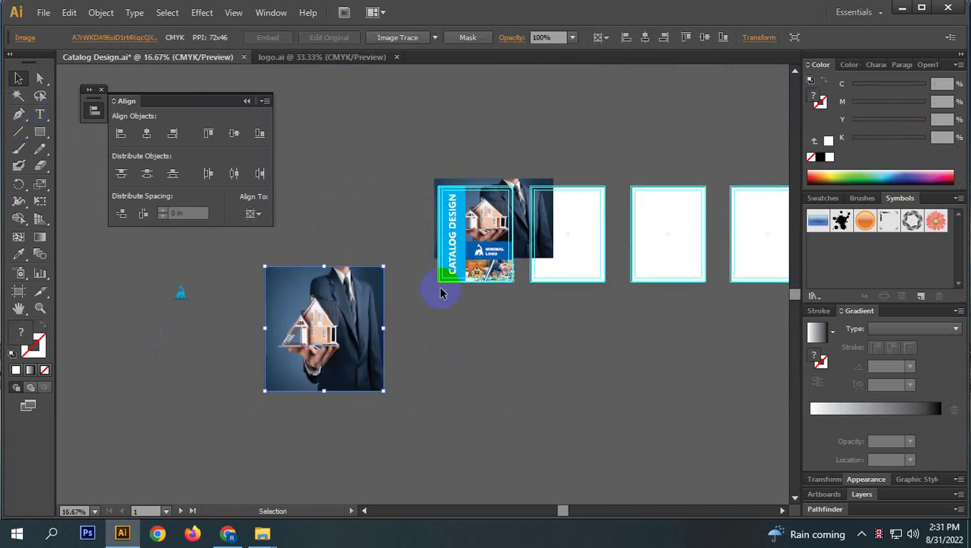
# - Add the test text ".KDZFANLSDKNLAN", lay it over the house photo and enlarge it to span most of the photo's width
pyautogui.click(451, 201)
pyautogui.click(451, 272)
pyautogui.click(40, 116)
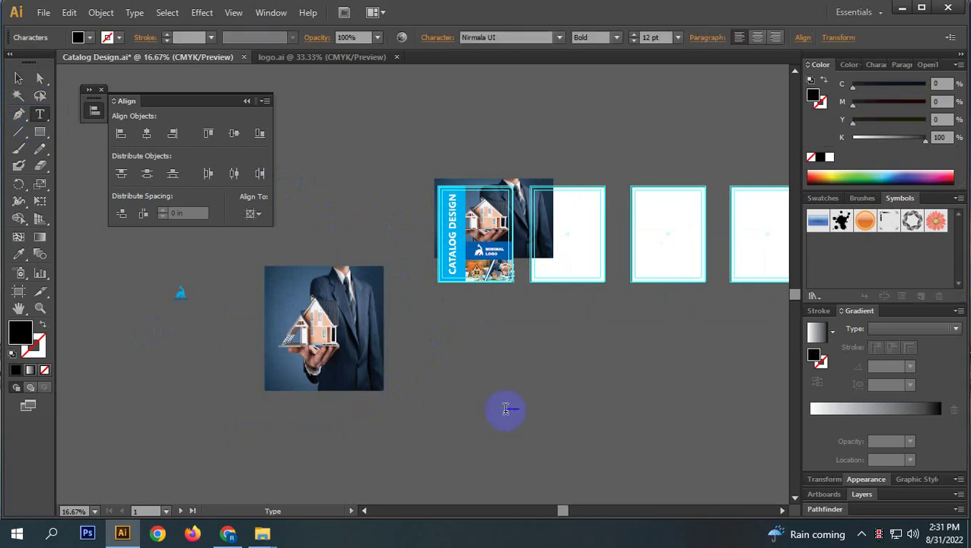
pyautogui.click(506, 410)
pyautogui.click(19, 78)
pyautogui.hotkey('ctrl', '+')
pyautogui.hotkey('ctrl', '+')
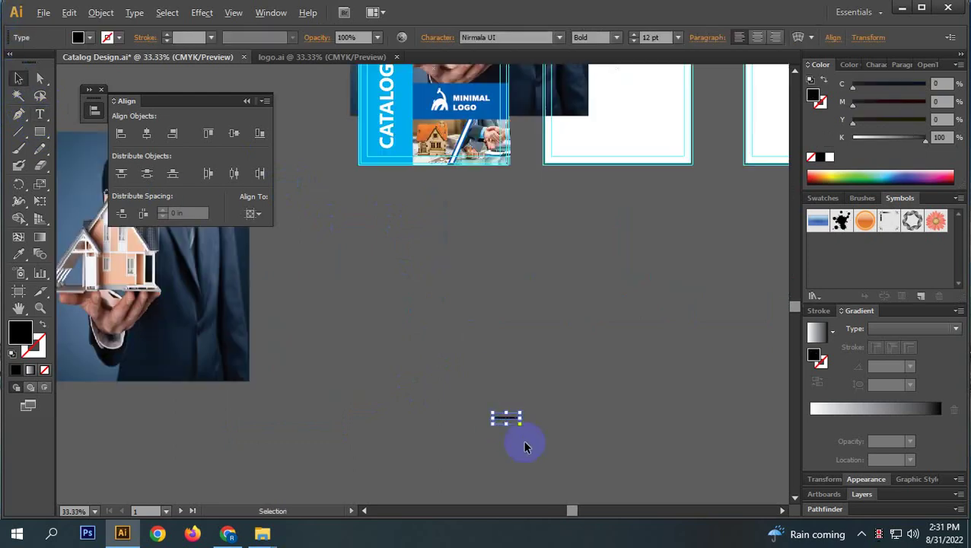
pyautogui.moveTo(505, 418); pyautogui.dragTo(99, 252)
pyautogui.press('space')
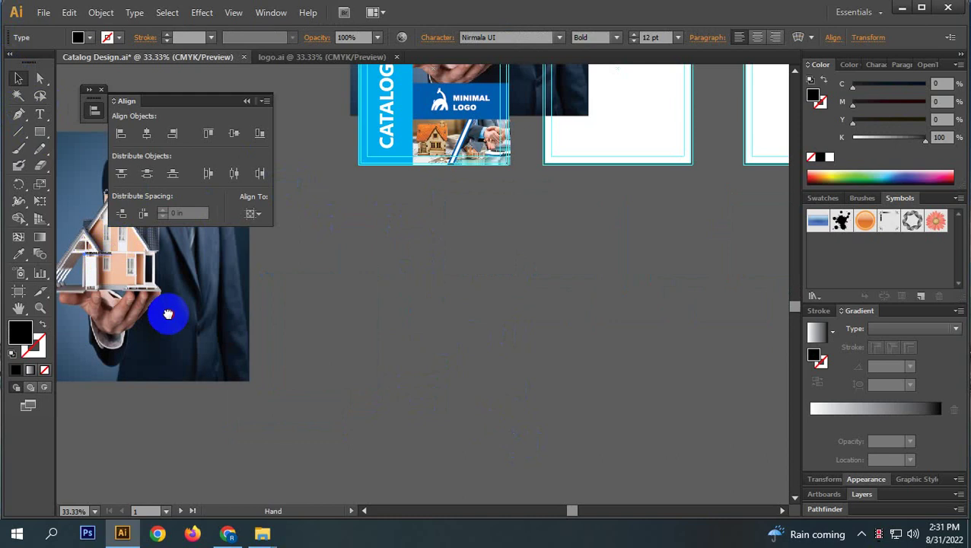
pyautogui.moveTo(168, 314); pyautogui.dragTo(399, 350)
pyautogui.moveTo(341, 297); pyautogui.dragTo(465, 325)
pyautogui.moveTo(401, 324); pyautogui.dragTo(368, 305)
# - Clip the house photo with the test text as a clipping mask
pyautogui.click(527, 340)
pyautogui.moveTo(494, 252); pyautogui.dragTo(259, 364)
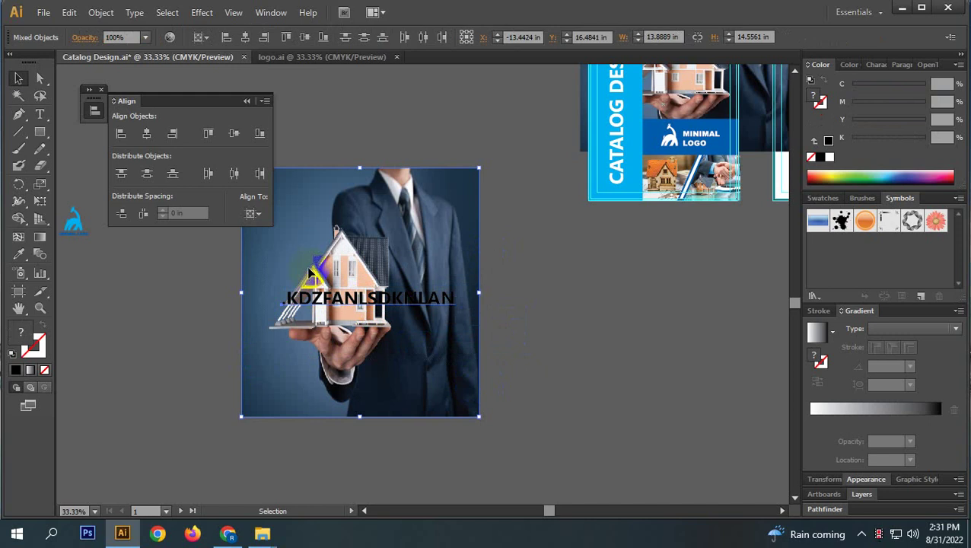
pyautogui.rightClick(325, 264)
pyautogui.click(389, 352)
pyautogui.click(367, 328)
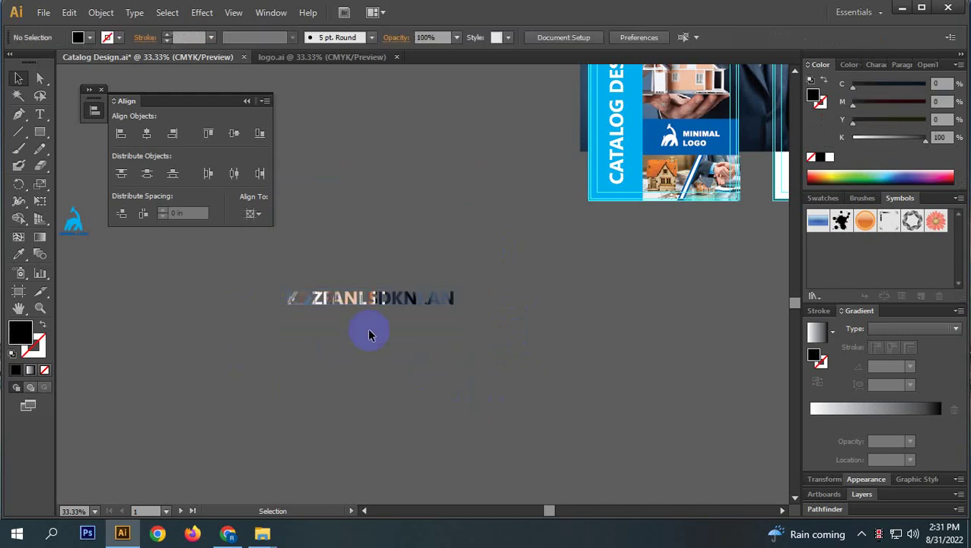
pyautogui.scroll(3, 356, 309)
pyautogui.scroll(-3, 434, 281)
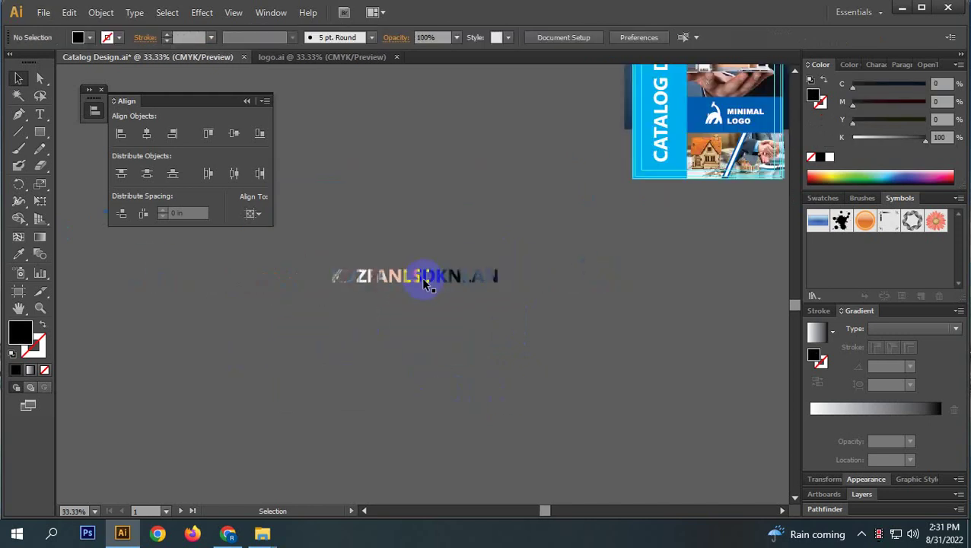
# - Turn the photo-filled test text upright and put it on the cyan strip in place of the CATALOG DESIGN lettering
pyautogui.moveTo(418, 279); pyautogui.dragTo(662, 239)
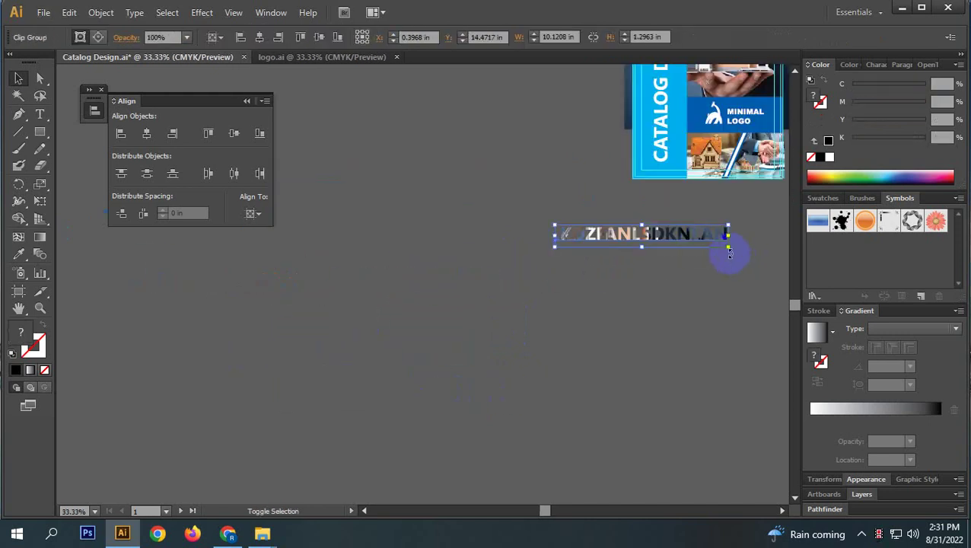
pyautogui.moveTo(728, 247); pyautogui.dragTo(516, 315)
pyautogui.click(656, 187)
pyautogui.moveTo(518, 271); pyautogui.dragTo(394, 271)
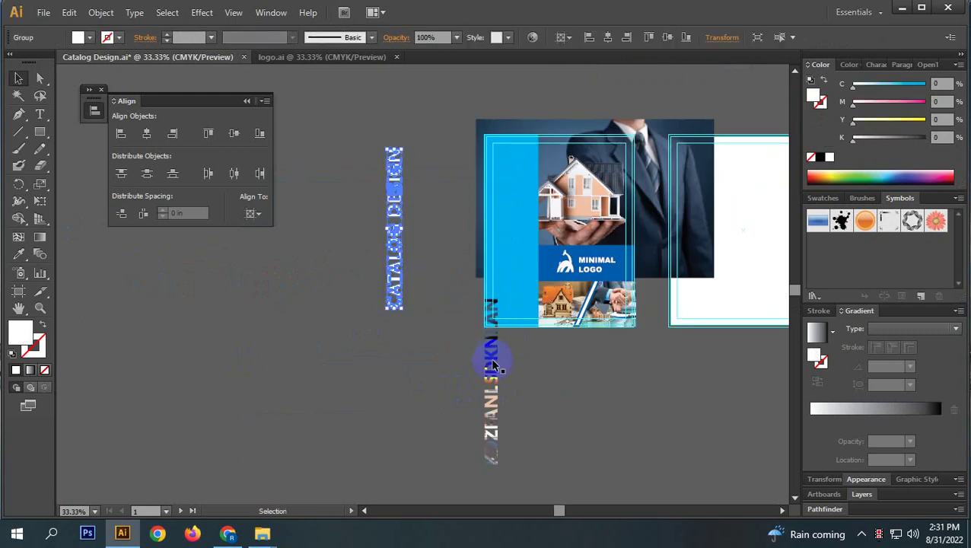
pyautogui.moveTo(494, 365); pyautogui.dragTo(522, 248)
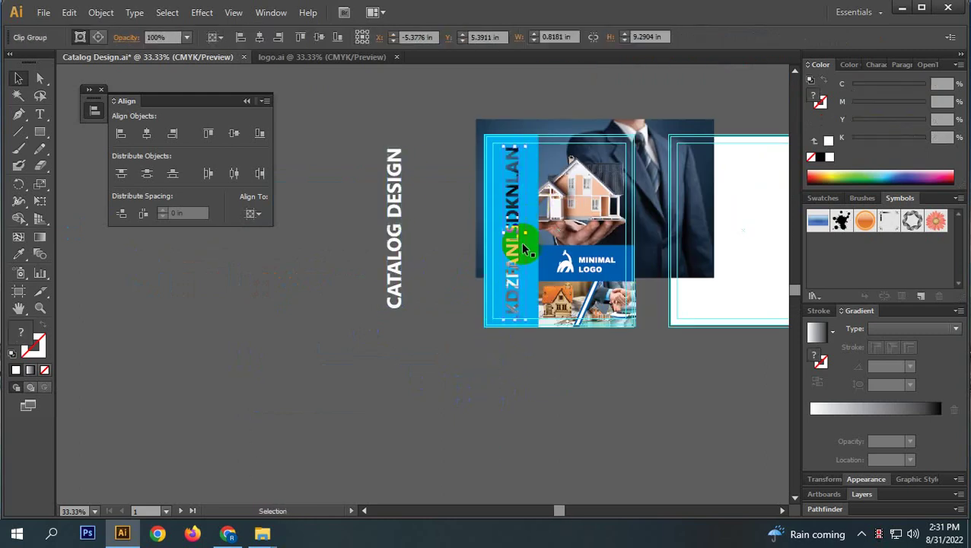
pyautogui.click(541, 377)
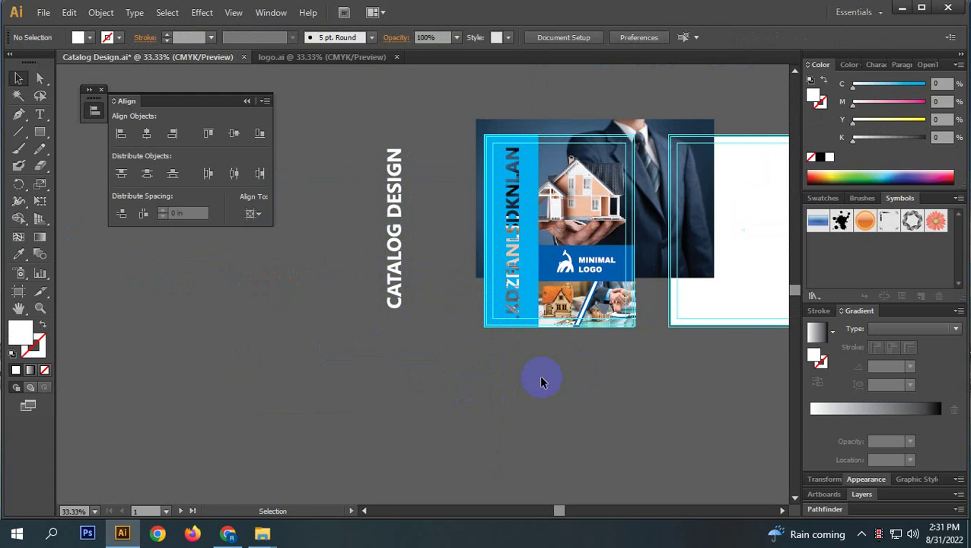
# - Undo the swap of the title lettering and the rotation of the photo-filled test text
pyautogui.hotkey('ctrl', 'z')
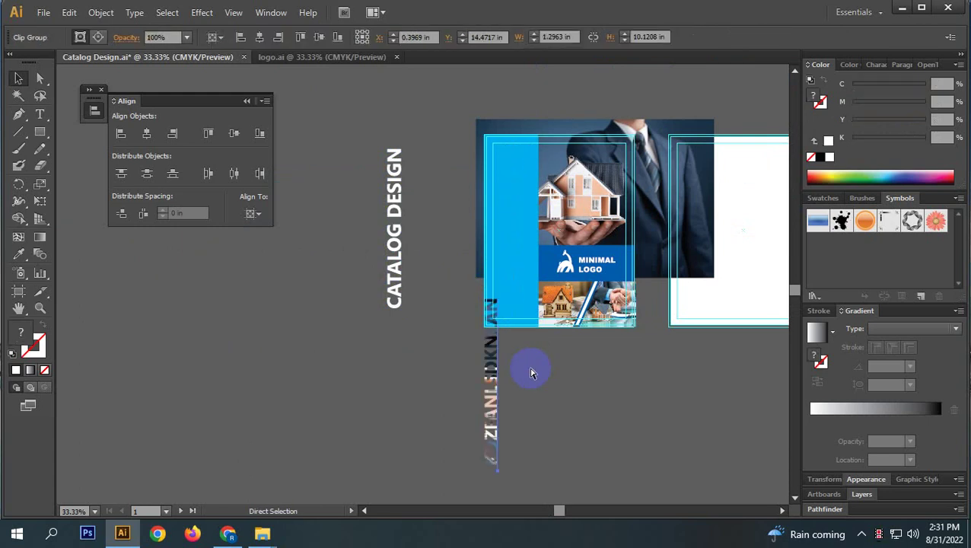
pyautogui.hotkey('ctrl', 'z')
pyautogui.hotkey('ctrl', 'z')
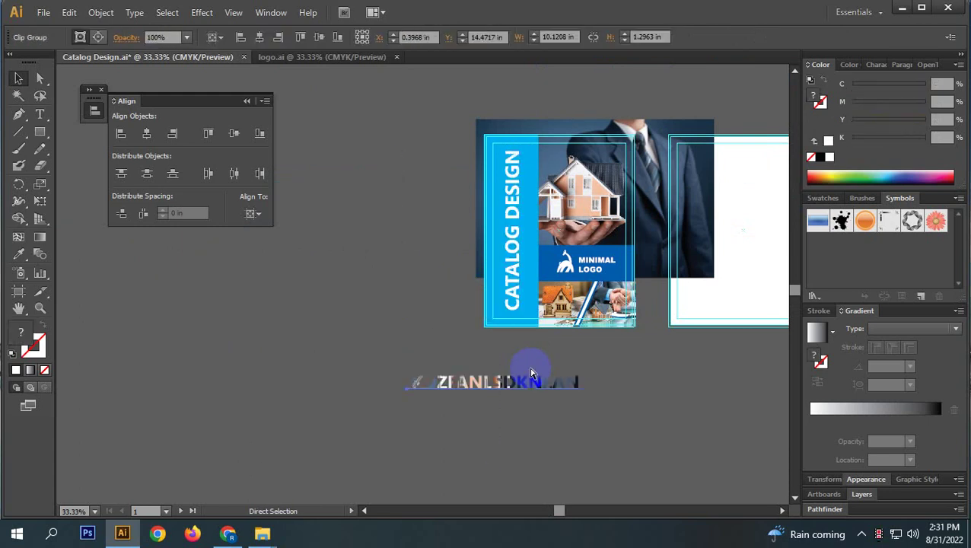
# - Delete the photo-filled test text below the cover
pyautogui.click(606, 366)
pyautogui.hscroll(3, 607, 366)
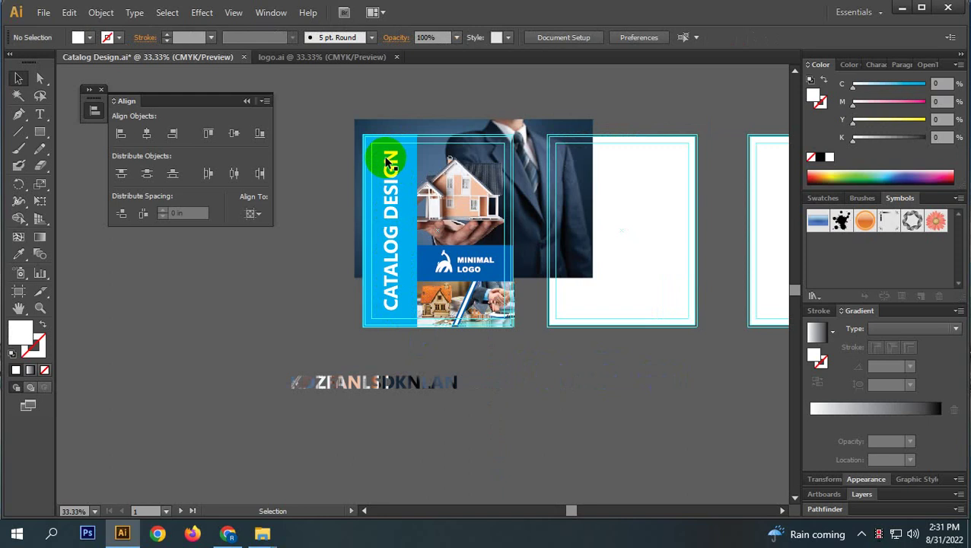
pyautogui.click(438, 383)
pyautogui.press('Delete')
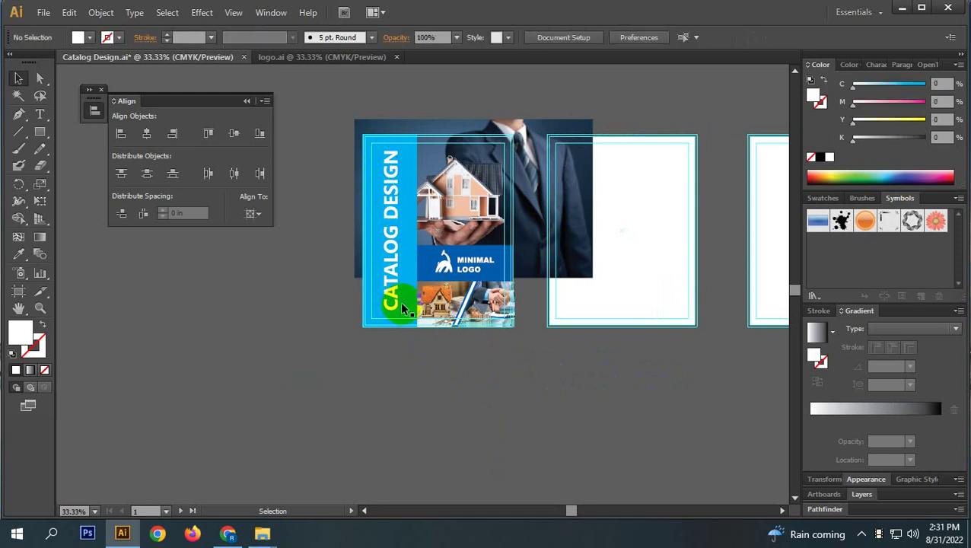
pyautogui.moveTo(478, 379); pyautogui.dragTo(434, 411)
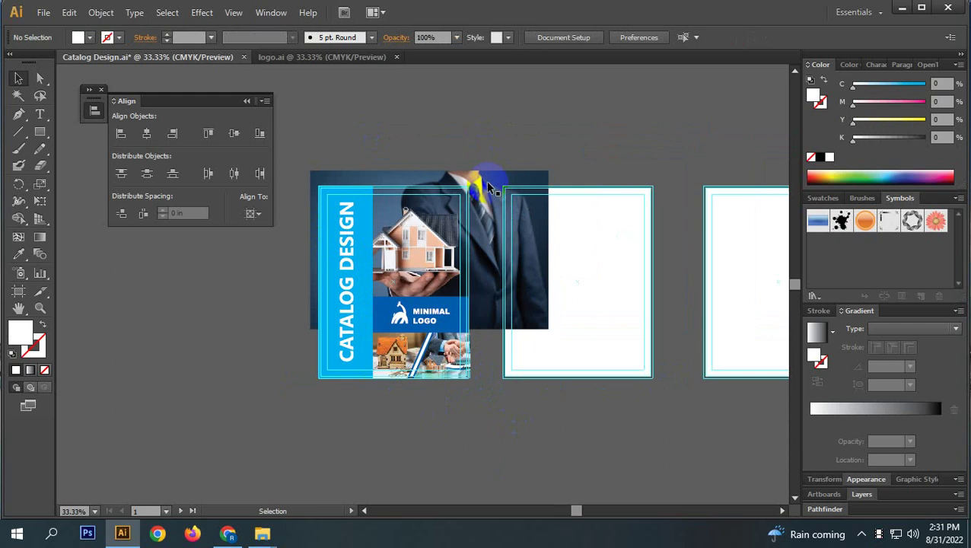
# - Examine the cover's logo band, the cyan title strip and the cover's right edge beside the handshake photo
pyautogui.click(438, 302)
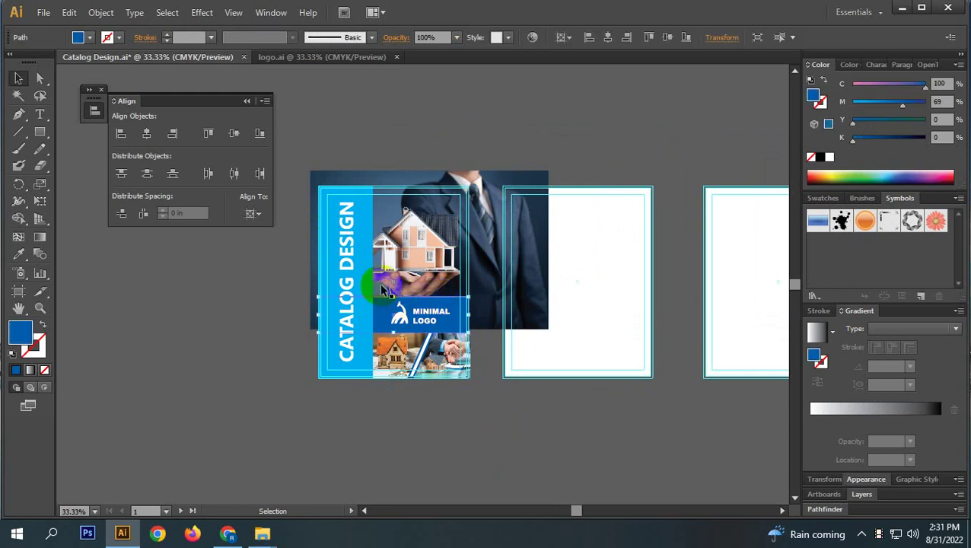
pyautogui.click(492, 394)
pyautogui.scroll(3, 340, 347)
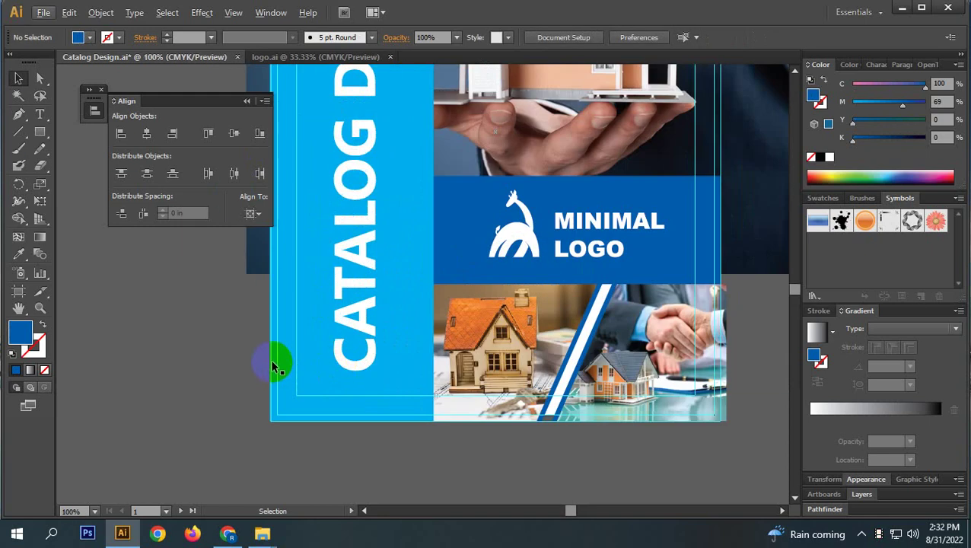
pyautogui.click(282, 359)
pyautogui.scroll(-3, 291, 358)
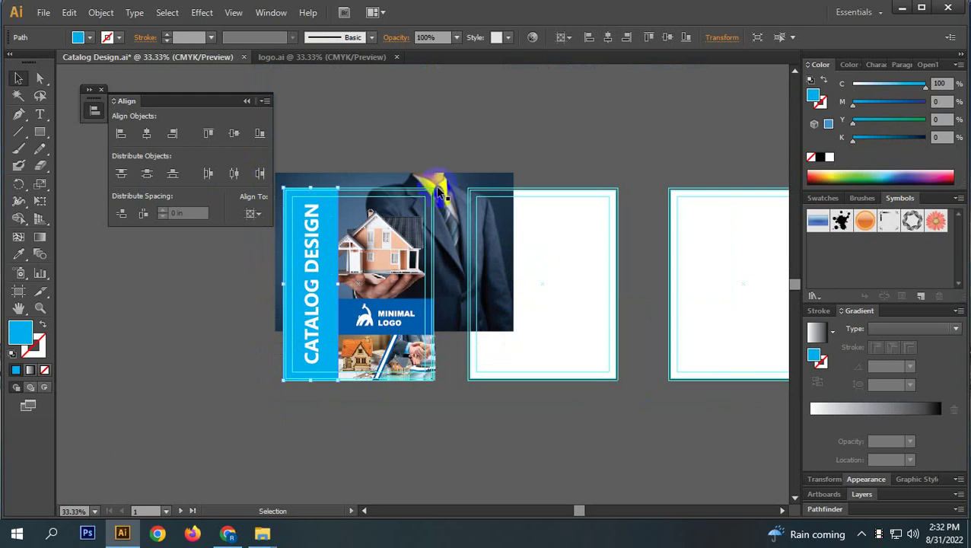
pyautogui.rightClick(413, 182)
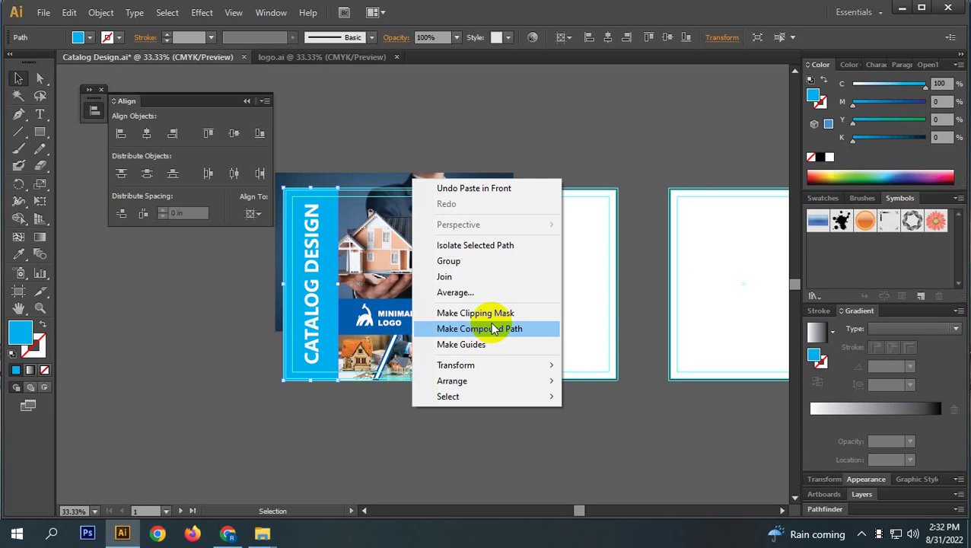
pyautogui.click(242, 468)
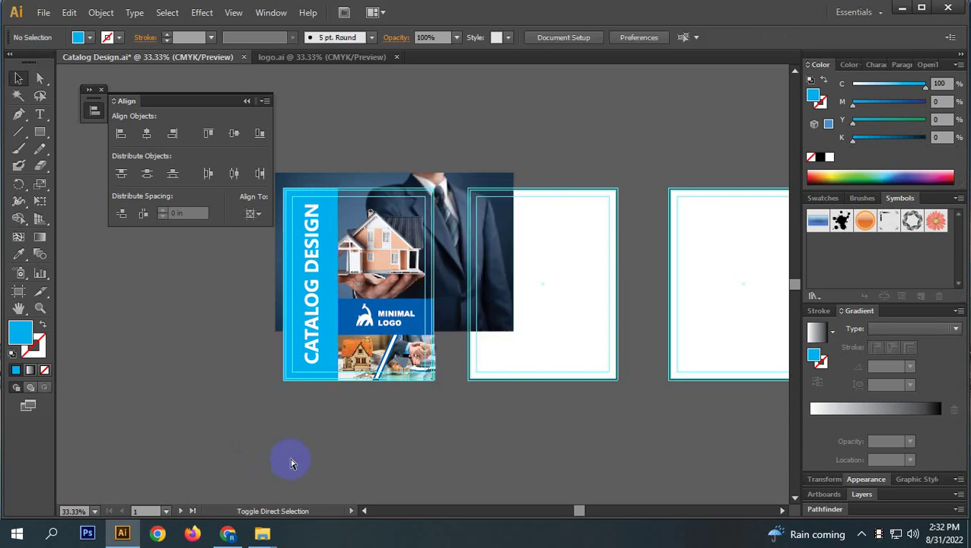
pyautogui.scroll(4, 440, 335)
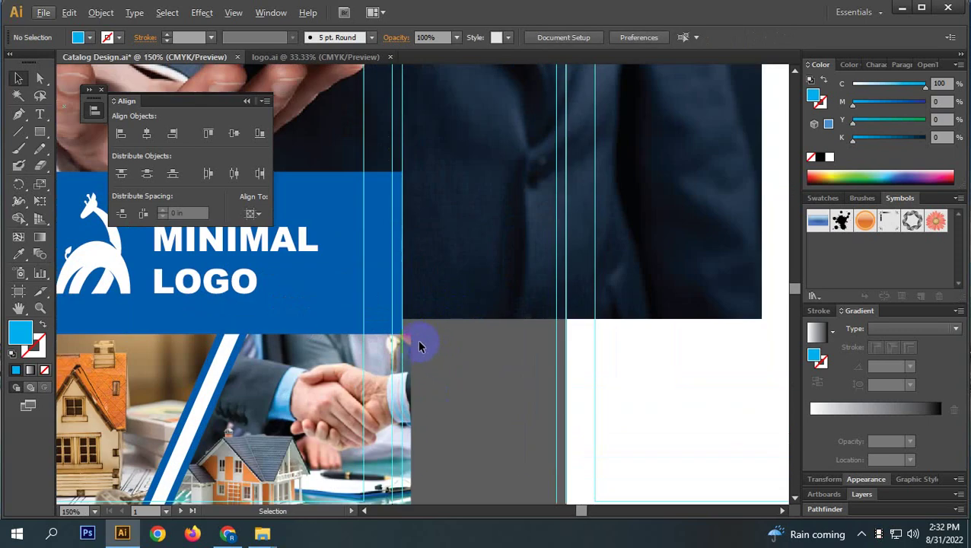
pyautogui.click(401, 347)
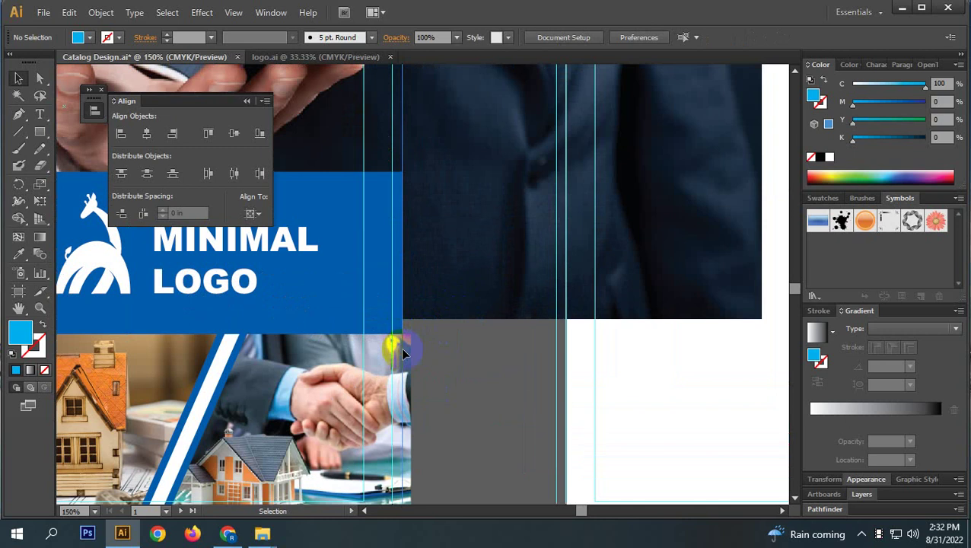
# - Release the selected guide around the cover's outer edge into a normal path and bring it to the front
pyautogui.scroll(-5, 401, 347)
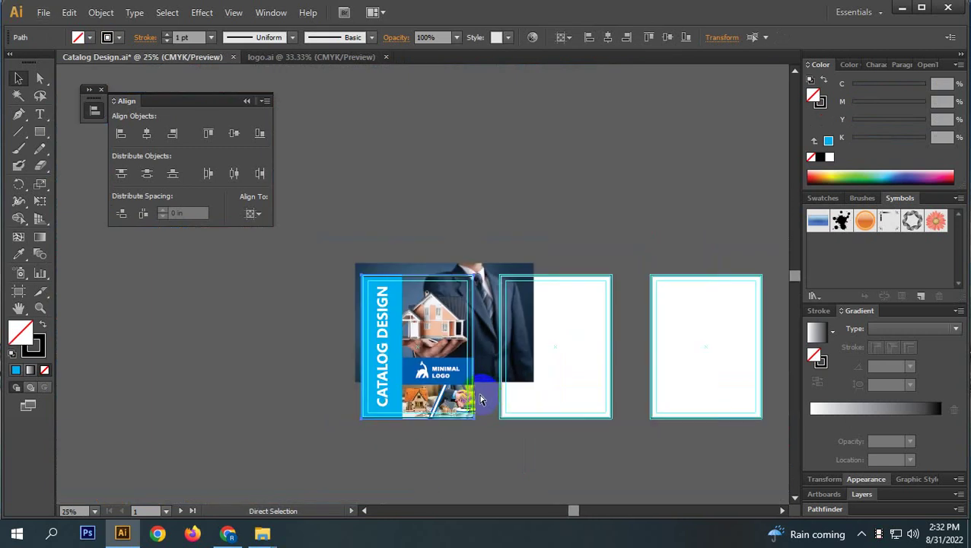
pyautogui.rightClick(480, 369)
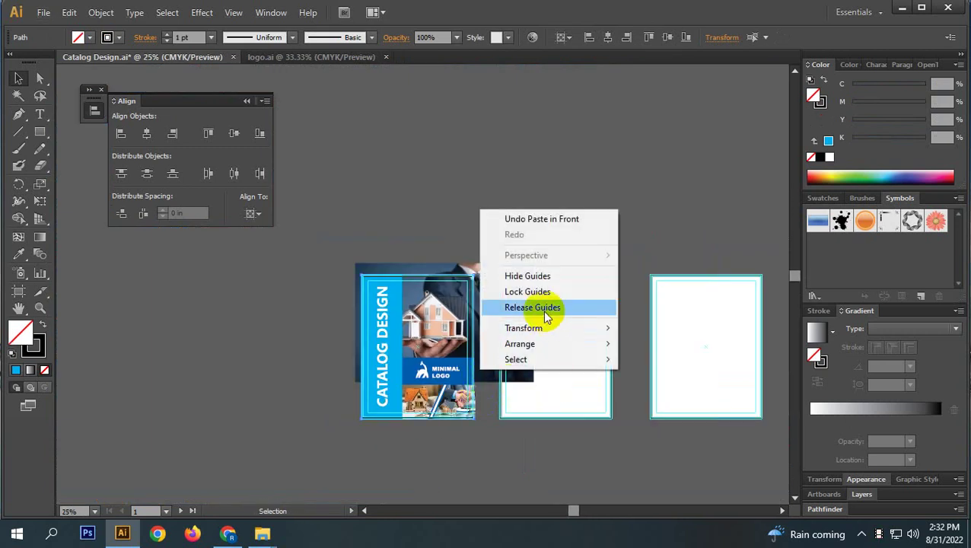
pyautogui.click(542, 308)
pyautogui.rightClick(480, 314)
pyautogui.moveTo(543, 290)
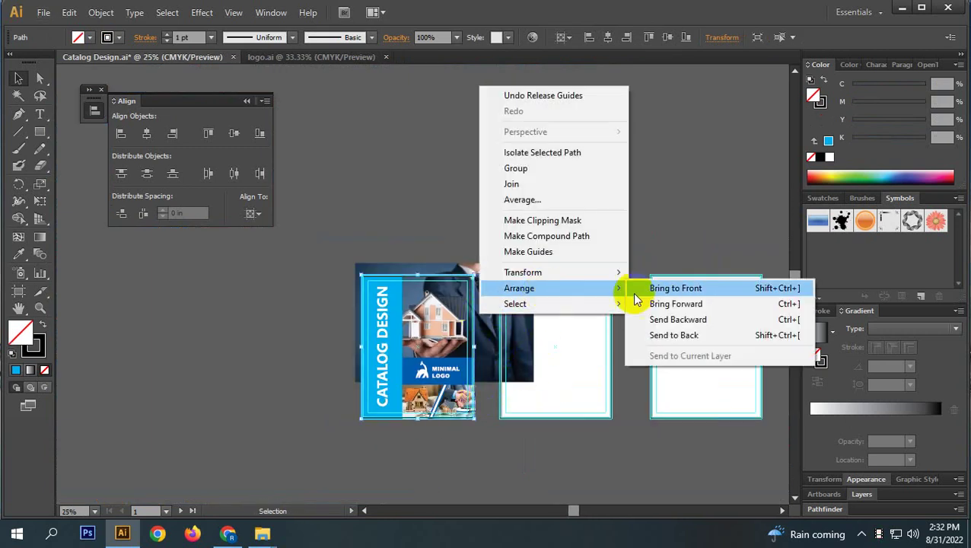
pyautogui.click(654, 294)
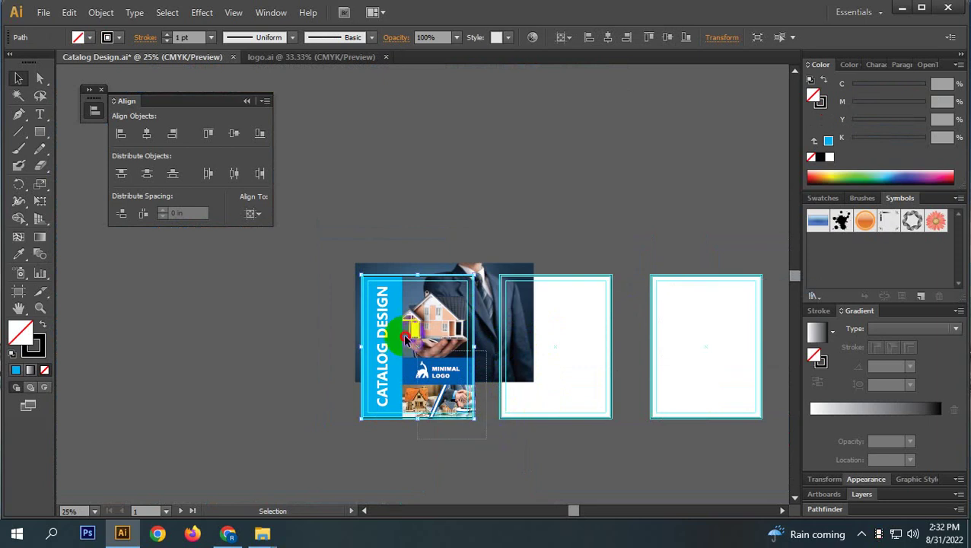
# - Deselect the cover frame and lock the guides
pyautogui.moveTo(486, 440); pyautogui.dragTo(409, 335)
pyautogui.moveTo(466, 510); pyautogui.dragTo(477, 460)
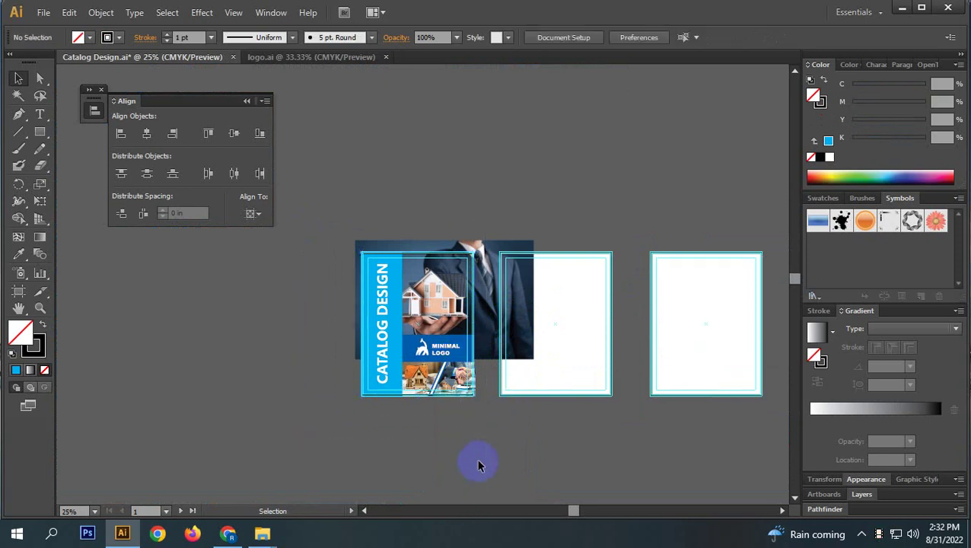
pyautogui.rightClick(474, 180)
pyautogui.click(540, 311)
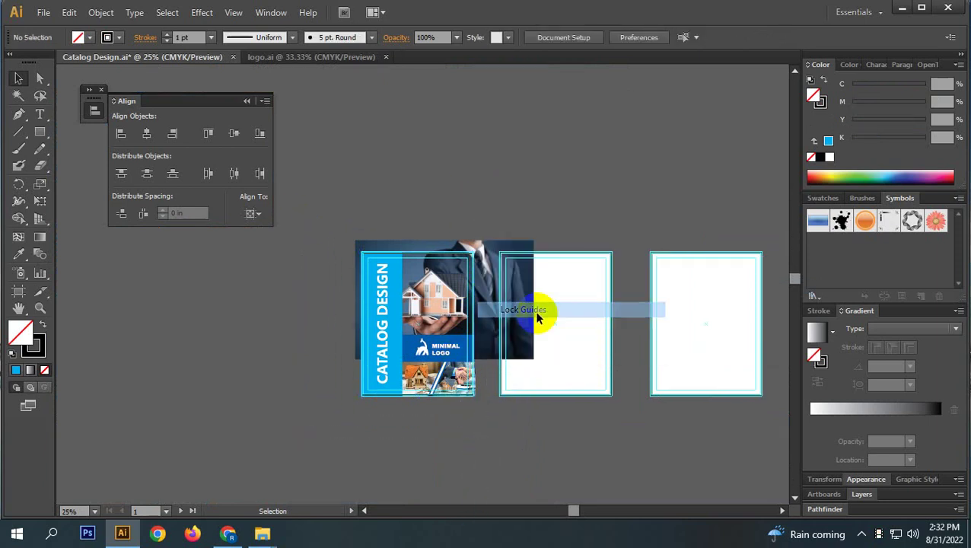
# - Make a clipping mask from all the cover artwork so it is trimmed to the outer frame
pyautogui.moveTo(481, 407); pyautogui.dragTo(318, 217)
pyautogui.rightClick(439, 283)
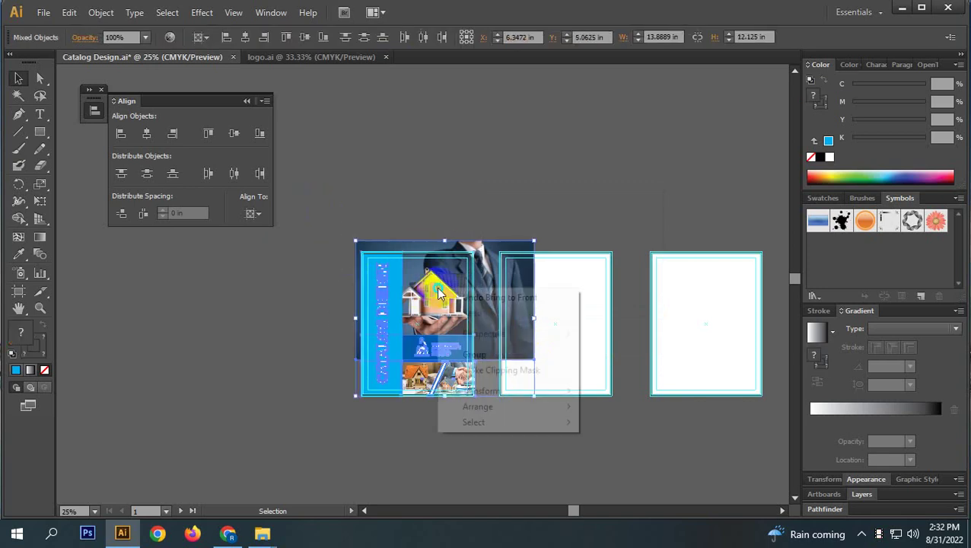
pyautogui.click(501, 368)
pyautogui.click(449, 409)
pyautogui.scroll(4, 445, 293)
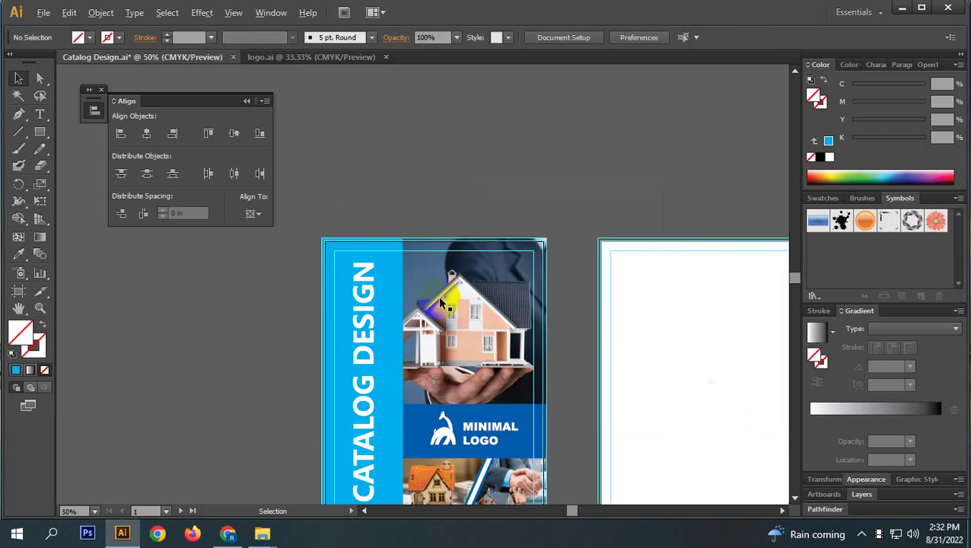
pyautogui.scroll(-2, 487, 286)
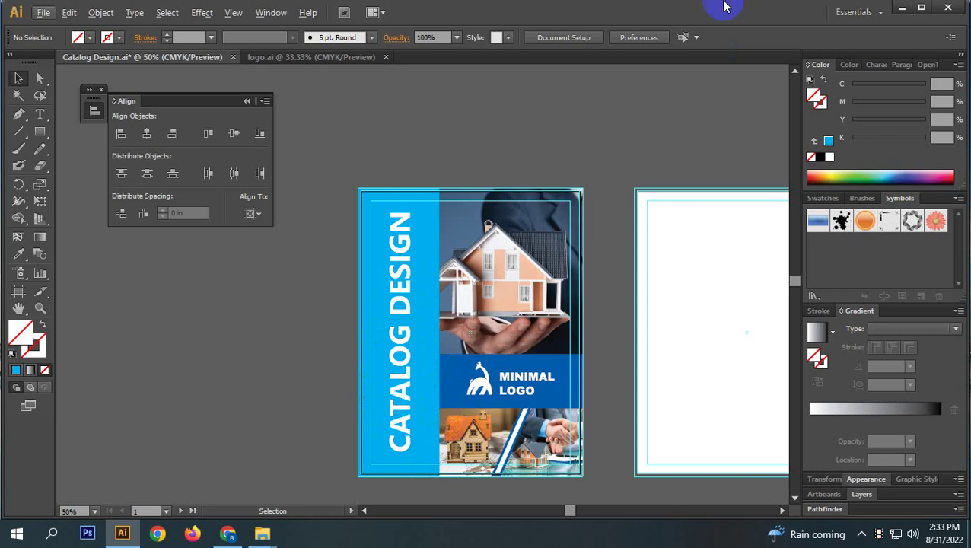
# - Draw a rectangle covering the fourth artboard out to its outer bleed guides
pyautogui.scroll(-1, 513, 274)
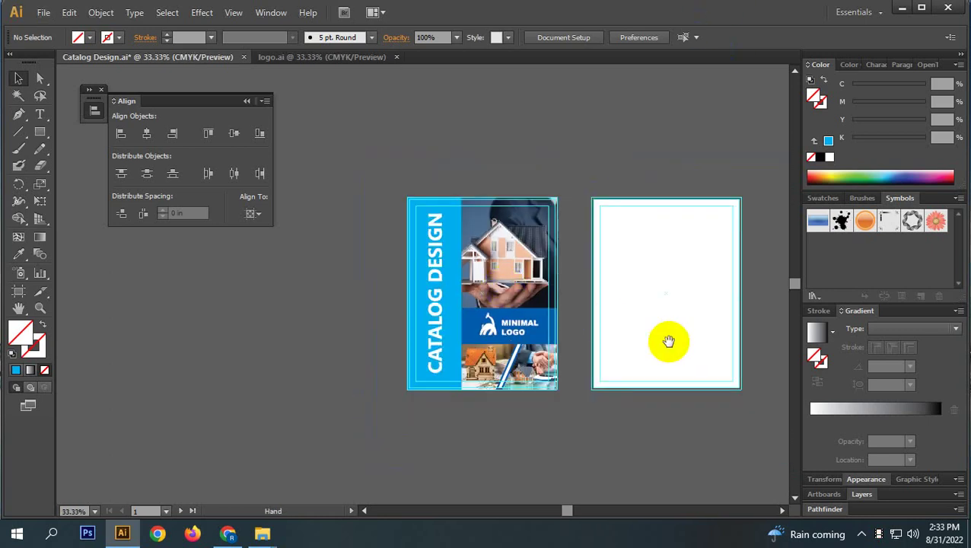
pyautogui.hscroll(3, 426, 344)
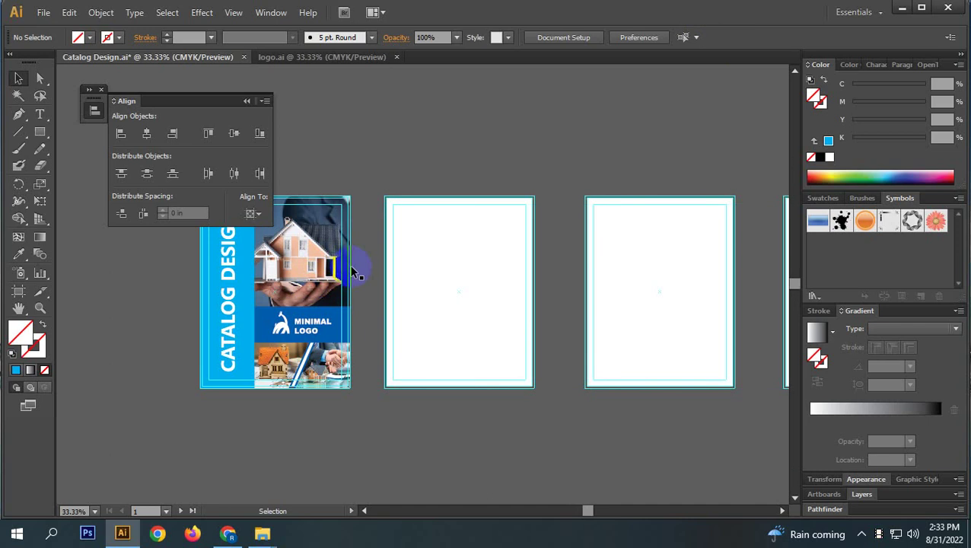
pyautogui.scroll(-2, 356, 263)
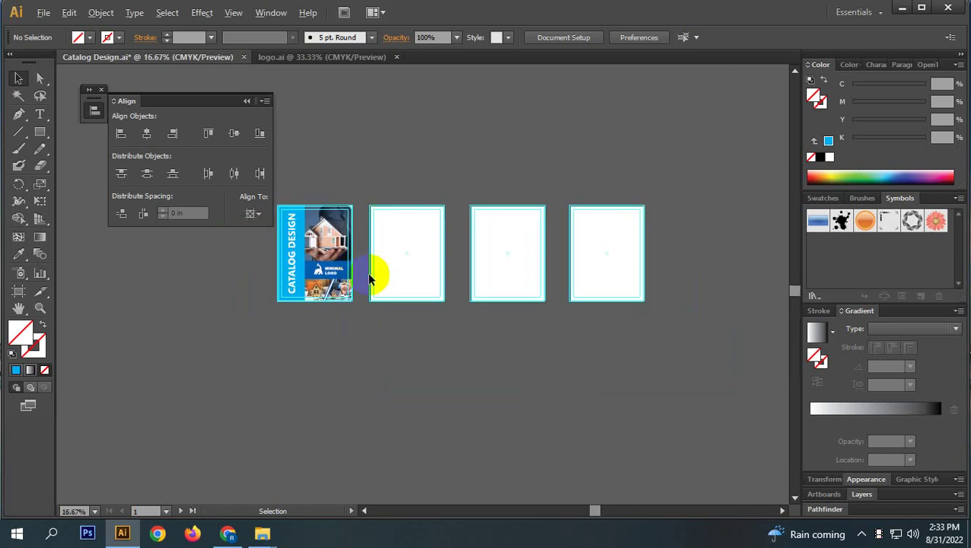
pyautogui.hscroll(1, 533, 304)
pyautogui.scroll(1, 643, 272)
pyautogui.scroll(1, 643, 271)
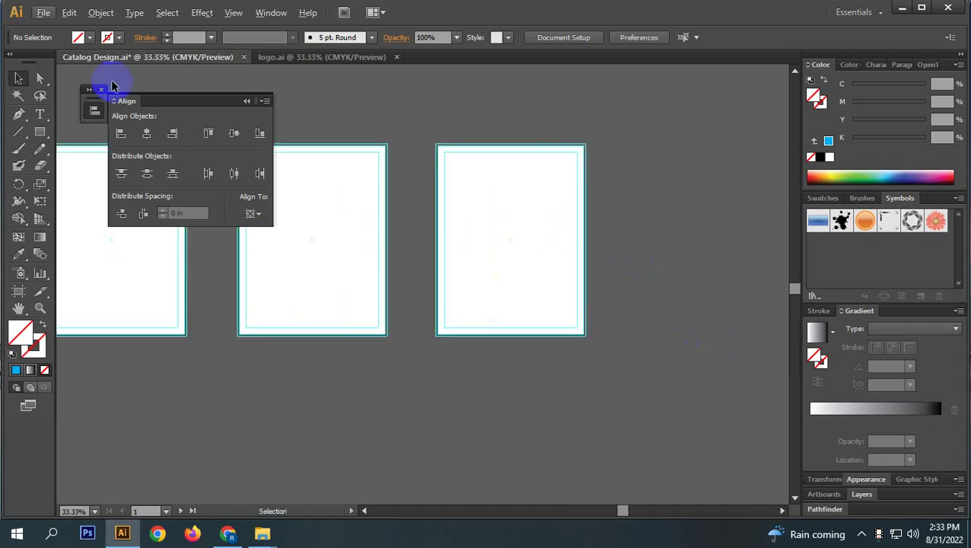
pyautogui.click(39, 132)
pyautogui.scroll(1, 464, 152)
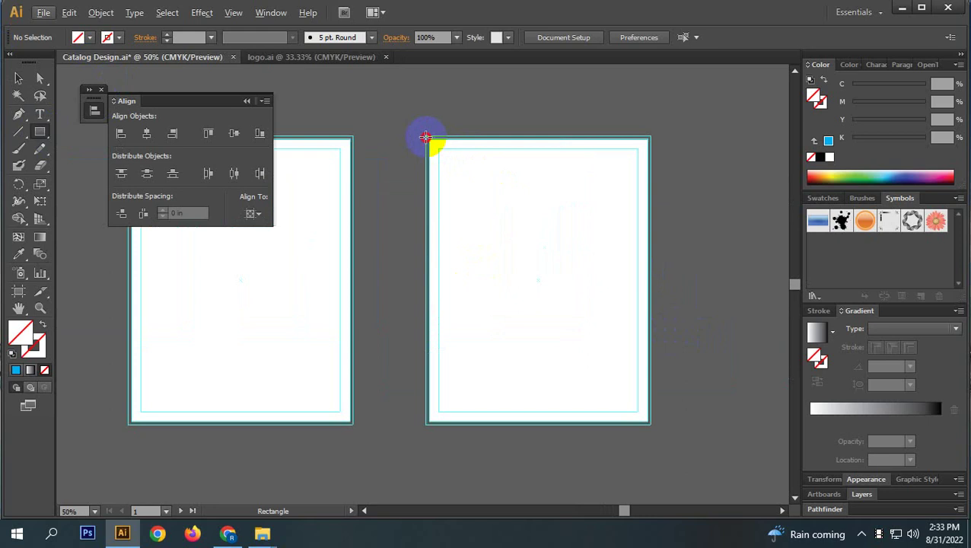
pyautogui.moveTo(433, 141); pyautogui.dragTo(651, 424)
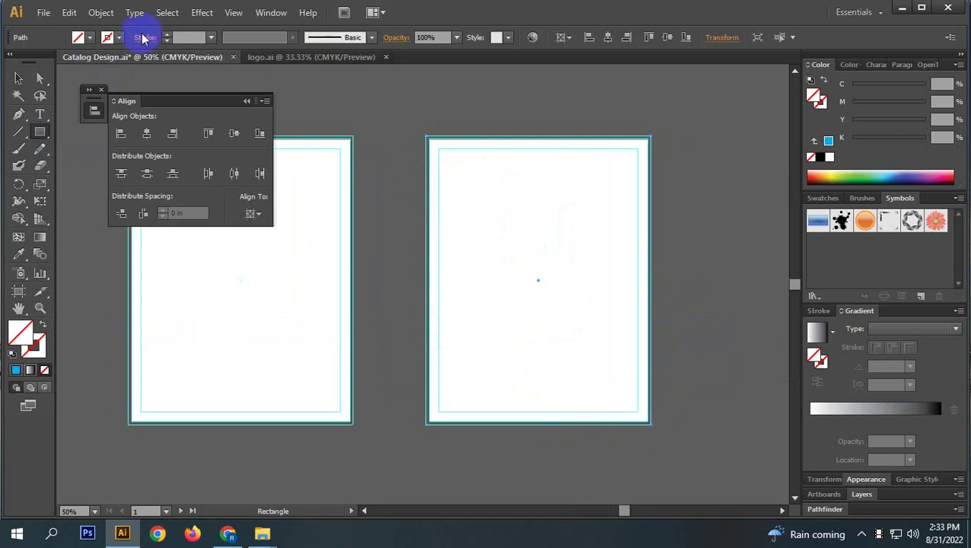
# - Fill the fourth artboard's rectangle with the light blue sampled from the cover's title band using the Eyedropper
pyautogui.click(18, 79)
pyautogui.click(513, 279)
pyautogui.keyDown('alt'); pyautogui.scroll(-2, 513, 279); pyautogui.keyUp('alt')
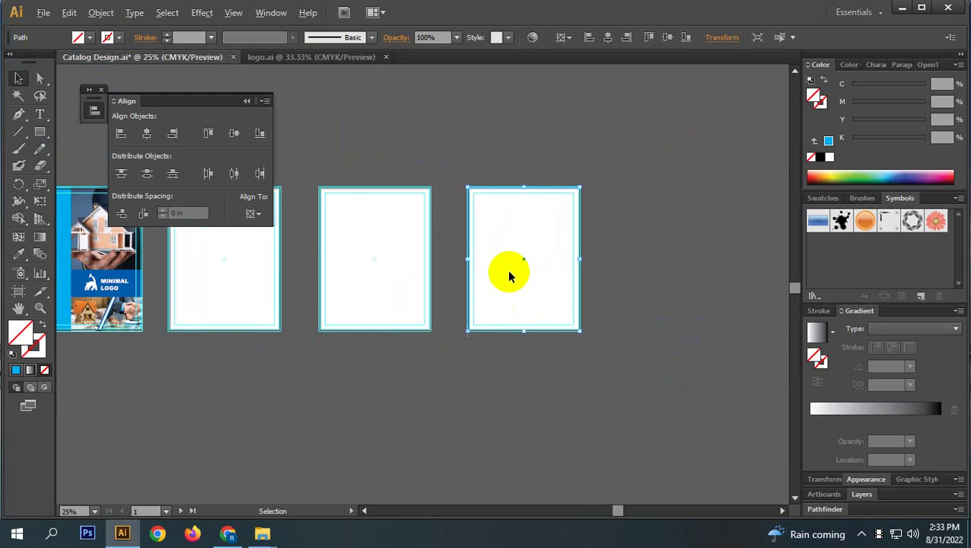
pyautogui.click(18, 254)
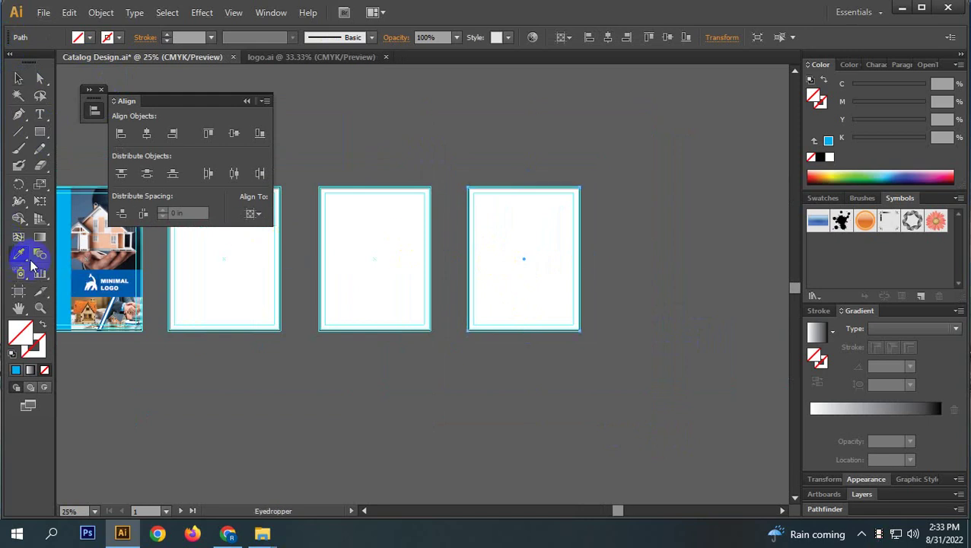
pyautogui.click(69, 279)
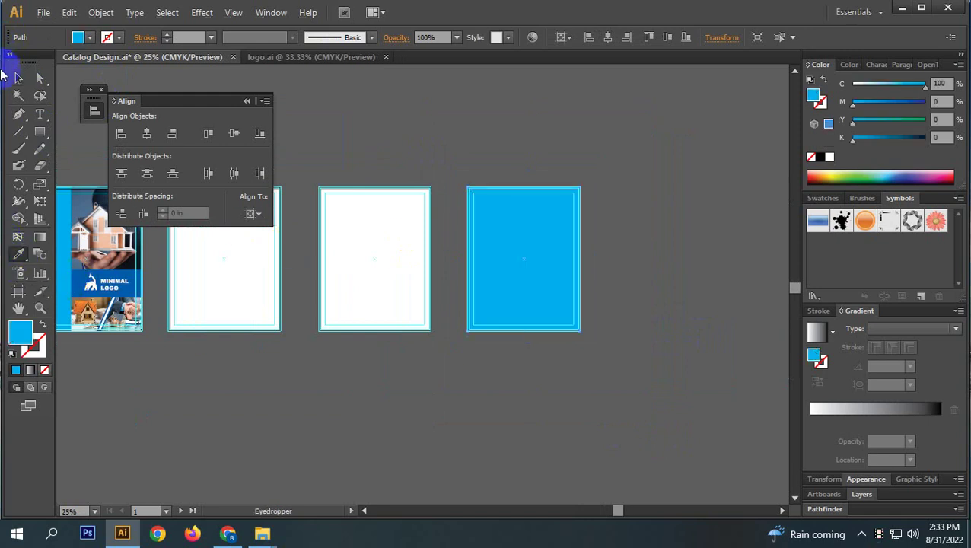
pyautogui.click(19, 79)
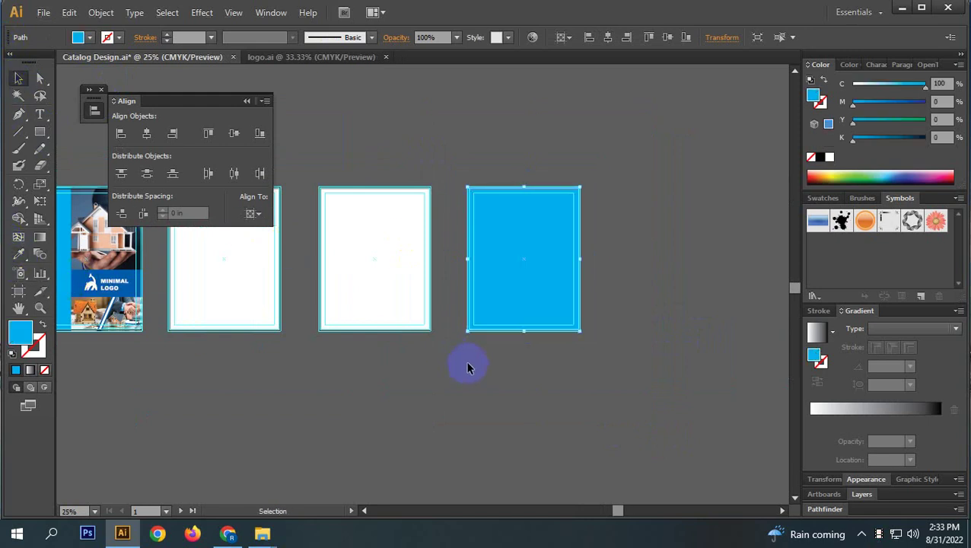
# - Duplicate the light blue rectangle in place and narrow the copy to about a third of the page width, keeping its left edge
pyautogui.moveTo(457, 358); pyautogui.dragTo(522, 364)
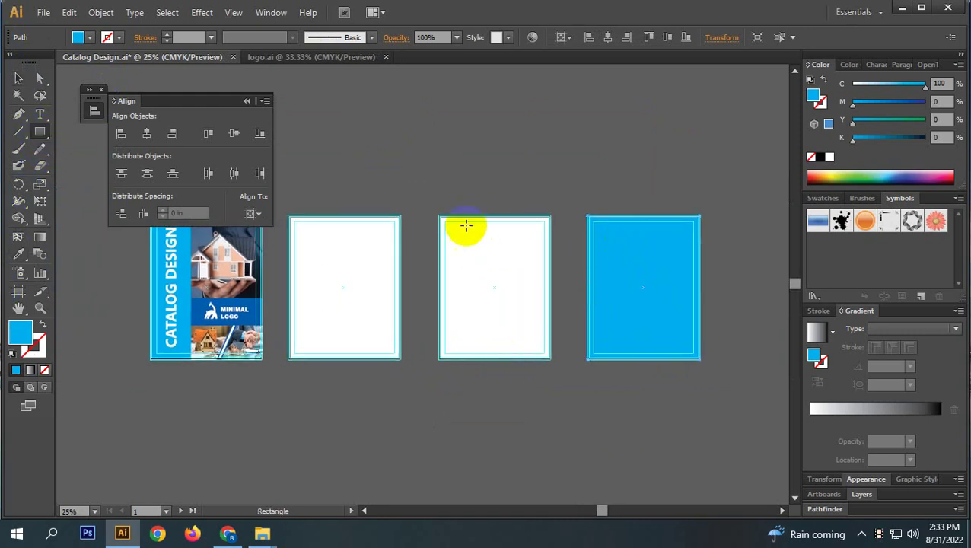
pyautogui.click(622, 223)
pyautogui.click(18, 135)
pyautogui.click(19, 78)
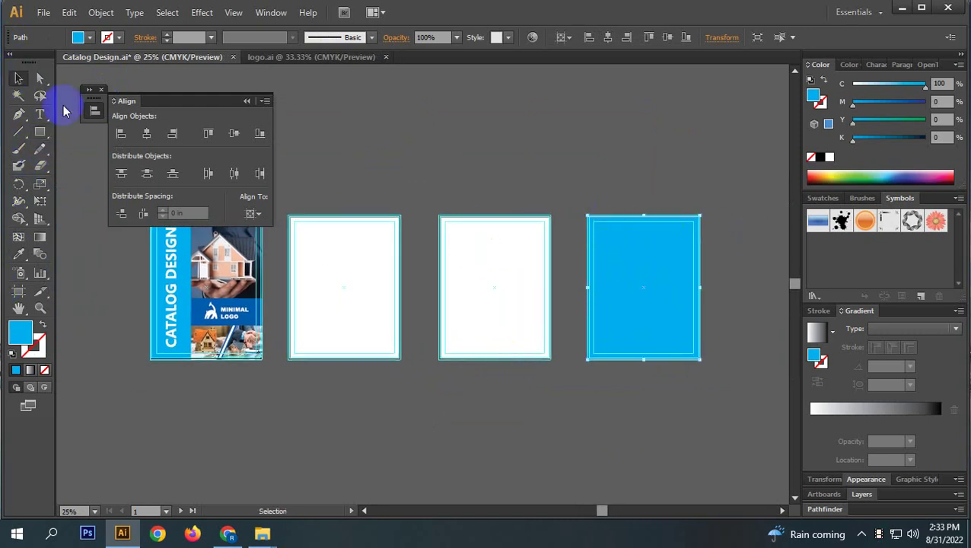
pyautogui.click(636, 288)
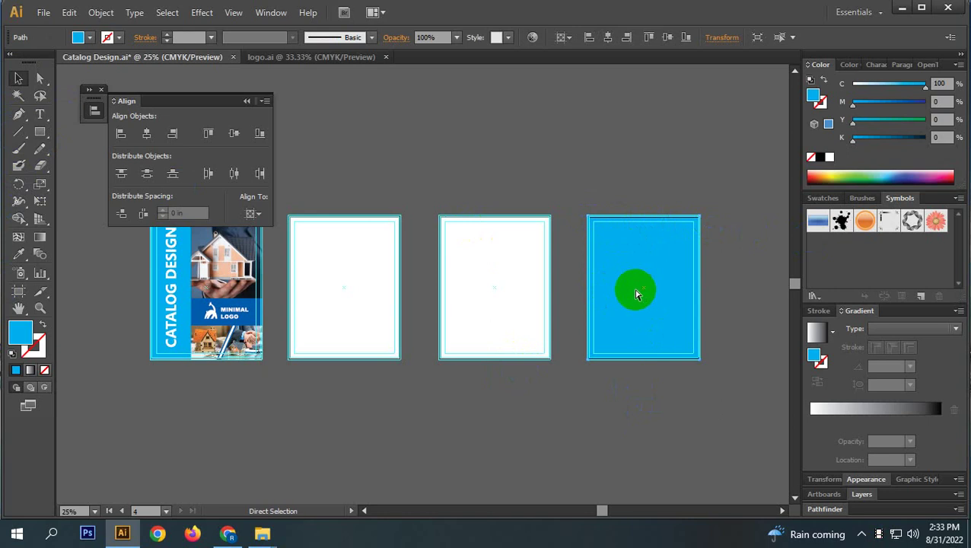
pyautogui.click(636, 296)
pyautogui.click(694, 289)
pyautogui.moveTo(692, 290); pyautogui.dragTo(622, 310)
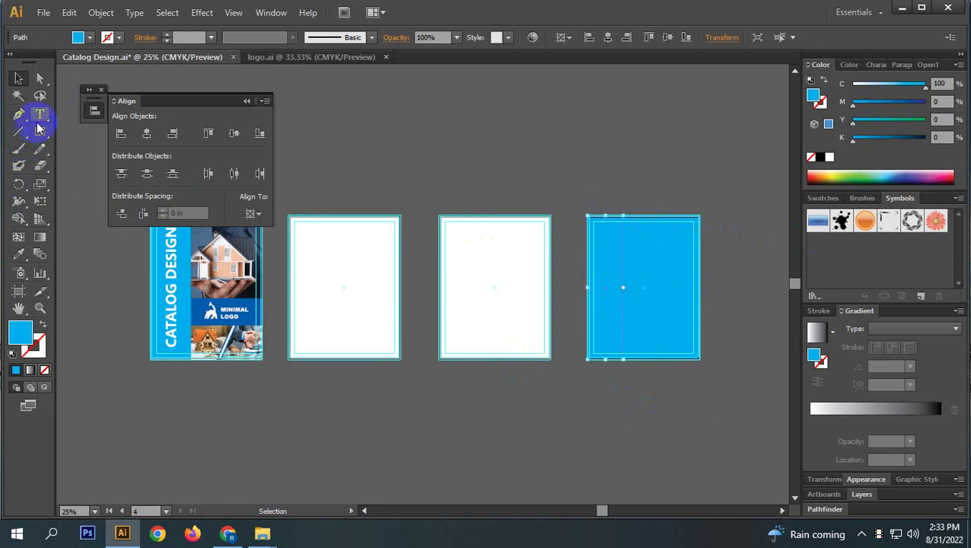
# - Fill the narrow strip with the dark blue sampled from the cover's logo band, then deselect it
pyautogui.click(18, 254)
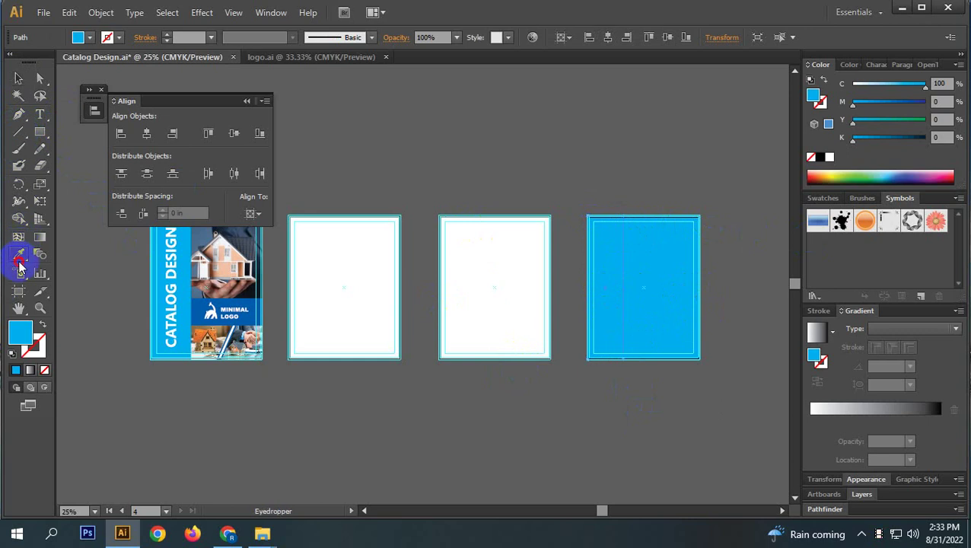
pyautogui.click(201, 308)
pyautogui.click(18, 76)
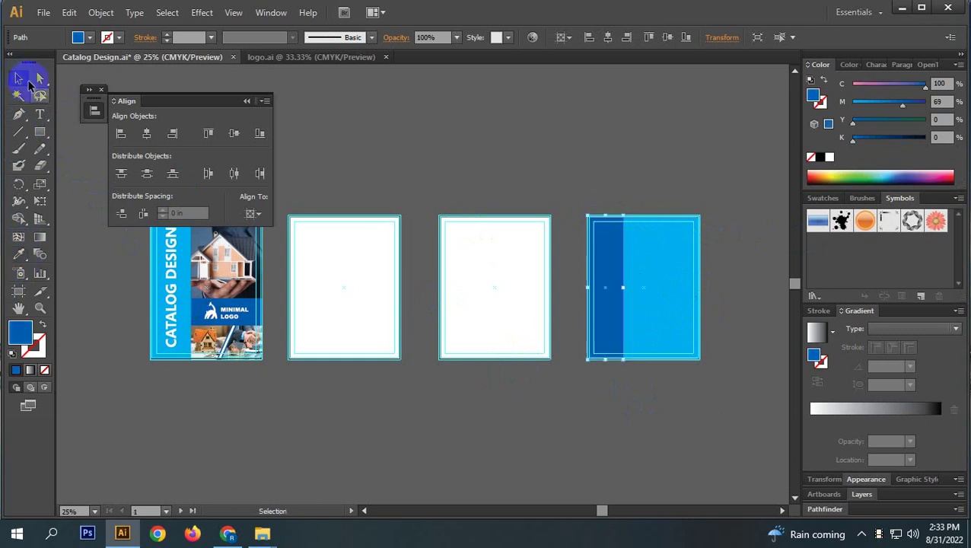
pyautogui.click(737, 445)
pyautogui.hscroll(1, 601, 433)
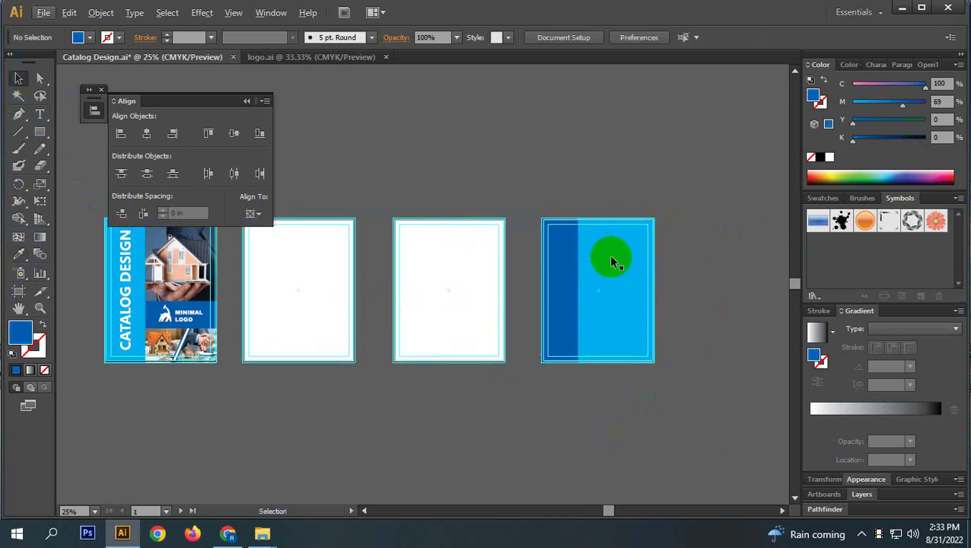
pyautogui.click(620, 229)
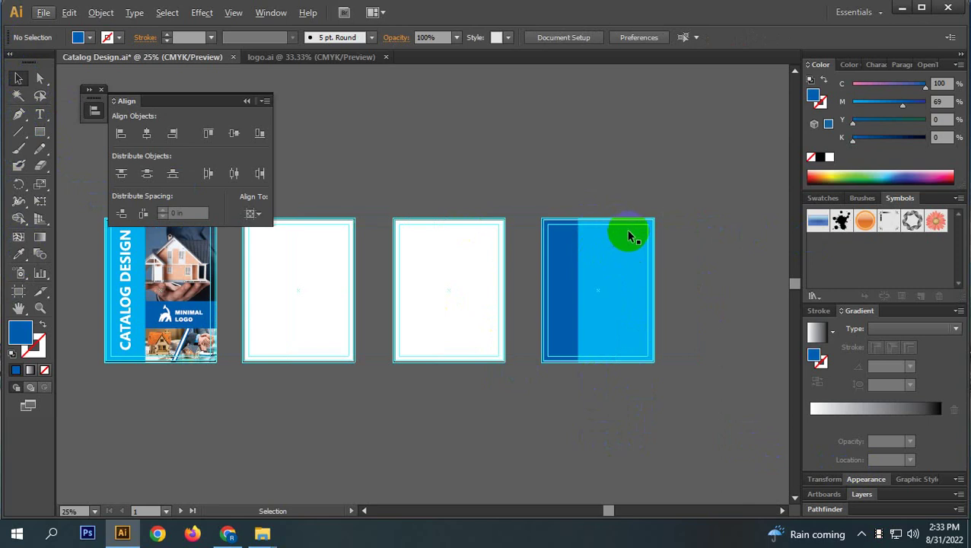
pyautogui.scroll(-2, 213, 332)
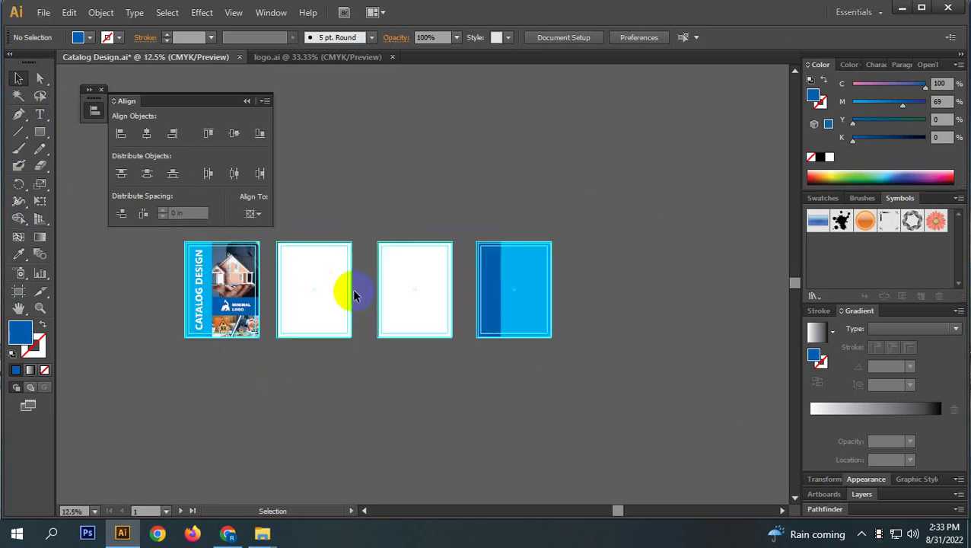
pyautogui.scroll(2, 263, 313)
pyautogui.click(257, 311)
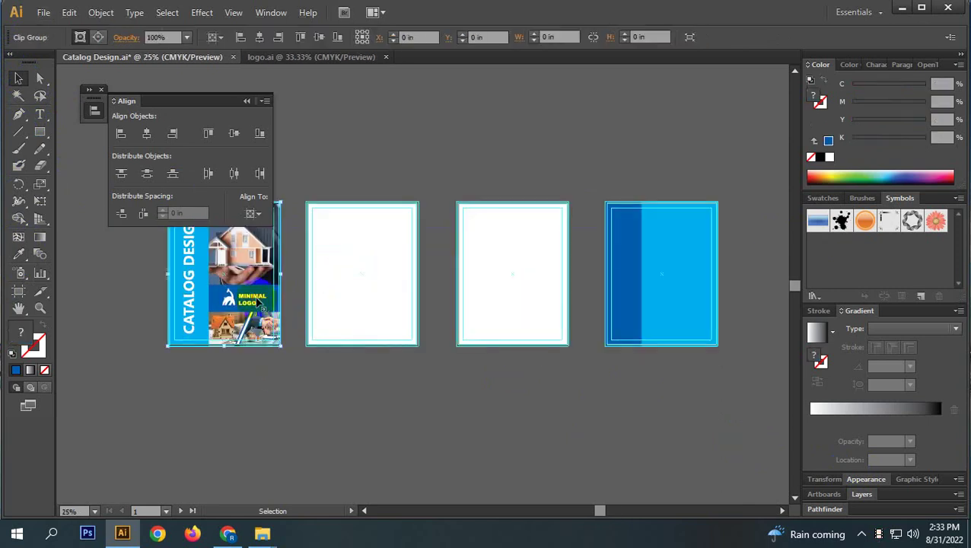
pyautogui.moveTo(257, 310); pyautogui.dragTo(505, 462)
pyautogui.scroll(-2, 392, 325)
pyautogui.hotkey('ctrl', 'z')
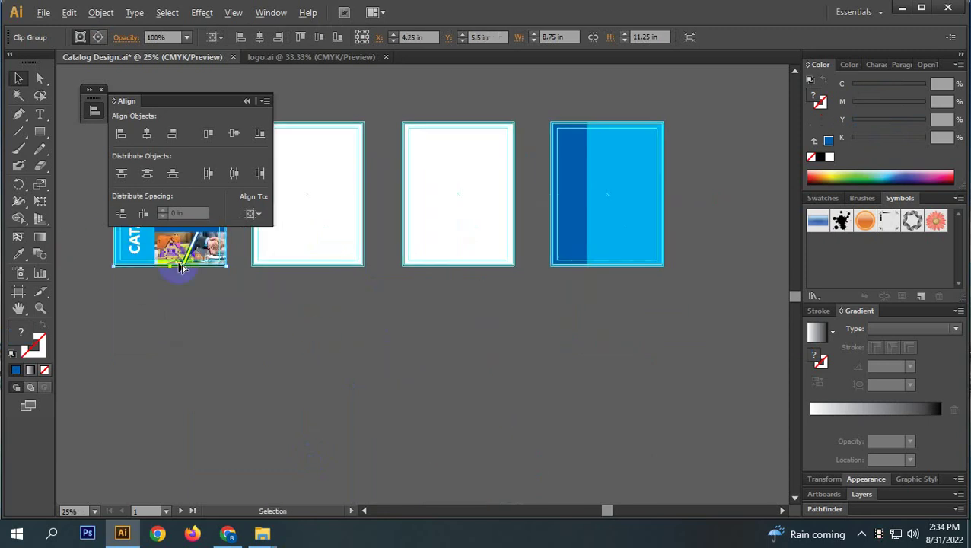
# - Place a duplicate of the masked cover below the artboards and release the duplicate's clipping mask
pyautogui.moveTo(180, 264); pyautogui.dragTo(451, 465)
pyautogui.rightClick(429, 356)
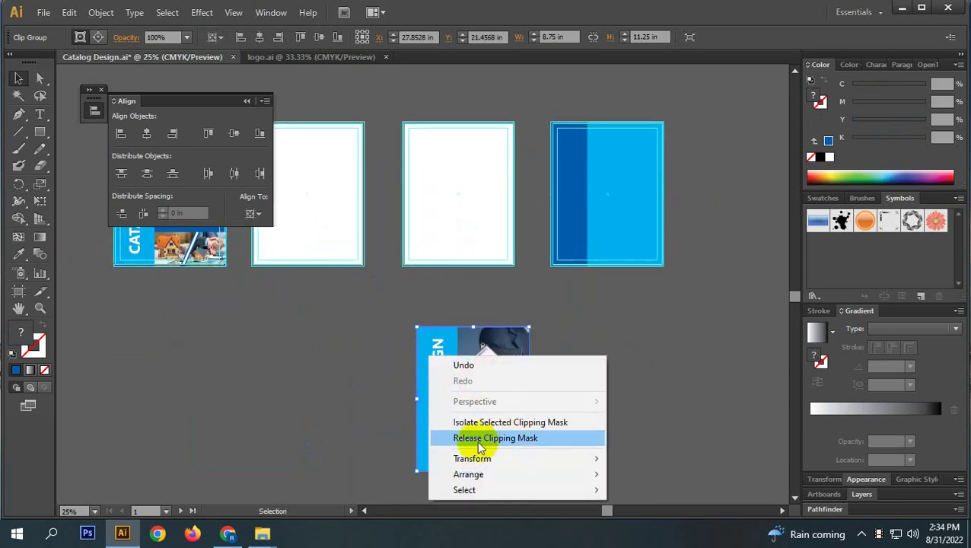
pyautogui.click(496, 438)
pyautogui.click(618, 440)
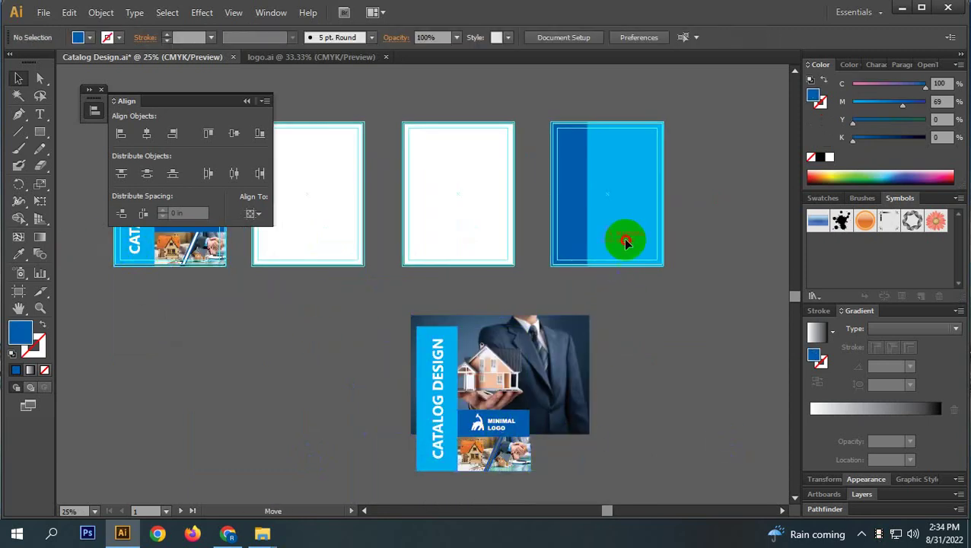
# - Try to move the logo from the duplicated cover onto the fourth artboard, and undo the move
pyautogui.moveTo(628, 213); pyautogui.dragTo(629, 207)
pyautogui.click(710, 245)
pyautogui.hotkey('ctrl', 'z')
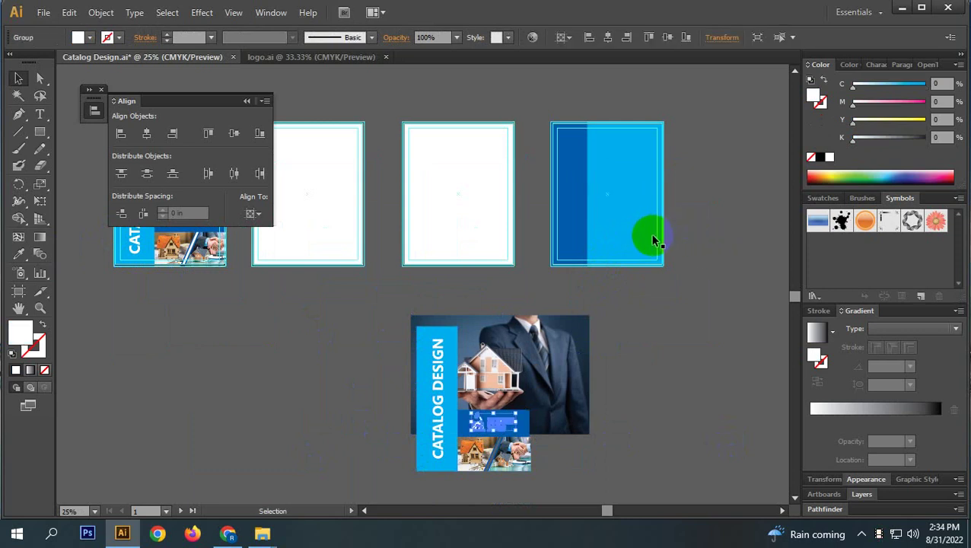
# - Bring the duplicated cover's logo to the front and move it onto the light blue area of the fourth artboard
pyautogui.rightClick(492, 267)
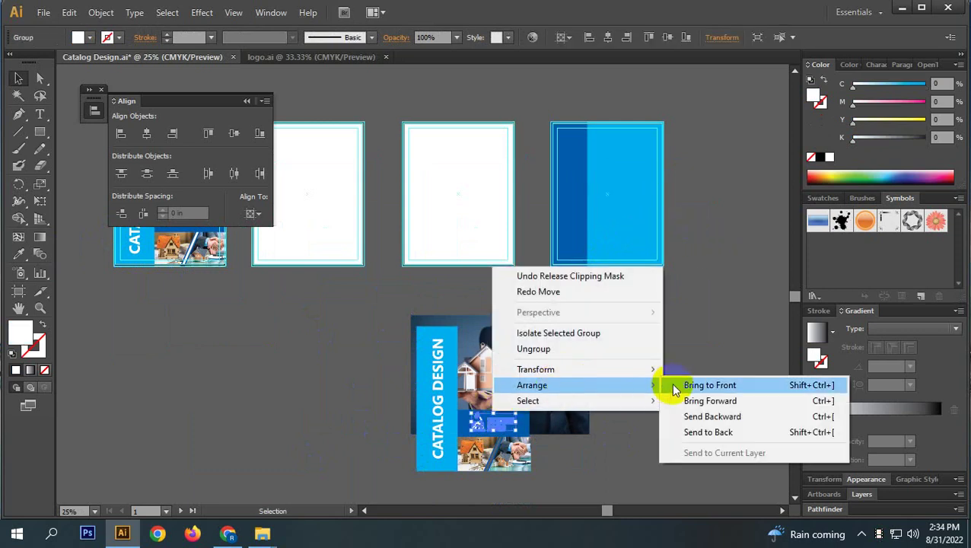
pyautogui.click(672, 384)
pyautogui.moveTo(495, 425); pyautogui.dragTo(624, 207)
pyautogui.click(726, 336)
pyautogui.moveTo(660, 175); pyautogui.dragTo(596, 200)
pyautogui.scroll(1, 596, 200)
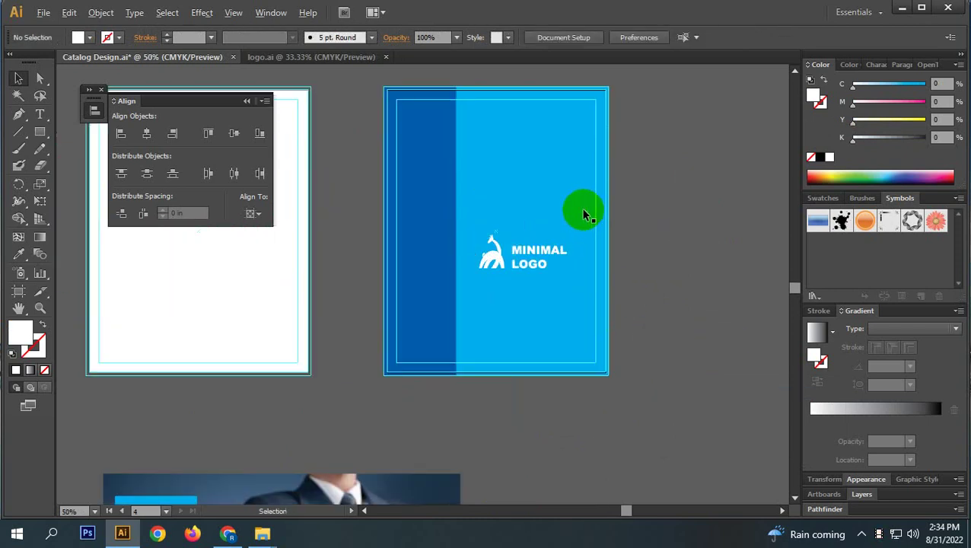
# - Shrink the logo on the back cover and position it just beside the edge of the dark blue strip
pyautogui.moveTo(532, 239)
pyautogui.mouseDown()
pyautogui.moveTo(524, 251)
pyautogui.moveTo(532, 272)
pyautogui.moveTo(503, 287)
pyautogui.moveTo(487, 264)
pyautogui.moveTo(547, 276)
pyautogui.moveTo(522, 289)
pyautogui.mouseUp()
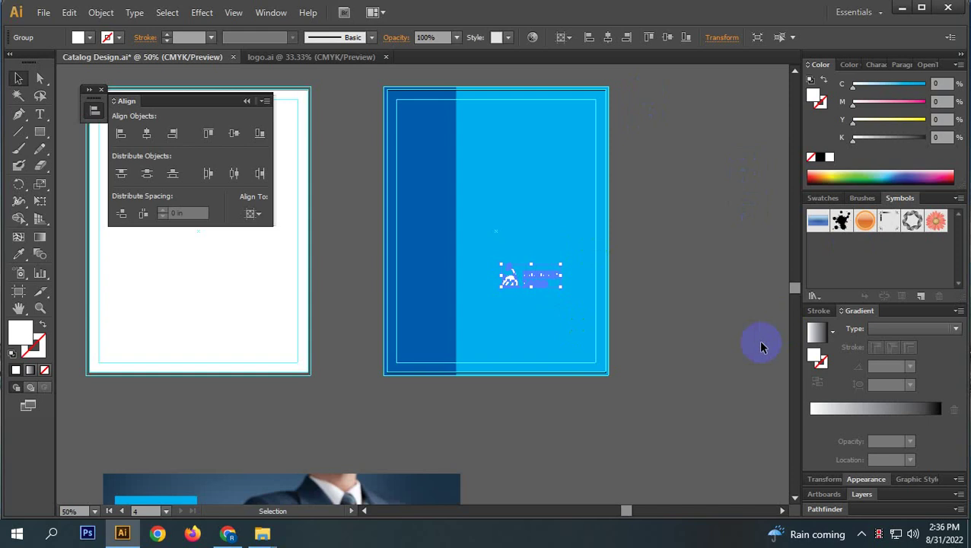
pyautogui.click(548, 314)
pyautogui.scroll(2, 533, 283)
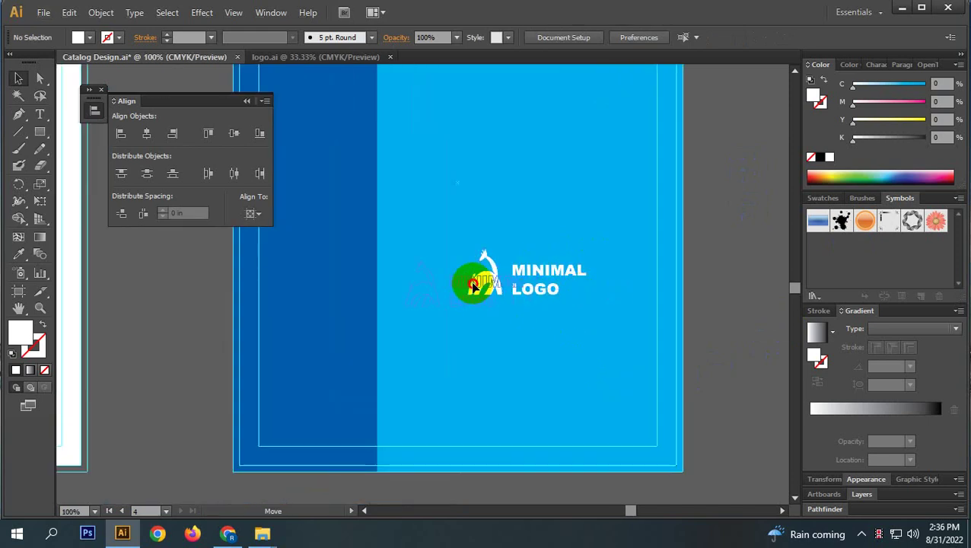
pyautogui.moveTo(472, 286); pyautogui.dragTo(469, 279)
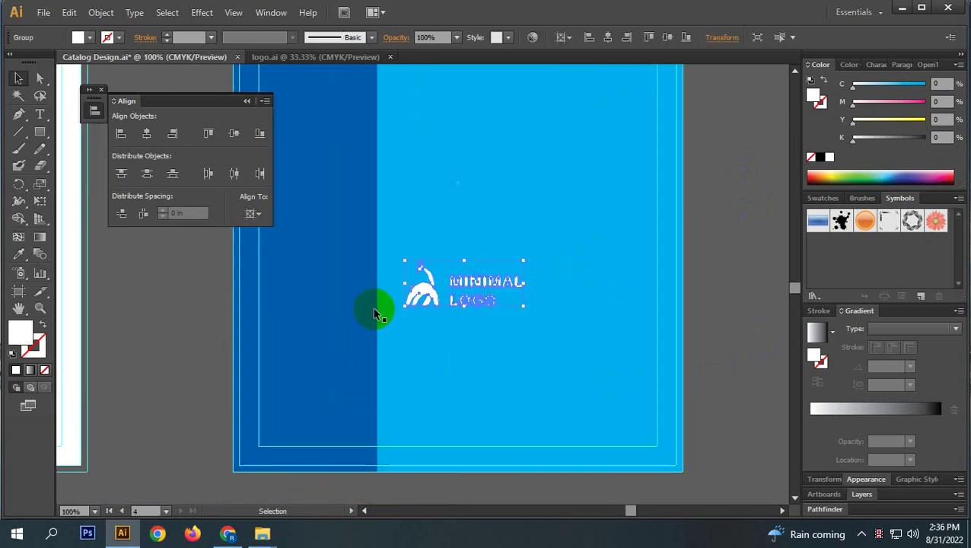
pyautogui.click(435, 285)
pyautogui.moveTo(448, 287); pyautogui.dragTo(477, 268)
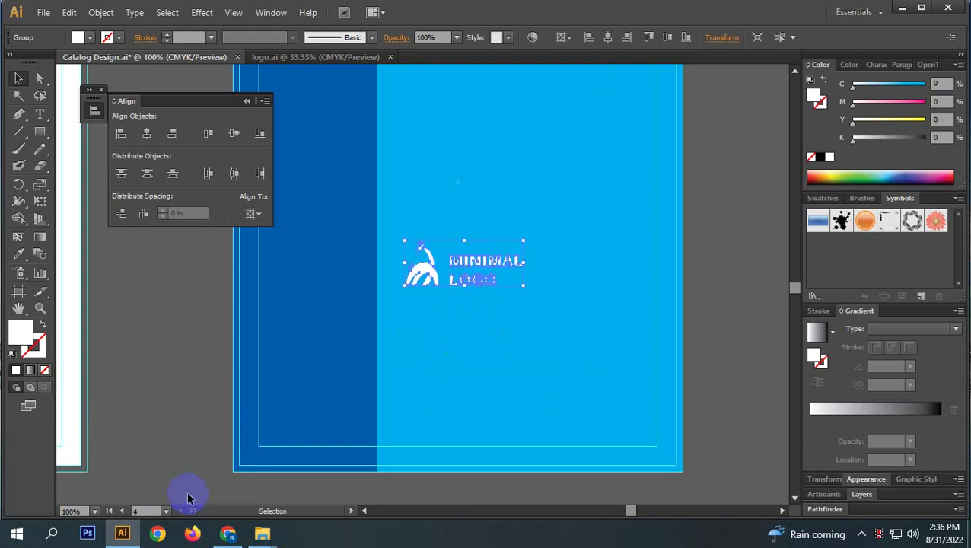
# - Open Business card Design 2.ai from the New folder directory inside RASHED on drive D
pyautogui.click(901, 9)
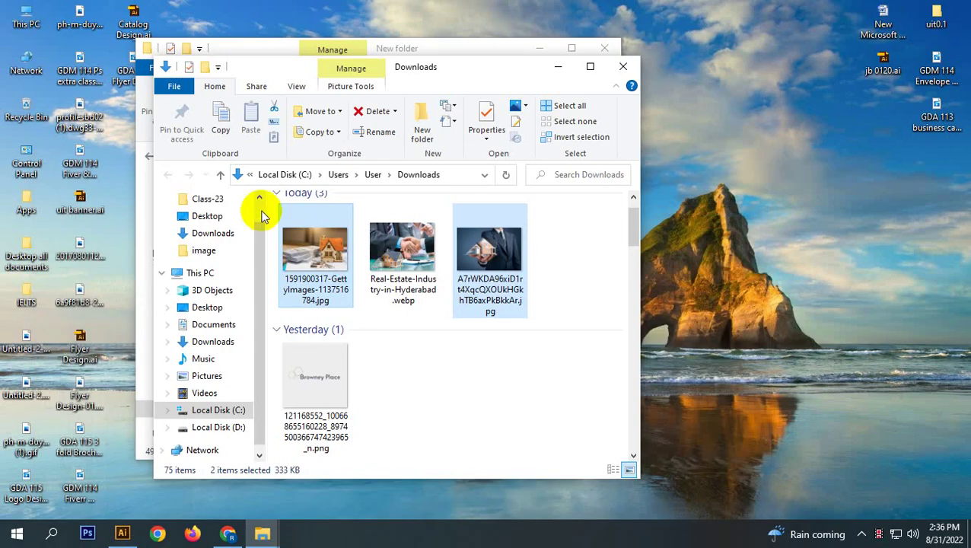
pyautogui.moveTo(457, 74); pyautogui.dragTo(612, 89)
pyautogui.moveTo(521, 53); pyautogui.dragTo(651, 53)
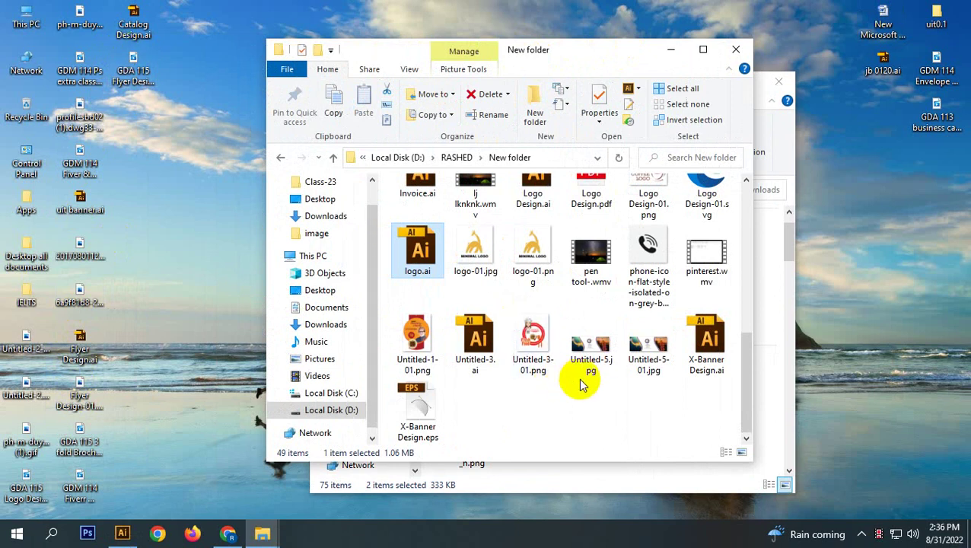
pyautogui.scroll(10, 670, 357)
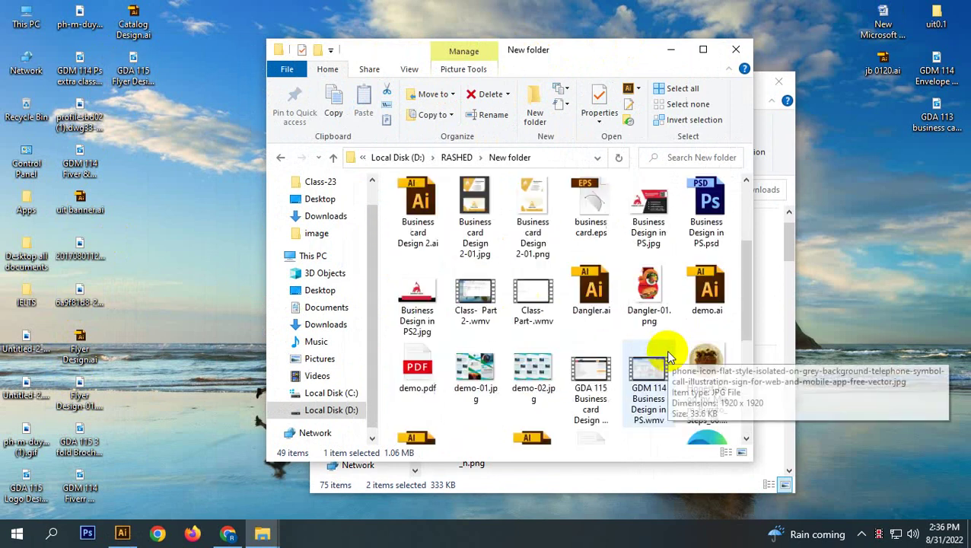
pyautogui.click(643, 387)
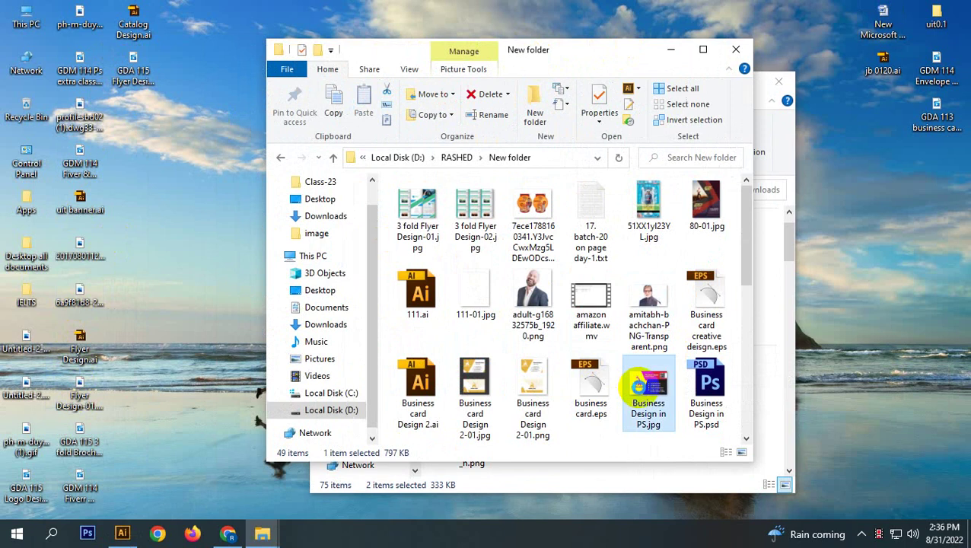
pyautogui.click(415, 391)
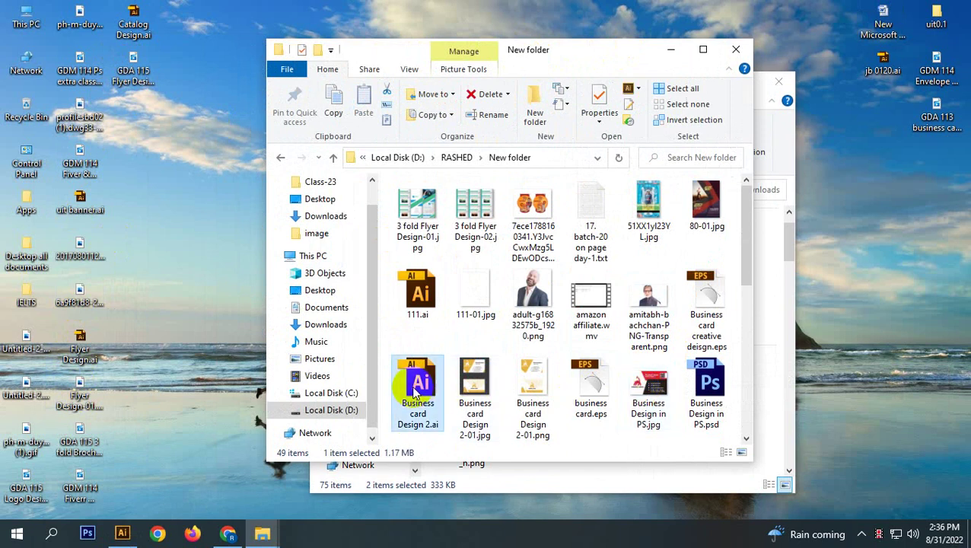
pyautogui.doubleClick(416, 392)
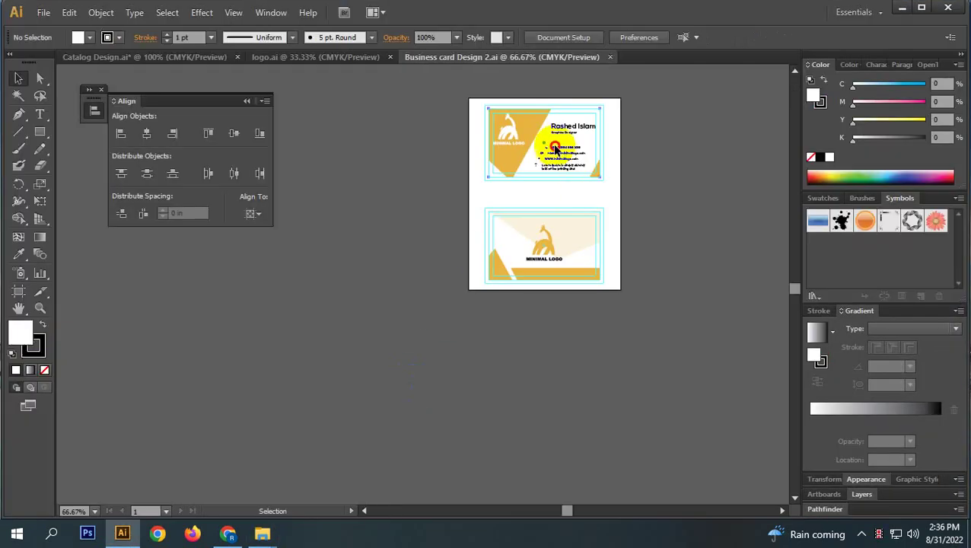
# - Copy the business card front into Catalog Design.ai, place it below the fourth artboard and release its clipping mask
pyautogui.click(555, 149)
pyautogui.moveTo(561, 153)
pyautogui.mouseDown()
pyautogui.moveTo(362, 68)
pyautogui.moveTo(191, 59)
pyautogui.moveTo(514, 323)
pyautogui.mouseUp()
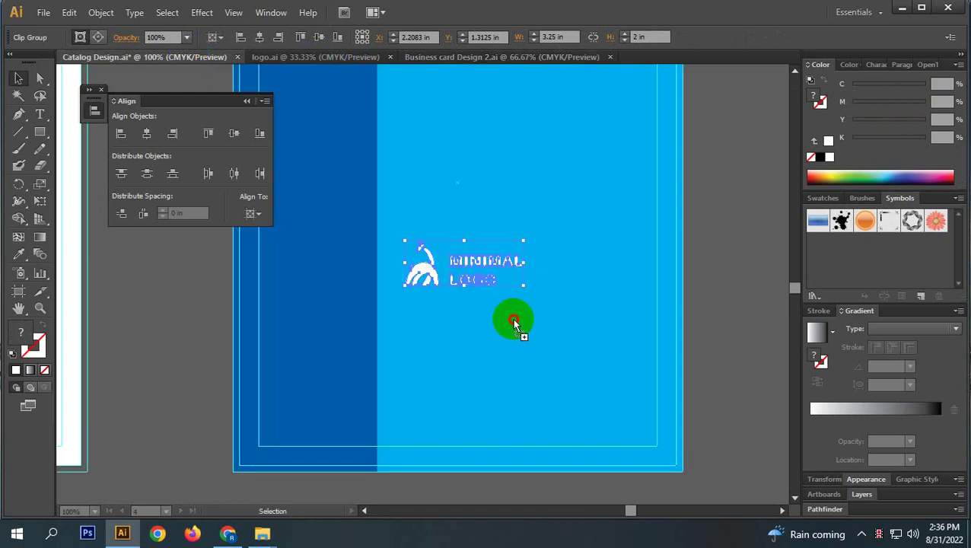
pyautogui.scroll(-3, 684, 403)
pyautogui.moveTo(466, 184); pyautogui.dragTo(460, 382)
pyautogui.rightClick(617, 419)
pyautogui.click(684, 351)
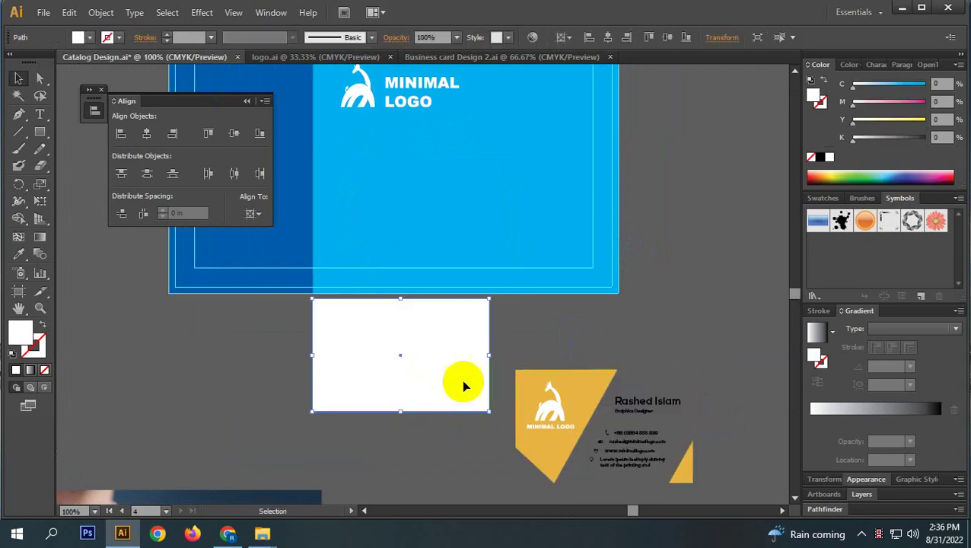
# - Delete the copied card's white background, logo, gold shapes, name and job title, keeping only the contact details
pyautogui.press('Delete')
pyautogui.click(533, 408)
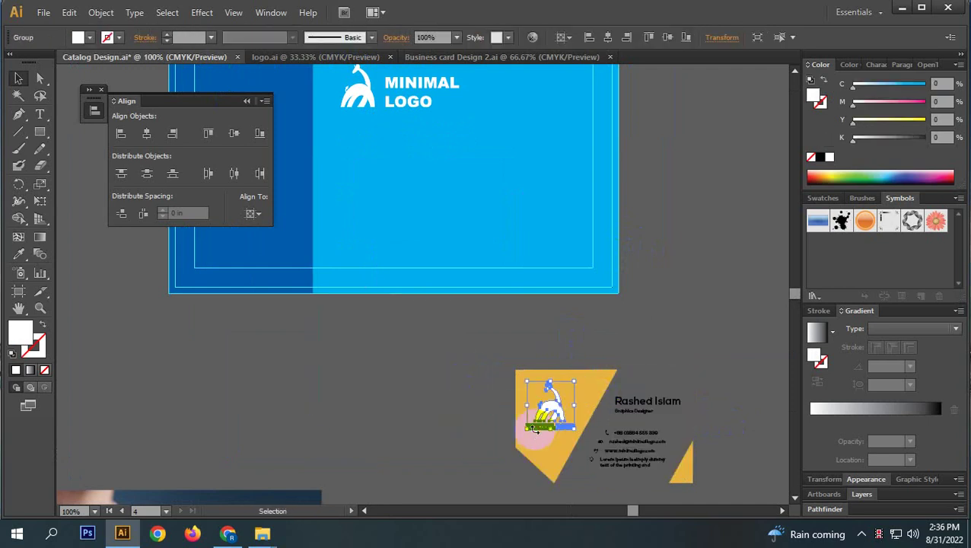
pyautogui.press('Delete')
pyautogui.click(544, 430)
pyautogui.press('Delete')
pyautogui.click(636, 411)
pyautogui.press('Delete')
pyautogui.click(647, 401)
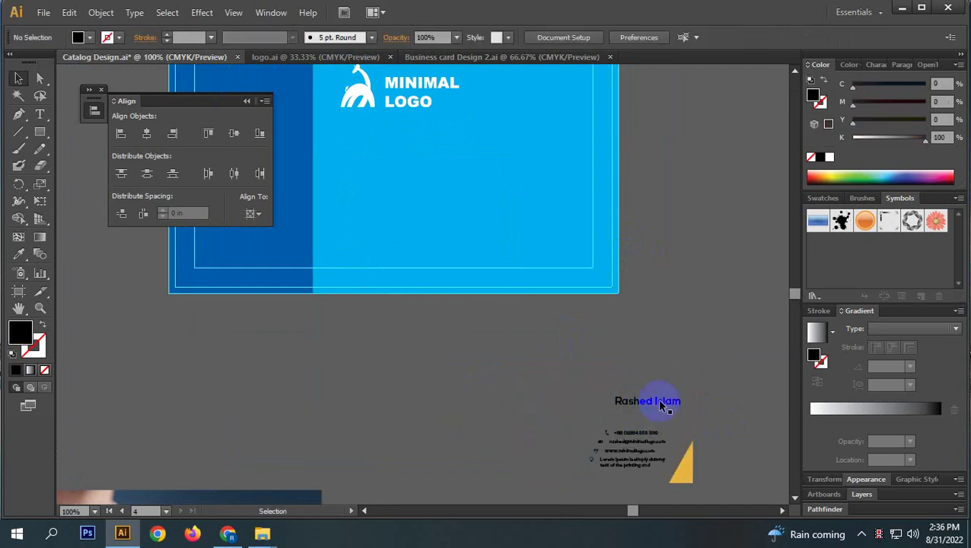
pyautogui.press('Delete')
# - Ungroup the remaining contact details into separate icons and text lines
pyautogui.moveTo(709, 418); pyautogui.dragTo(613, 465)
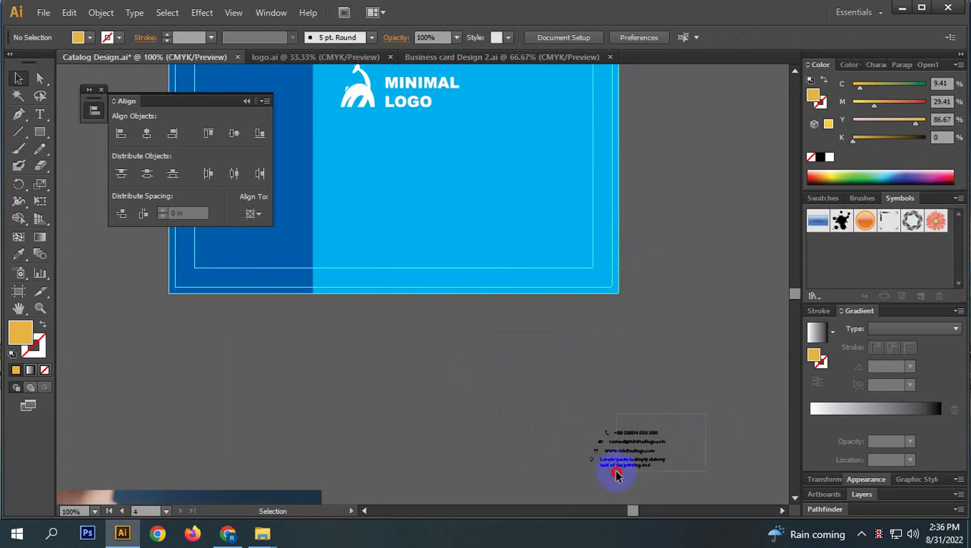
pyautogui.rightClick(623, 443)
pyautogui.click(733, 460)
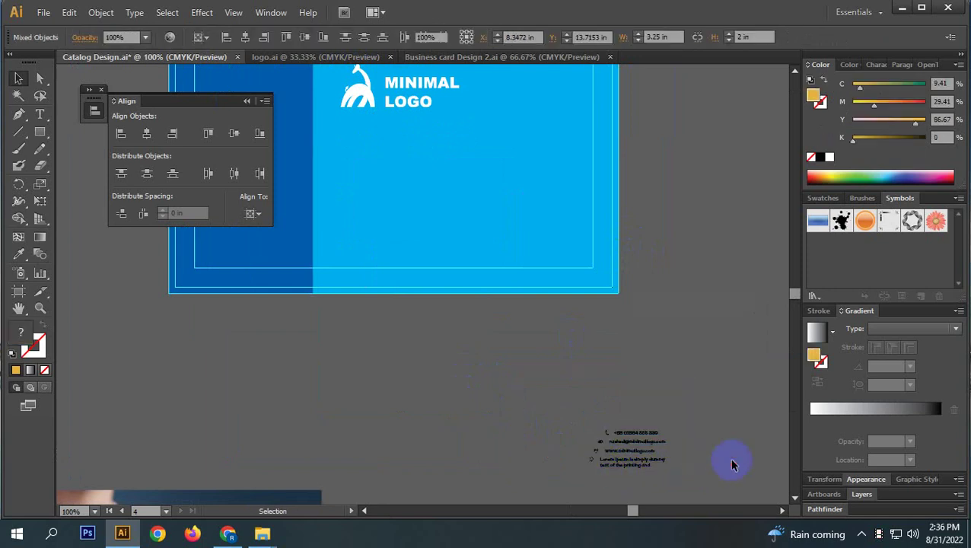
pyautogui.click(646, 447)
pyautogui.rightClick(645, 446)
pyautogui.click(646, 382)
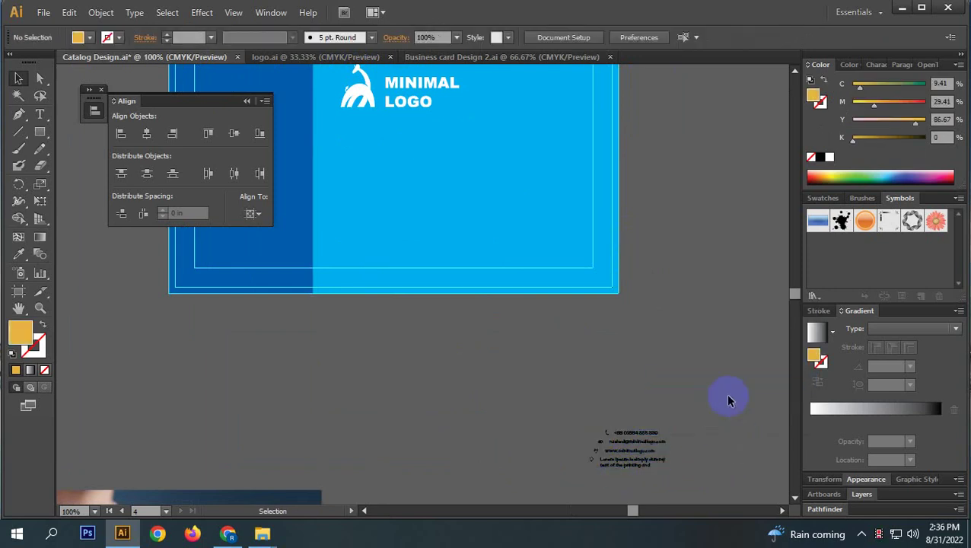
pyautogui.click(585, 474)
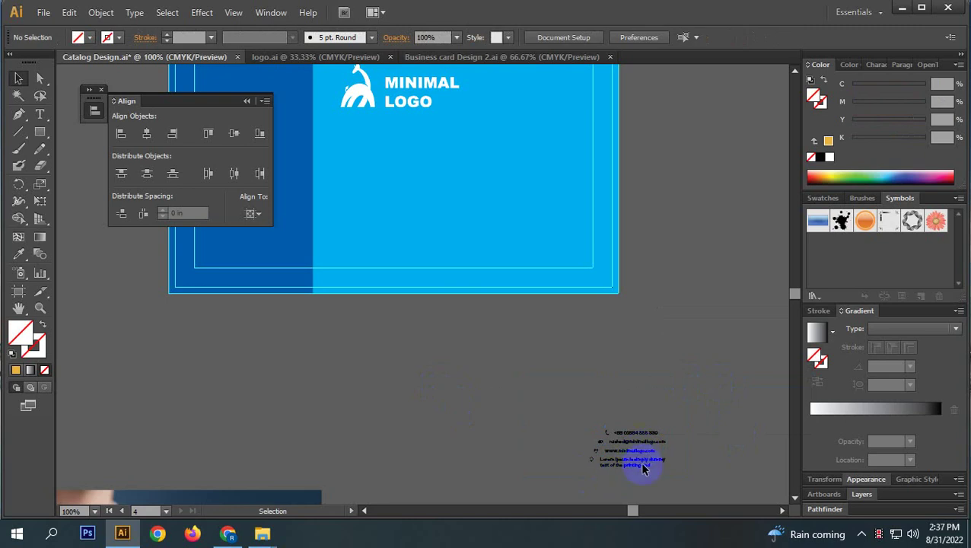
# - Group the phone icon with the phone number, and the envelope icon with the e-mail line
pyautogui.scroll(2, 643, 476)
pyautogui.scroll(2, 647, 432)
pyautogui.moveTo(618, 315); pyautogui.dragTo(455, 337)
pyautogui.hotkey('ctrl', 'g')
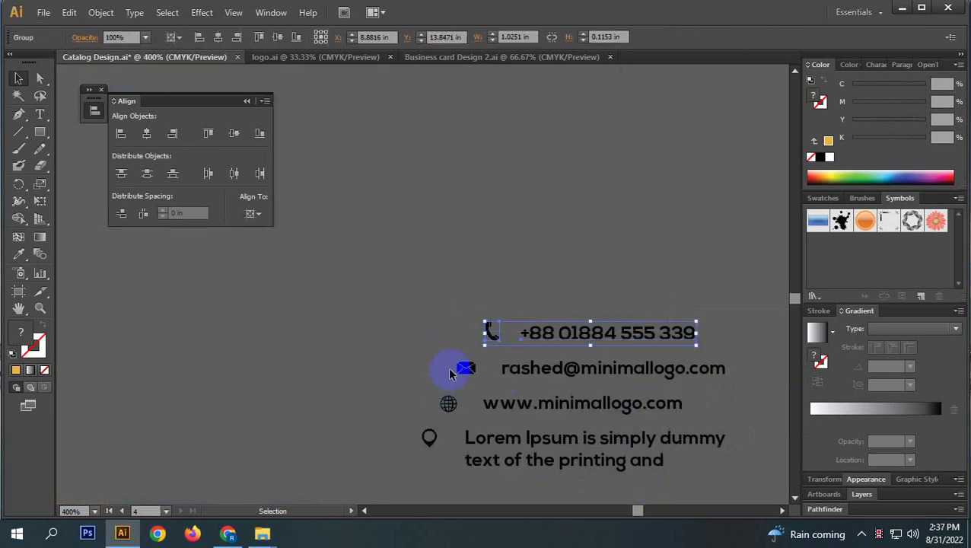
pyautogui.hotkey('ctrl', 'alt', '[')
pyautogui.hotkey('ctrl', 'g')
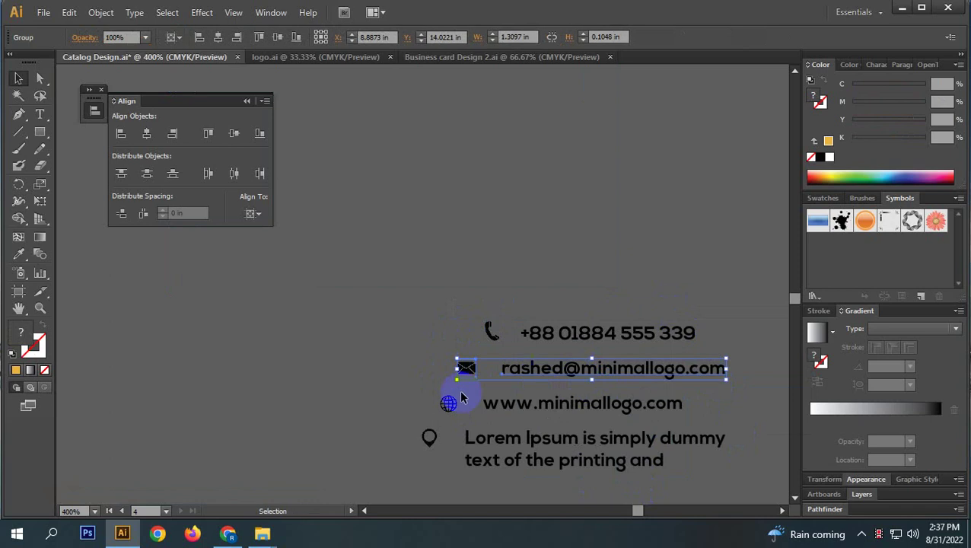
# - Group the globe icon with the website line, and the location pin with the two-line address text
pyautogui.click(426, 405)
pyautogui.keyDown('shift'); pyautogui.click(517, 405); pyautogui.keyUp('shift')
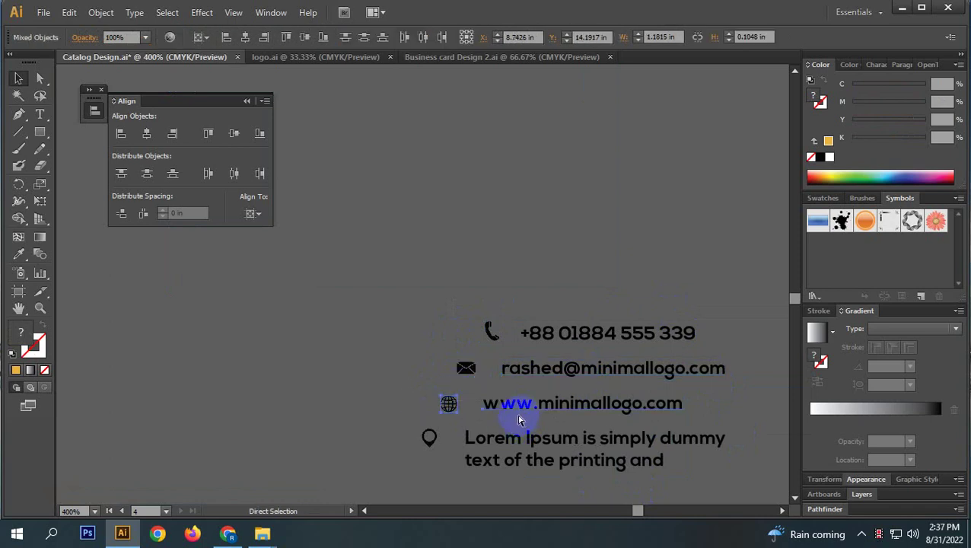
pyautogui.click(430, 438)
pyautogui.keyDown('shift'); pyautogui.click(584, 470); pyautogui.keyUp('shift')
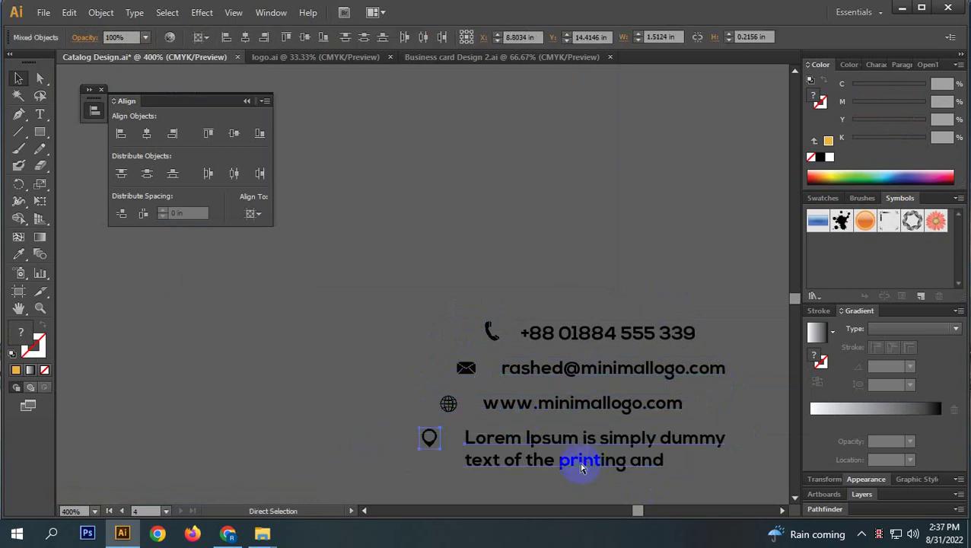
pyautogui.hotkey('ctrl', 'g')
# - Left-align the four contact rows using the location row as the key object, and deselect them
pyautogui.moveTo(417, 324); pyautogui.dragTo(640, 481)
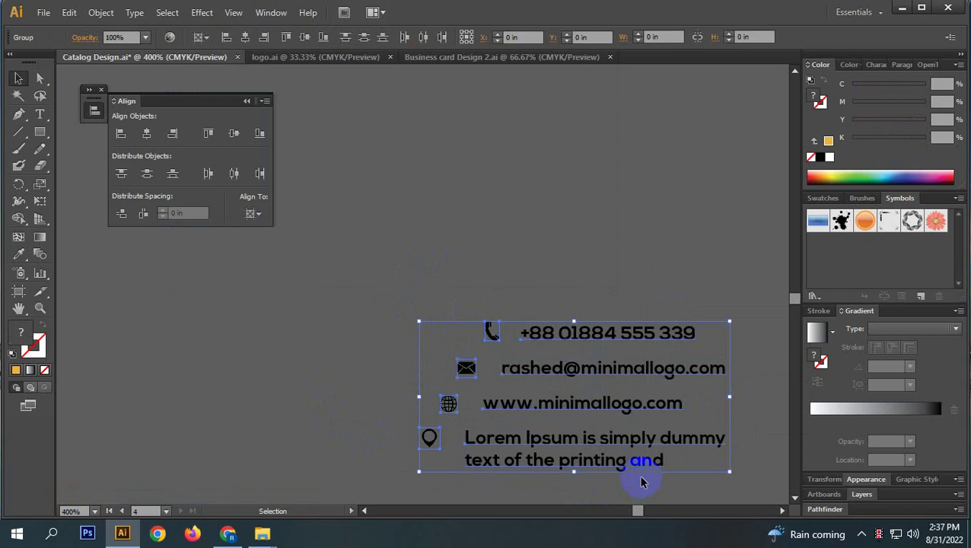
pyautogui.click(429, 439)
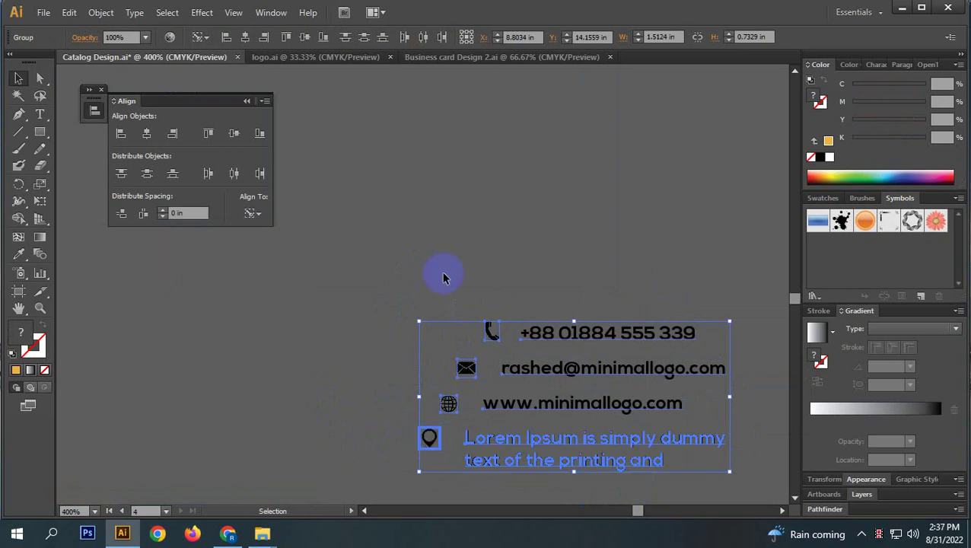
pyautogui.click(227, 38)
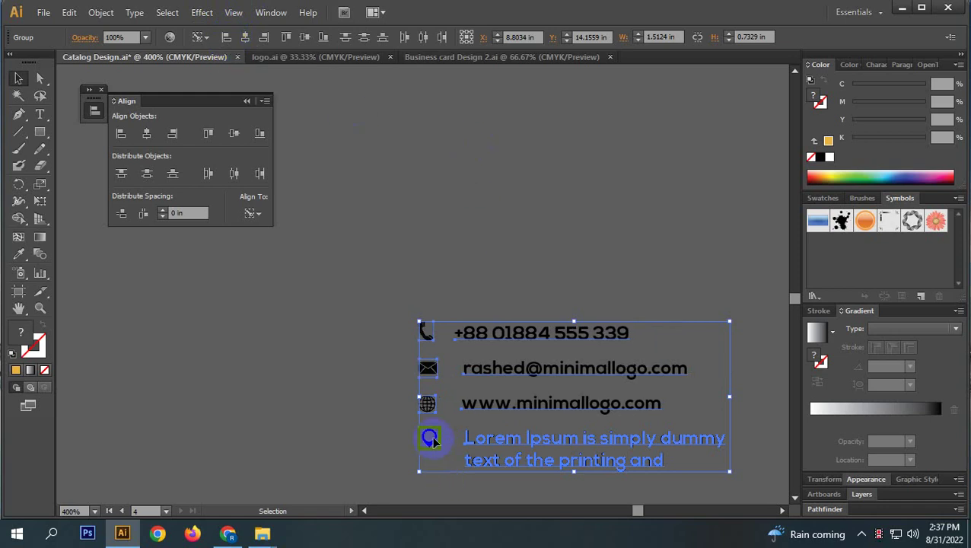
pyautogui.click(462, 279)
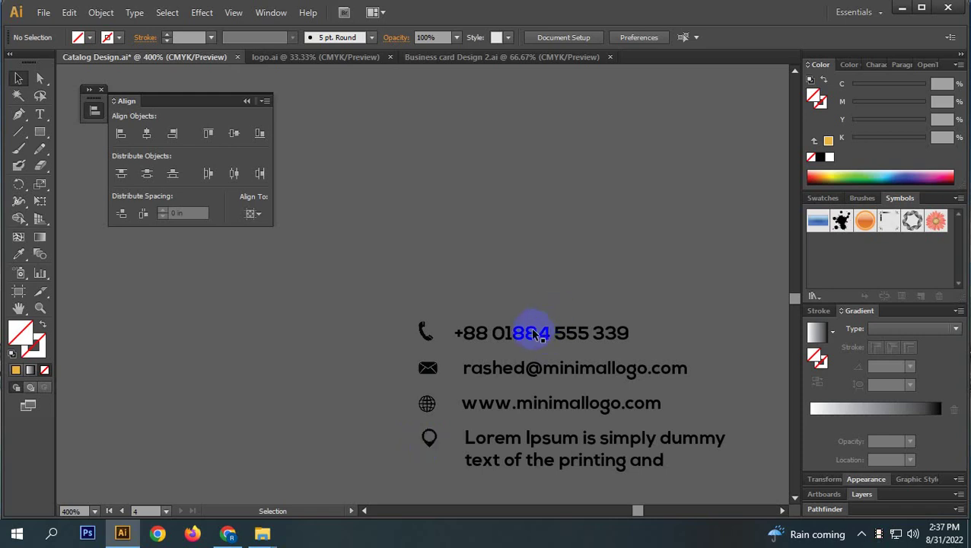
# - Group the four contact rows and move them onto the light blue area, left-aligned beneath the back cover's logo
pyautogui.scroll(-2, 559, 369)
pyautogui.moveTo(511, 374); pyautogui.dragTo(341, 190)
pyautogui.moveTo(418, 225); pyautogui.dragTo(702, 472)
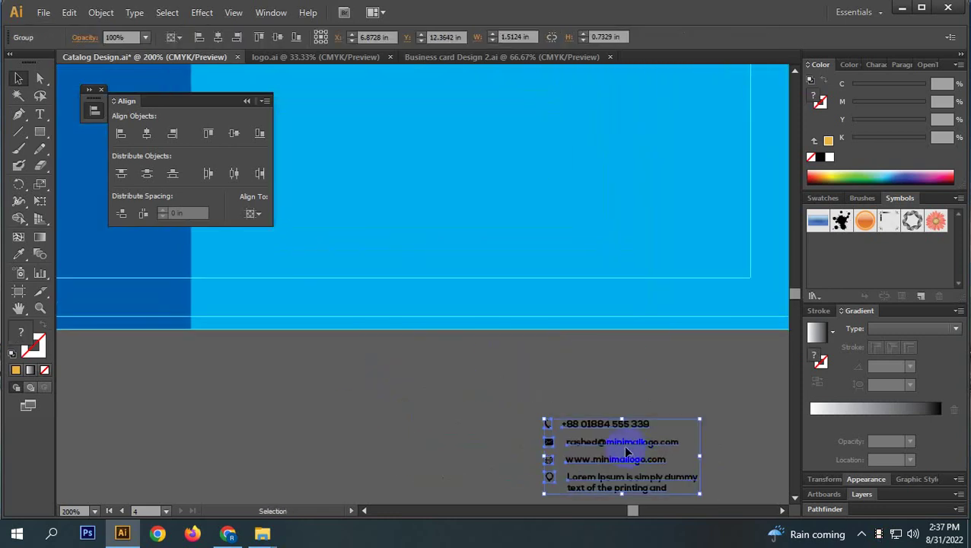
pyautogui.moveTo(624, 444); pyautogui.dragTo(391, 191)
pyautogui.moveTo(417, 267); pyautogui.dragTo(584, 461)
pyautogui.click(543, 378)
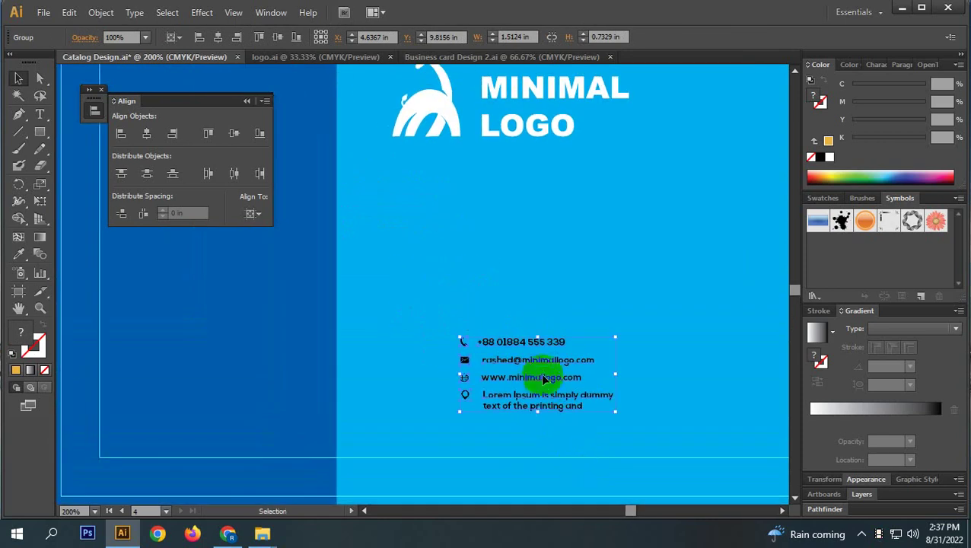
pyautogui.moveTo(524, 362); pyautogui.dragTo(454, 248)
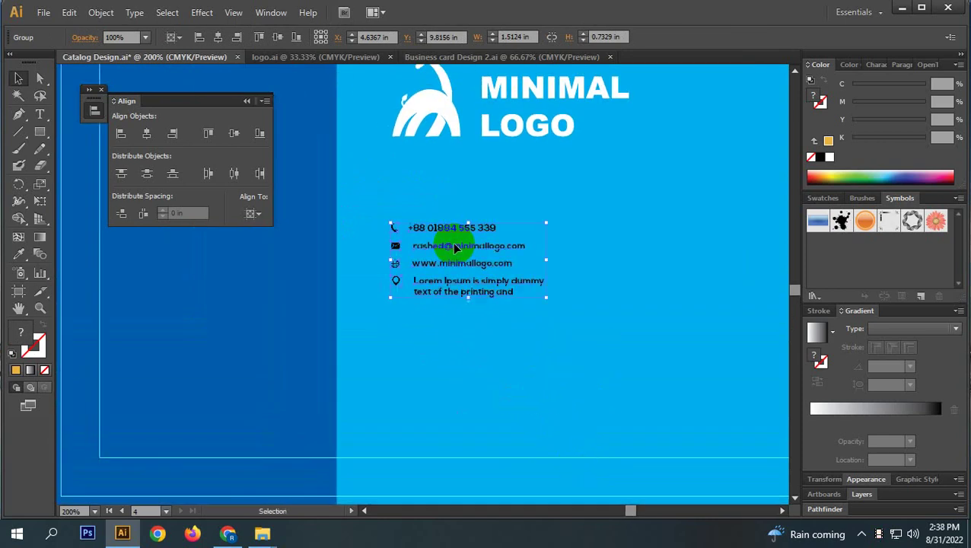
# - Enlarge the contact group to about 3.34 in wide and move it down to the back cover's lower margin guide
pyautogui.moveTo(546, 296); pyautogui.dragTo(734, 456)
pyautogui.hotkey('ctrl', '-')
pyautogui.hotkey('ctrl', '-')
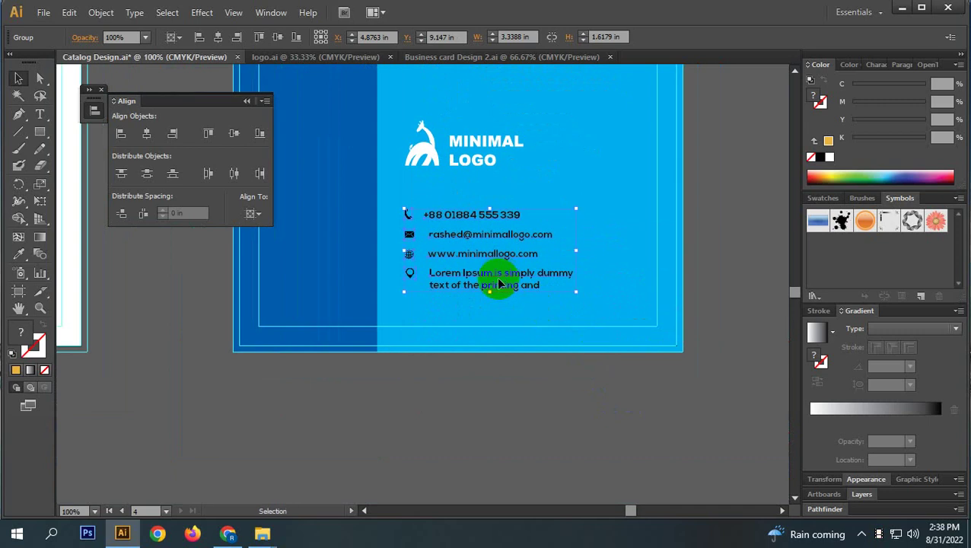
pyautogui.moveTo(494, 275); pyautogui.dragTo(495, 311)
pyautogui.click(525, 407)
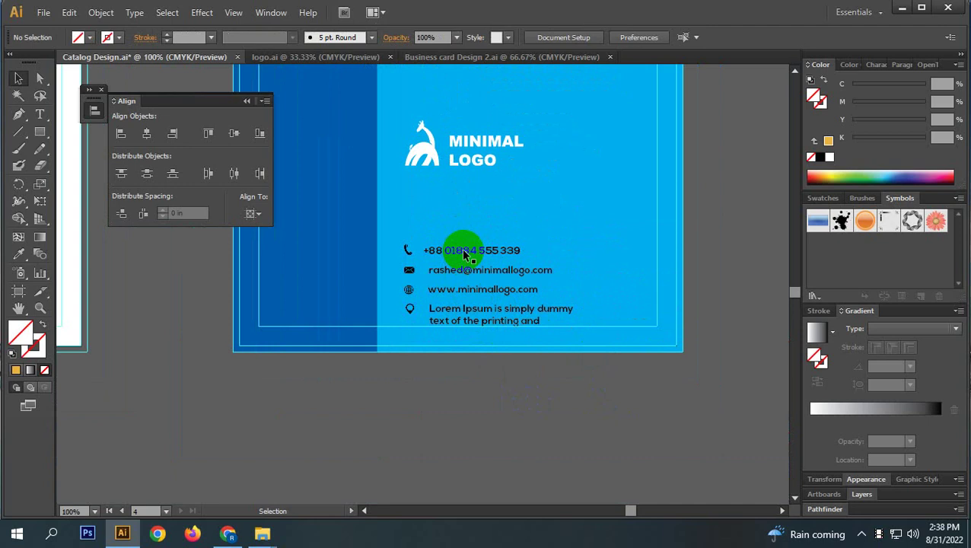
# - Move the back cover's logo down to sit just above the contact details, keeping their left edges in line
pyautogui.click(408, 274)
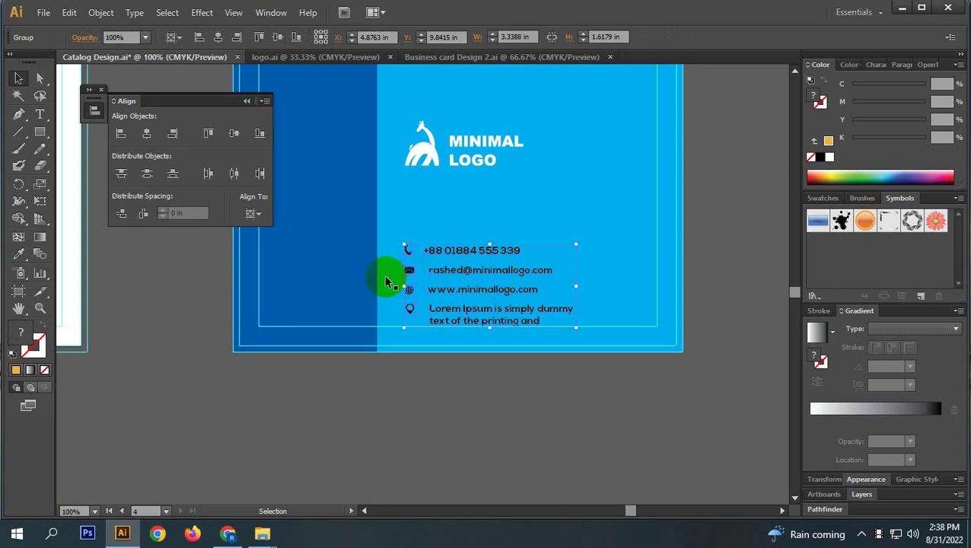
pyautogui.click(599, 351)
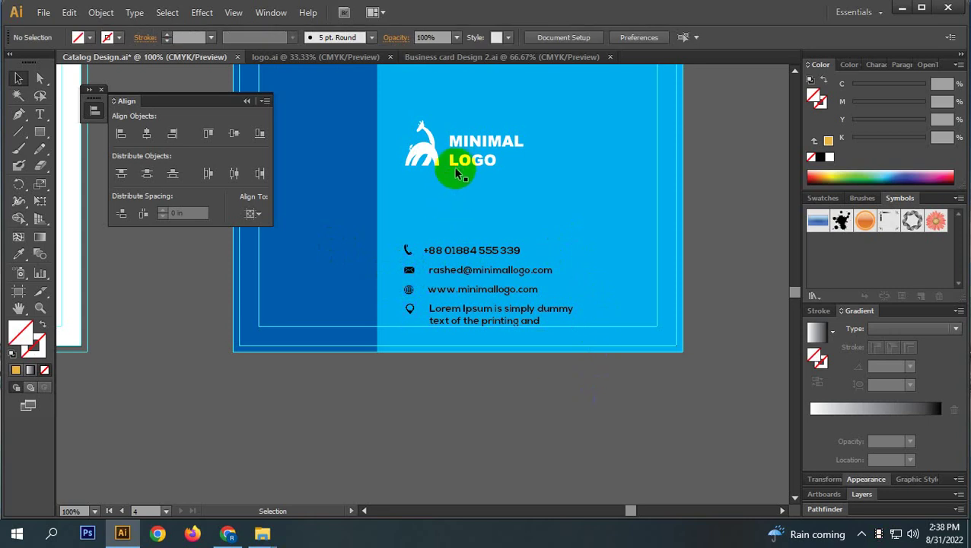
pyautogui.moveTo(455, 169); pyautogui.dragTo(451, 212)
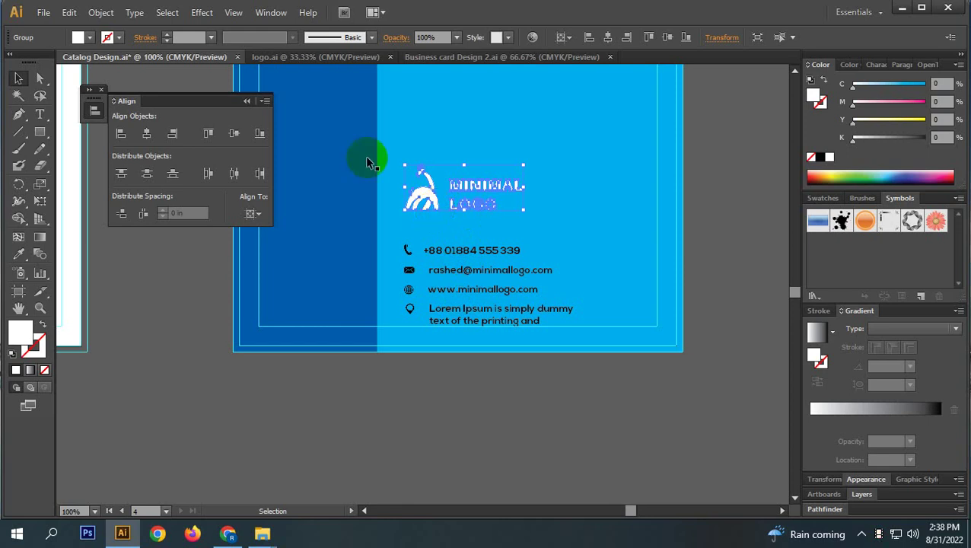
pyautogui.scroll(3, 495, 251)
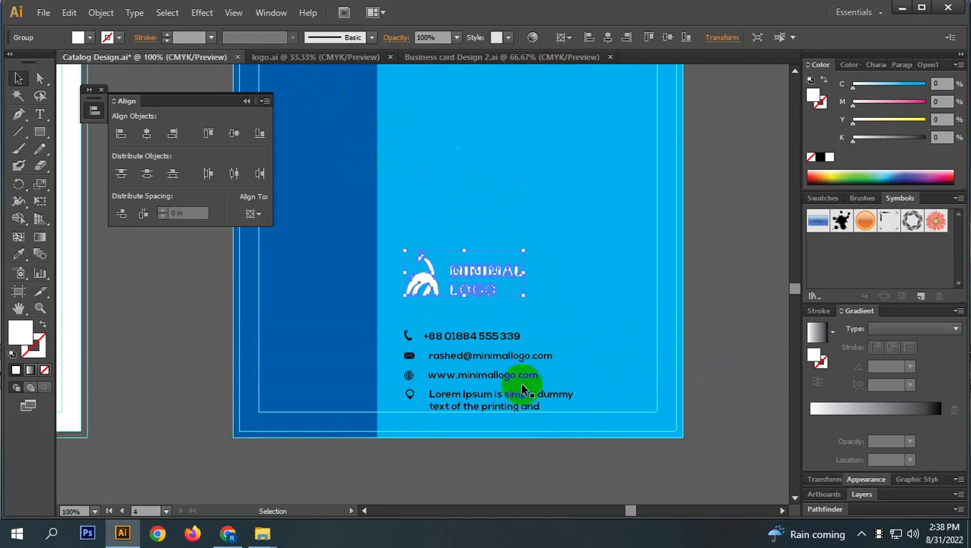
# - Switch to Chrome, search for "QR Code generator" in a new tab, and open the the-qrcode-generator.com result in its own tab
pyautogui.click(228, 531)
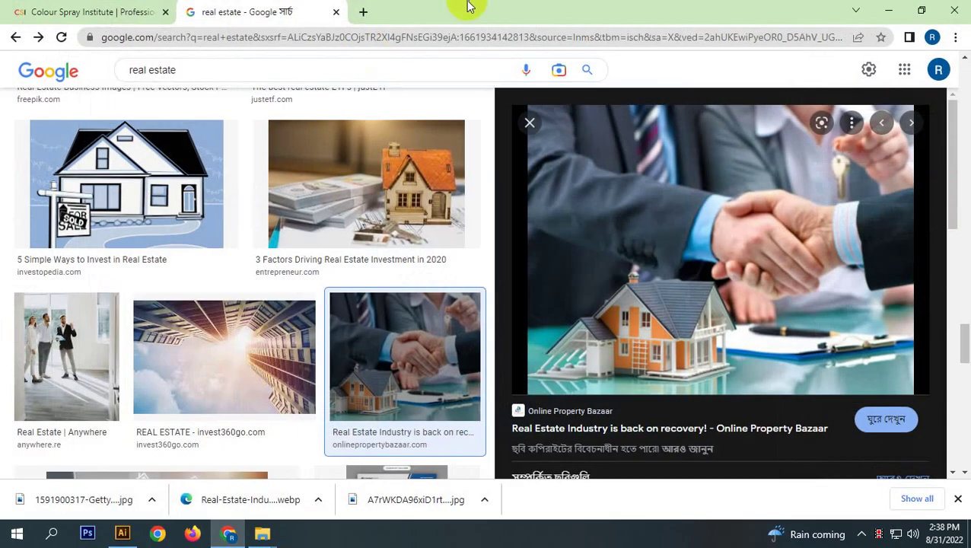
pyautogui.click(360, 13)
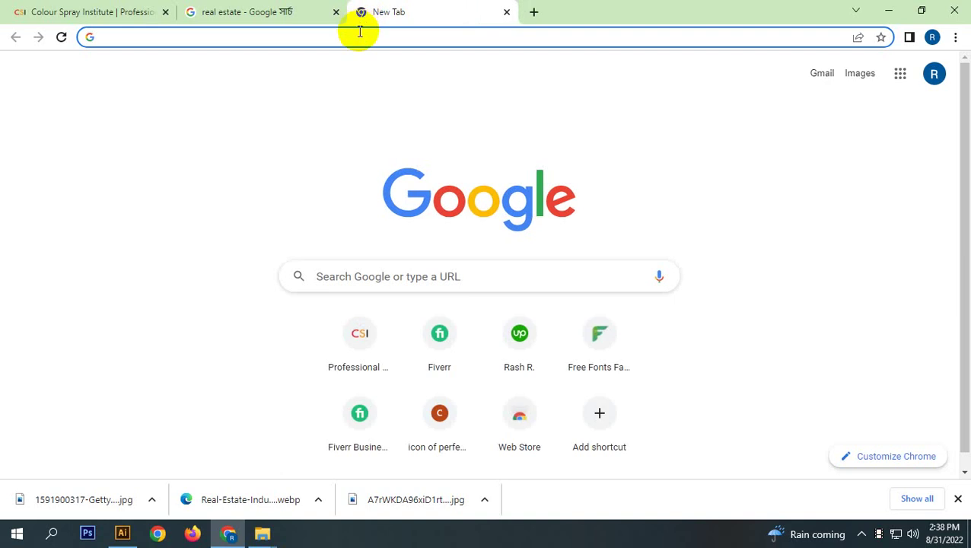
pyautogui.write('qr')
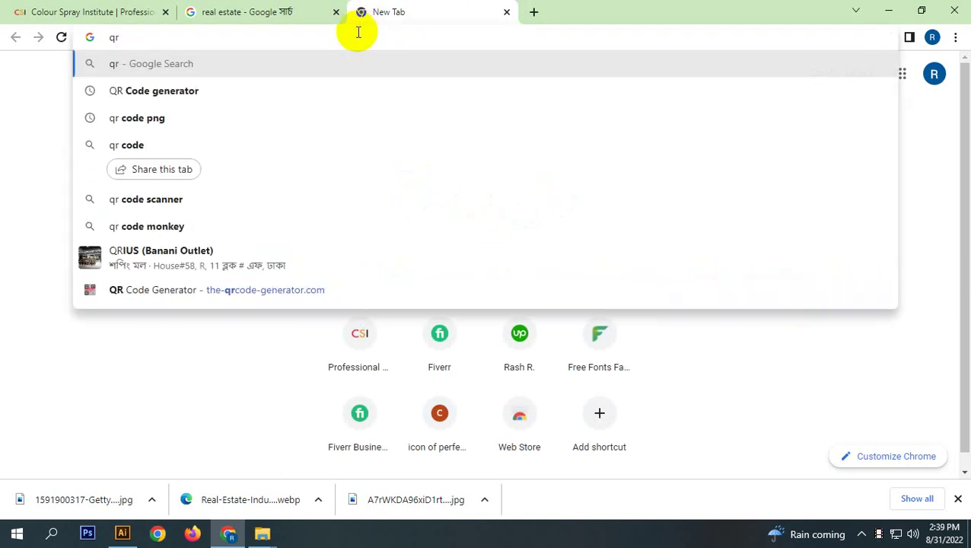
pyautogui.click(186, 81)
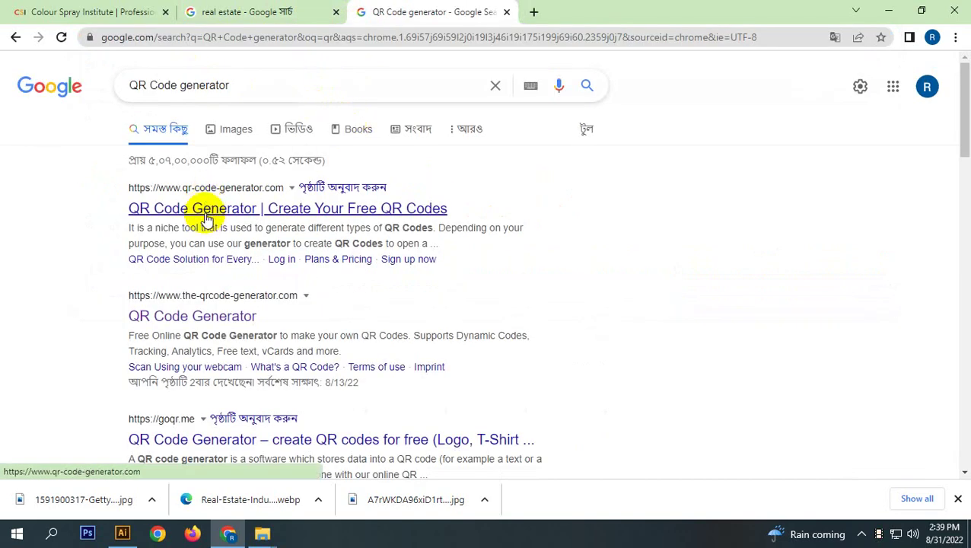
pyautogui.rightClick(267, 316)
pyautogui.click(274, 326)
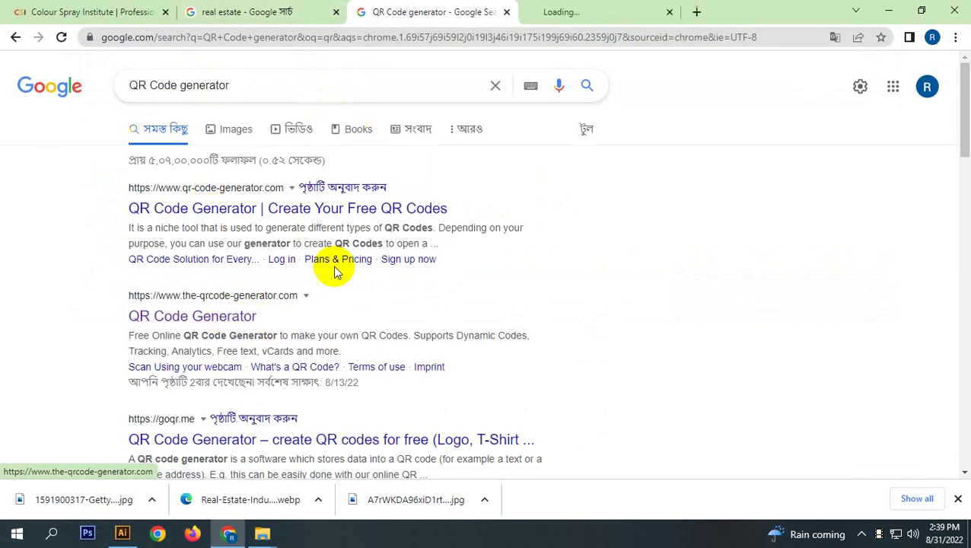
pyautogui.click(549, 12)
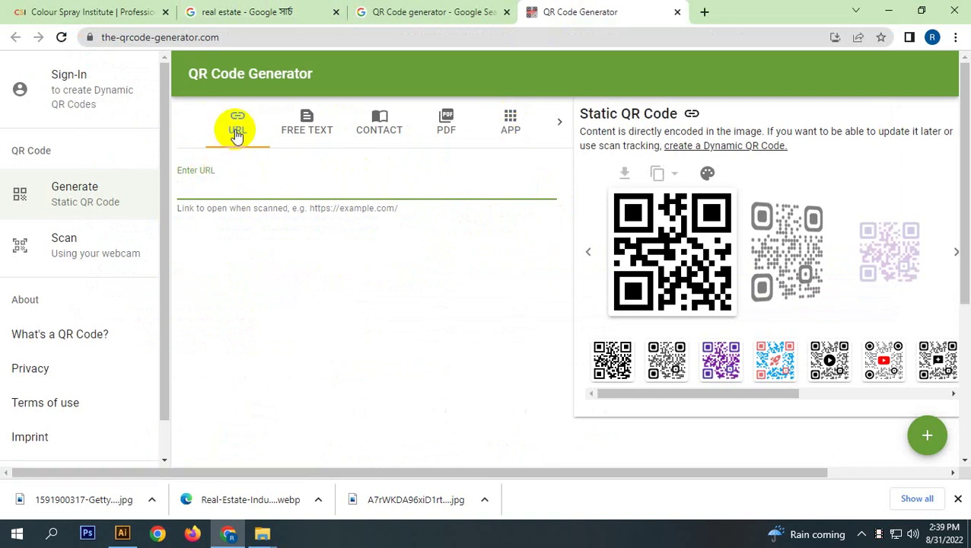
# - Look through the generator's free text, contact, PDF and app QR code types, and return to Illustrator
pyautogui.click(335, 128)
pyautogui.click(405, 129)
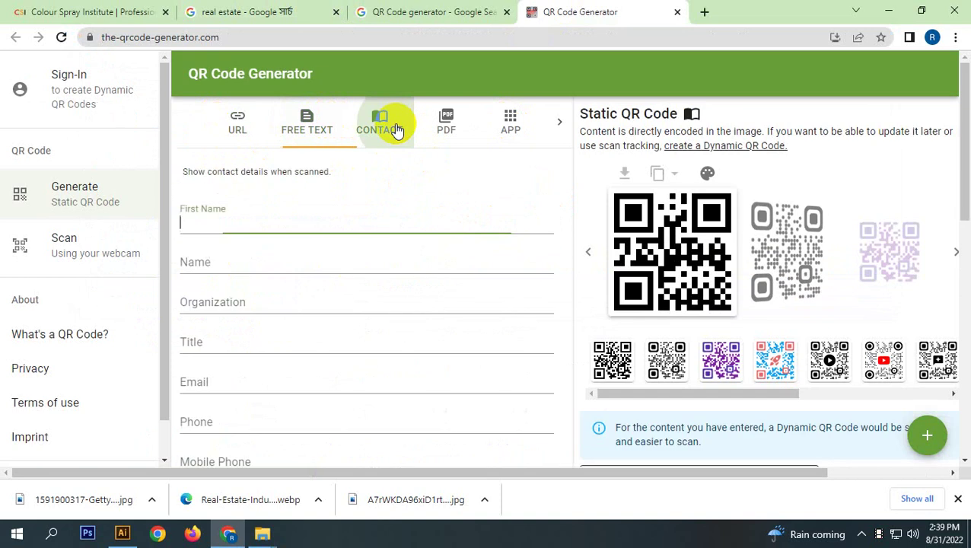
pyautogui.click(441, 124)
pyautogui.click(525, 128)
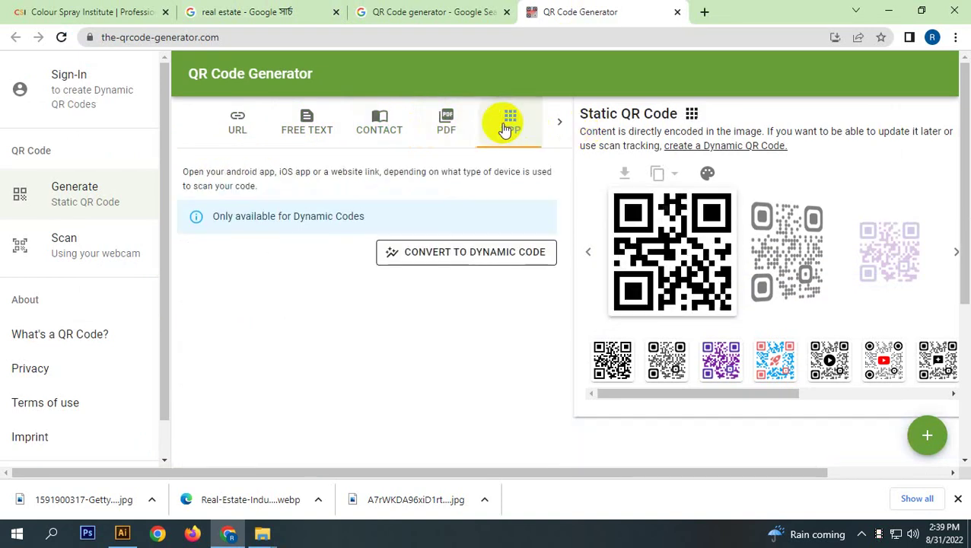
pyautogui.click(306, 119)
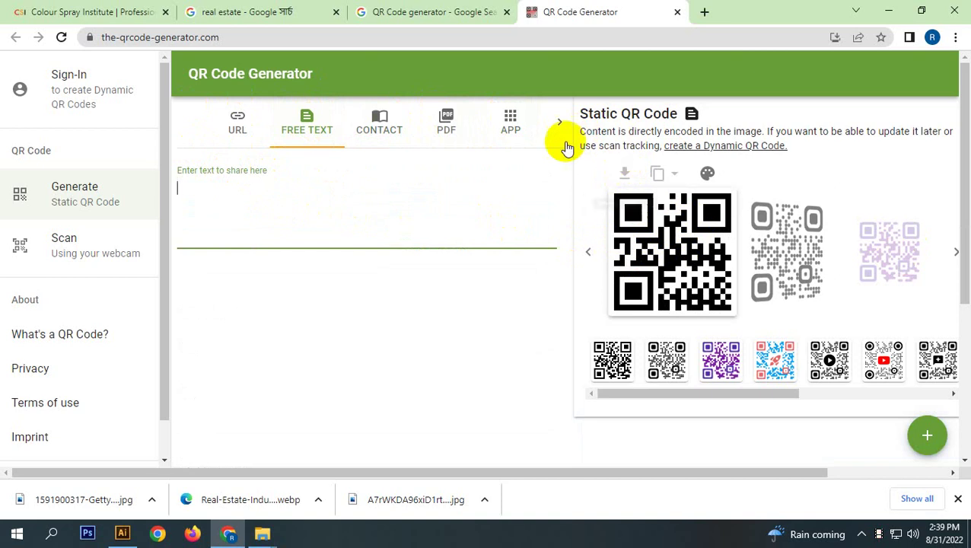
pyautogui.click(882, 11)
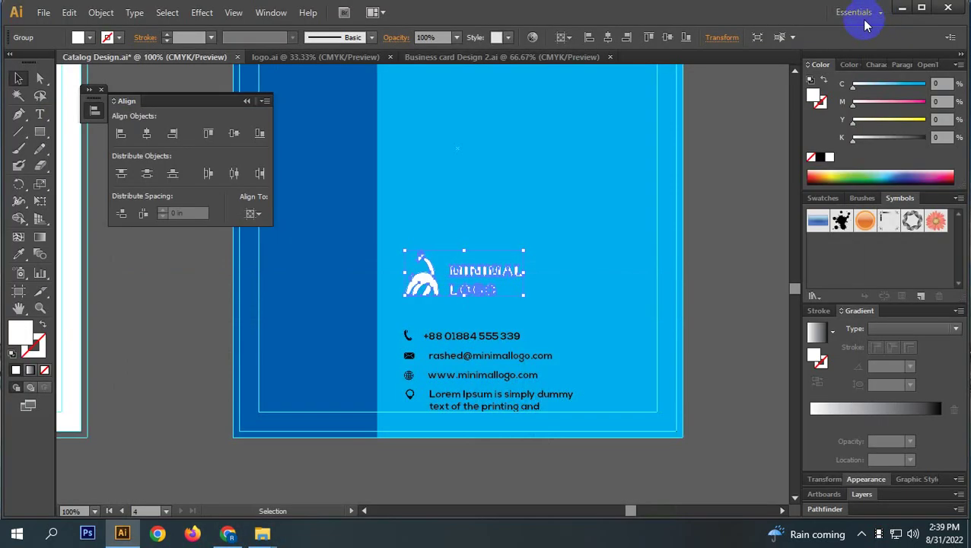
# - Select the back cover's logo and contact details together and move them up to the middle of the light blue area
pyautogui.click(715, 275)
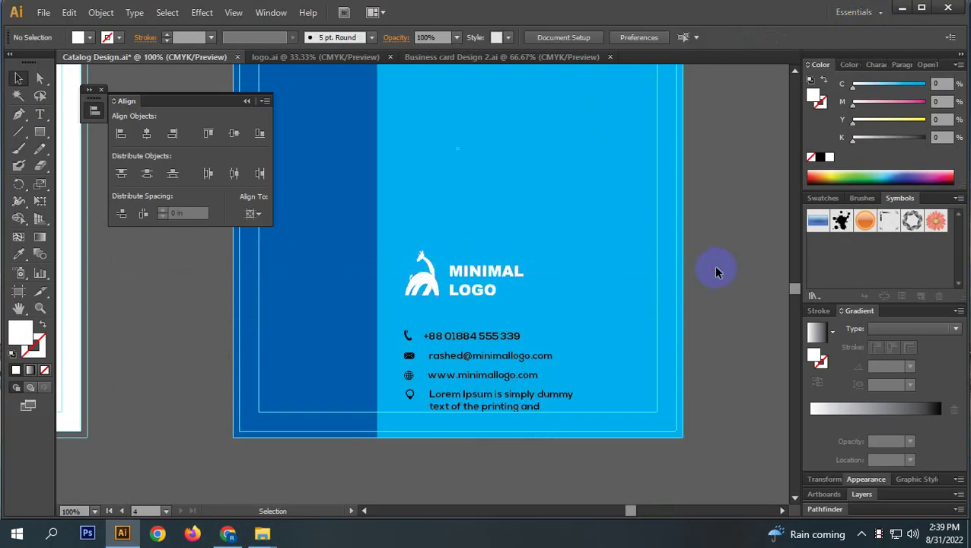
pyautogui.click(482, 272)
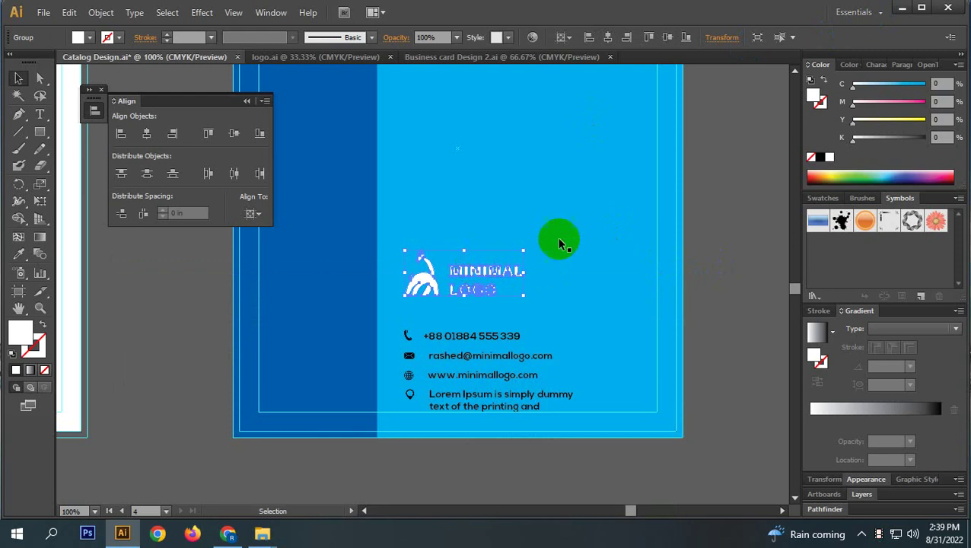
pyautogui.scroll(-3, 560, 244)
pyautogui.scroll(1, 558, 242)
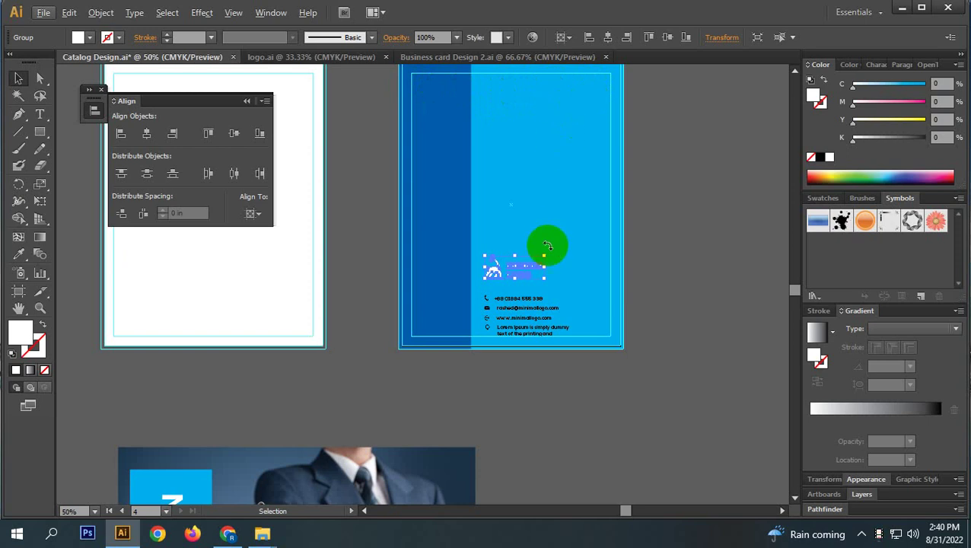
pyautogui.keyDown('shift'); pyautogui.click(521, 299); pyautogui.keyUp('shift')
pyautogui.click(506, 304)
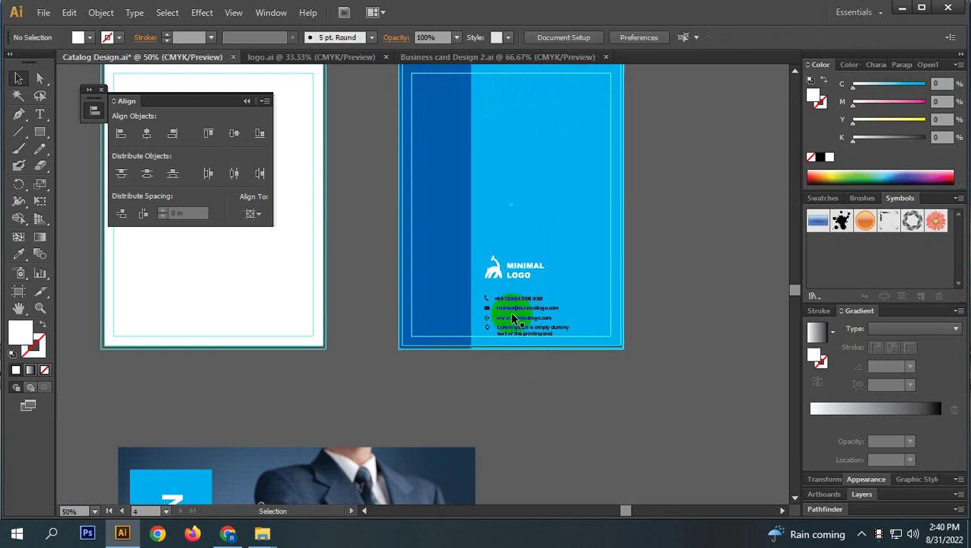
pyautogui.click(515, 297)
pyautogui.moveTo(515, 279); pyautogui.dragTo(538, 182)
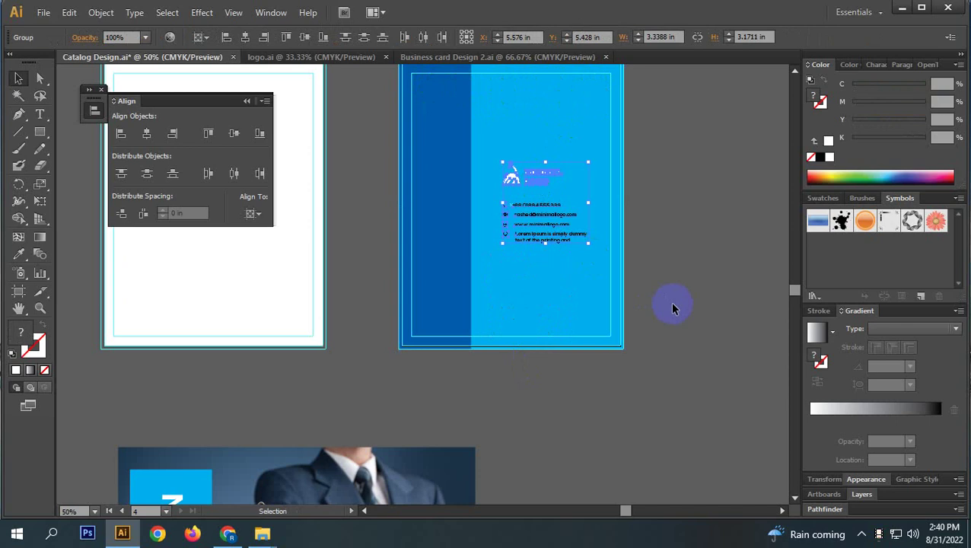
# - Group the logo with the contact details and shift them slightly up and left, to about X 5.49 in, Y 5.29 in
pyautogui.moveTo(527, 278); pyautogui.dragTo(514, 135)
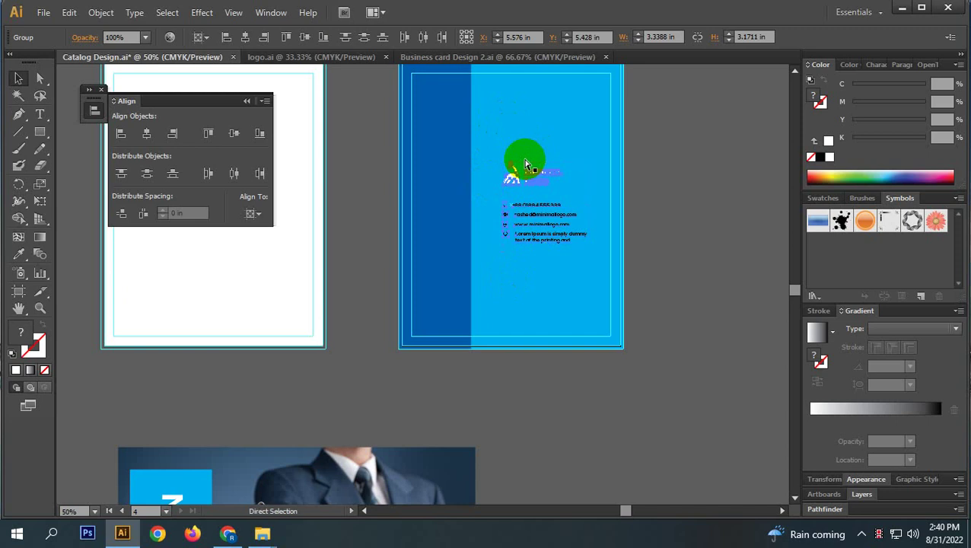
pyautogui.click(666, 233)
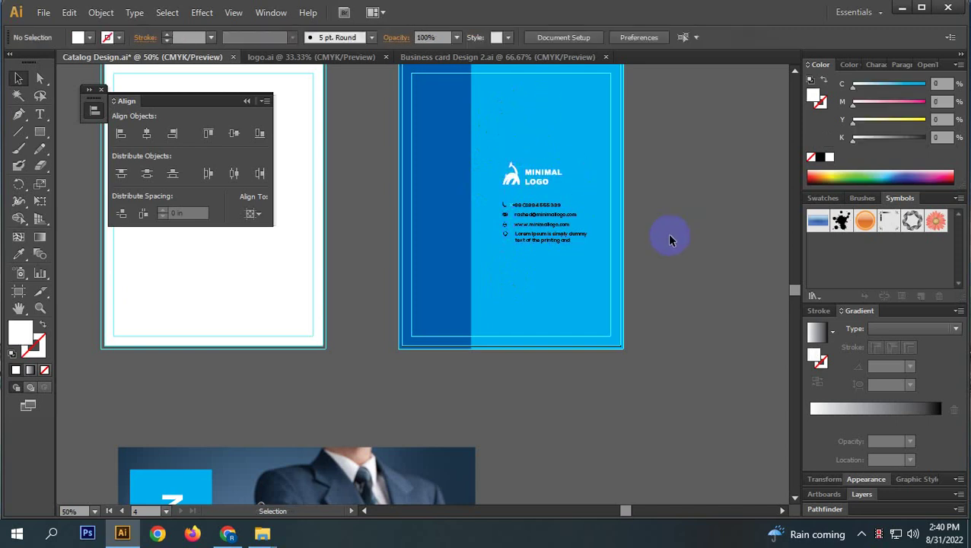
pyautogui.click(551, 227)
pyautogui.moveTo(551, 227); pyautogui.dragTo(549, 223)
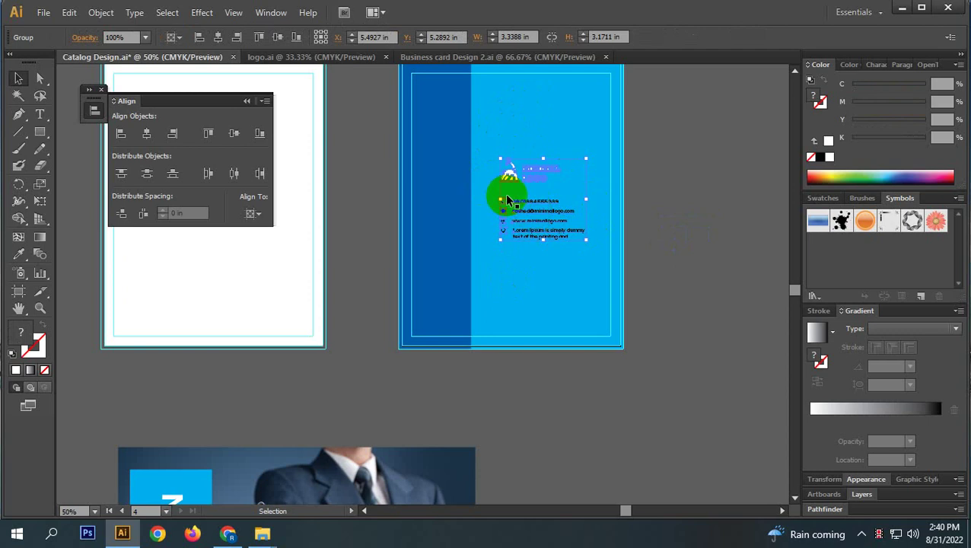
# - Recolour the text of the back cover's four contact rows white, leave the icons black, and deselect everything
pyautogui.scroll(4, 529, 213)
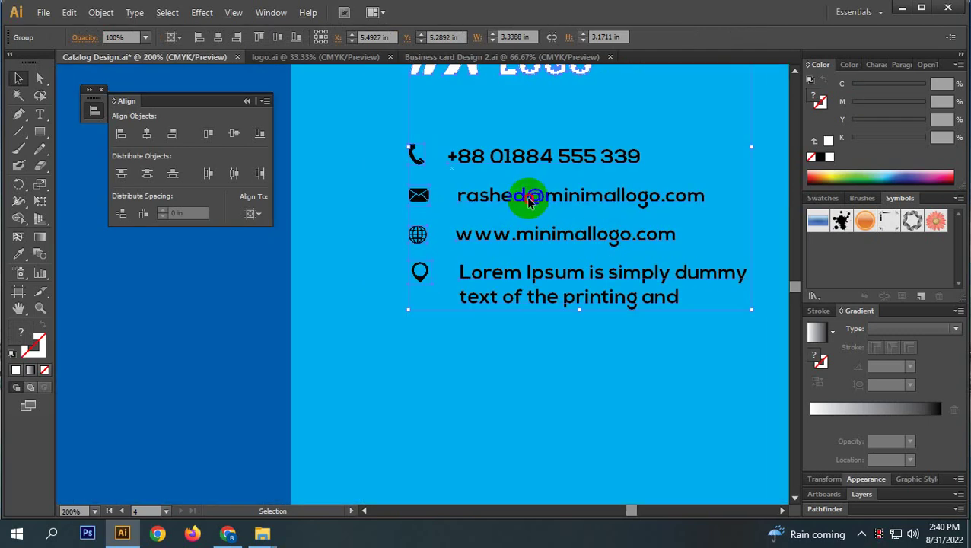
pyautogui.doubleClick(529, 199)
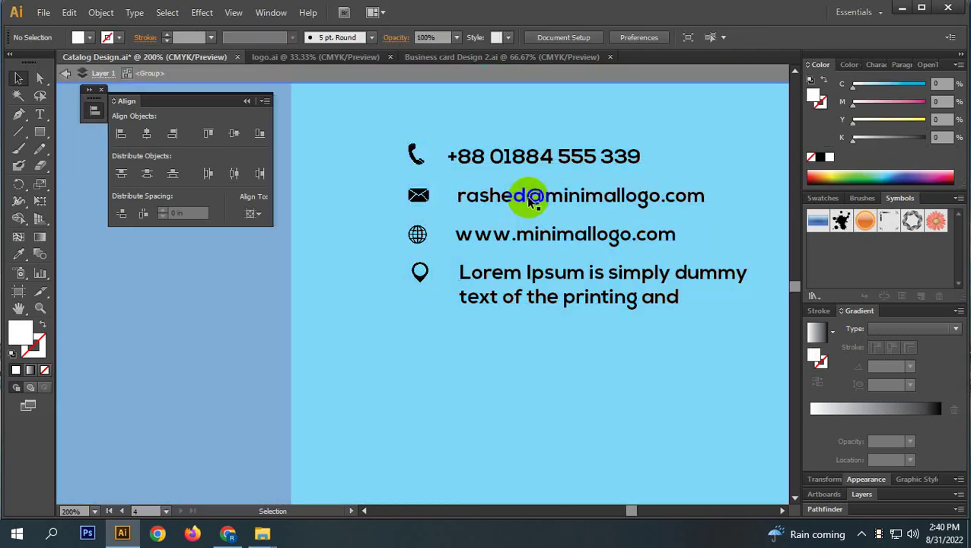
pyautogui.click(829, 158)
pyautogui.doubleClick(532, 80)
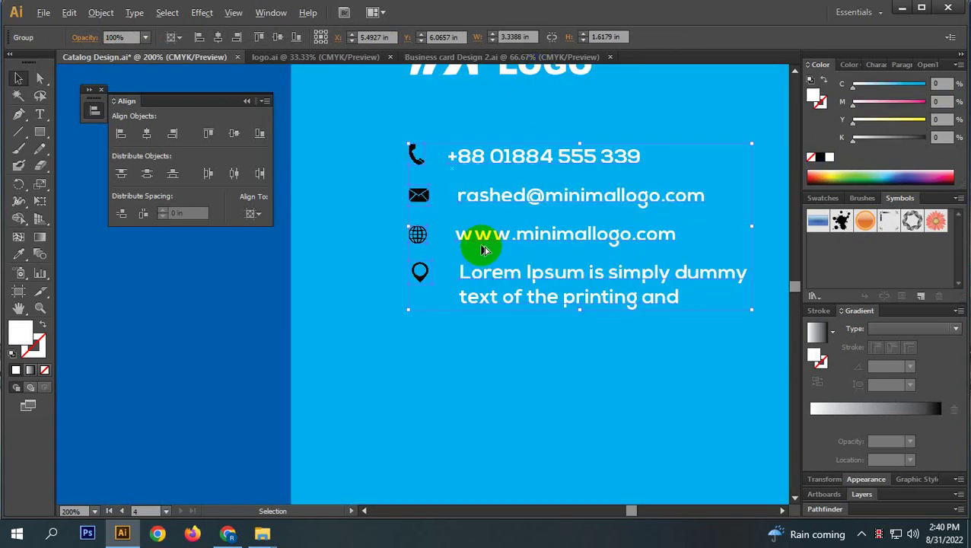
pyautogui.scroll(-4, 481, 249)
pyautogui.click(672, 282)
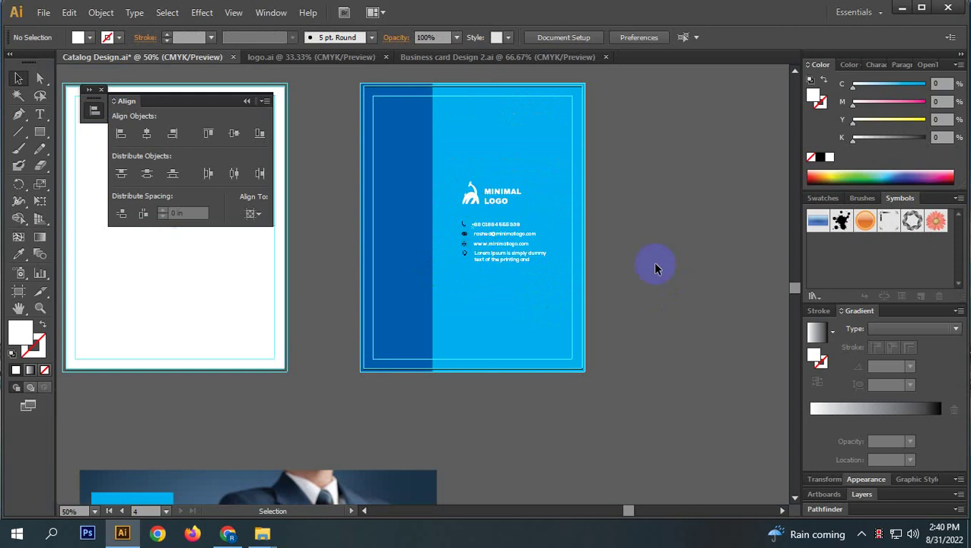
# - Review the catalog's front cover, two blank inner pages and back cover side by side
pyautogui.click(499, 118)
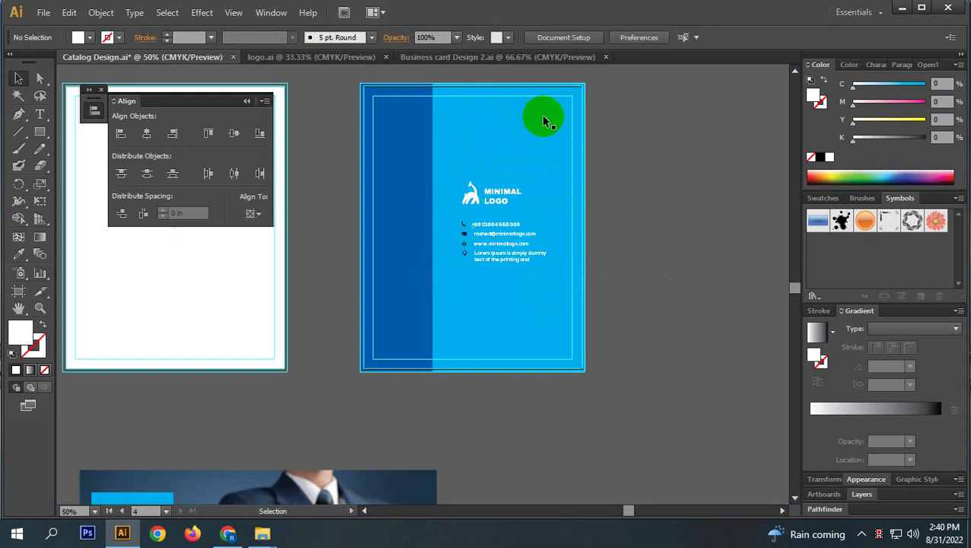
pyautogui.scroll(-2, 561, 198)
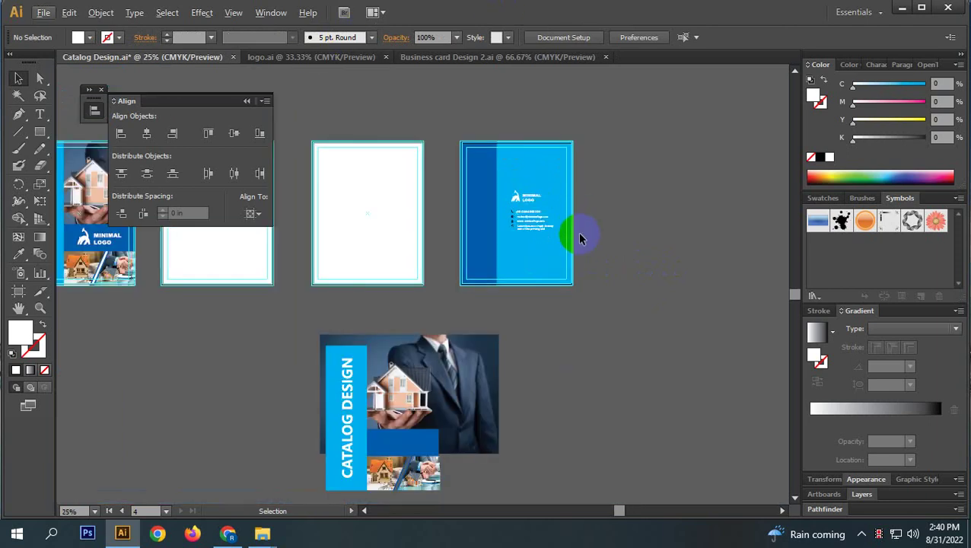
pyautogui.hscroll(-2, 462, 301)
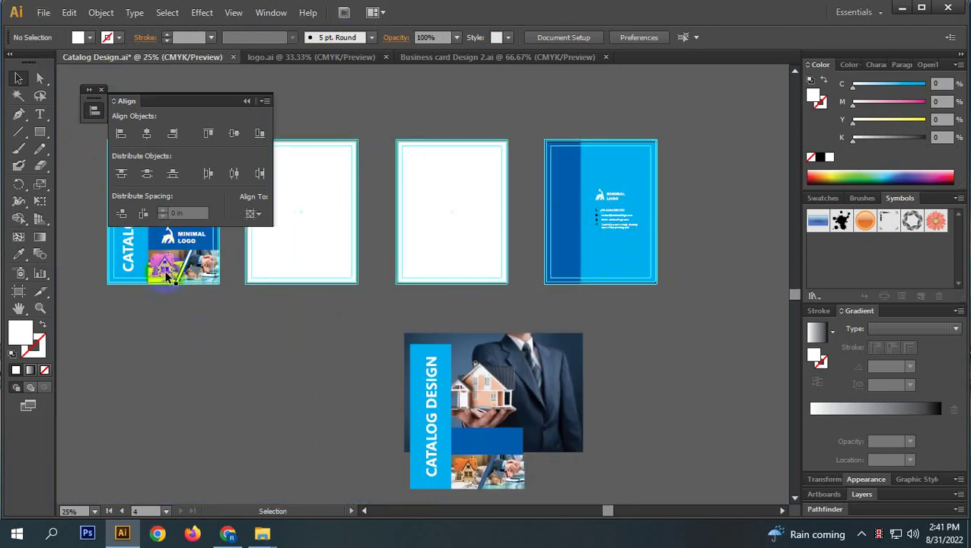
pyautogui.scroll(5, 173, 286)
pyautogui.scroll(-3, 174, 286)
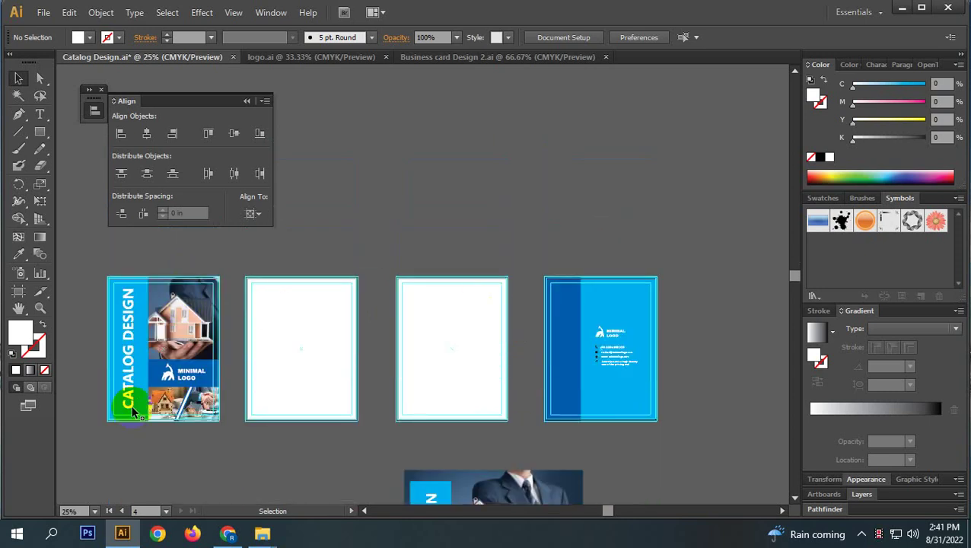
pyautogui.moveTo(578, 386)
pyautogui.mouseDown()
pyautogui.moveTo(641, 401)
pyautogui.moveTo(603, 302)
pyautogui.mouseUp()
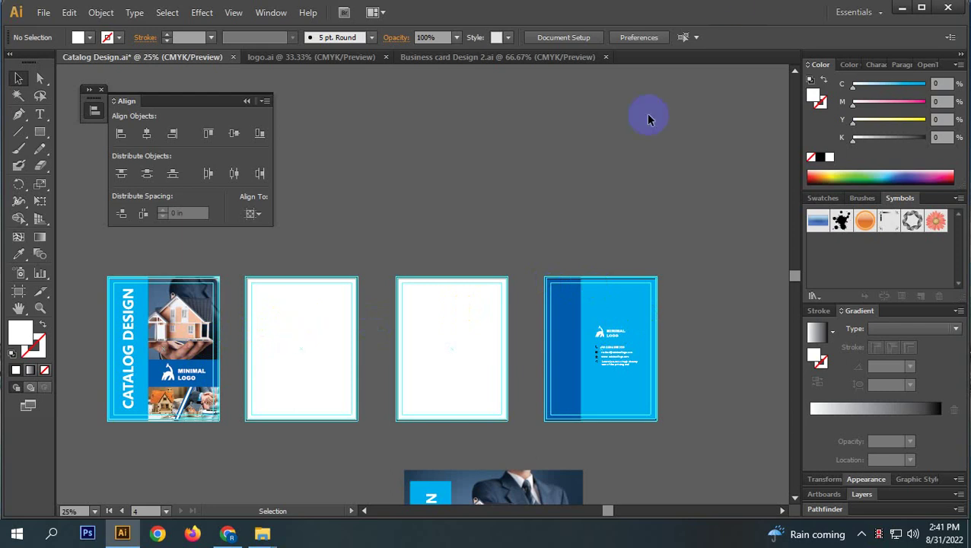
pyautogui.moveTo(434, 392); pyautogui.dragTo(525, 355)
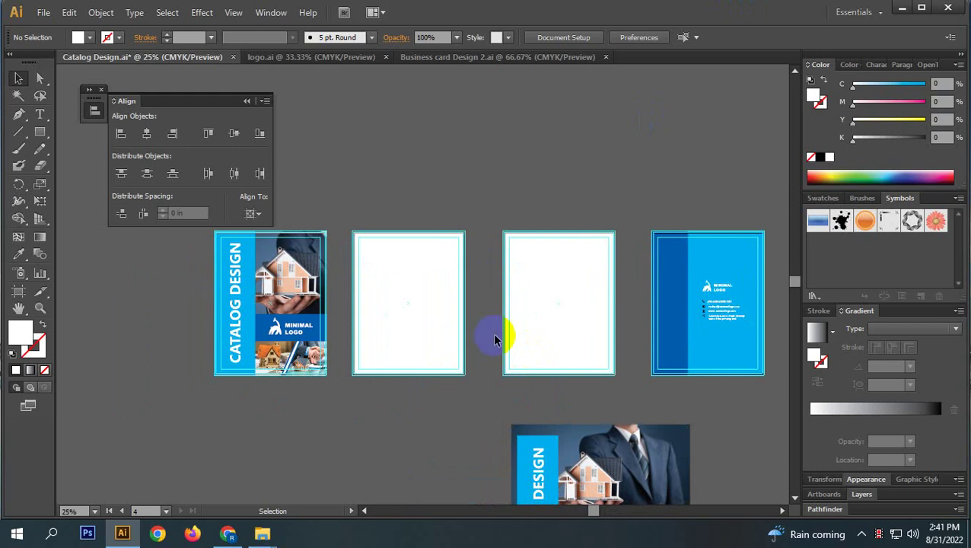
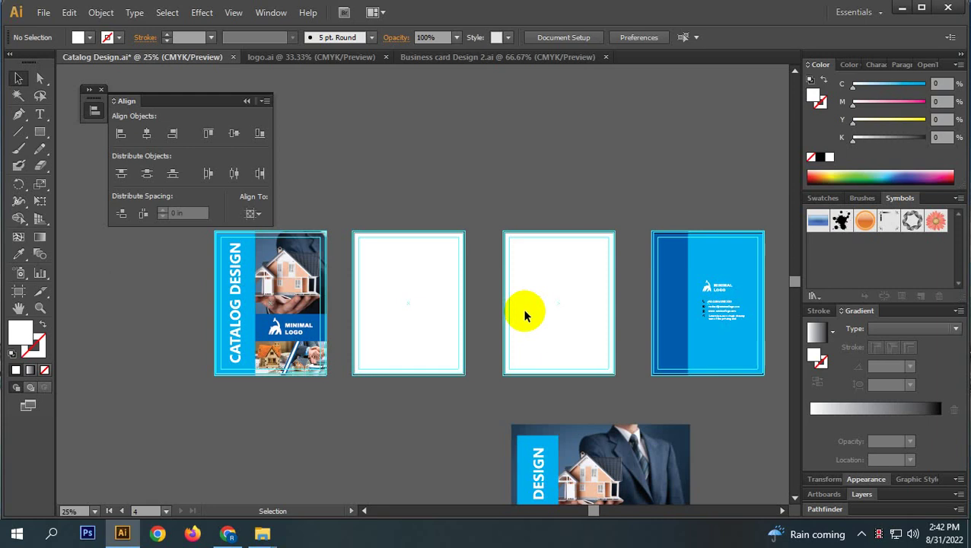
pyautogui.click(602, 214)
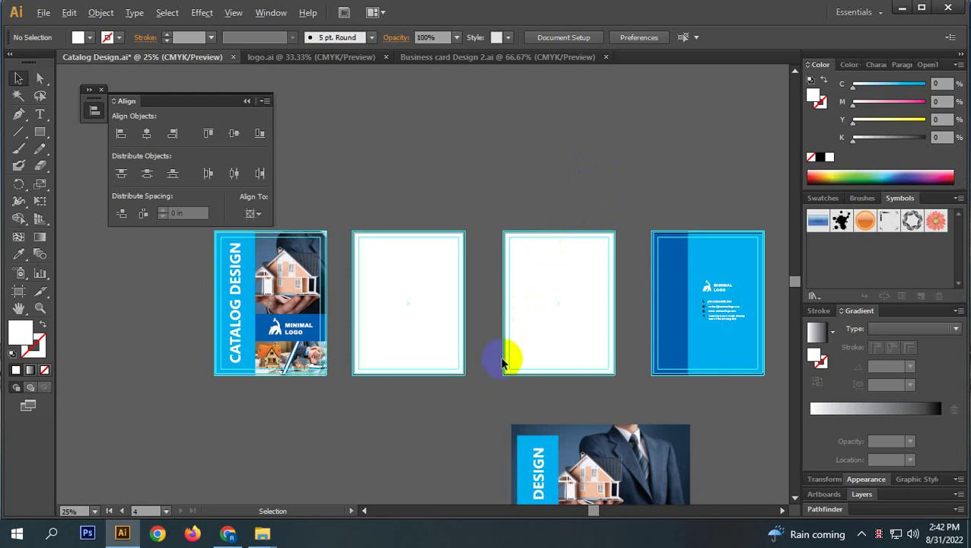
# - Draw a narrow full-height rectangle along the left edge of the second page, starting at the bleed corner
pyautogui.scroll(2, 440, 331)
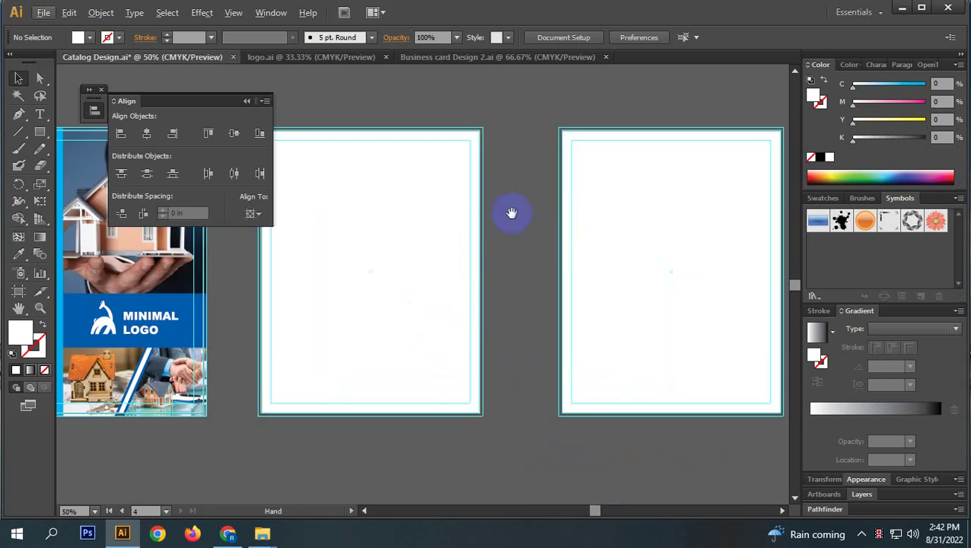
pyautogui.moveTo(509, 210); pyautogui.dragTo(680, 286)
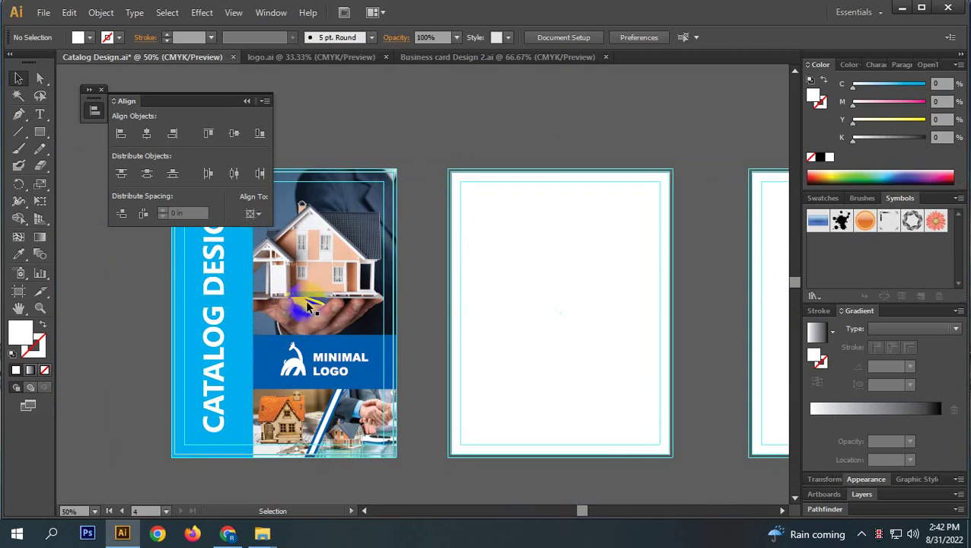
pyautogui.click(39, 131)
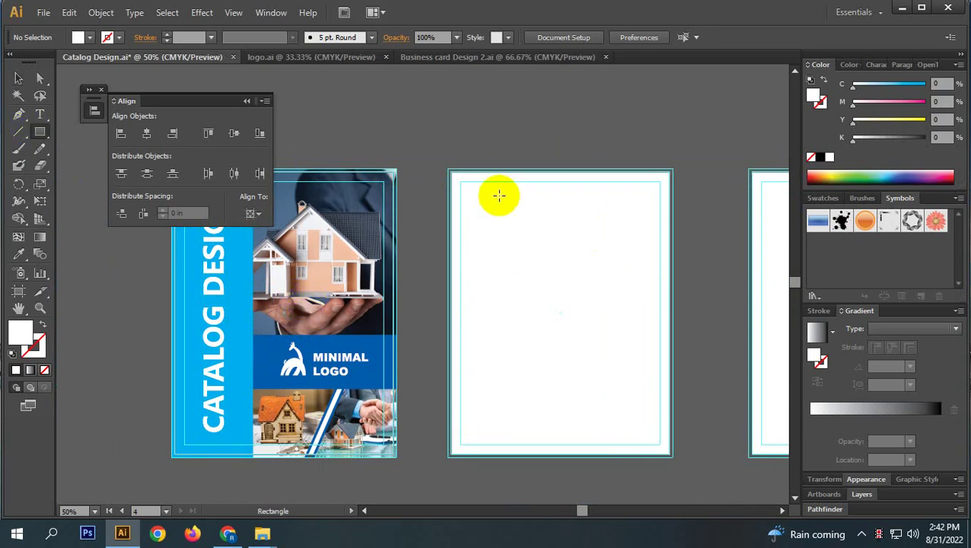
pyautogui.moveTo(452, 172); pyautogui.dragTo(451, 172)
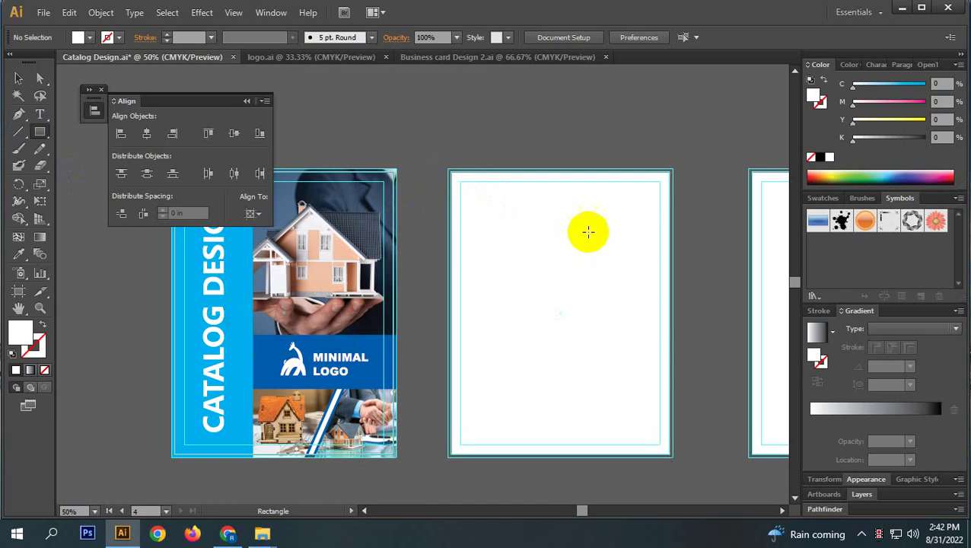
pyautogui.moveTo(449, 169); pyautogui.dragTo(482, 456)
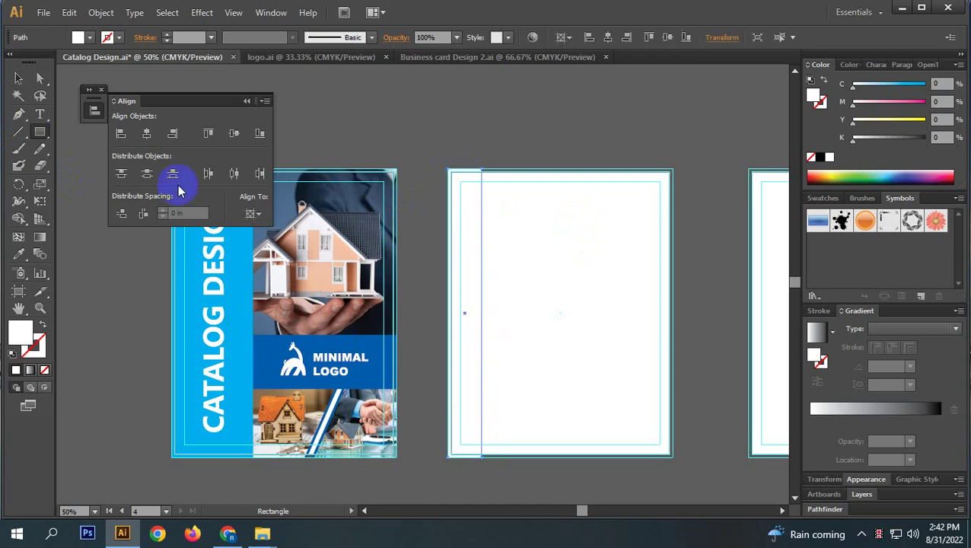
# - Fill the second page's narrow strip with the light blue sampled from the front cover's vertical band, and deselect it
pyautogui.click(19, 77)
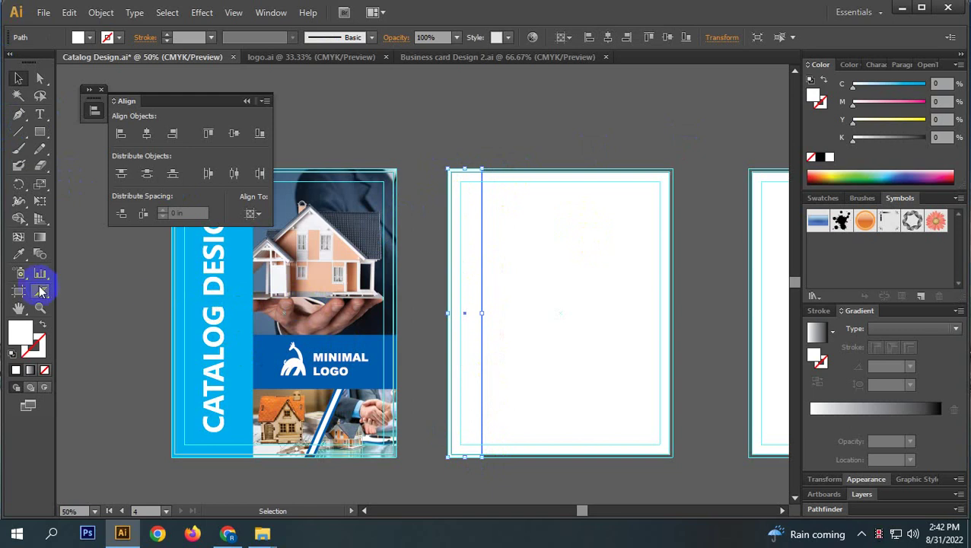
pyautogui.click(18, 254)
pyautogui.click(237, 299)
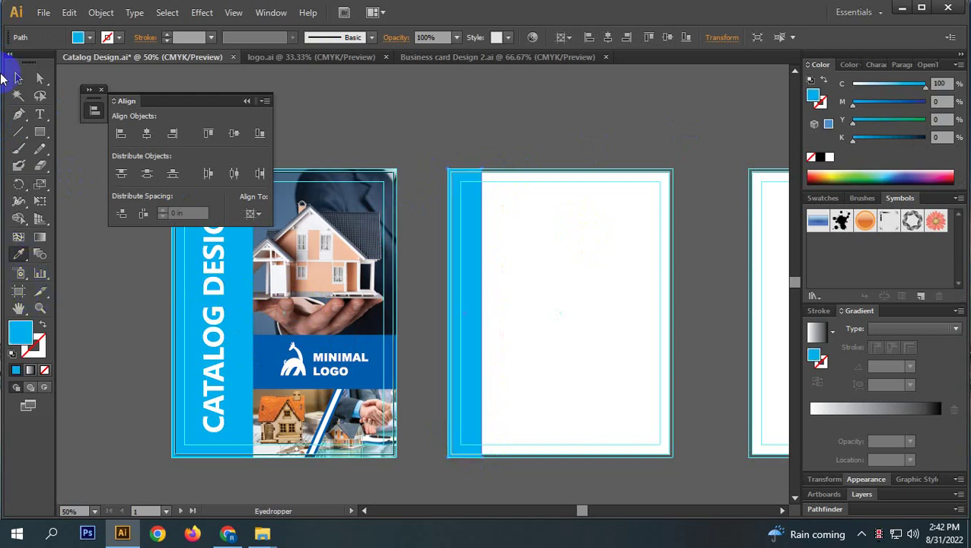
pyautogui.click(18, 79)
pyautogui.click(725, 353)
# - Duplicate the light blue strip onto the second page's opposite edge and narrow the copy to a slim full-height bar
pyautogui.scroll(-1, 694, 363)
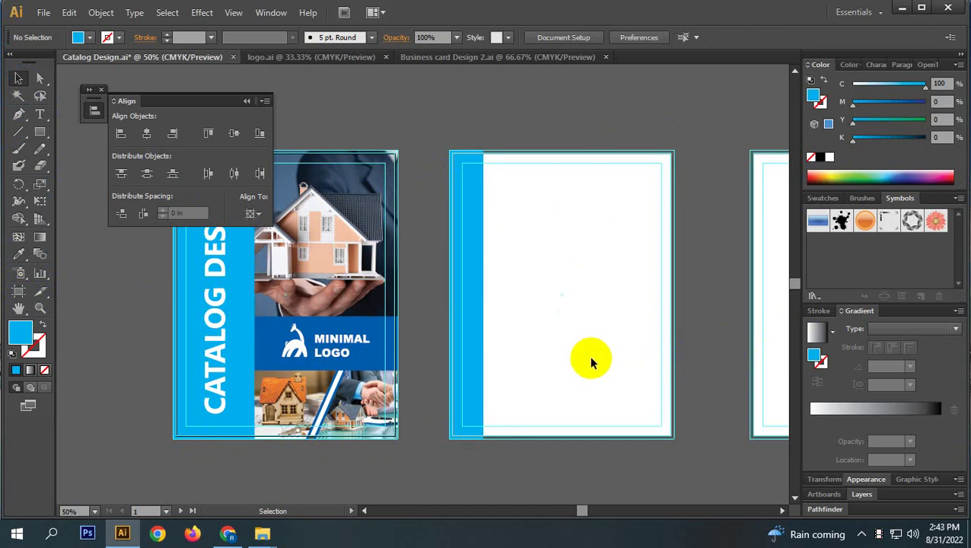
pyautogui.moveTo(479, 321); pyautogui.dragTo(667, 305)
pyautogui.scroll(2, 624, 307)
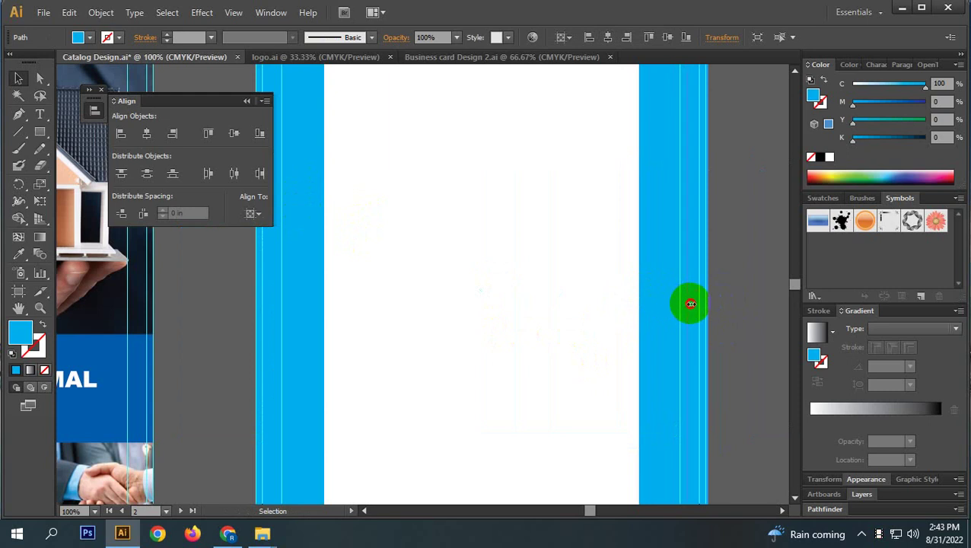
pyautogui.moveTo(691, 304); pyautogui.dragTo(690, 307)
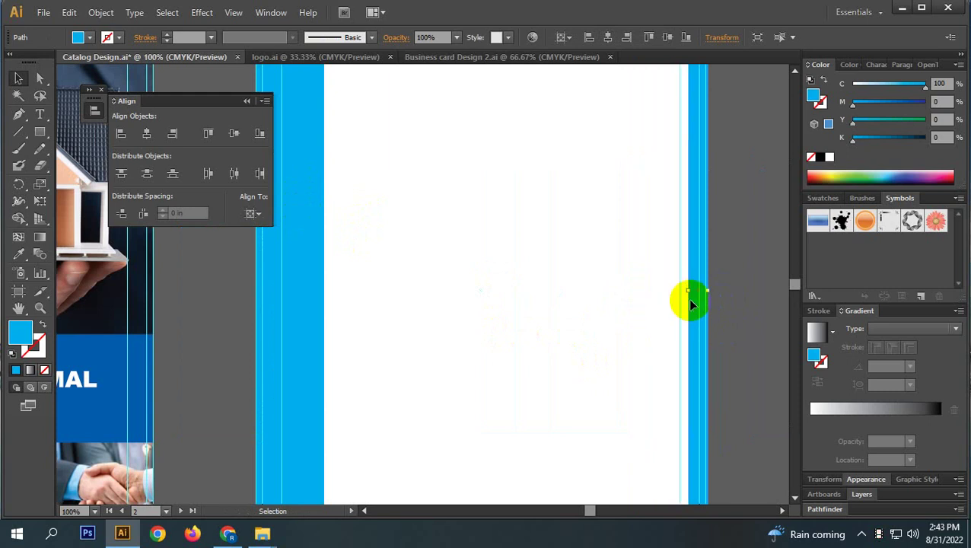
# - Recolour the slim bar with the dark blue sampled from the front cover's logo panel, and deselect it
pyautogui.click(19, 254)
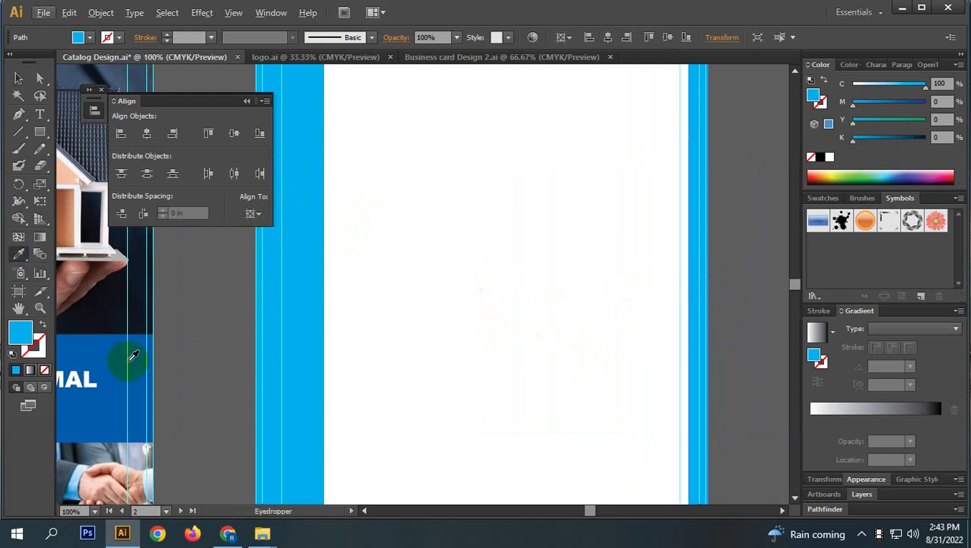
pyautogui.click(105, 352)
pyautogui.click(19, 78)
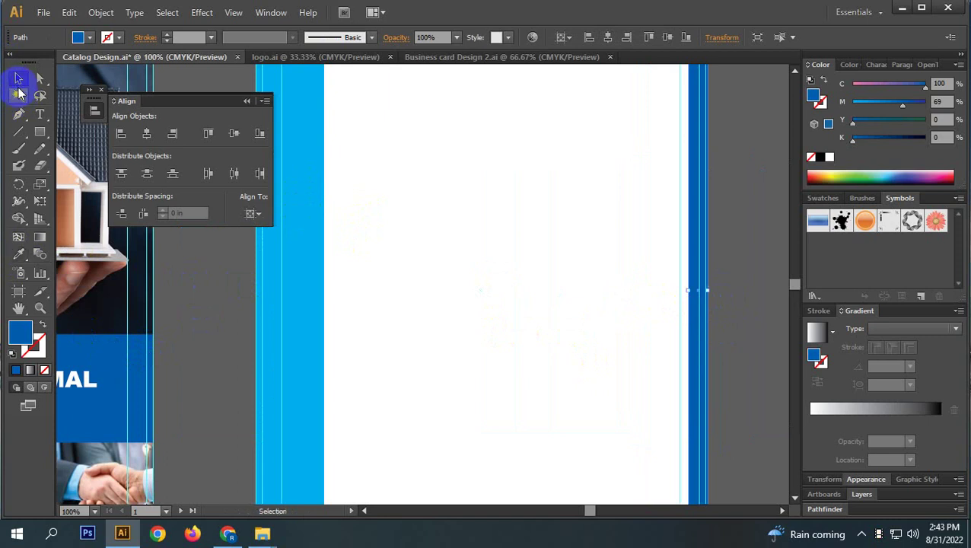
pyautogui.click(752, 275)
pyautogui.scroll(-2, 708, 297)
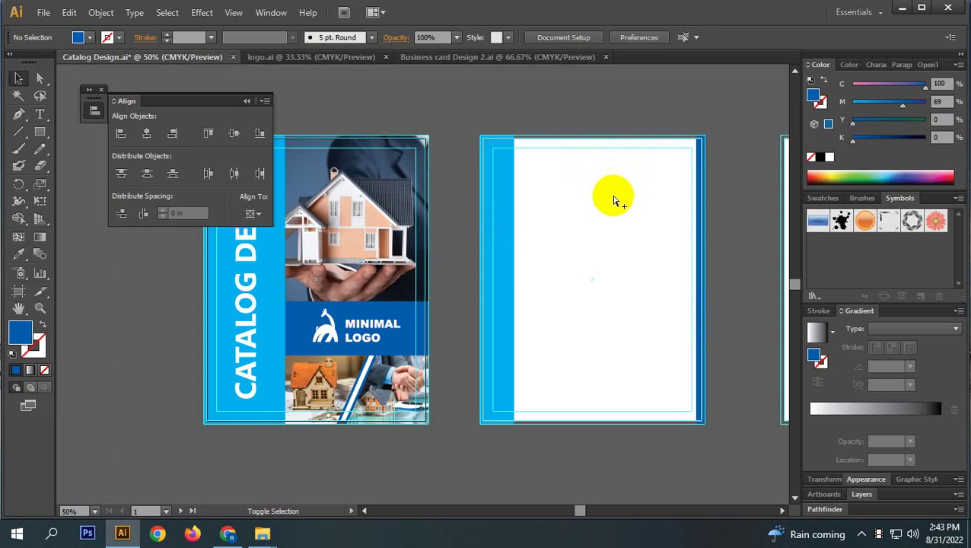
# - Preview the second page at 50% in Save for Web, and close the preview without exporting
pyautogui.hotkey('ctrl', 'alt', 'shift', 's')
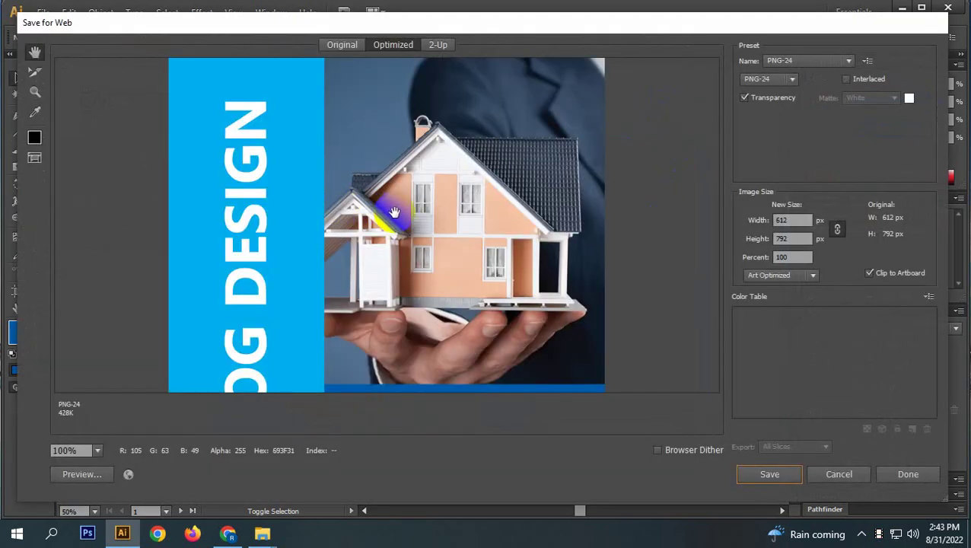
pyautogui.hotkey('ctrl', '0')
pyautogui.click(837, 473)
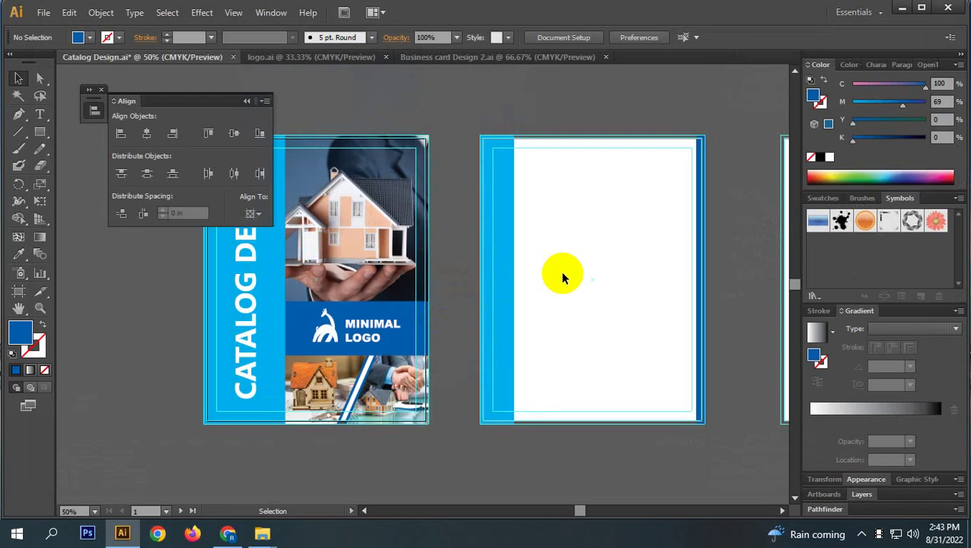
pyautogui.click(563, 279)
pyautogui.hotkey('ctrl', 'alt', 'shift', 's')
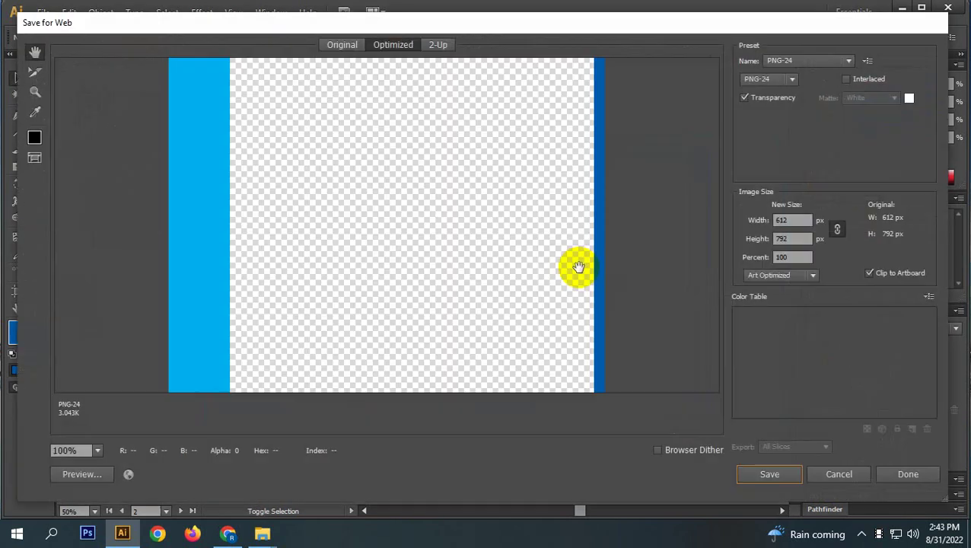
pyautogui.keyDown('alt'); pyautogui.click(504, 264); pyautogui.keyUp('alt')
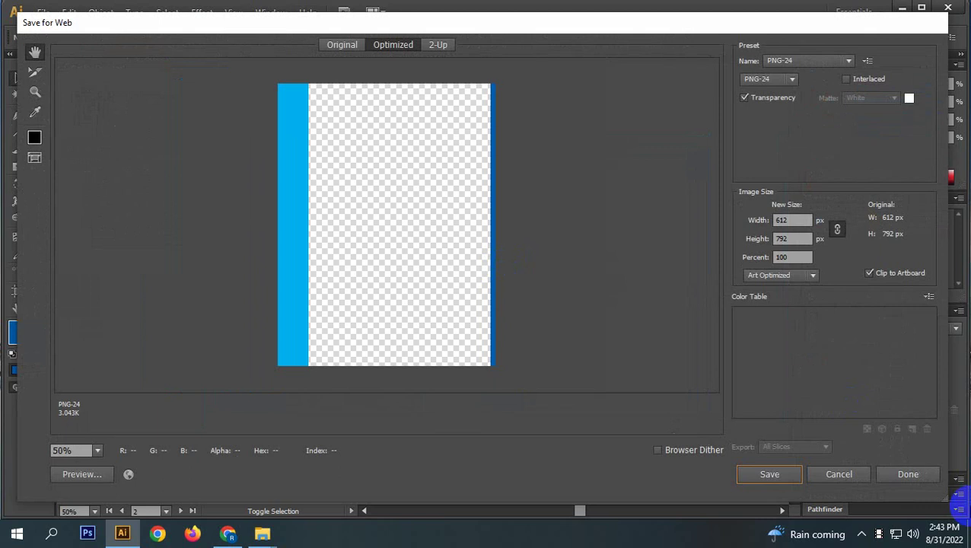
pyautogui.click(837, 474)
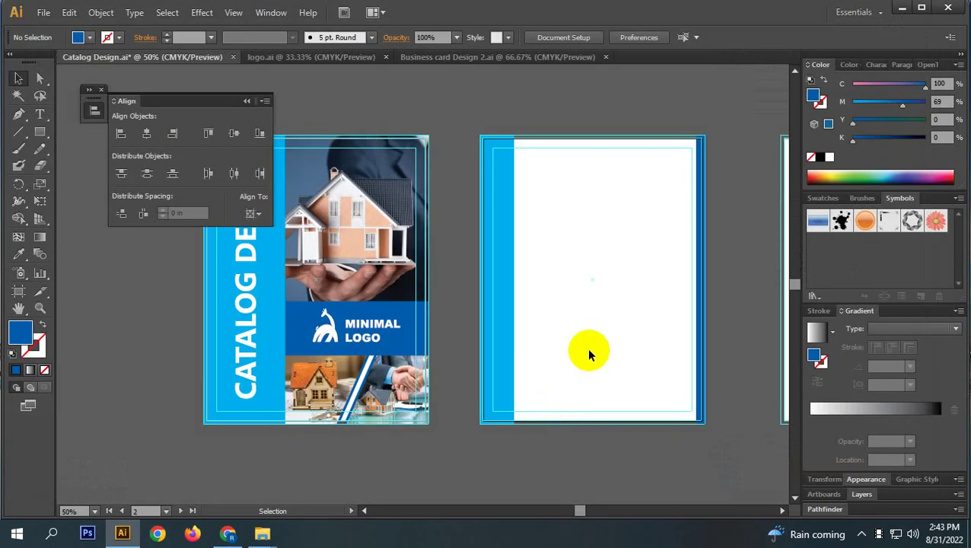
pyautogui.moveTo(590, 346); pyautogui.dragTo(520, 338)
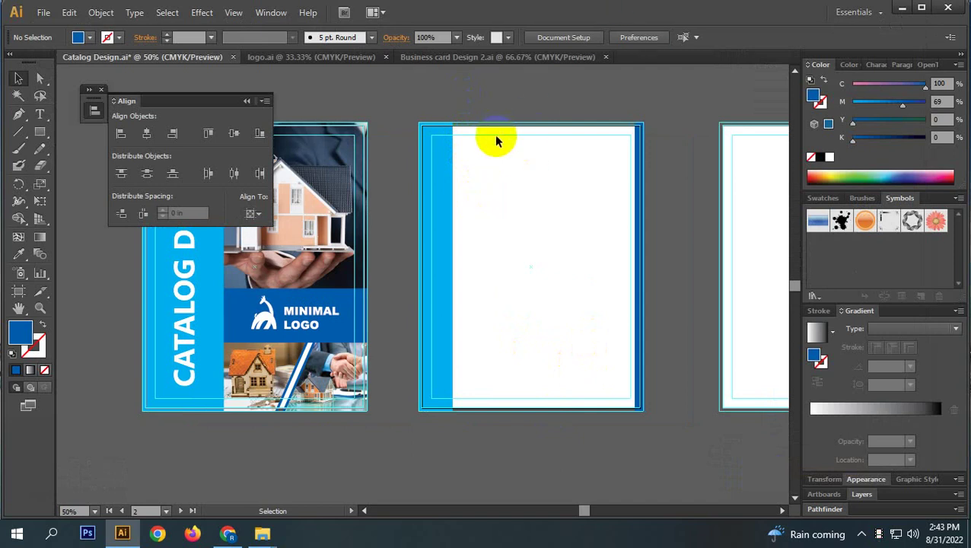
pyautogui.scroll(2, 480, 158)
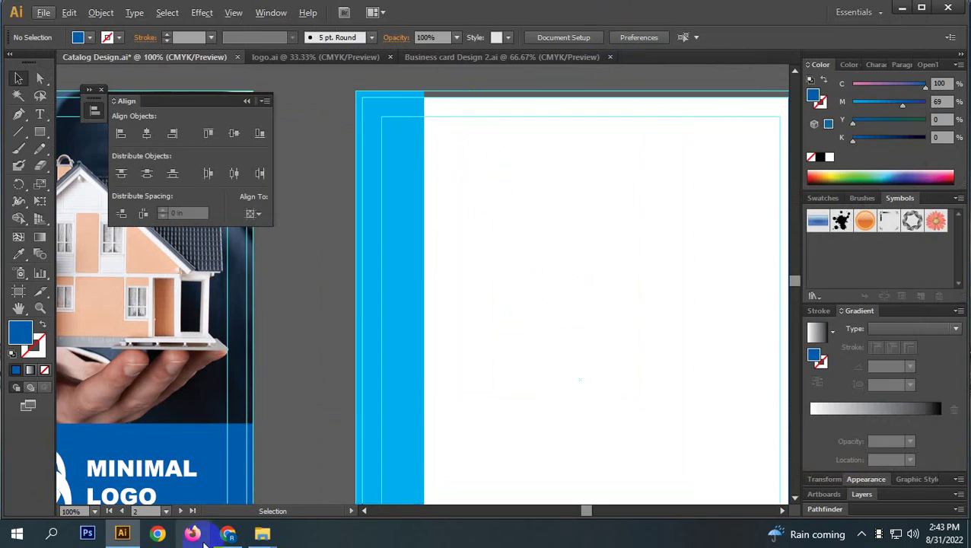
# - Switch to Chrome, find the Catalog Design entry on the graphic design course page, and search Google for "Catalog Design"
pyautogui.click(228, 533)
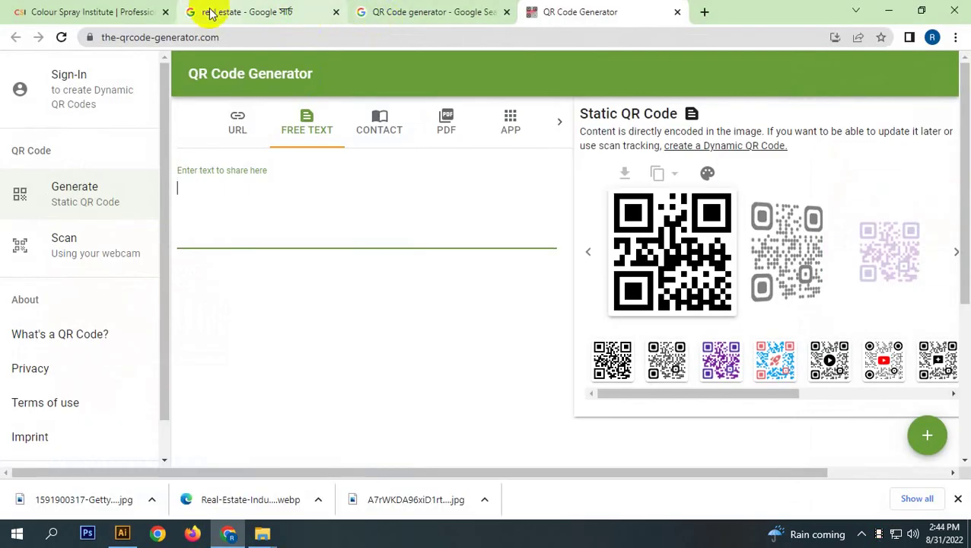
pyautogui.click(51, 17)
pyautogui.scroll(-4, 145, 415)
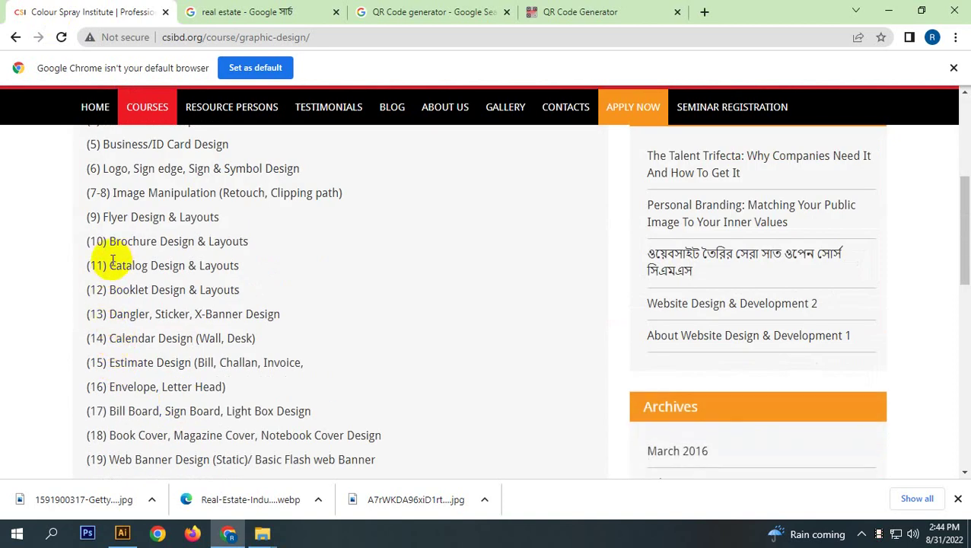
pyautogui.moveTo(112, 260); pyautogui.dragTo(178, 264)
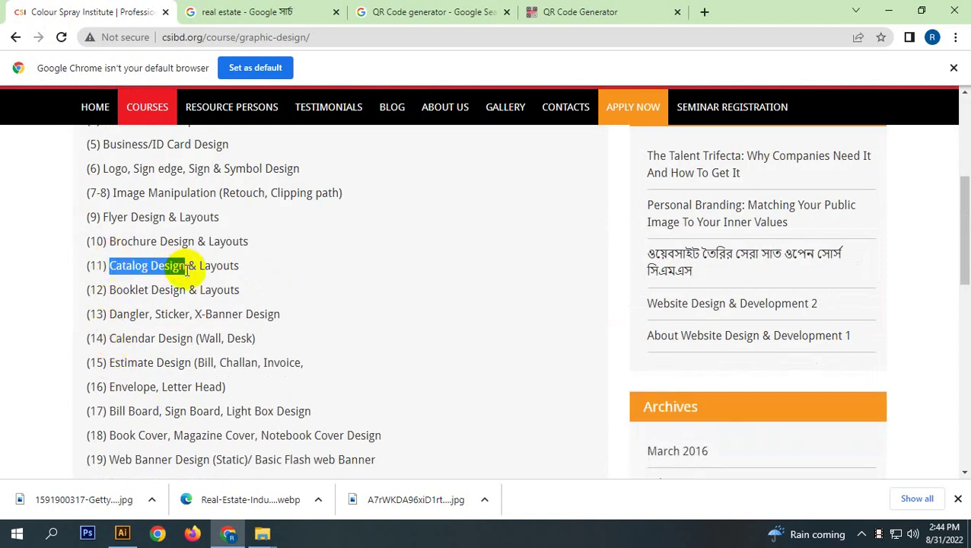
pyautogui.click(704, 11)
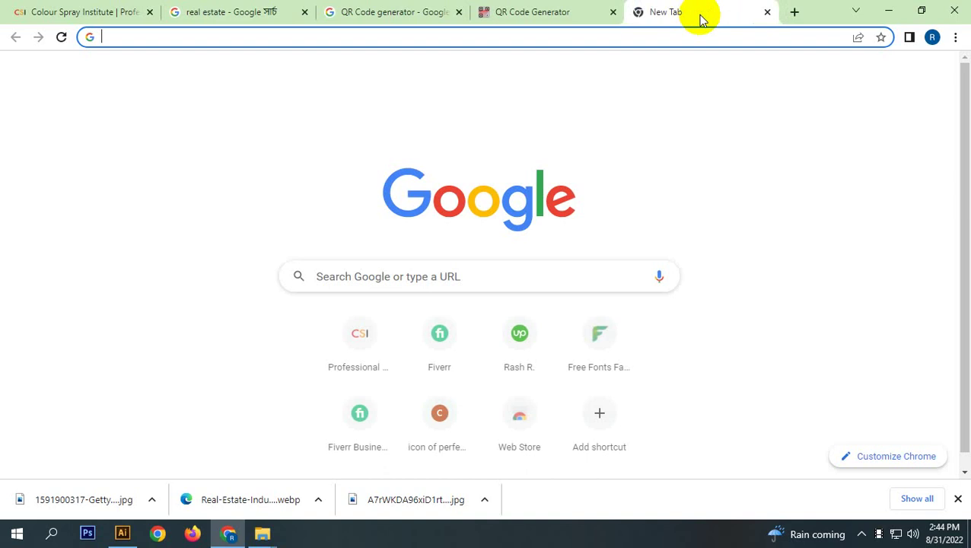
pyautogui.write('Catalog Design')
pyautogui.press('Return')
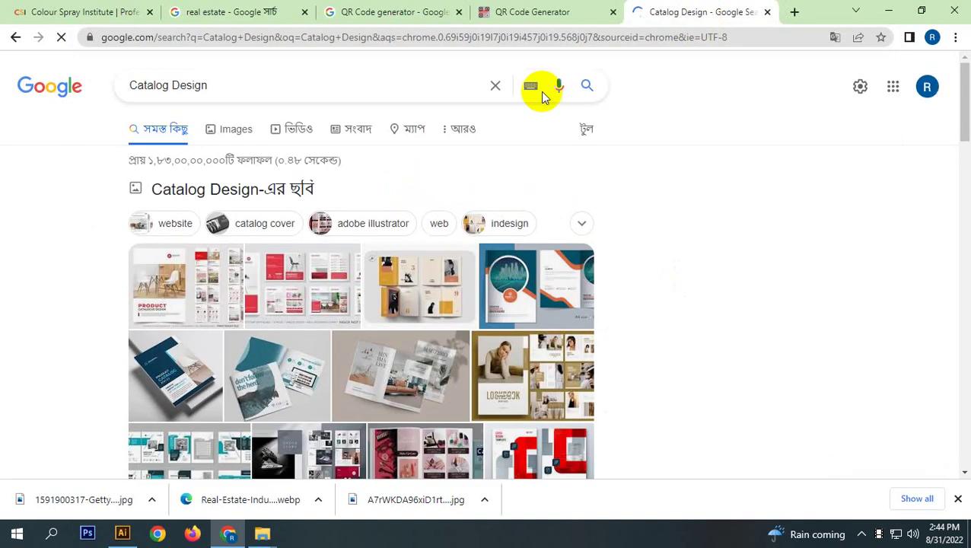
# - Preview the Lookbook, cosmetics catalogue and teal brochure samples among the Catalog Design search results
pyautogui.click(536, 373)
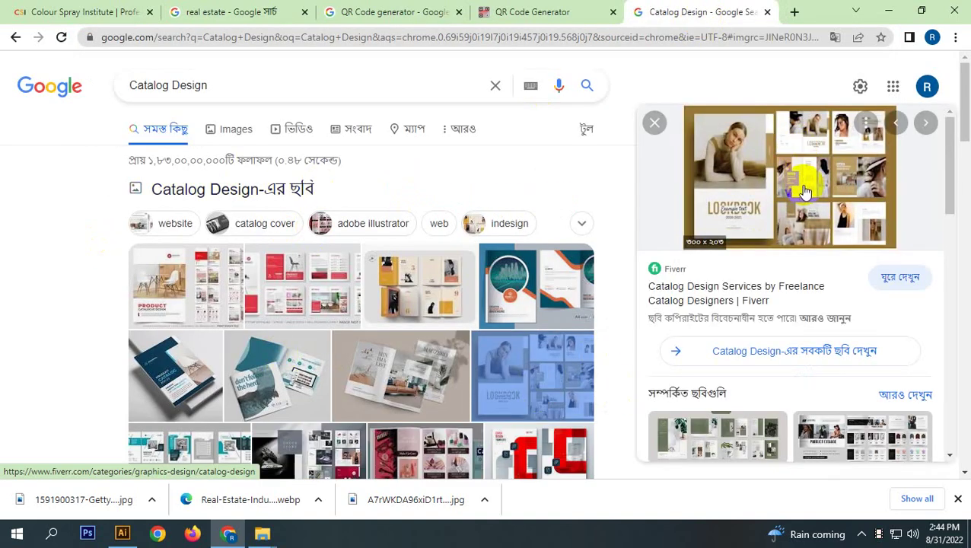
pyautogui.scroll(-3, 472, 396)
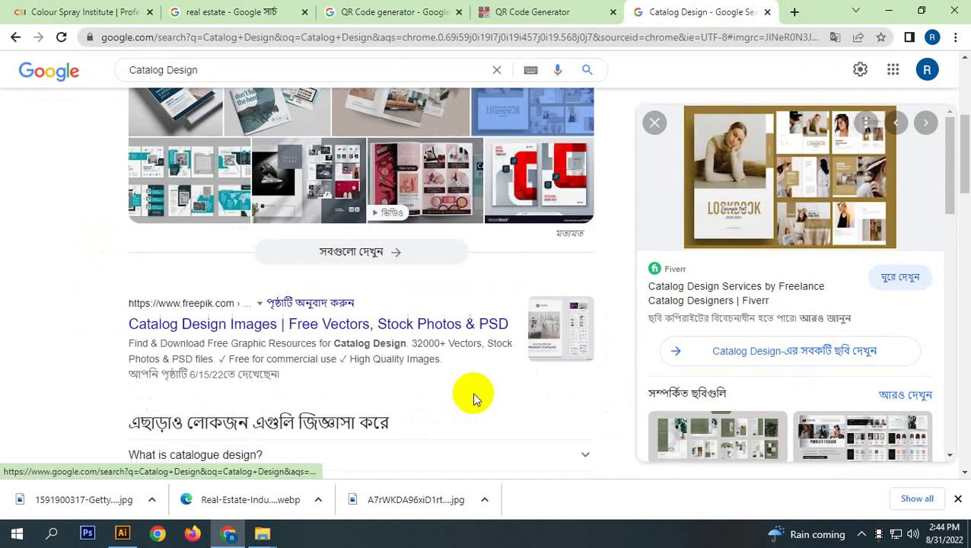
pyautogui.click(431, 188)
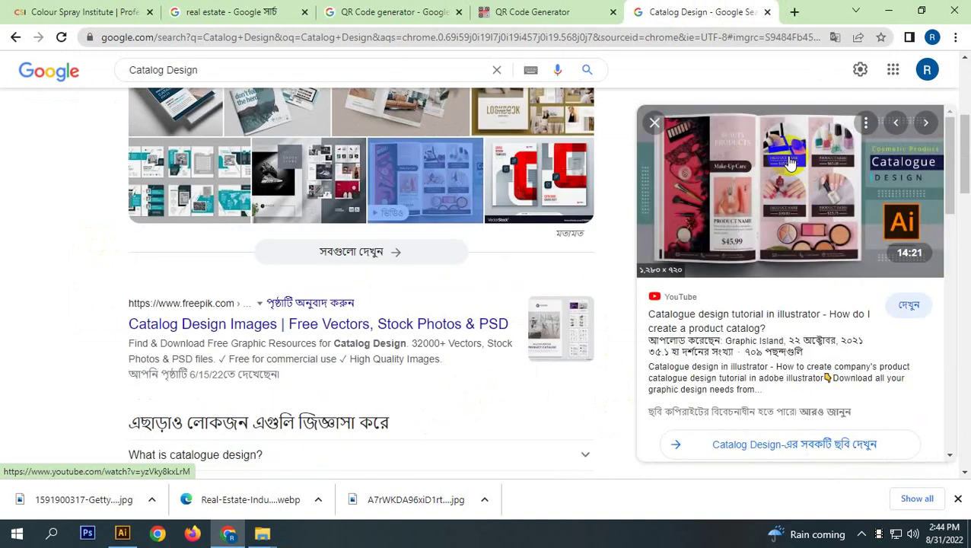
pyautogui.click(180, 188)
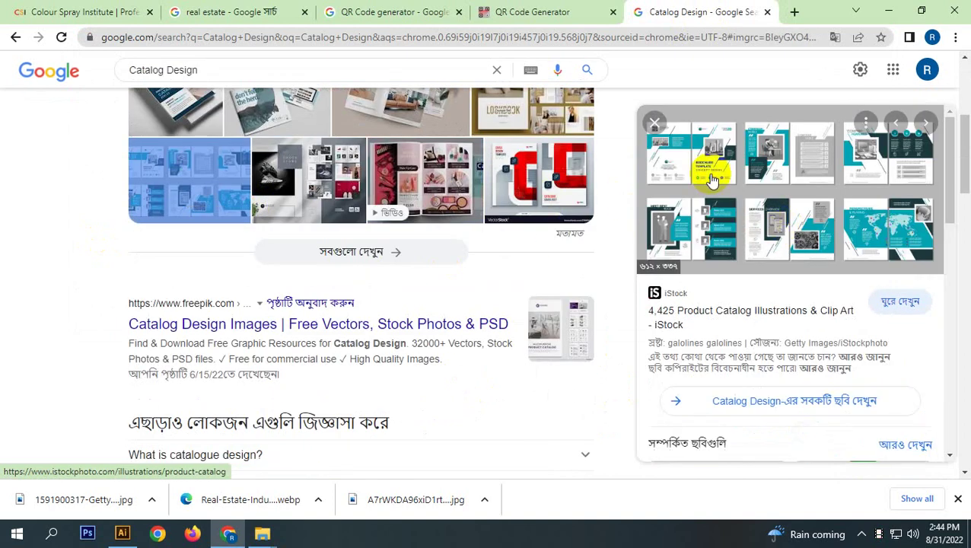
pyautogui.scroll(4, 596, 321)
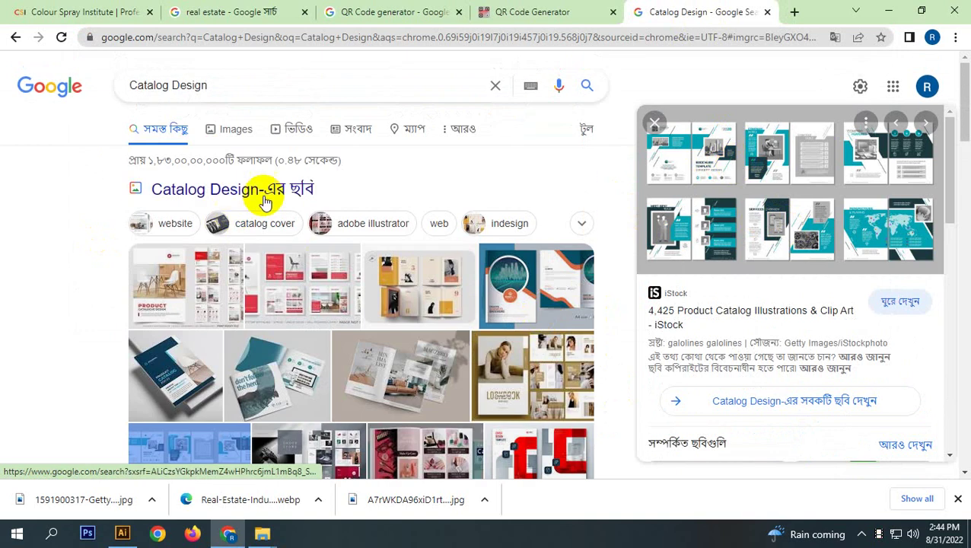
# - Browse the Catalog Design image results and examine the inner-page layouts of the red product catalogue and the yellow company brochure
pyautogui.click(224, 124)
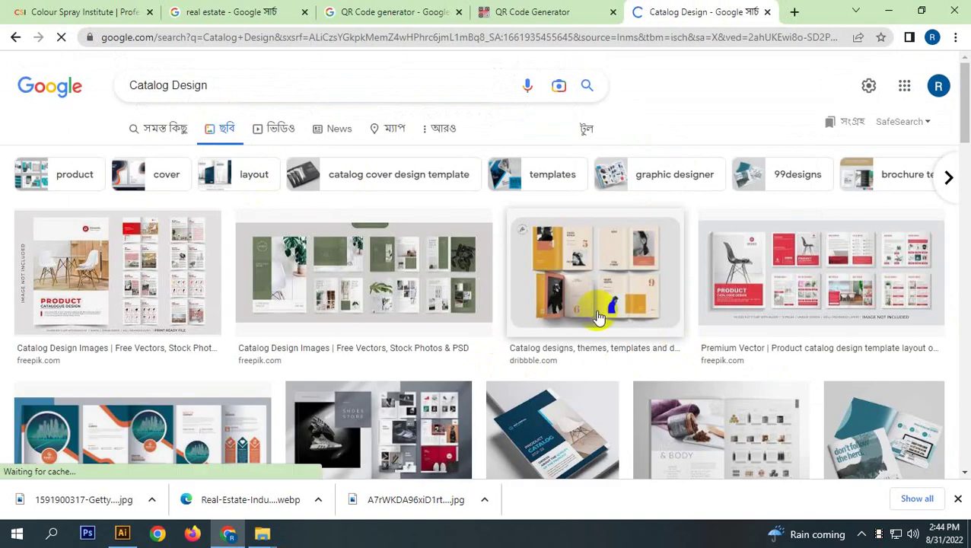
pyautogui.scroll(-4, 600, 319)
pyautogui.scroll(5, 807, 305)
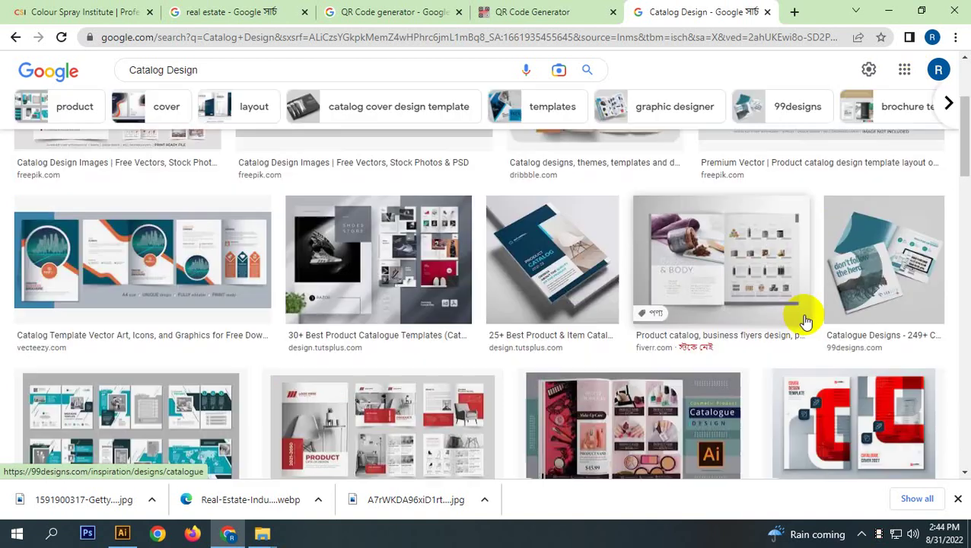
pyautogui.click(853, 231)
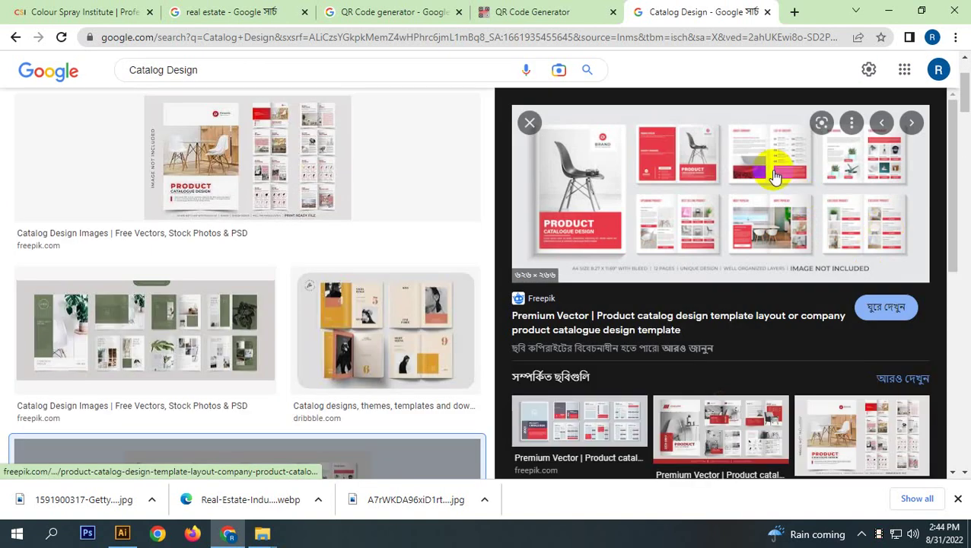
pyautogui.scroll(-5, 704, 243)
pyautogui.scroll(-6, 108, 320)
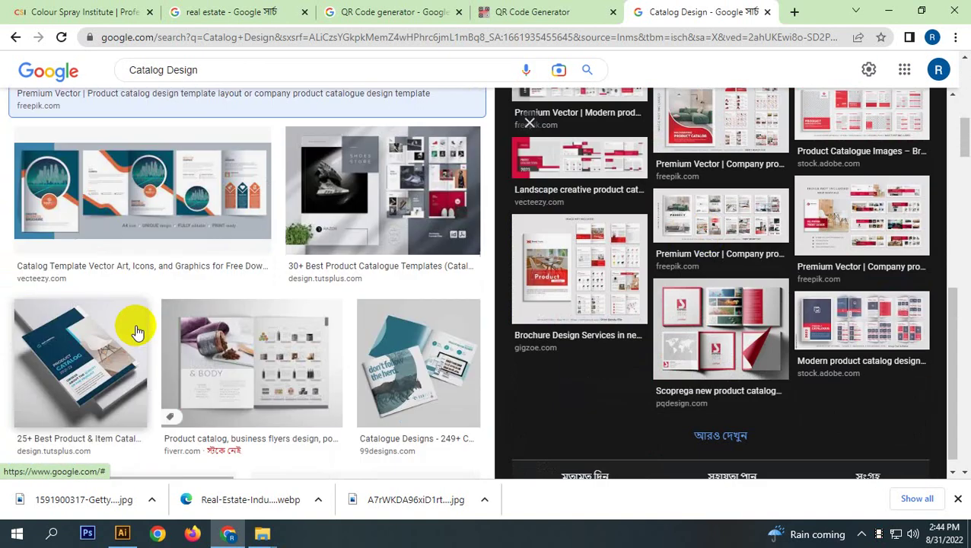
pyautogui.scroll(-3, 137, 332)
pyautogui.scroll(-3, 142, 332)
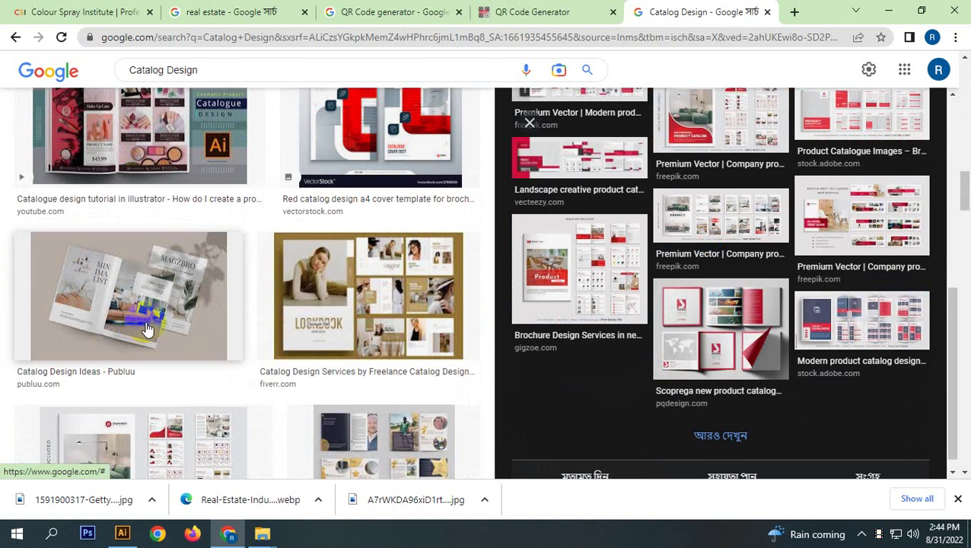
pyautogui.scroll(-3, 147, 329)
pyautogui.scroll(-3, 147, 329)
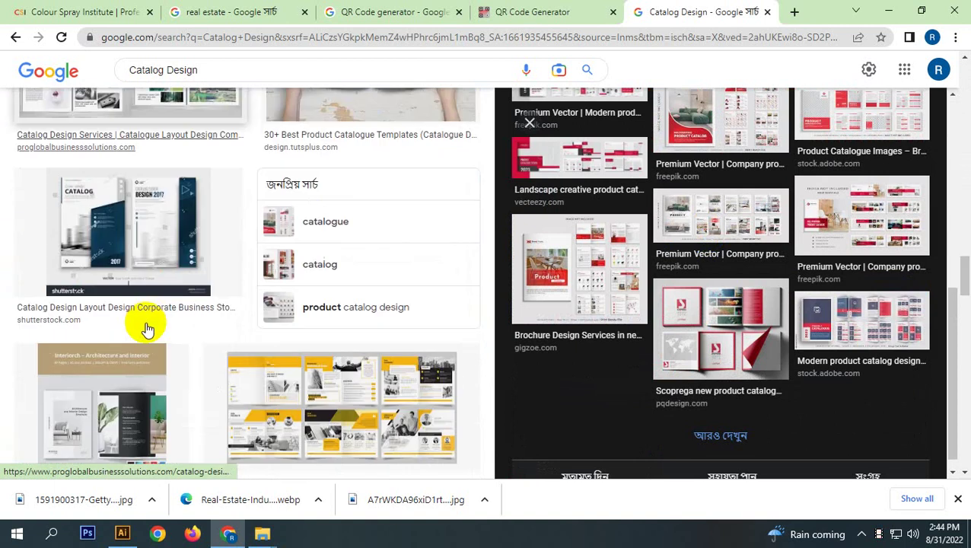
pyautogui.scroll(-1, 384, 312)
pyautogui.click(385, 312)
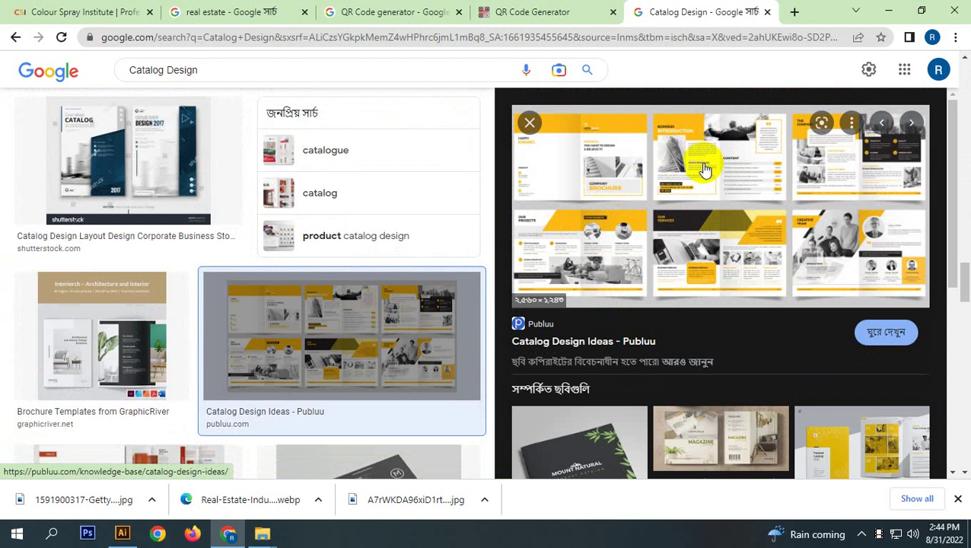
pyautogui.click(735, 117)
# - Switch to Illustrator and draw a tall blue rectangle in the upper part of the second page, just beside the light blue bar
pyautogui.click(122, 531)
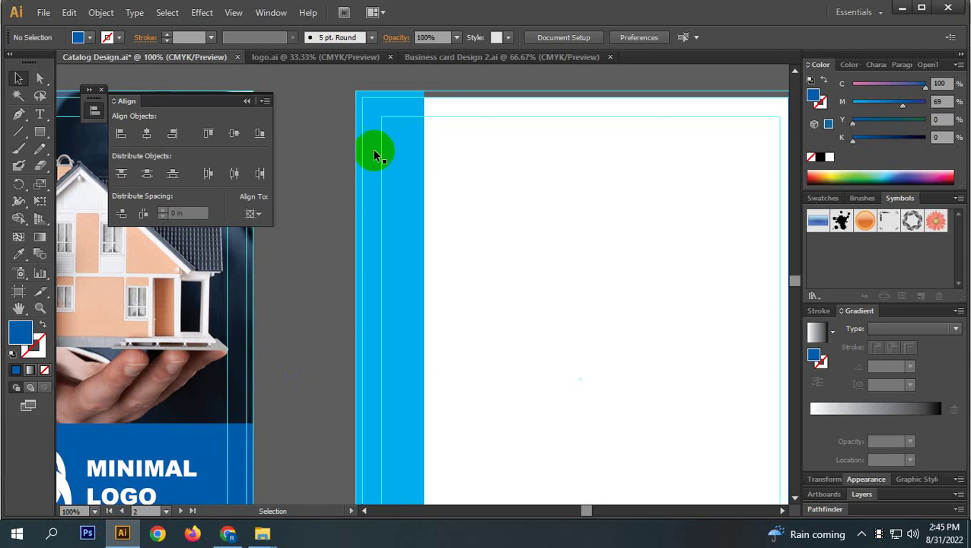
pyautogui.hscroll(2, 533, 274)
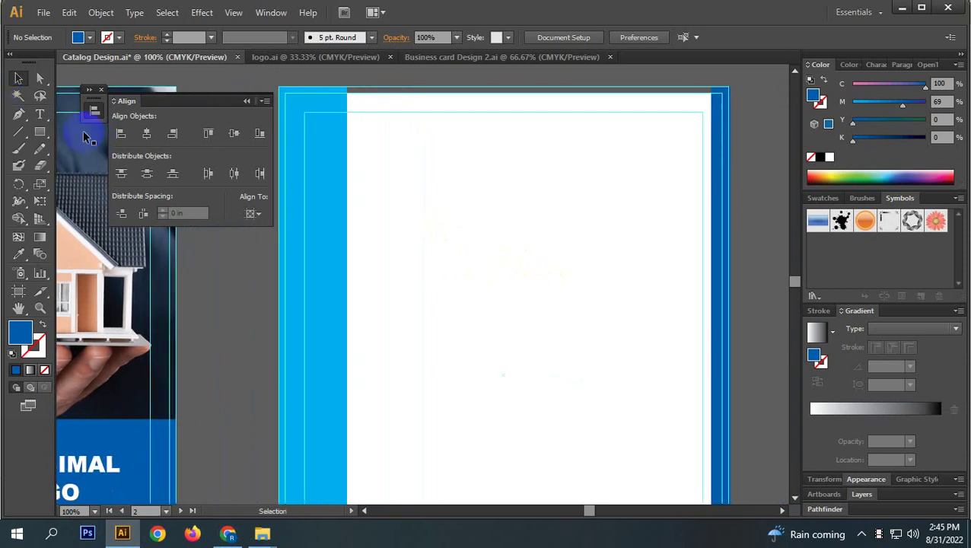
pyautogui.click(39, 132)
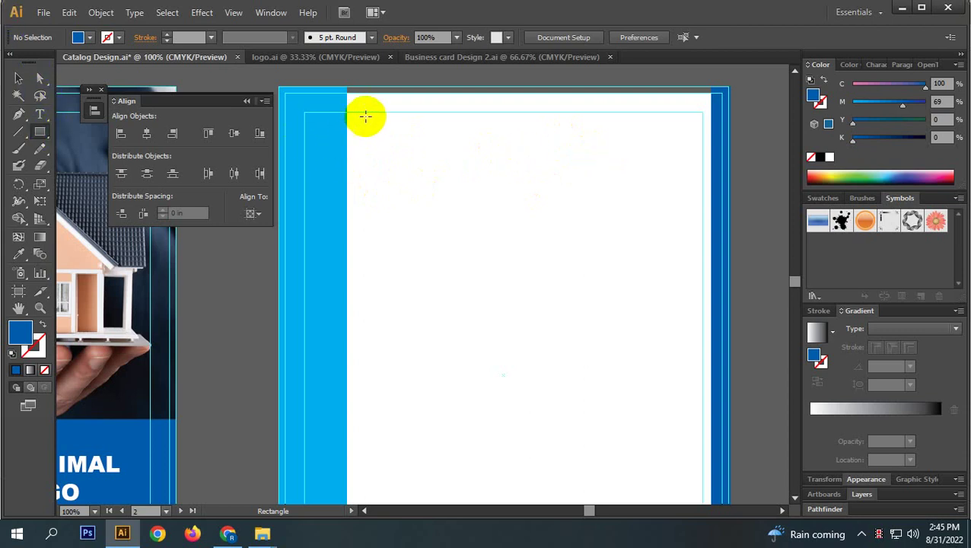
pyautogui.moveTo(353, 120); pyautogui.dragTo(499, 349)
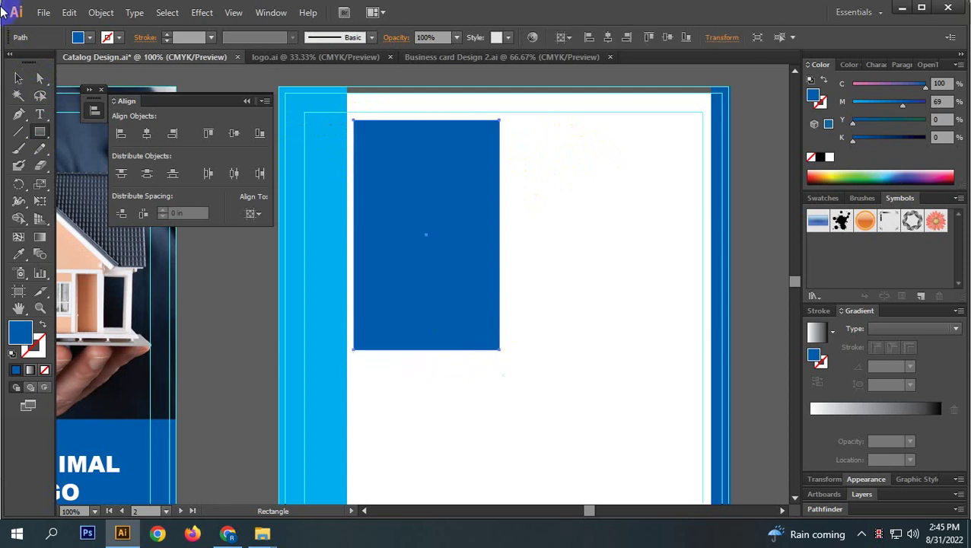
pyautogui.click(19, 78)
pyautogui.scroll(-1, 525, 254)
pyautogui.moveTo(545, 278); pyautogui.dragTo(555, 240)
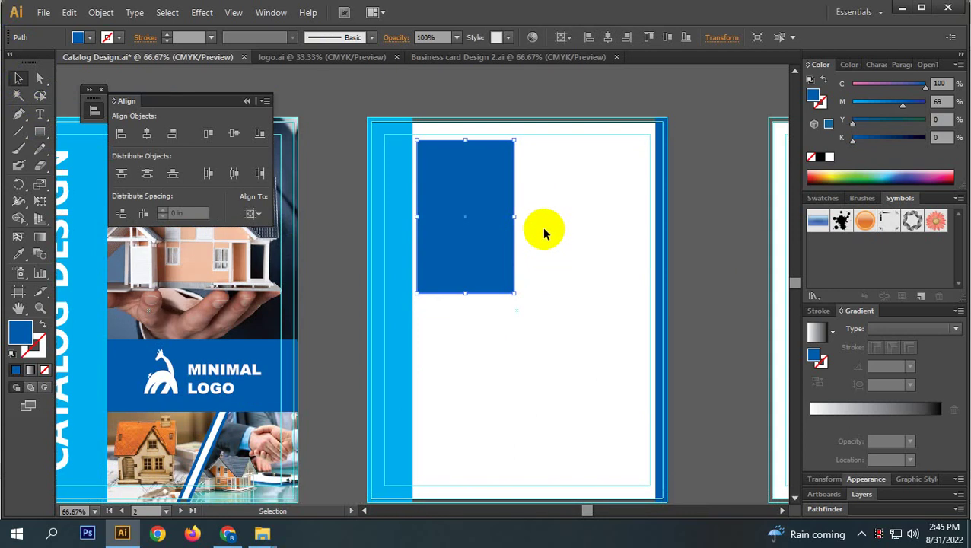
# - Reduce the blue rectangle's width and height, keeping its upper-left corner in place beside the light blue bar
pyautogui.moveTo(525, 225); pyautogui.dragTo(448, 230)
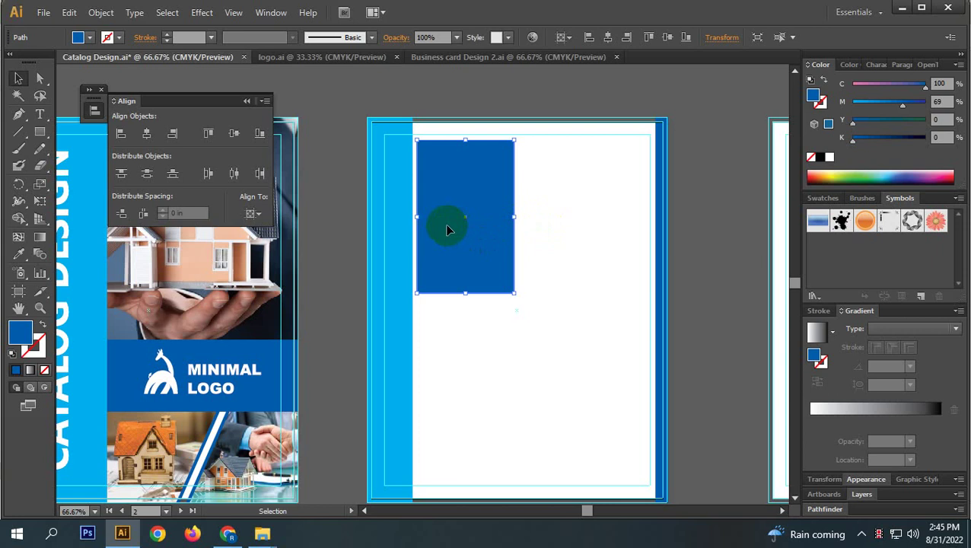
pyautogui.moveTo(448, 230); pyautogui.dragTo(425, 211)
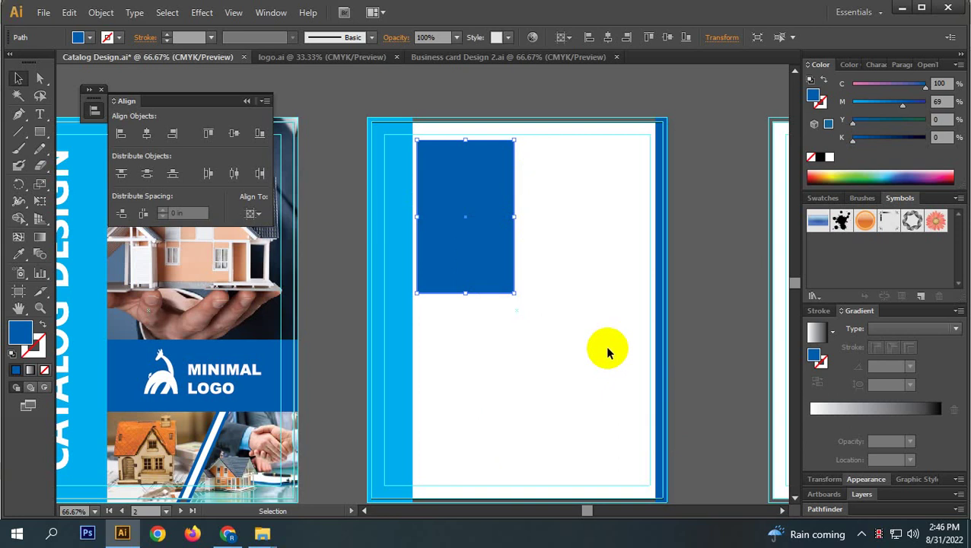
pyautogui.keyDown('alt'); pyautogui.scroll(1, 488, 228); pyautogui.keyUp('alt')
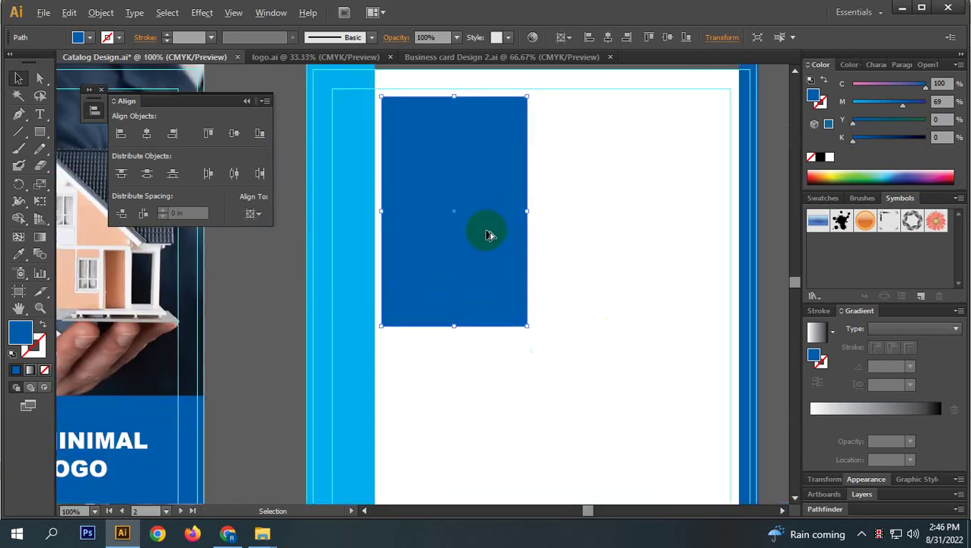
pyautogui.keyDown('alt'); pyautogui.scroll(-1, 488, 234); pyautogui.keyUp('alt')
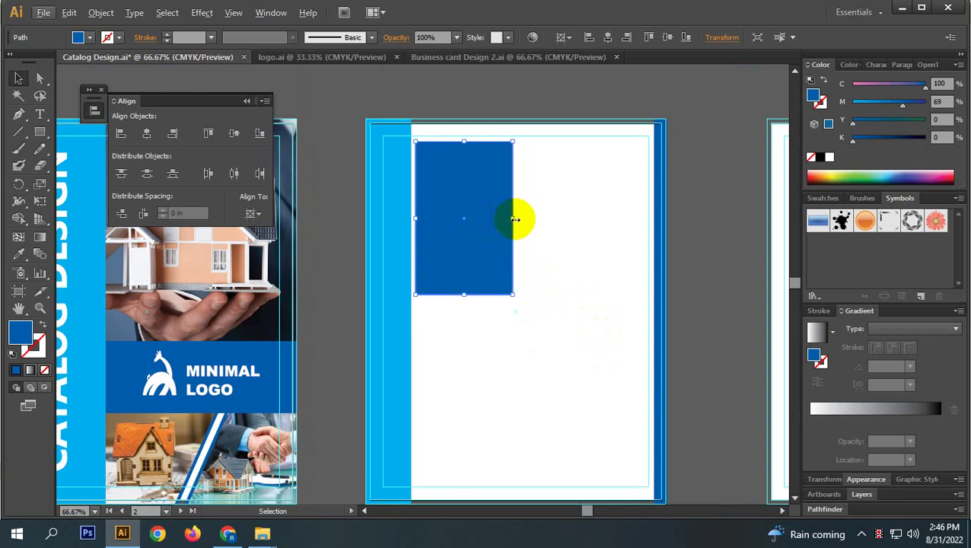
pyautogui.moveTo(516, 219); pyautogui.dragTo(496, 219)
pyautogui.moveTo(455, 295); pyautogui.dragTo(455, 275)
pyautogui.click(525, 289)
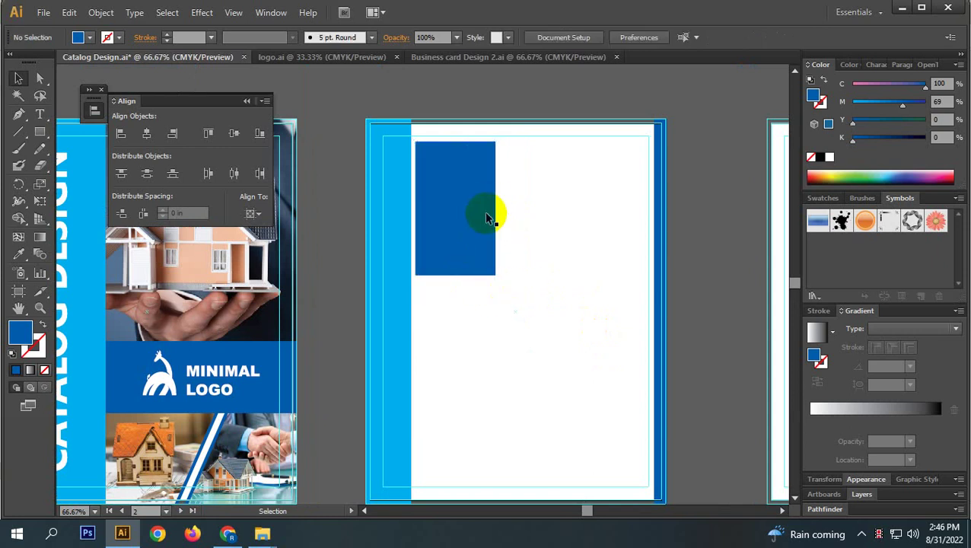
# - Duplicate the blue rectangle to its right, shrink the copy to a small upright block, and move it close to the large rectangle
pyautogui.click(488, 218)
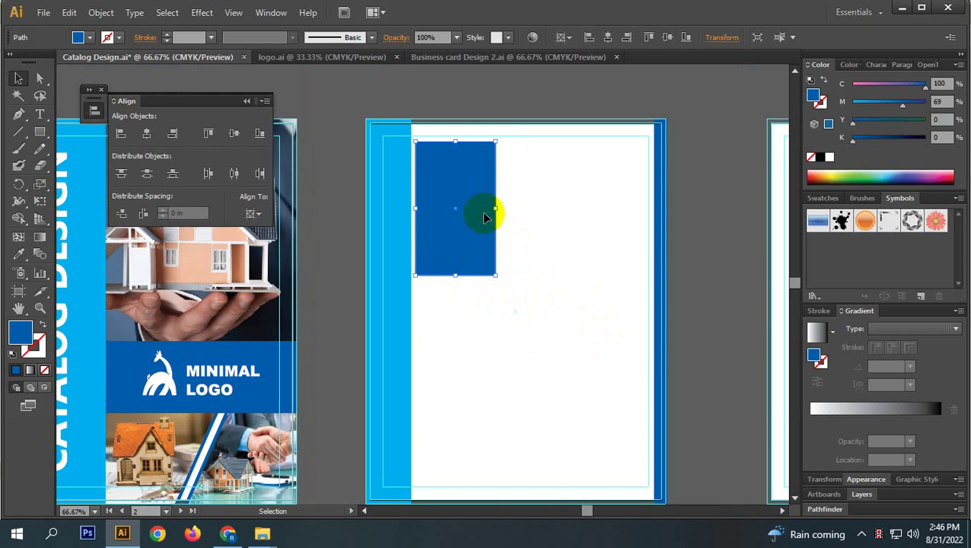
pyautogui.moveTo(455, 210); pyautogui.dragTo(546, 213)
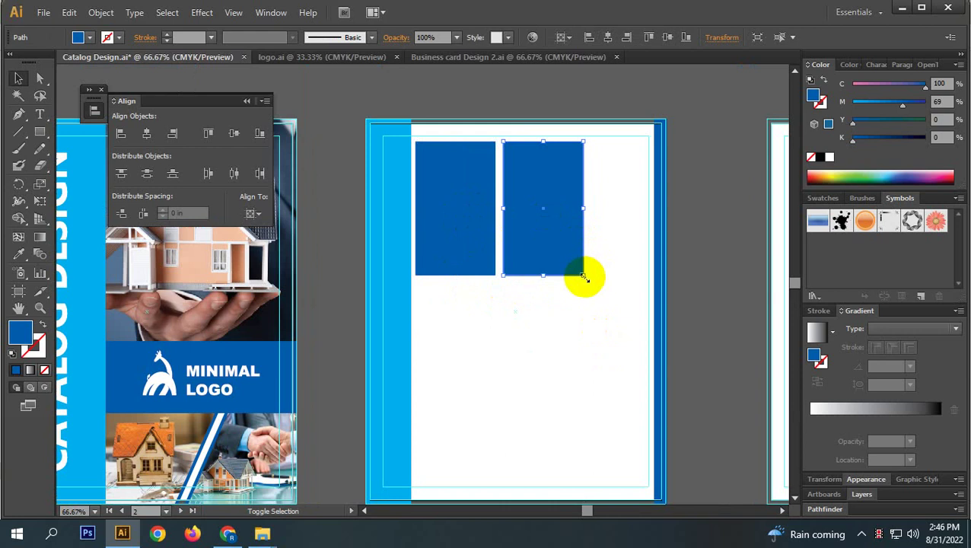
pyautogui.moveTo(583, 275); pyautogui.dragTo(532, 219)
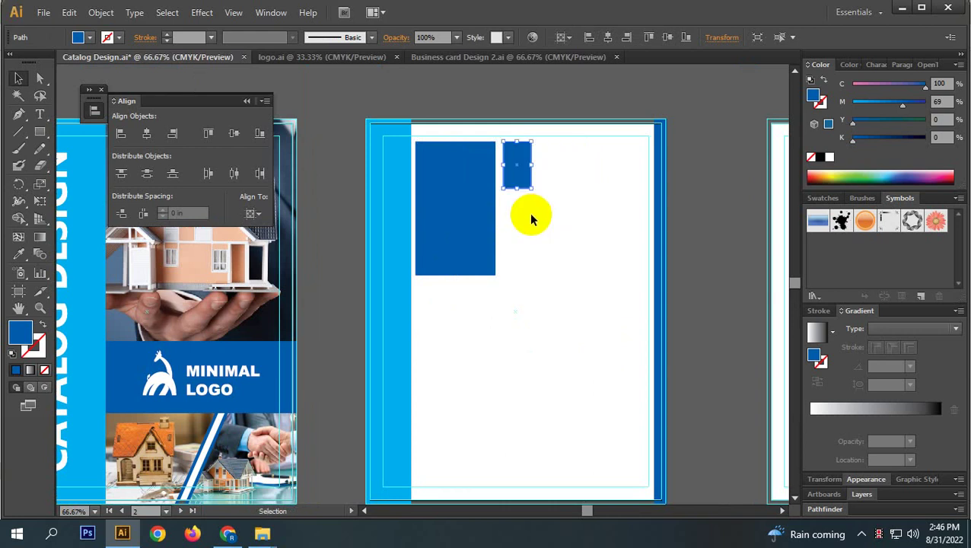
pyautogui.click(526, 232)
pyautogui.scroll(2, 499, 169)
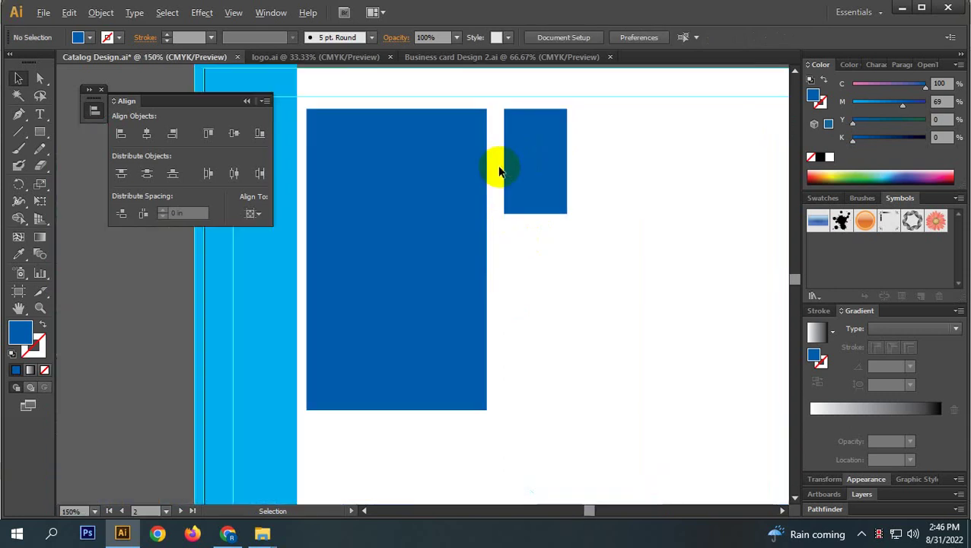
pyautogui.moveTo(500, 169); pyautogui.dragTo(510, 171)
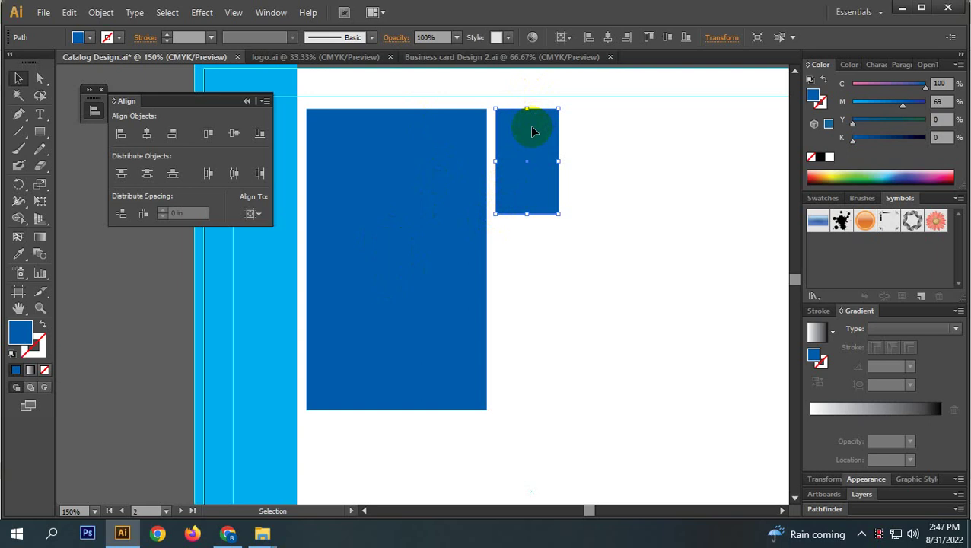
# - Copy the small block straight down and place the copy so it extends past the large rectangle's lower edge
pyautogui.moveTo(533, 132); pyautogui.dragTo(545, 300)
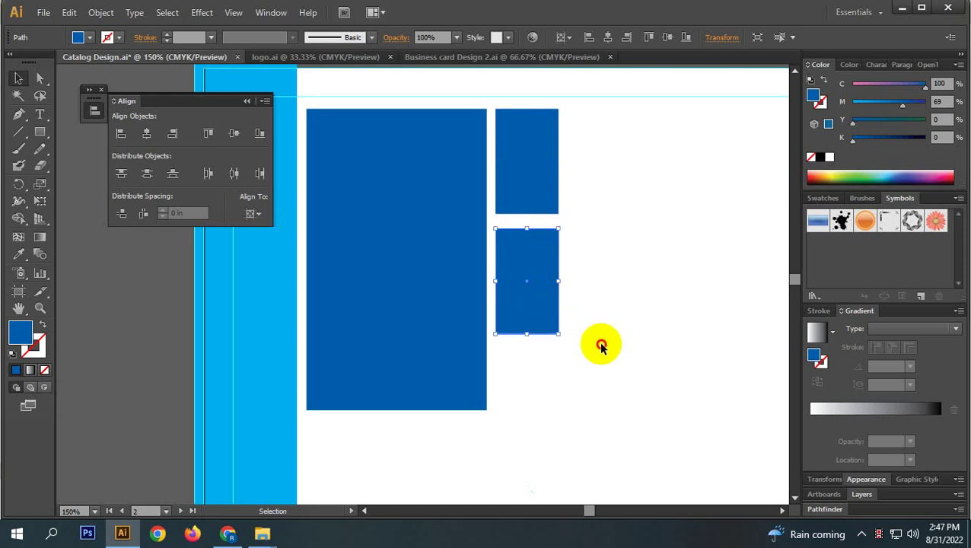
pyautogui.click(601, 340)
pyautogui.moveTo(601, 340); pyautogui.dragTo(602, 317)
pyautogui.moveTo(537, 276); pyautogui.dragTo(537, 393)
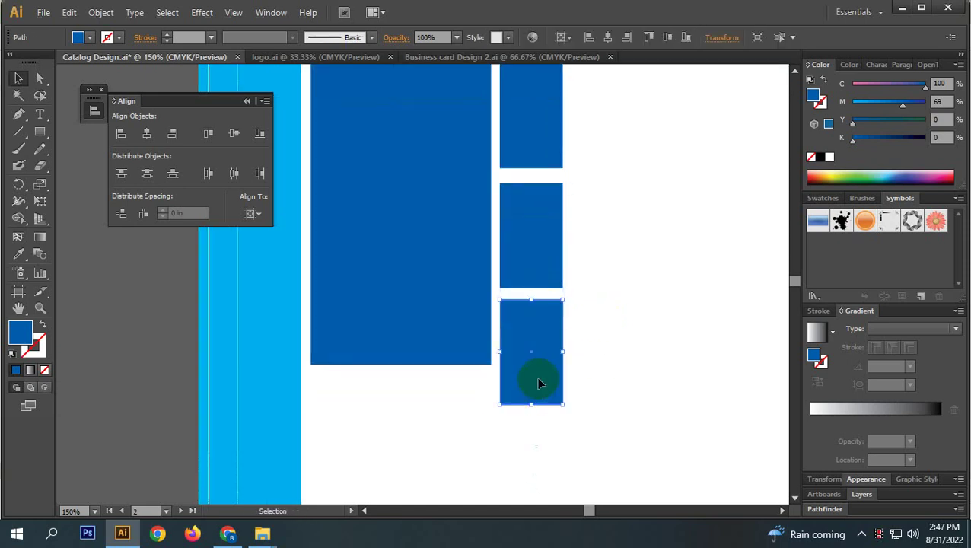
pyautogui.hotkey('ctrl', 'z')
pyautogui.moveTo(547, 264); pyautogui.dragTo(551, 417)
pyautogui.click(631, 401)
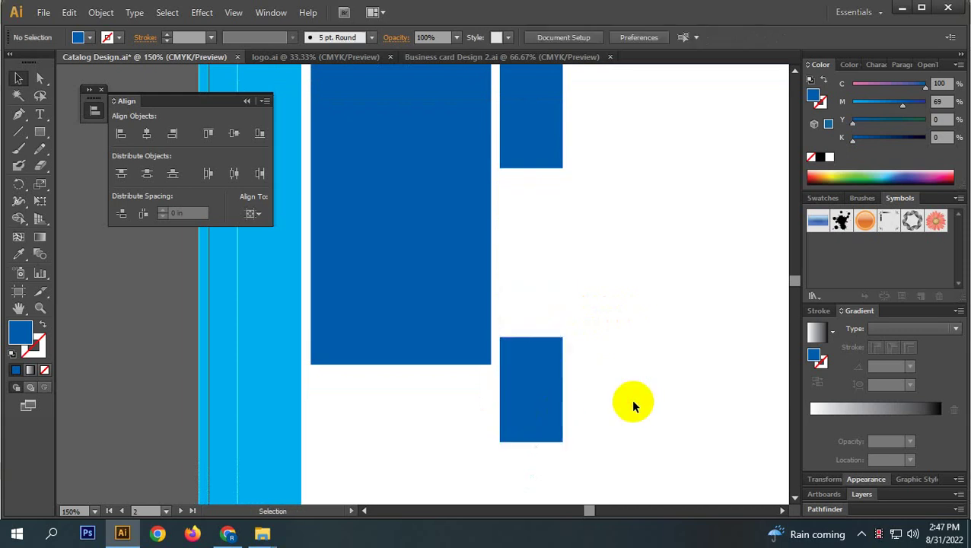
# - Copy the uppermost small block down into the gap above the lowest one, making a column of three
pyautogui.click(544, 391)
pyautogui.moveTo(535, 150); pyautogui.dragTo(535, 288)
pyautogui.click(647, 297)
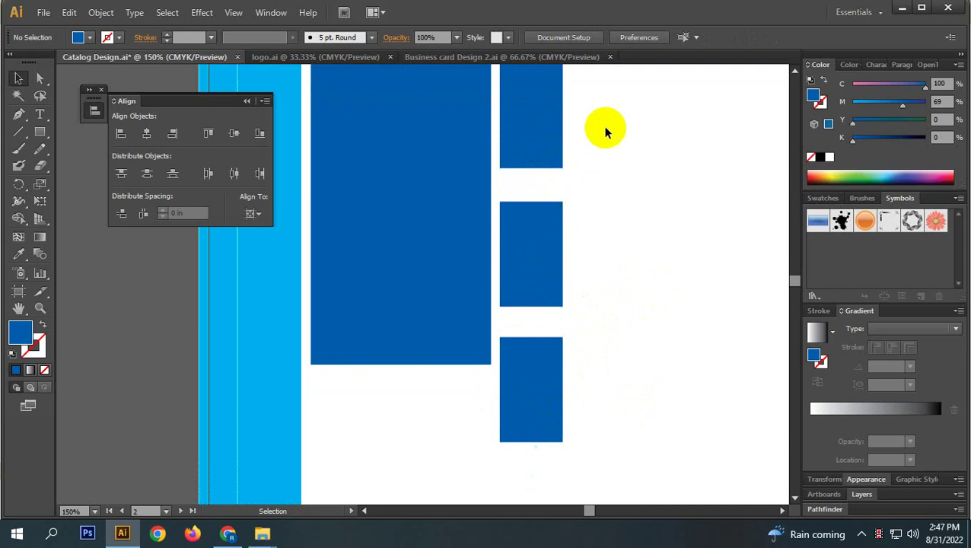
# - Set alignment to Align to Selection and distribute the three small blocks evenly by their vertical centers
pyautogui.moveTo(604, 131); pyautogui.dragTo(542, 373)
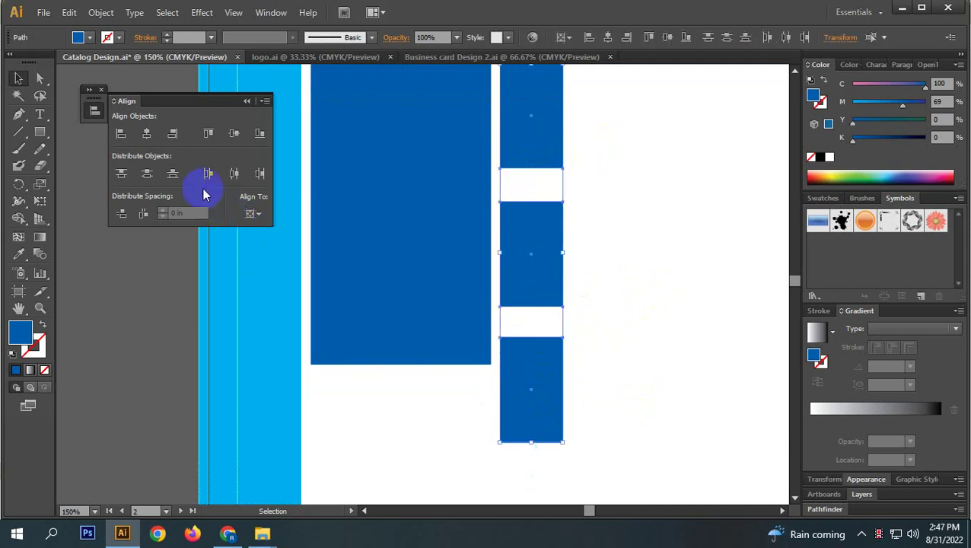
pyautogui.click(251, 213)
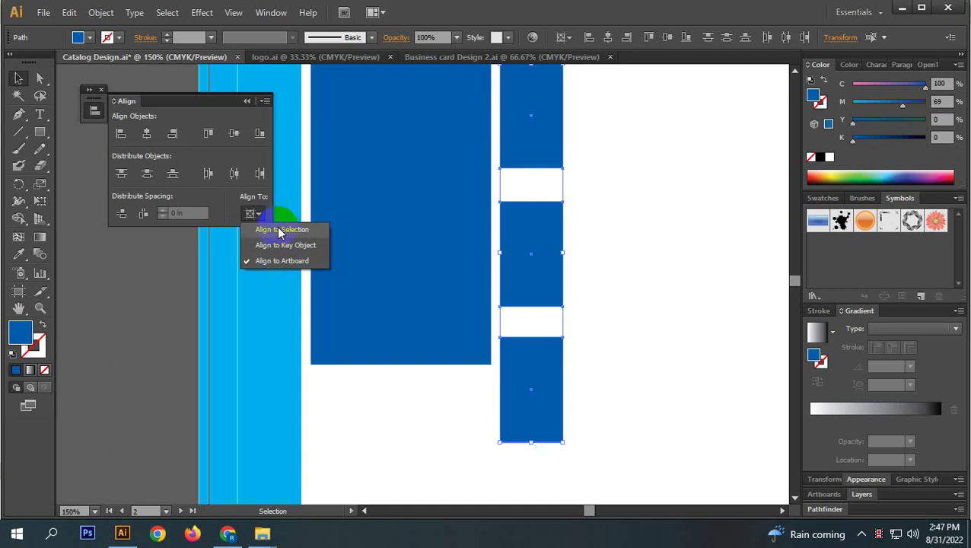
pyautogui.click(280, 230)
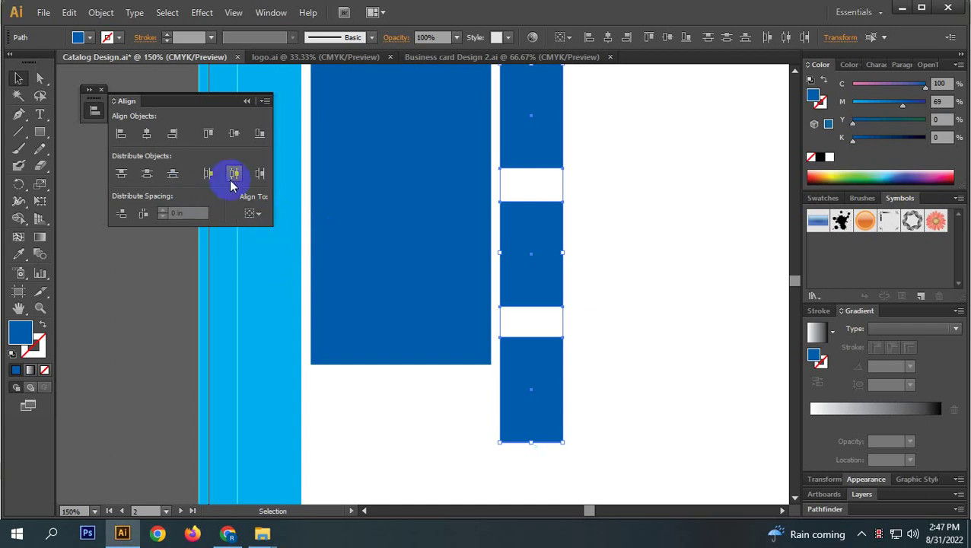
pyautogui.click(139, 174)
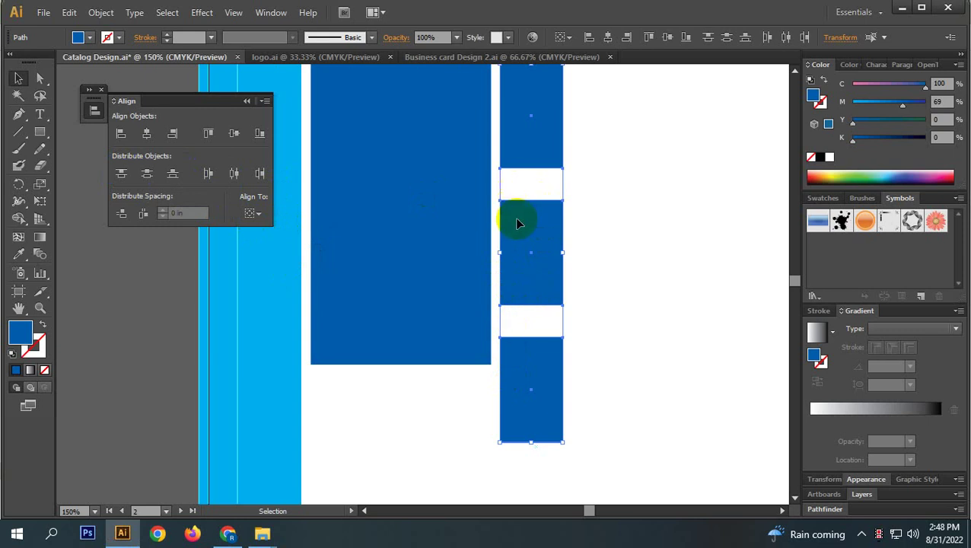
pyautogui.click(690, 289)
# - Copy the lowest small block, turn the copy horizontal, and place it under the large rectangle, flush with its left edge
pyautogui.scroll(-2, 700, 282)
pyautogui.hscroll(-1, 701, 282)
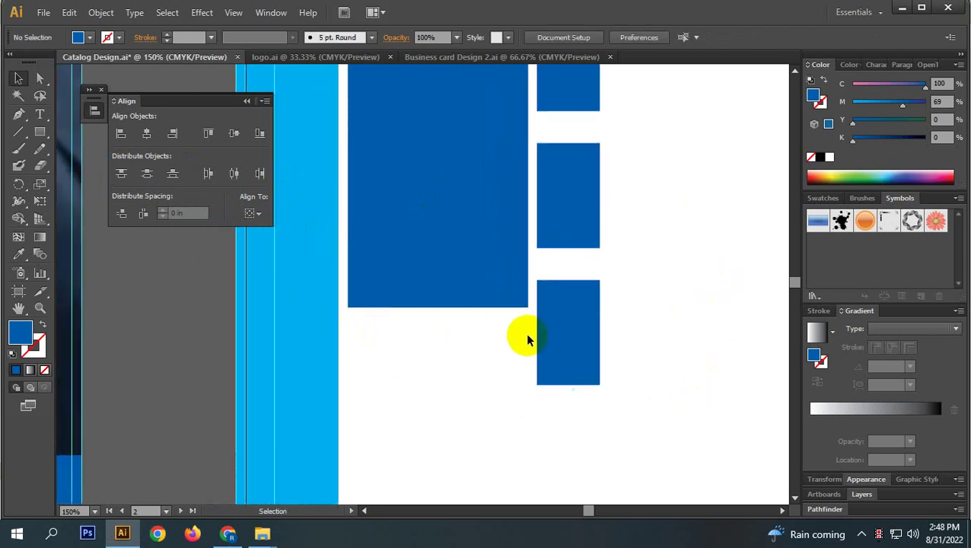
pyautogui.click(39, 131)
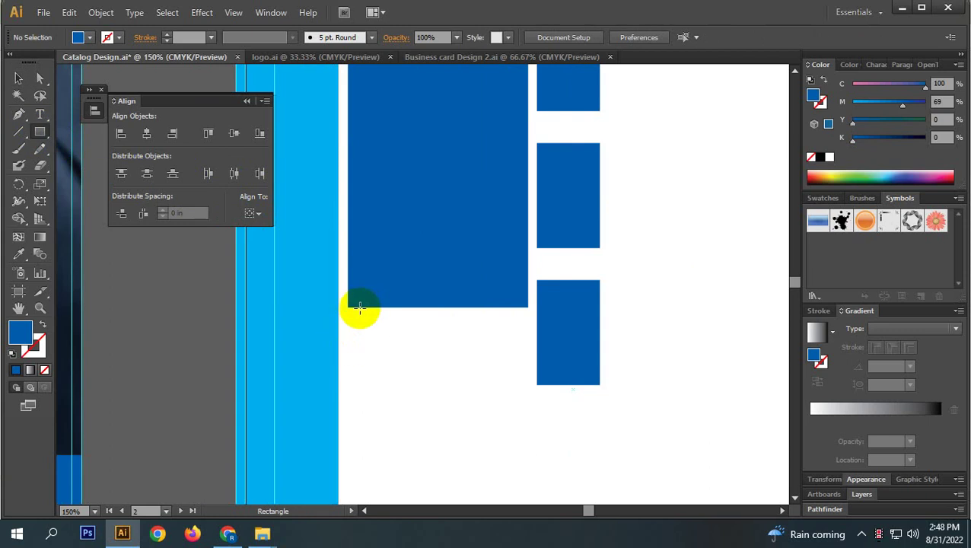
pyautogui.click(19, 78)
pyautogui.moveTo(577, 347); pyautogui.dragTo(432, 387)
pyautogui.moveTo(455, 427); pyautogui.dragTo(524, 350)
pyautogui.click(501, 430)
pyautogui.moveTo(404, 365); pyautogui.dragTo(381, 345)
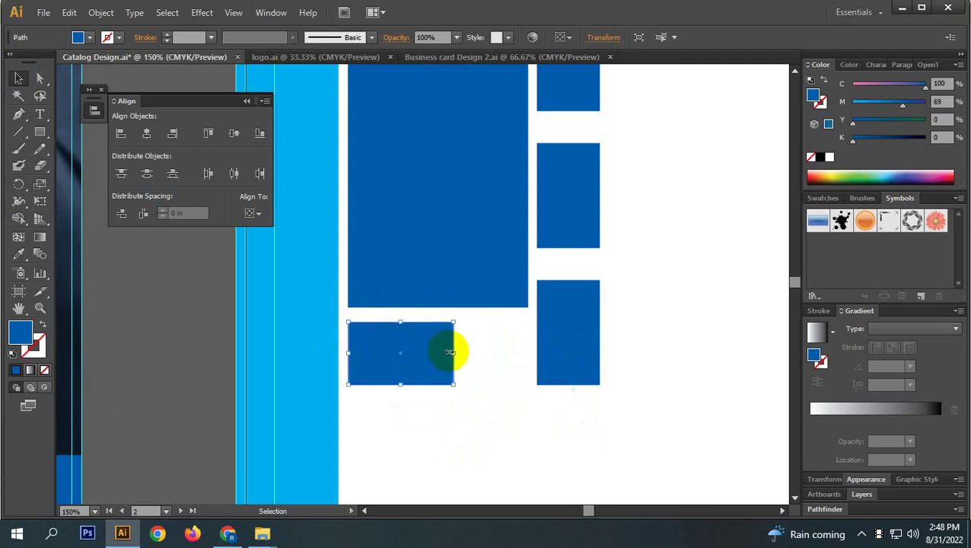
# - Narrow the horizontal block and place a copy beside it, flush with the large rectangle's right edge
pyautogui.moveTo(450, 352); pyautogui.dragTo(526, 354)
pyautogui.keyDown('shift'); pyautogui.click(387, 358); pyautogui.keyUp('shift')
pyautogui.click(526, 405)
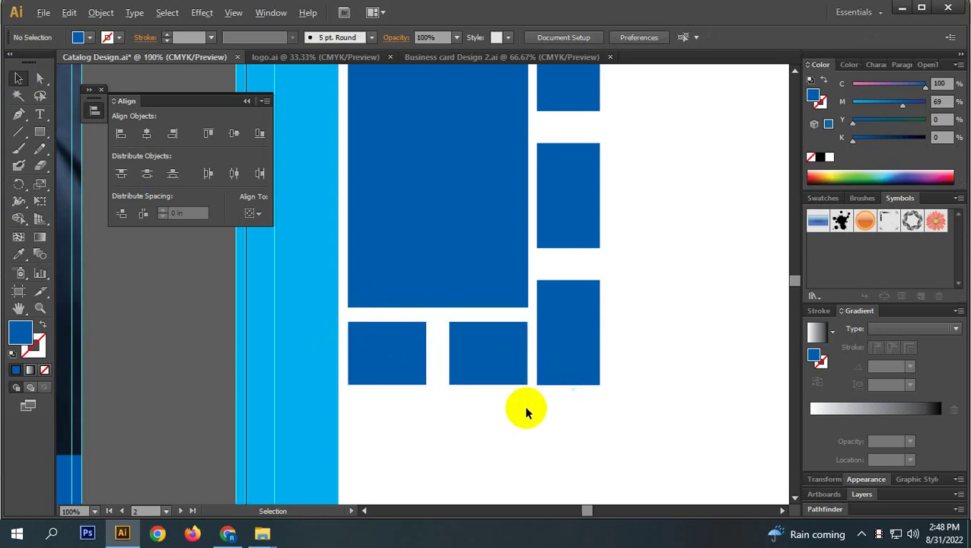
pyautogui.scroll(-1, 527, 408)
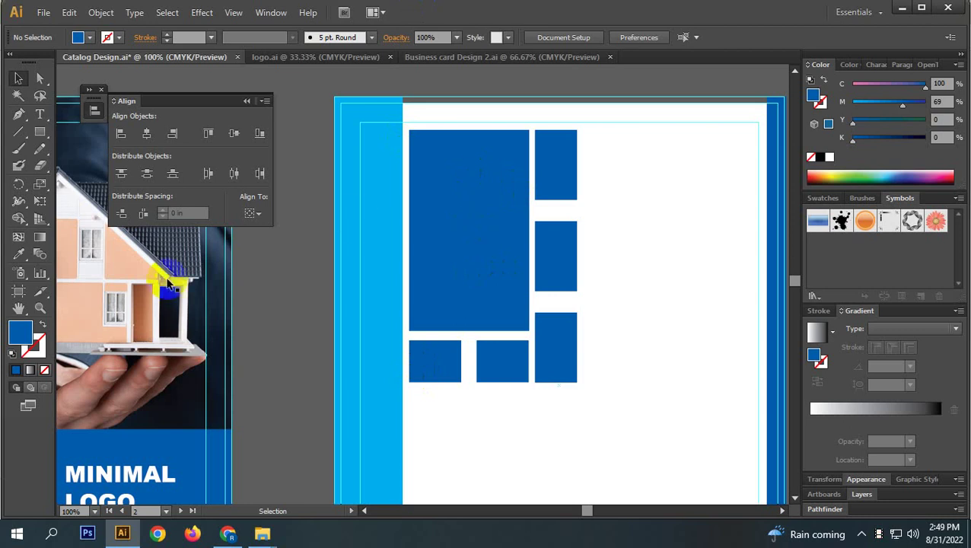
pyautogui.hotkey('ctrl', '-')
pyautogui.hotkey('ctrl', '-')
pyautogui.hotkey('ctrl', '-')
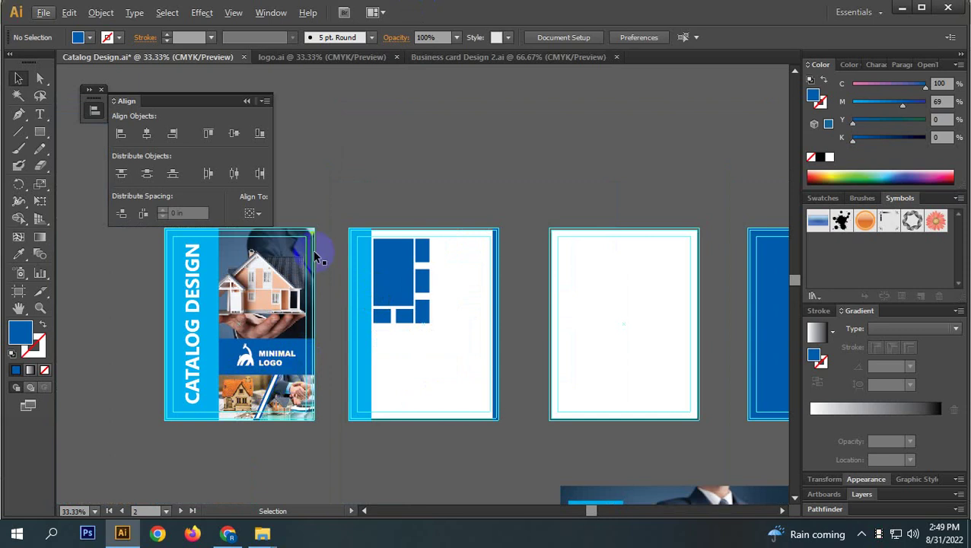
pyautogui.scroll(2, 423, 338)
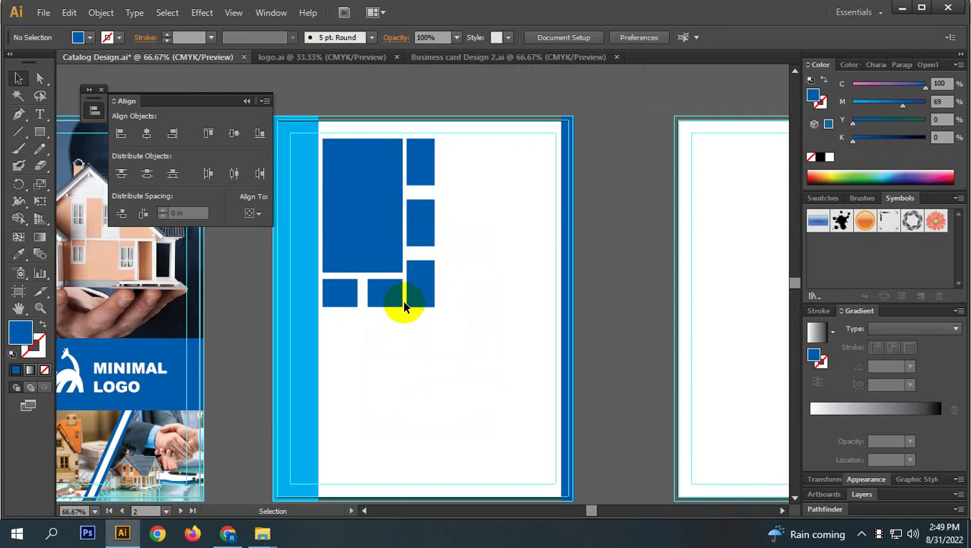
pyautogui.hscroll(-2, 516, 225)
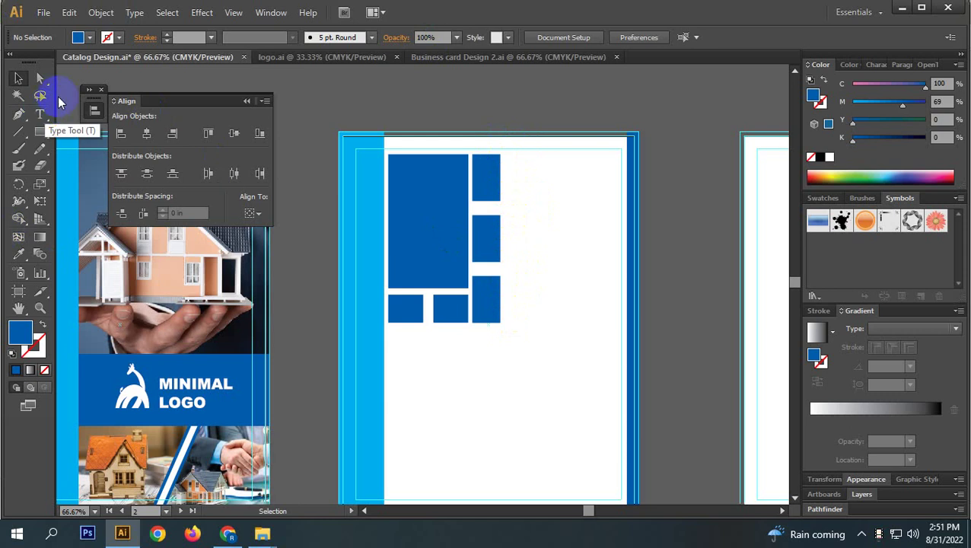
# - Switch to Chrome, search for lorem ipsum in a new tab, and open the Lipsum generator website
pyautogui.click(277, 538)
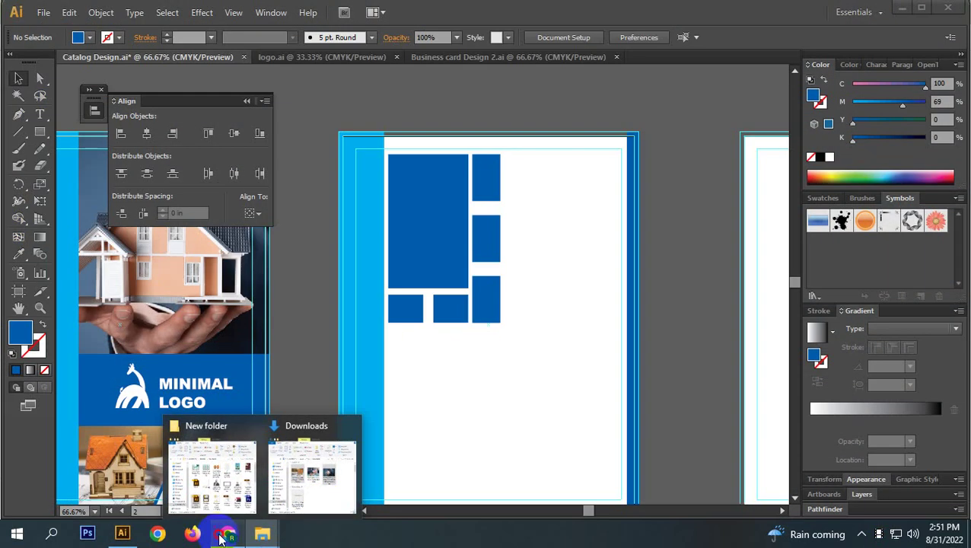
pyautogui.click(228, 533)
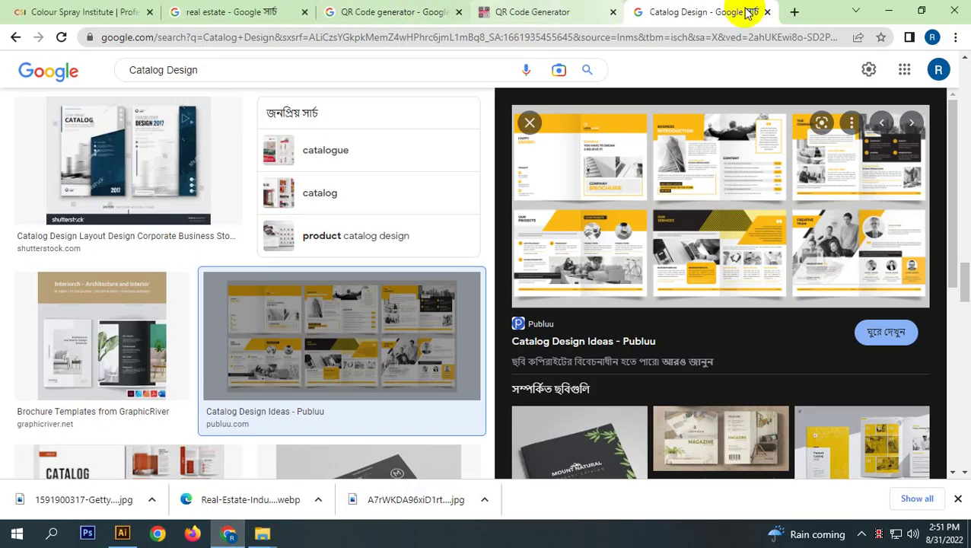
pyautogui.click(795, 11)
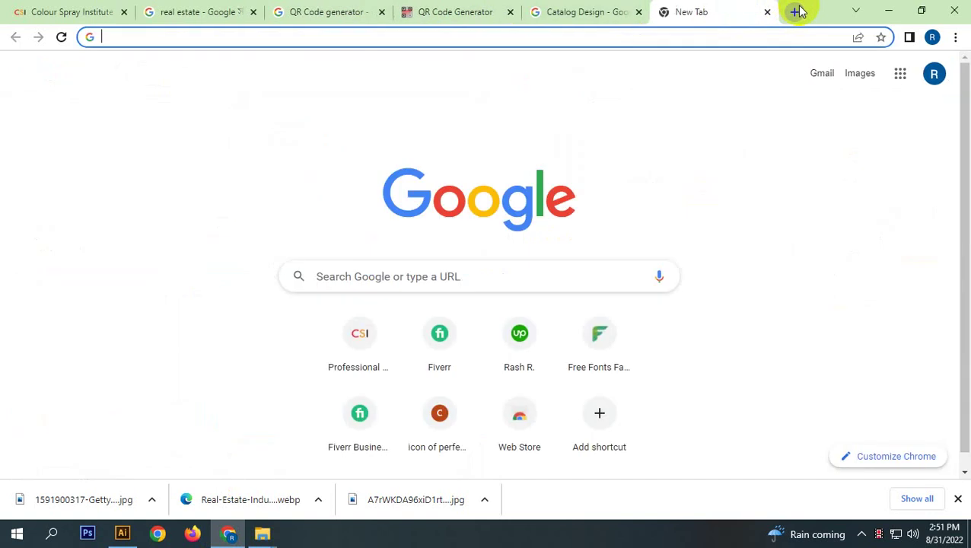
pyautogui.write('lorem')
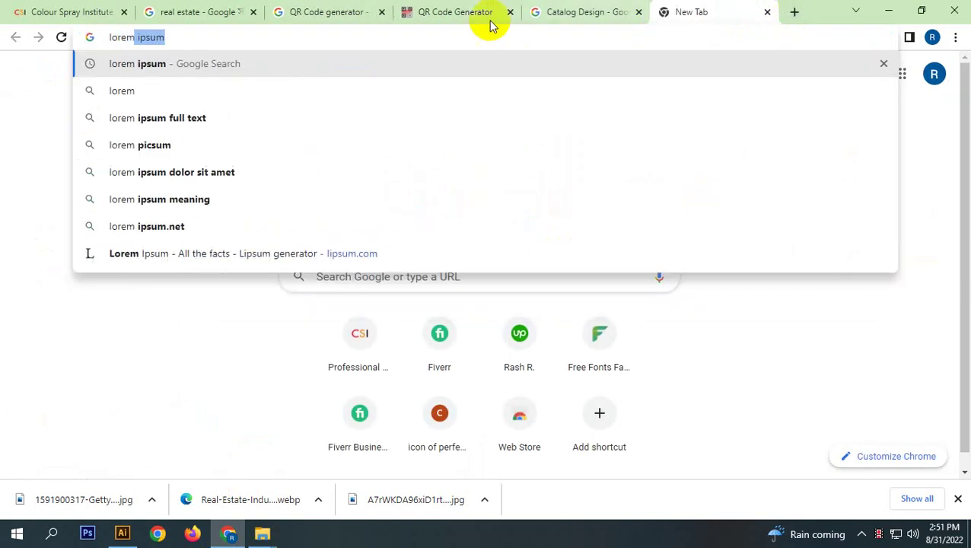
pyautogui.click(217, 66)
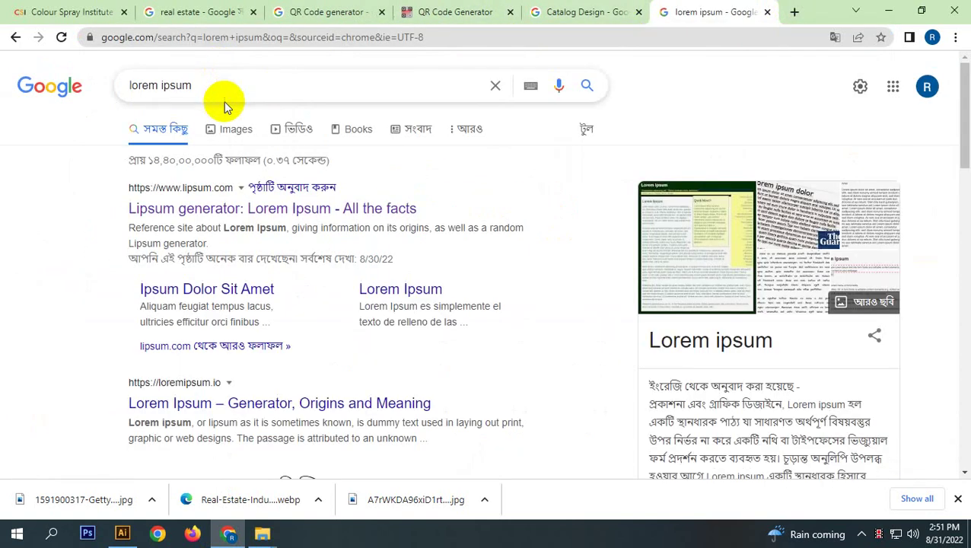
pyautogui.click(194, 208)
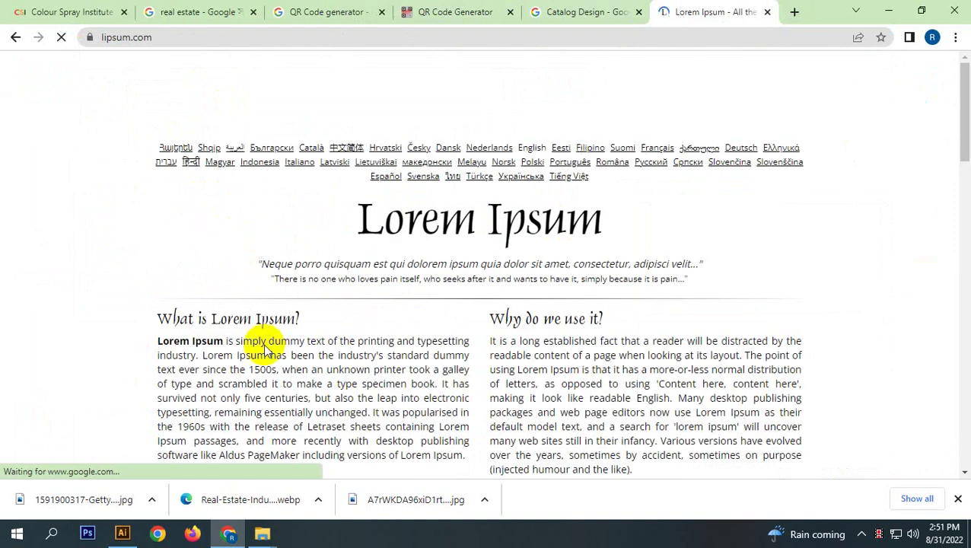
# - Copy the first two sentences under "What is Lorem Ipsum?" and paste them as text on the catalog's second page in Illustrator
pyautogui.moveTo(153, 340); pyautogui.dragTo(440, 383)
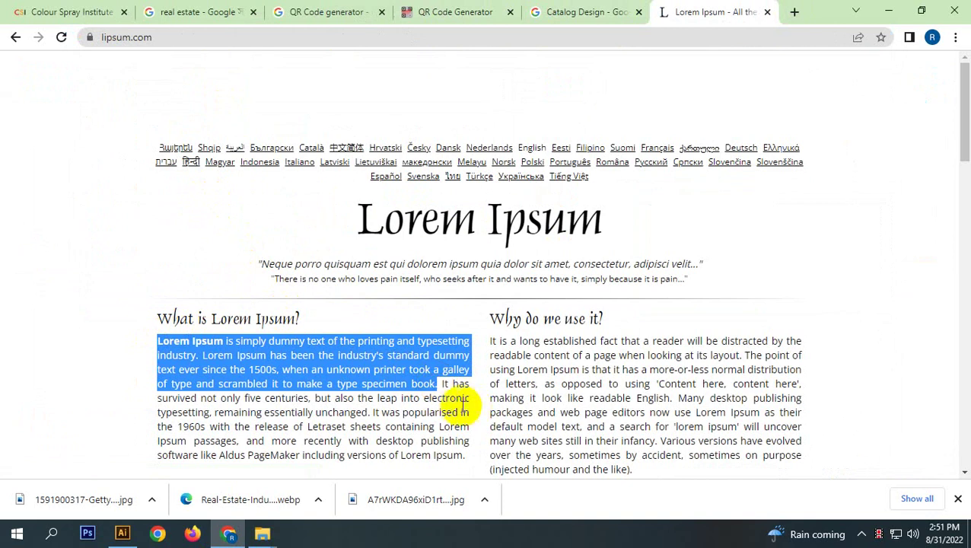
pyautogui.click(122, 532)
pyautogui.click(38, 118)
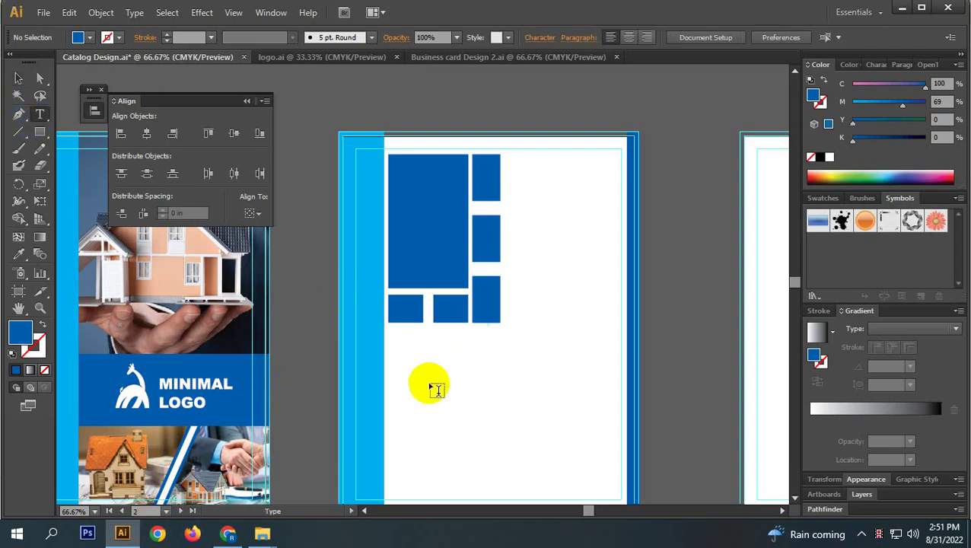
pyautogui.click(429, 381)
pyautogui.hotkey('ctrl', 'v')
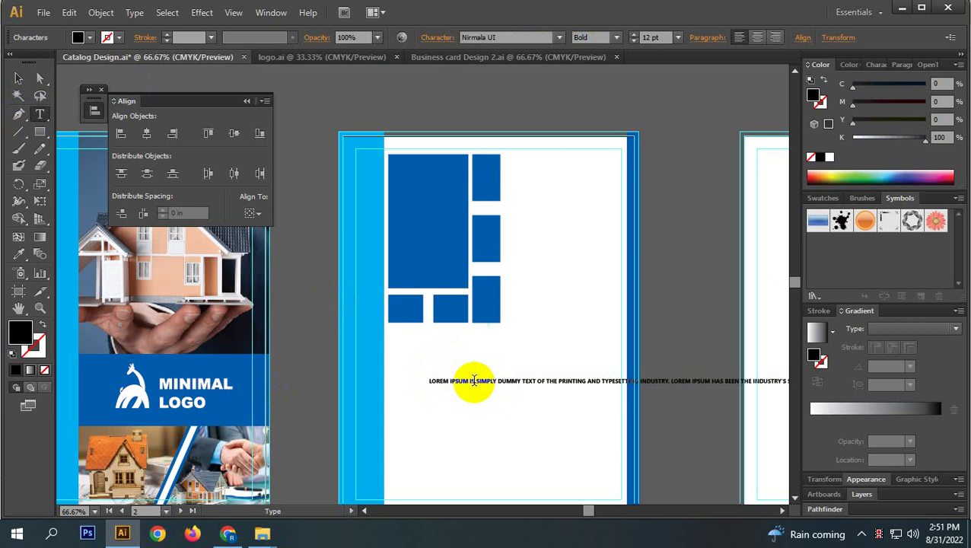
# - Copy the words LOREM IPSUM from the pasted line and paste them as a separate heading above it
pyautogui.moveTo(468, 380); pyautogui.dragTo(405, 382)
pyautogui.hotkey('ctrl', 'c')
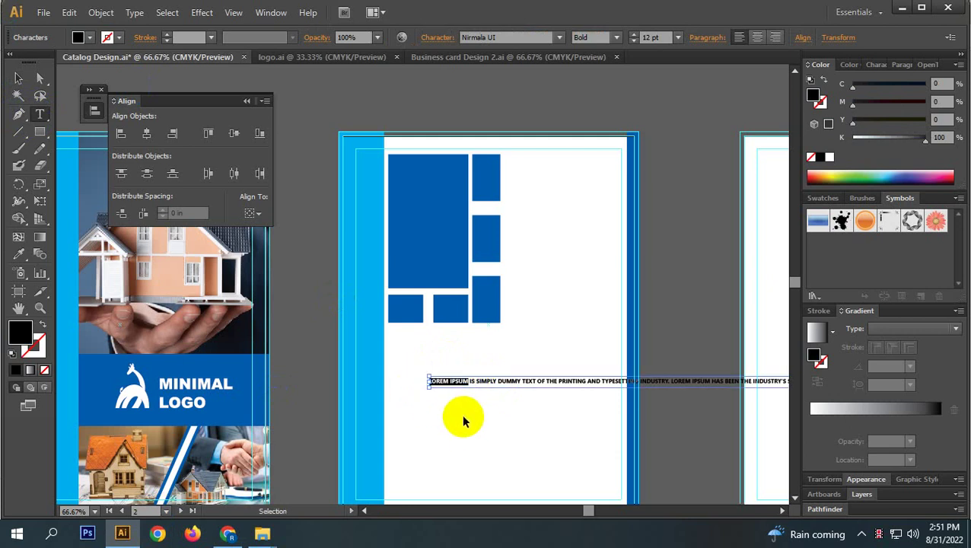
pyautogui.click(41, 116)
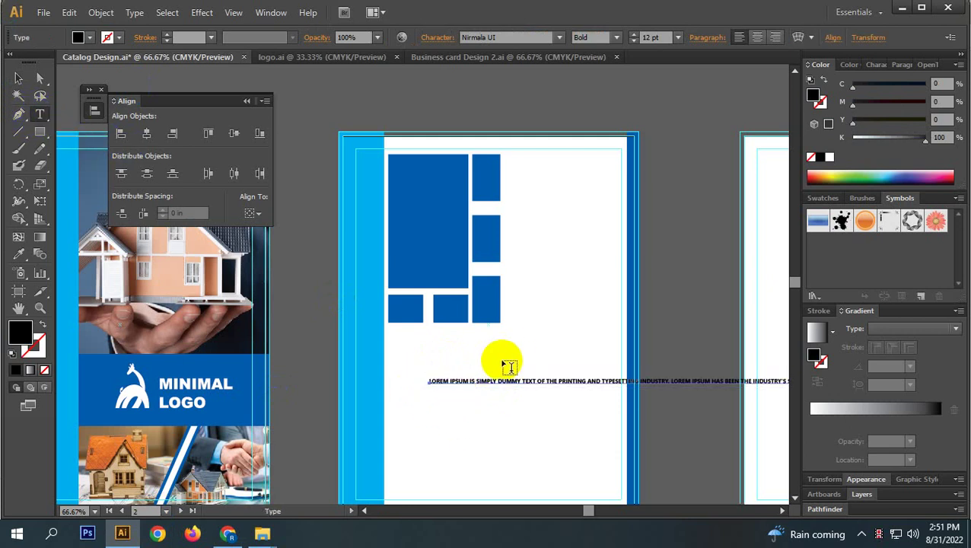
pyautogui.click(458, 360)
pyautogui.hotkey('ctrl', 'v')
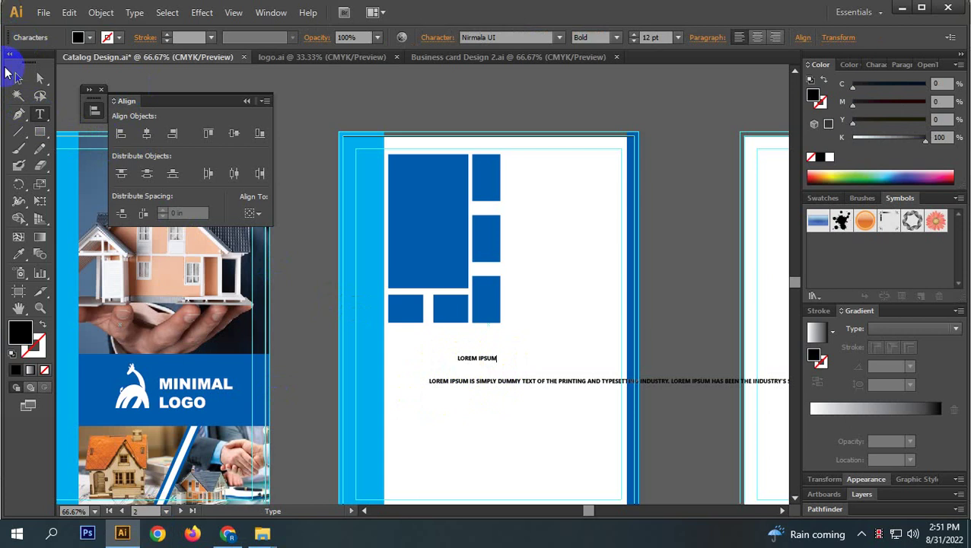
# - Place the LOREM IPSUM heading directly under the blue blocks and enlarge it to about 34 pt, spanning the blocks' overall width
pyautogui.click(18, 78)
pyautogui.click(560, 353)
pyautogui.moveTo(491, 363); pyautogui.dragTo(503, 339)
pyautogui.click(552, 363)
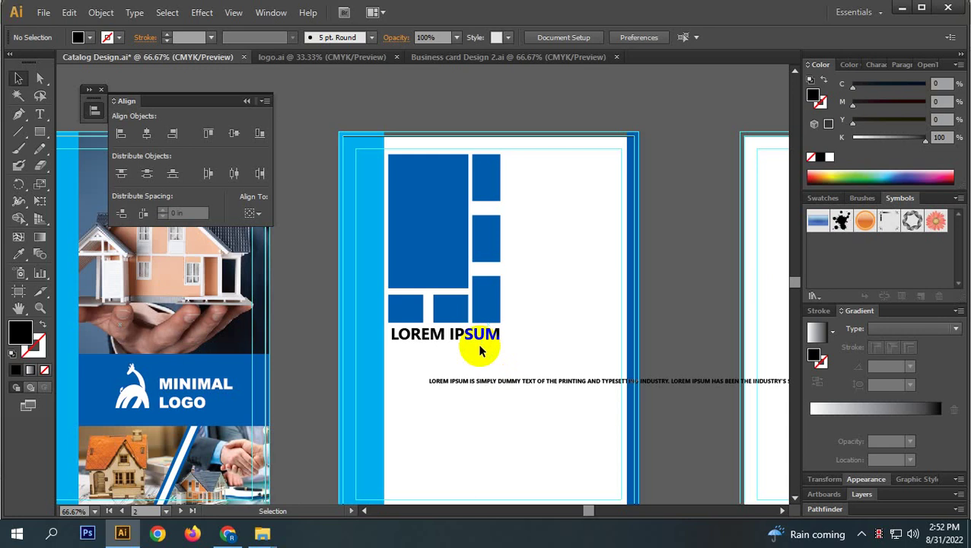
# - Set the heading's font to Viner Hand ITC and scale it down to about 30 pt to fit the blocks' width
pyautogui.click(455, 338)
pyautogui.click(481, 46)
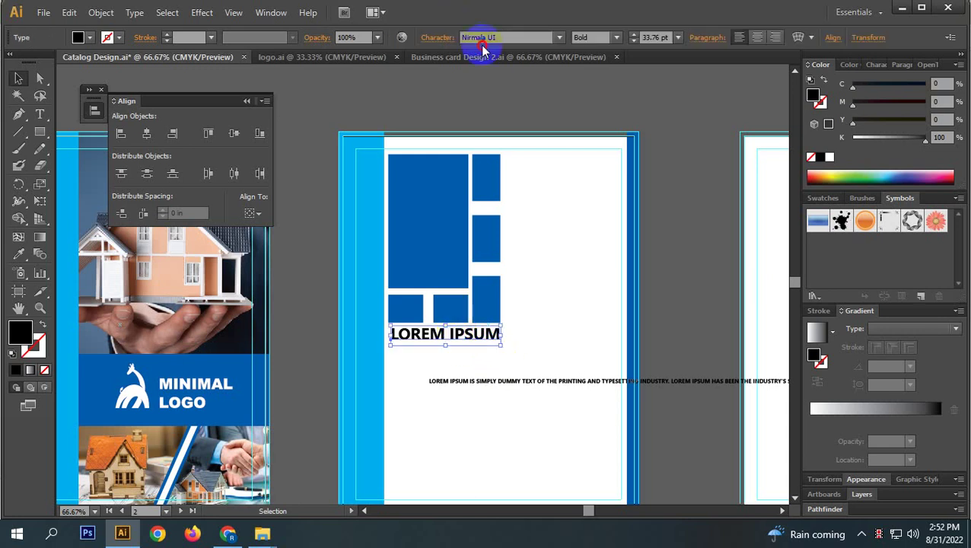
pyautogui.press('Down')
pyautogui.press('Down')
pyautogui.press('Down')
pyautogui.press('Down')
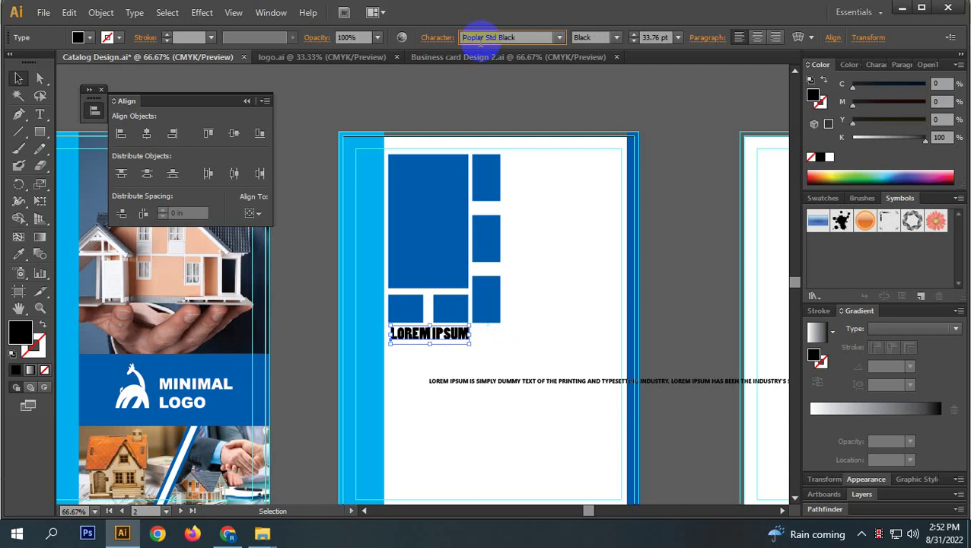
pyautogui.press('Down')
pyautogui.press('Down')
pyautogui.press('Down')
pyautogui.press('Down')
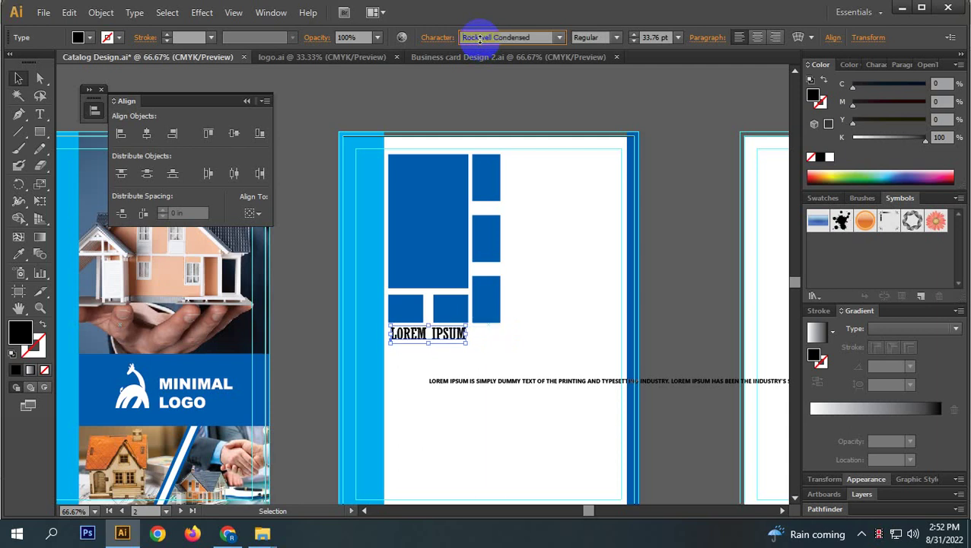
pyautogui.press('Down')
pyautogui.press('Down')
pyautogui.press('Down')
pyautogui.press('Down')
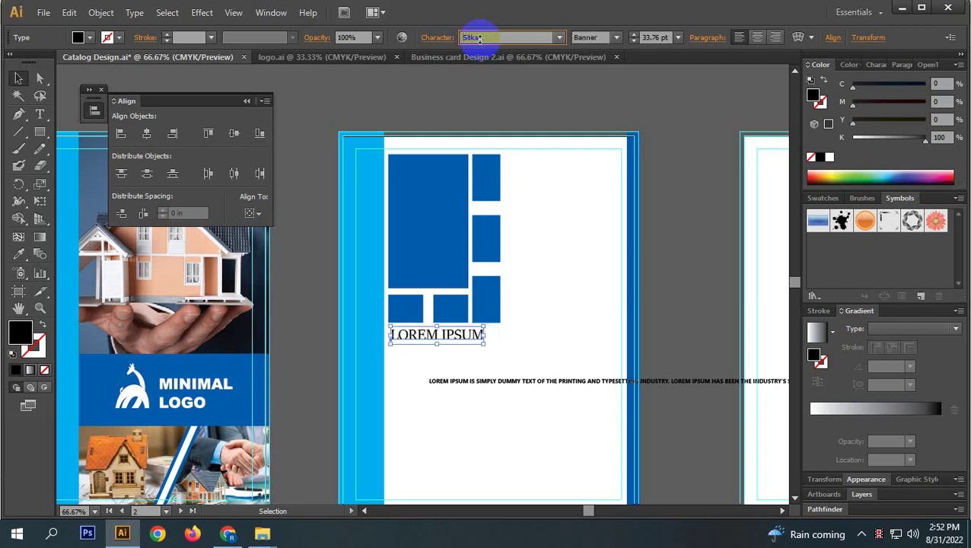
pyautogui.press('Down')
pyautogui.press('Down')
pyautogui.press('Down')
pyautogui.press('Down')
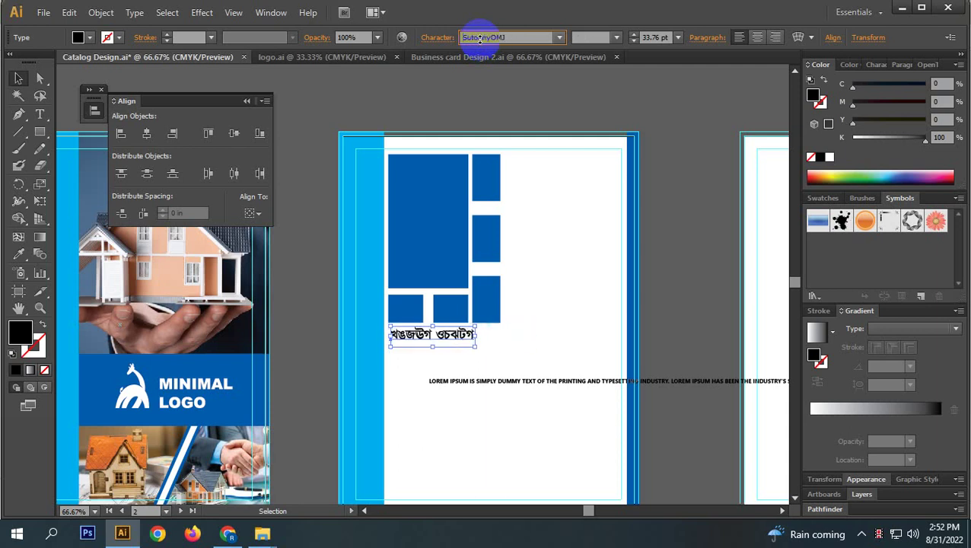
pyautogui.press('Down')
pyautogui.press('Down')
pyautogui.press('Down')
pyautogui.press('Down')
pyautogui.press('Down')
pyautogui.press('Down')
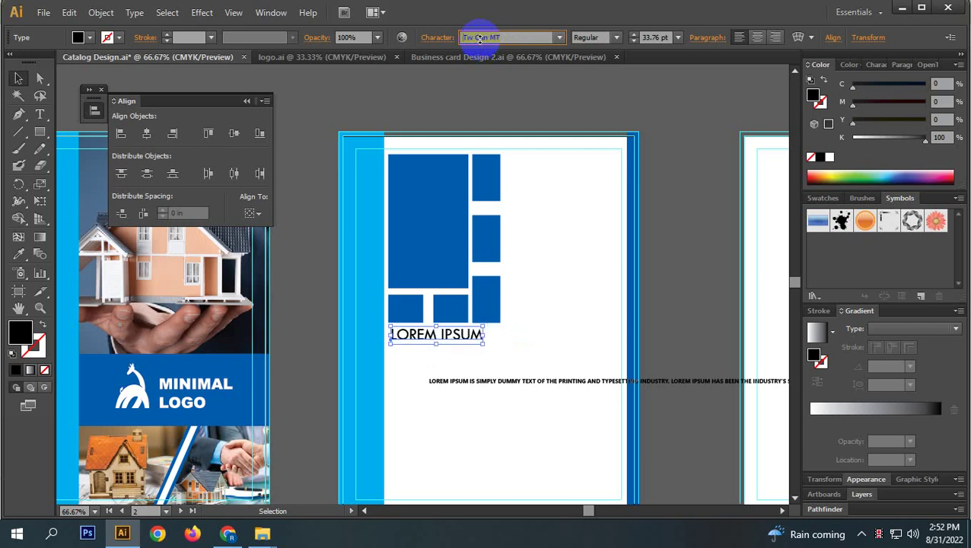
pyautogui.press('Down')
pyautogui.press('Down')
pyautogui.press('Up')
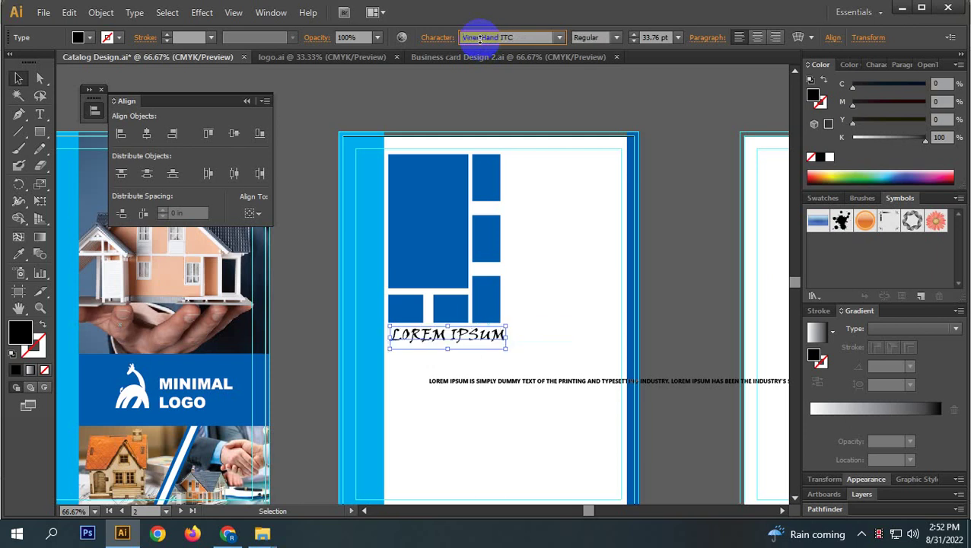
pyautogui.moveTo(510, 337); pyautogui.dragTo(494, 341)
pyautogui.click(512, 352)
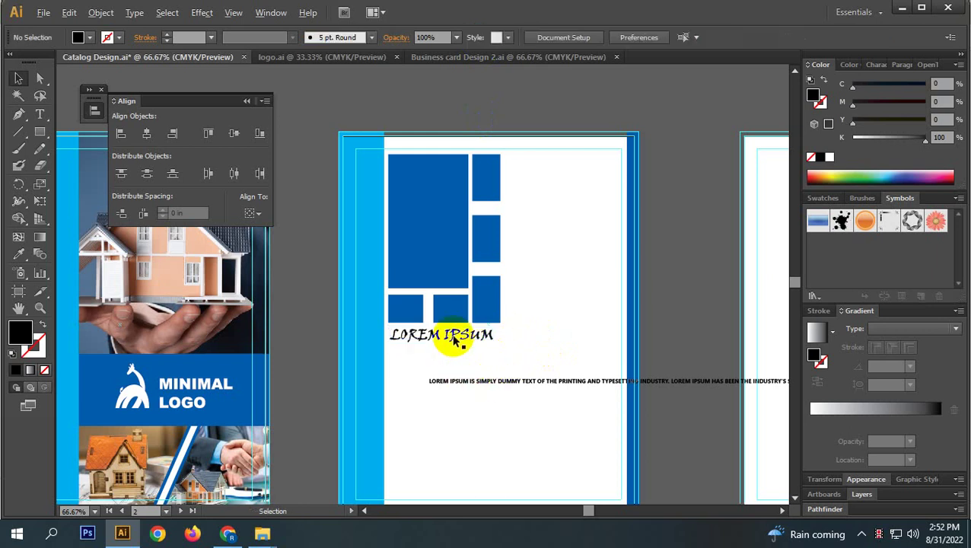
# - Copy the heading to the right of the uppermost small block and apply the long text line's style with the Eyedropper
pyautogui.moveTo(451, 340); pyautogui.dragTo(570, 169)
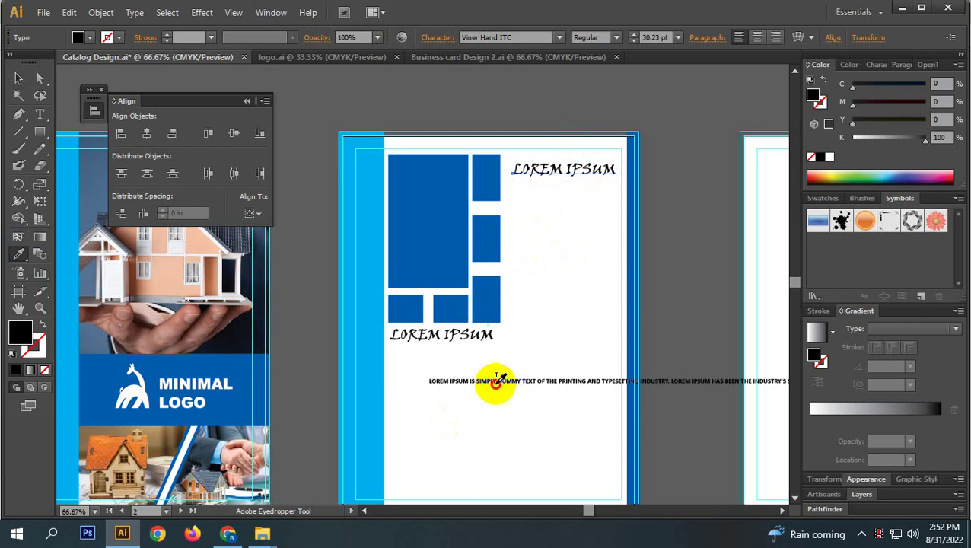
pyautogui.click(495, 381)
pyautogui.click(19, 78)
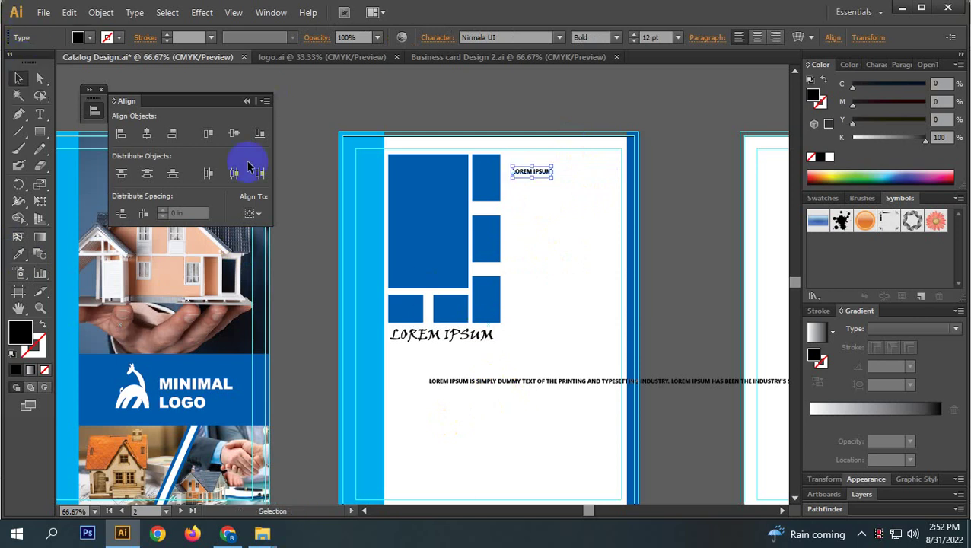
# - Enlarge the copied heading beside the small blocks to about 31 pt, filling the width up to the margin
pyautogui.click(586, 233)
pyautogui.click(535, 176)
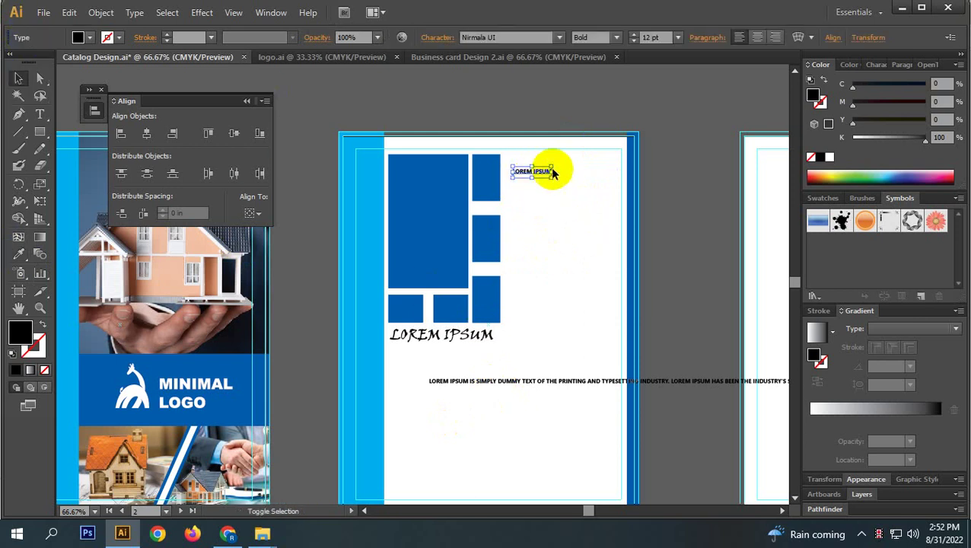
pyautogui.moveTo(554, 171); pyautogui.dragTo(614, 176)
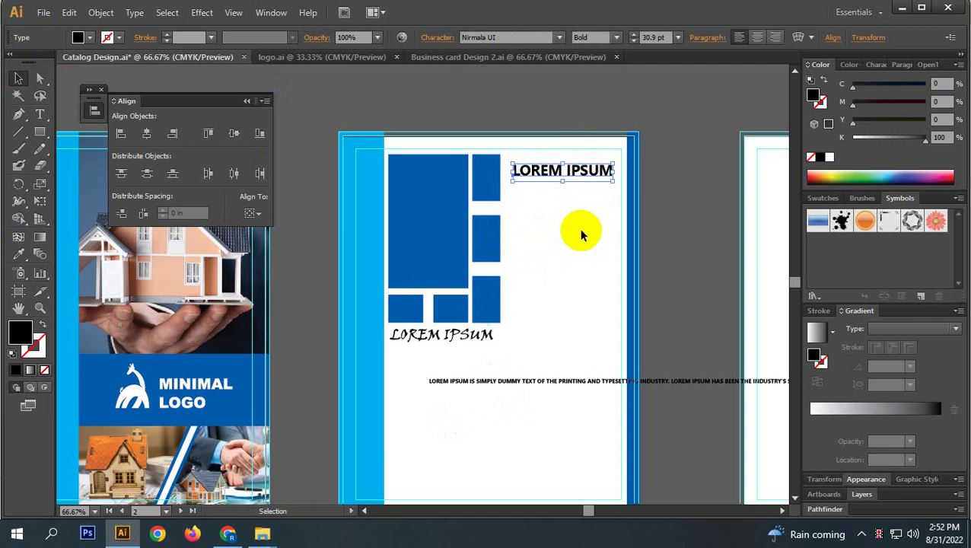
pyautogui.click(450, 341)
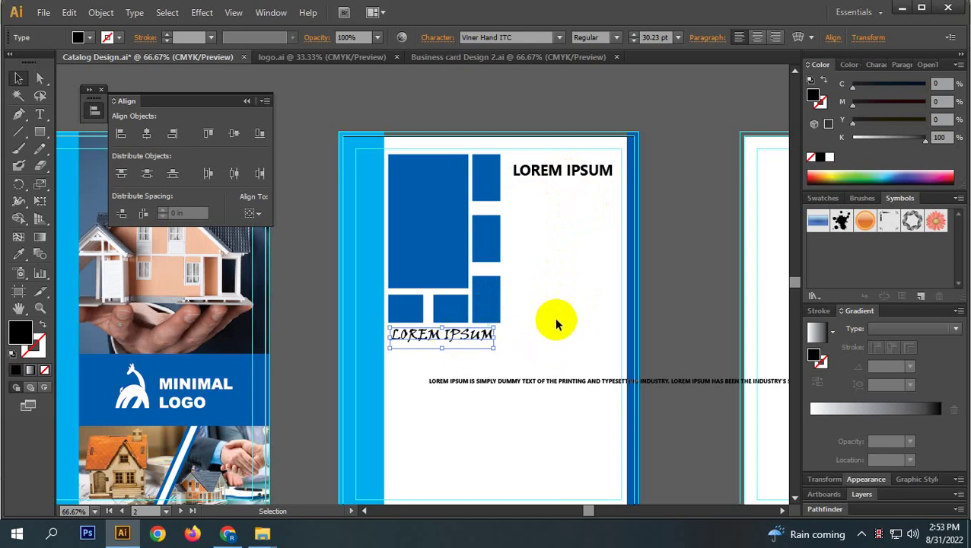
pyautogui.click(573, 292)
# - Copy the bold heading just below itself and shrink the copy to about 16 pt as a left-aligned subheading
pyautogui.scroll(1, 533, 228)
pyautogui.scroll(4, 505, 223)
pyautogui.moveTo(505, 223); pyautogui.dragTo(515, 266)
pyautogui.click(564, 336)
pyautogui.moveTo(689, 260); pyautogui.dragTo(580, 260)
pyautogui.click(567, 310)
pyautogui.click(515, 266)
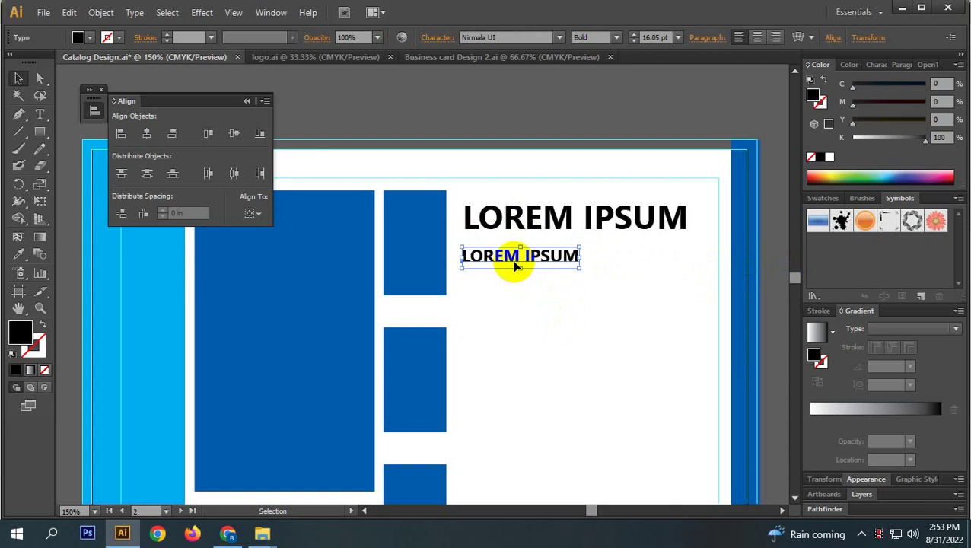
pyautogui.moveTo(515, 262); pyautogui.dragTo(518, 254)
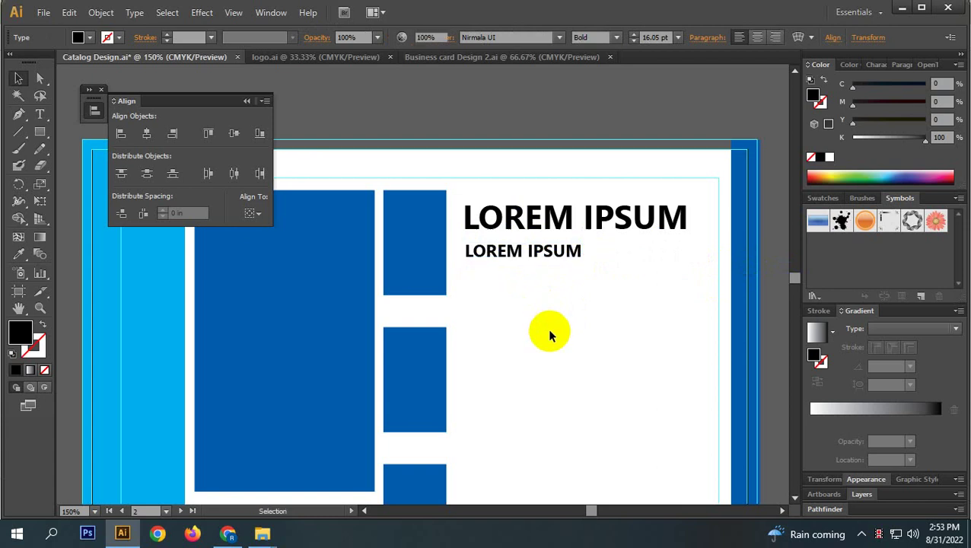
pyautogui.click(550, 332)
# - Move the long lorem ipsum line up under the subheading and line up its left edge with it
pyautogui.scroll(-3, 550, 332)
pyautogui.scroll(-2, 491, 271)
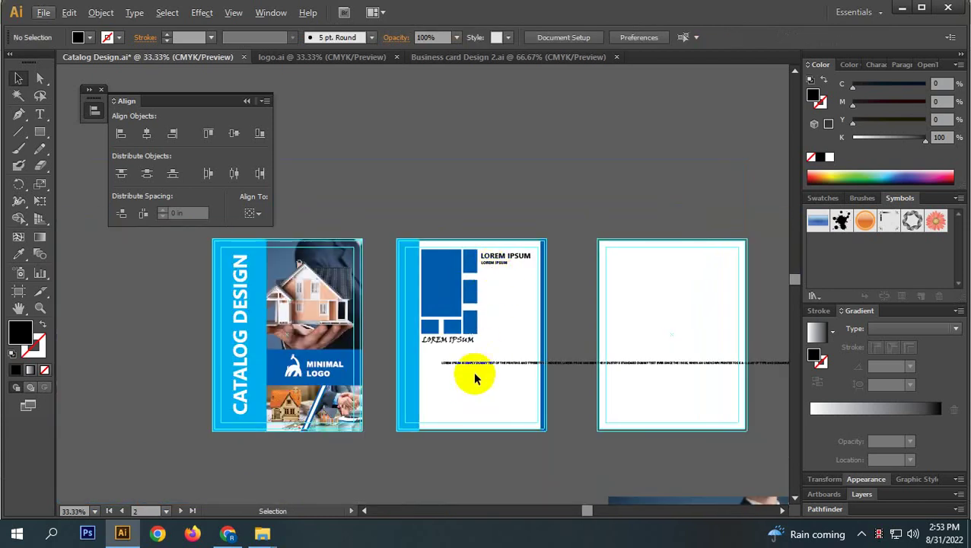
pyautogui.moveTo(476, 355); pyautogui.dragTo(492, 262)
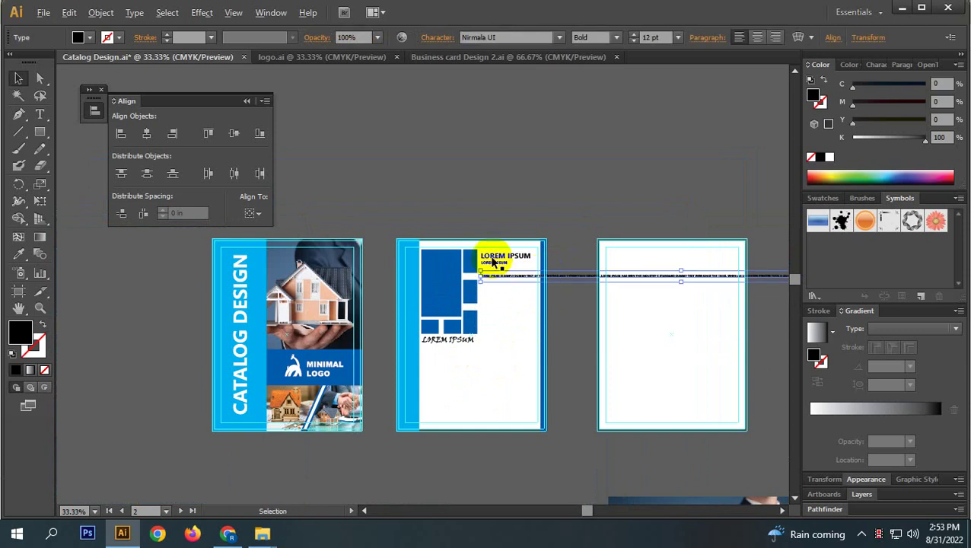
pyautogui.scroll(5, 488, 281)
pyautogui.moveTo(439, 325); pyautogui.dragTo(452, 293)
# - Set the long lorem ipsum line to the Regular weight and turn off All Caps
pyautogui.click(616, 37)
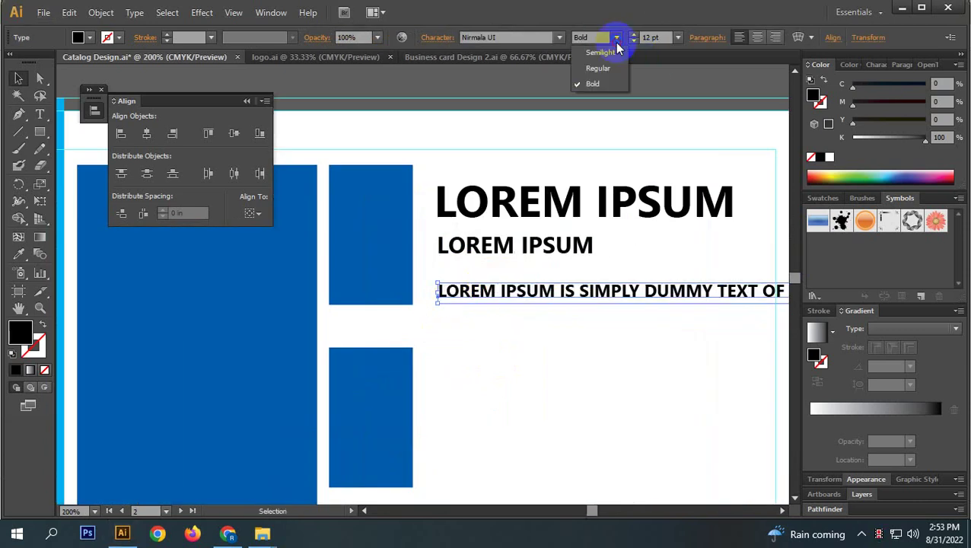
pyautogui.click(609, 66)
pyautogui.click(627, 331)
pyautogui.click(628, 289)
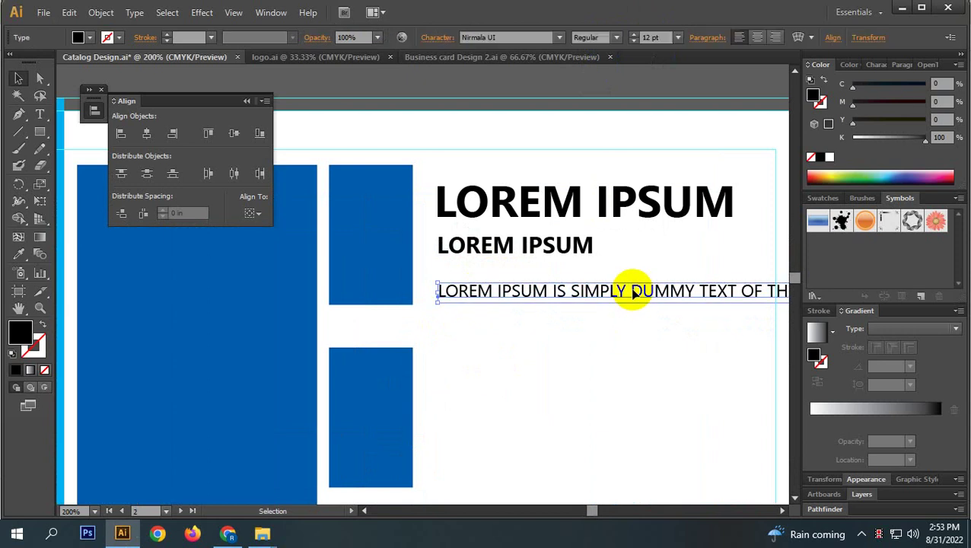
pyautogui.click(430, 37)
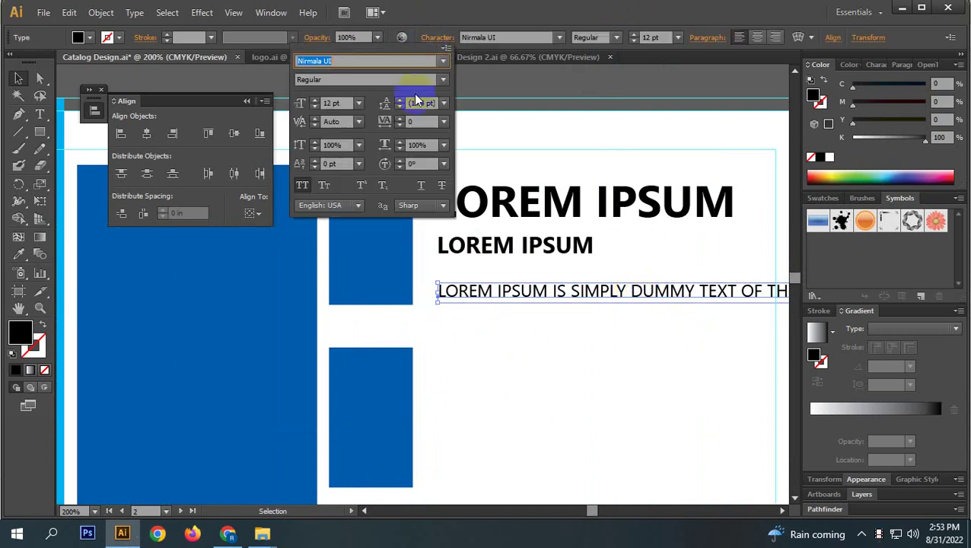
pyautogui.click(301, 188)
# - Nudge the lorem ipsum line slightly up, closer to the subheading
pyautogui.hscroll(3, 618, 373)
pyautogui.moveTo(618, 379); pyautogui.dragTo(535, 366)
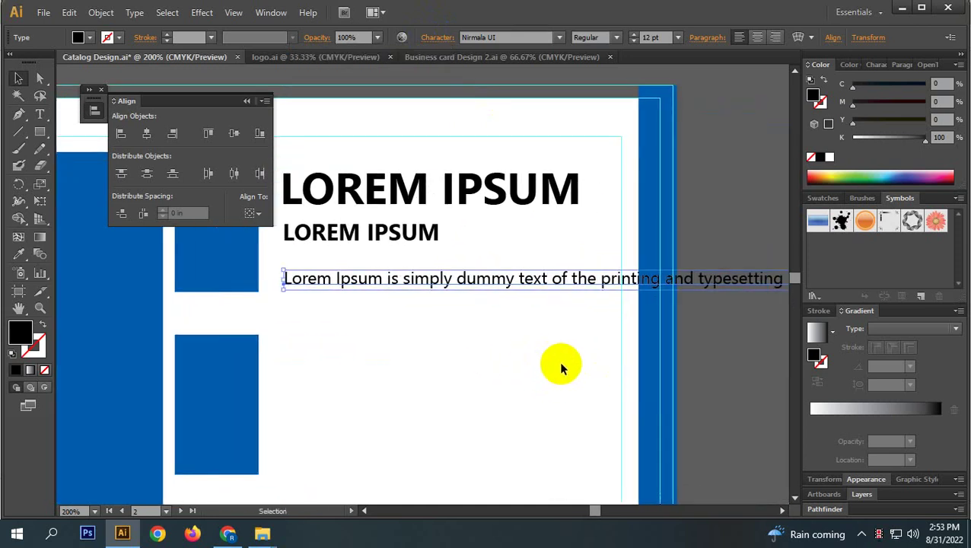
pyautogui.click(483, 335)
pyautogui.moveTo(296, 280); pyautogui.dragTo(296, 274)
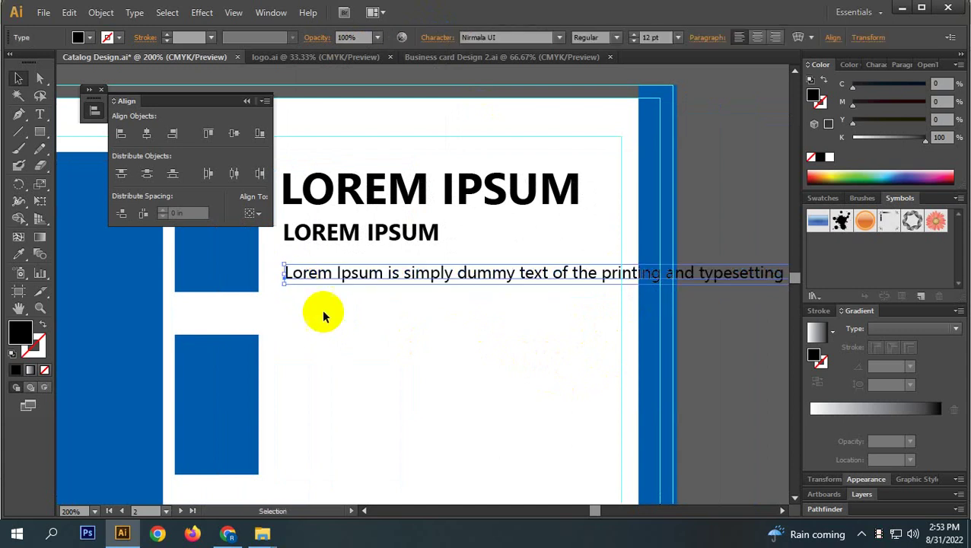
# - Align the left edges of the heading, the subheading and the lorem ipsum line
pyautogui.keyDown('shift'); pyautogui.click(308, 195); pyautogui.keyUp('shift')
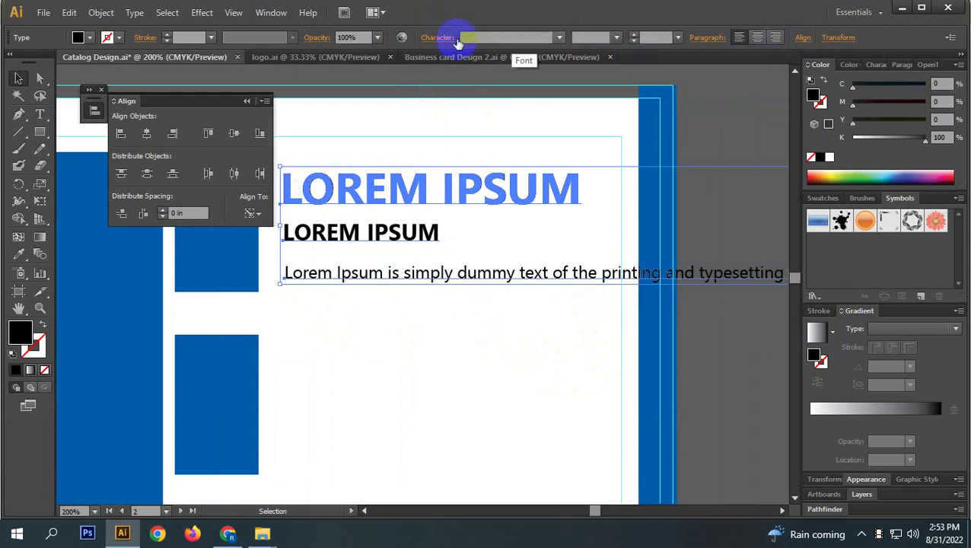
pyautogui.click(317, 305)
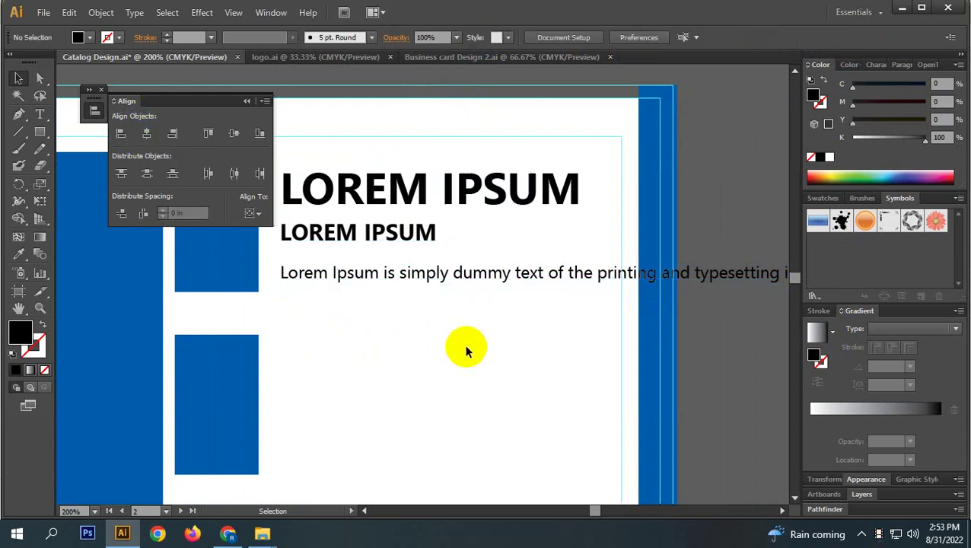
# - Insert a line break in the lorem ipsum line before the word "printing"
pyautogui.moveTo(465, 349); pyautogui.dragTo(487, 292)
pyautogui.hotkey('ctrl', '-')
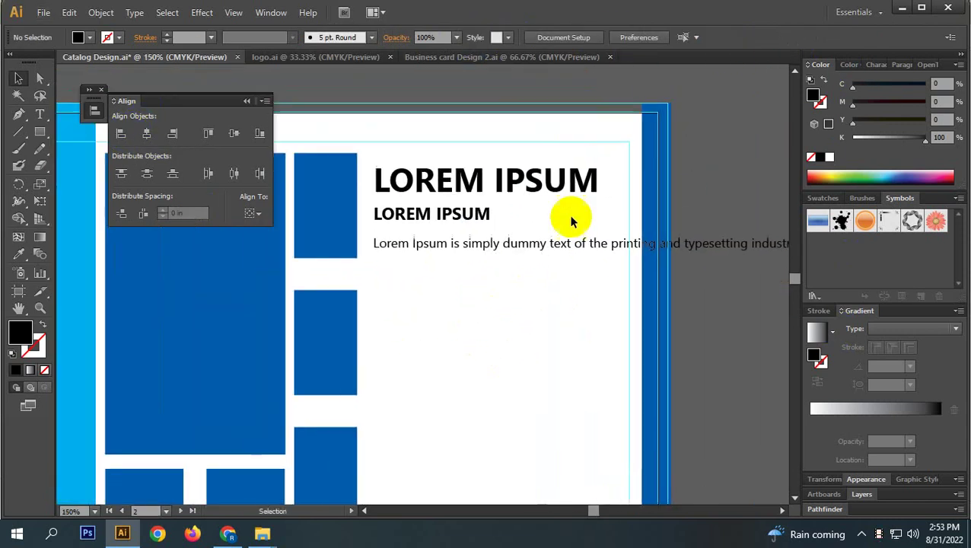
pyautogui.click(618, 245)
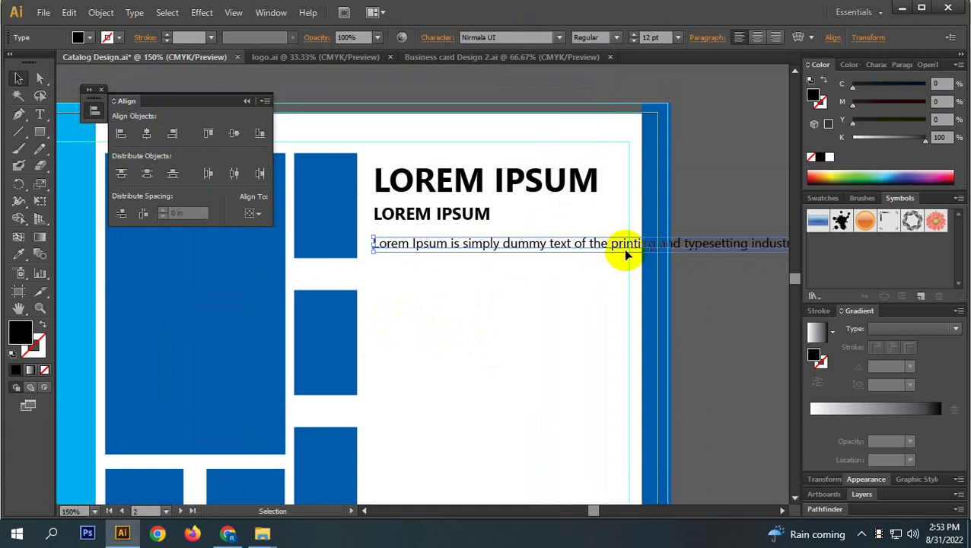
pyautogui.doubleClick(613, 249)
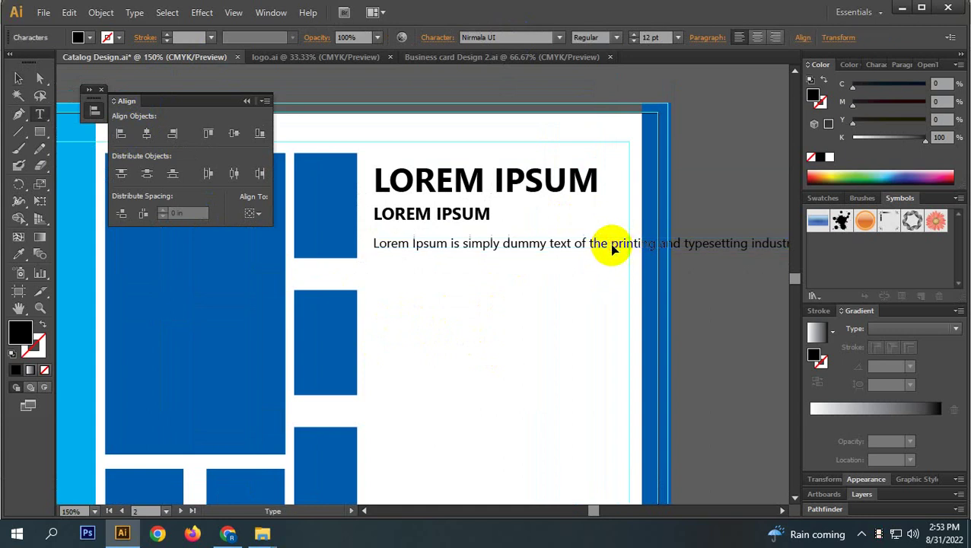
pyautogui.press('Return')
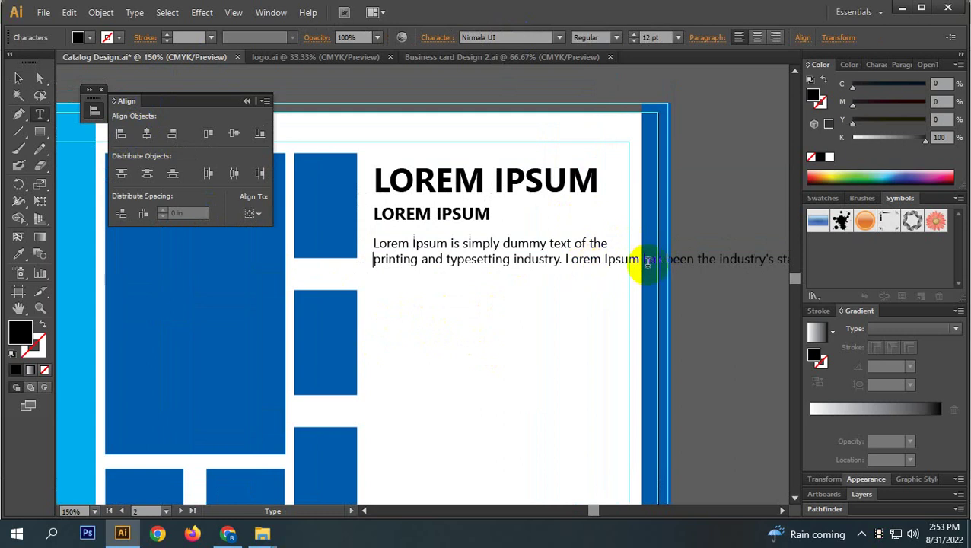
pyautogui.click(605, 260)
pyautogui.press('Return')
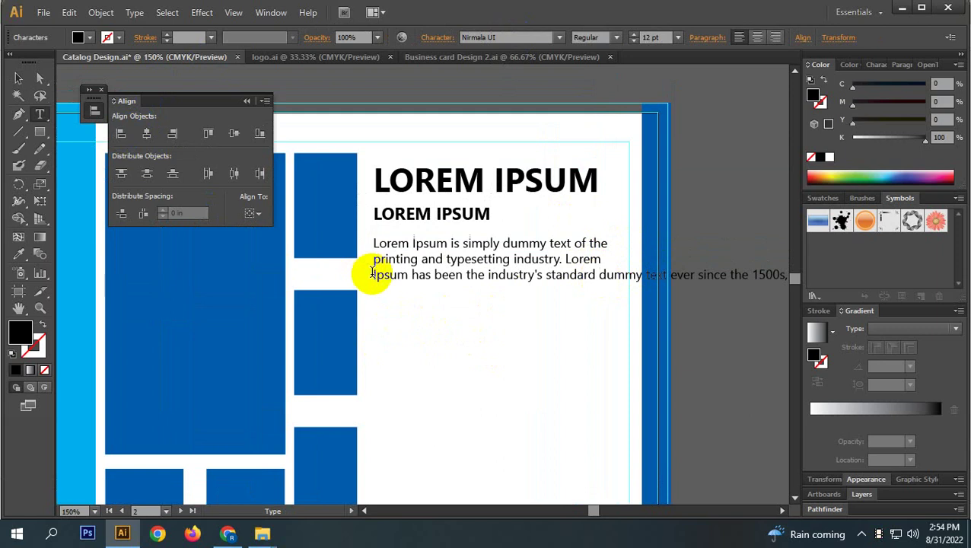
pyautogui.press('BackSpace')
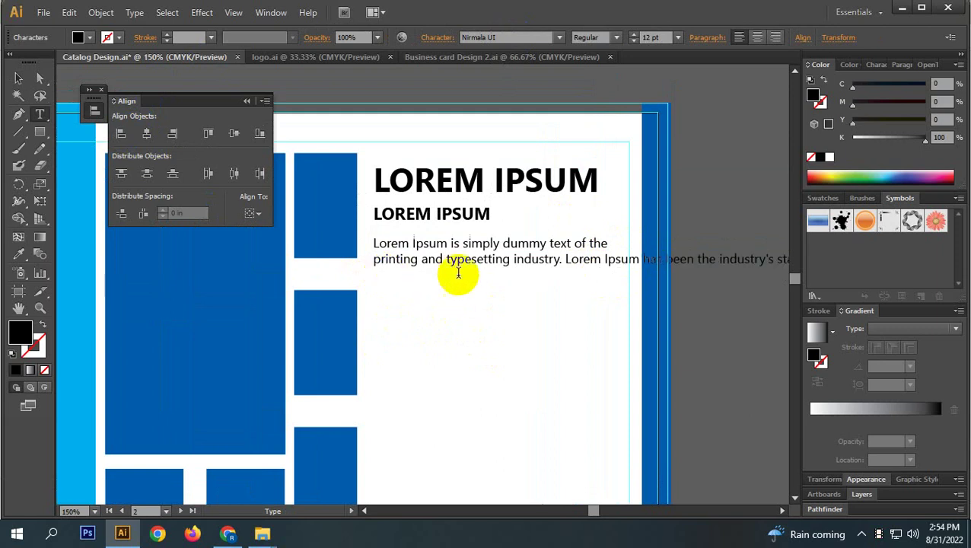
# - Break the remaining lorem ipsum text into lines after "Lorem Ipsum", "dummy text", "printer" and "make", and finish the text editing
pyautogui.click(643, 261)
pyautogui.press('Return')
pyautogui.click(632, 276)
pyautogui.press('Return')
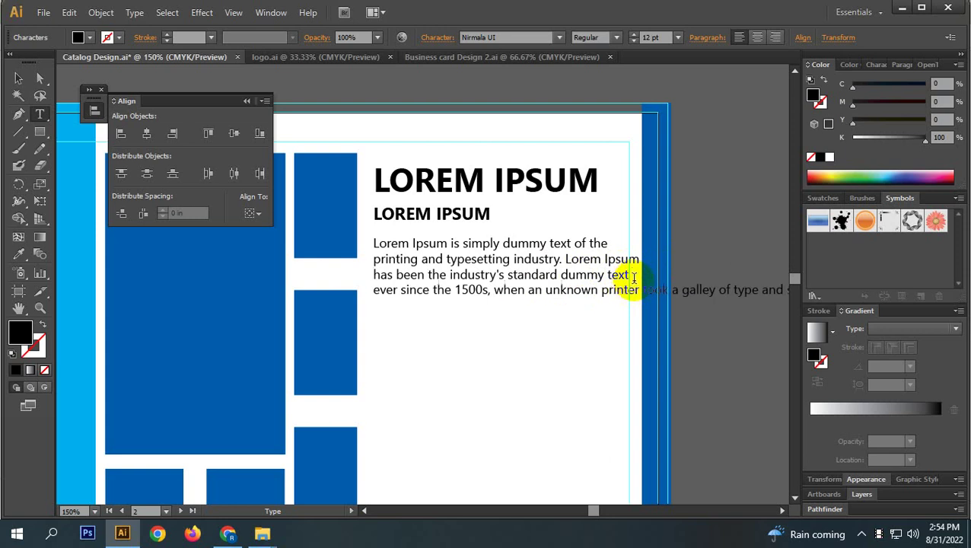
pyautogui.click(635, 293)
pyautogui.press('Return')
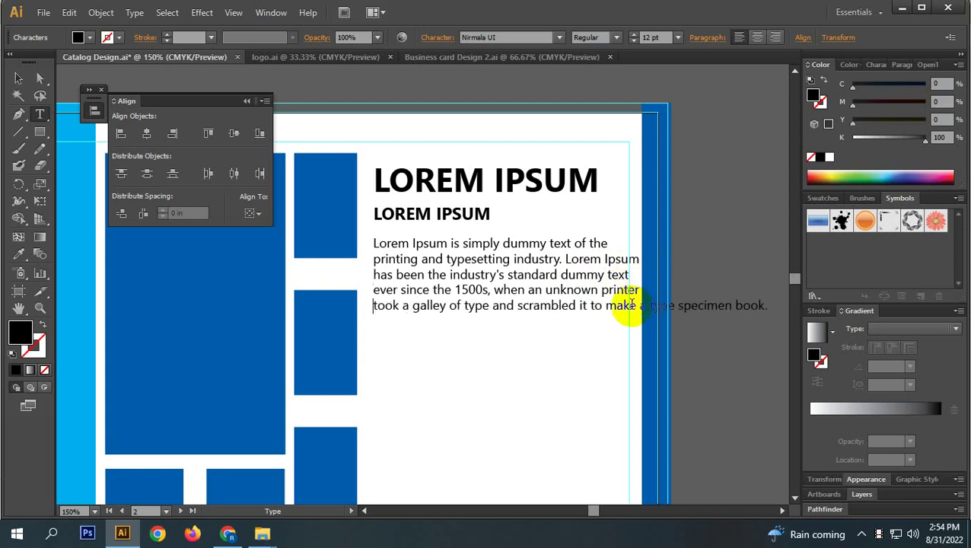
pyautogui.click(639, 305)
pyautogui.press('Return')
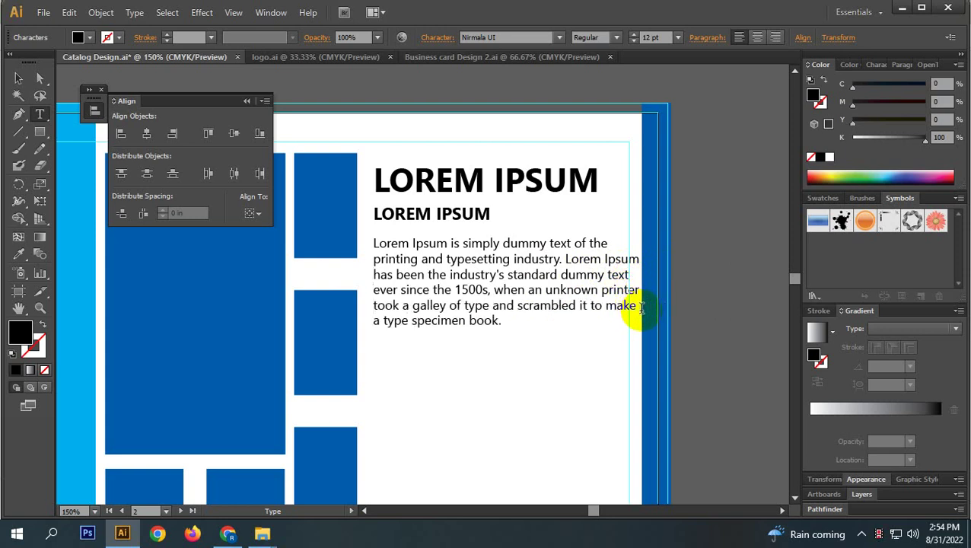
pyautogui.click(19, 79)
pyautogui.click(615, 372)
pyautogui.hscroll(-1, 601, 358)
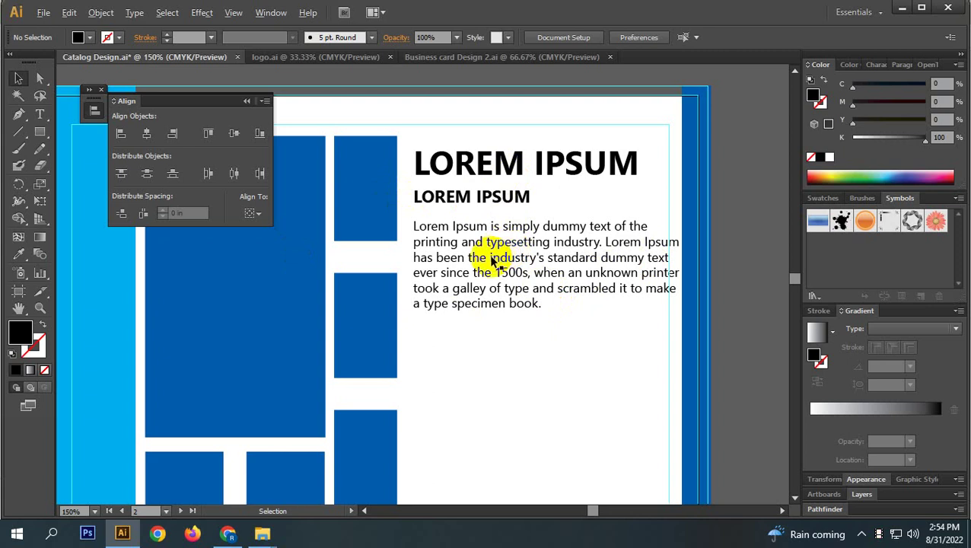
pyautogui.scroll(-2, 479, 254)
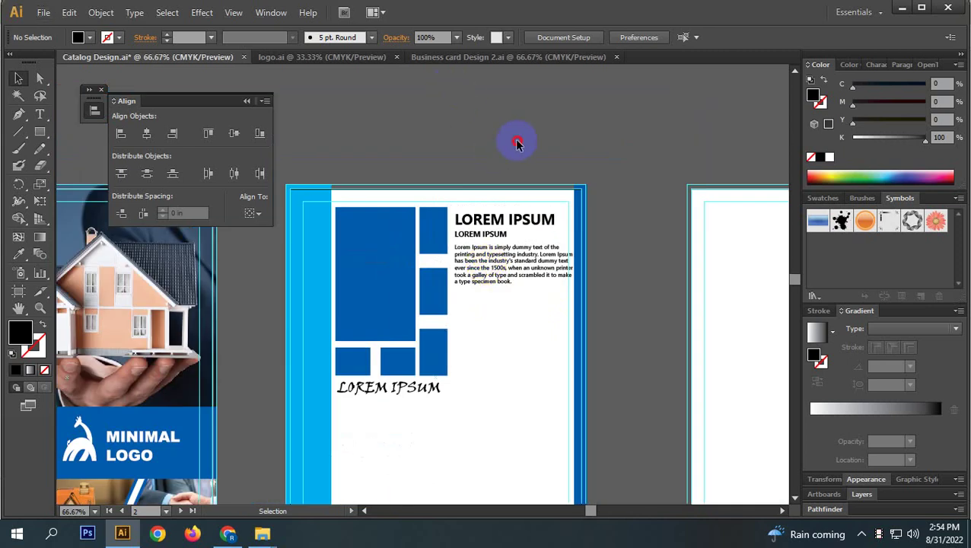
pyautogui.click(41, 114)
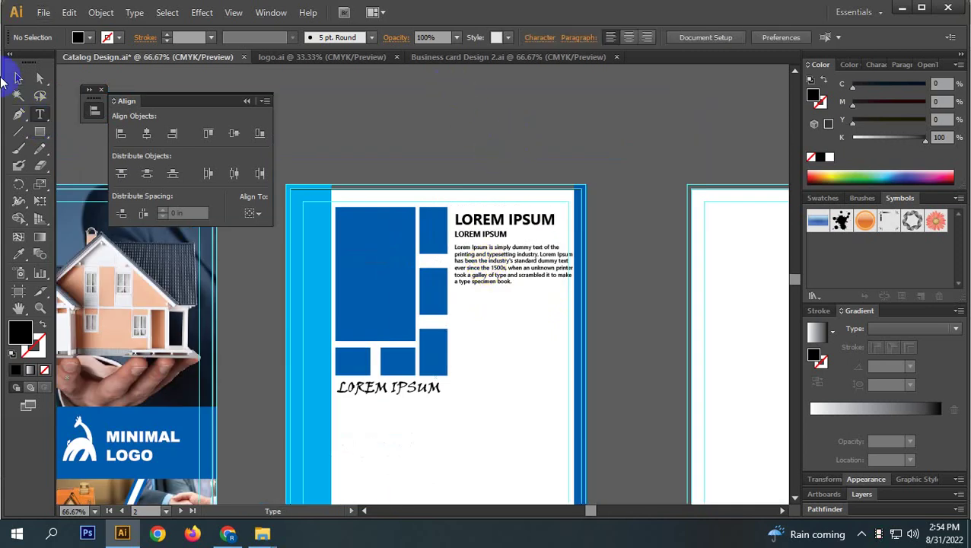
pyautogui.click(17, 78)
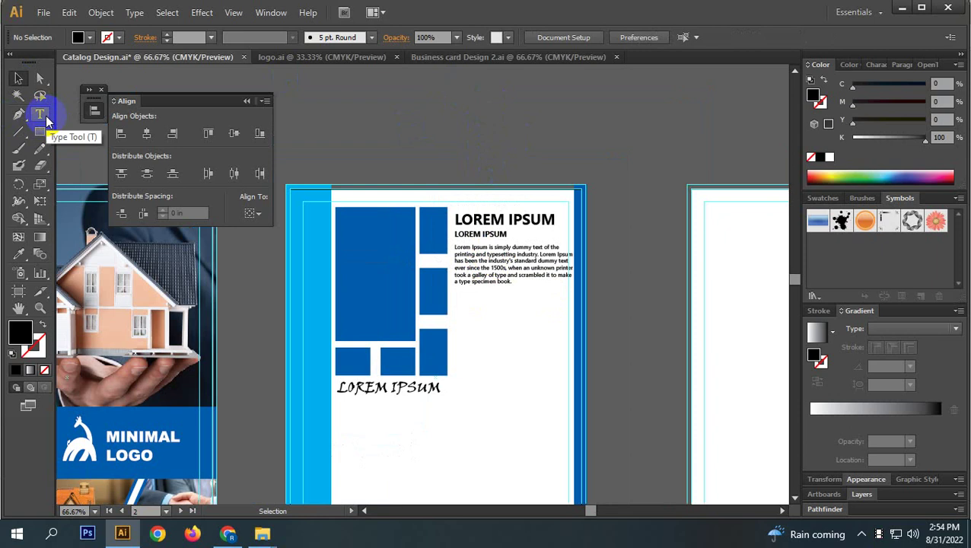
pyautogui.click(531, 136)
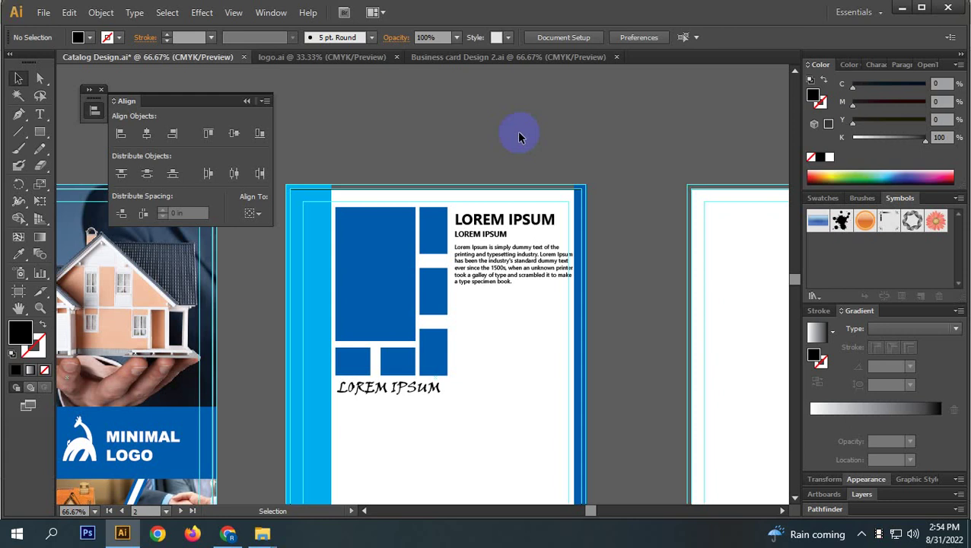
# - Try to justify the first line of the lorem ipsum text with the last line aligned center
pyautogui.scroll(2, 526, 270)
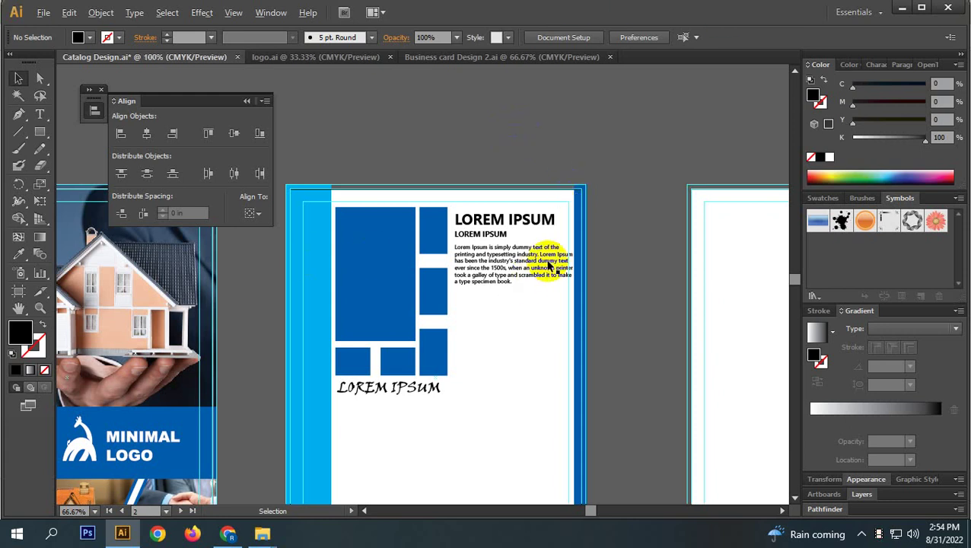
pyautogui.click(518, 270)
pyautogui.scroll(1, 581, 229)
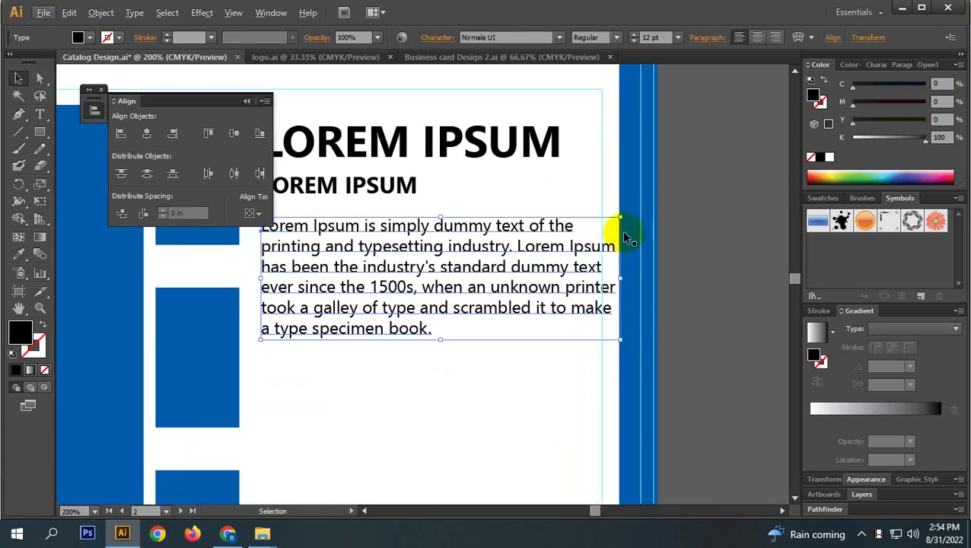
pyautogui.doubleClick(519, 247)
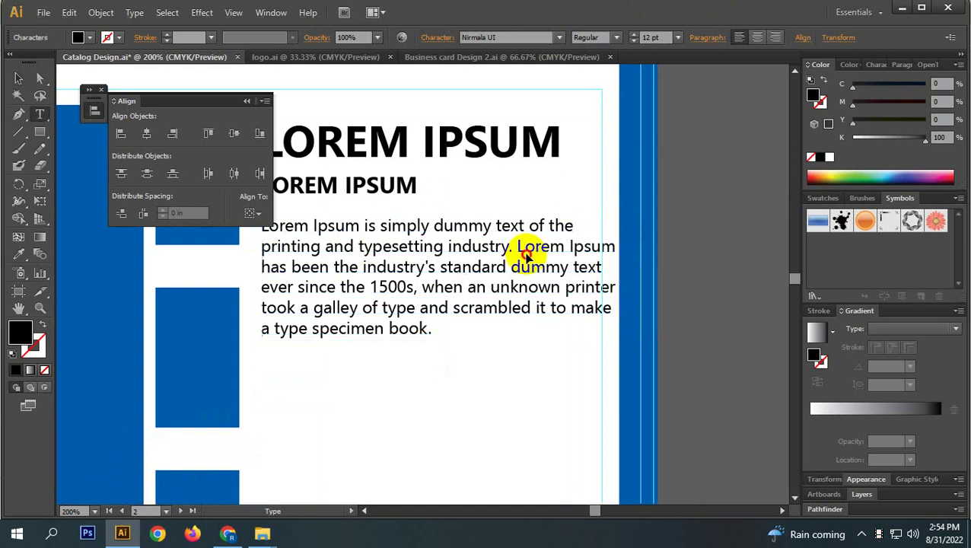
pyautogui.moveTo(526, 247); pyautogui.dragTo(264, 251)
pyautogui.click(264, 248)
pyautogui.scroll(1, 365, 297)
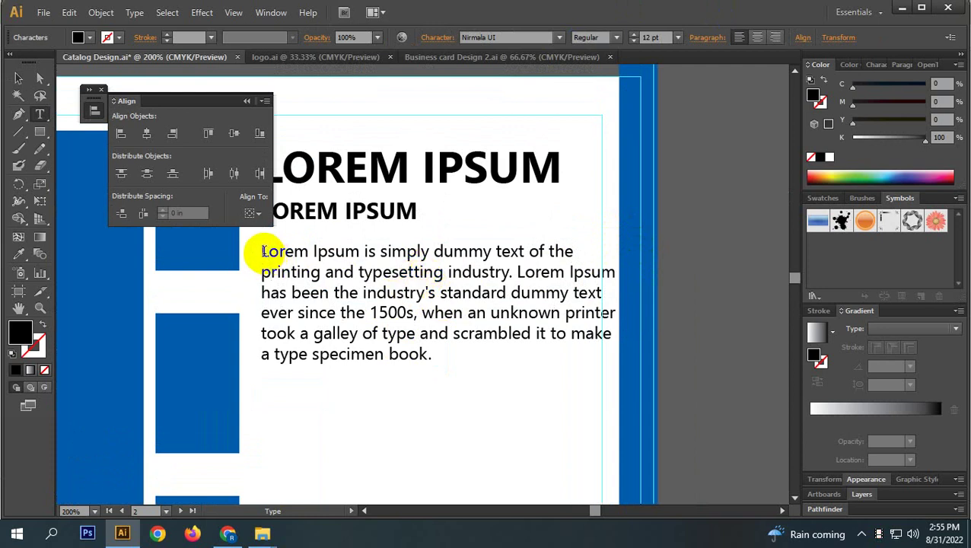
pyautogui.moveTo(262, 252); pyautogui.dragTo(582, 260)
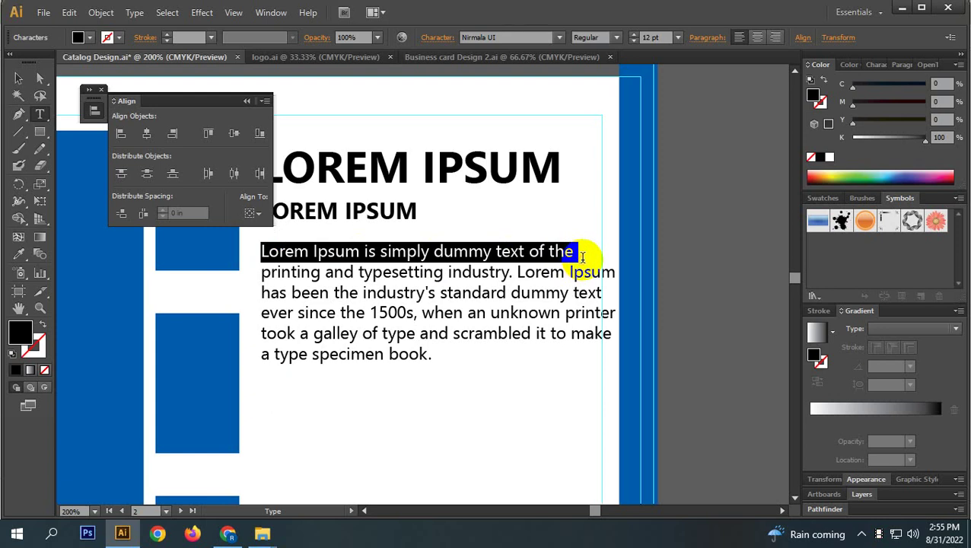
pyautogui.click(691, 38)
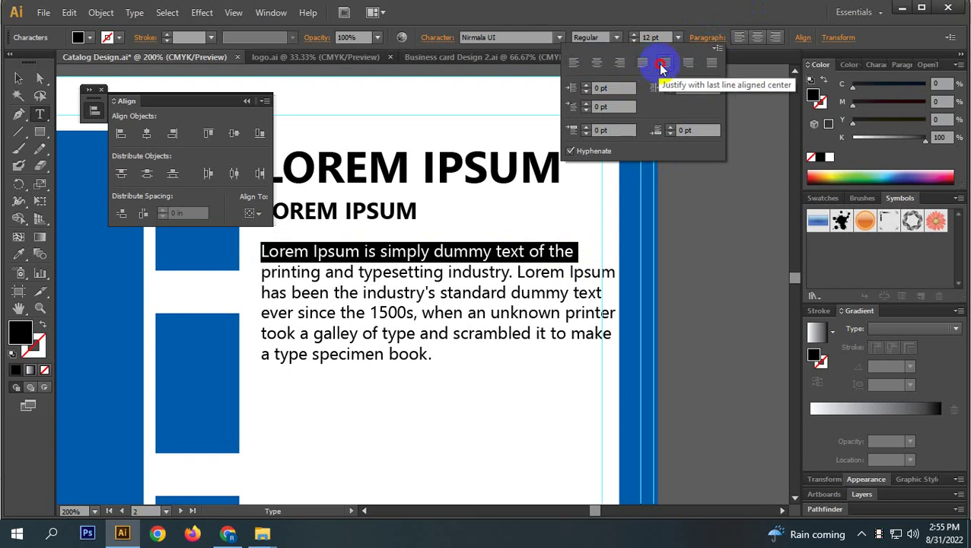
pyautogui.click(664, 64)
pyautogui.click(255, 256)
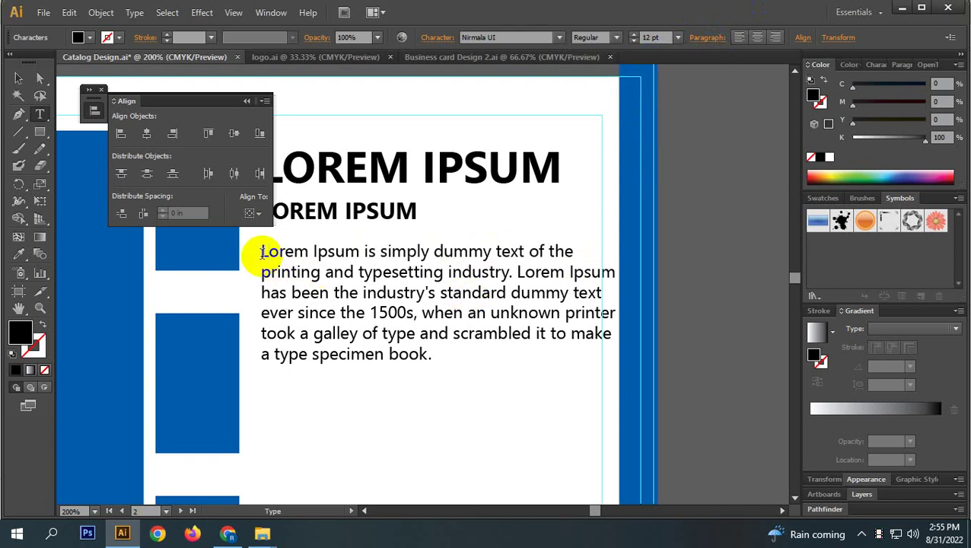
# - Justify the whole lorem ipsum text block with the last line aligned right
pyautogui.moveTo(256, 255); pyautogui.dragTo(447, 373)
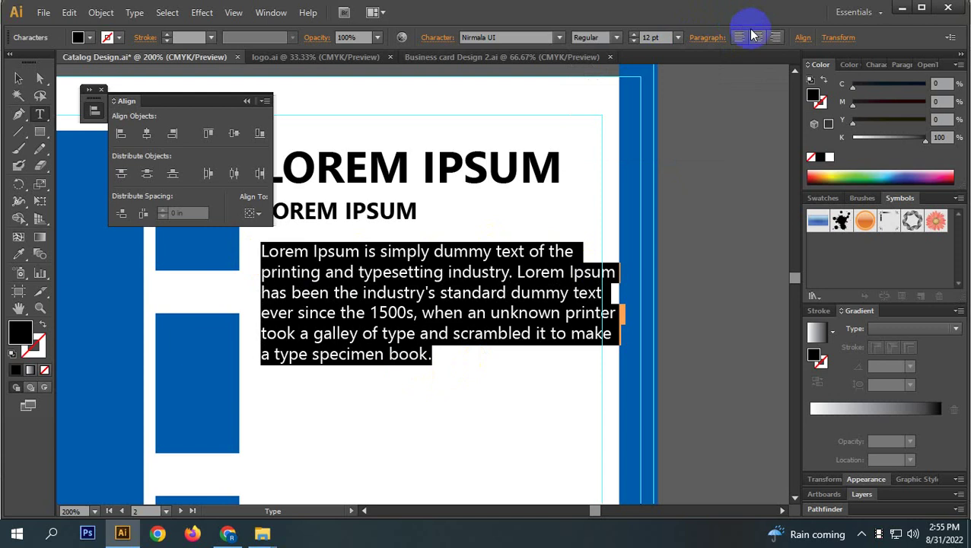
pyautogui.click(705, 42)
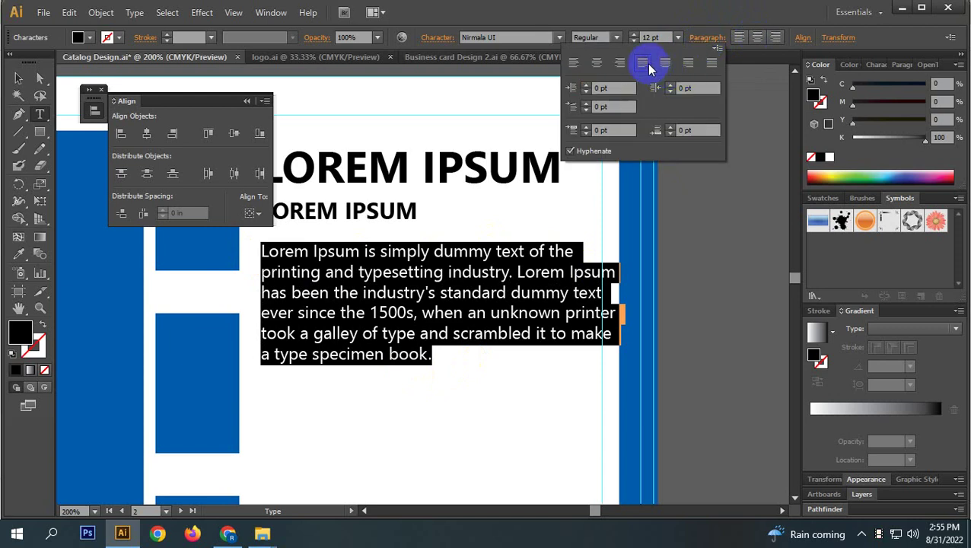
pyautogui.click(689, 63)
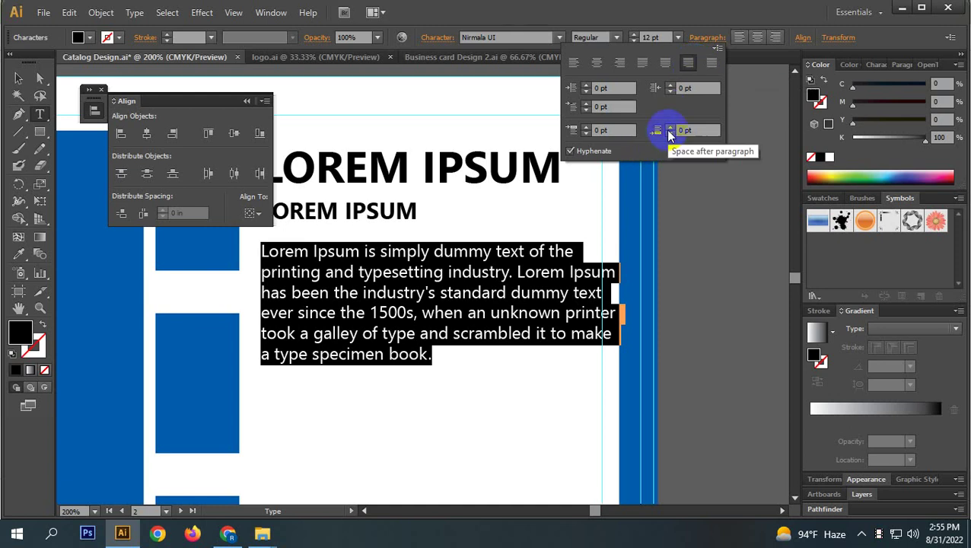
# - Try positive and negative left indents down to -4 pt on the lorem ipsum text and return the indent to 0 pt
pyautogui.click(587, 85)
pyautogui.click(587, 85)
pyautogui.click(587, 85)
pyautogui.click(587, 85)
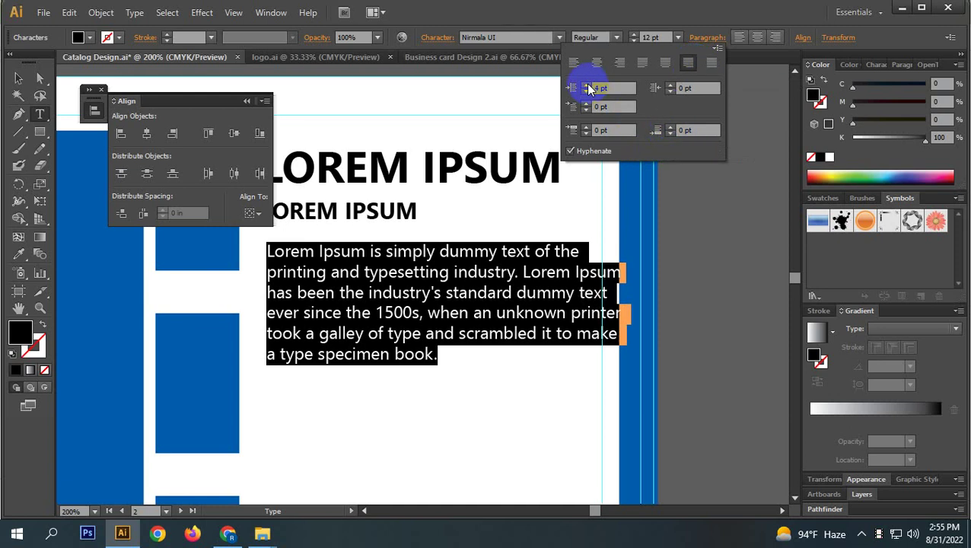
pyautogui.click(587, 85)
pyautogui.click(587, 85)
pyautogui.click(587, 91)
pyautogui.click(587, 92)
pyautogui.click(587, 91)
pyautogui.click(587, 92)
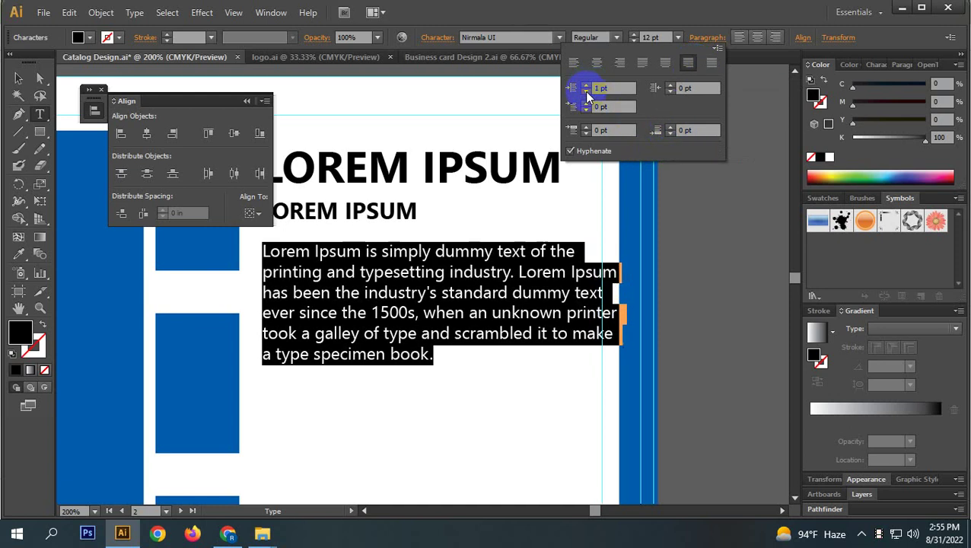
pyautogui.click(586, 91)
pyautogui.click(587, 91)
pyautogui.click(587, 91)
pyautogui.click(586, 91)
pyautogui.click(587, 91)
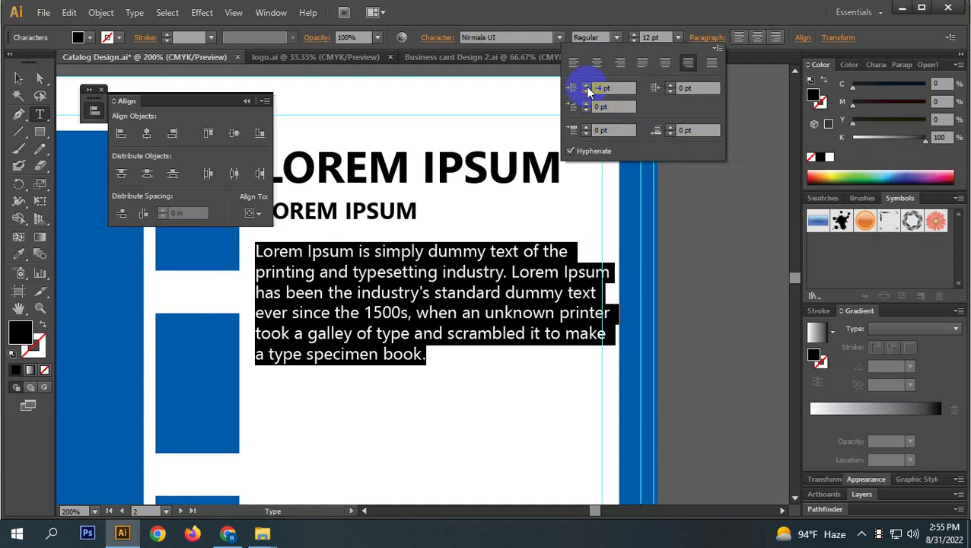
pyautogui.click(585, 85)
pyautogui.click(585, 85)
pyautogui.click(586, 86)
pyautogui.click(586, 85)
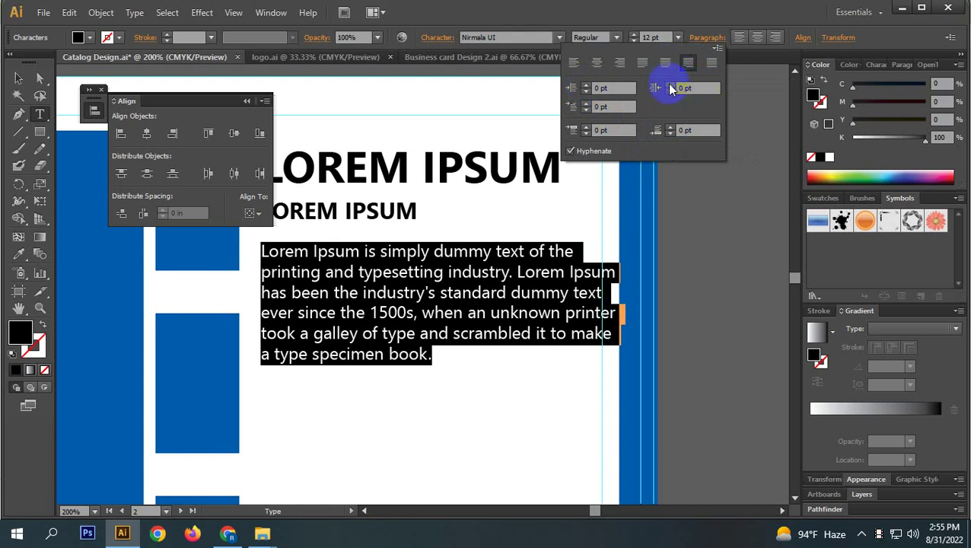
# - Set the space before paragraph of the lorem ipsum text to -1 pt
pyautogui.click(586, 127)
pyautogui.click(586, 127)
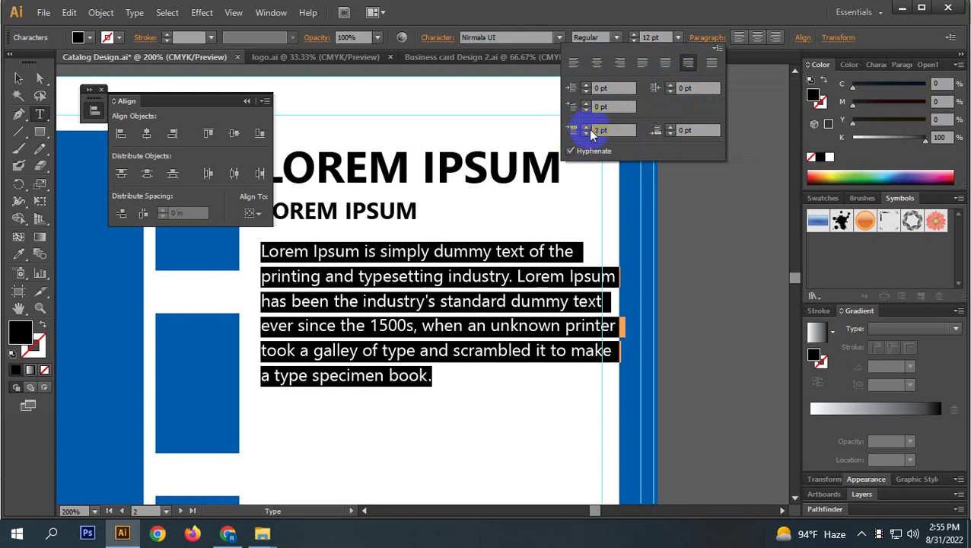
pyautogui.click(586, 134)
pyautogui.click(586, 134)
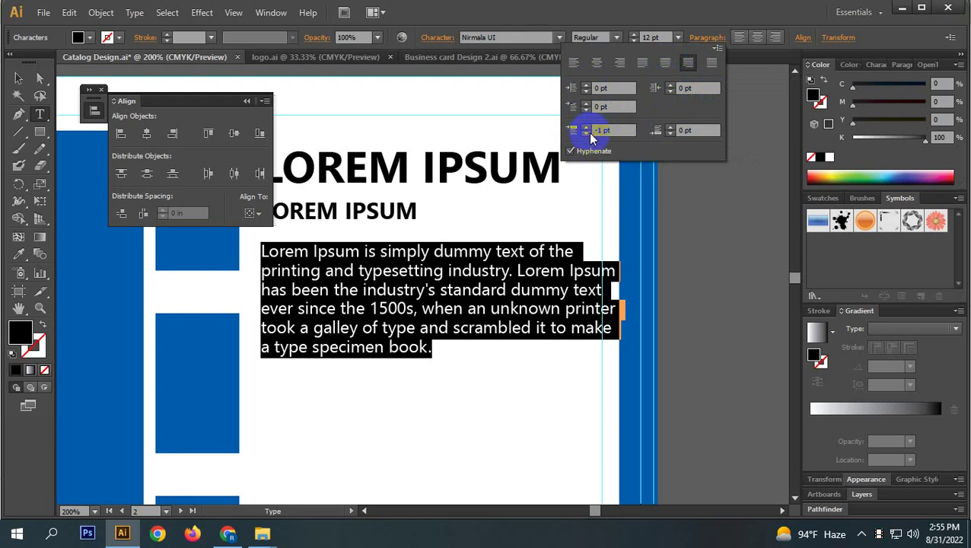
pyautogui.click(437, 258)
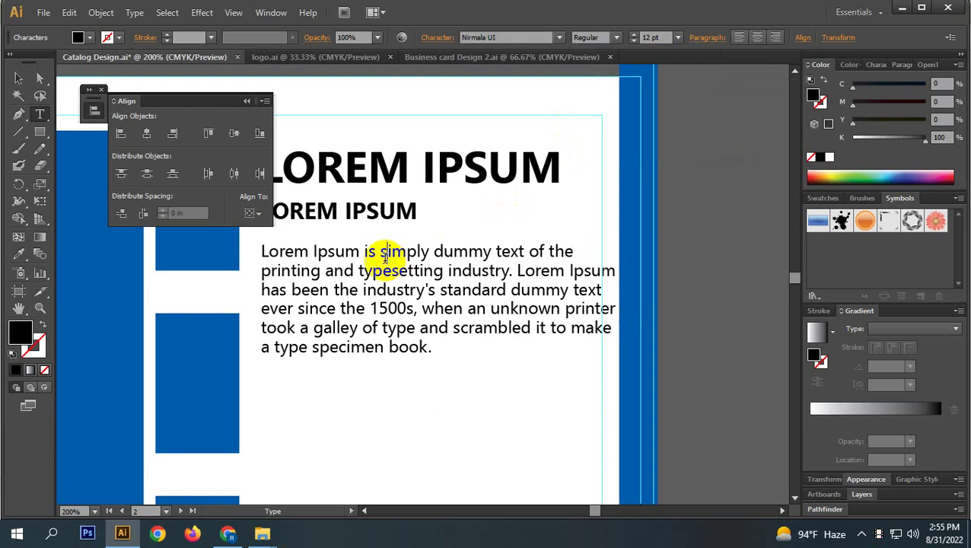
# - Set the tracking of the lorem ipsum paragraph's first line to 45 so it reaches the margin guide
pyautogui.moveTo(263, 253); pyautogui.dragTo(574, 251)
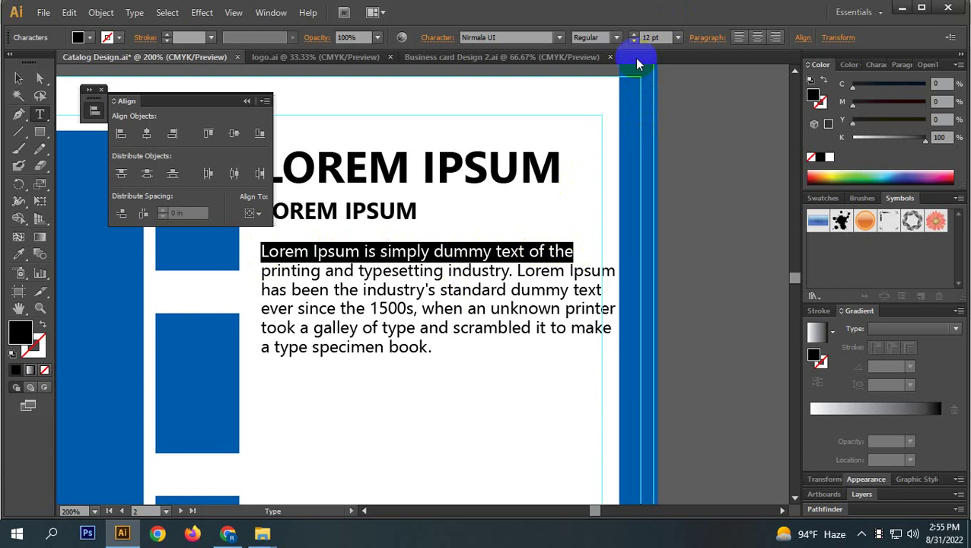
pyautogui.click(706, 37)
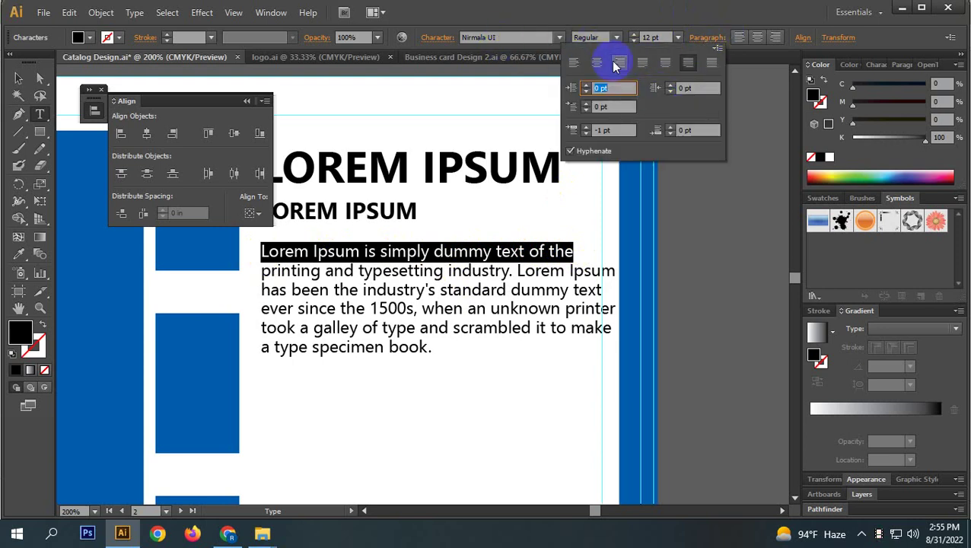
pyautogui.click(440, 43)
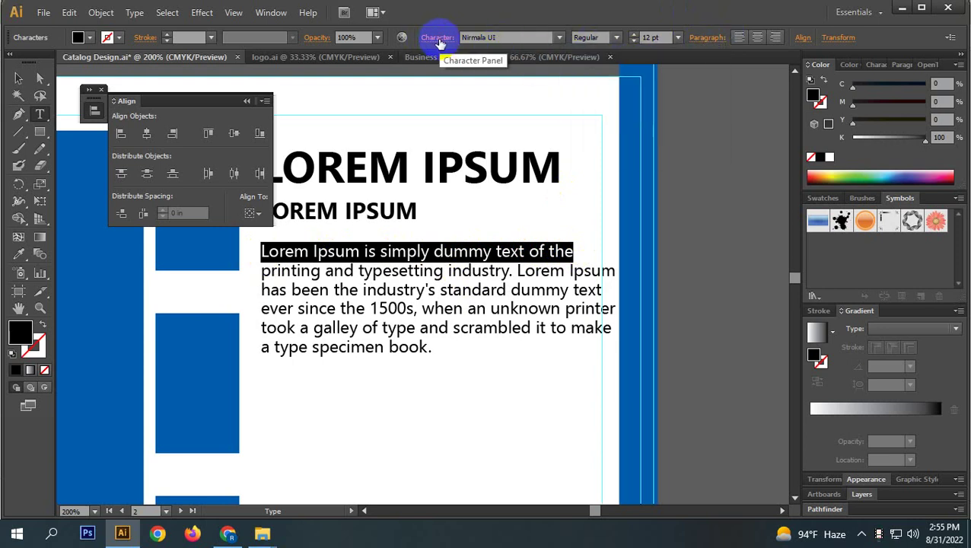
pyautogui.scroll(1, 465, 457)
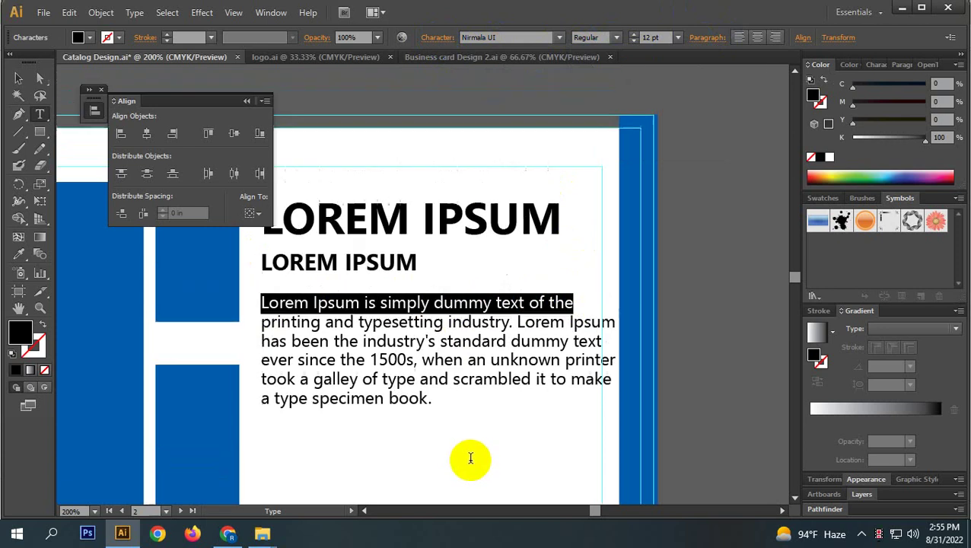
pyautogui.click(441, 37)
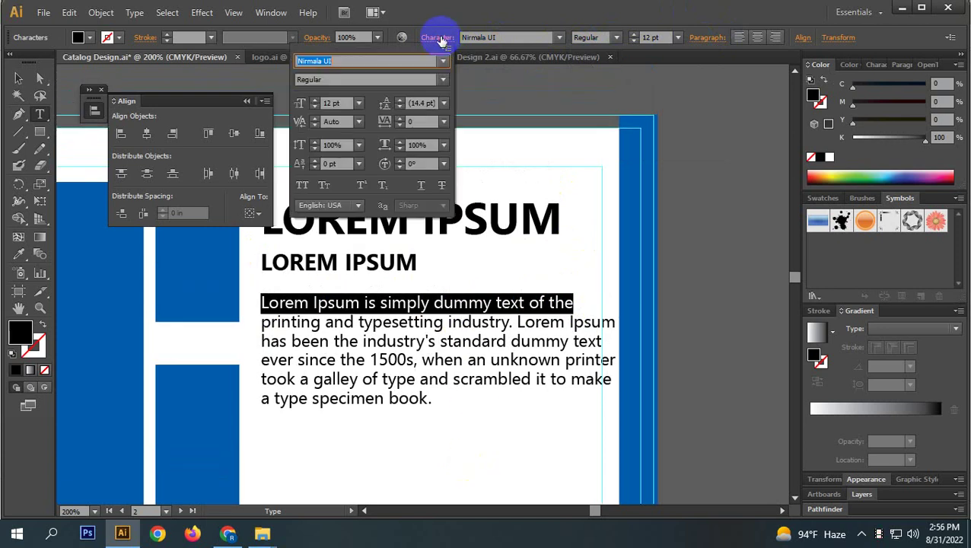
pyautogui.click(420, 121)
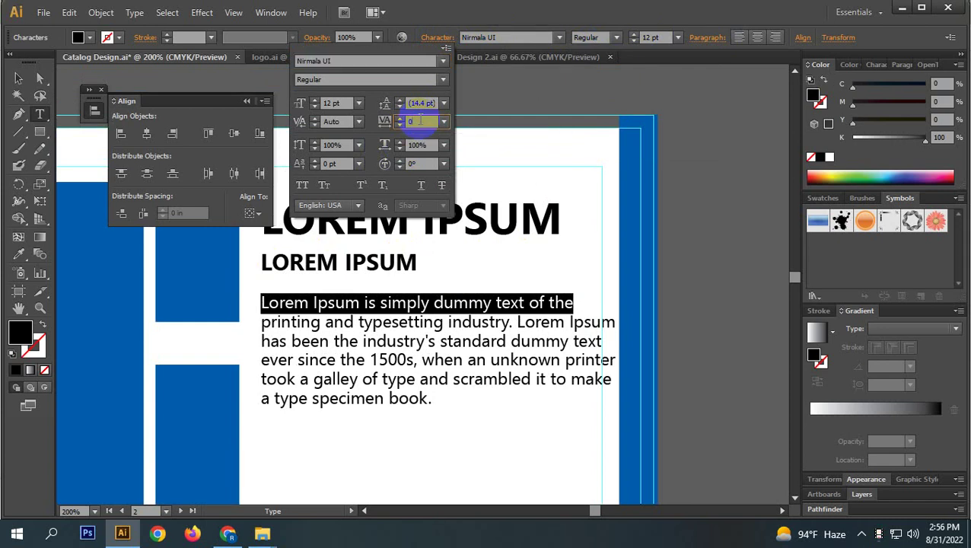
pyautogui.press('Up')
pyautogui.press('Up')
pyautogui.press('Up')
pyautogui.press('Up')
pyautogui.press('Up')
pyautogui.press('Up')
pyautogui.press('Up')
pyautogui.press('Up')
pyautogui.press('Up')
pyautogui.press('Up')
pyautogui.press('Up')
pyautogui.press('Up')
pyautogui.press('Up')
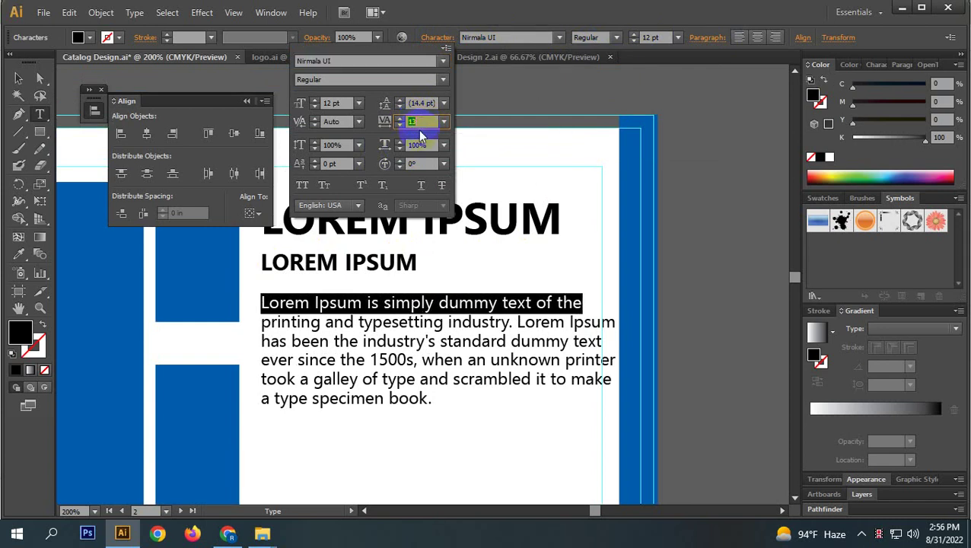
pyautogui.press('Up')
pyautogui.press('Up')
pyautogui.press('Up')
pyautogui.press('Up')
pyautogui.press('Up')
pyautogui.press('Up')
pyautogui.press('Up')
pyautogui.press('Up')
pyautogui.press('Up')
pyautogui.press('Up')
pyautogui.press('Up')
pyautogui.press('Up')
pyautogui.press('Up')
pyautogui.press('Up')
pyautogui.press('Up')
pyautogui.press('Up')
pyautogui.press('Up')
pyautogui.press('Up')
pyautogui.press('Up')
pyautogui.press('Up')
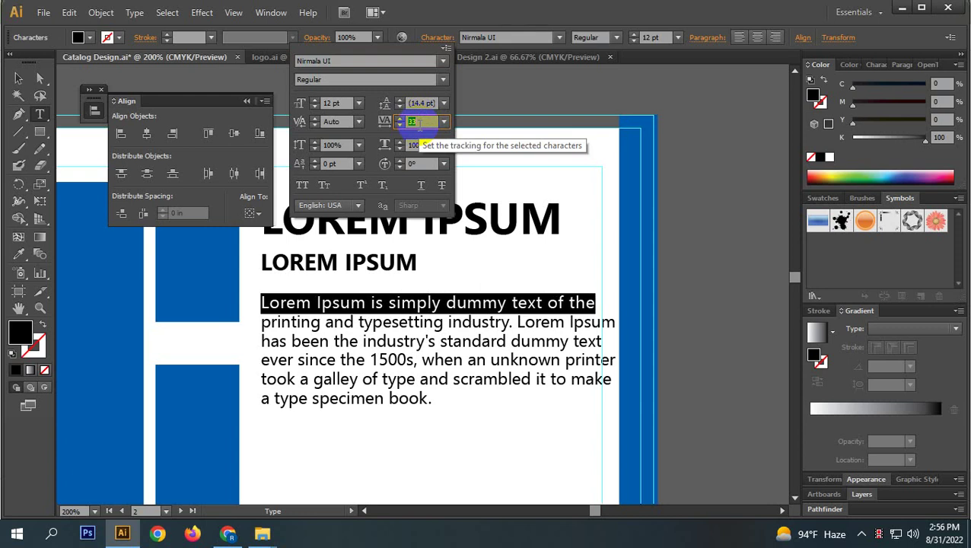
pyautogui.press('Up')
pyautogui.press('Up')
pyautogui.press('Up')
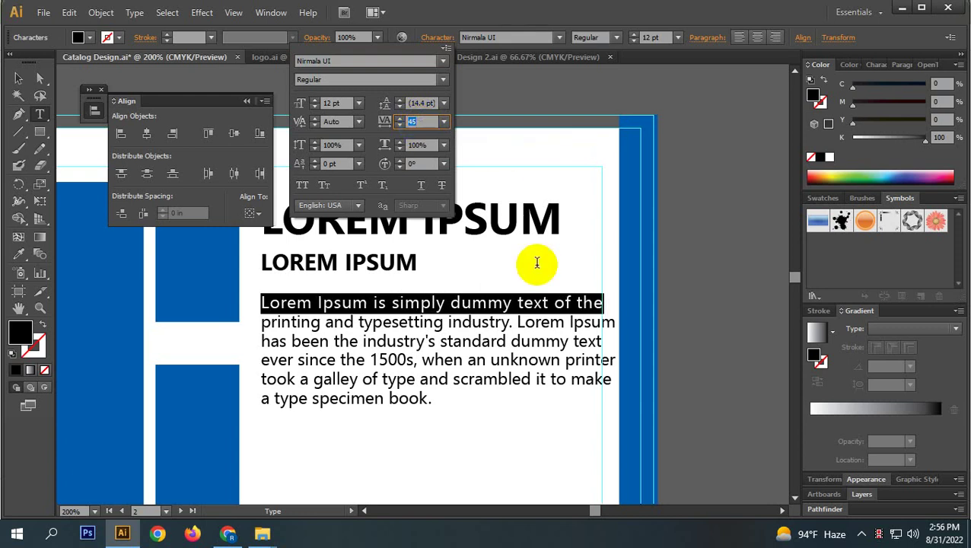
pyautogui.click(524, 312)
pyautogui.click(520, 325)
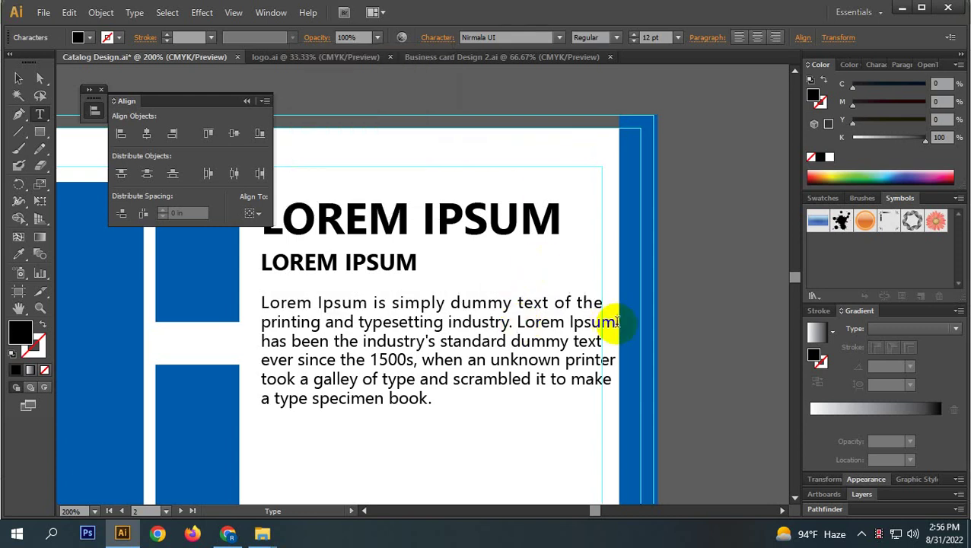
# - Tighten the tracking of the paragraph's second line to about -15 so it ends at the margin guide
pyautogui.moveTo(517, 322); pyautogui.dragTo(614, 320)
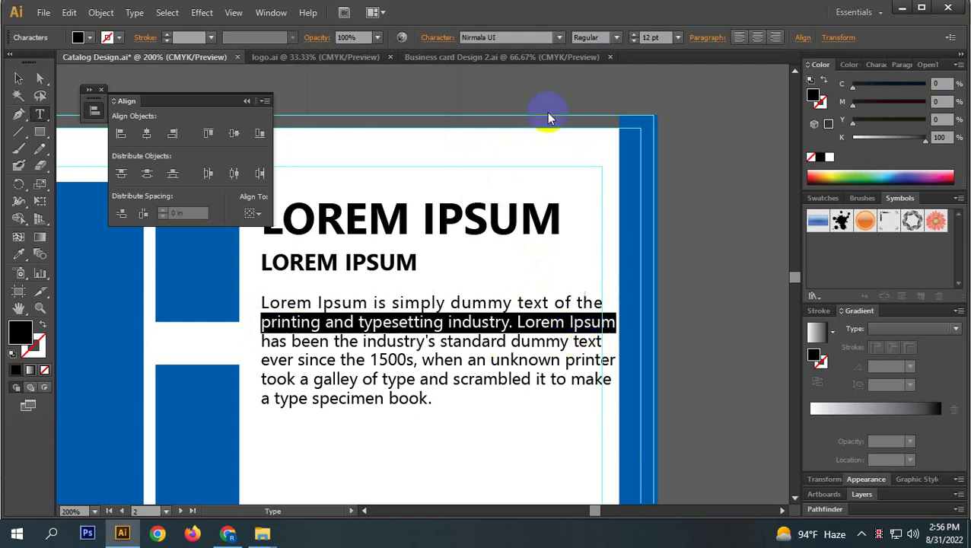
pyautogui.click(436, 38)
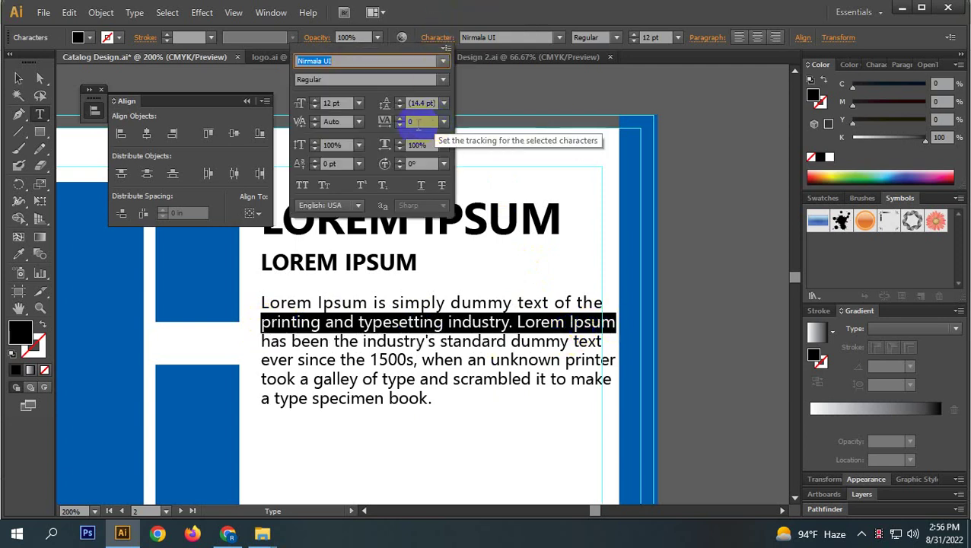
pyautogui.click(412, 123)
pyautogui.press('Down')
pyautogui.press('Down')
pyautogui.press('Down')
pyautogui.press('Down')
pyautogui.press('Down')
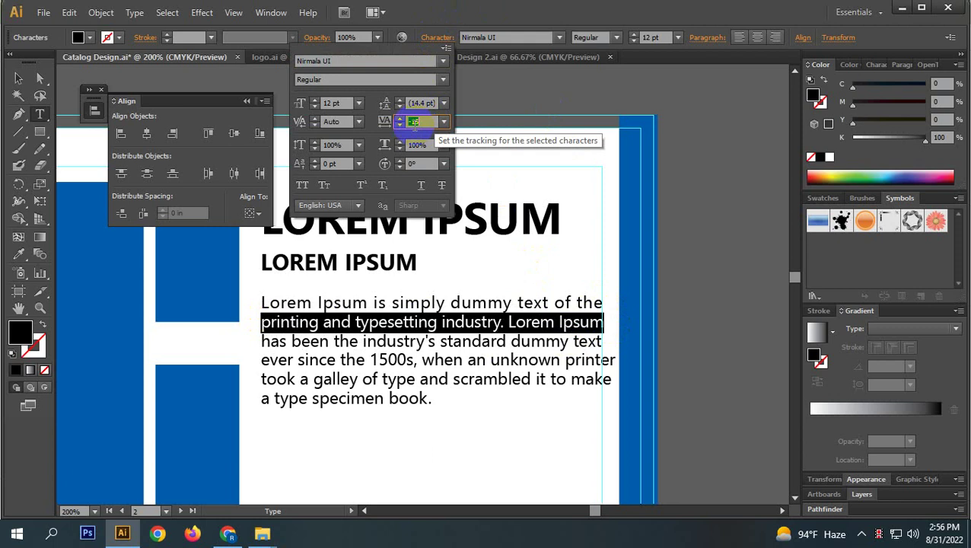
pyautogui.click(573, 354)
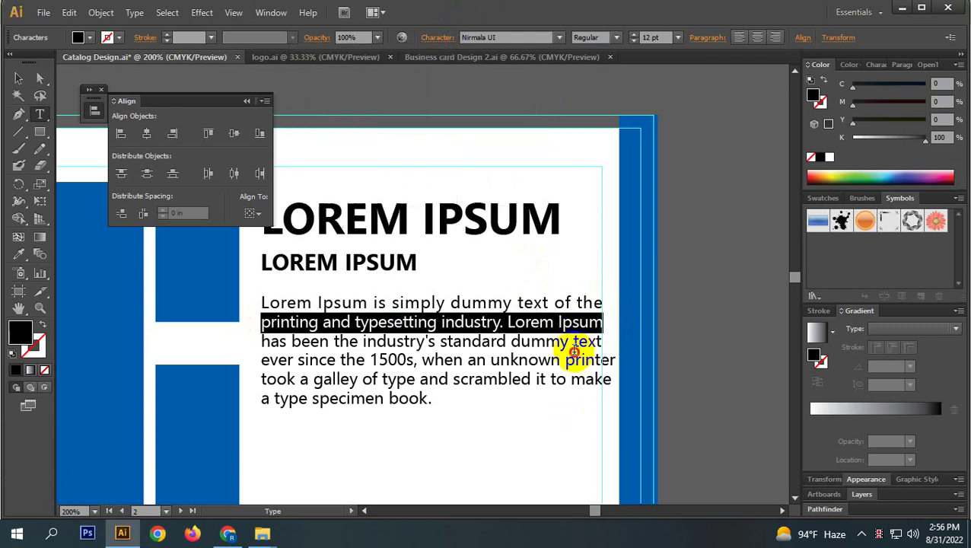
pyautogui.click(605, 341)
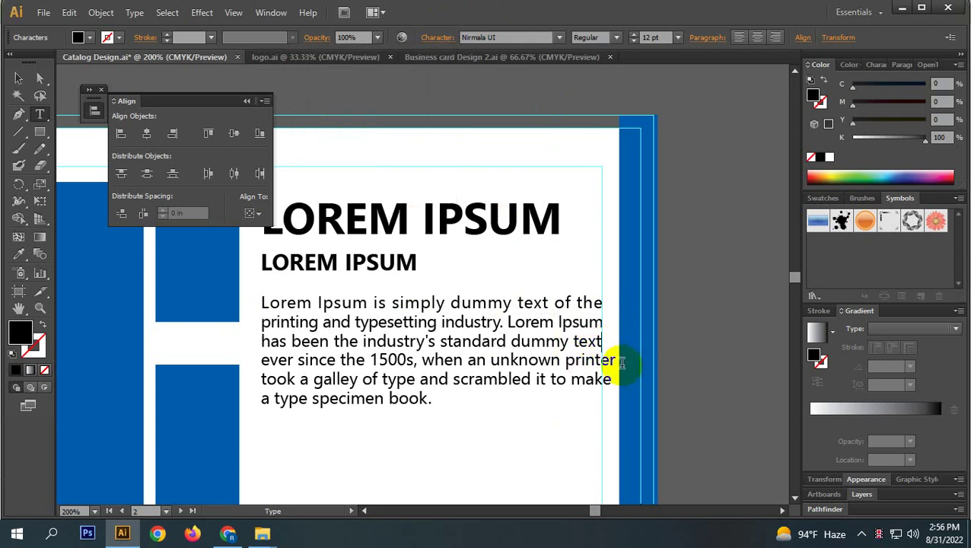
# - Set the tracking of the paragraph's fourth line, "ever since the 1500s, when an unknown printer", to -18
pyautogui.moveTo(618, 363); pyautogui.dragTo(259, 360)
pyautogui.click(440, 37)
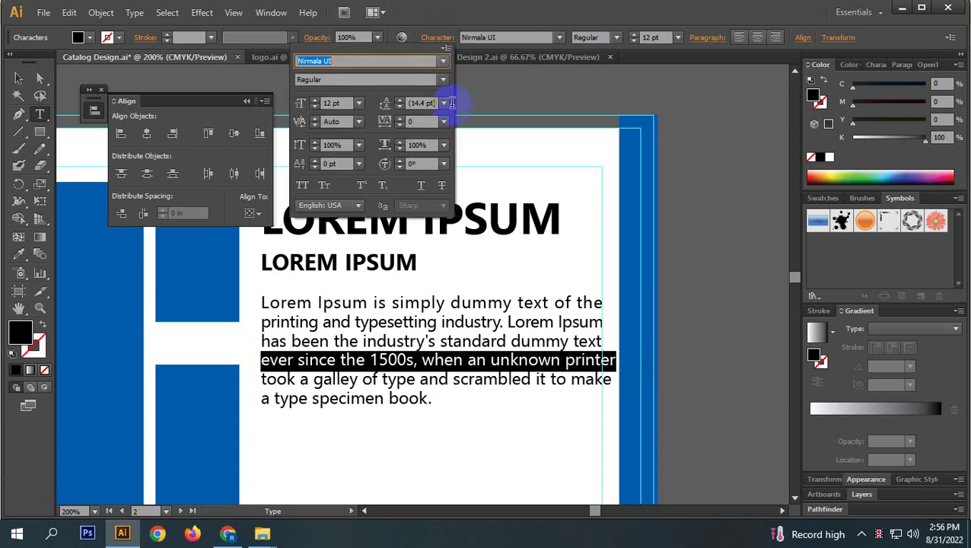
pyautogui.click(423, 120)
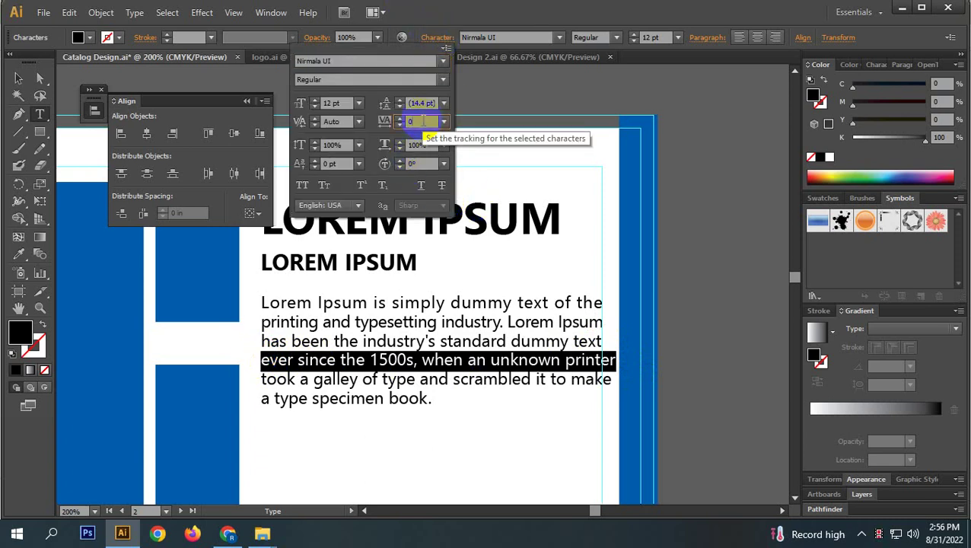
pyautogui.press('Down')
pyautogui.press('Down')
pyautogui.press('Down')
pyautogui.press('Down')
pyautogui.press('Down')
pyautogui.press('Down')
pyautogui.press('Down')
pyautogui.press('Down')
pyautogui.press('Down')
pyautogui.press('Down')
pyautogui.press('Down')
pyautogui.press('Down')
pyautogui.press('Down')
pyautogui.press('Down')
pyautogui.press('Down')
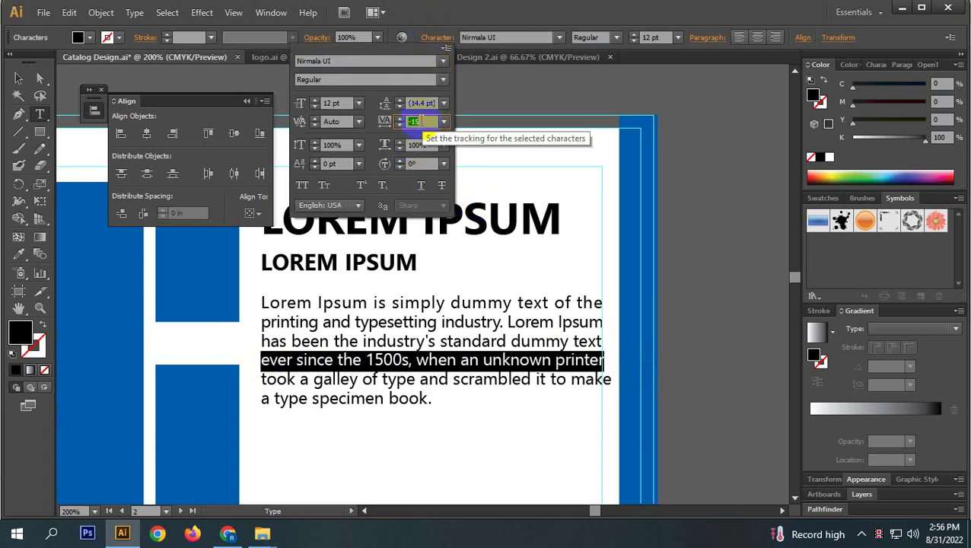
pyautogui.press('Down')
pyautogui.press('Down')
pyautogui.press('Down')
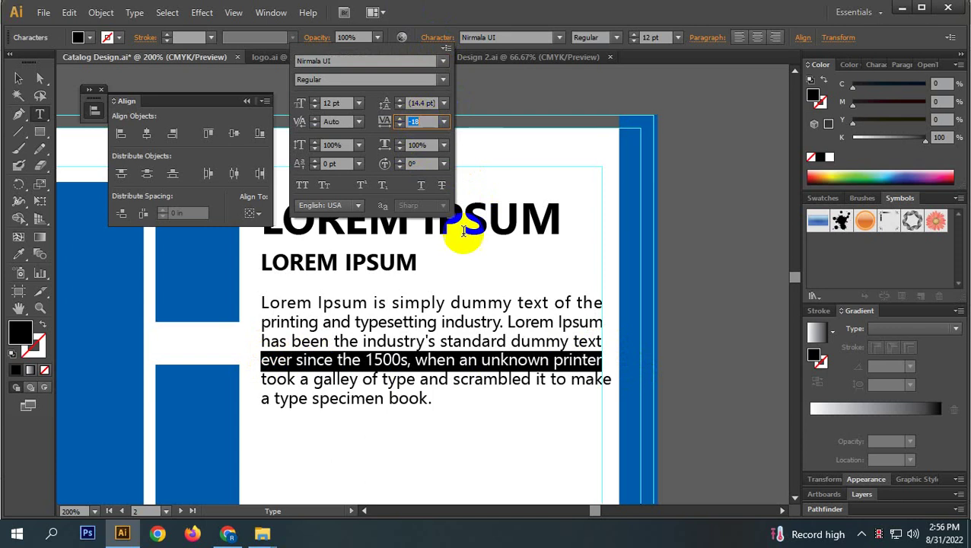
pyautogui.press('Return')
pyautogui.click(597, 366)
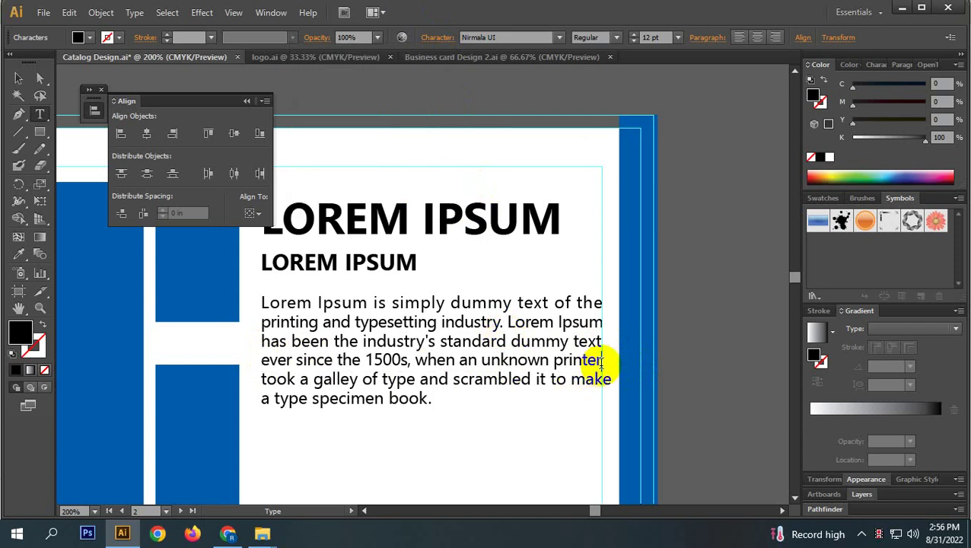
# - Set the tracking of the paragraph's fifth line, "took a galley of type and scrambled it to make", to -12
pyautogui.moveTo(622, 379); pyautogui.dragTo(248, 377)
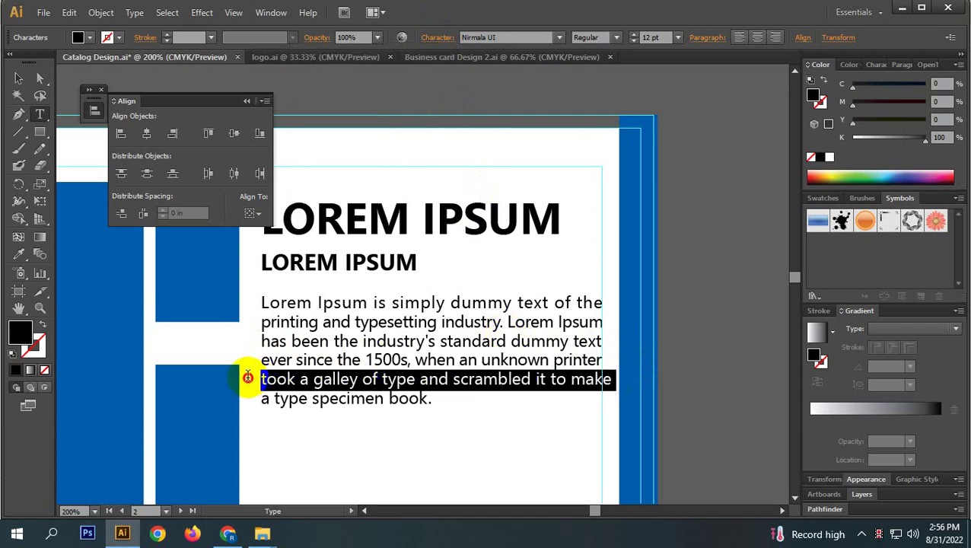
pyautogui.click(438, 37)
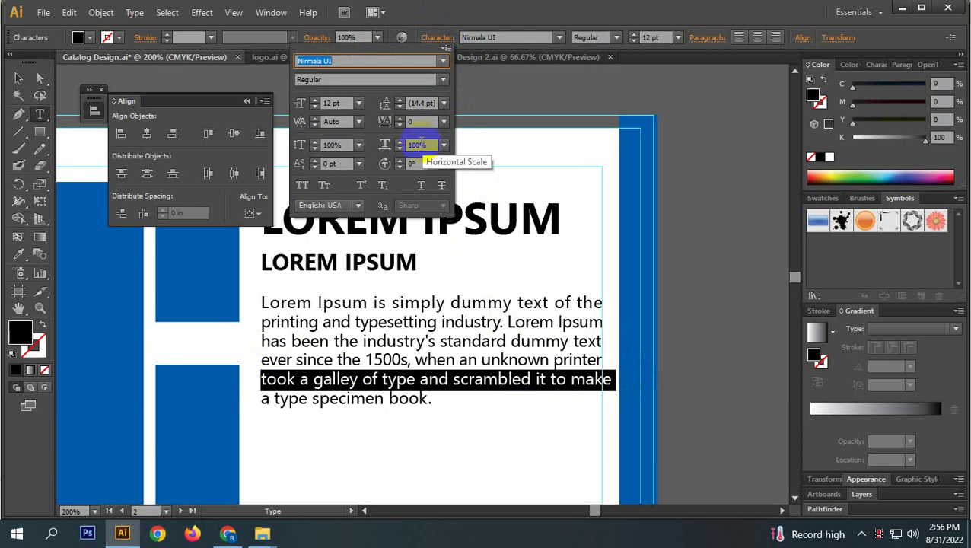
pyautogui.click(417, 123)
pyautogui.scroll(-5, 423, 125)
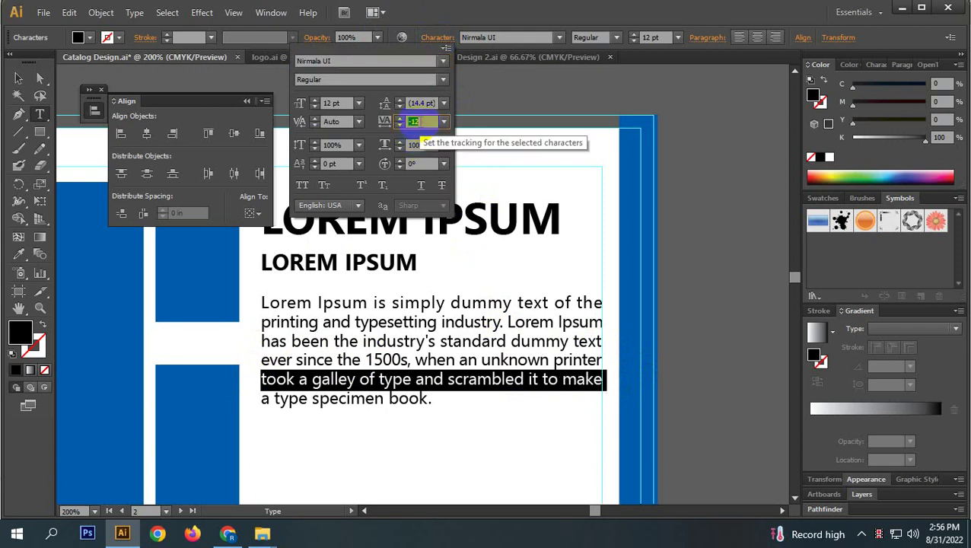
pyautogui.click(19, 80)
pyautogui.click(19, 82)
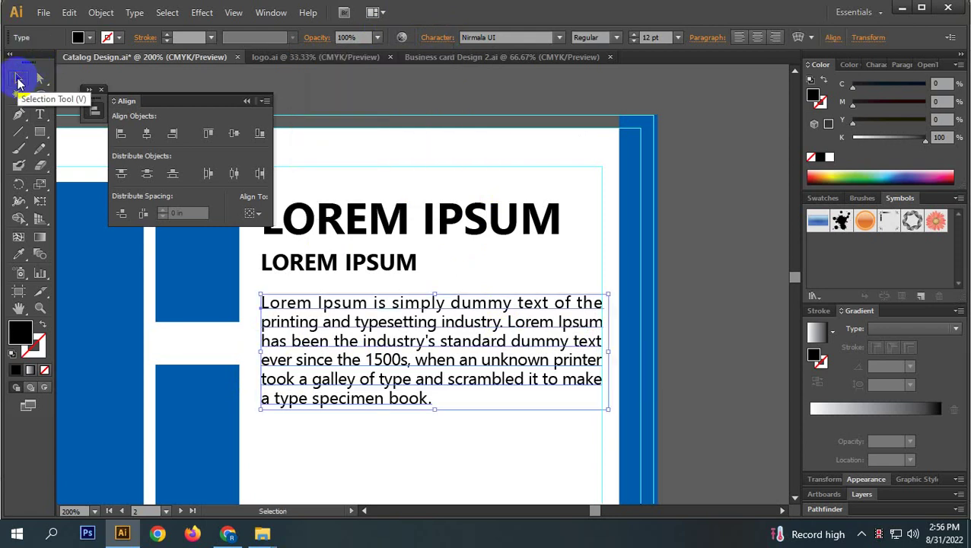
# - Examine the evened-out paragraph's alignment with the headings and margin guide, both close up and on the whole page
pyautogui.click(659, 375)
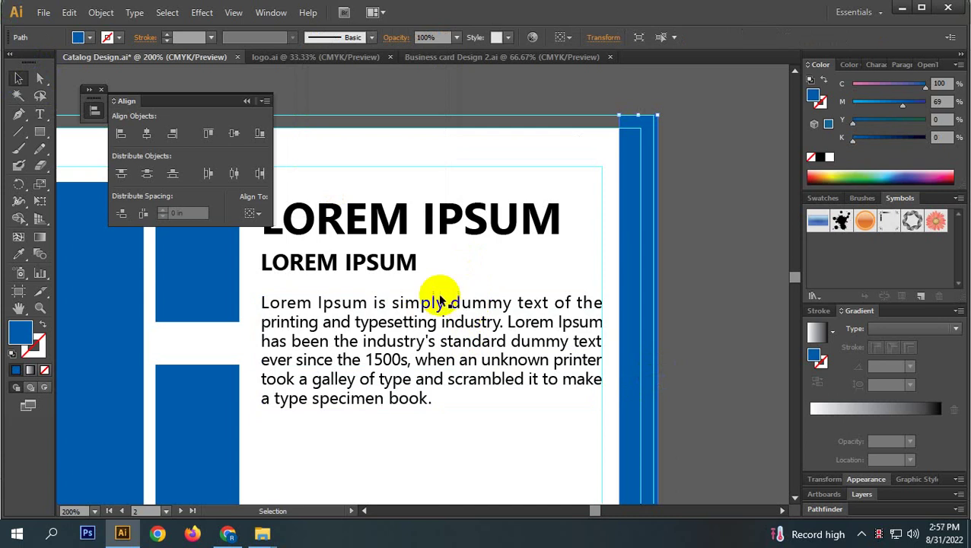
pyautogui.scroll(-1, 440, 296)
pyautogui.scroll(-2, 440, 298)
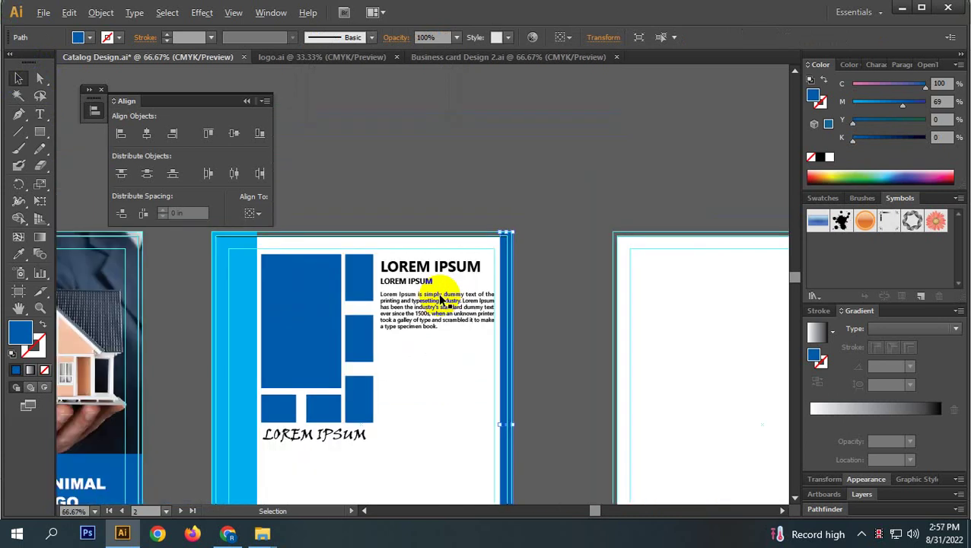
pyautogui.scroll(2, 440, 300)
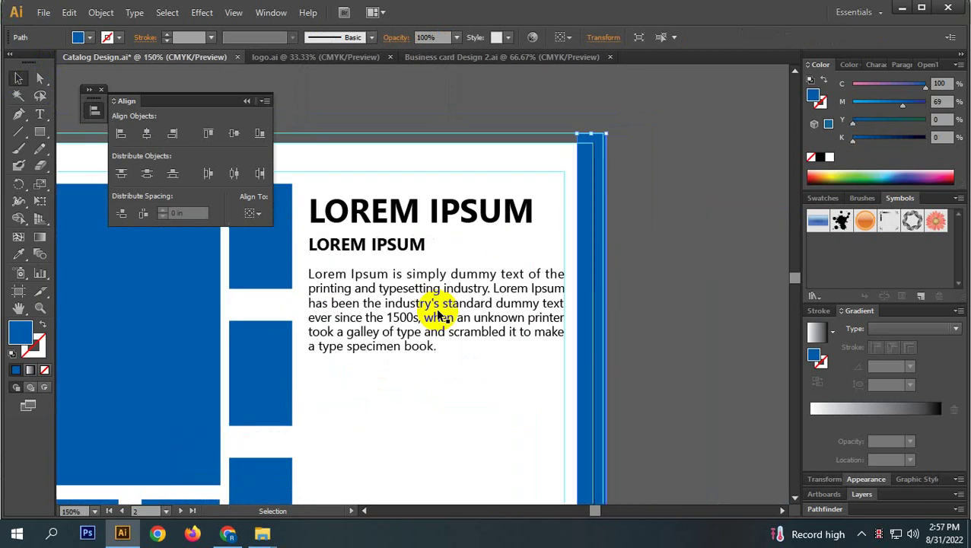
pyautogui.scroll(-2, 439, 313)
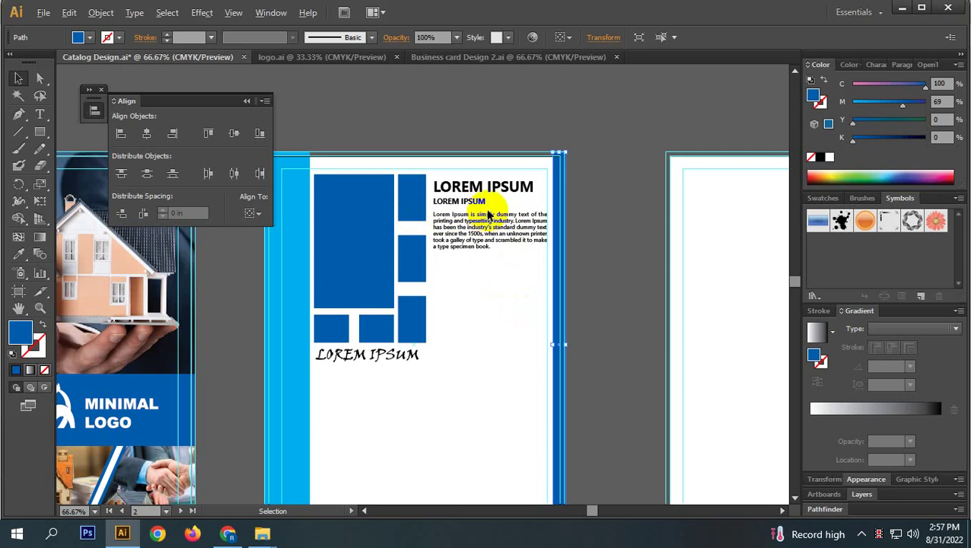
pyautogui.scroll(2, 489, 222)
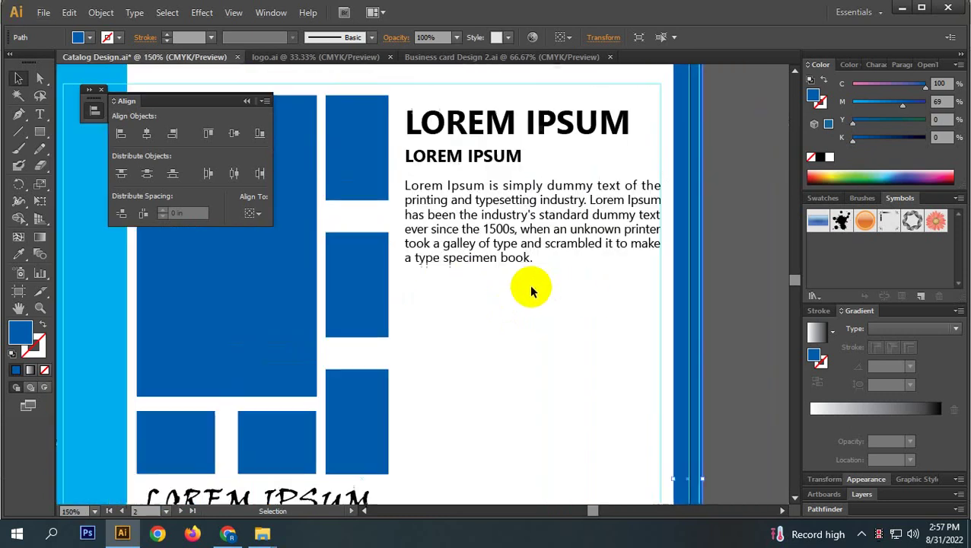
pyautogui.click(515, 242)
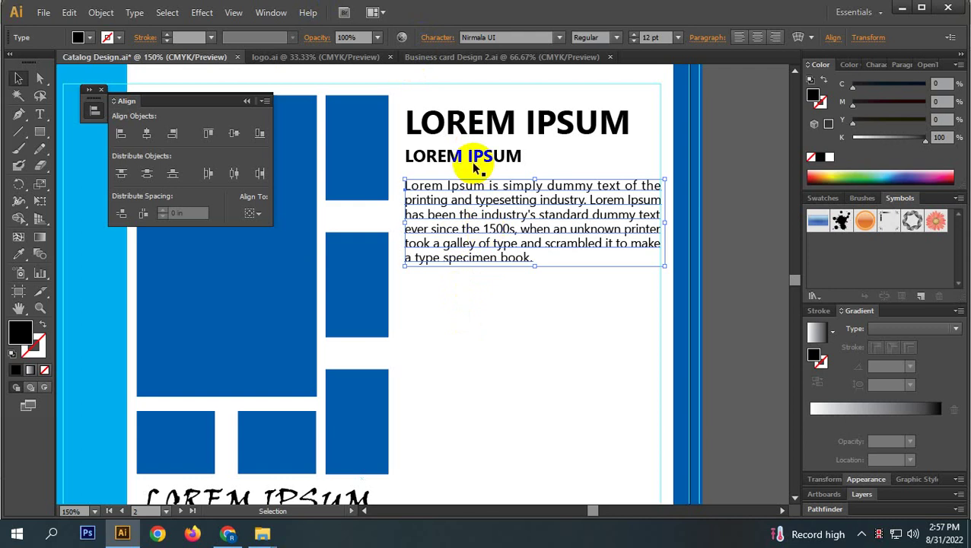
# - Copy the smaller LOREM IPSUM heading below the paragraph and fill the copy red with M 100, Y 100 and K 0
pyautogui.click(531, 373)
pyautogui.scroll(-1, 531, 373)
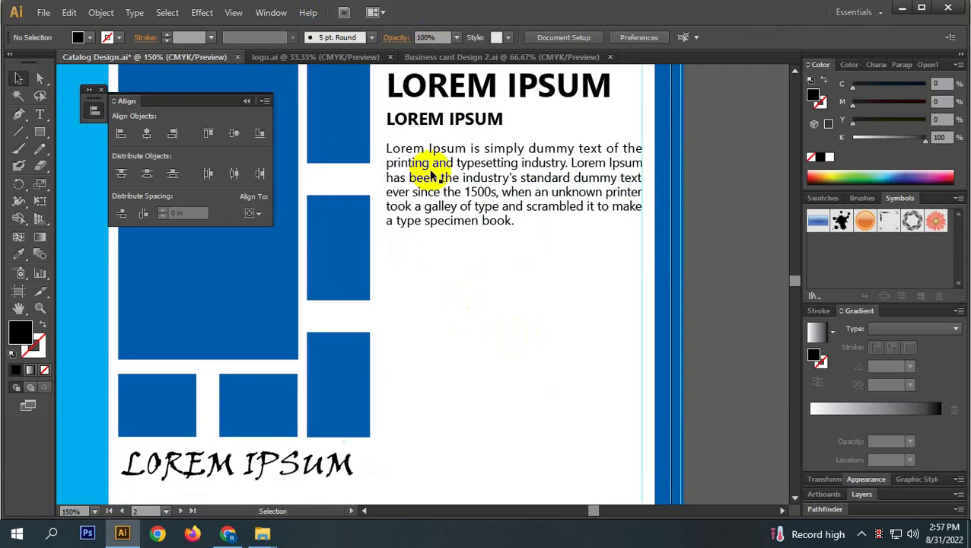
pyautogui.moveTo(433, 114); pyautogui.dragTo(428, 259)
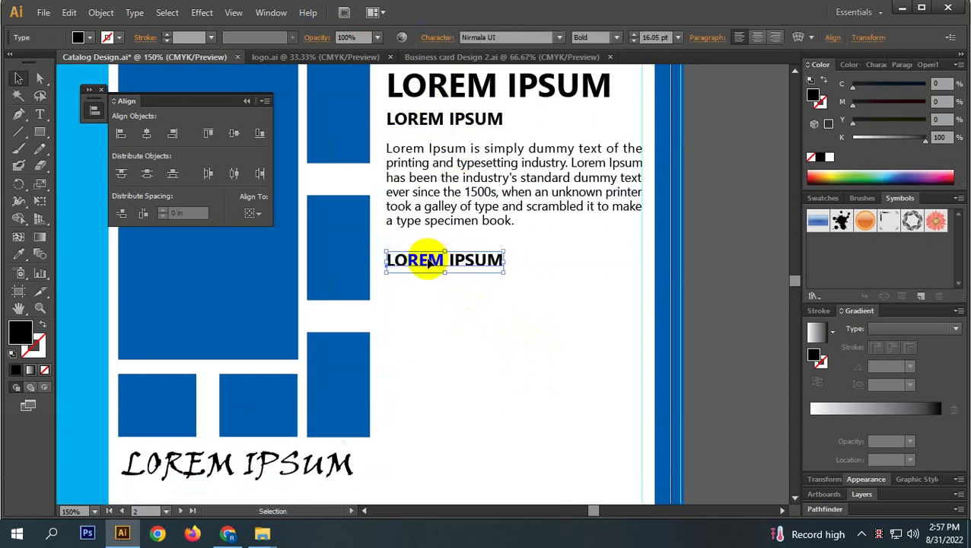
pyautogui.moveTo(922, 138); pyautogui.dragTo(853, 139)
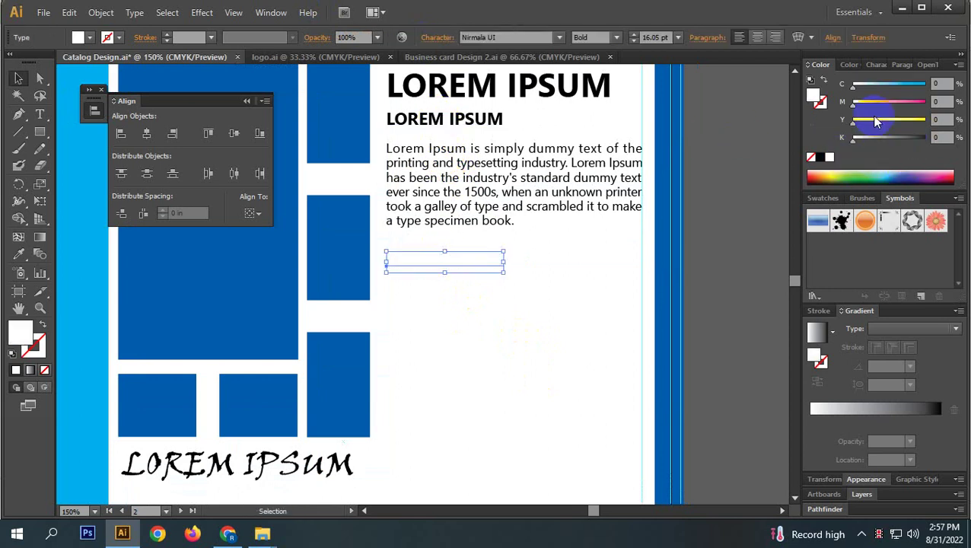
pyautogui.moveTo(875, 101); pyautogui.dragTo(925, 102)
pyautogui.moveTo(876, 119); pyautogui.dragTo(924, 122)
pyautogui.click(582, 259)
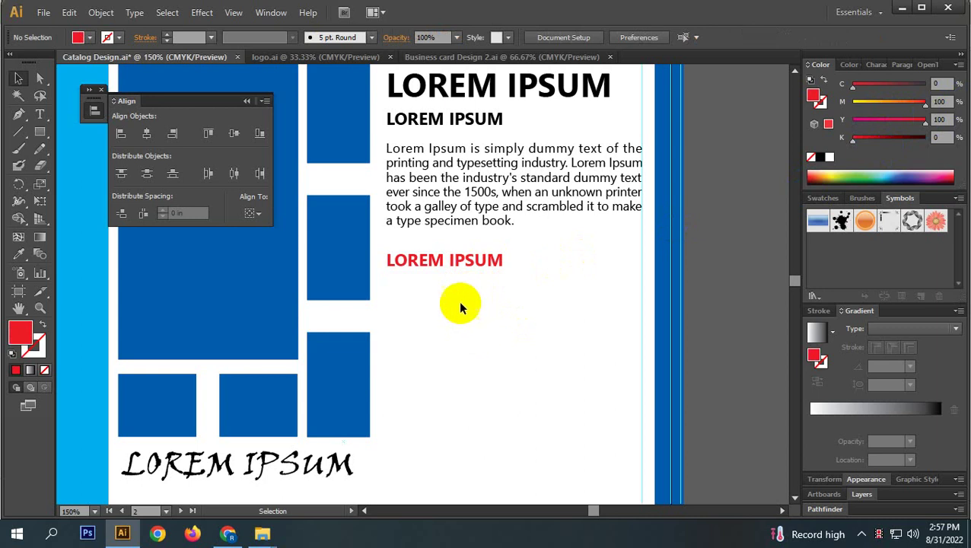
# - Duplicate the red LOREM IPSUM heading twice below itself to form a vertical list of three
pyautogui.moveTo(429, 265); pyautogui.dragTo(425, 339)
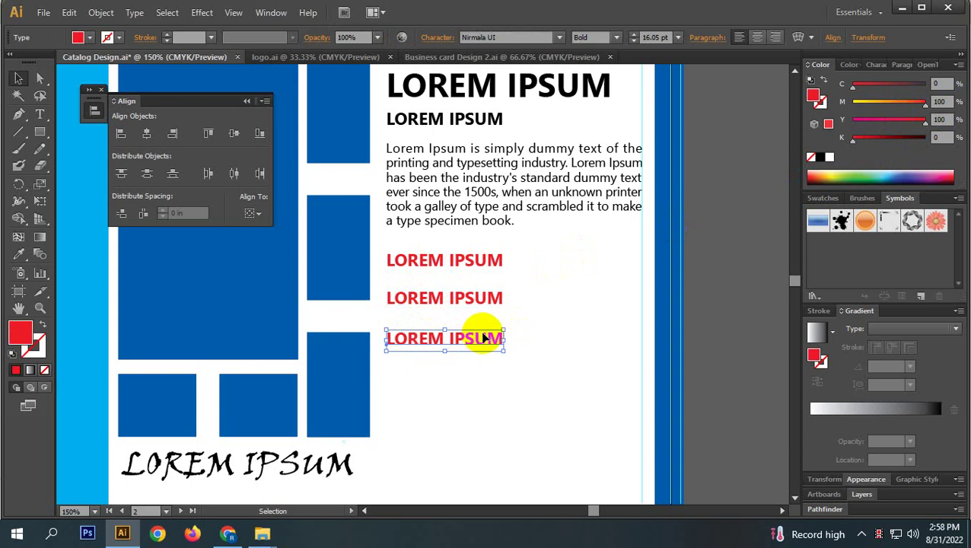
# - Group page two's blue boxes with their caption, headings and paragraph, and duplicate the group directly below the original
pyautogui.hotkey('ctrl', '-')
pyautogui.hotkey('ctrl', '-')
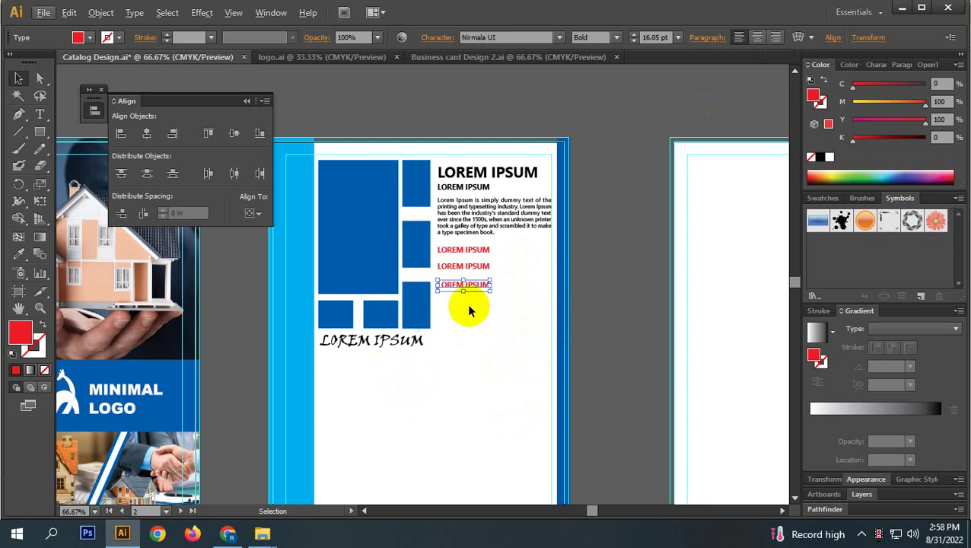
pyautogui.moveTo(526, 369); pyautogui.dragTo(324, 169)
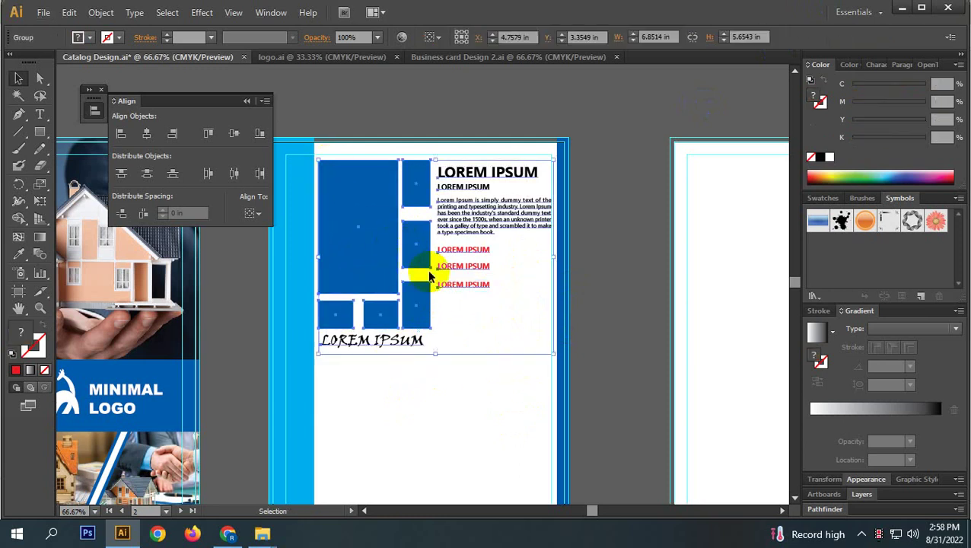
pyautogui.click(449, 341)
pyautogui.moveTo(449, 340); pyautogui.dragTo(445, 290)
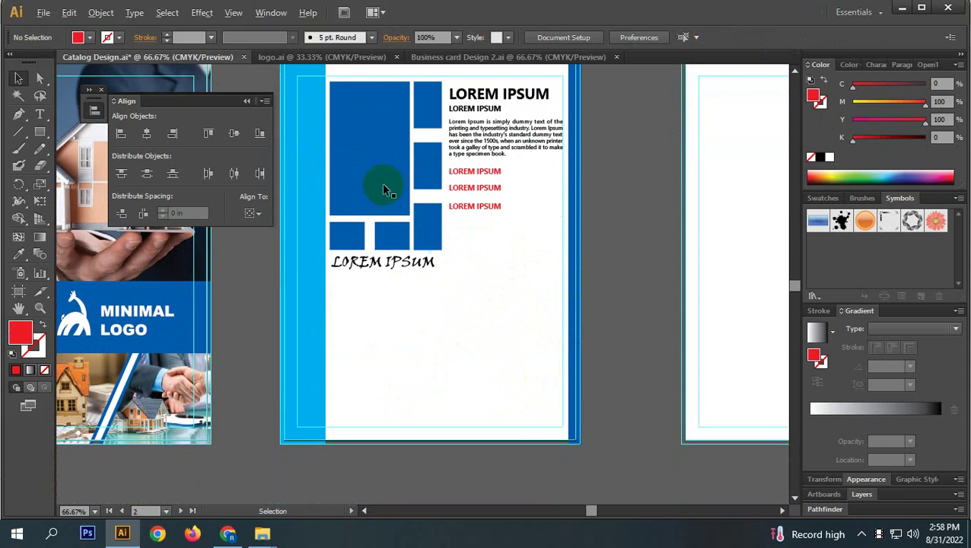
pyautogui.moveTo(382, 183); pyautogui.dragTo(381, 381)
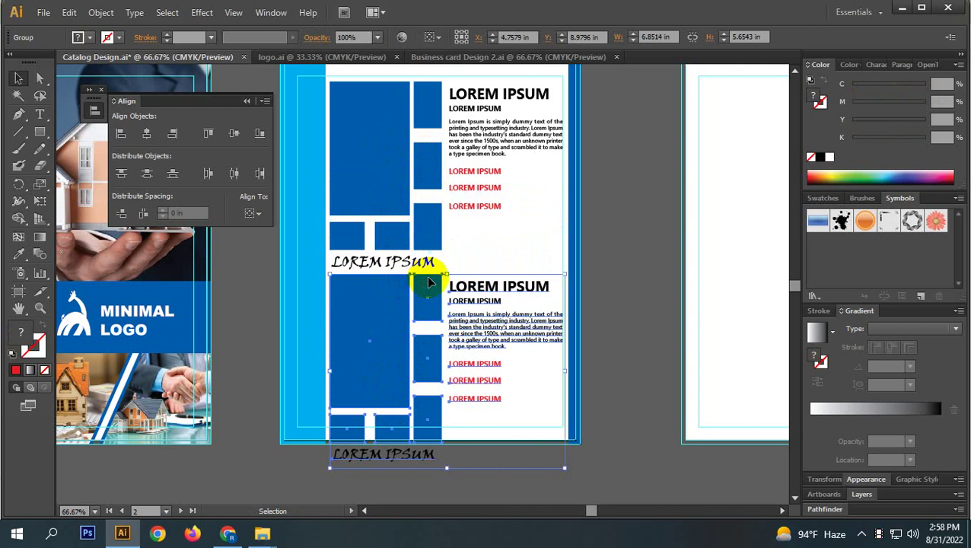
# - Squeeze both groups vertically to about 5.13 in high each so they fit between the page's upper and lower margin guides
pyautogui.keyDown('shift'); pyautogui.click(367, 157); pyautogui.keyUp('shift')
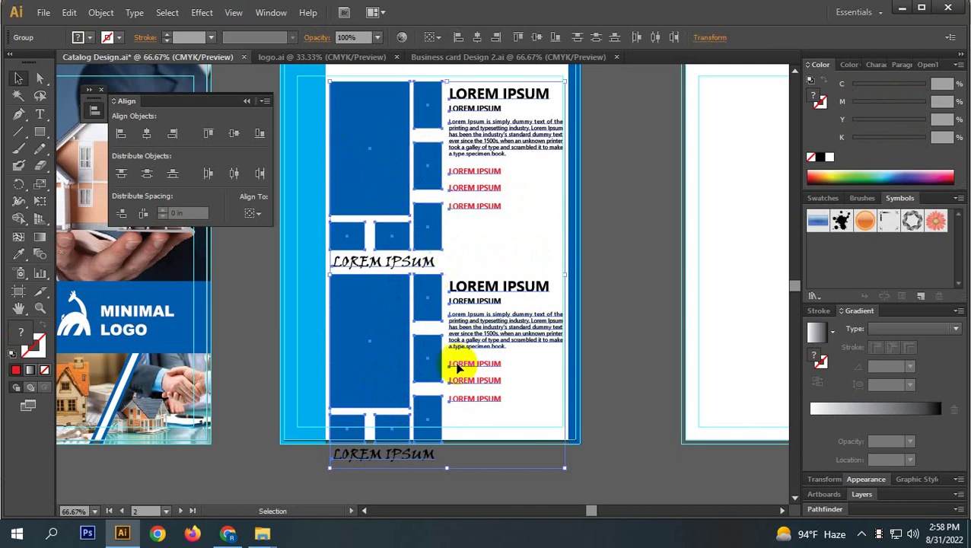
pyautogui.moveTo(446, 469); pyautogui.dragTo(444, 425)
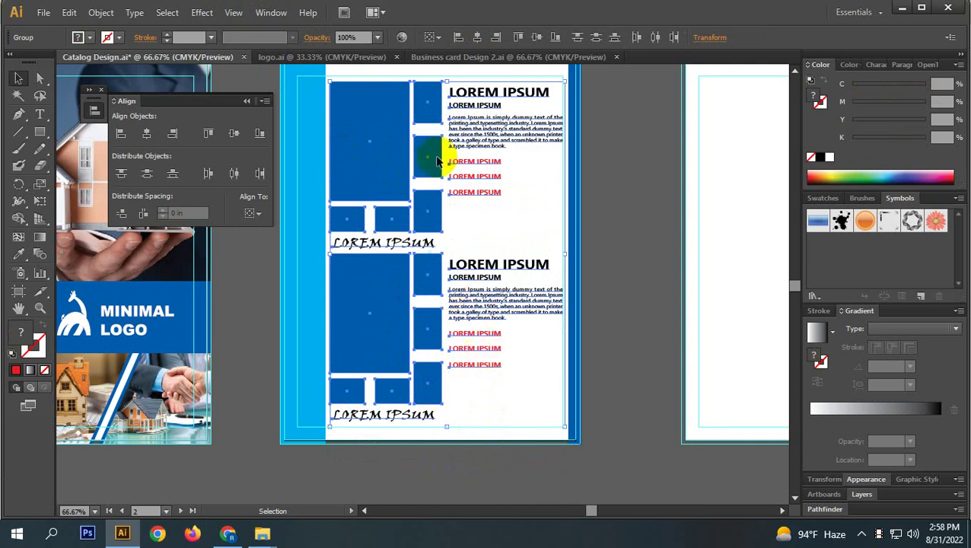
pyautogui.scroll(2, 440, 91)
pyautogui.moveTo(447, 133); pyautogui.dragTo(446, 128)
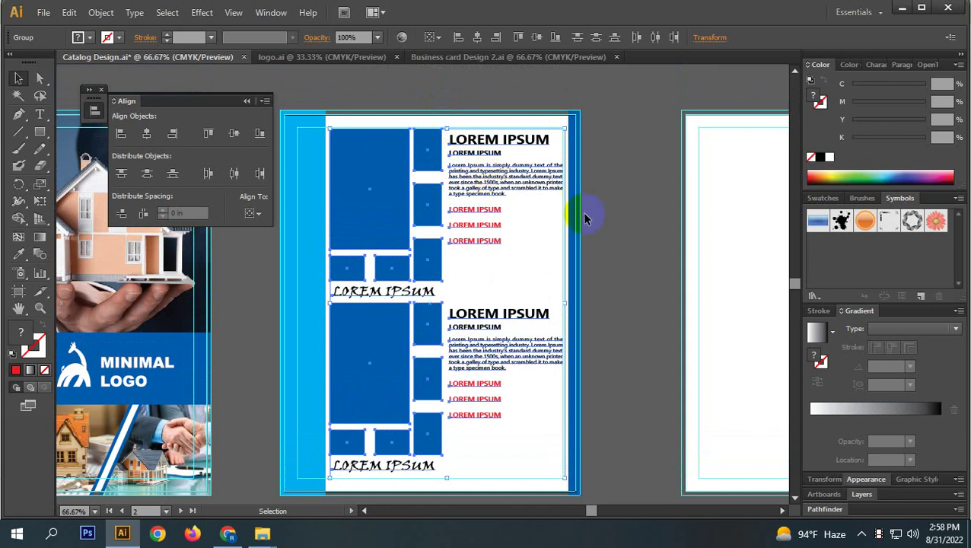
pyautogui.scroll(6, 440, 129)
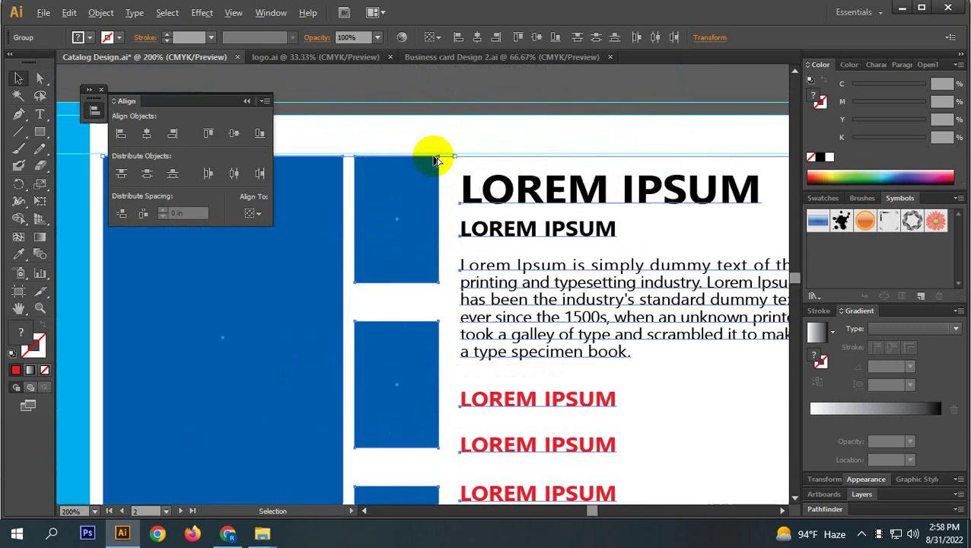
pyautogui.moveTo(500, 134); pyautogui.dragTo(498, 131)
pyautogui.scroll(-6, 479, 141)
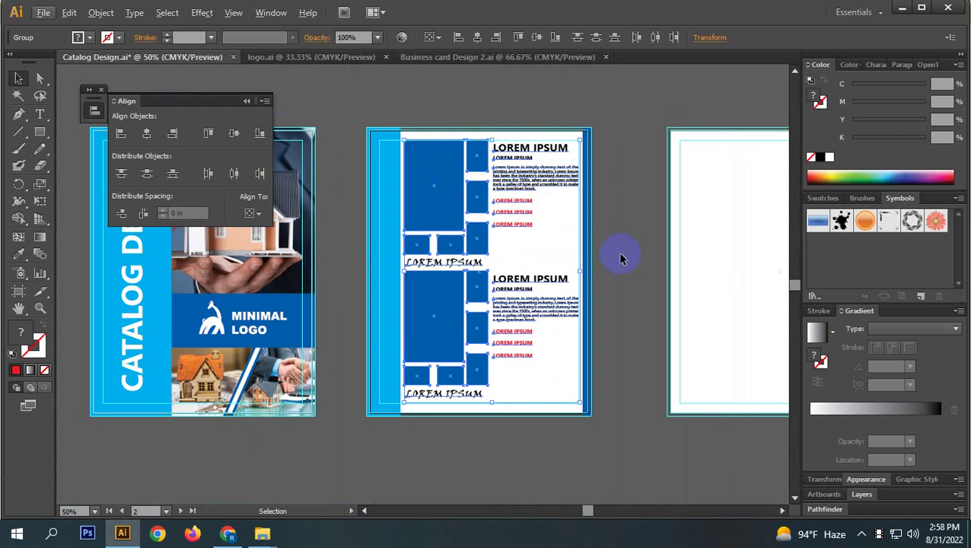
pyautogui.click(597, 275)
pyautogui.scroll(3, 598, 275)
pyautogui.scroll(-3, 563, 254)
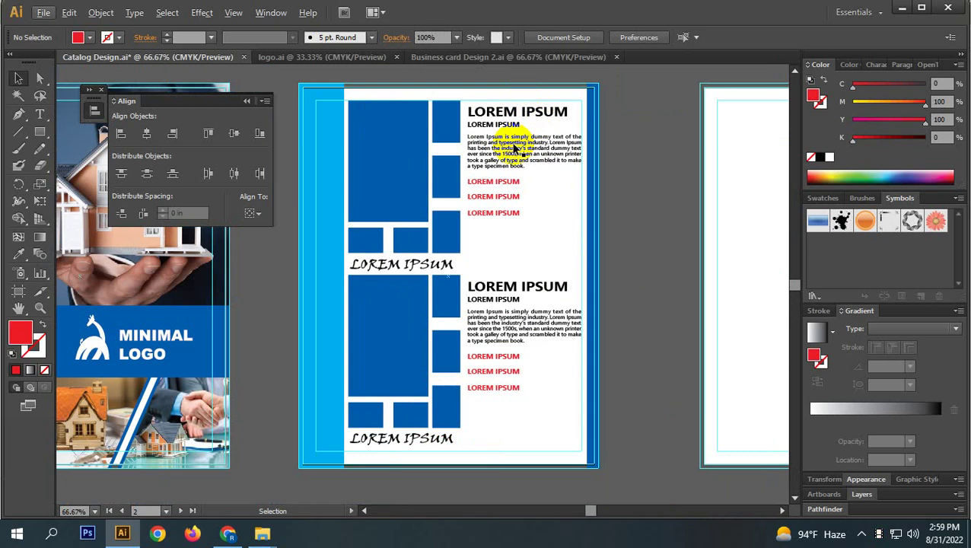
# - Delete the lower group and shorten the remaining upper group to about 4.79 in high, keeping its top edge in place
pyautogui.click(395, 325)
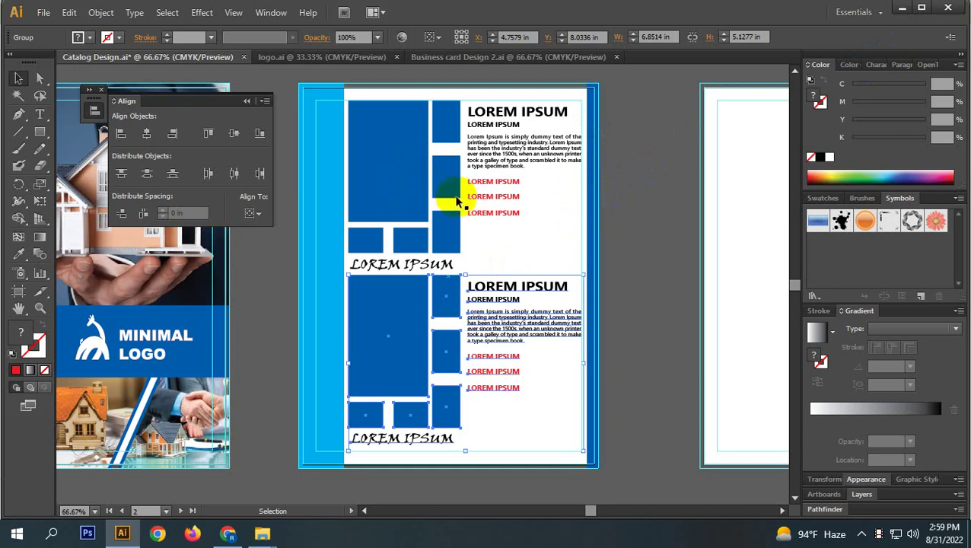
pyautogui.scroll(1, 449, 195)
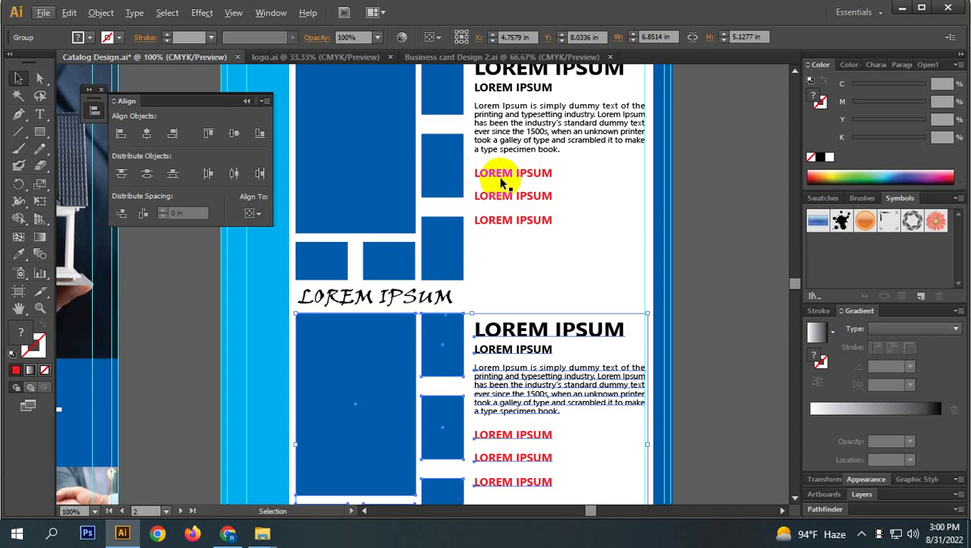
pyautogui.scroll(-3, 491, 179)
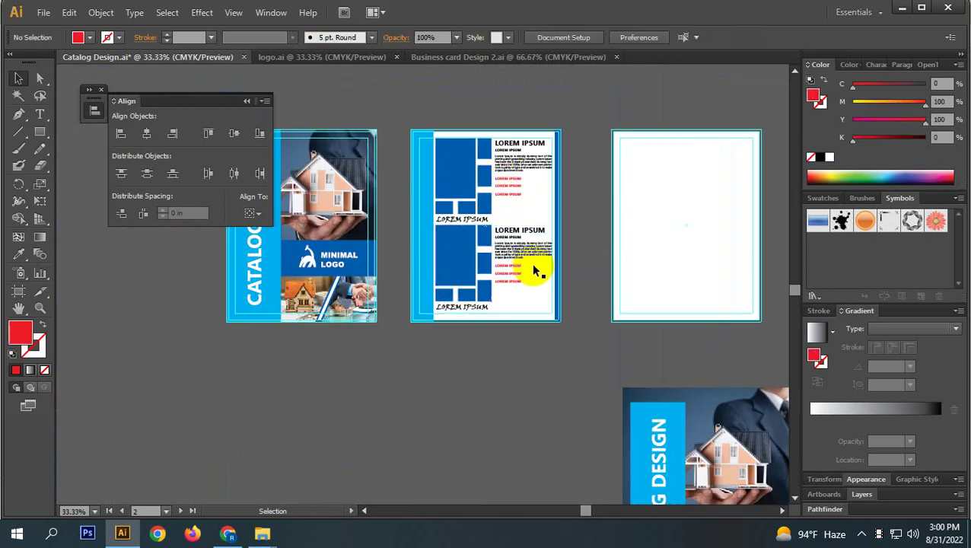
pyautogui.scroll(1, 472, 252)
pyautogui.click(446, 190)
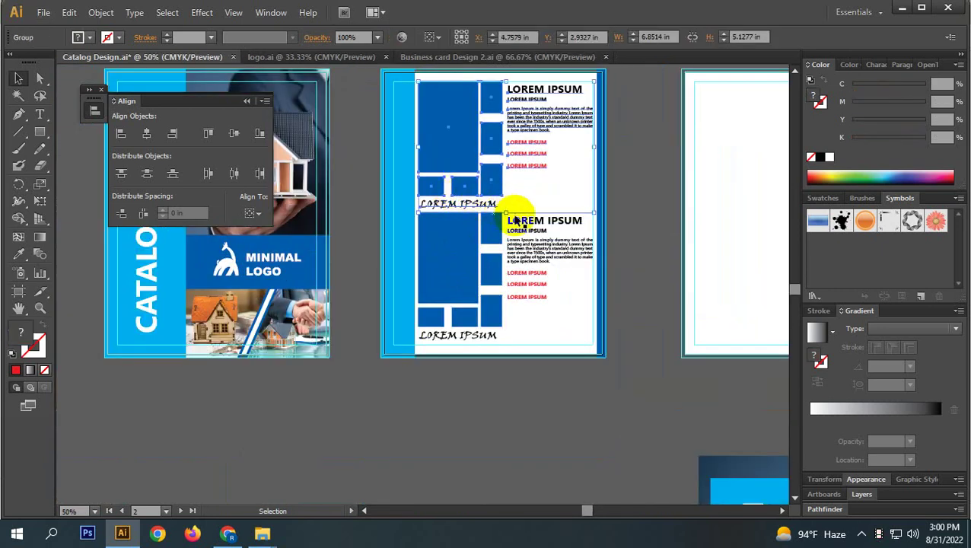
pyautogui.click(744, 228)
pyautogui.click(455, 255)
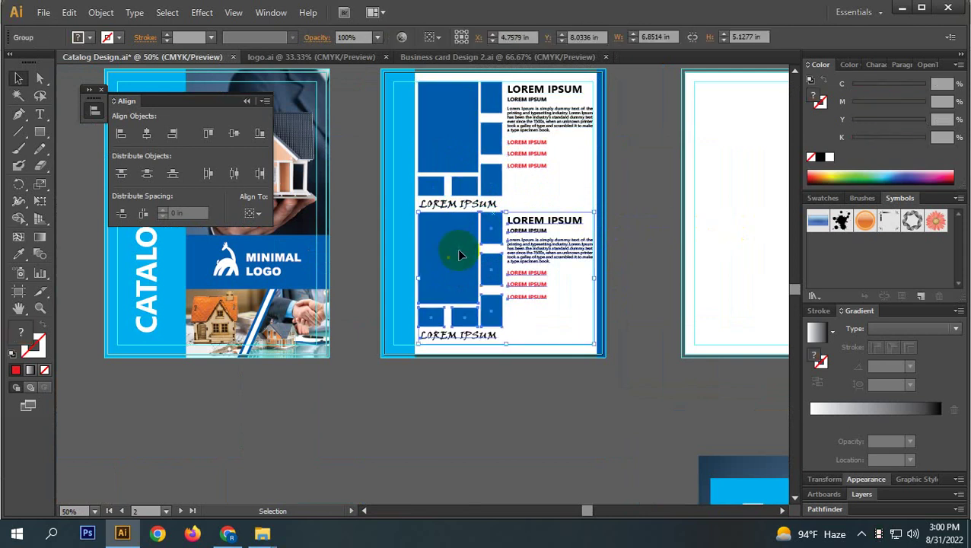
pyautogui.press('Delete')
pyautogui.click(465, 204)
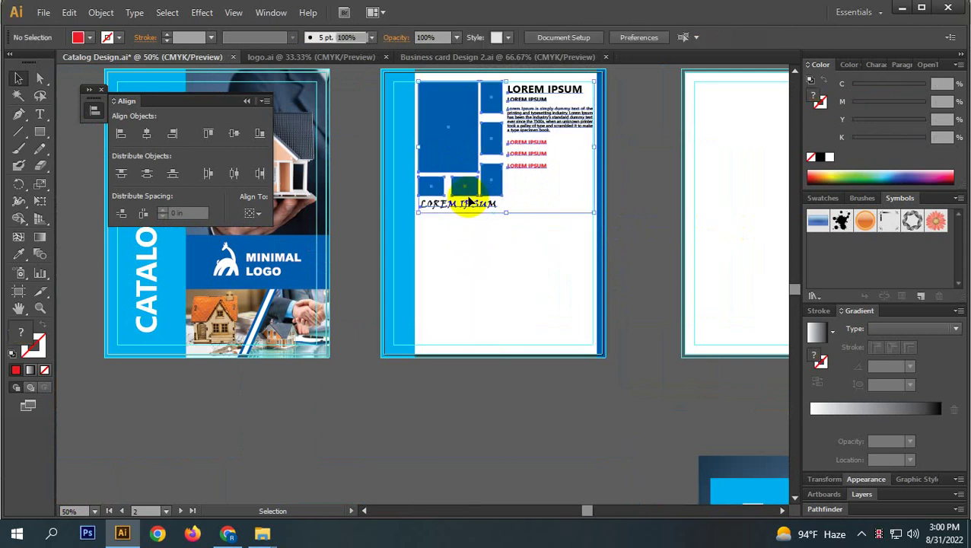
pyautogui.click(503, 230)
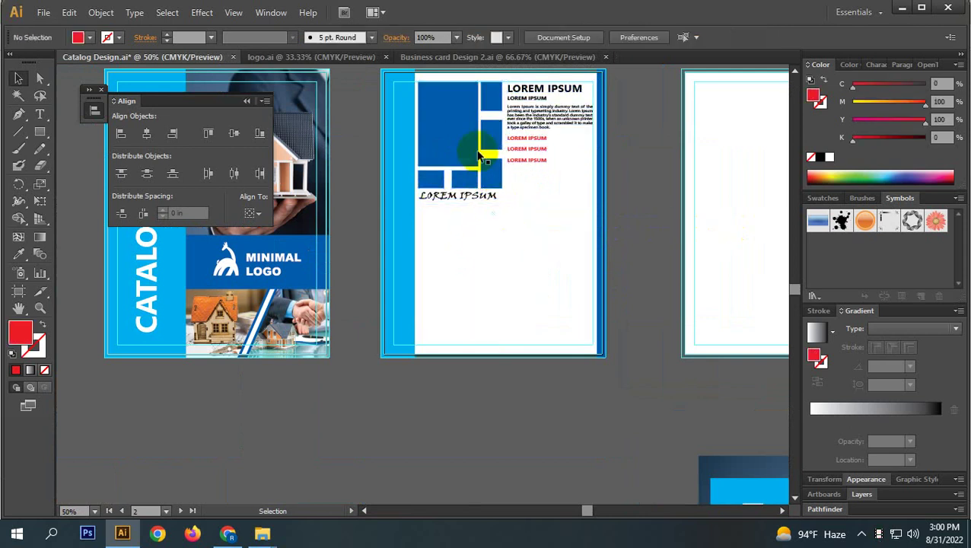
# - Duplicate the shortened group into the lower half of page two, leaving a gap between them, and ungroup the copy
pyautogui.moveTo(472, 146); pyautogui.dragTo(450, 276)
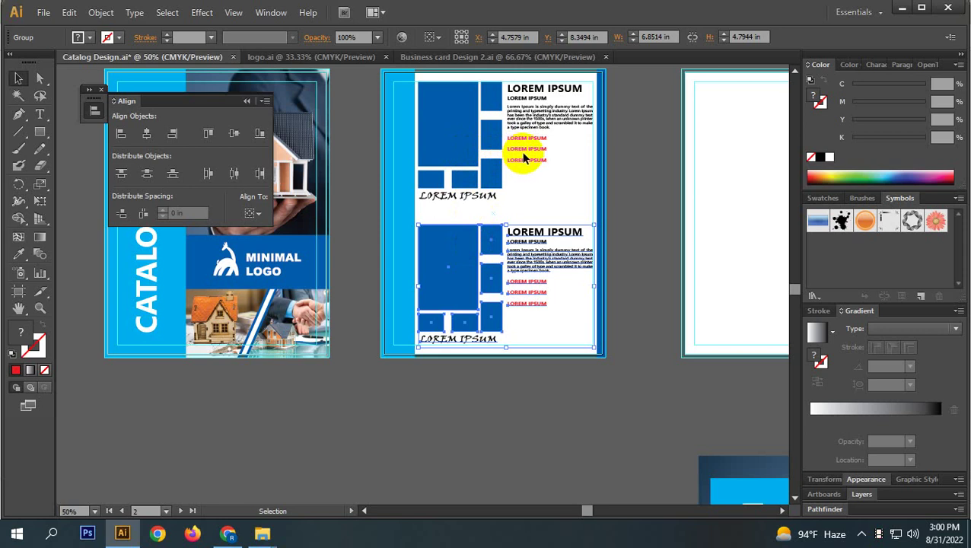
pyautogui.rightClick(523, 232)
pyautogui.click(564, 316)
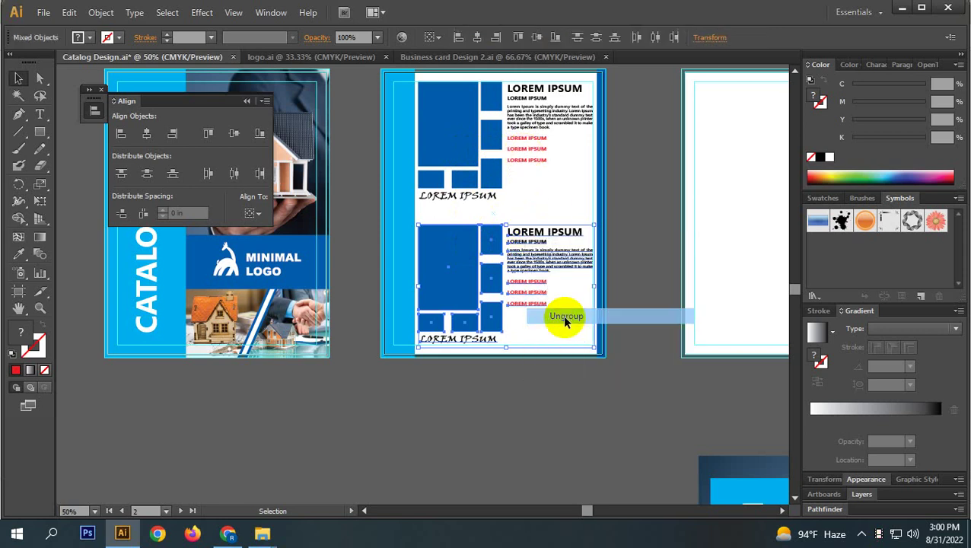
pyautogui.click(506, 314)
# - Group the lower copy's headings and paragraph together, and group its blue boxes with the script caption separately
pyautogui.click(532, 224)
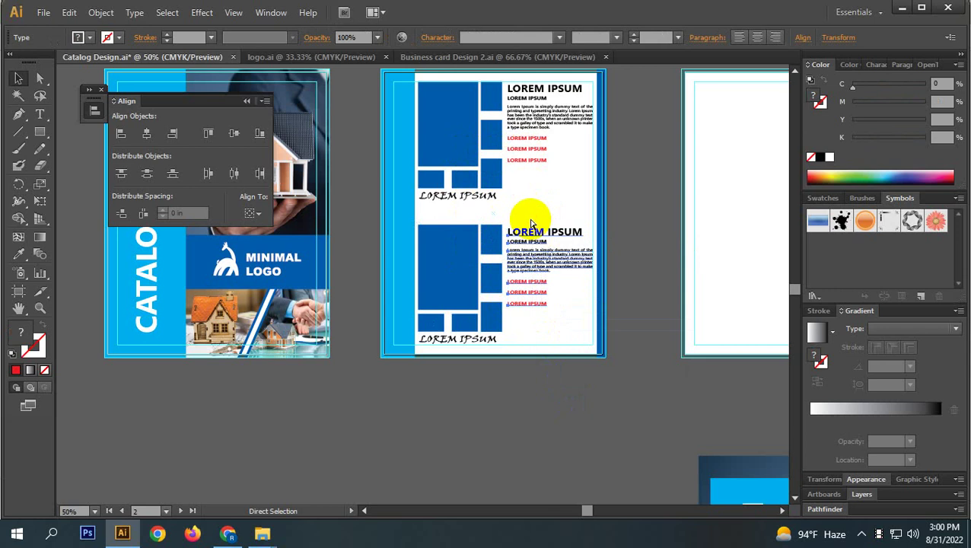
pyautogui.click(494, 392)
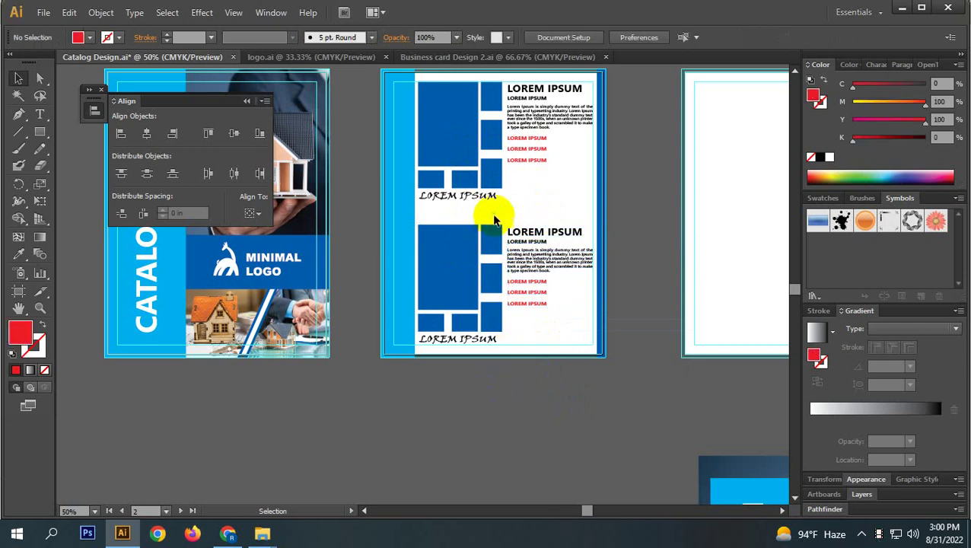
pyautogui.moveTo(494, 216); pyautogui.dragTo(423, 340)
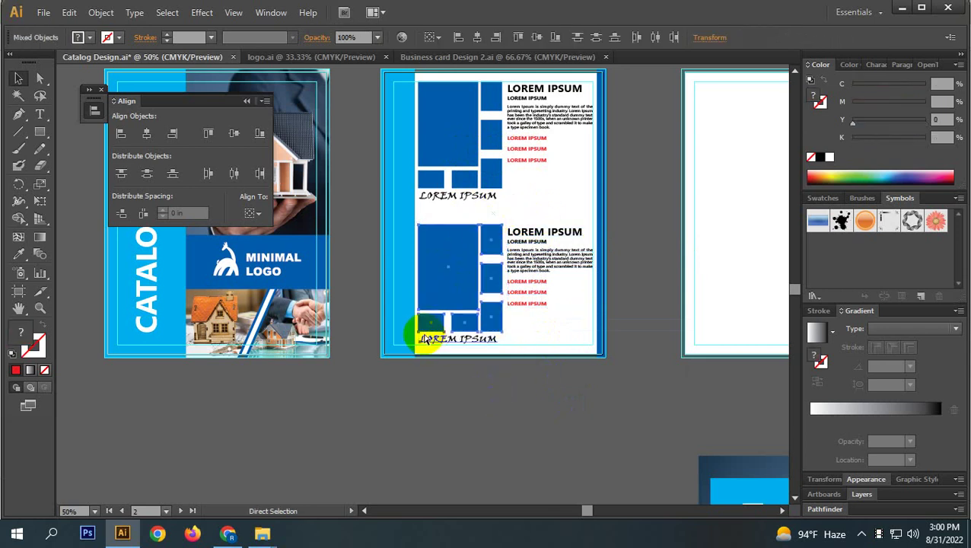
pyautogui.click(507, 427)
# - Move the lower box group to the right, shift the lower text group left and left-align it with the upper group
pyautogui.moveTo(473, 282); pyautogui.dragTo(647, 301)
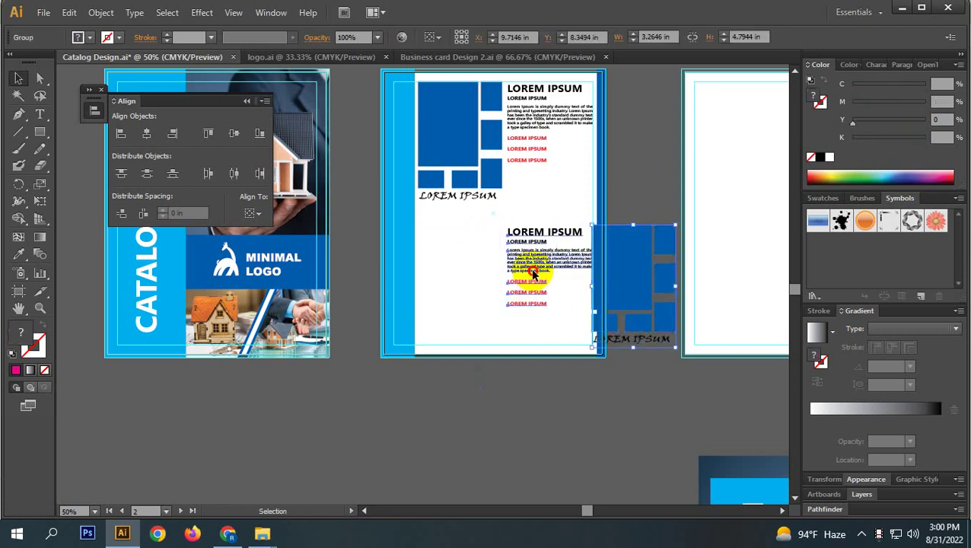
pyautogui.moveTo(532, 271); pyautogui.dragTo(450, 275)
pyautogui.click(429, 166)
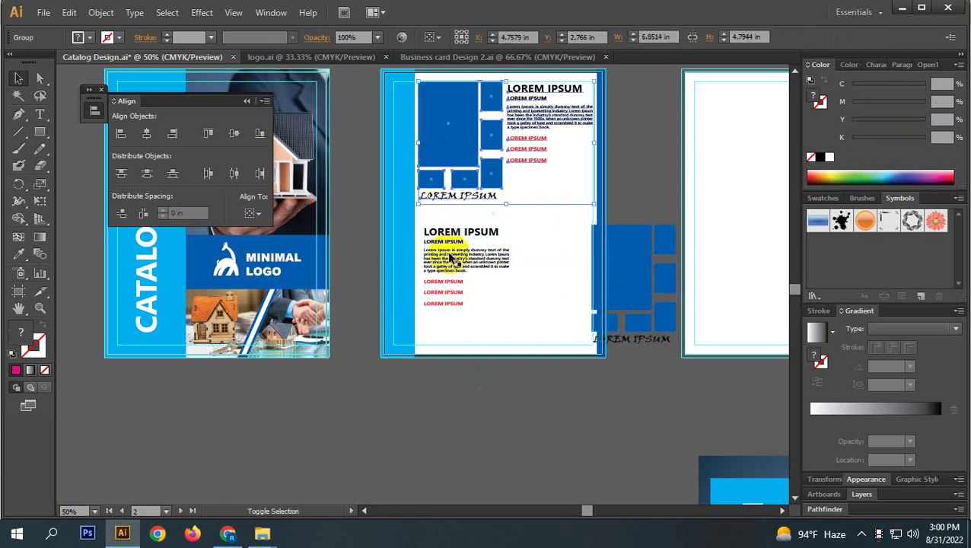
pyautogui.keyDown('shift'); pyautogui.click(444, 255); pyautogui.keyUp('shift')
pyautogui.keyDown('shift'); pyautogui.click(439, 173); pyautogui.keyUp('shift')
pyautogui.click(459, 36)
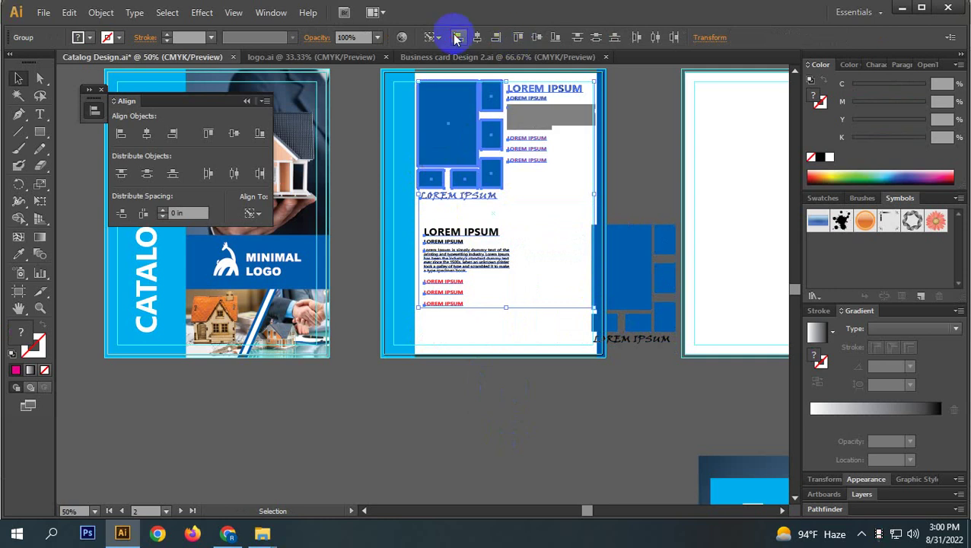
pyautogui.click(498, 373)
# - Place the lower box group beside its text with its right edge on the page's right margin guide
pyautogui.moveTo(631, 282); pyautogui.dragTo(542, 276)
pyautogui.scroll(3, 553, 275)
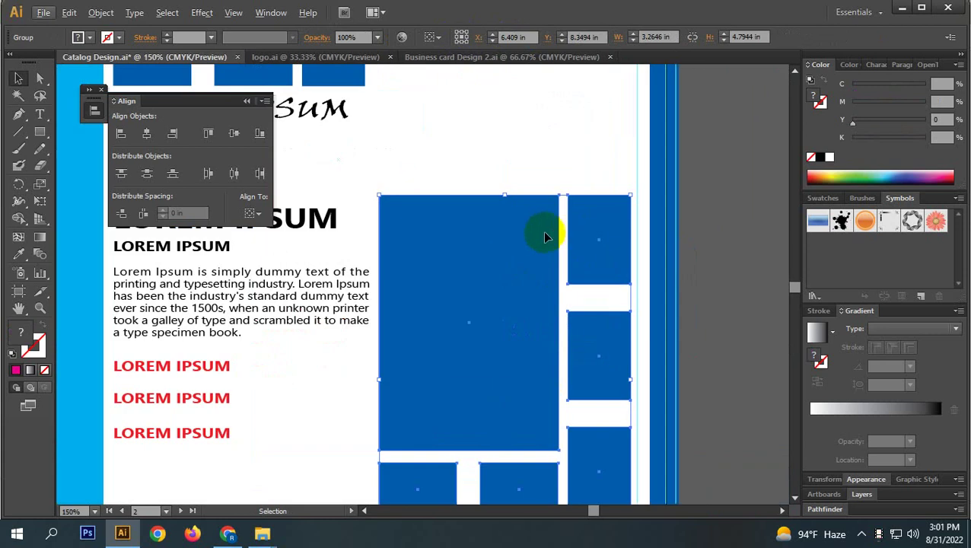
pyautogui.moveTo(545, 236); pyautogui.dragTo(553, 234)
pyautogui.click(727, 267)
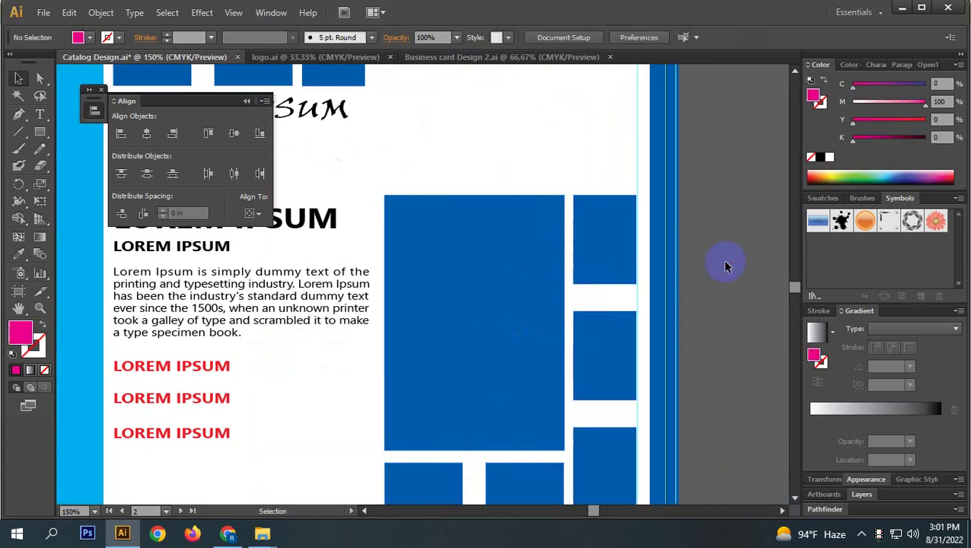
pyautogui.scroll(-2, 725, 267)
pyautogui.scroll(3, 581, 347)
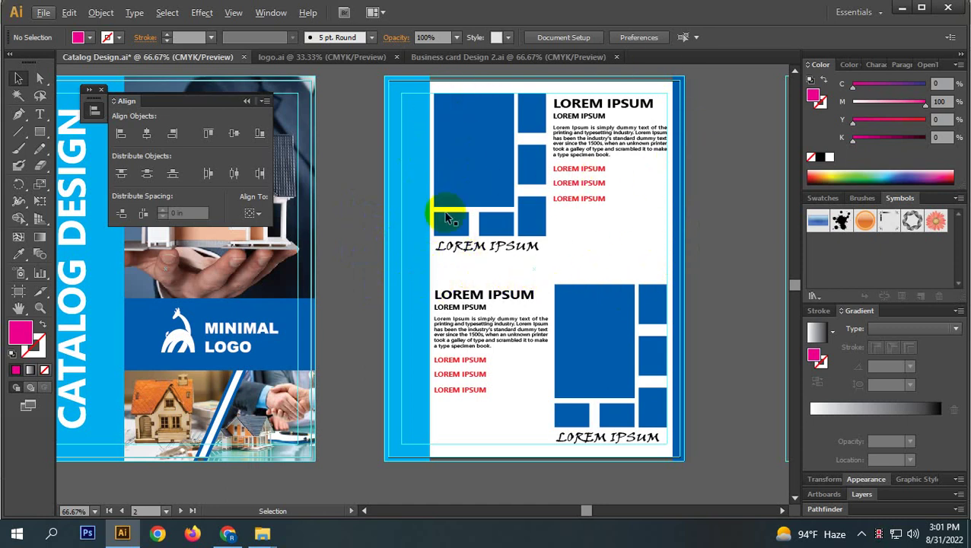
# - Group the upper layout, the lower text and the lower boxes together, and move the whole group below page two
pyautogui.click(595, 350)
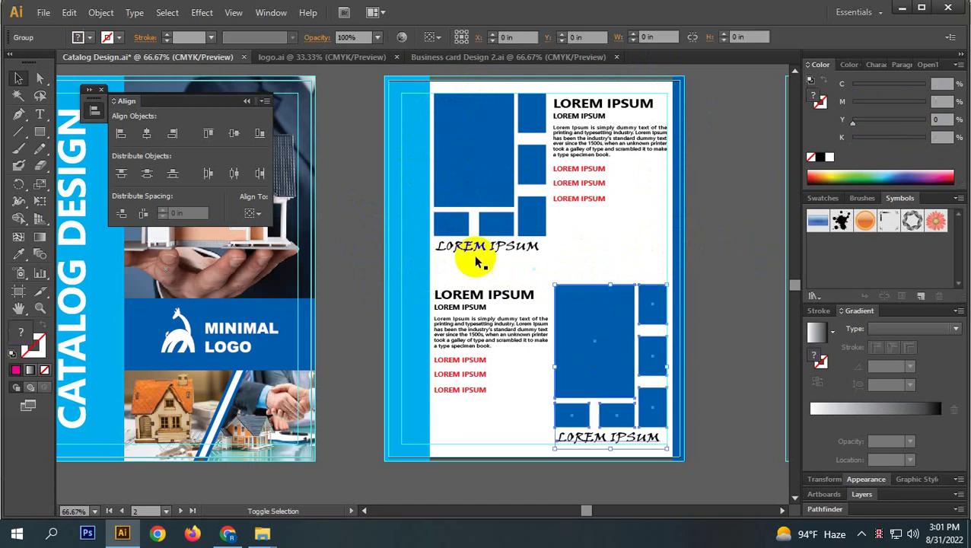
pyautogui.keyDown('shift'); pyautogui.click(481, 166); pyautogui.keyUp('shift')
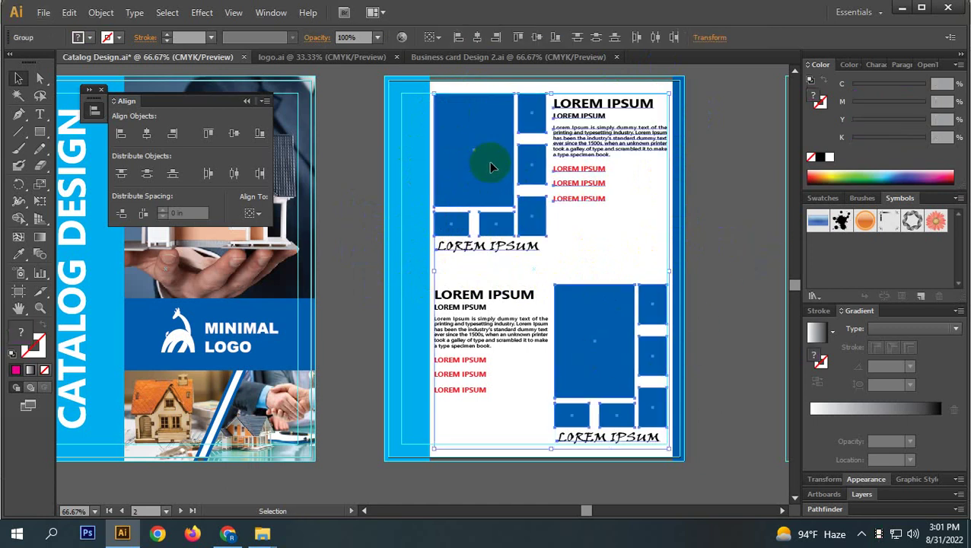
pyautogui.click(468, 329)
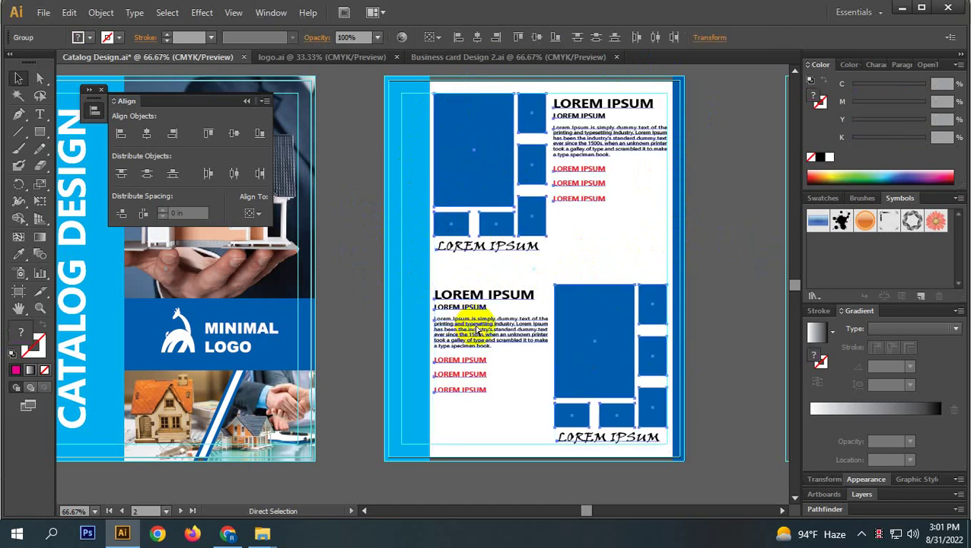
pyautogui.hotkey('ctrl', 'a')
pyautogui.hotkey('ctrl', '-')
pyautogui.hotkey('ctrl', '-')
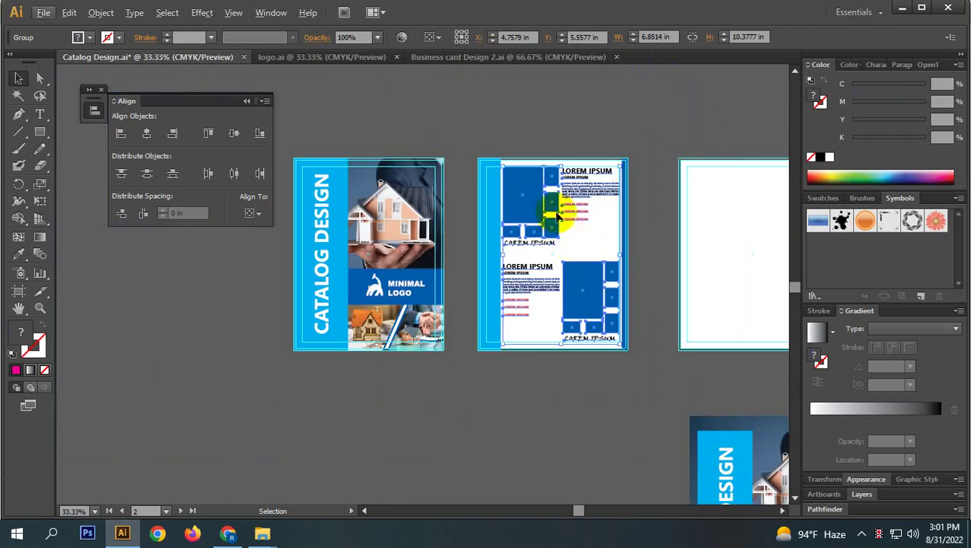
pyautogui.moveTo(547, 228); pyautogui.dragTo(519, 459)
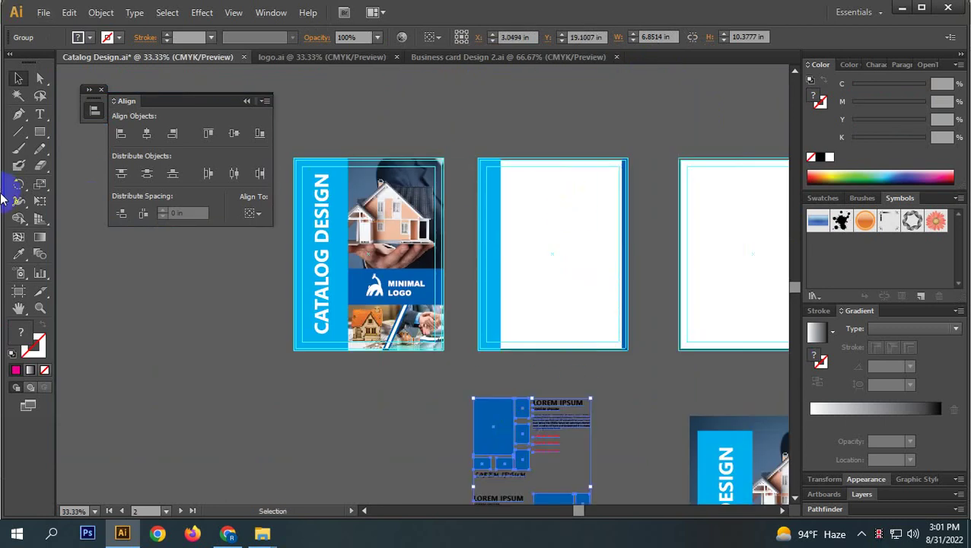
# - Draw a magenta rectangle across the upper half of page two and send it behind the blue side bars
pyautogui.click(38, 131)
pyautogui.scroll(1, 512, 212)
pyautogui.moveTo(473, 126); pyautogui.dragTo(695, 292)
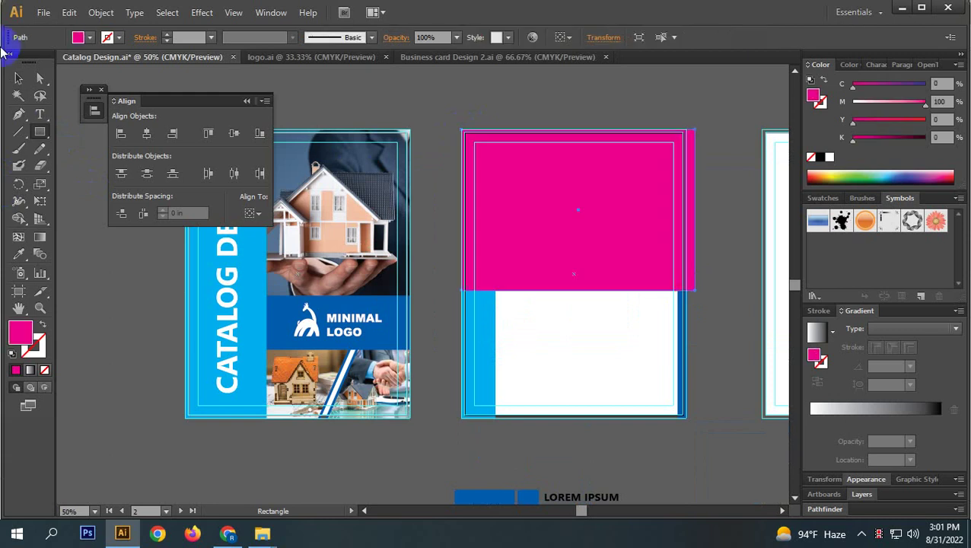
pyautogui.click(18, 77)
pyautogui.rightClick(547, 256)
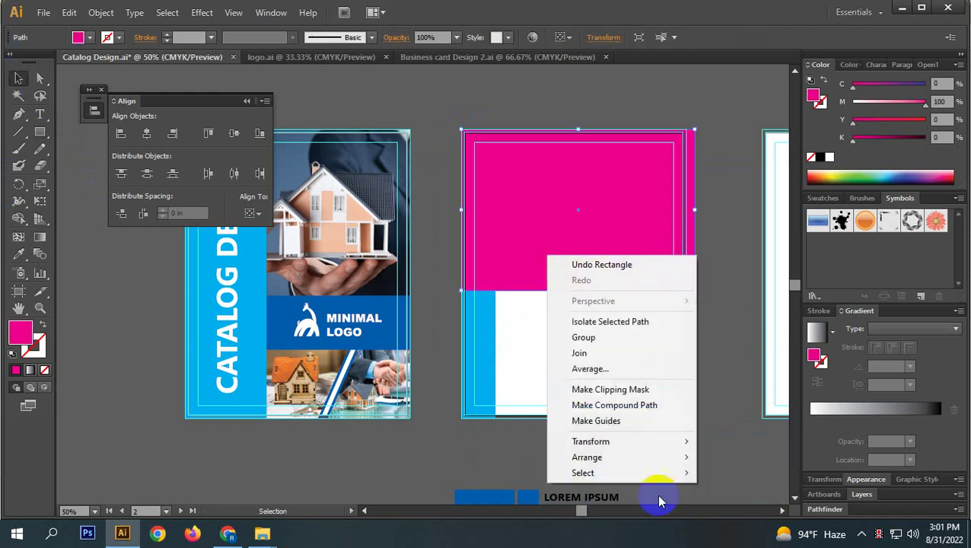
pyautogui.moveTo(603, 456)
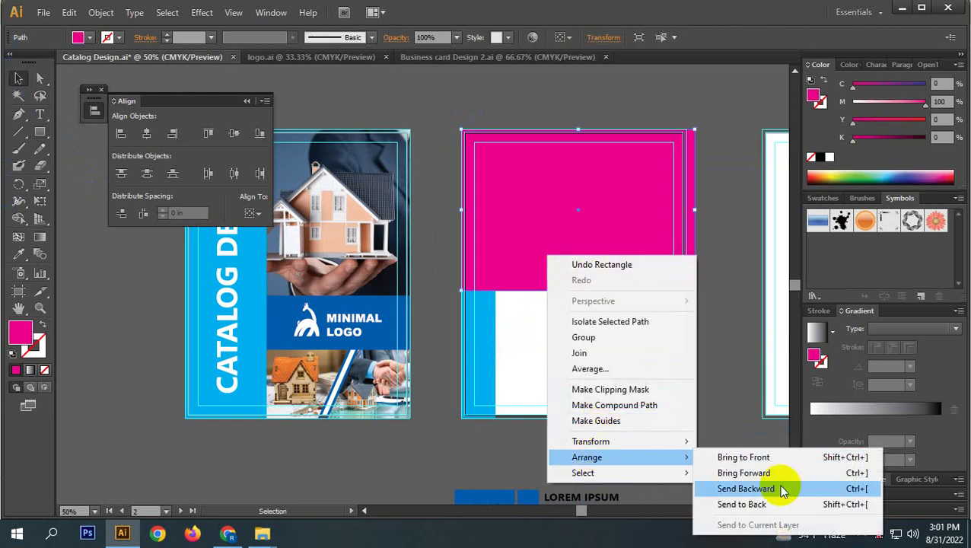
pyautogui.click(780, 496)
pyautogui.click(735, 263)
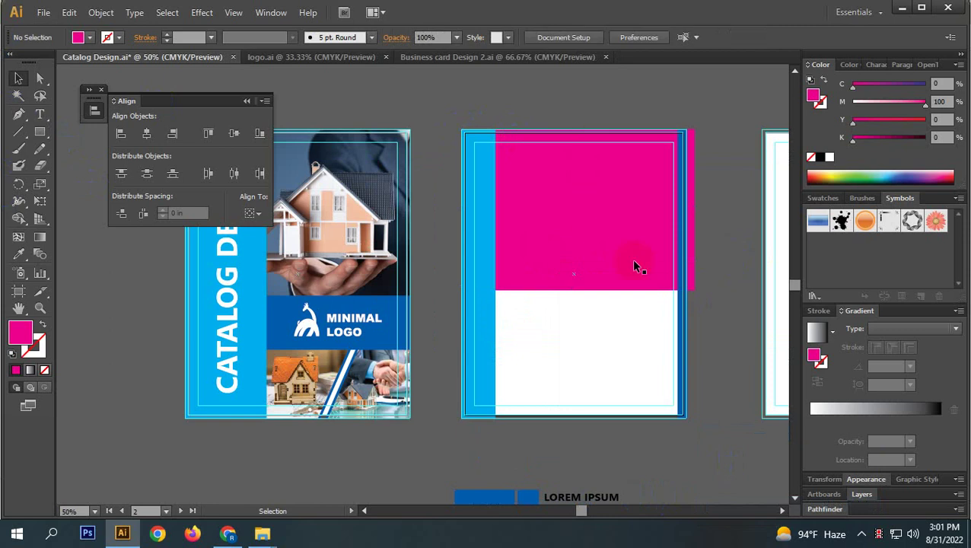
# - Add a small magenta rectangle on page two, place it just beneath the large one beside the light blue bar and shrink it
pyautogui.click(597, 268)
pyautogui.moveTo(576, 292); pyautogui.dragTo(640, 332)
pyautogui.click(716, 319)
pyautogui.scroll(1, 562, 341)
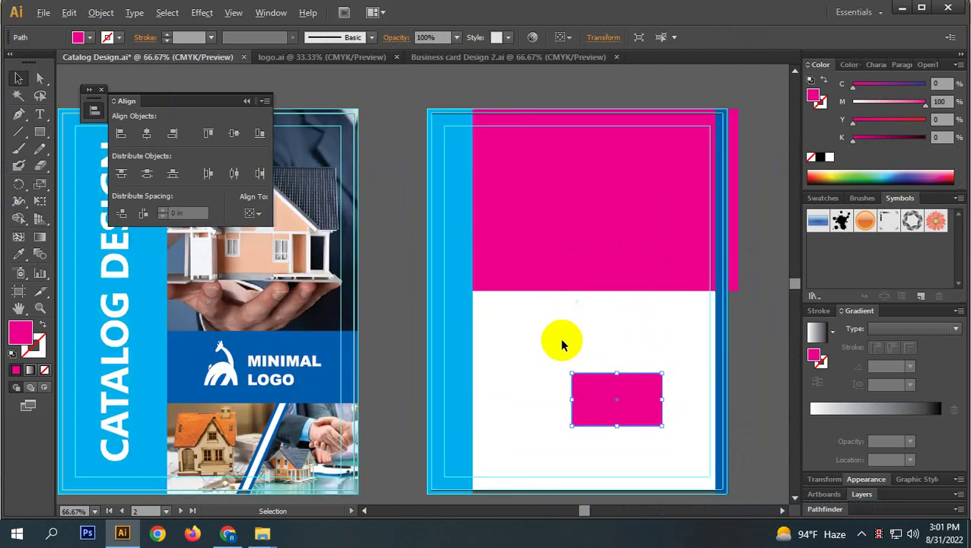
pyautogui.scroll(2, 590, 404)
pyautogui.moveTo(596, 408); pyautogui.dragTo(390, 228)
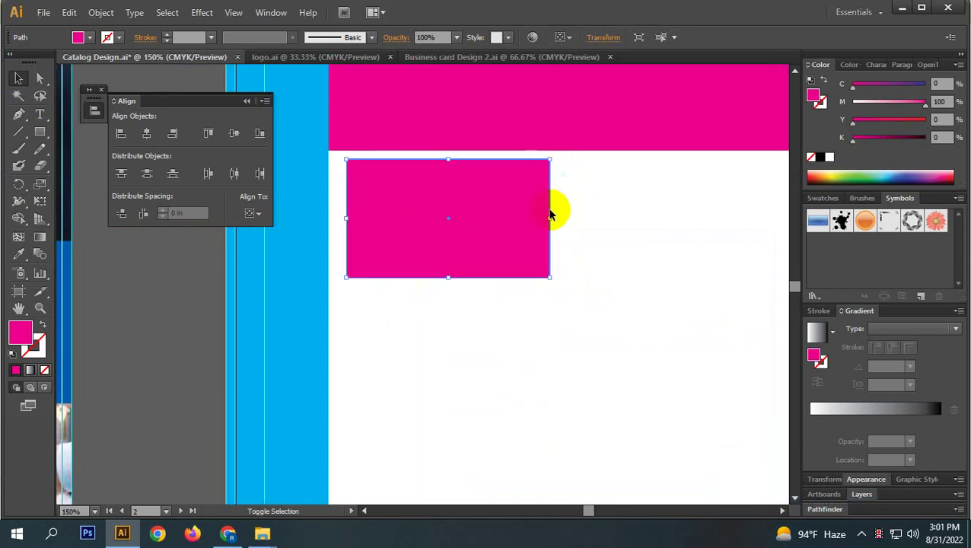
pyautogui.moveTo(550, 219); pyautogui.dragTo(495, 219)
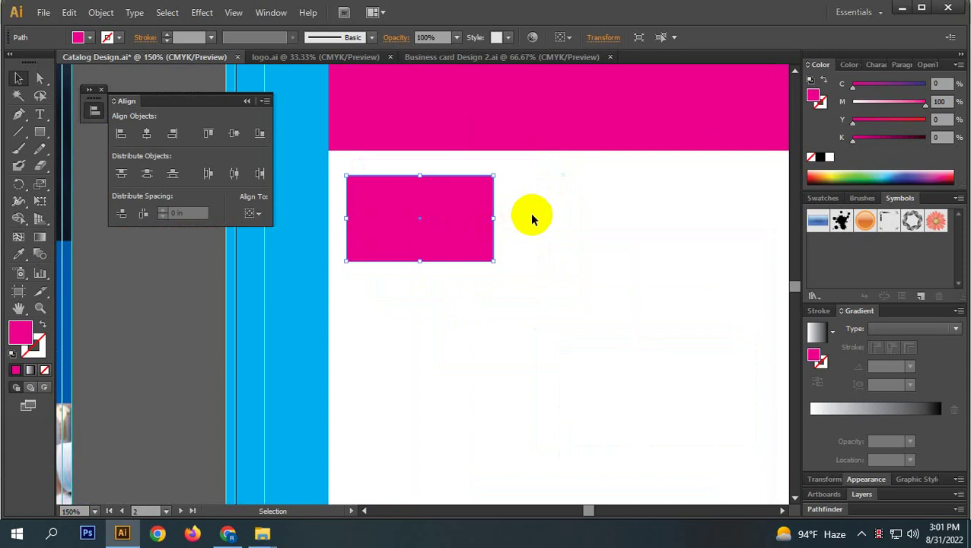
# - Duplicate the small magenta rectangle sideways and repeat the copy to make a row of three
pyautogui.moveTo(472, 218); pyautogui.dragTo(519, 219)
pyautogui.scroll(-2, 462, 205)
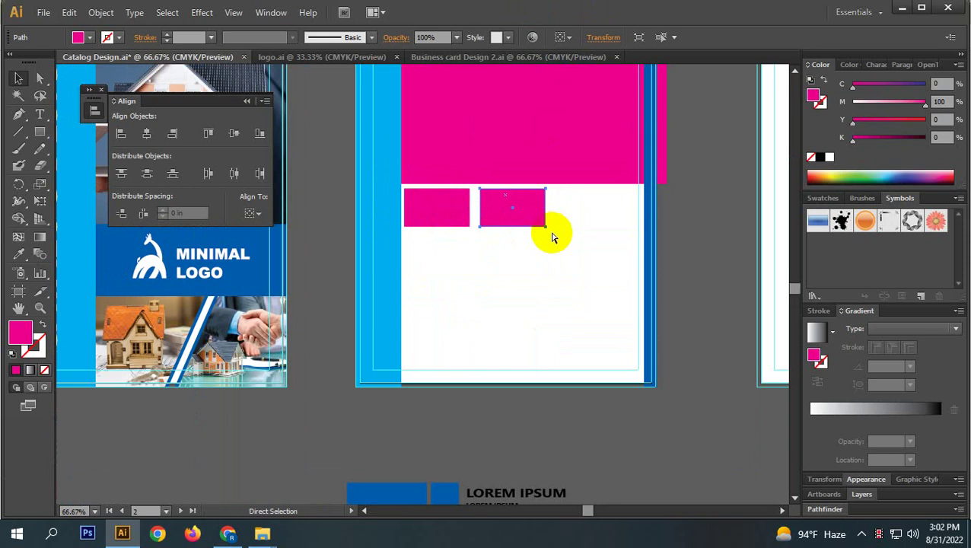
pyautogui.hotkey('ctrl', 'd')
pyautogui.hotkey('ctrl', 'd')
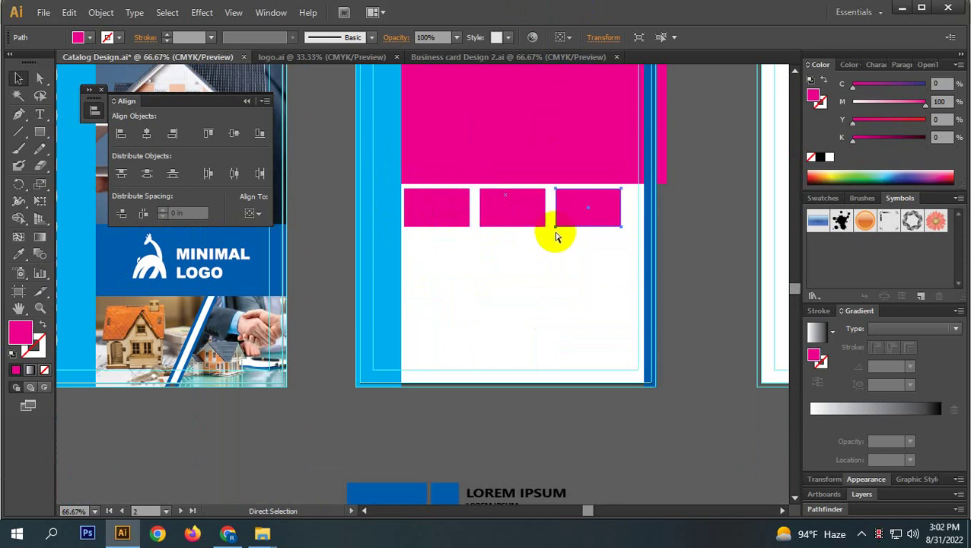
# - Undo the rectangle copies along with the small rectangle's resizing and move
pyautogui.hotkey('ctrl', 'z')
pyautogui.hotkey('ctrl', 'z')
pyautogui.hotkey('ctrl', 'z')
pyautogui.hotkey('ctrl', 'z')
pyautogui.hotkey('ctrl', 'z')
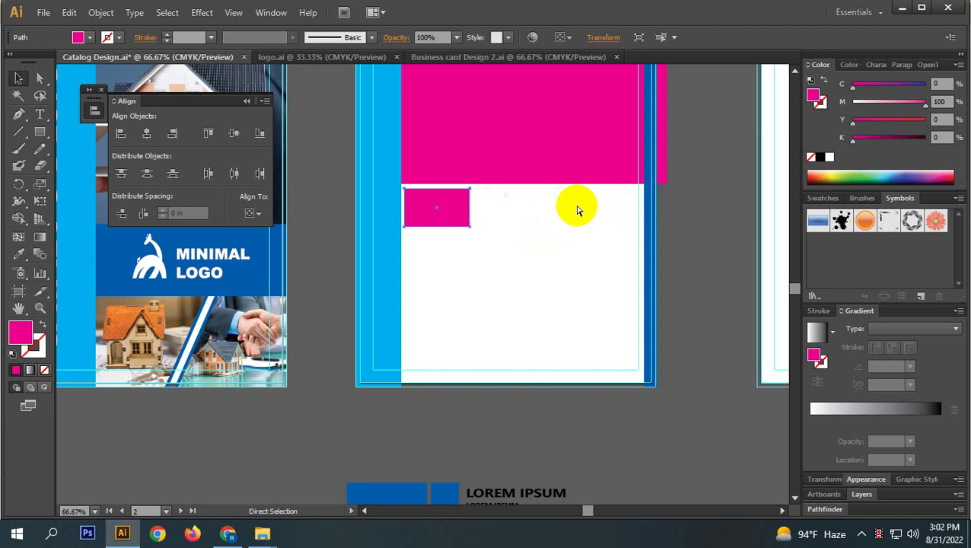
pyautogui.hotkey('ctrl', 'z')
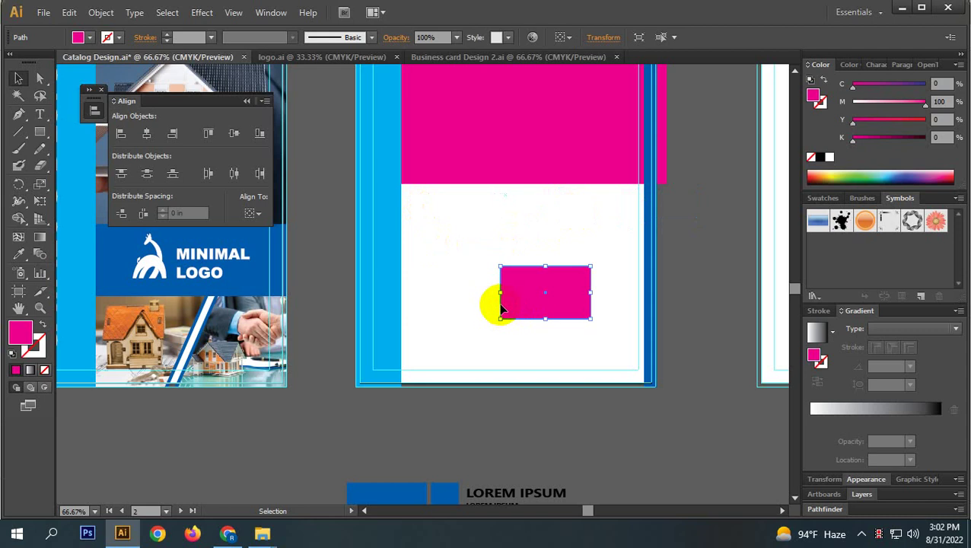
# - Delete the magenta rectangles from page two
pyautogui.scroll(-2, 505, 299)
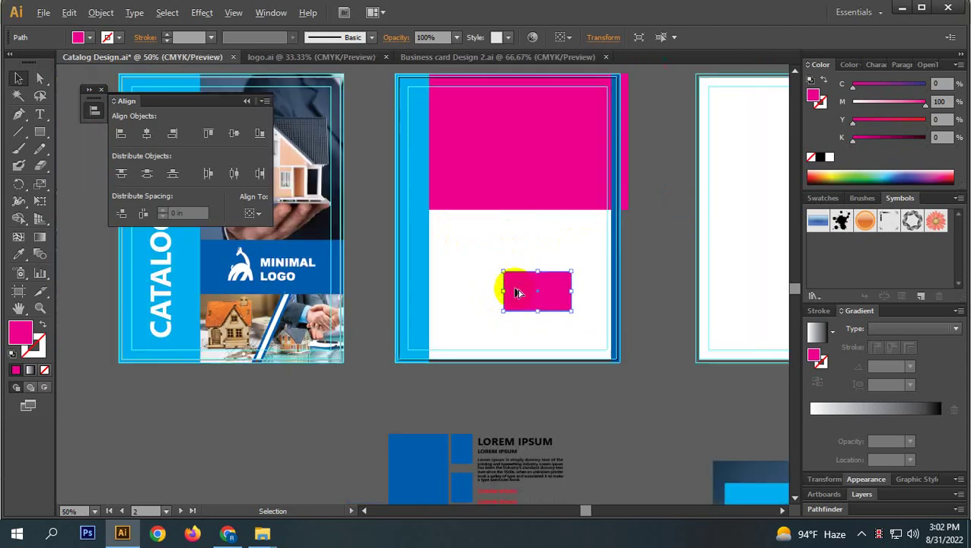
pyautogui.click(522, 219)
pyautogui.press('Delete')
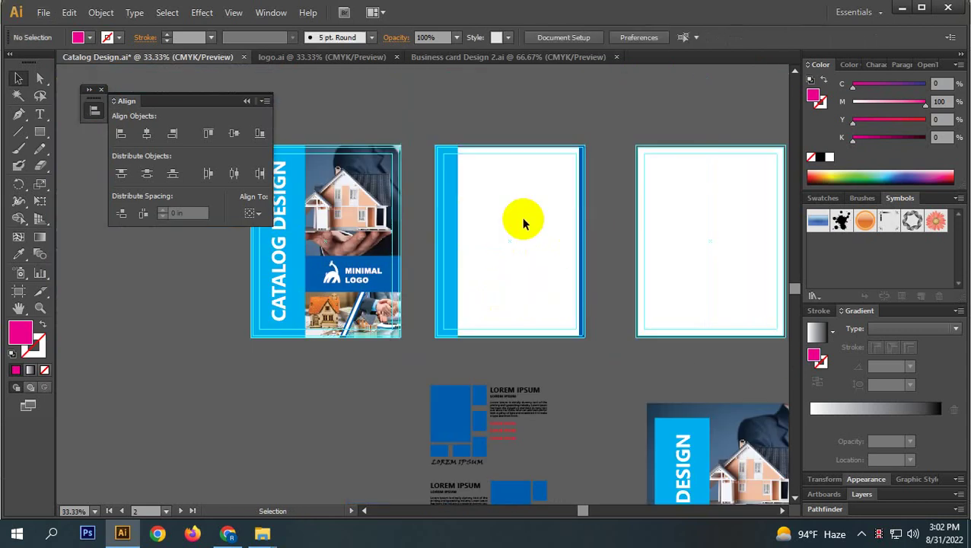
pyautogui.click(540, 308)
# - Undo back past the magenta rectangle trial and the group's move, restoring the grouped image-and-text layout to page two
pyautogui.hotkey('ctrl', 'z')
pyautogui.hotkey('ctrl', 'z')
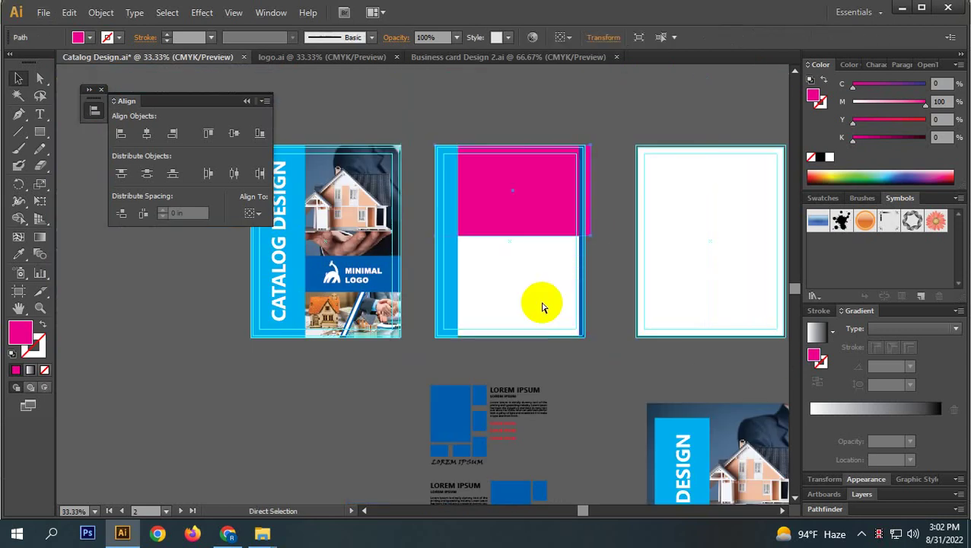
pyautogui.hotkey('ctrl', 'z')
pyautogui.hotkey('ctrl', 'z')
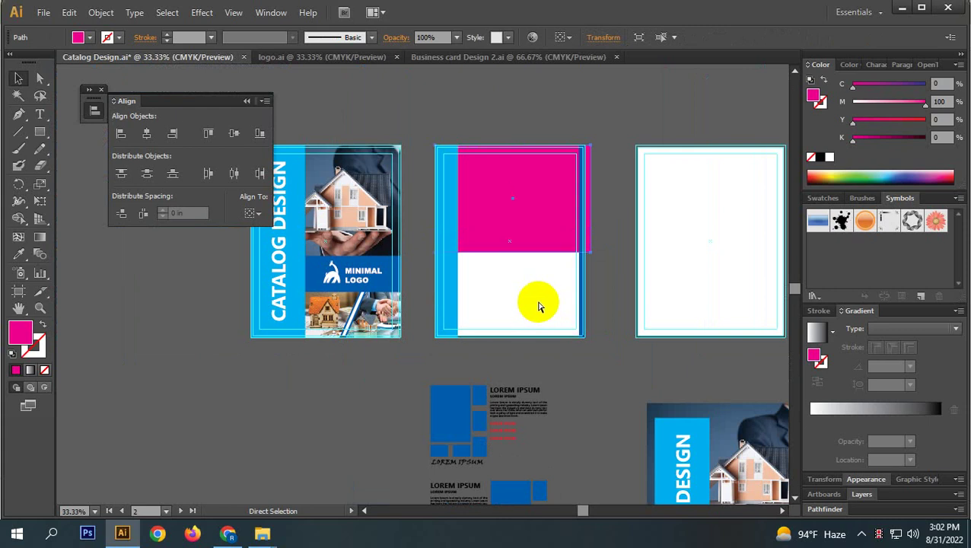
pyautogui.hotkey('ctrl', 'z')
pyautogui.hotkey('ctrl', 'z')
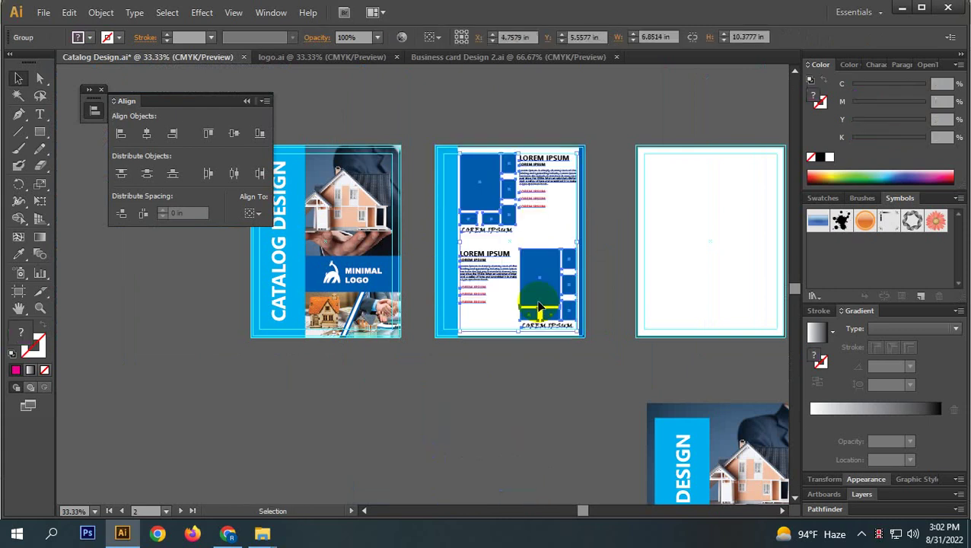
pyautogui.click(559, 385)
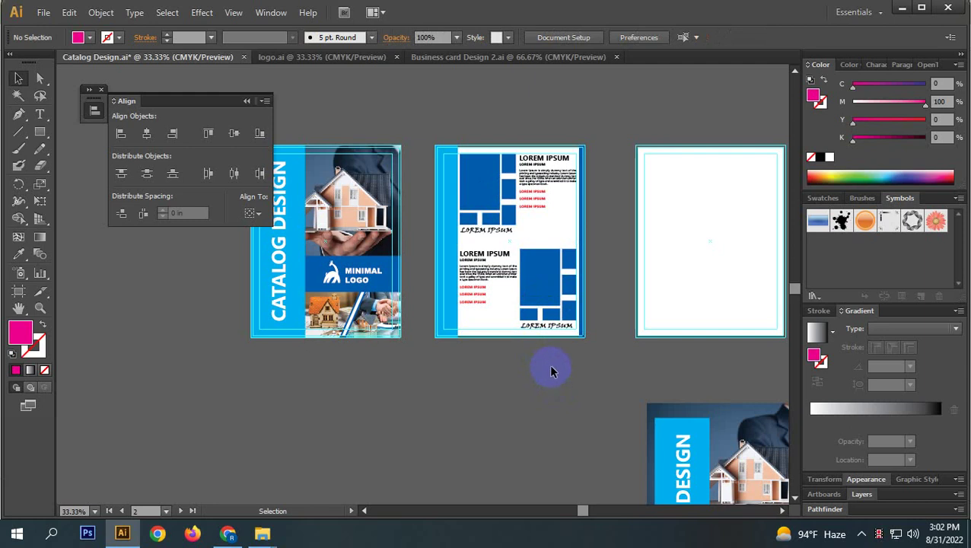
pyautogui.moveTo(633, 364); pyautogui.dragTo(575, 365)
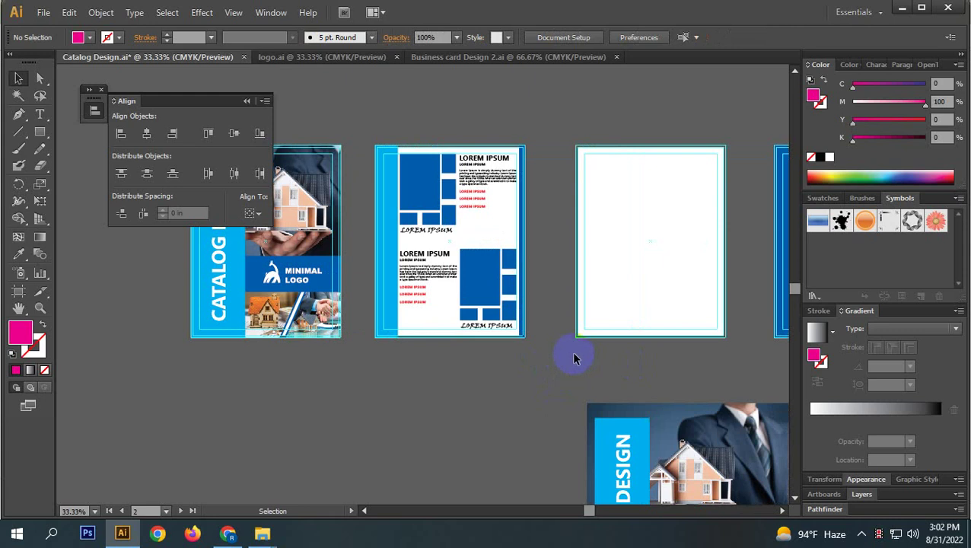
pyautogui.scroll(2, 512, 306)
pyautogui.moveTo(512, 306); pyautogui.dragTo(612, 327)
pyautogui.scroll(-1, 612, 327)
pyautogui.scroll(-2, 492, 191)
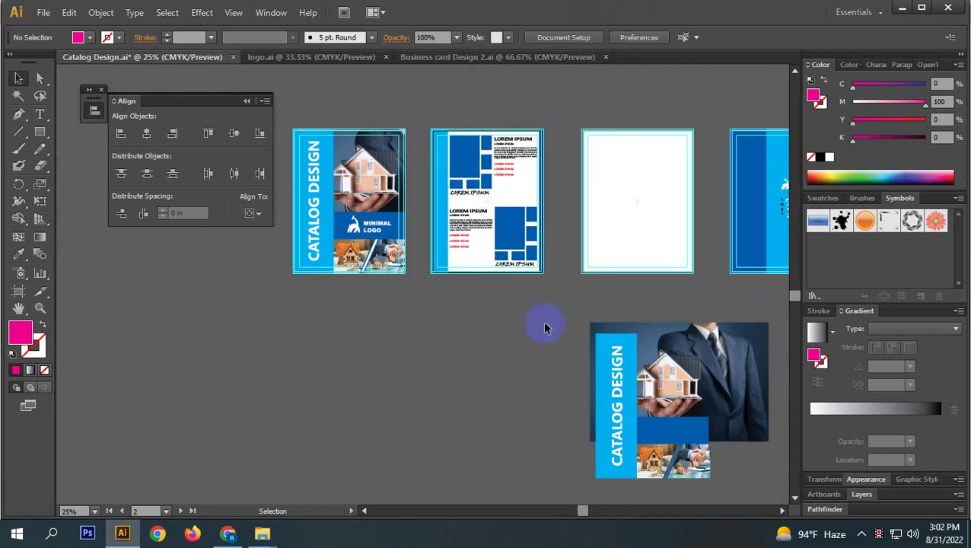
pyautogui.rightClick(557, 290)
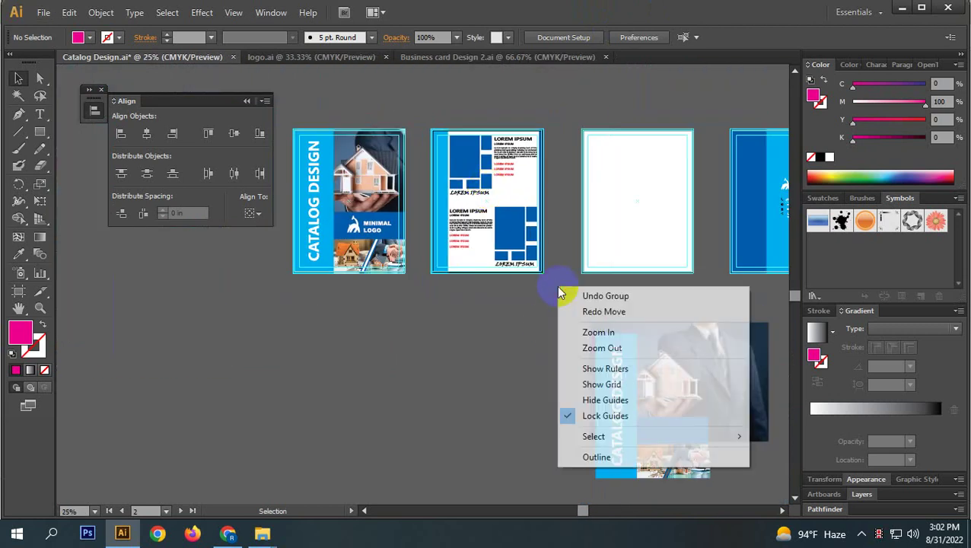
pyautogui.click(481, 353)
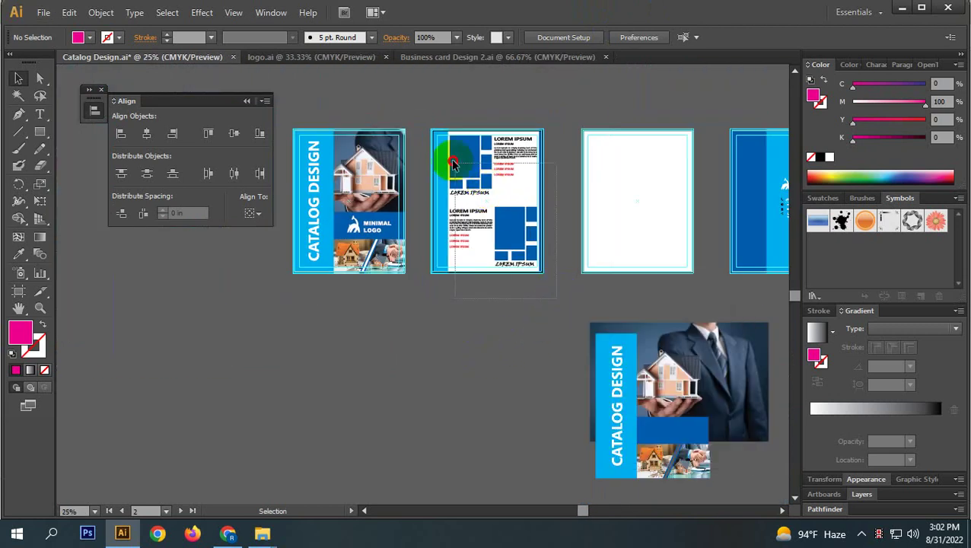
# - Duplicate the complete page two design onto the blank third page and centre the copy on that page
pyautogui.moveTo(451, 156); pyautogui.dragTo(419, 120)
pyautogui.press('a')
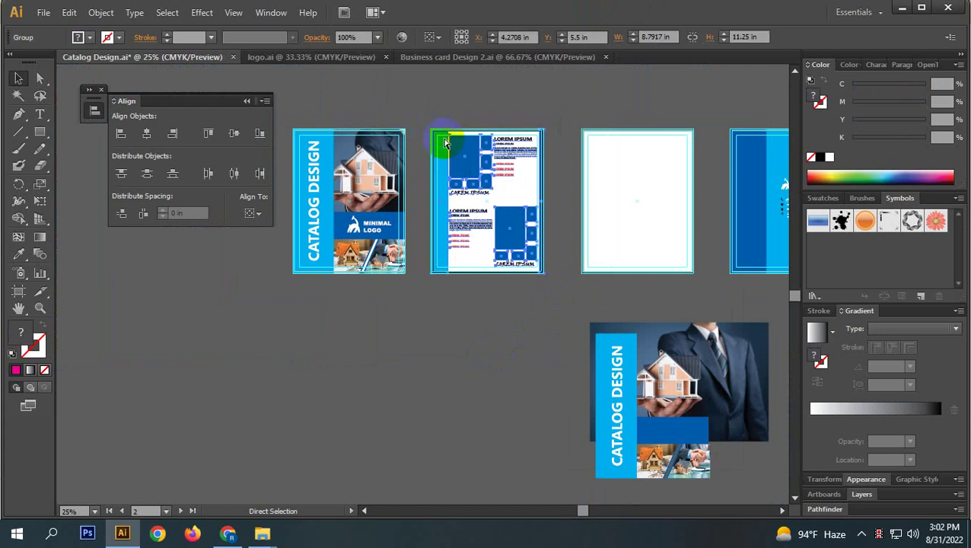
pyautogui.click(455, 314)
pyautogui.moveTo(455, 238); pyautogui.dragTo(603, 195)
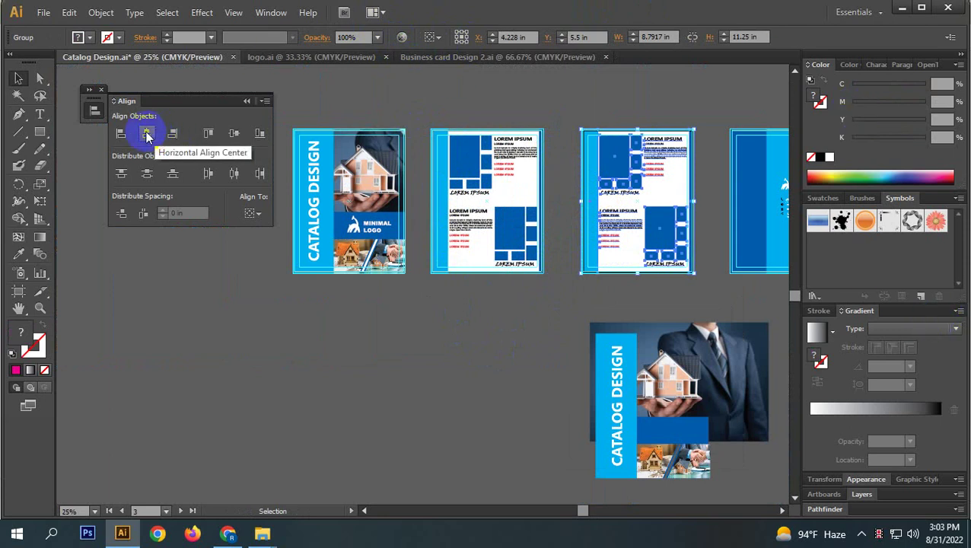
pyautogui.click(234, 134)
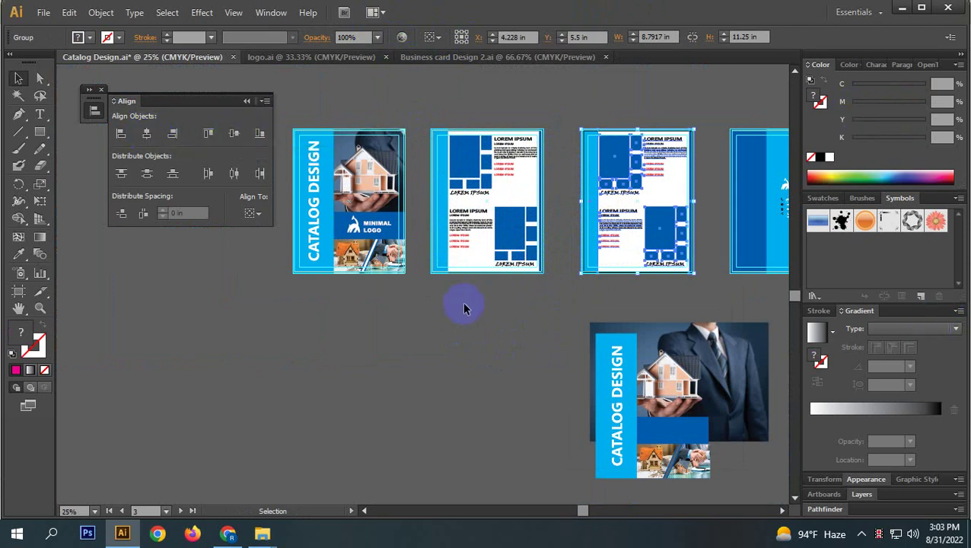
pyautogui.click(561, 311)
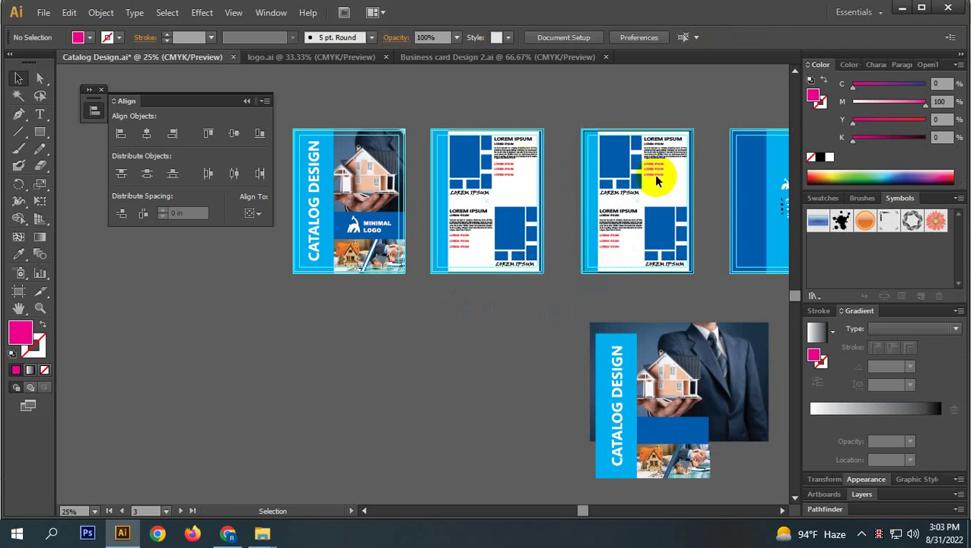
# - Delete the leftover copy of the cover artwork lying below the pages
pyautogui.scroll(-2, 637, 206)
pyautogui.moveTo(716, 277); pyautogui.dragTo(538, 354)
pyautogui.press('Delete')
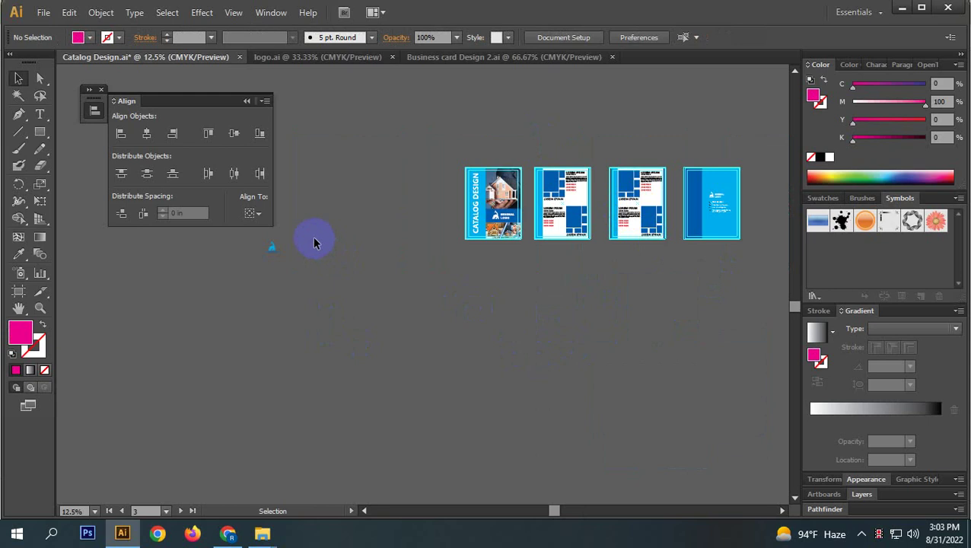
# - Delete the stray small logo left outside the pages
pyautogui.moveTo(316, 240); pyautogui.dragTo(219, 279)
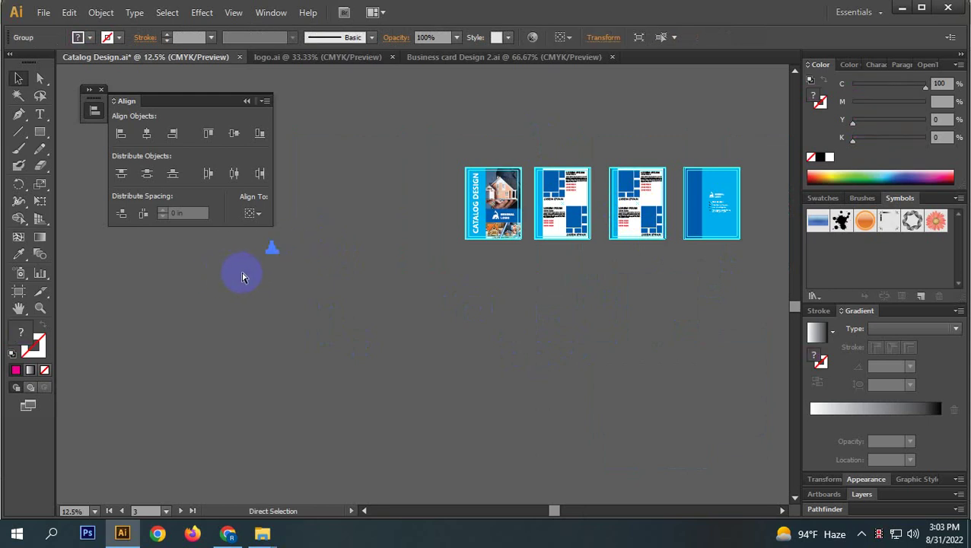
pyautogui.press('Delete')
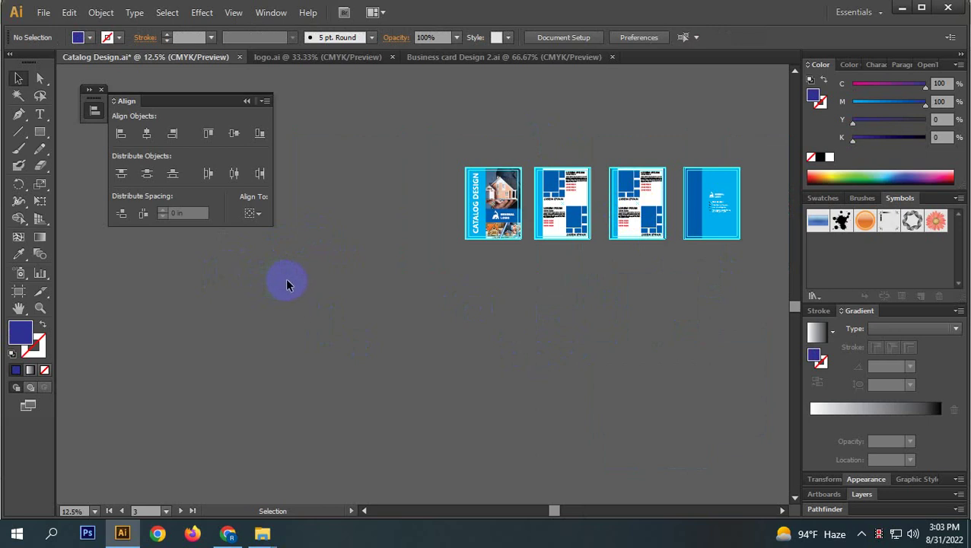
pyautogui.press('ctrl')
pyautogui.hotkey('ctrl', 'z')
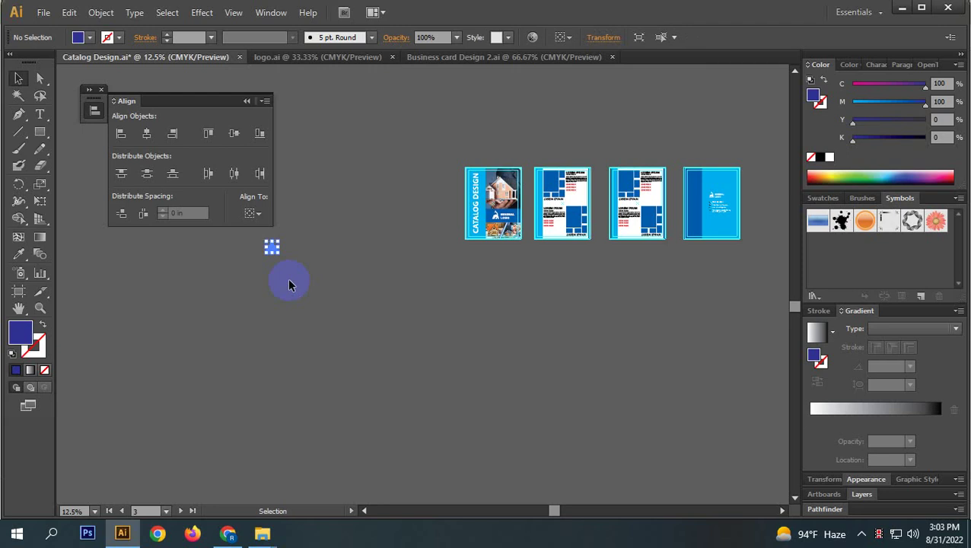
pyautogui.press('ctrl')
pyautogui.hotkey('ctrl', 'z')
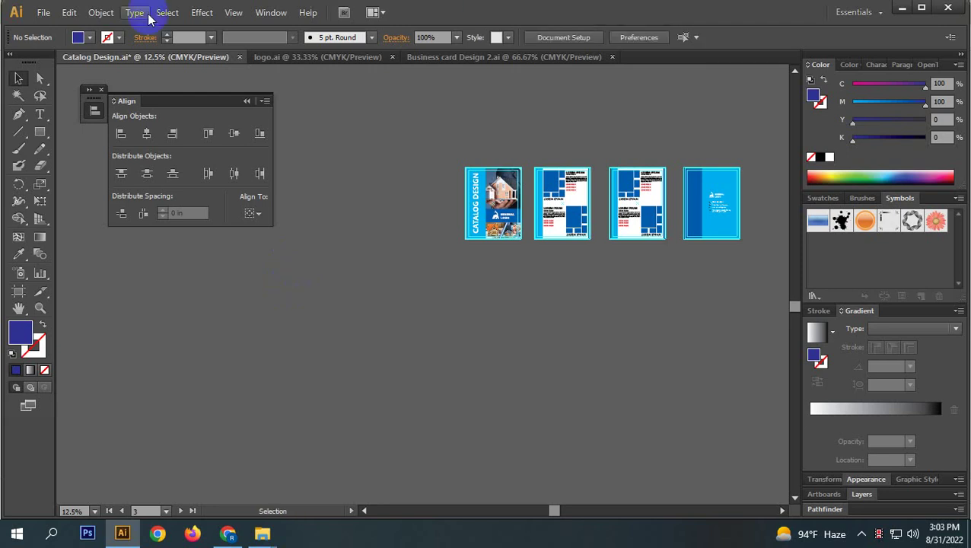
pyautogui.moveTo(730, 341); pyautogui.dragTo(641, 363)
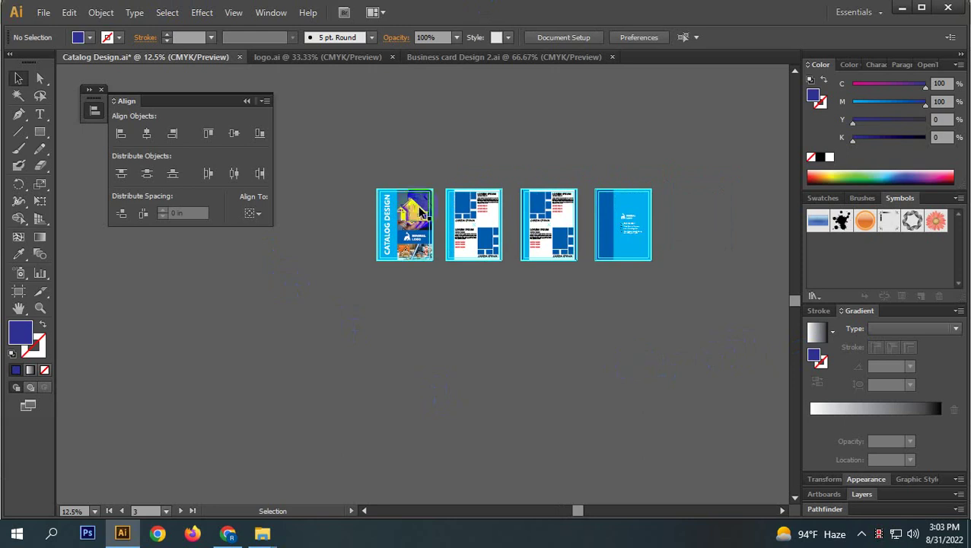
pyautogui.click(404, 251)
pyautogui.scroll(3, 370, 256)
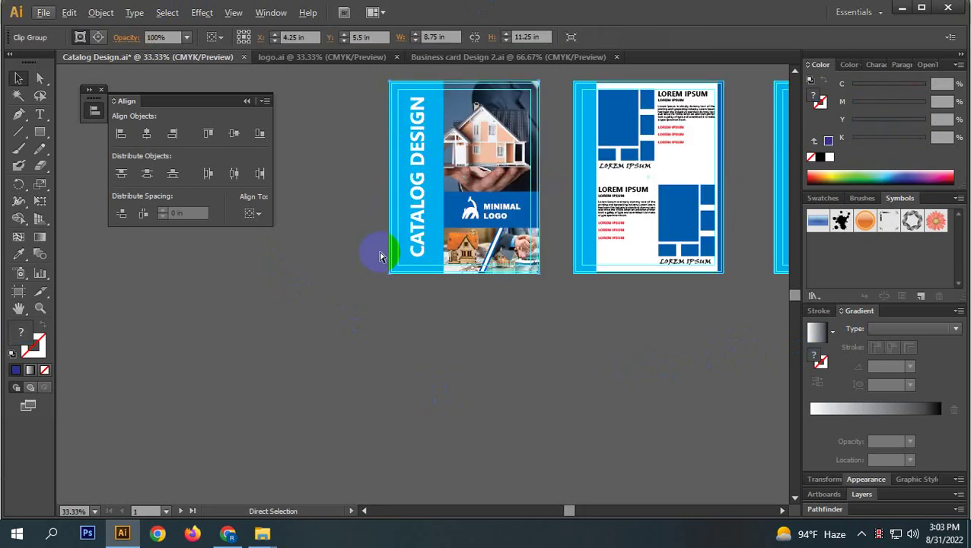
pyautogui.click(373, 256)
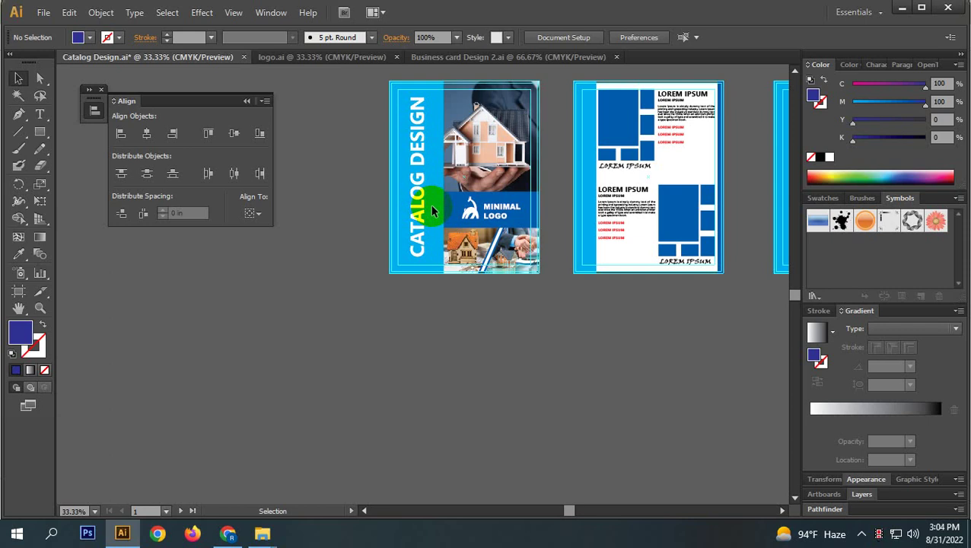
pyautogui.click(443, 399)
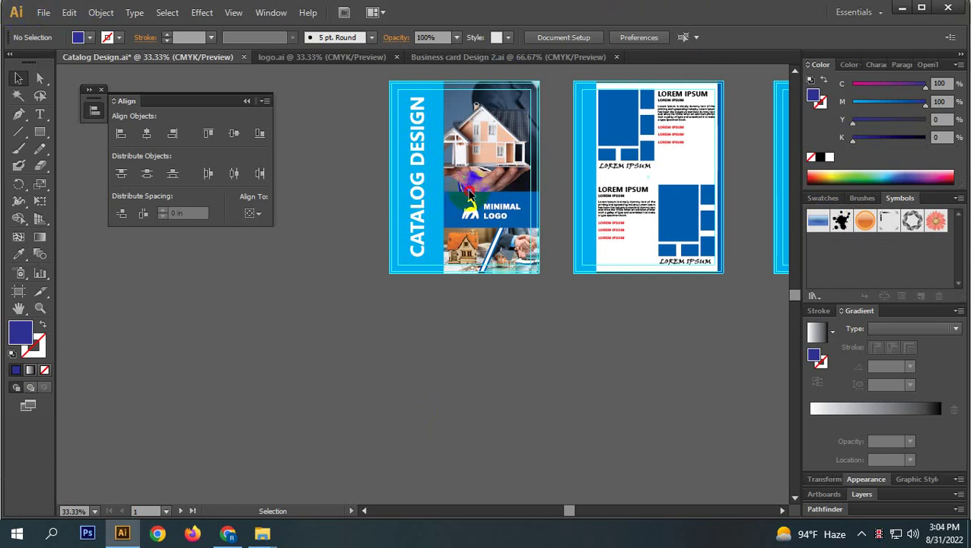
pyautogui.press('ctrl')
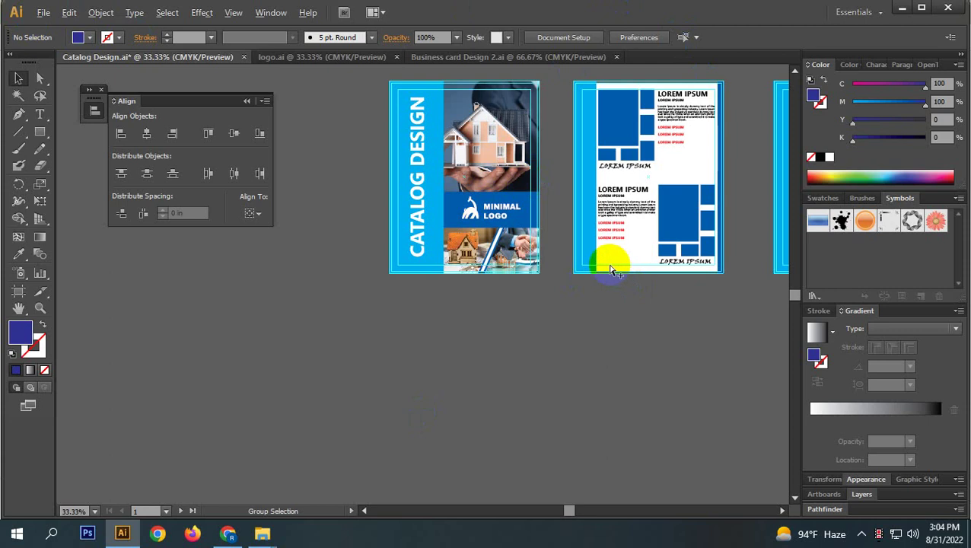
pyautogui.keyDown('ctrl'); pyautogui.click(613, 270); pyautogui.keyUp('ctrl')
pyautogui.click(391, 477)
pyautogui.scroll(-1, 401, 428)
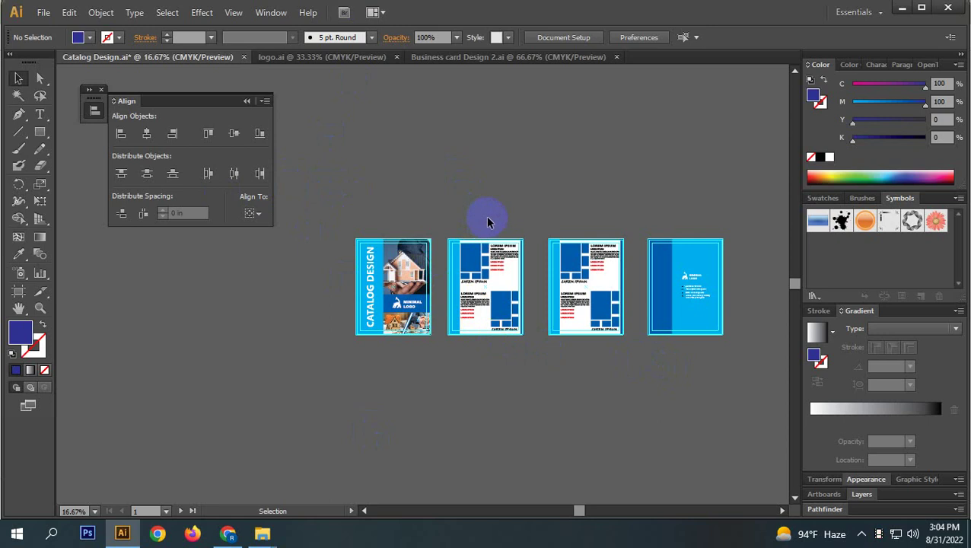
pyautogui.click(43, 13)
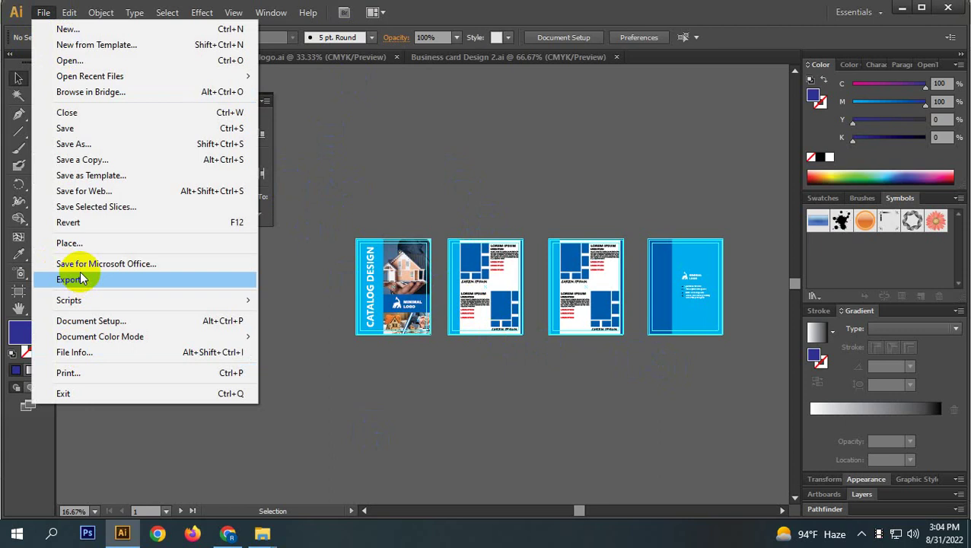
pyautogui.click(72, 279)
pyautogui.click(196, 379)
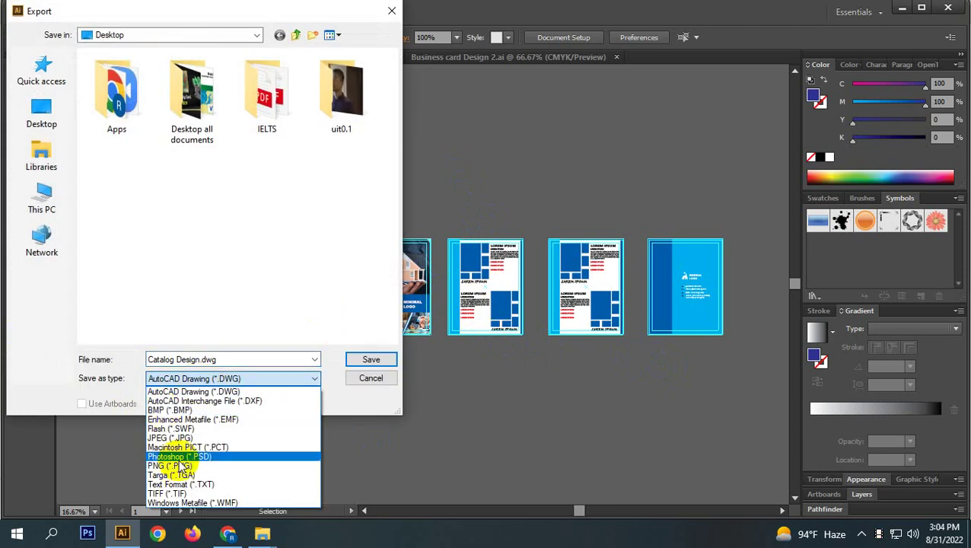
pyautogui.click(169, 438)
pyautogui.click(81, 404)
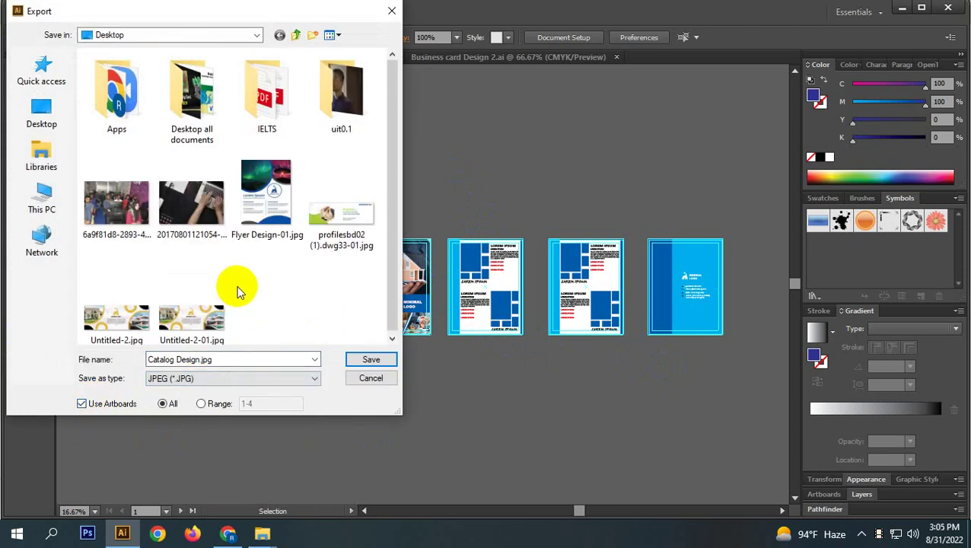
pyautogui.click(368, 359)
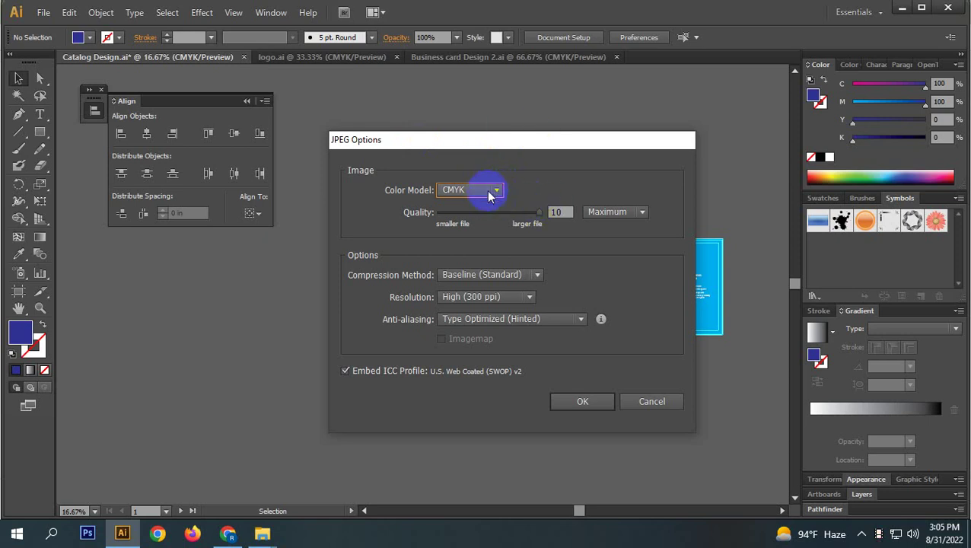
pyautogui.click(491, 191)
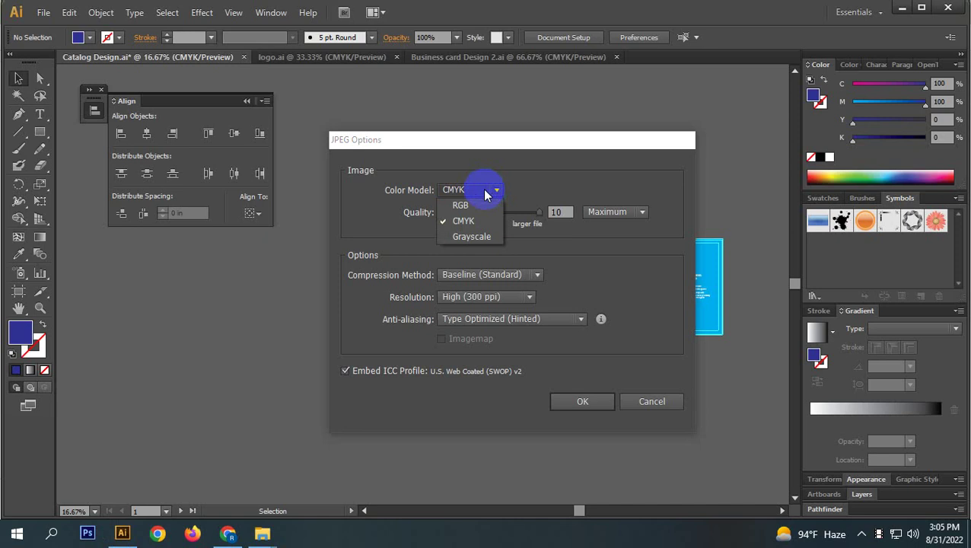
pyautogui.click(647, 401)
# - Export the whole layout to the desktop as the single JPEG Catalog Design.jpg, ignoring artboards and using the RGB color model
pyautogui.click(43, 13)
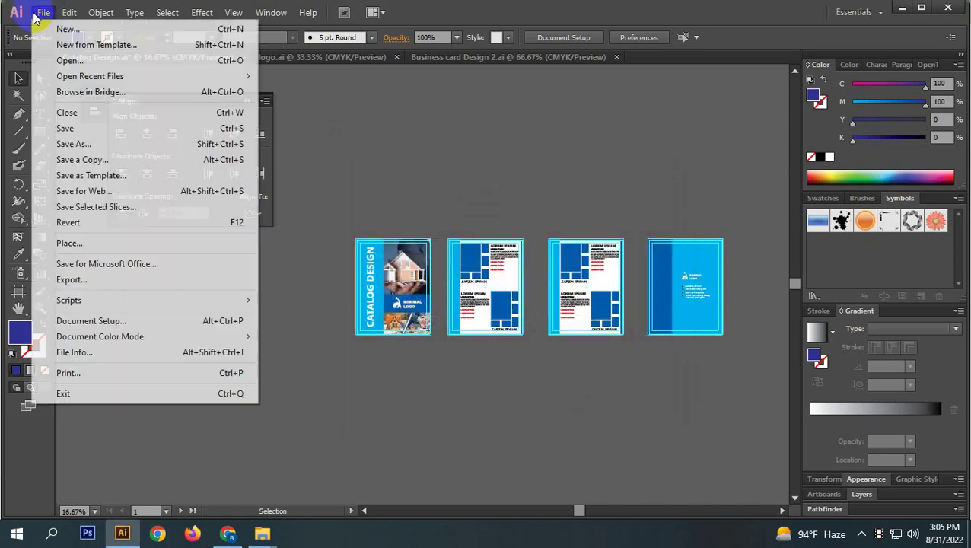
pyautogui.click(84, 279)
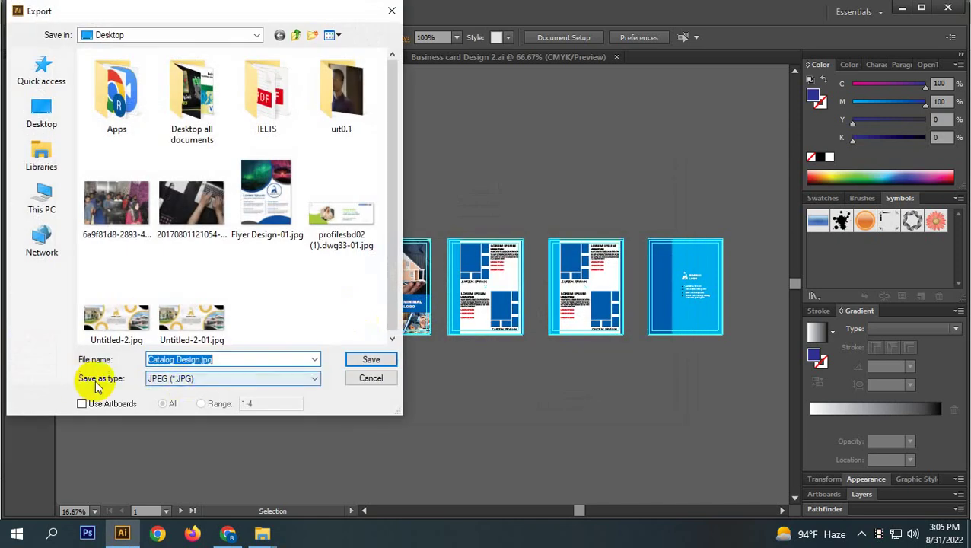
pyautogui.click(245, 378)
pyautogui.click(254, 379)
pyautogui.click(368, 359)
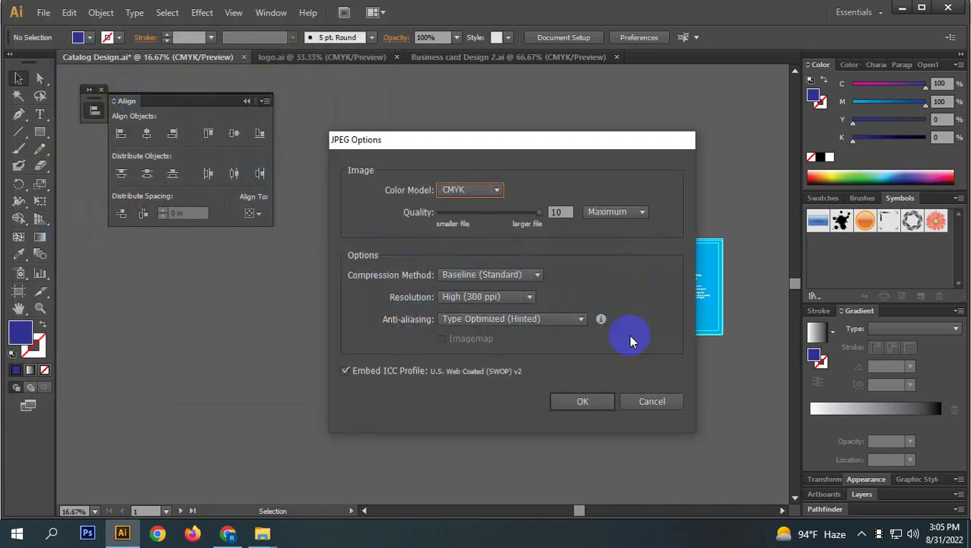
pyautogui.click(479, 191)
pyautogui.click(463, 202)
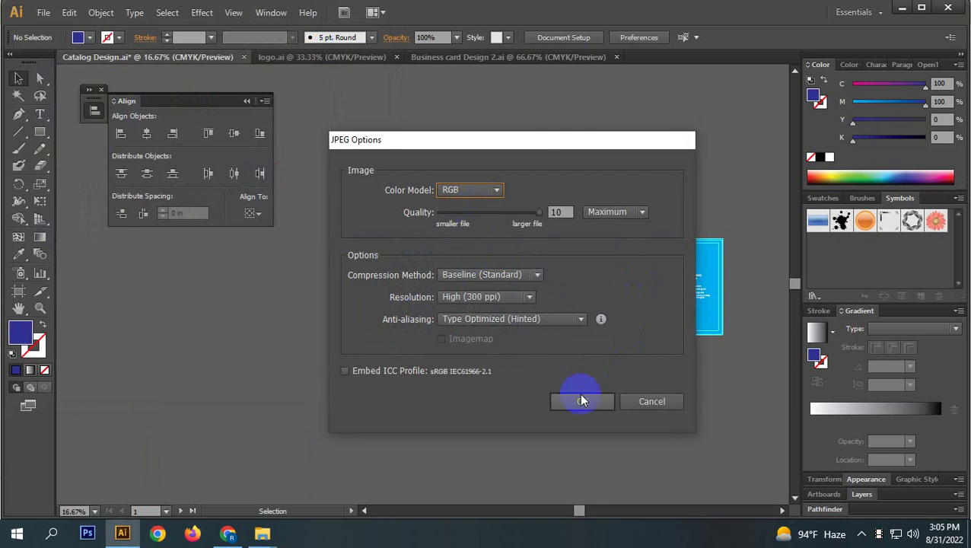
pyautogui.click(581, 399)
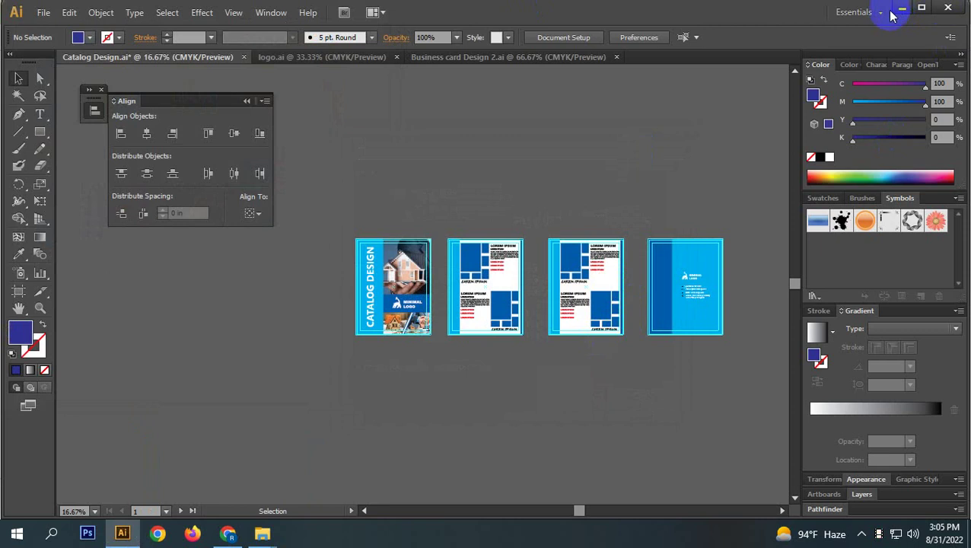
# - Switch to the desktop and check the exported Catalog Design.jpg in the image viewer
pyautogui.click(902, 7)
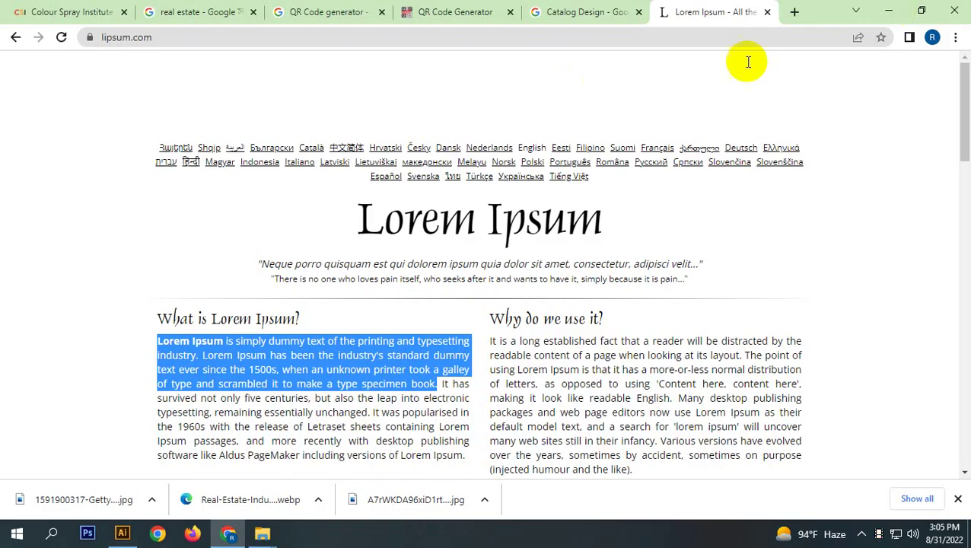
pyautogui.click(887, 10)
pyautogui.doubleClick(143, 116)
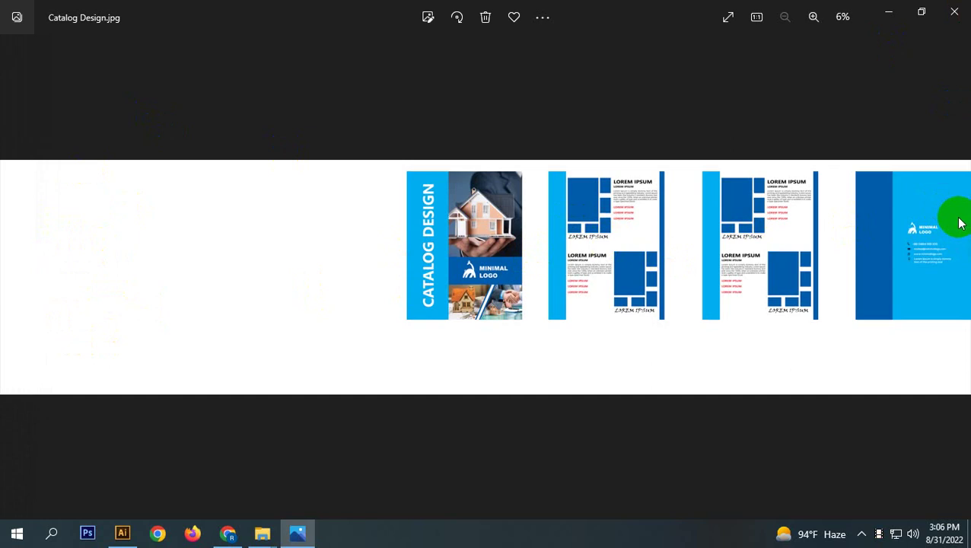
pyautogui.click(954, 11)
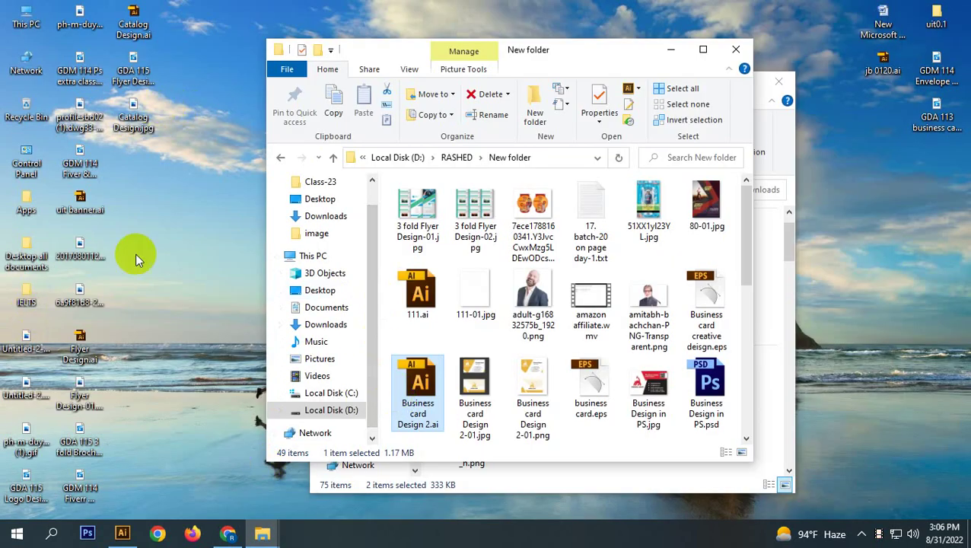
# - Delete the exported Catalog Design.jpg from the desktop
pyautogui.click(133, 115)
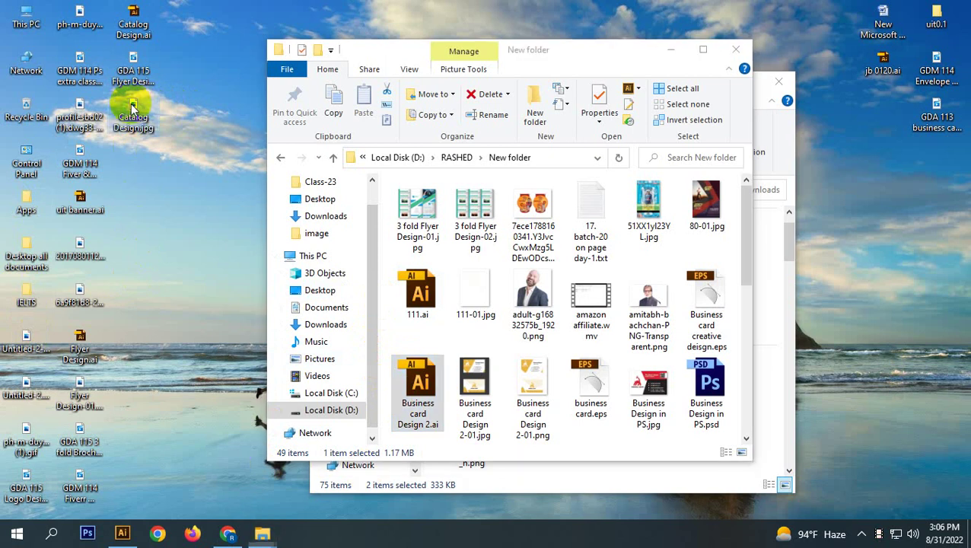
pyautogui.press('Delete')
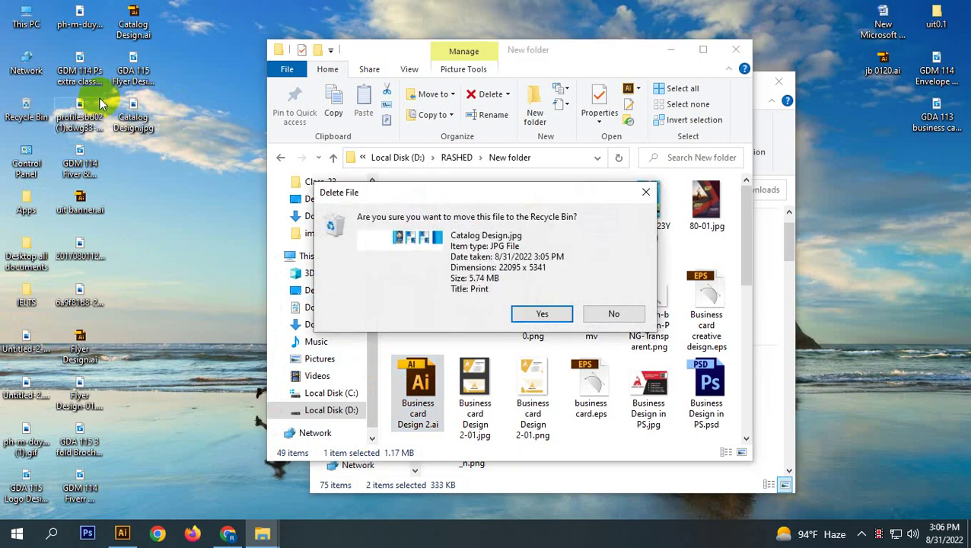
pyautogui.click(553, 311)
# - Return to Illustrator and export all artboards to the desktop as separate JPEGs named Catalog Design, using the RGB color model
pyautogui.click(122, 533)
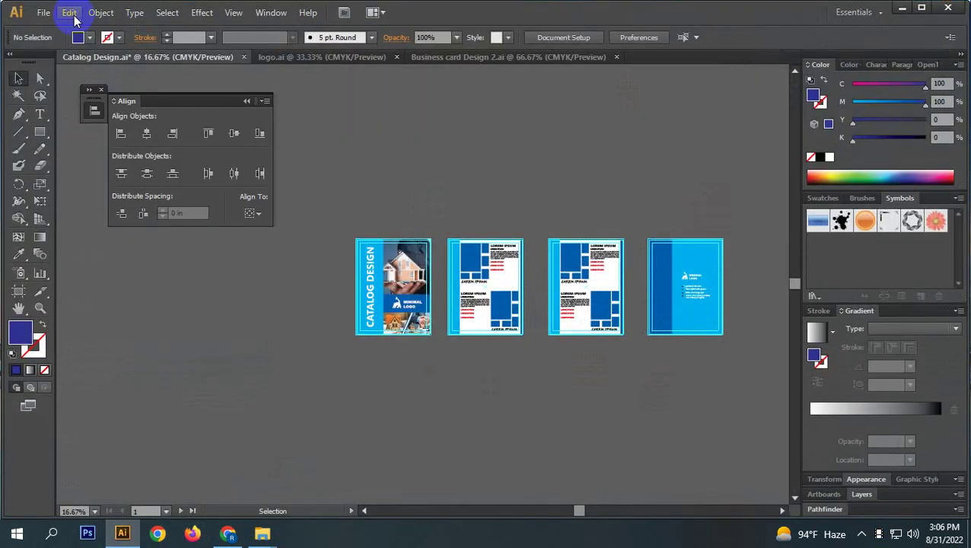
pyautogui.click(47, 16)
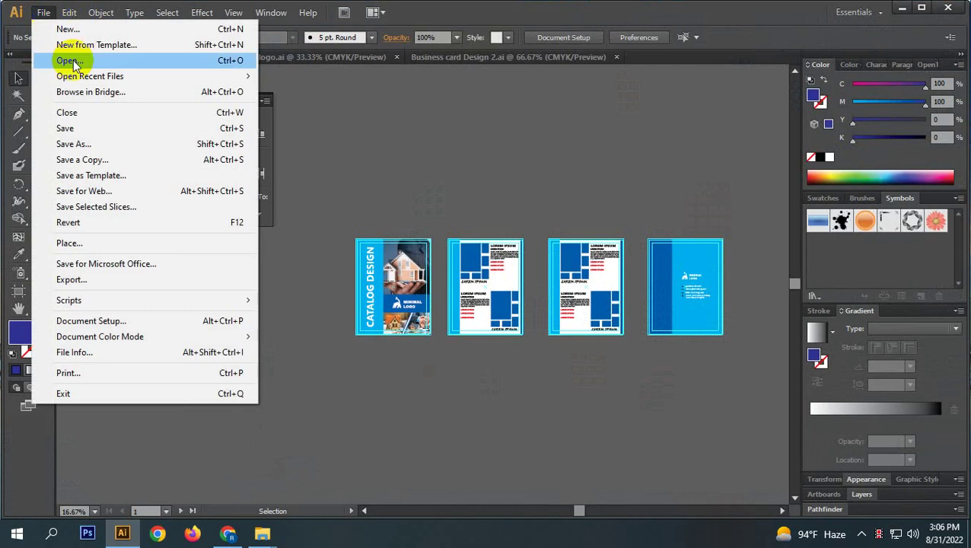
pyautogui.click(144, 281)
pyautogui.click(98, 404)
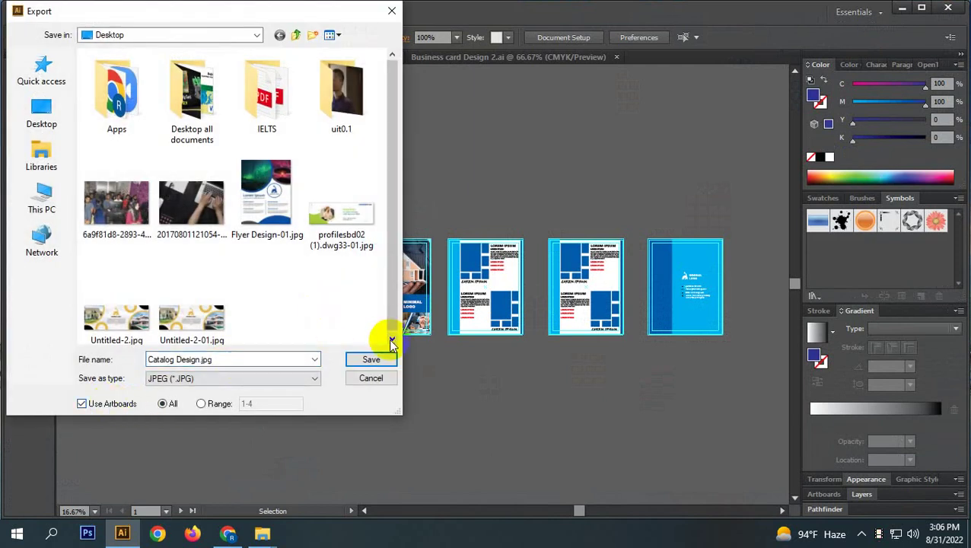
pyautogui.click(376, 360)
pyautogui.click(462, 190)
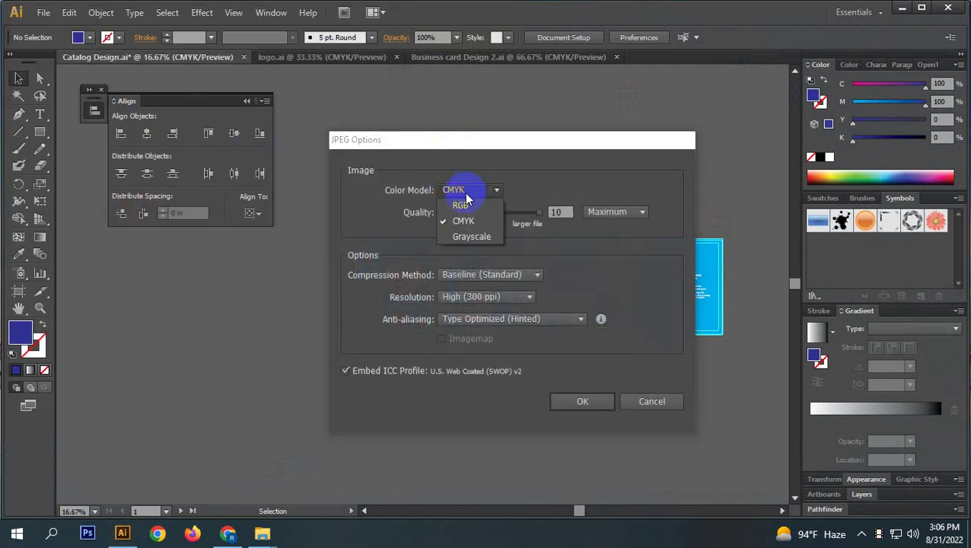
pyautogui.click(457, 206)
pyautogui.click(588, 403)
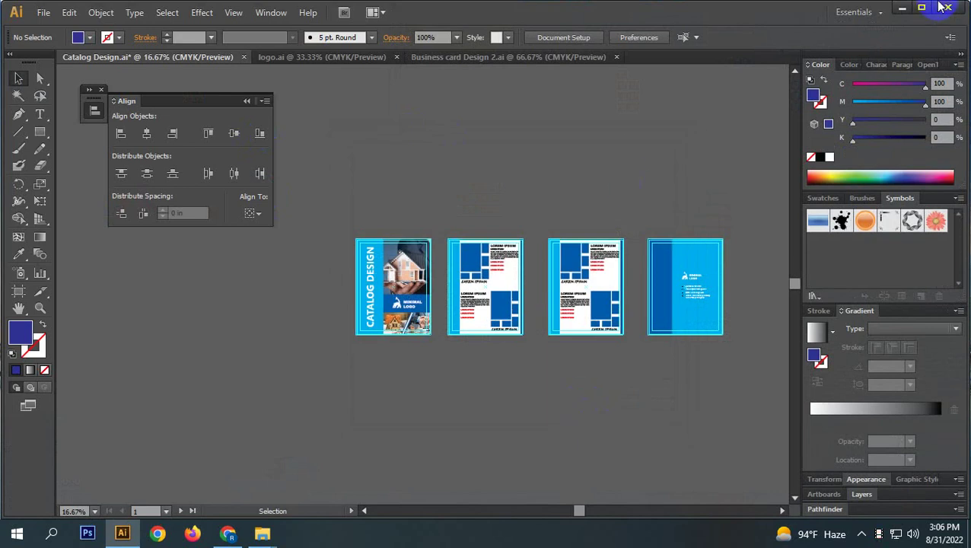
# - Switch to the desktop and look through the exported page images from Catalog Design-01 to Catalog Design-04 and back
pyautogui.click(903, 7)
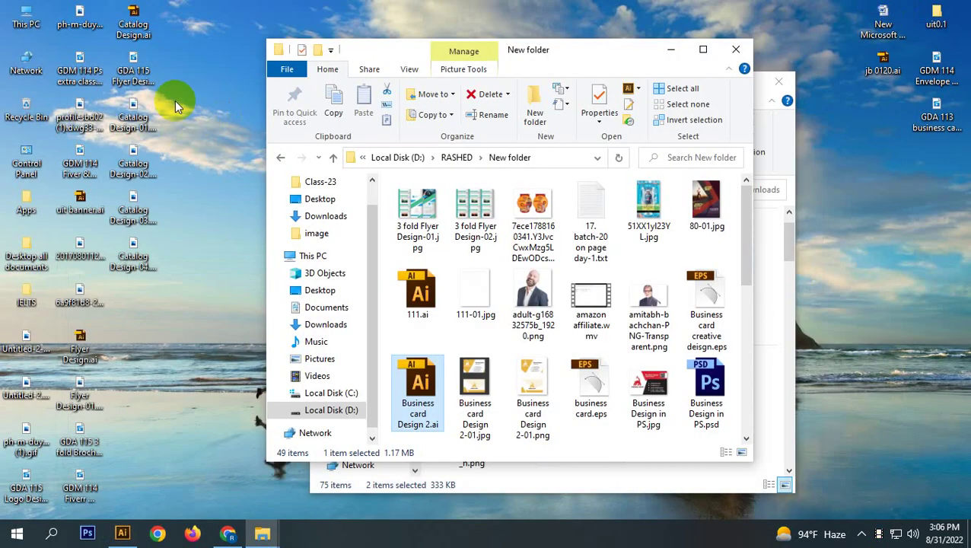
pyautogui.doubleClick(131, 104)
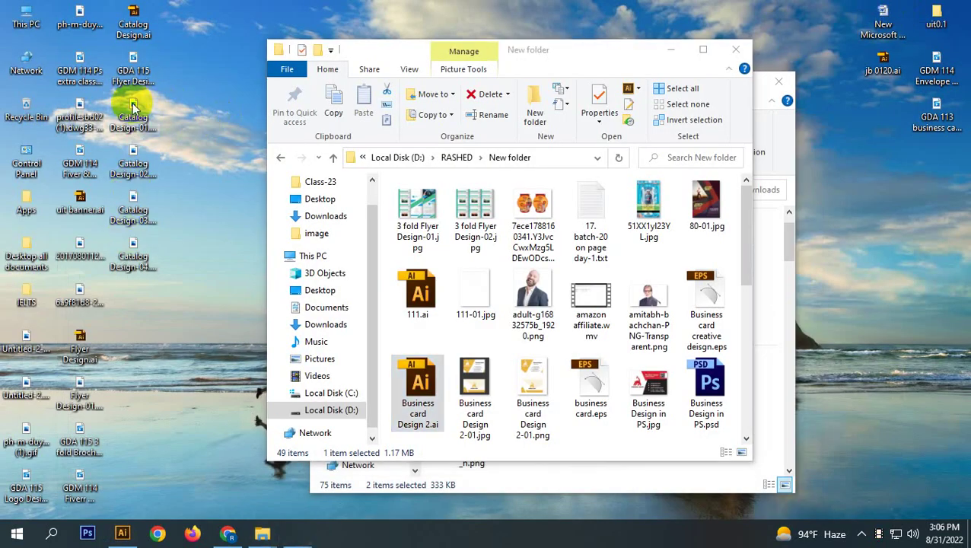
pyautogui.press('Right')
pyautogui.press('Right')
pyautogui.press('Right')
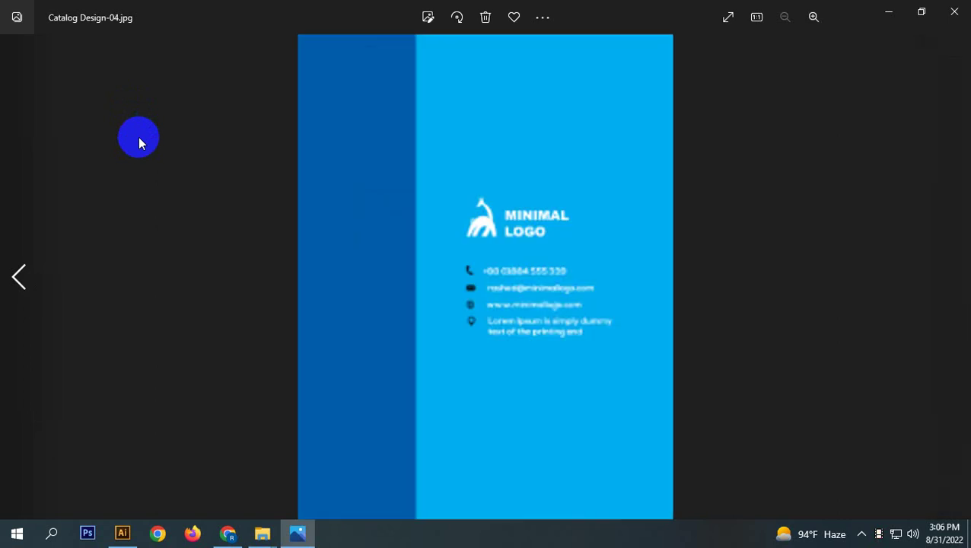
pyautogui.press('Left')
pyautogui.press('Left')
pyautogui.press('Left')
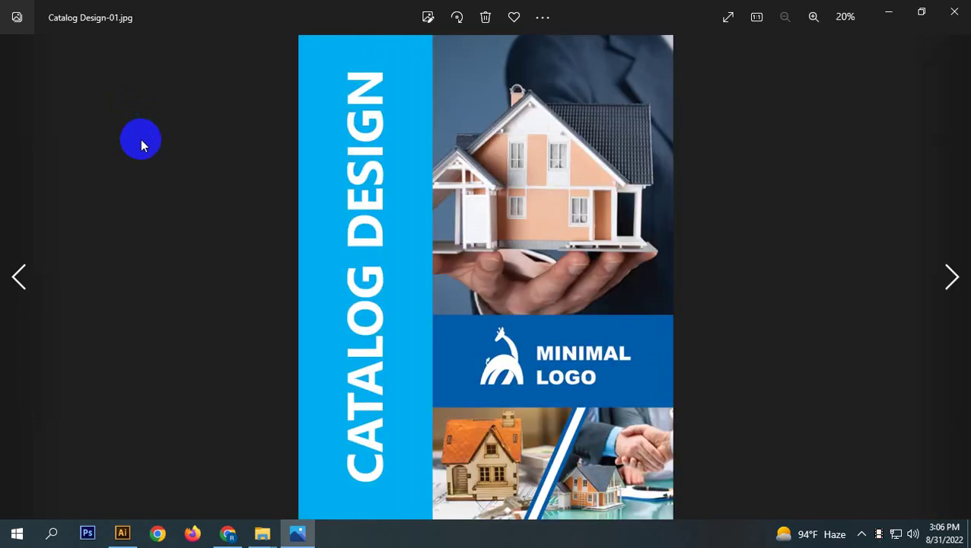
pyautogui.click(954, 12)
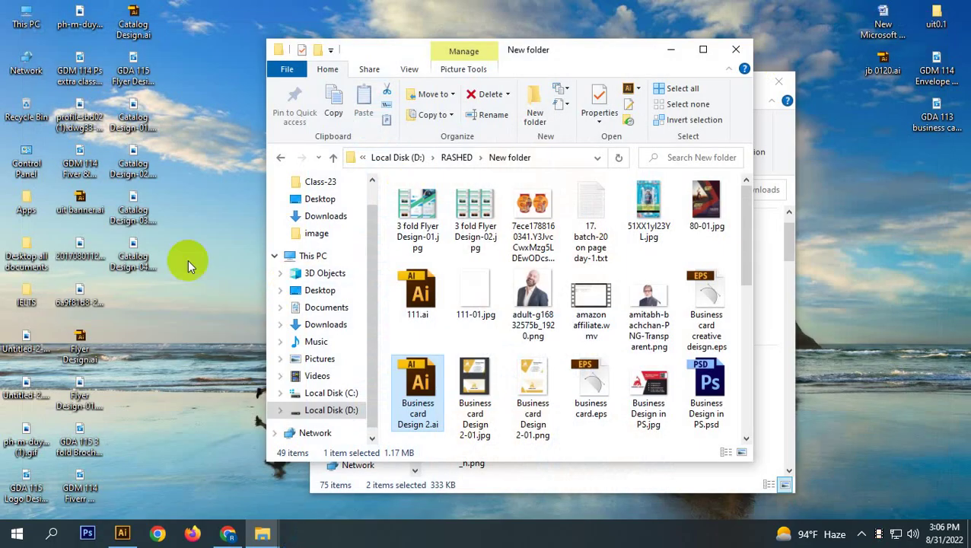
# - Delete the four exported Catalog Design page images from the desktop
pyautogui.moveTo(188, 103); pyautogui.dragTo(121, 298)
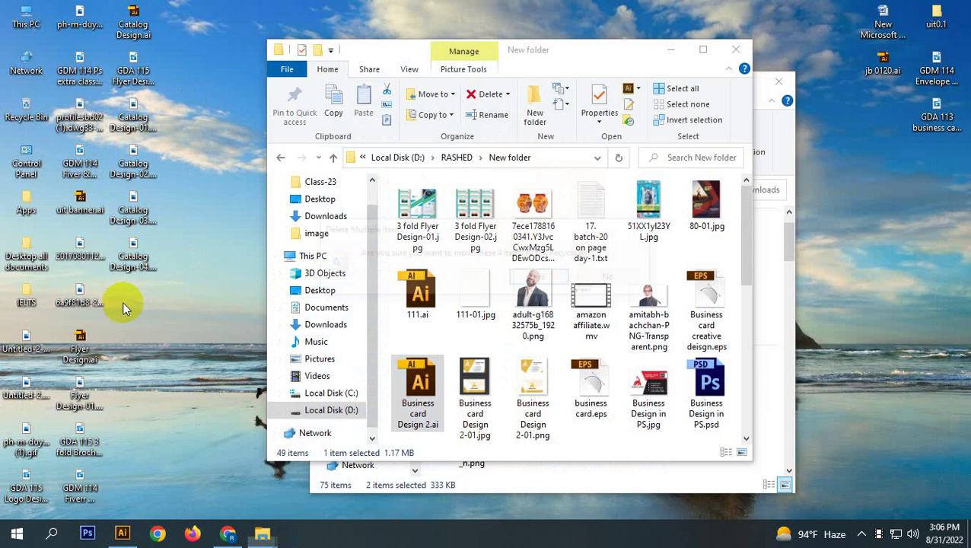
pyautogui.press('Delete')
pyautogui.click(558, 276)
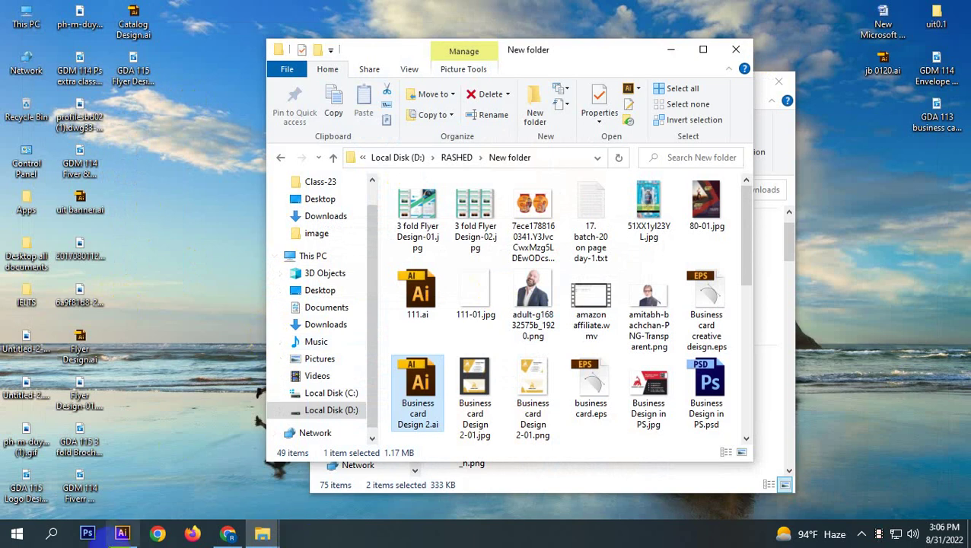
# - Return to Illustrator and start saving all catalog artboards to the desktop in Adobe PDF format as Catalog Design.pdf
pyautogui.click(123, 533)
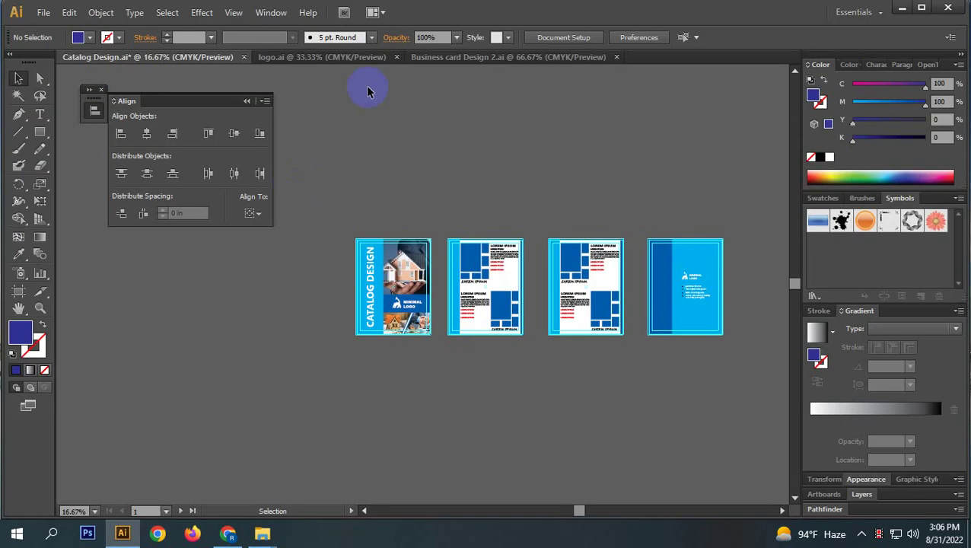
pyautogui.click(43, 12)
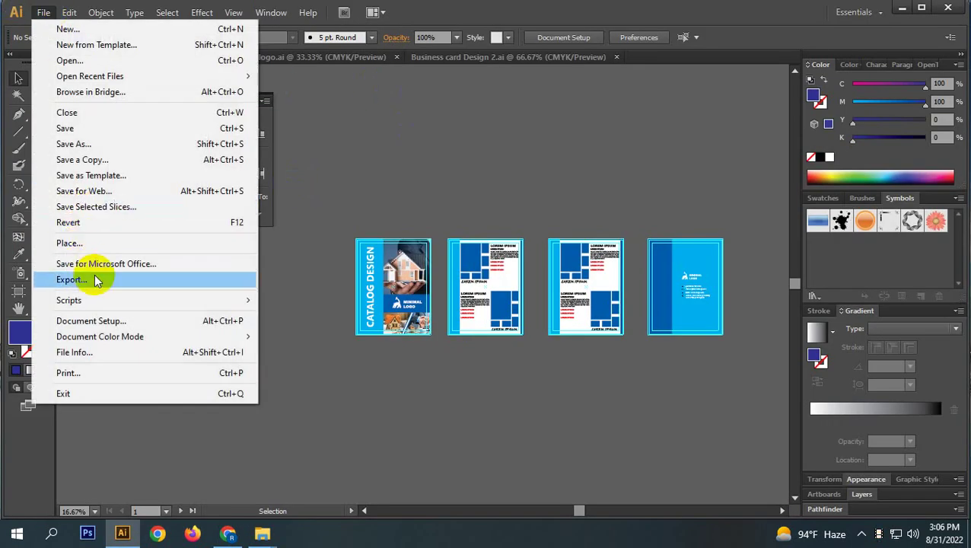
pyautogui.click(83, 145)
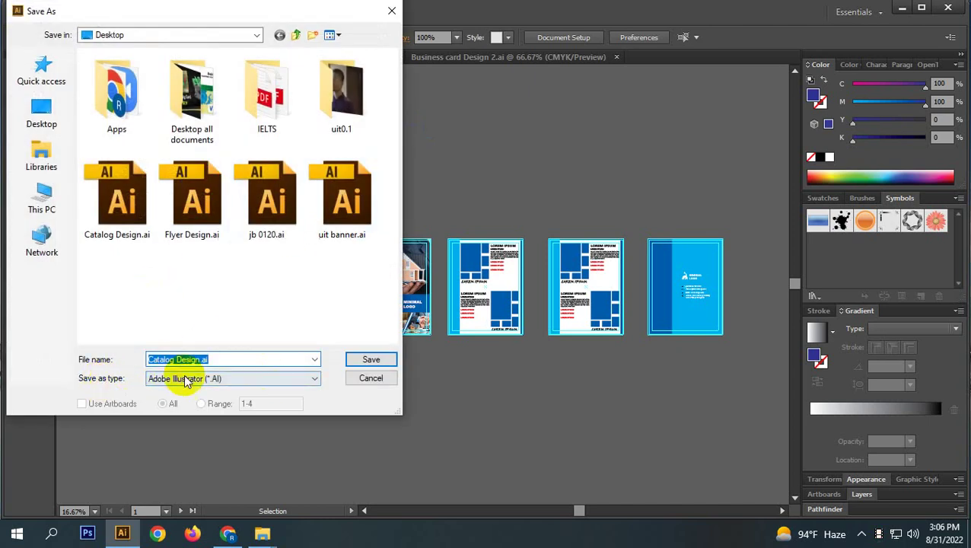
pyautogui.click(245, 378)
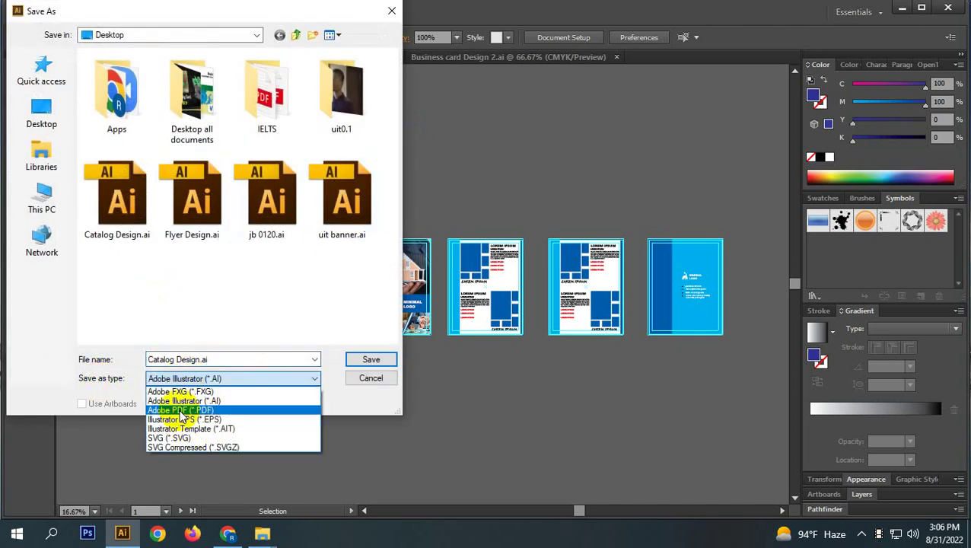
pyautogui.click(181, 410)
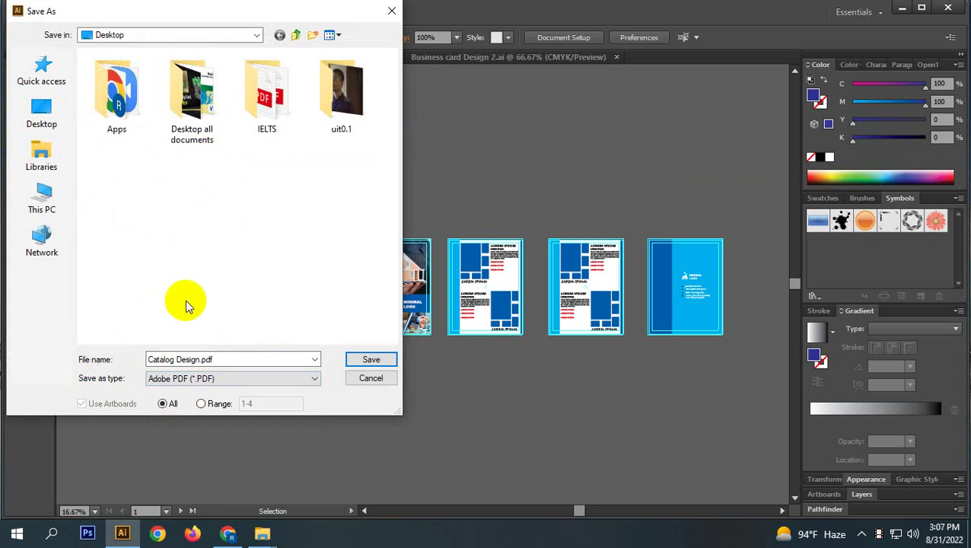
pyautogui.click(369, 360)
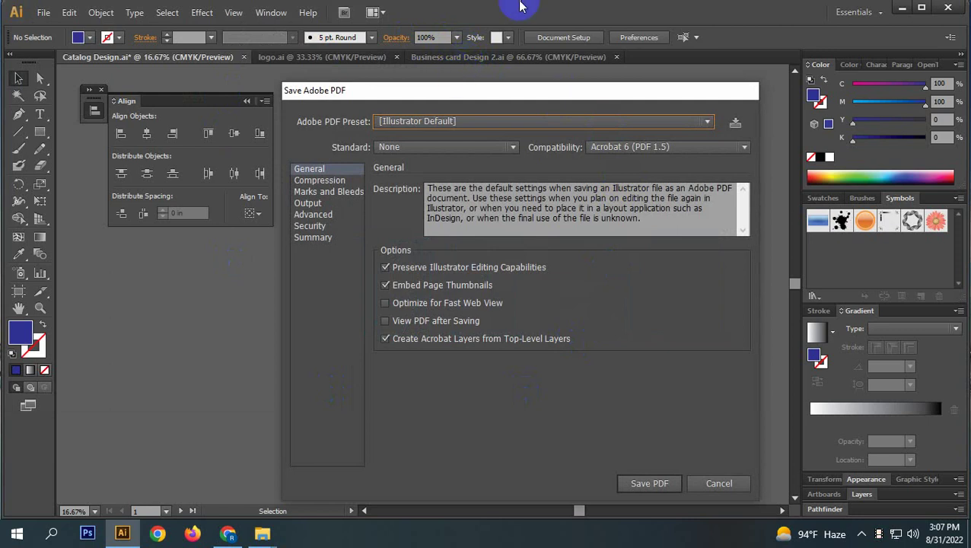
# - Choose the Smallest File Size preset and save the PDF, continuing with the current color settings
pyautogui.click(466, 122)
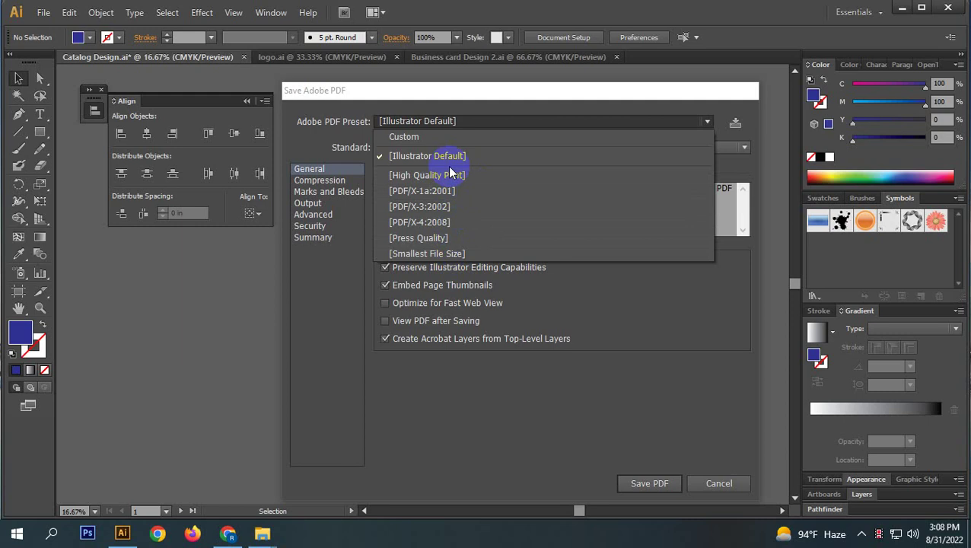
pyautogui.click(440, 123)
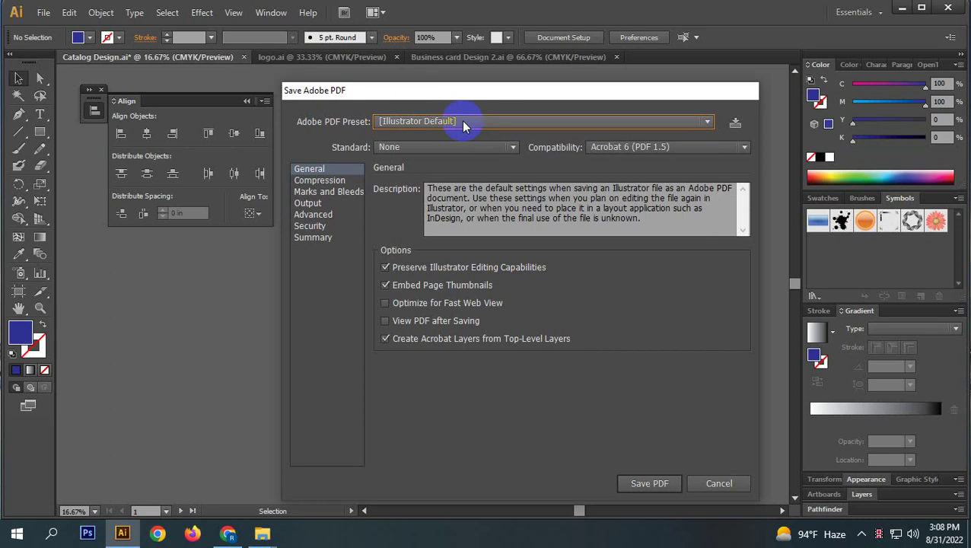
pyautogui.click(449, 122)
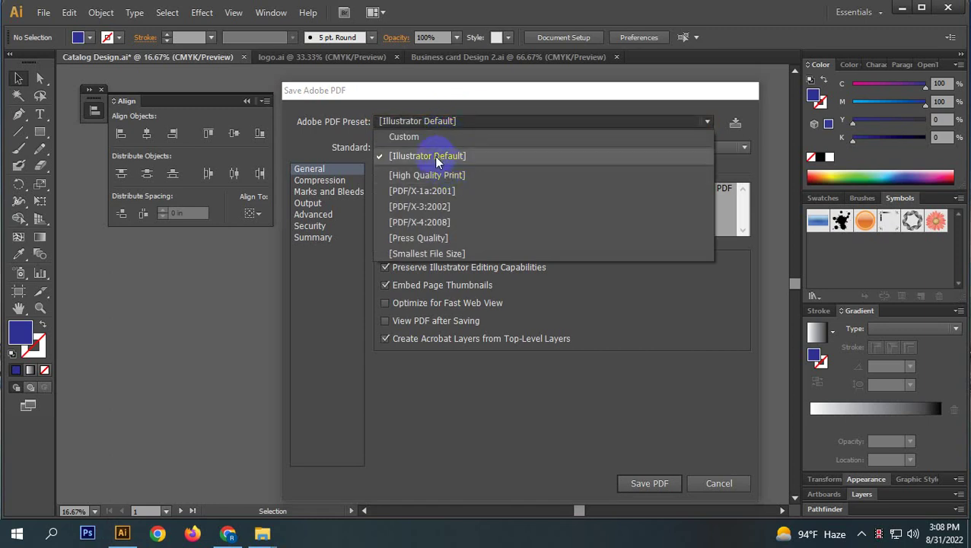
pyautogui.click(420, 254)
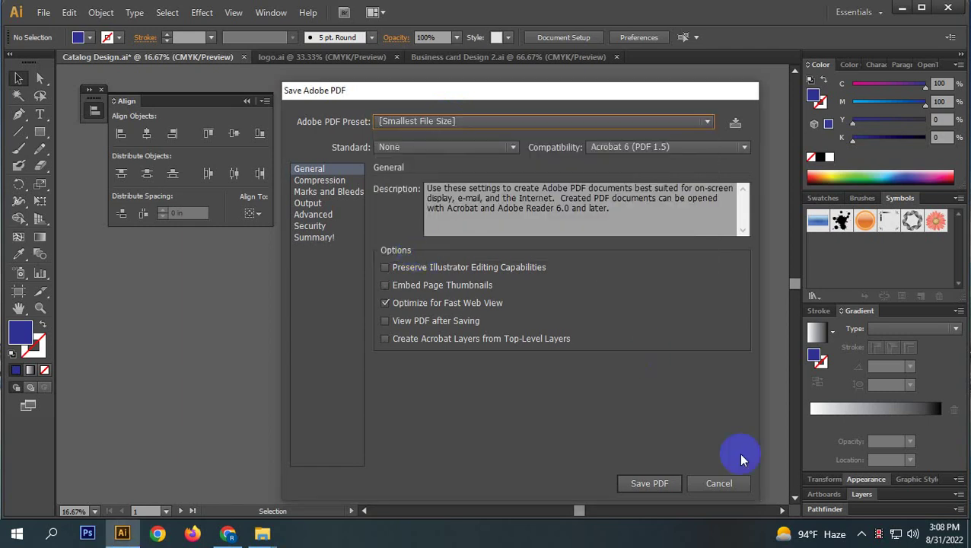
pyautogui.click(656, 485)
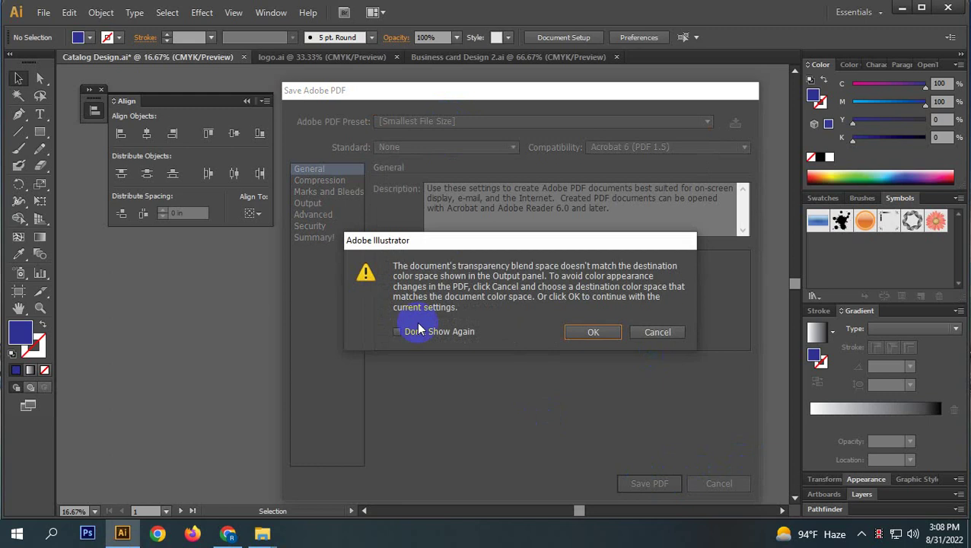
pyautogui.click(598, 332)
pyautogui.click(594, 322)
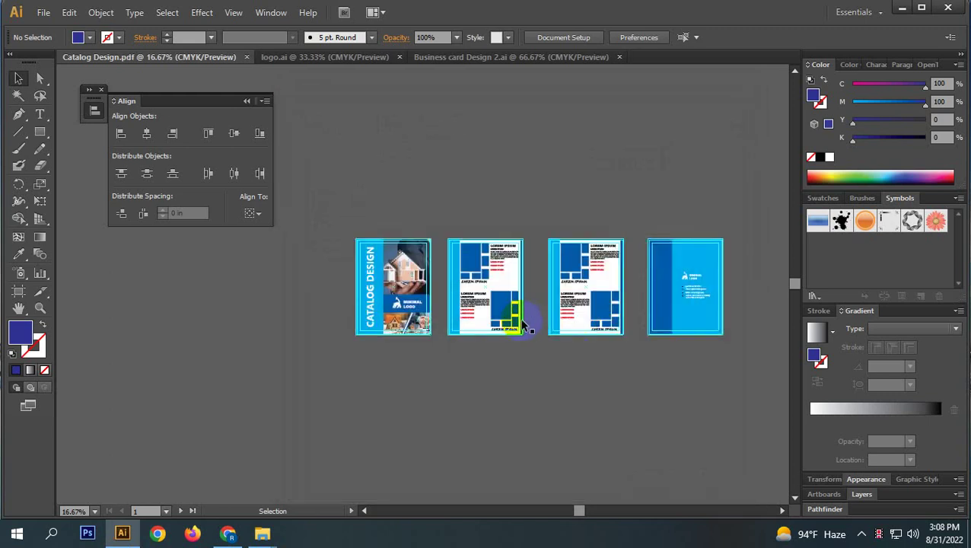
# - Switch to the desktop, open Catalog Design.pdf, look through its pages from first to last and back, and close it
pyautogui.click(902, 9)
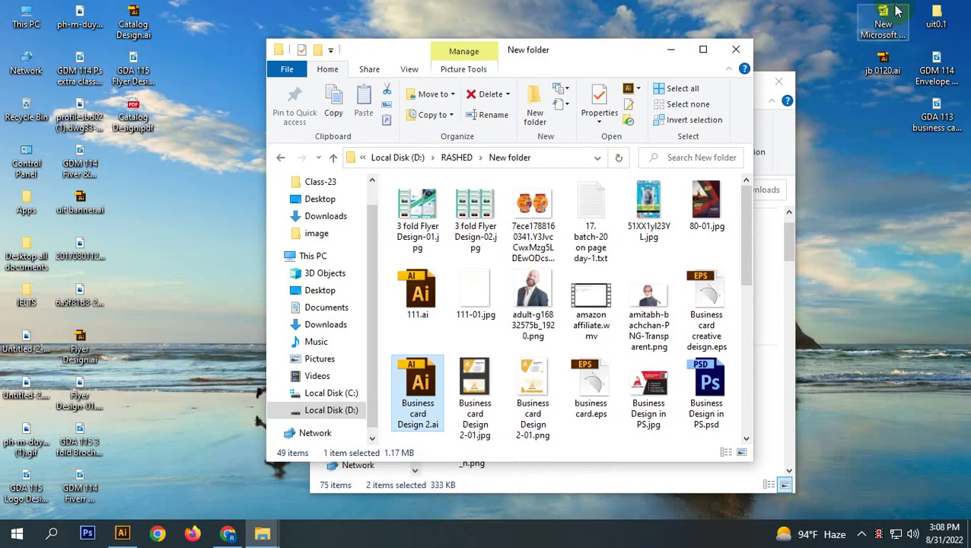
pyautogui.doubleClick(135, 111)
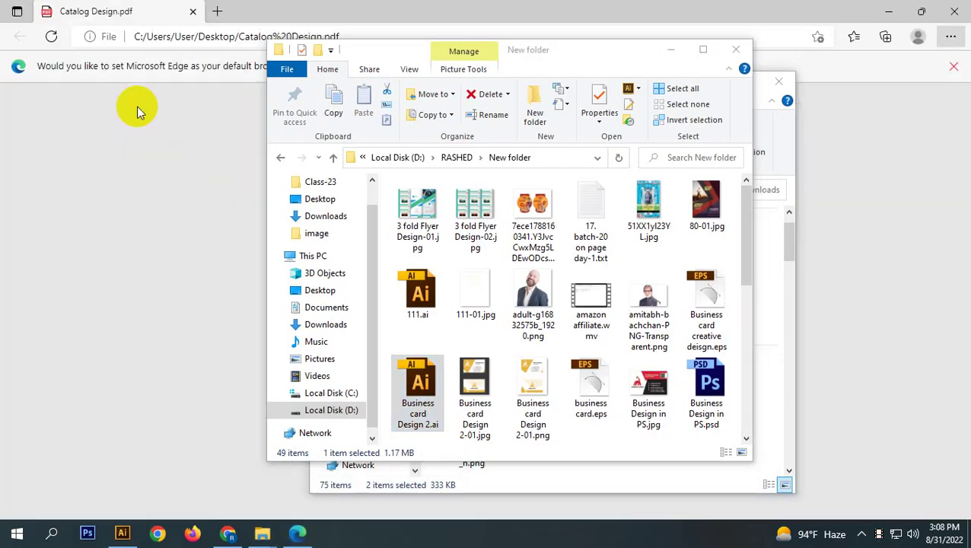
pyautogui.click(805, 11)
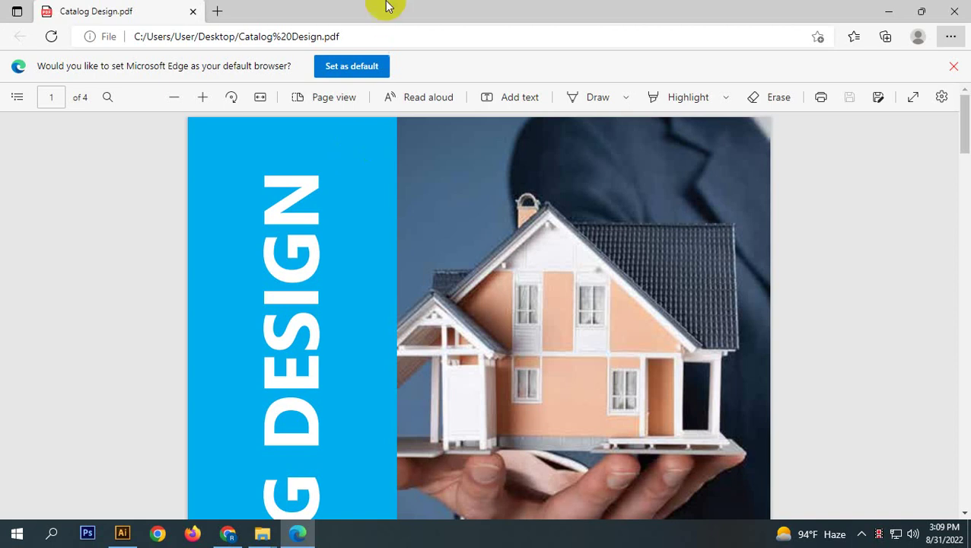
pyautogui.scroll(-3, 558, 255)
pyautogui.scroll(3, 553, 259)
pyautogui.scroll(-10, 552, 260)
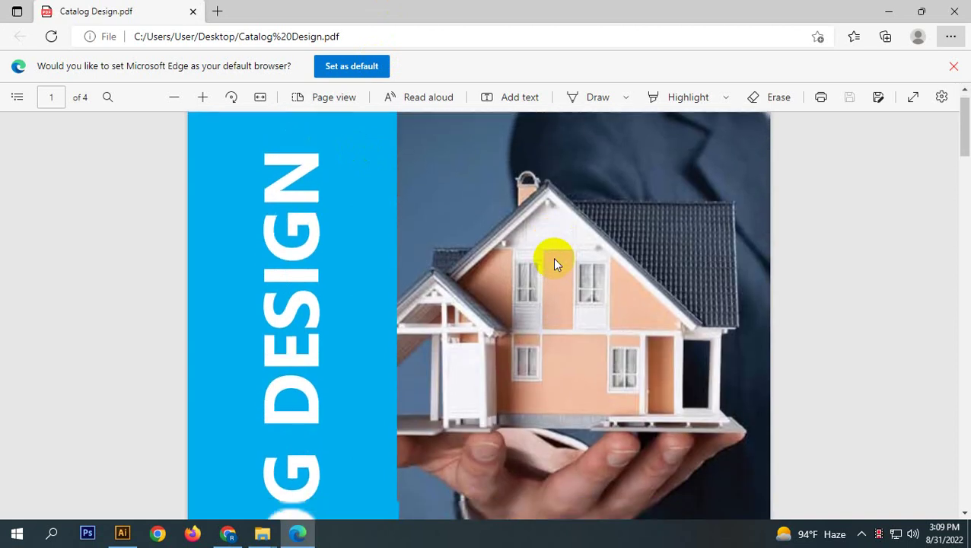
pyautogui.scroll(-20, 554, 259)
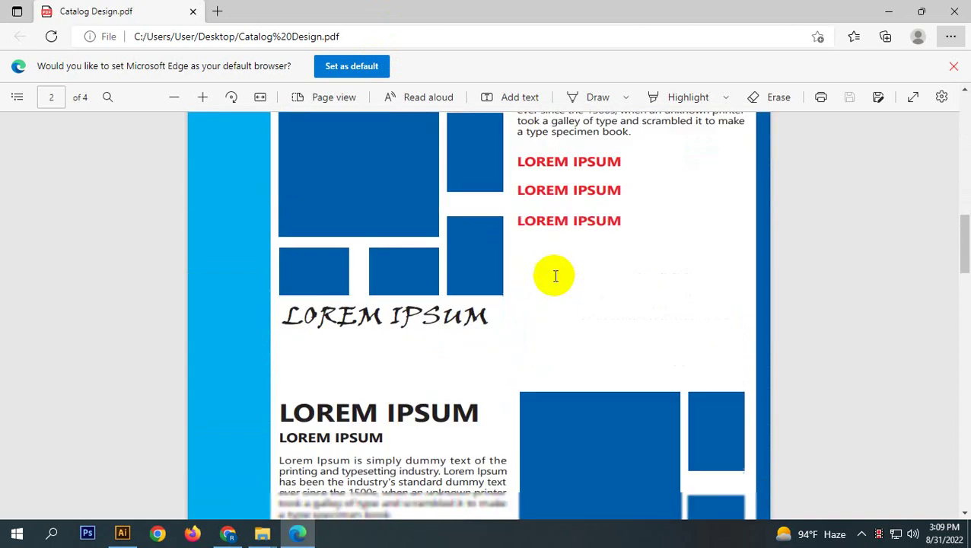
pyautogui.scroll(-5, 555, 275)
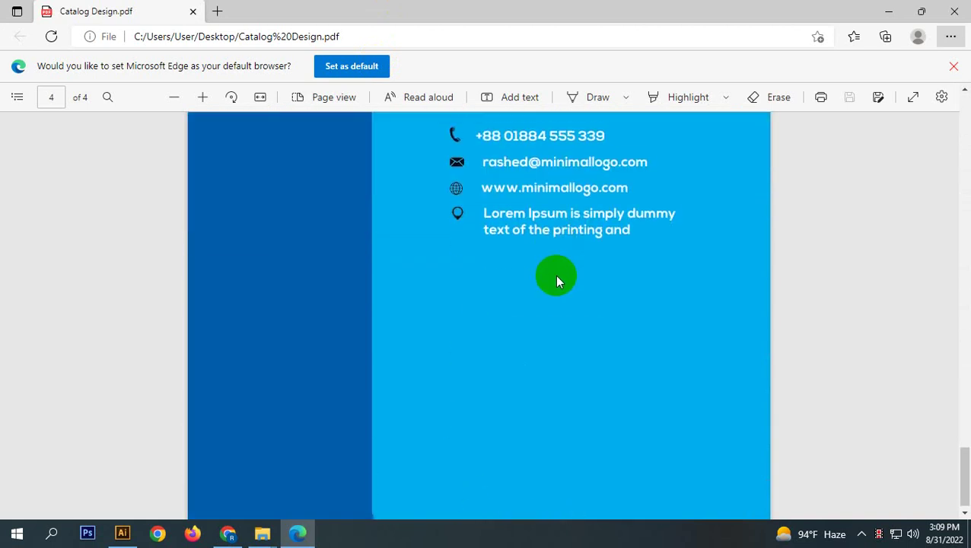
pyautogui.scroll(10, 553, 275)
pyautogui.scroll(20, 554, 276)
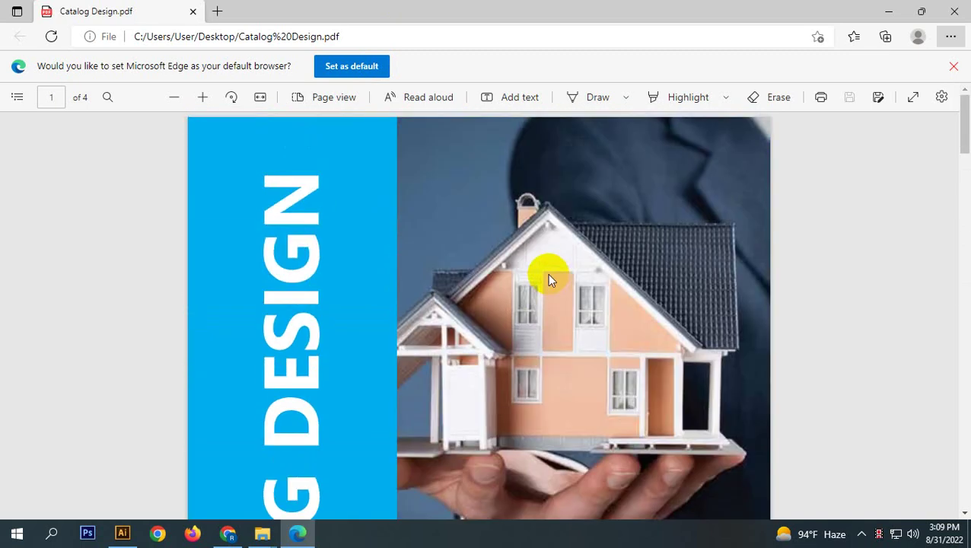
pyautogui.click(955, 11)
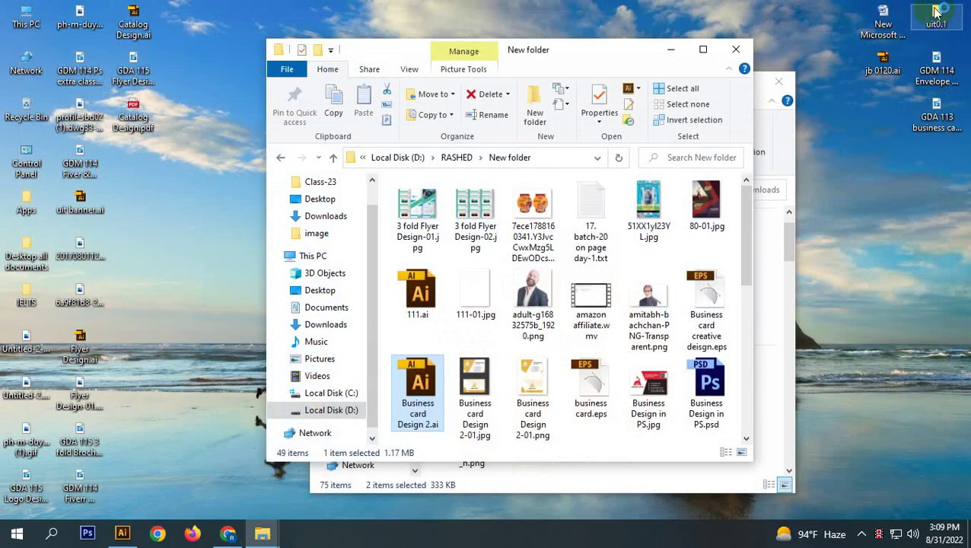
# - Return to Illustrator and start saving the catalog under another format, opening the choice of file types
pyautogui.click(122, 533)
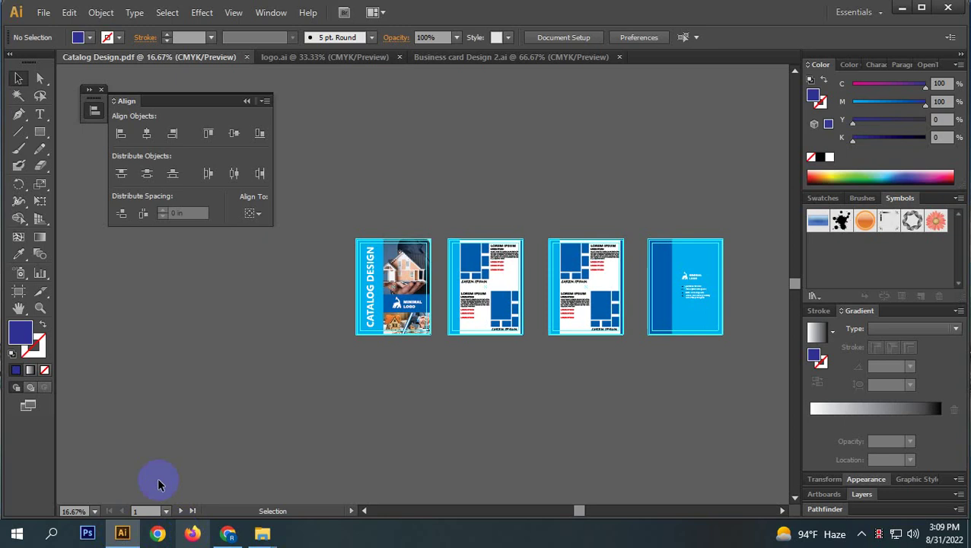
pyautogui.click(42, 15)
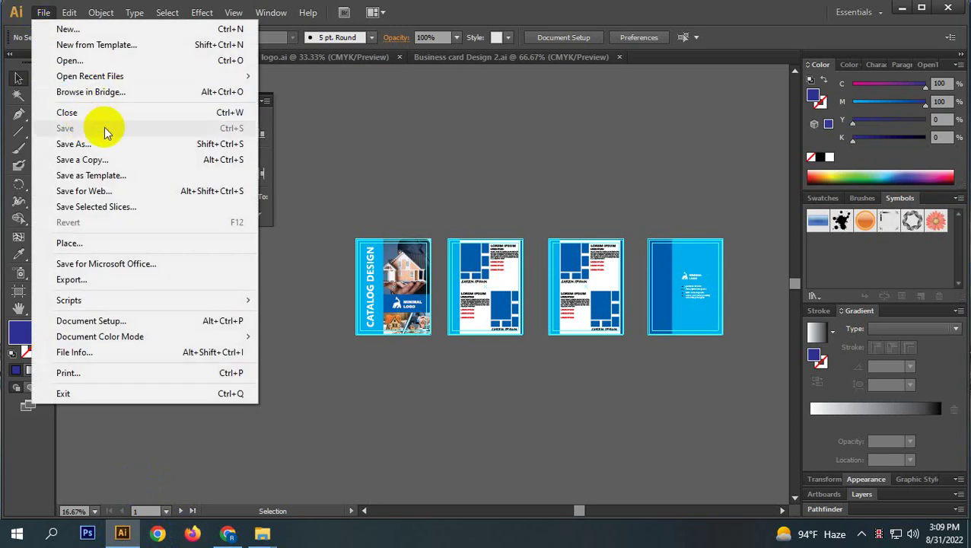
pyautogui.click(576, 170)
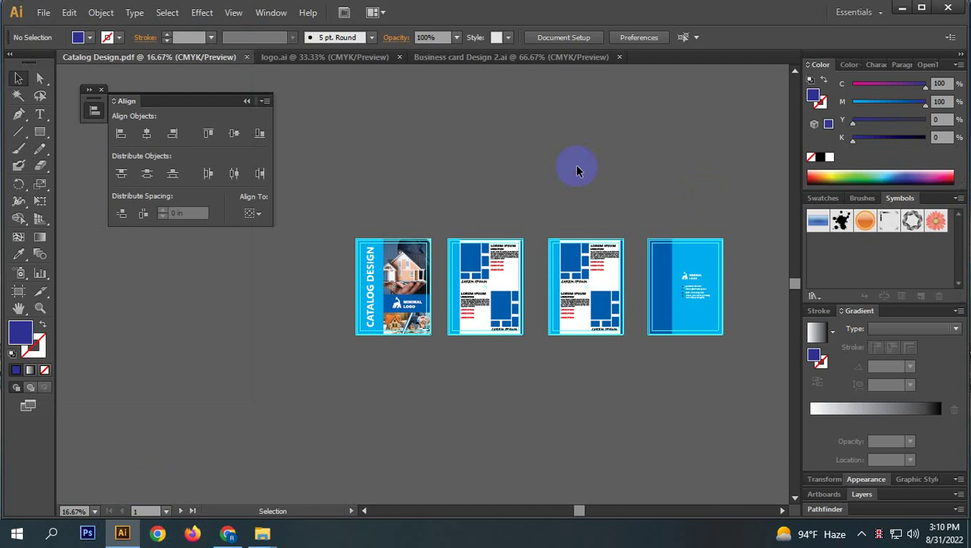
pyautogui.click(43, 12)
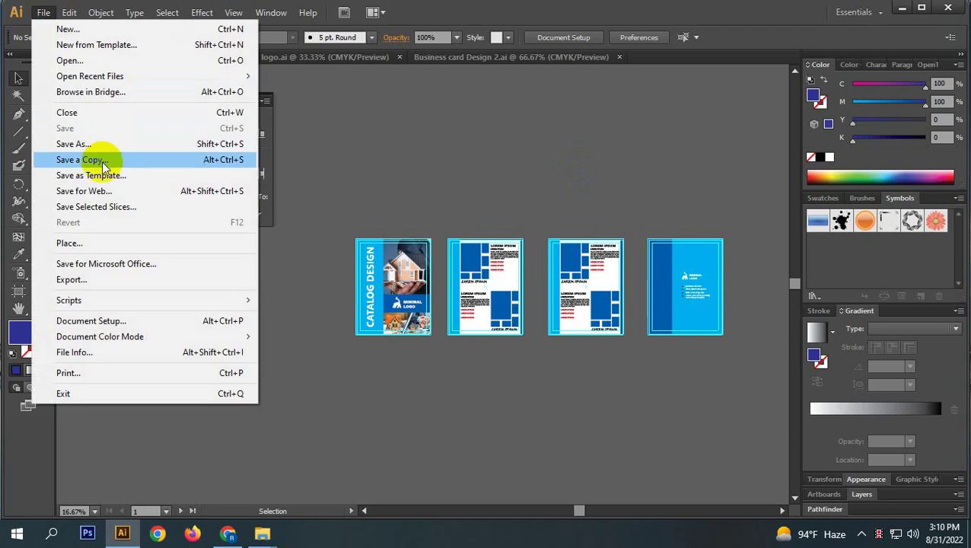
pyautogui.click(97, 144)
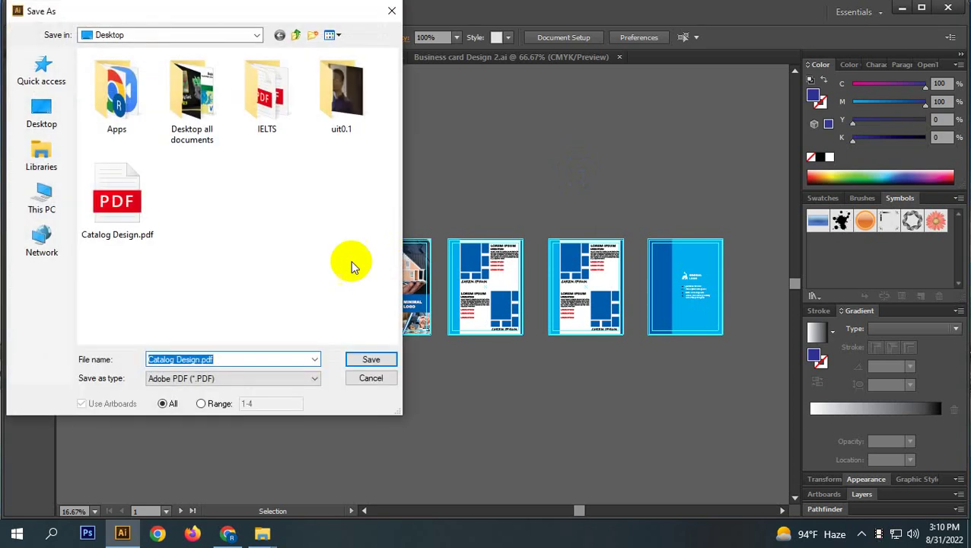
pyautogui.click(234, 379)
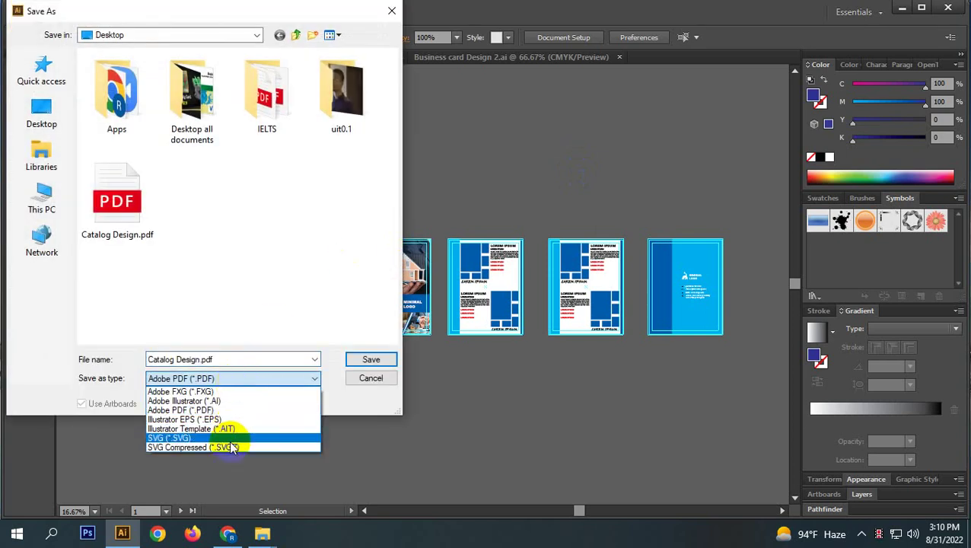